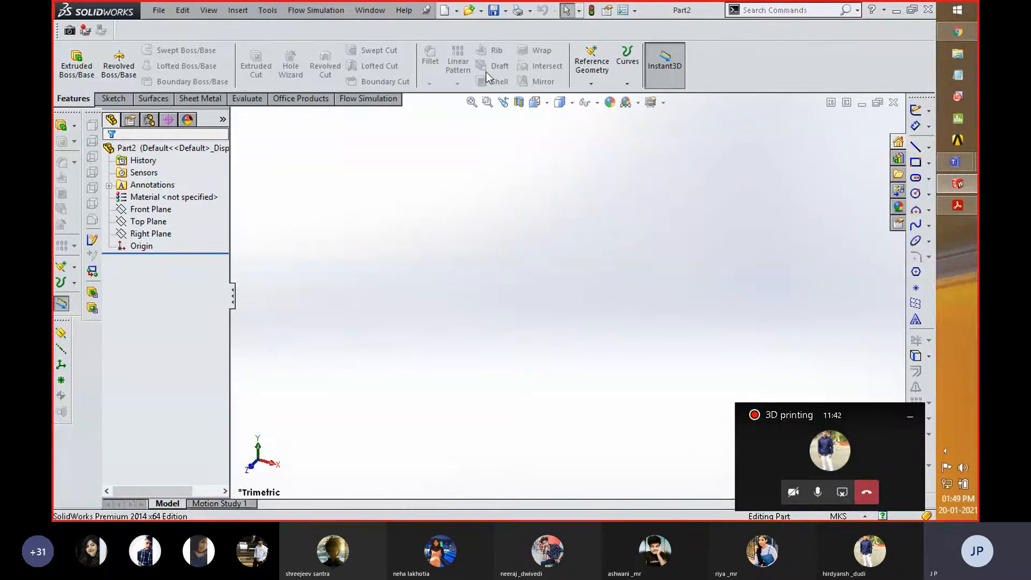
click(591, 83)
click(627, 83)
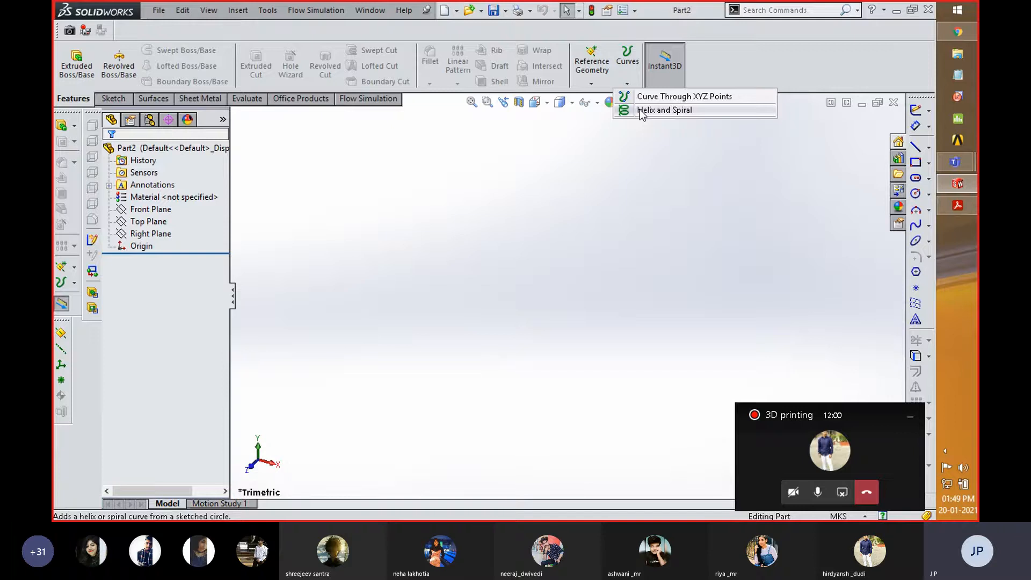
click(695, 76)
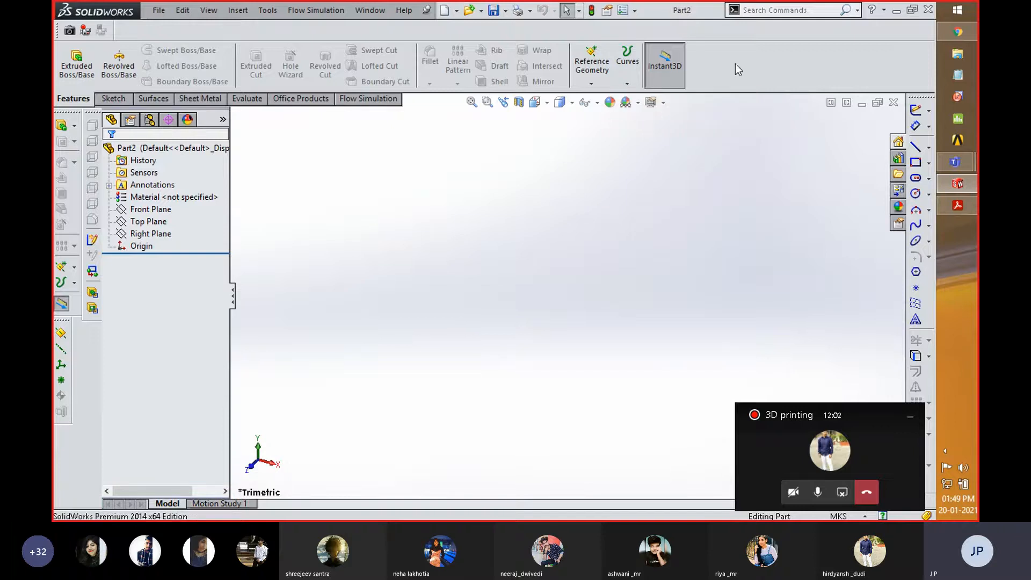
- Switch to Adobe Acrobat Reader, examine the flanged pipe drawing on page 68 of SWG.pdf, and return to the SolidWorks part
click(957, 205)
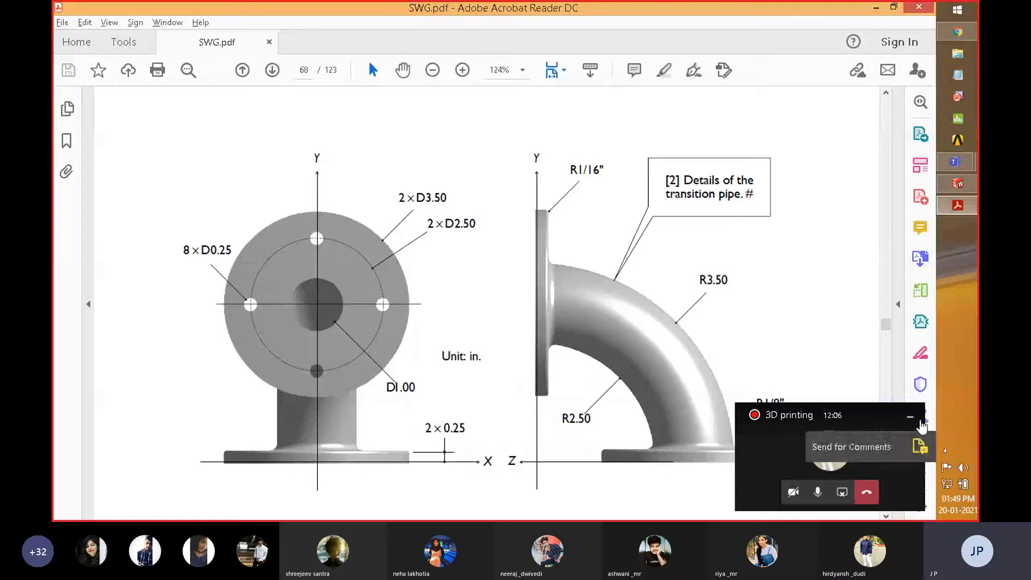
click(911, 417)
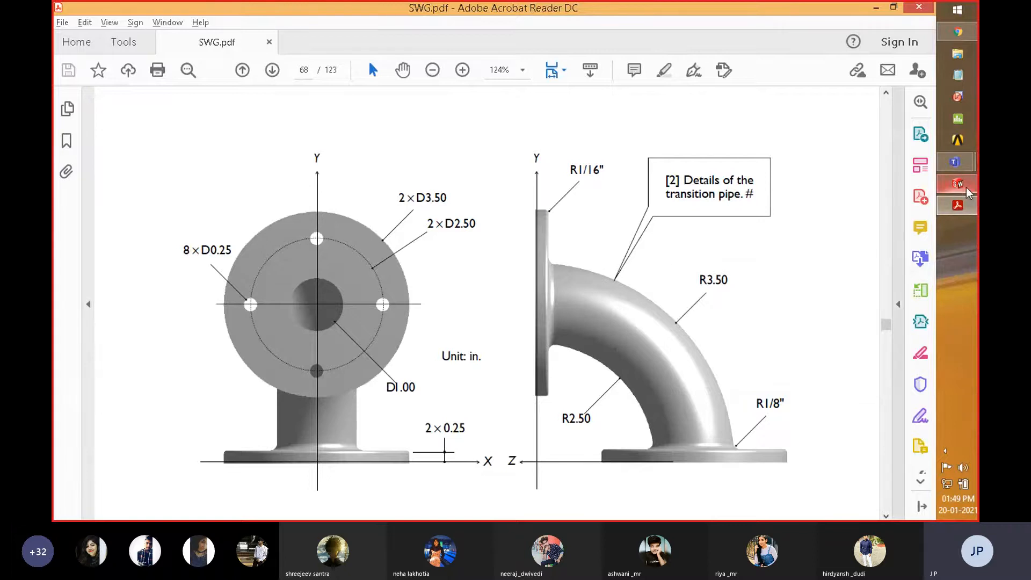
mouse_move(965, 169)
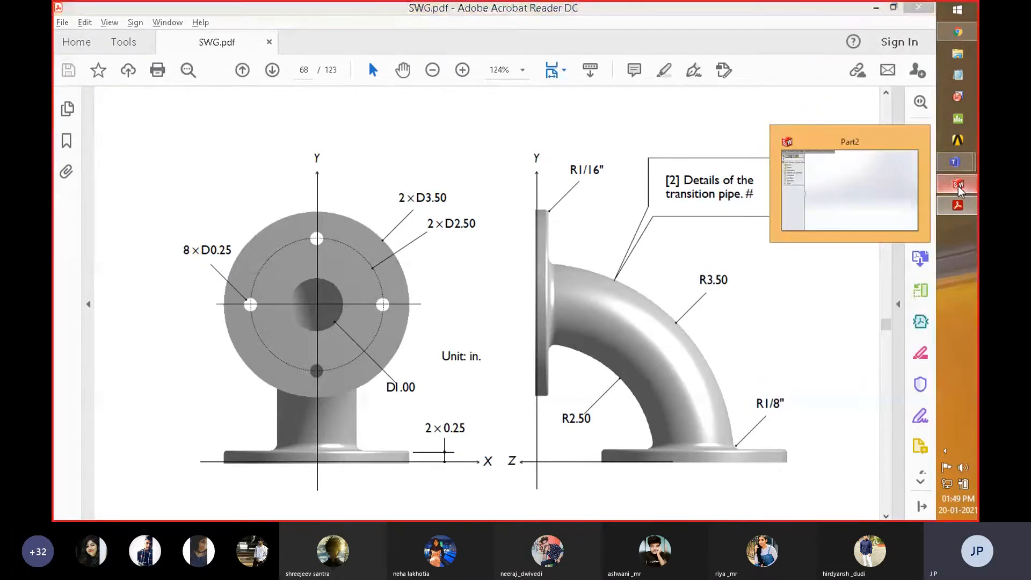
click(958, 184)
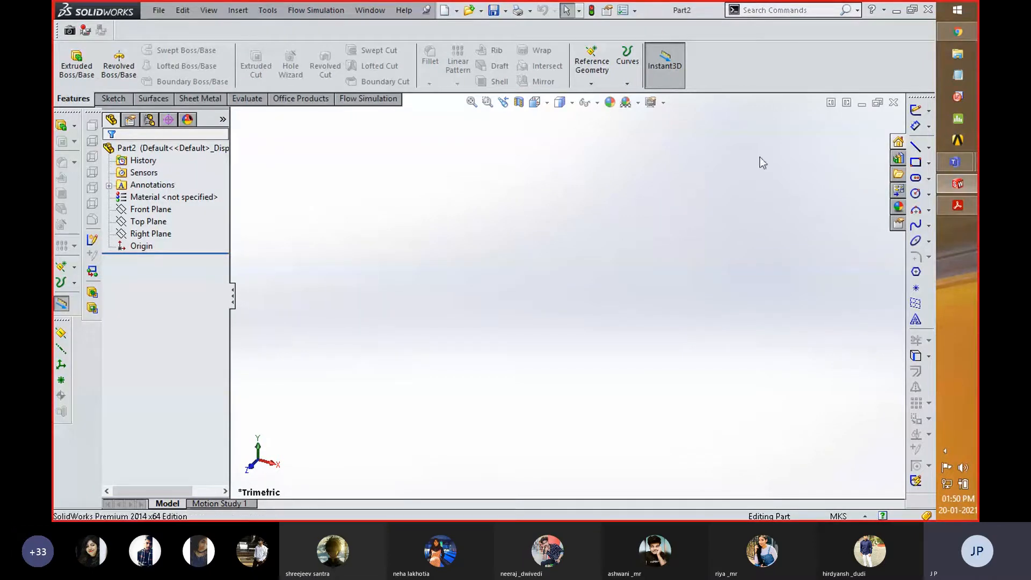
mouse_move(962, 208)
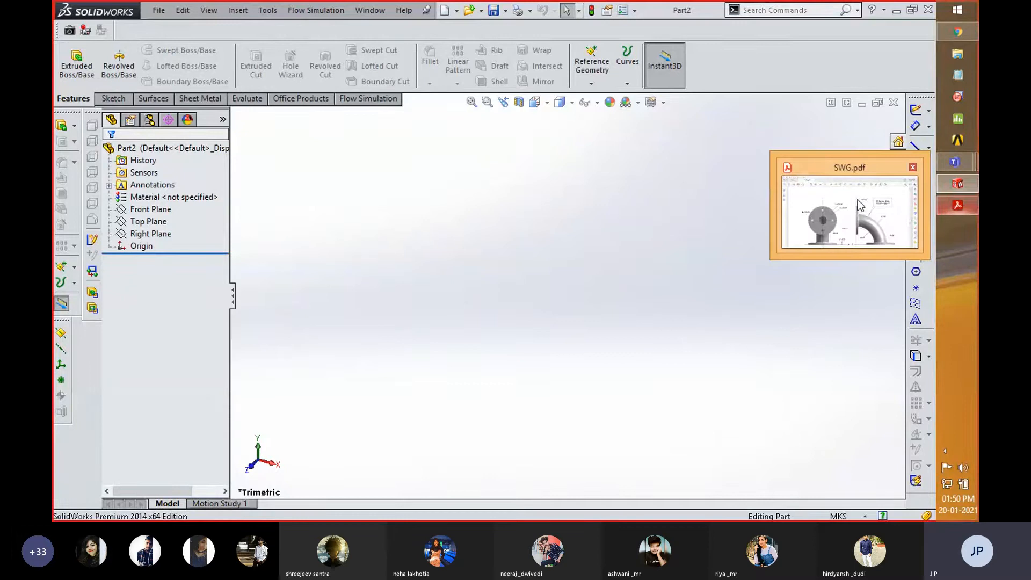
click(881, 209)
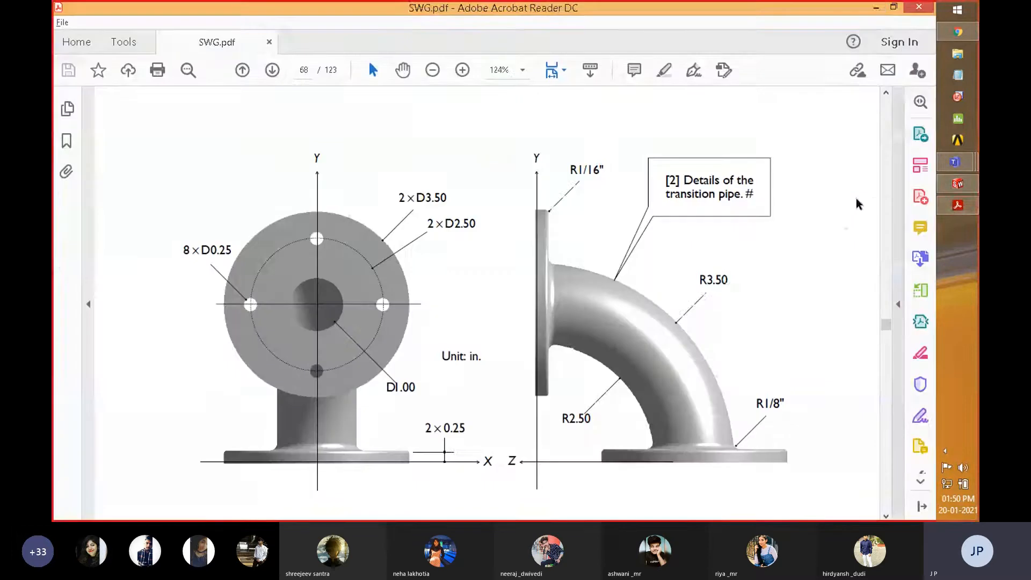
click(876, 8)
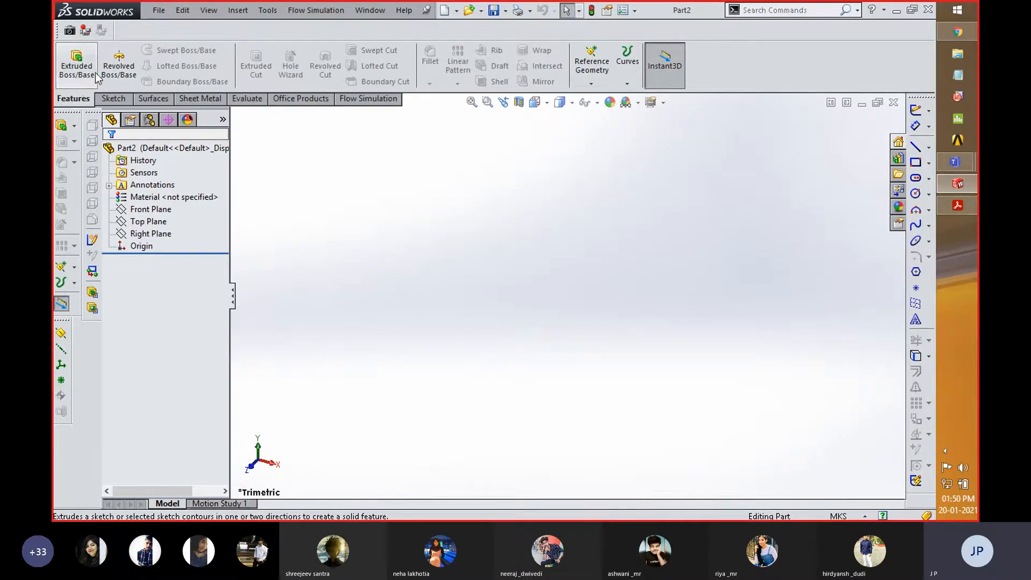
- Sketch a center rectangle about 0.1 m by 0.06 m on the Top Plane, centered on the origin, and leave the rectangle tool
click(144, 222)
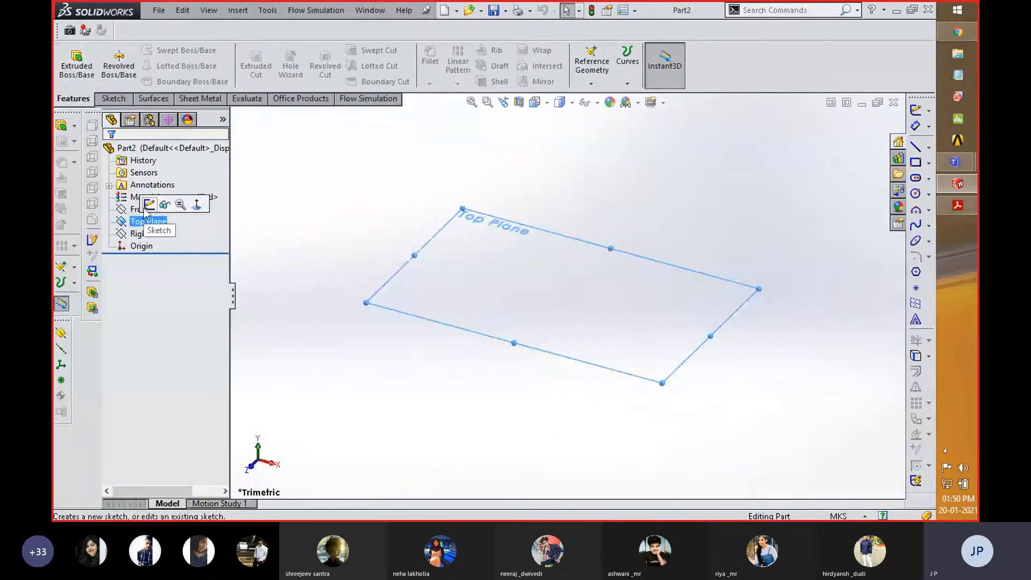
click(149, 205)
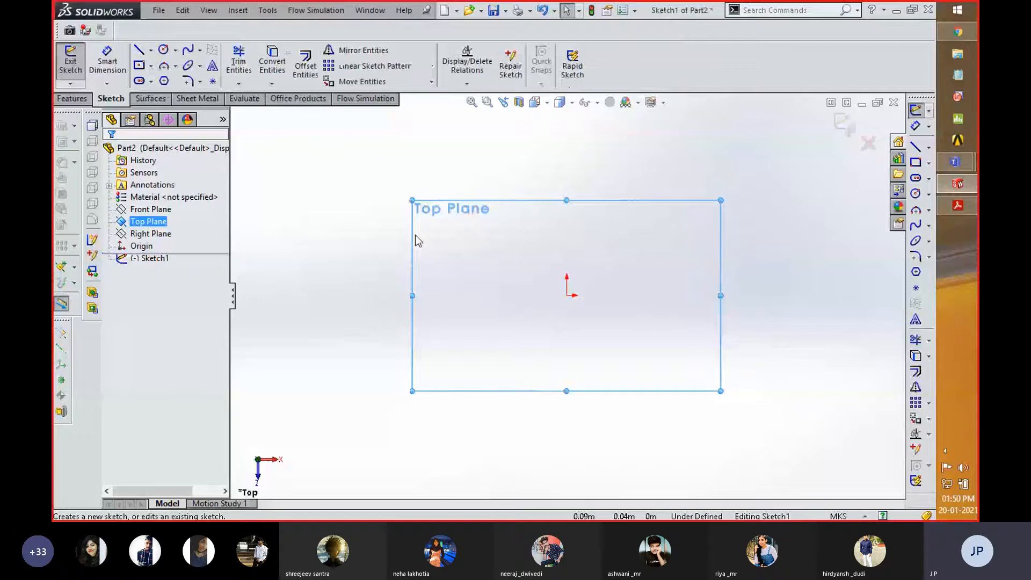
click(141, 65)
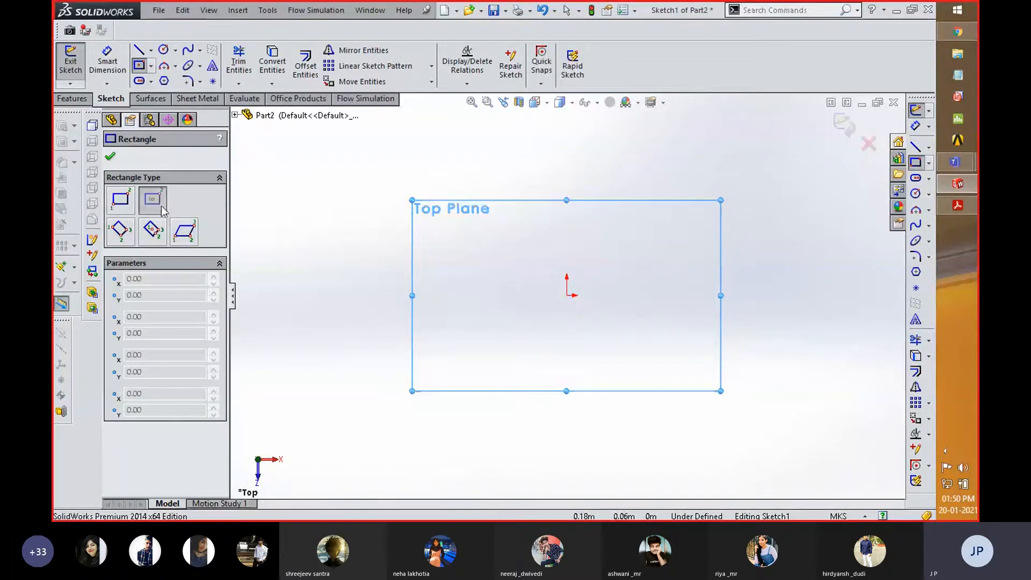
click(567, 295)
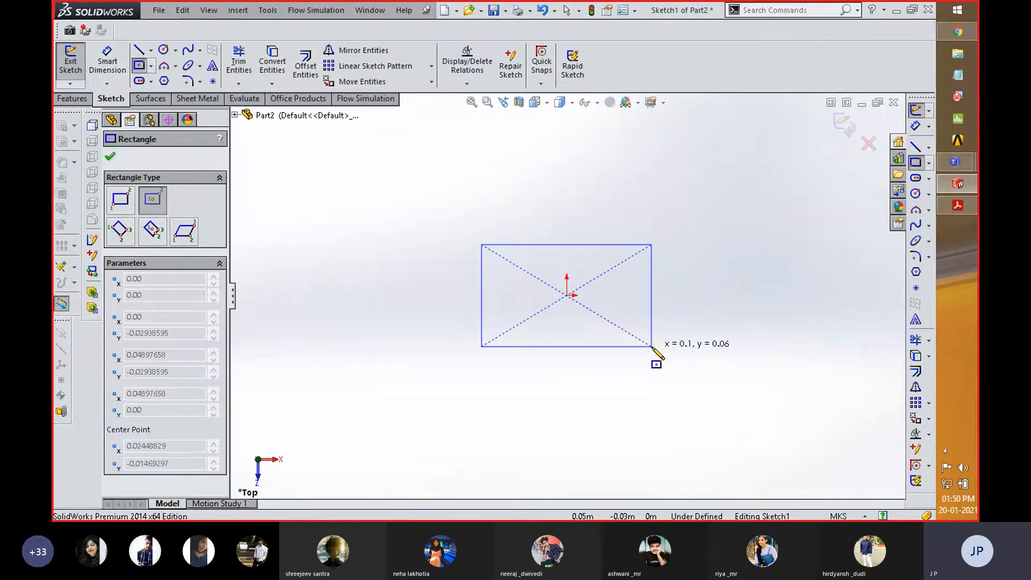
click(651, 347)
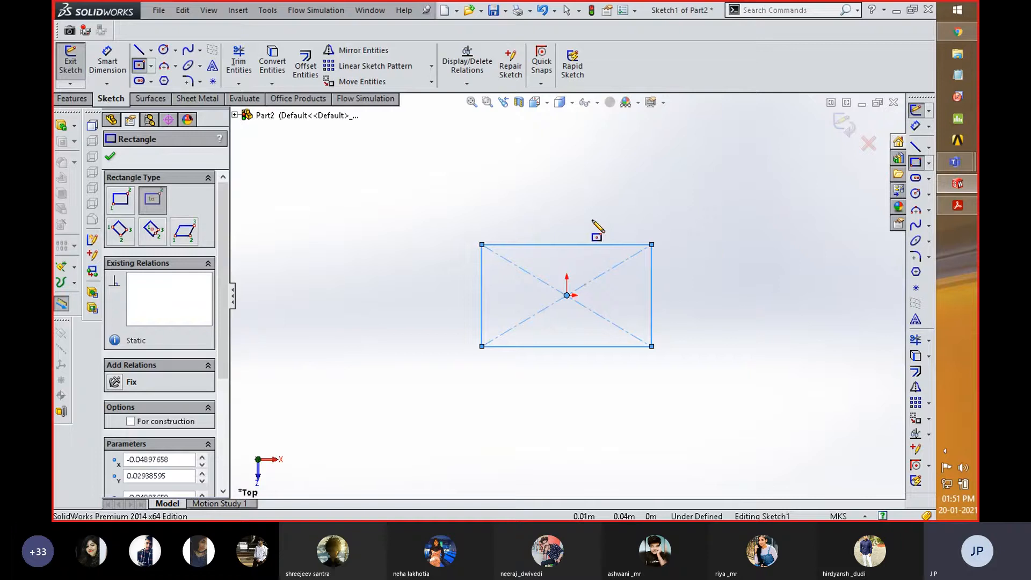
right_drag(602, 225, 620, 226)
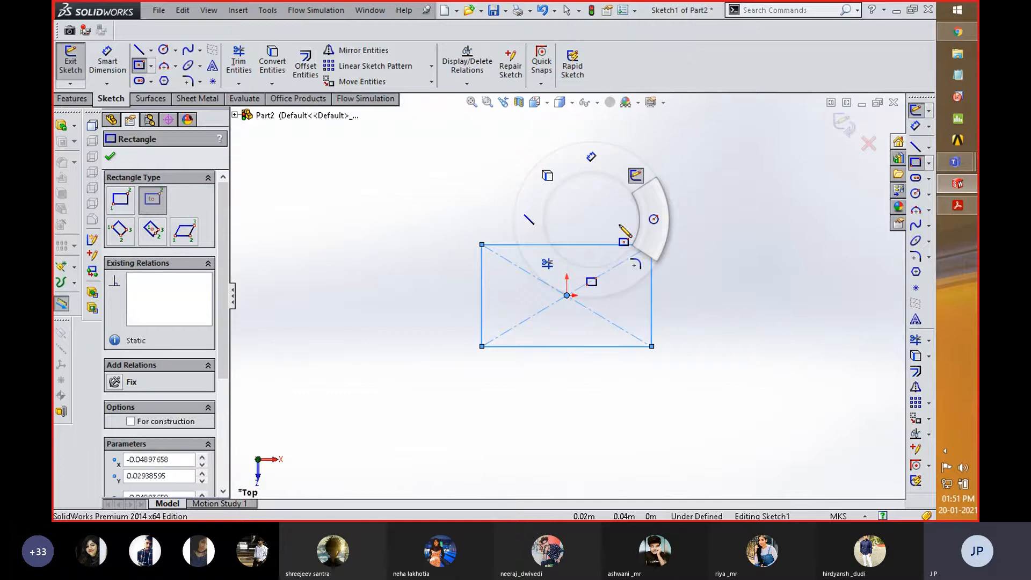
right_drag(591, 219, 619, 225)
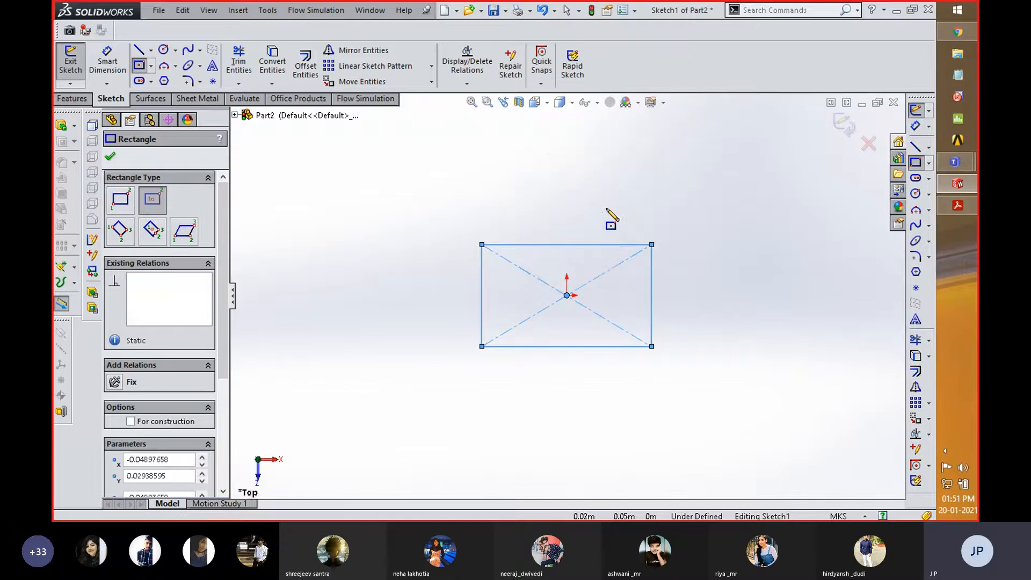
right_click(574, 203)
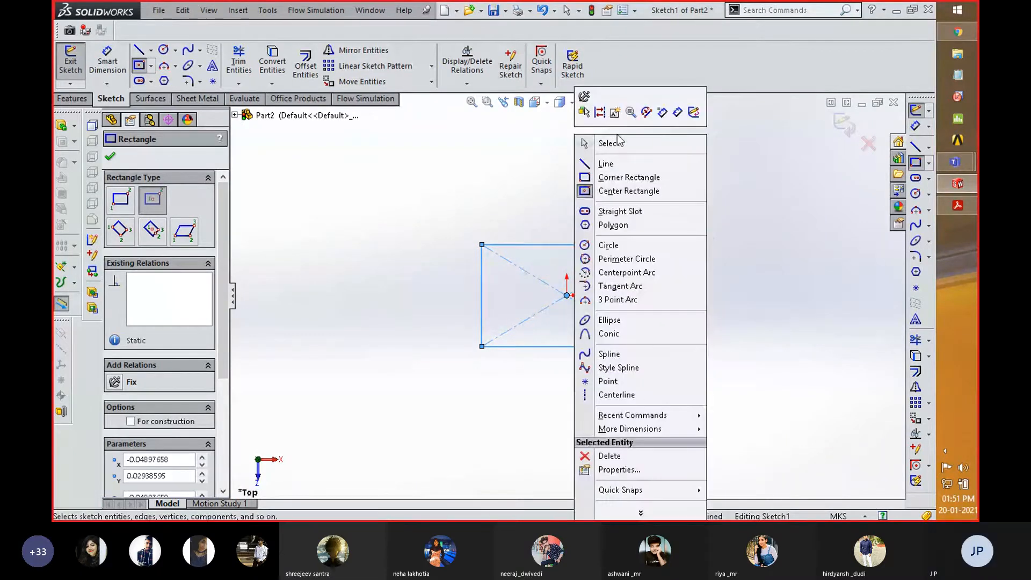
click(617, 141)
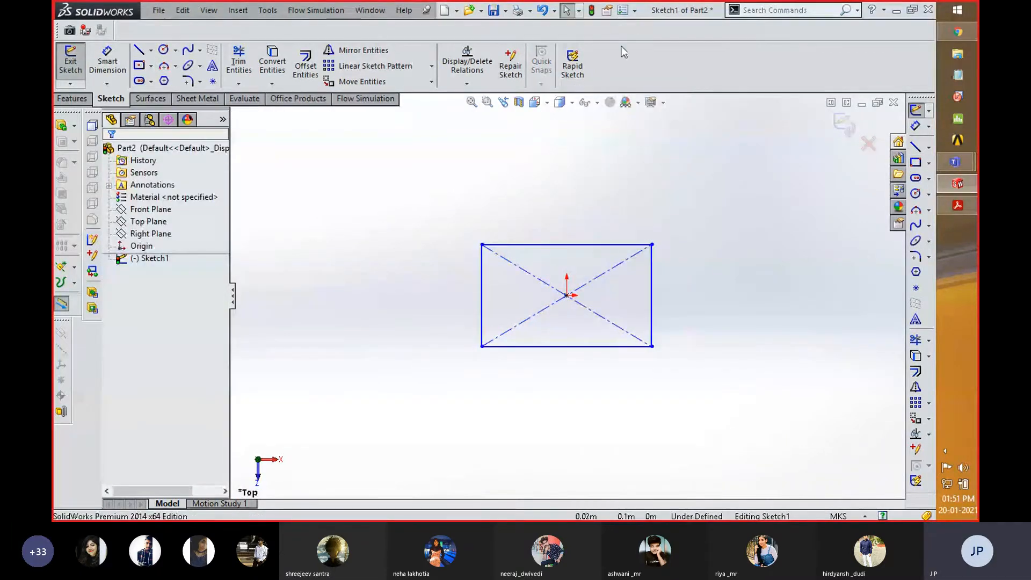
- Review the command list and the 4 or 8 gesture options in the mouse gesture customization settings
click(634, 15)
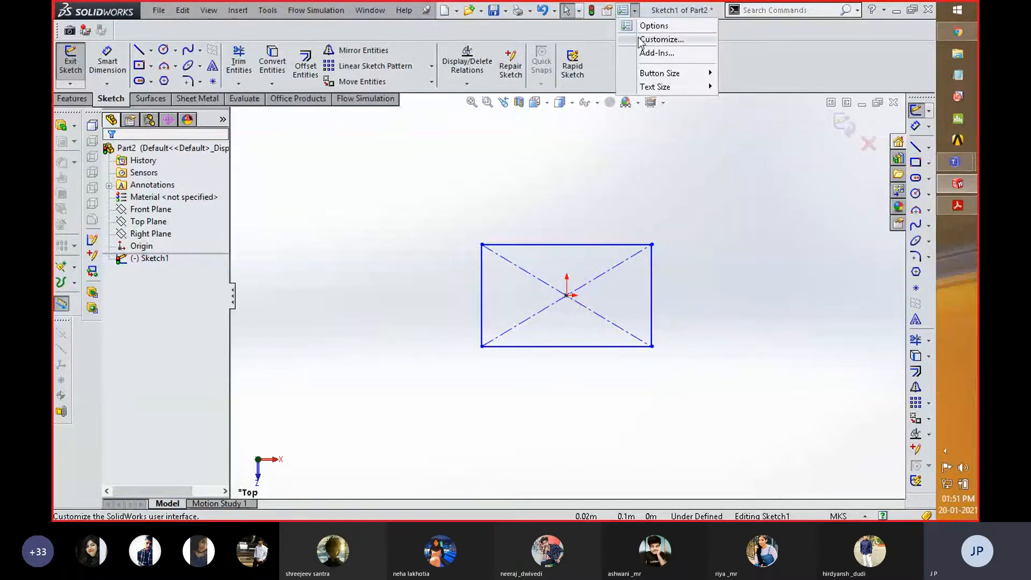
click(639, 40)
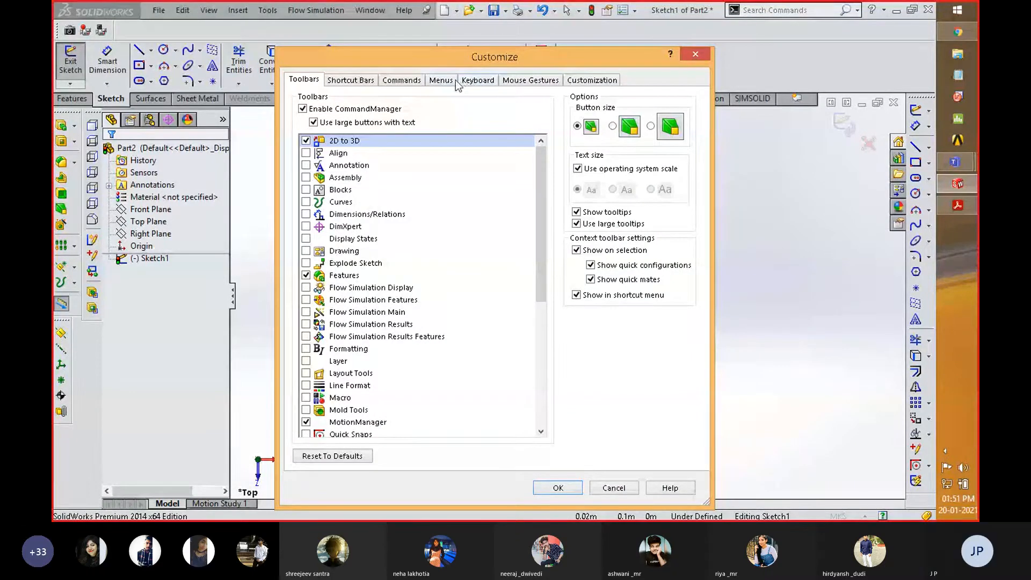
click(523, 81)
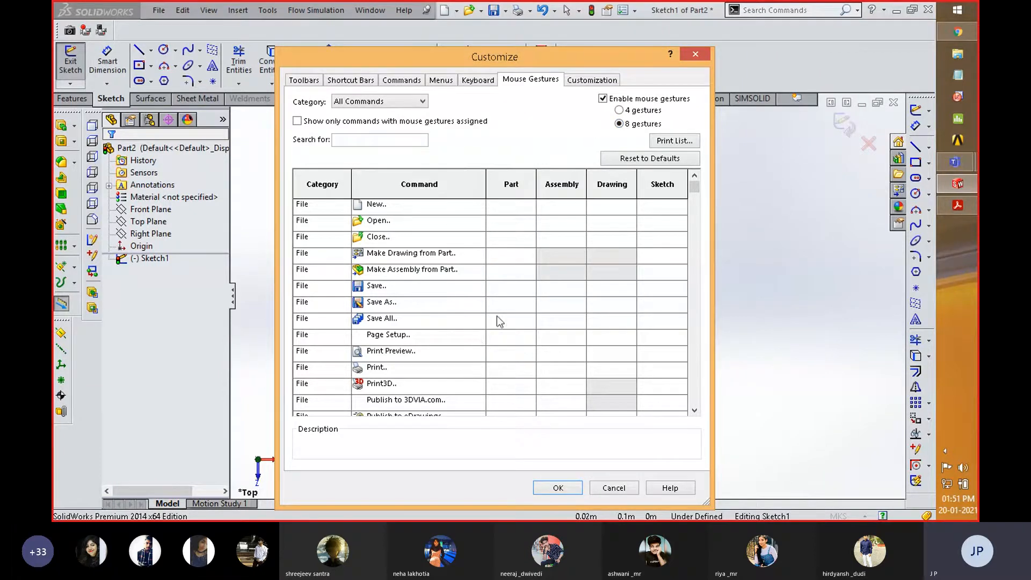
scroll(488, 287, down, 4)
scroll(488, 290, down, 3)
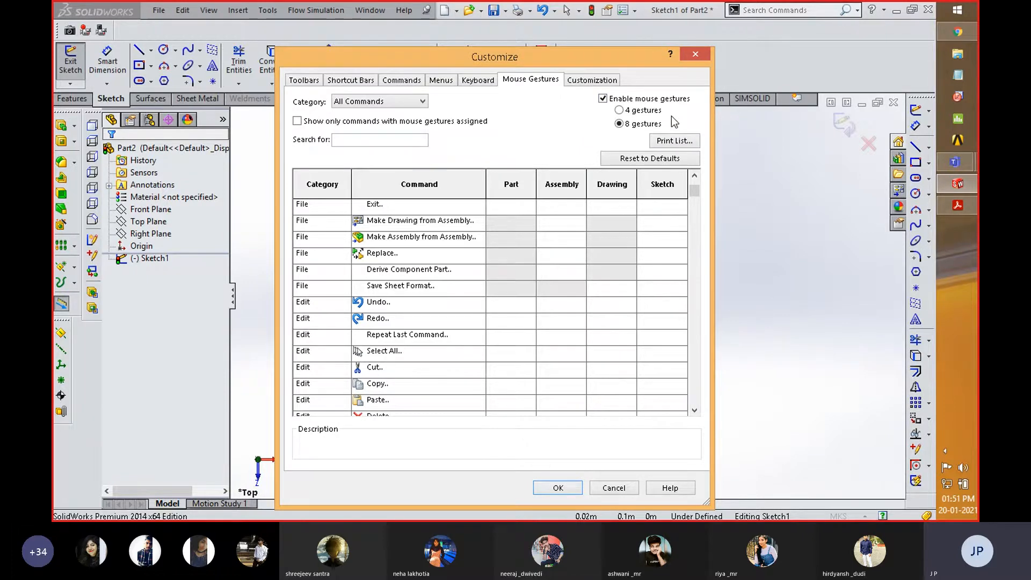
click(563, 487)
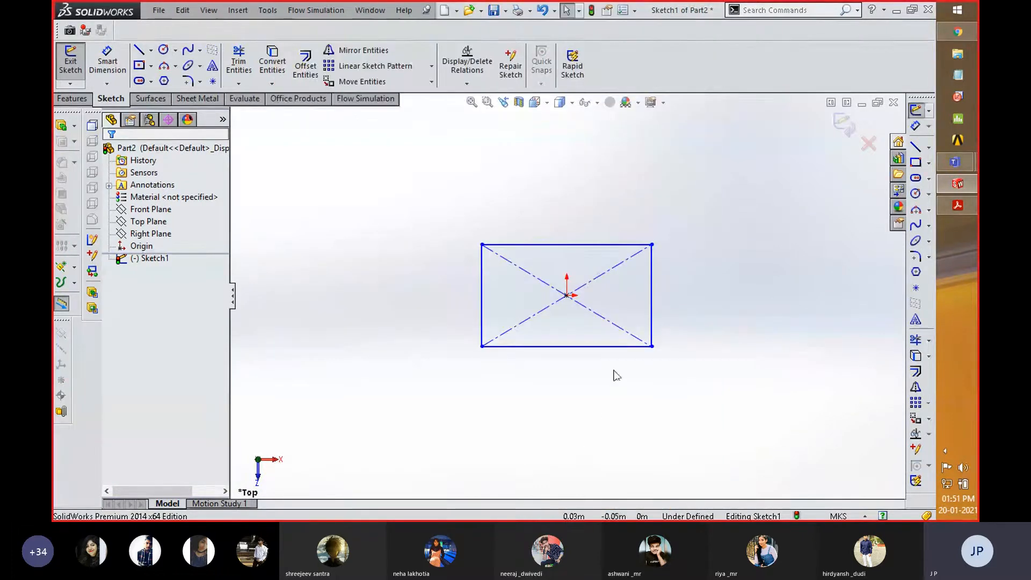
- Add a Smart Dimension to the length of the rectangle's lower horizontal edge, accepting the drawn value
right_drag(604, 202, 630, 204)
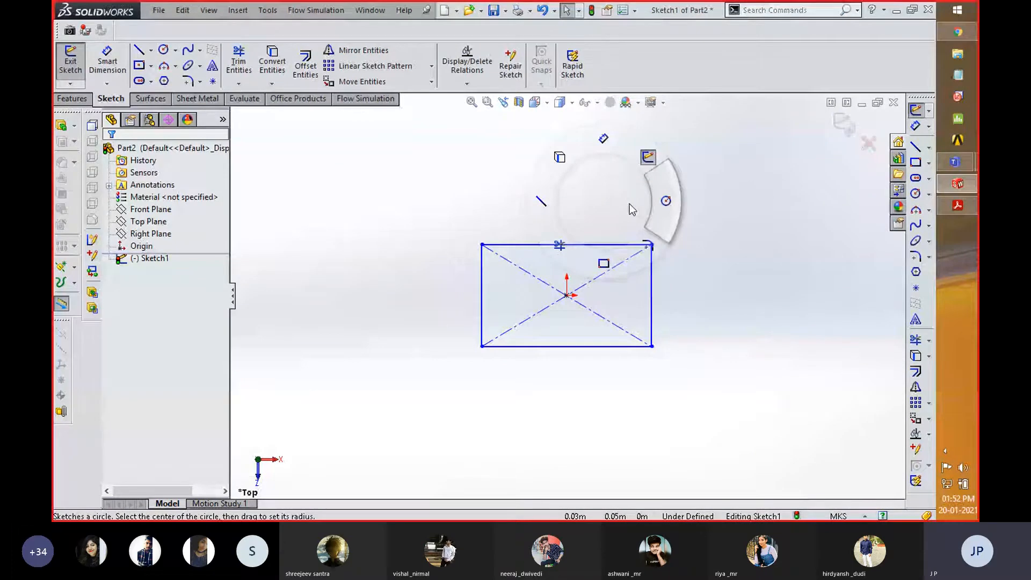
right_drag(630, 204, 601, 144)
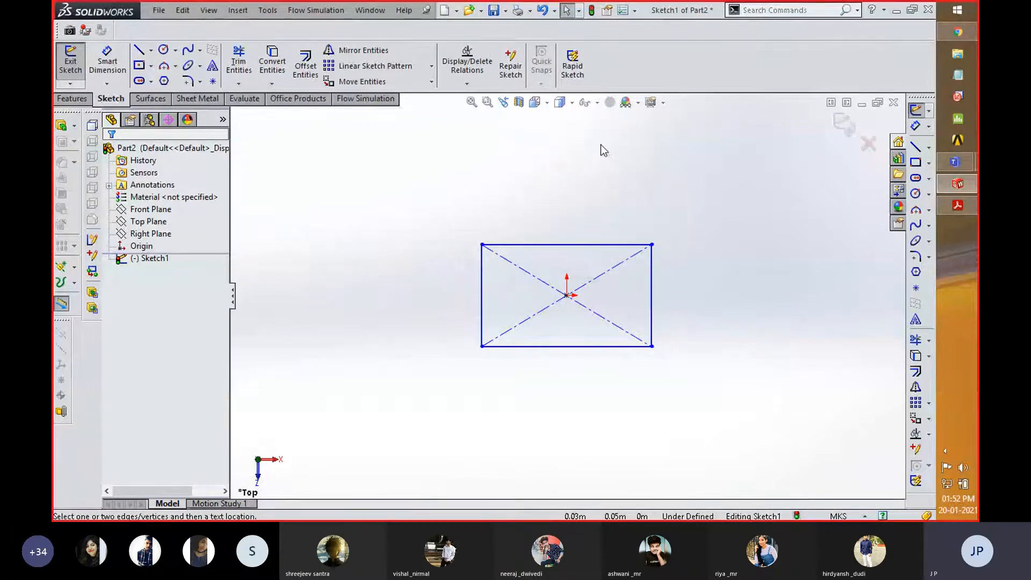
click(570, 347)
click(577, 381)
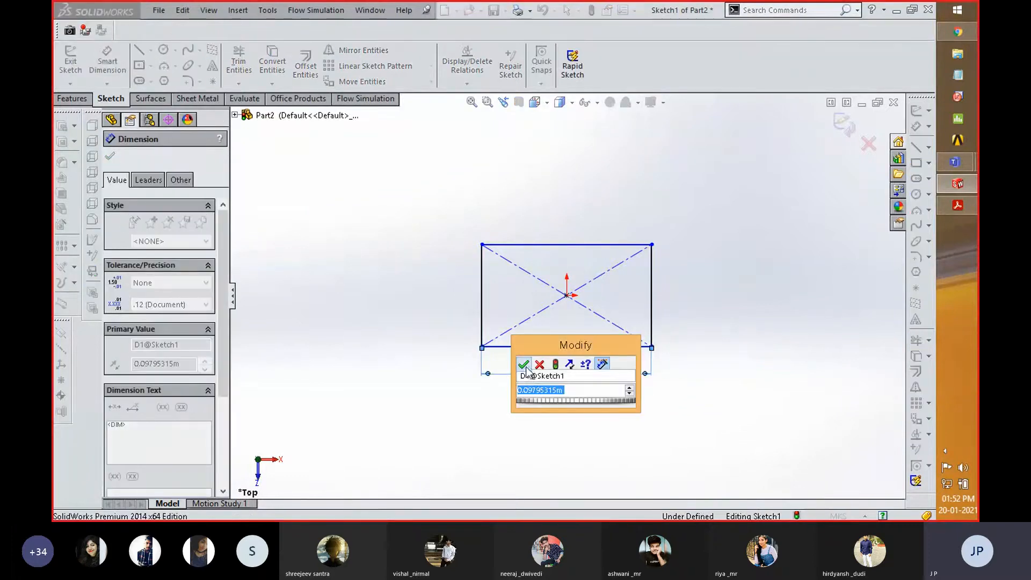
click(524, 365)
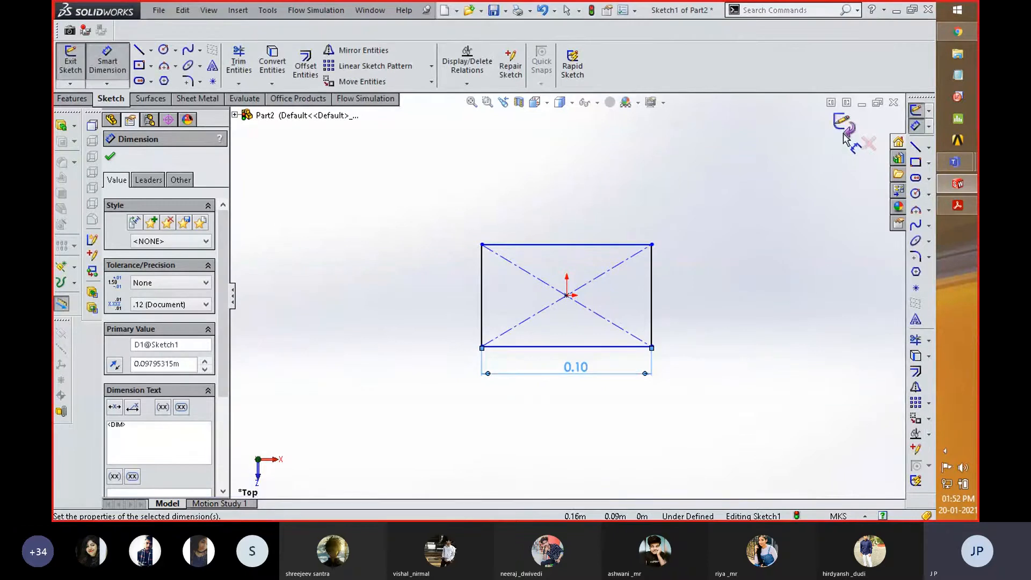
- Change the document's unit system to MMGS (millimeter, gram, second)
click(839, 517)
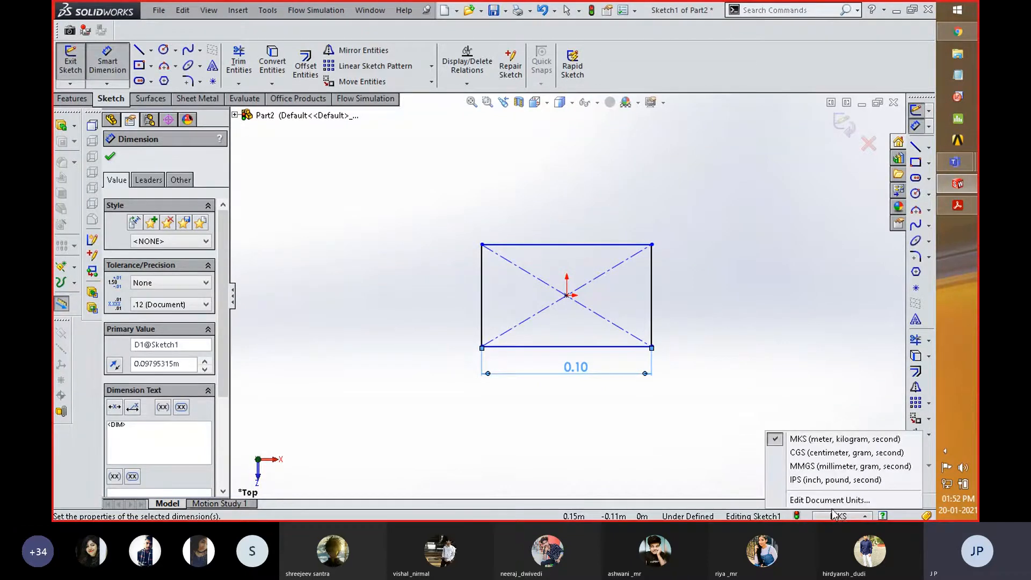
click(822, 466)
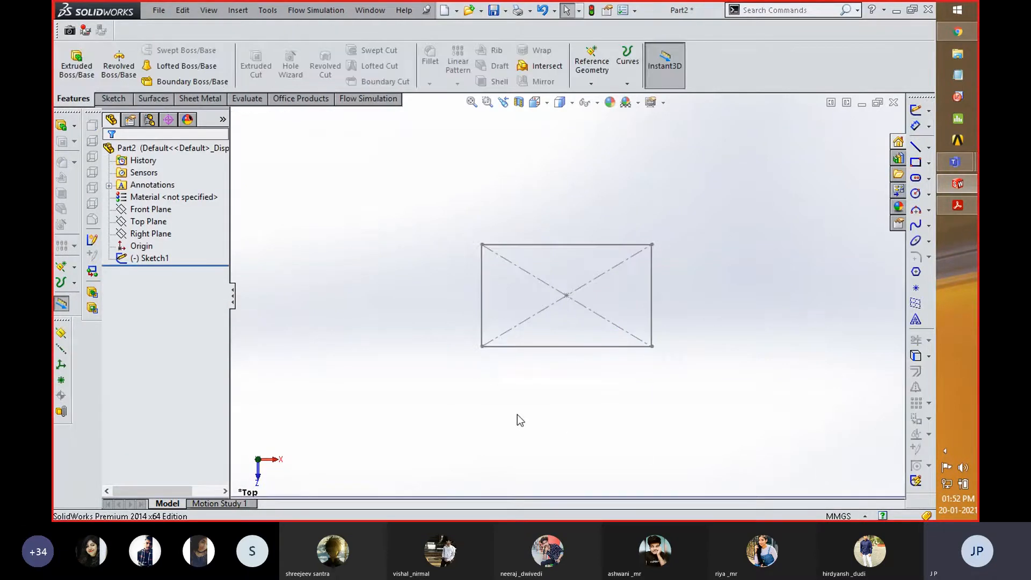
- Reopen the rectangle sketch for editing and set the length of its lower horizontal edge to 50 mm
right_click(152, 260)
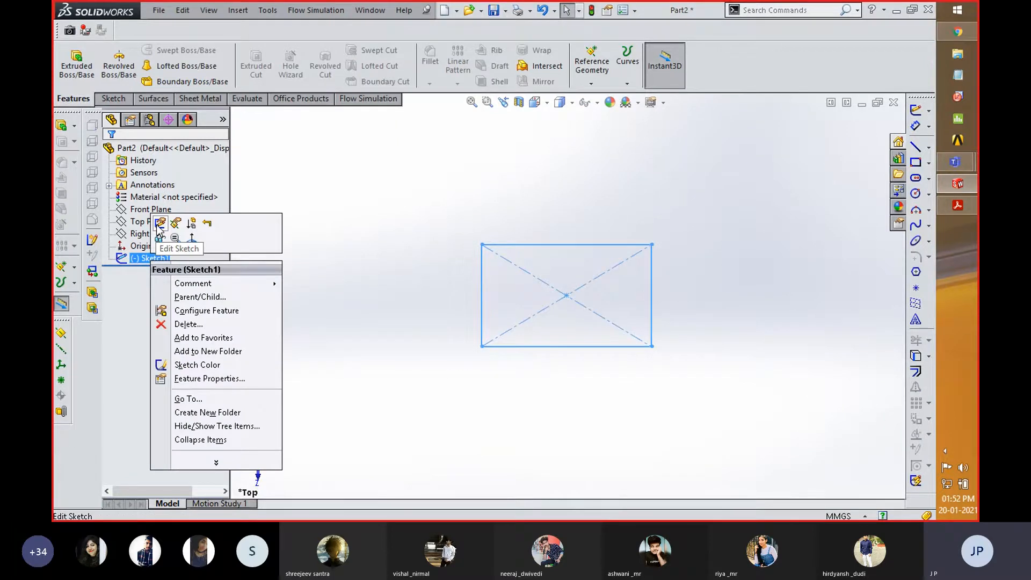
click(347, 281)
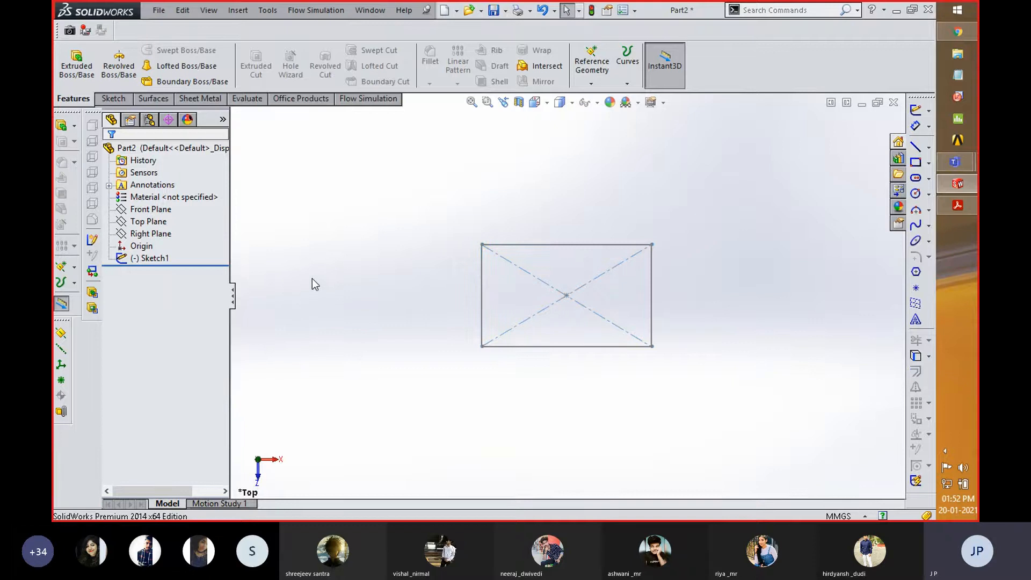
click(148, 258)
right_click(147, 258)
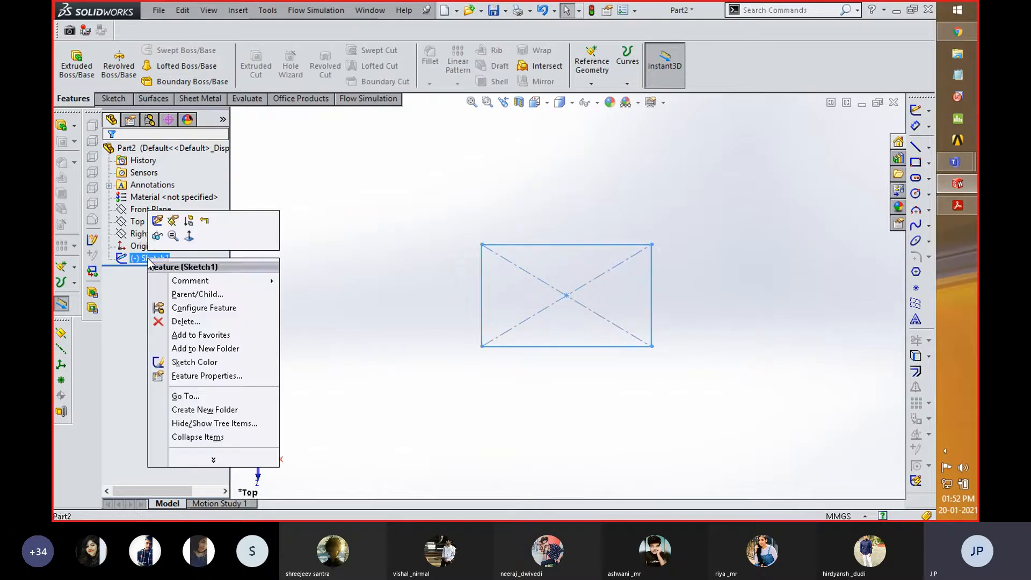
click(157, 221)
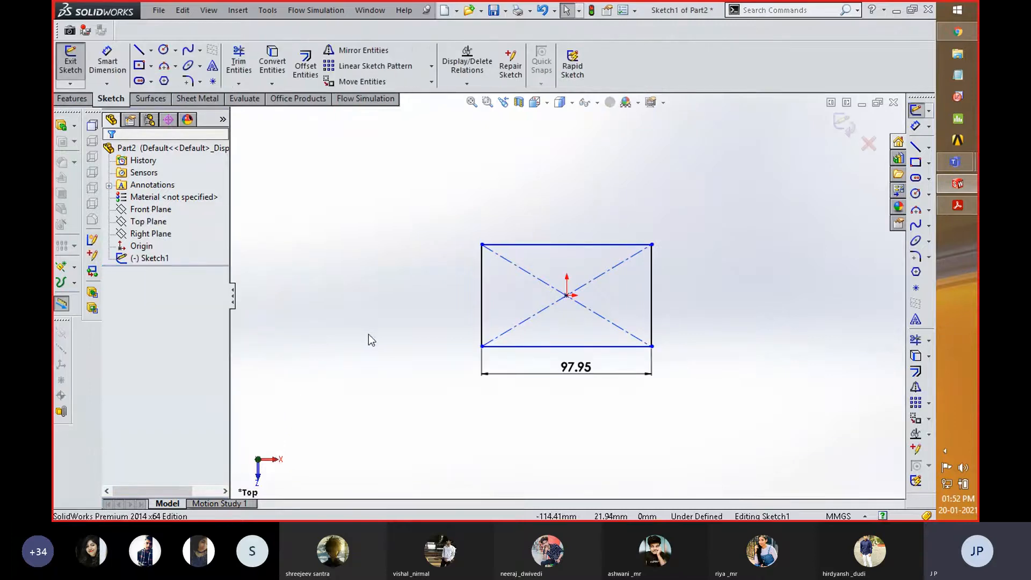
double_click(577, 371)
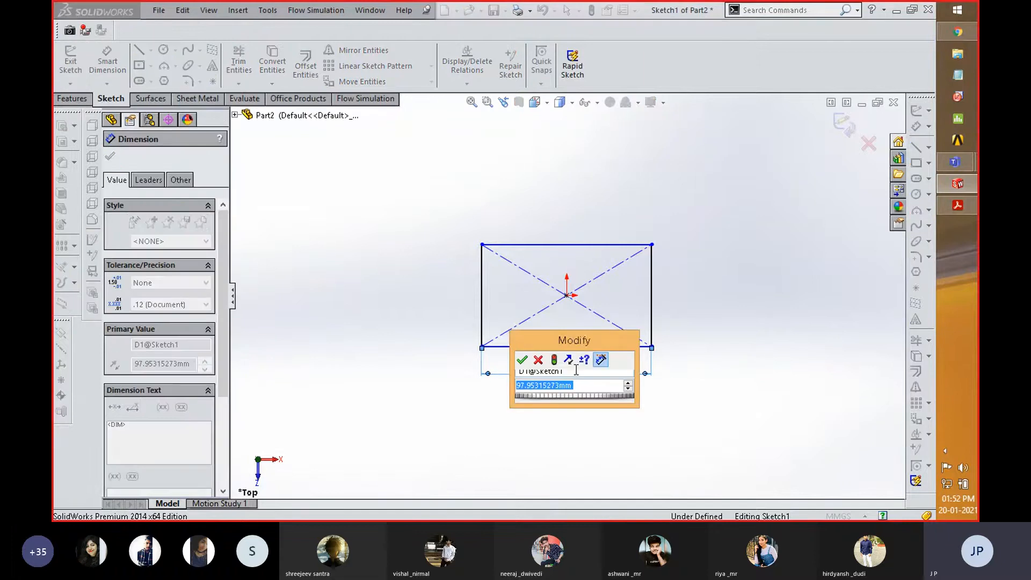
text(50)
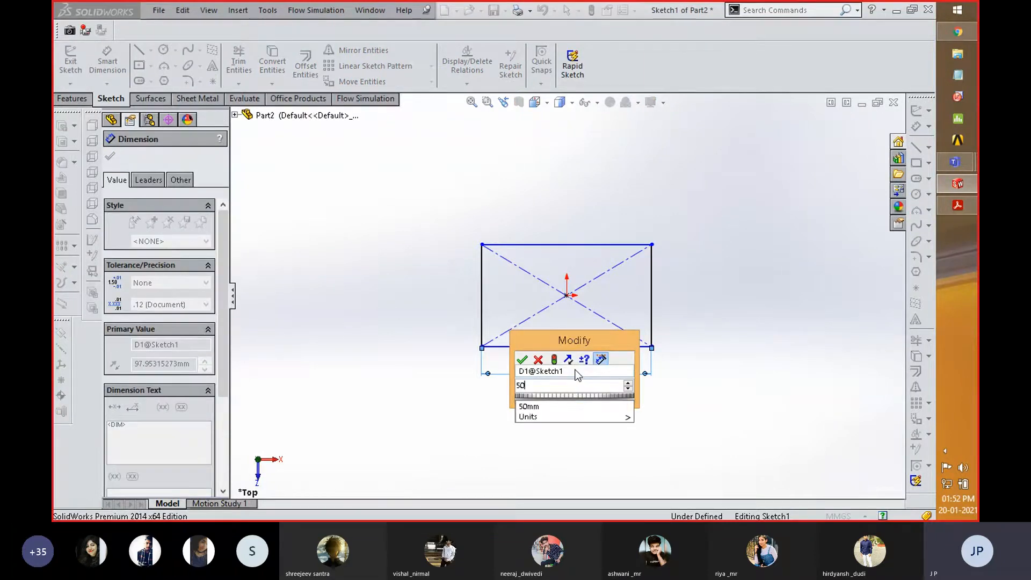
key(Return)
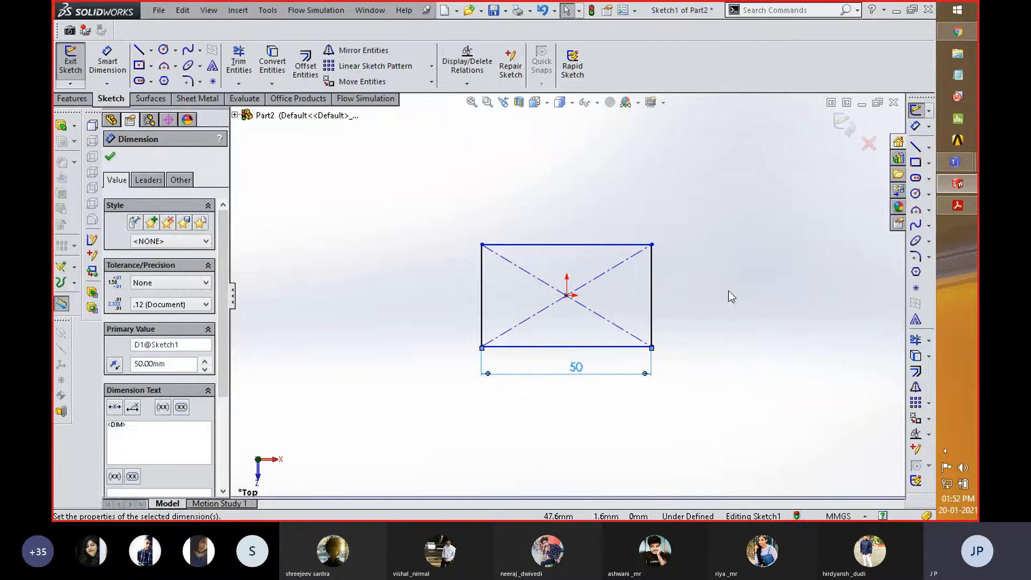
- Add a 30 mm Smart Dimension to the rectangle's right vertical edge
right_click(732, 296)
right_drag(696, 296, 699, 234)
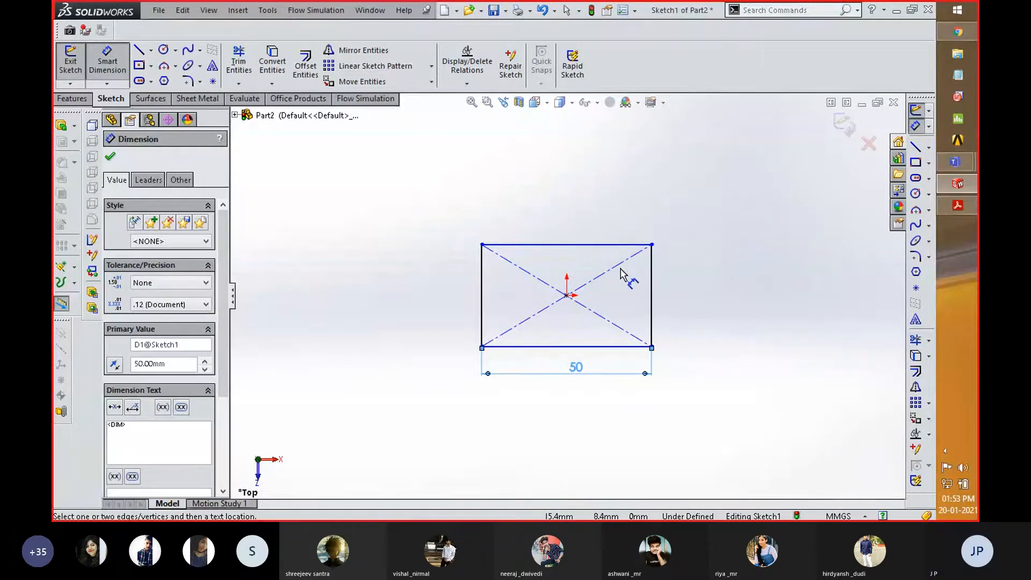
click(651, 279)
click(703, 290)
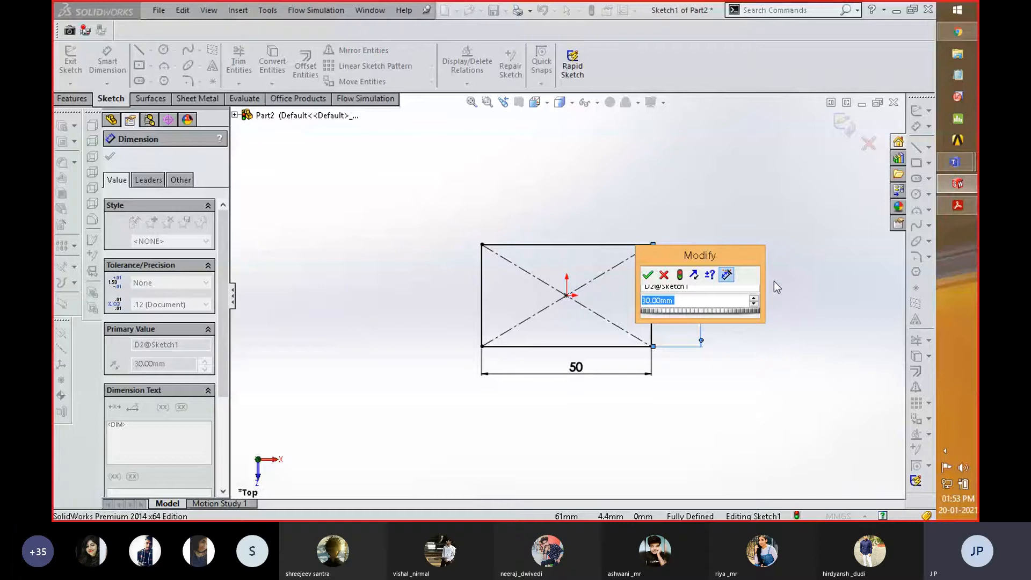
key(Return)
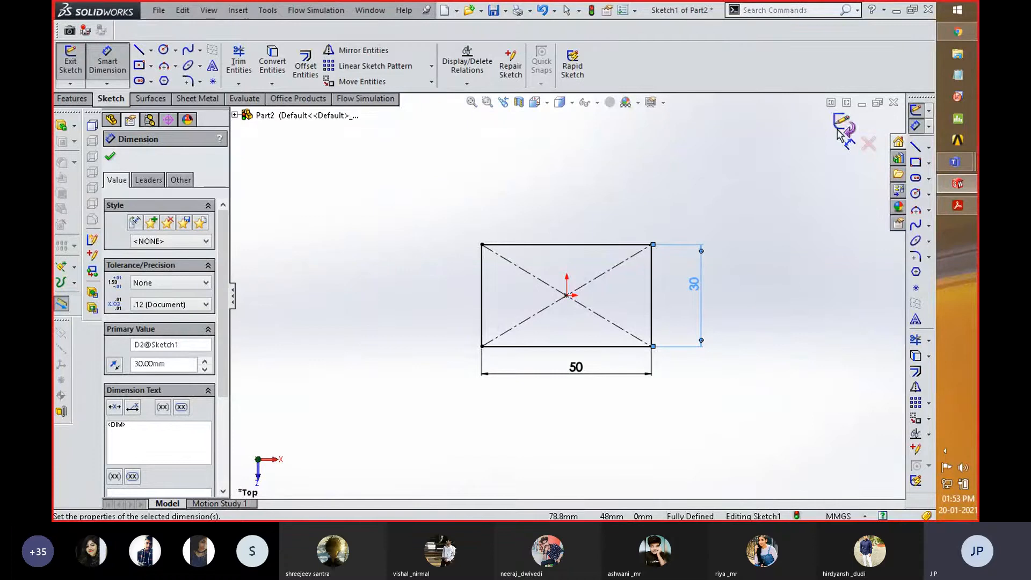
- Start a Blind Extruded Boss/Base from the rectangle sketch and set its depth to 15 mm
click(73, 99)
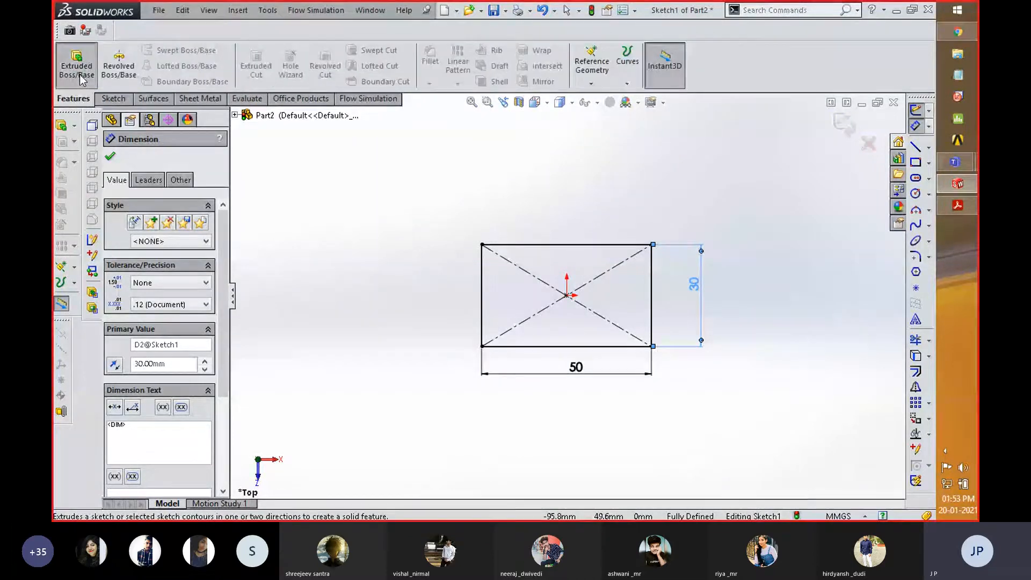
click(80, 74)
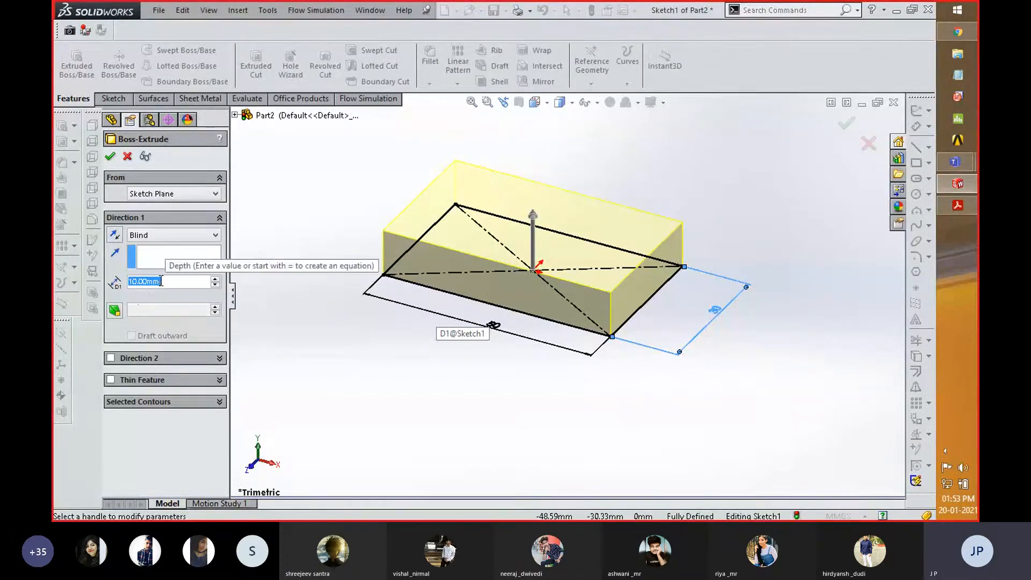
text(15)
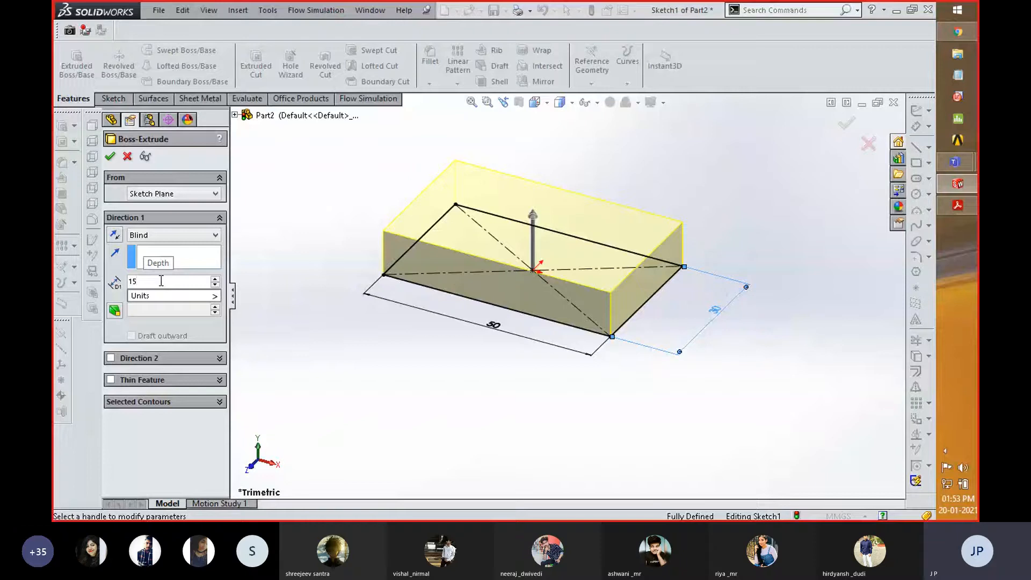
key(Return)
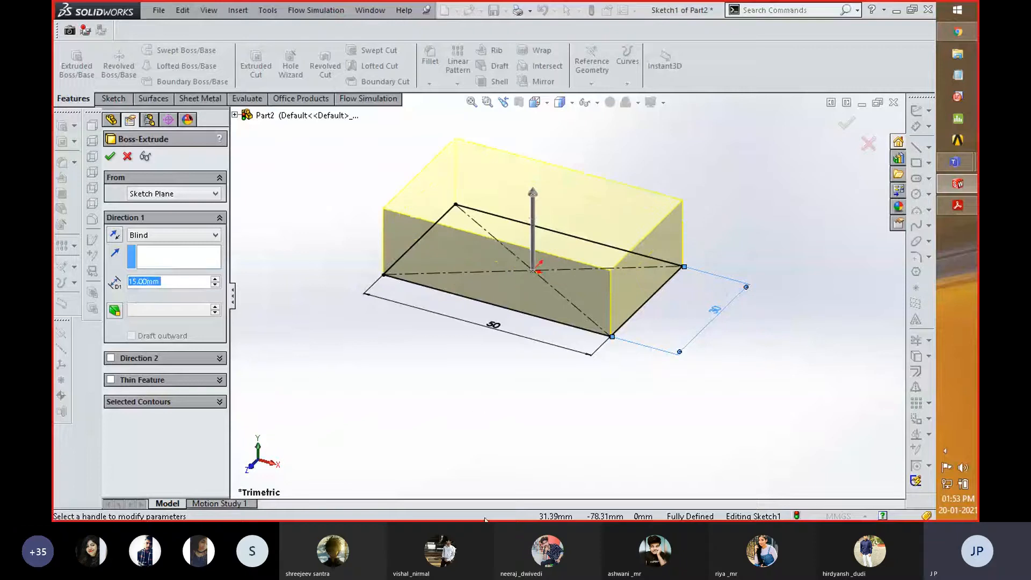
- Change the Direction 1 extrusion depth to 25 mm and view the preview from several angles
text(25)
key(Return)
scroll(502, 417, down, 2)
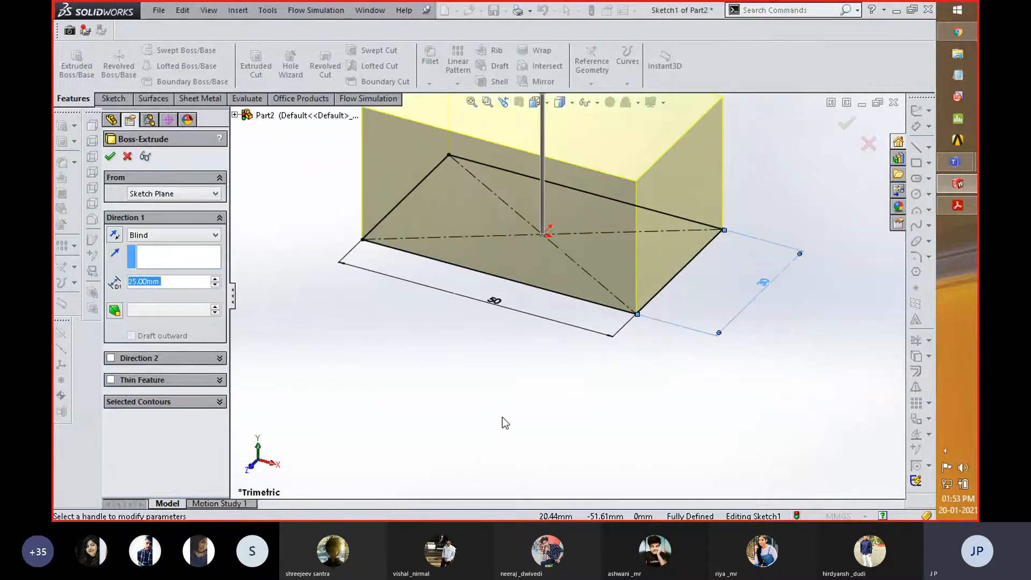
scroll(502, 417, up, 2)
scroll(505, 422, up, 2)
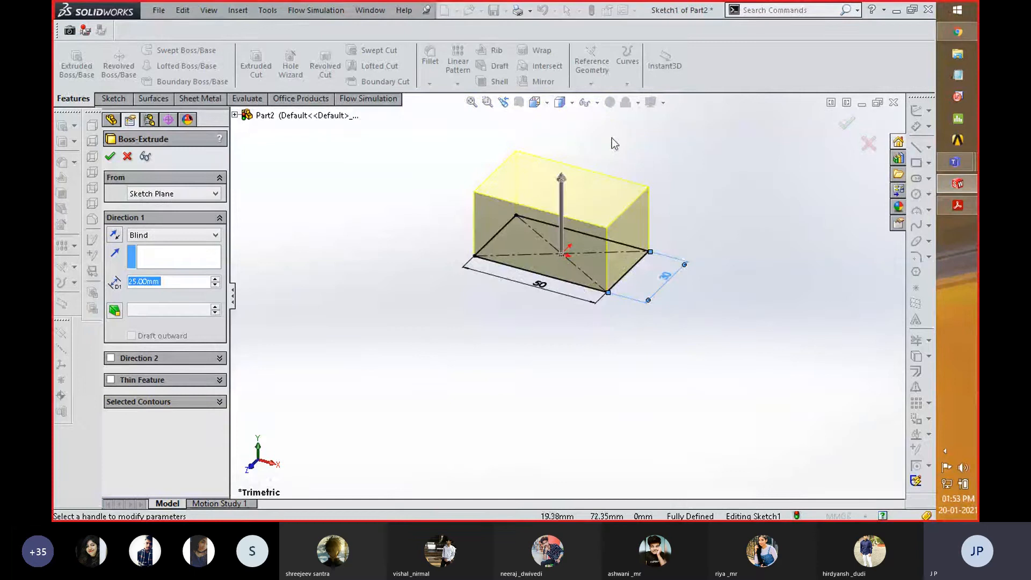
scroll(611, 137, down, 3)
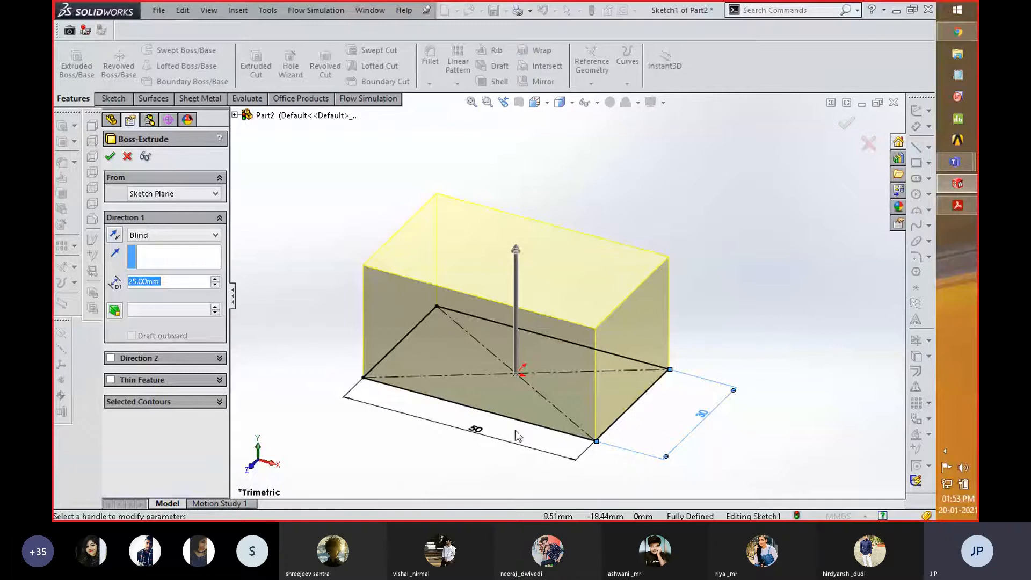
middle_drag(689, 388, 675, 292)
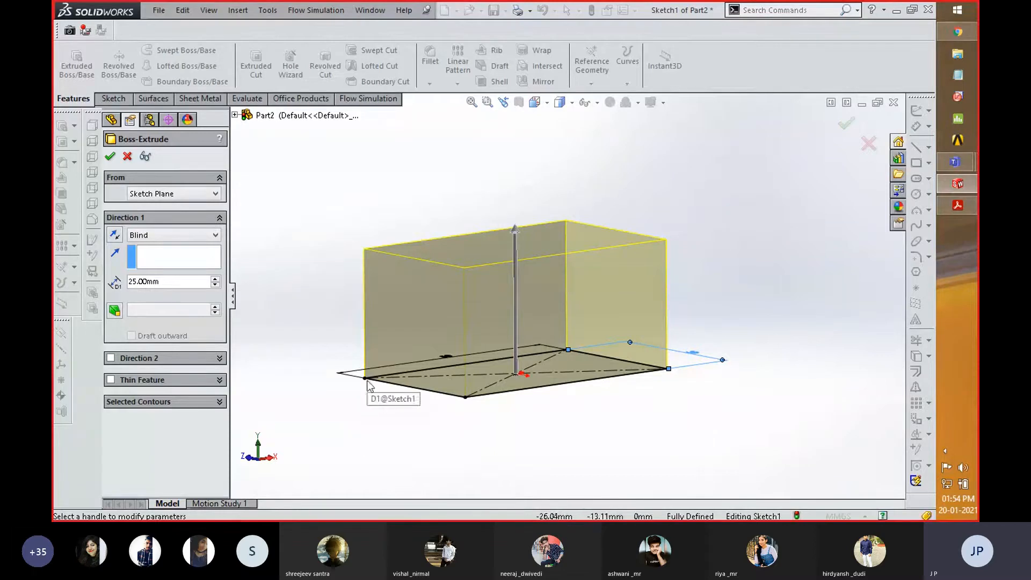
- Try the Mid Plane end condition for the extrusion and return it to Blind
click(193, 238)
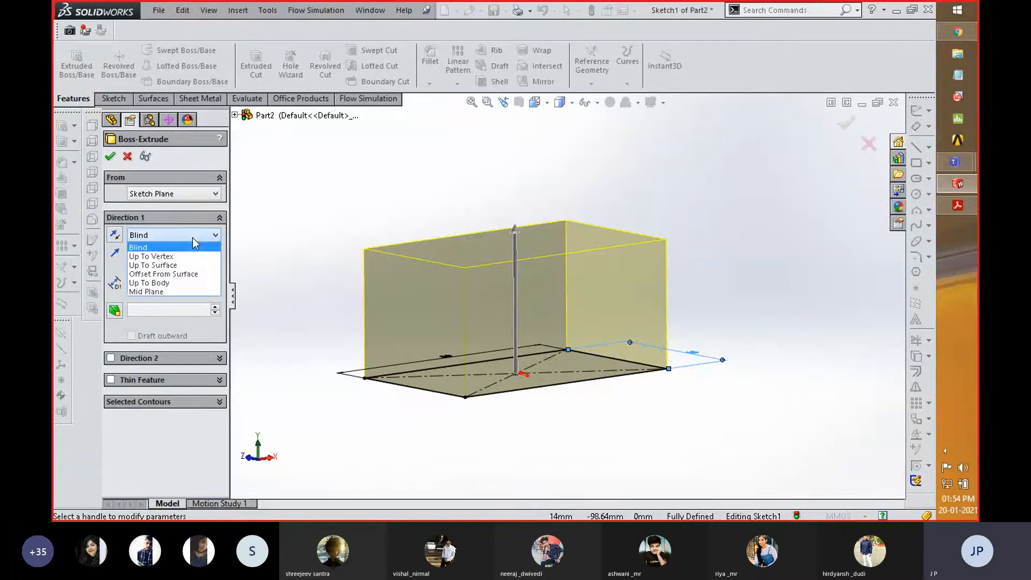
click(185, 291)
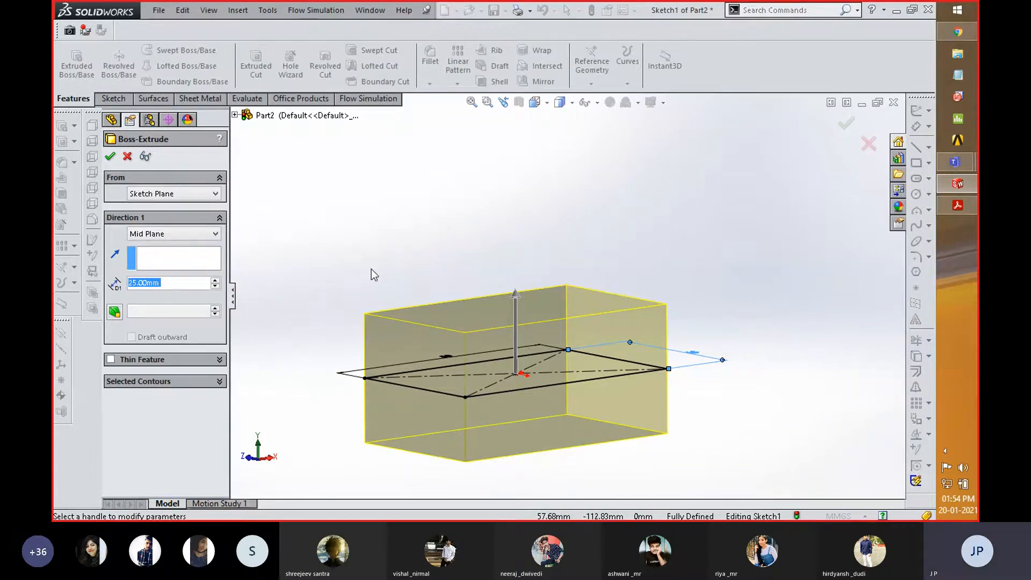
click(193, 233)
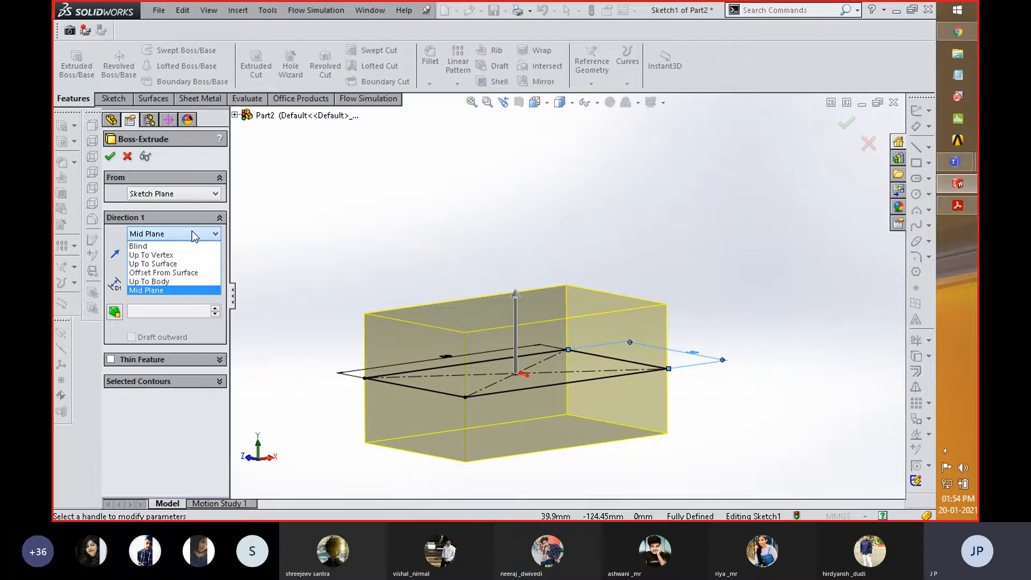
click(189, 246)
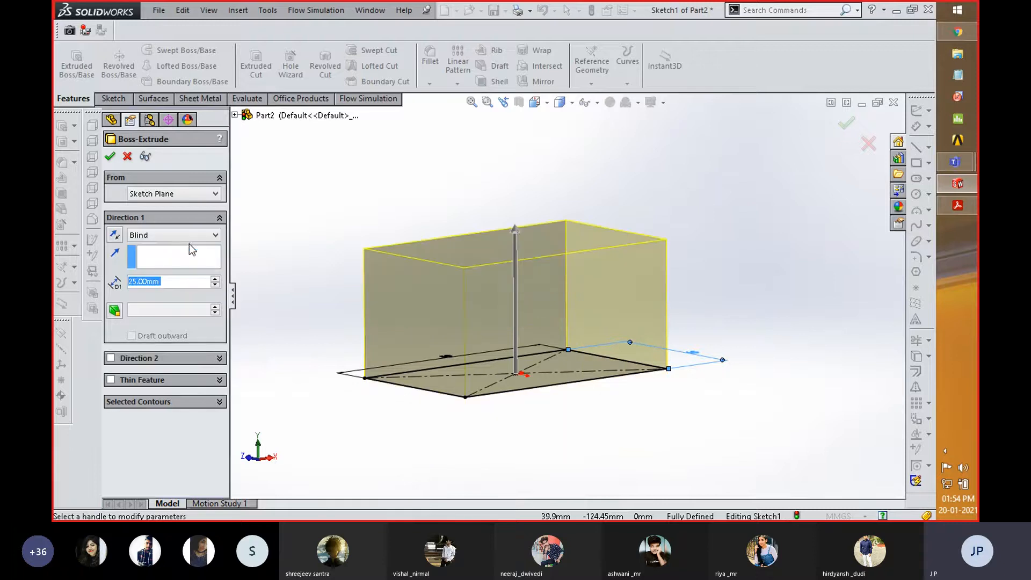
- Enable Direction 2 for the extrusion with a Blind depth of 12 mm and inspect the preview
click(111, 358)
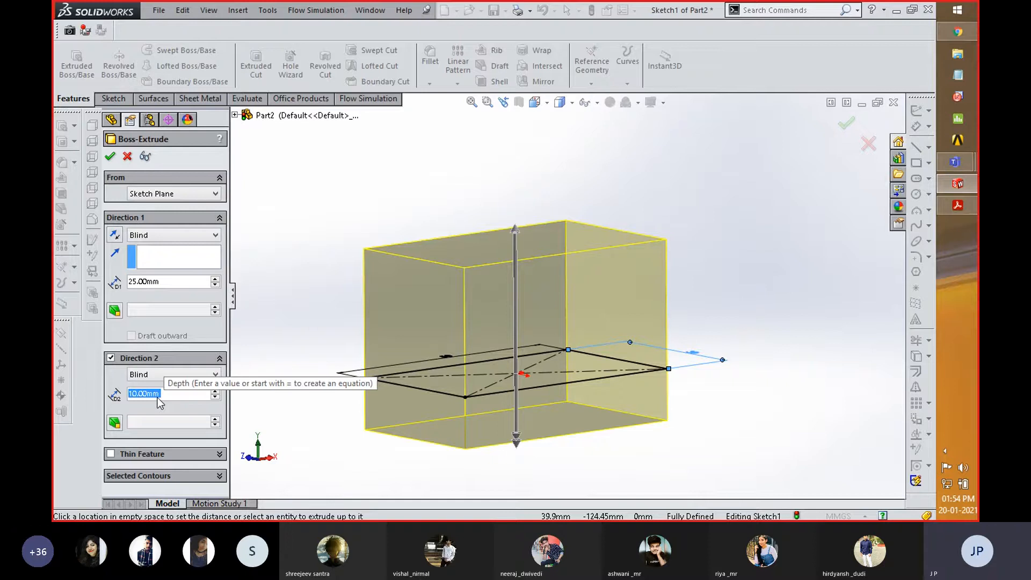
text(12)
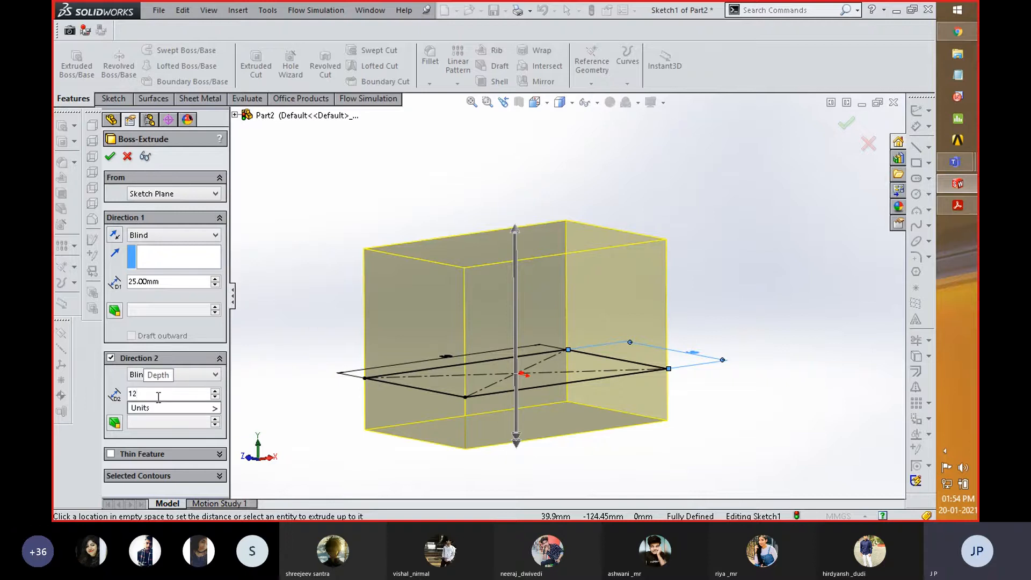
key(Return)
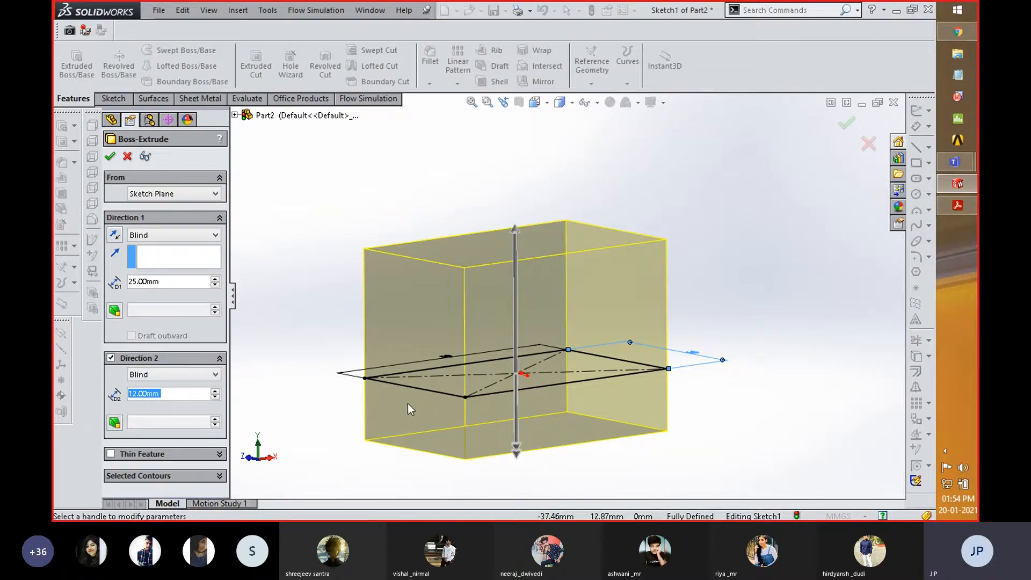
mouse_move(347, 383)
middle_down()
mouse_move(333, 371)
mouse_move(357, 339)
mouse_move(322, 398)
middle_up()
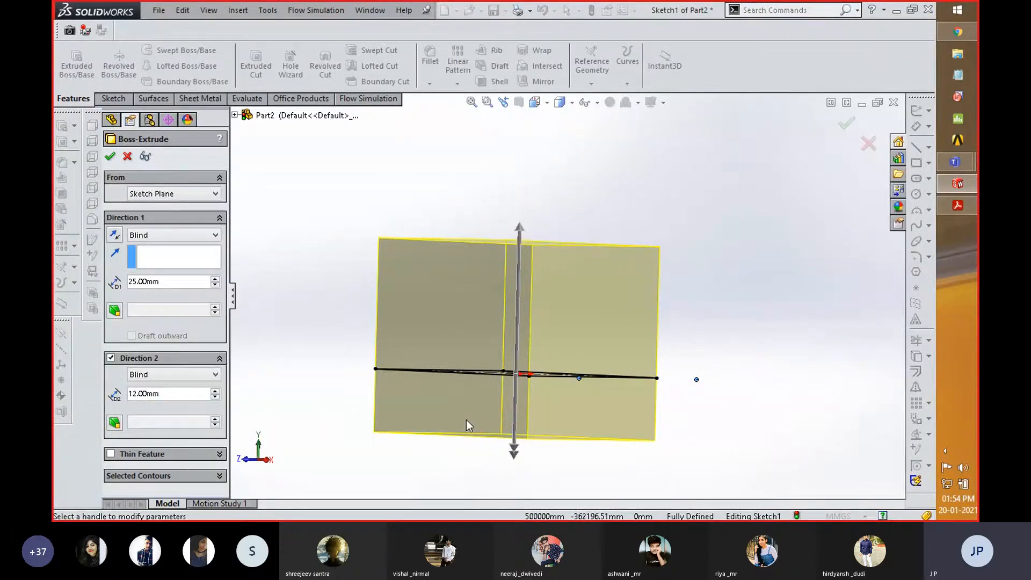
middle_drag(762, 231, 743, 301)
scroll(750, 256, up, 2)
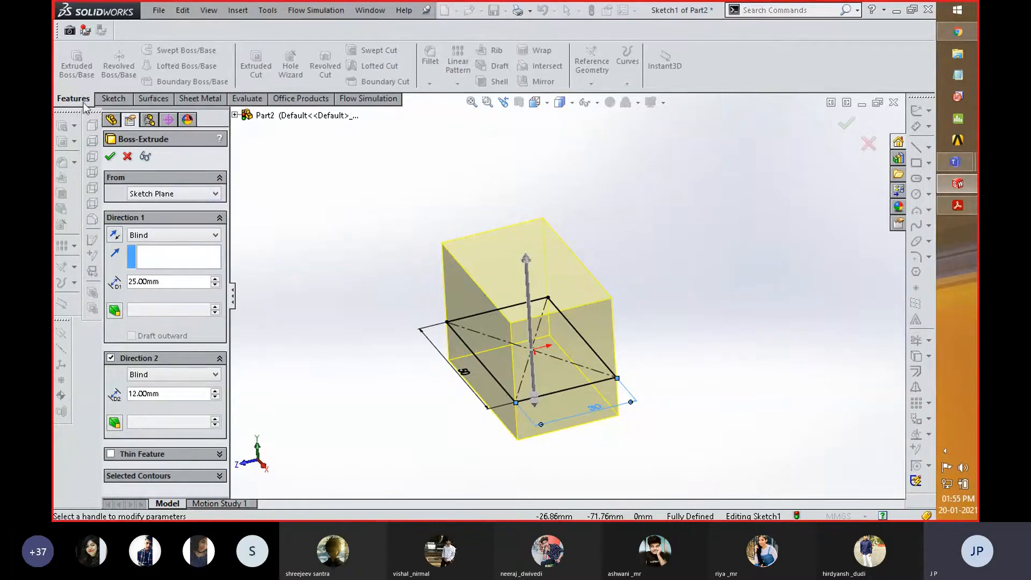
- Enable a One-Direction Thin Feature on the extrusion, flipping its wall inward and back outward
click(112, 454)
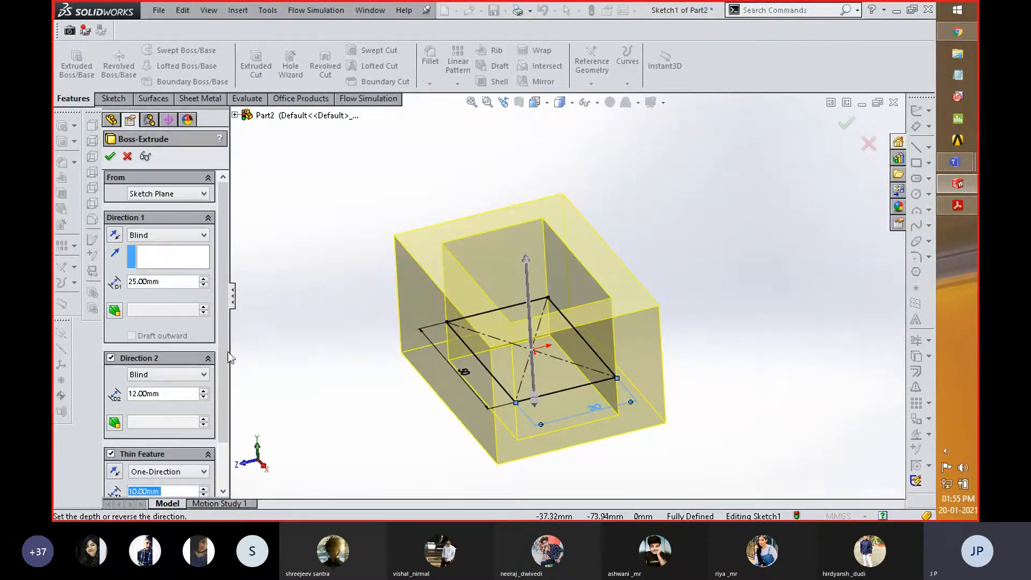
drag(224, 352, 224, 379)
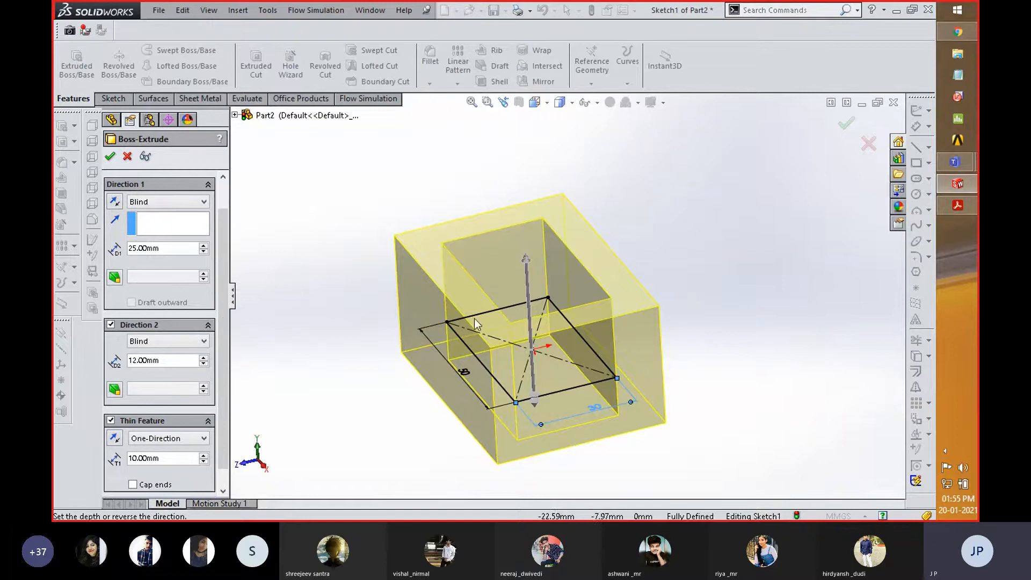
click(117, 440)
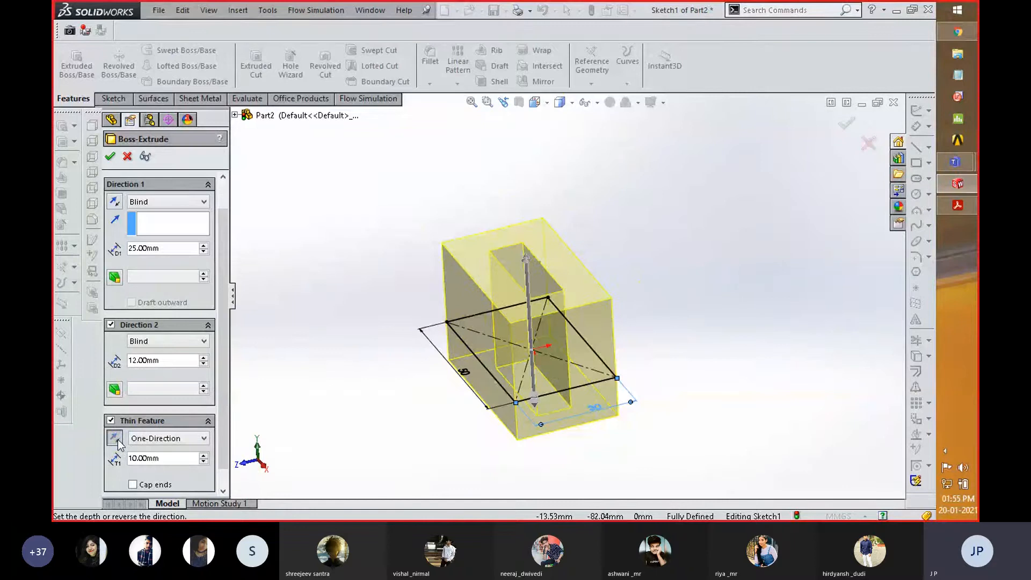
click(118, 440)
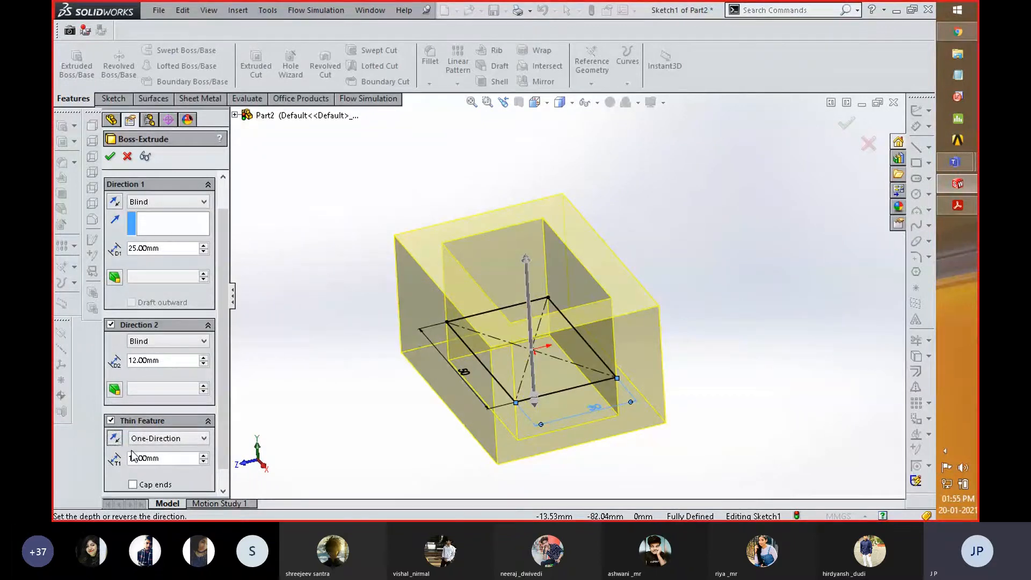
- Set the Thin Feature wall thickness to 3 mm and look closely at the hollow preview
click(164, 460)
double_click(141, 458)
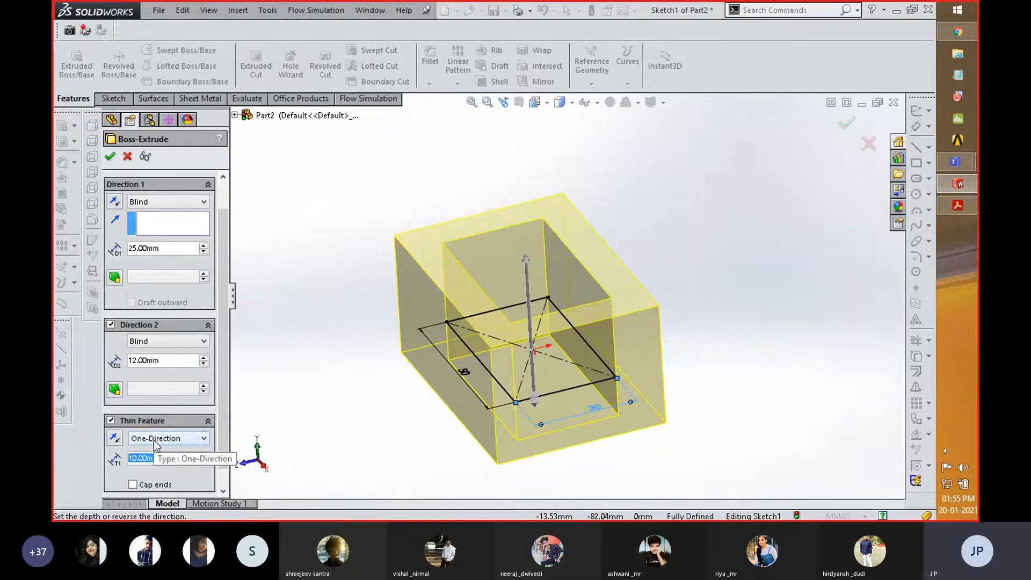
text(3)
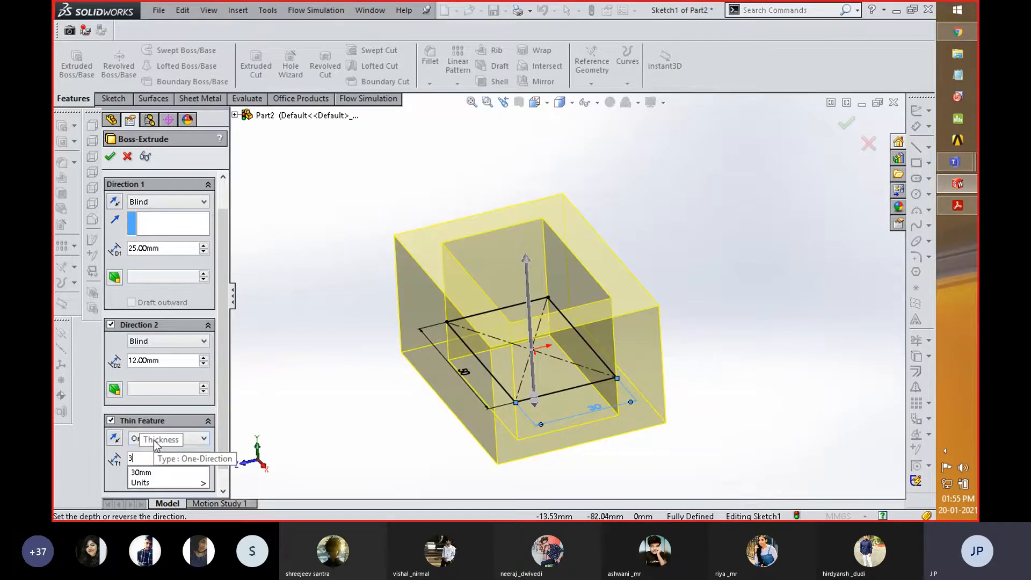
key(Return)
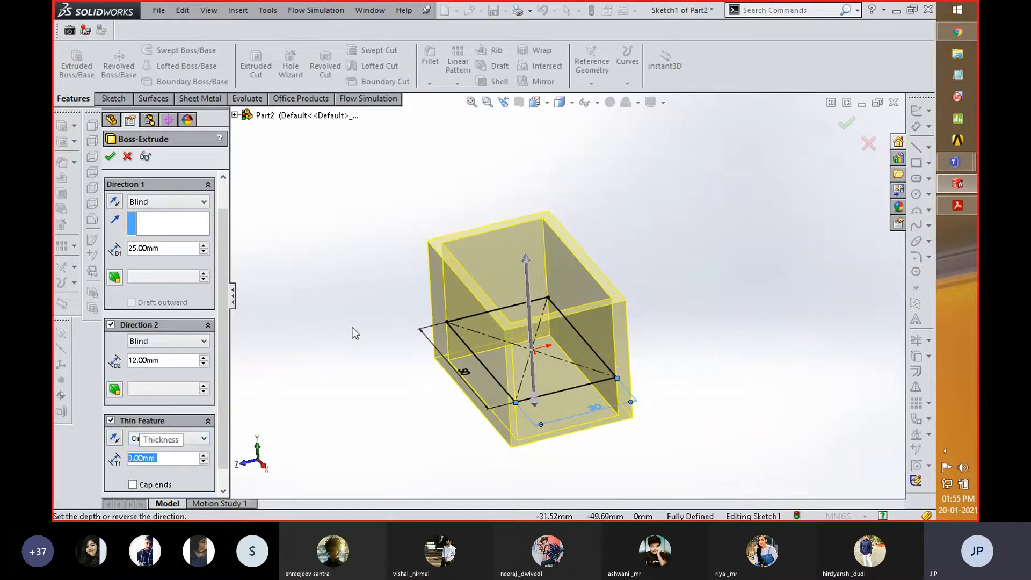
scroll(488, 236, down, 3)
scroll(488, 237, down, 1)
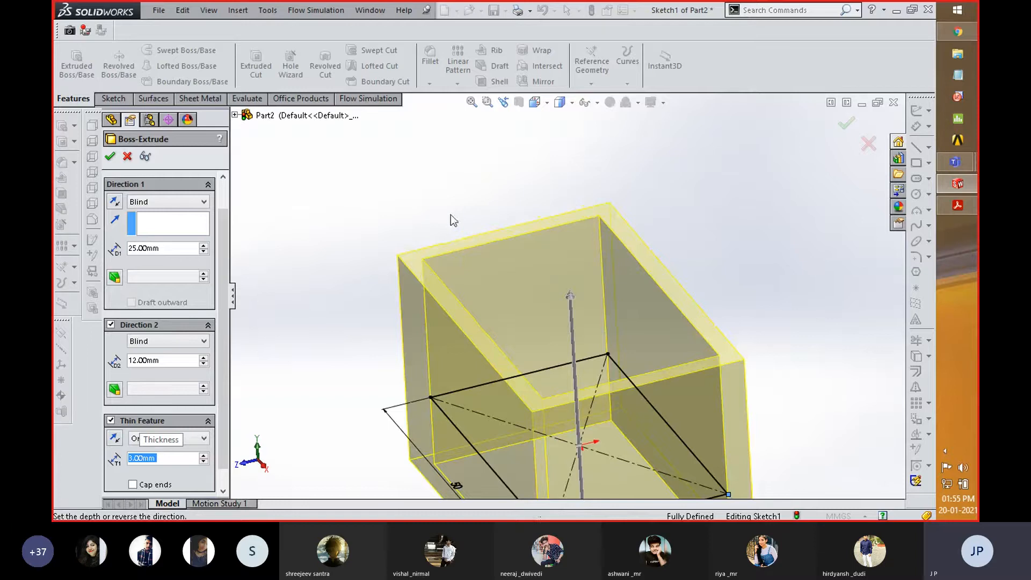
- Inspect the hollow extrusion preview, and turn off the Thin Feature and Direction 2 options
scroll(448, 201, up, 2)
middle_drag(446, 188, 450, 256)
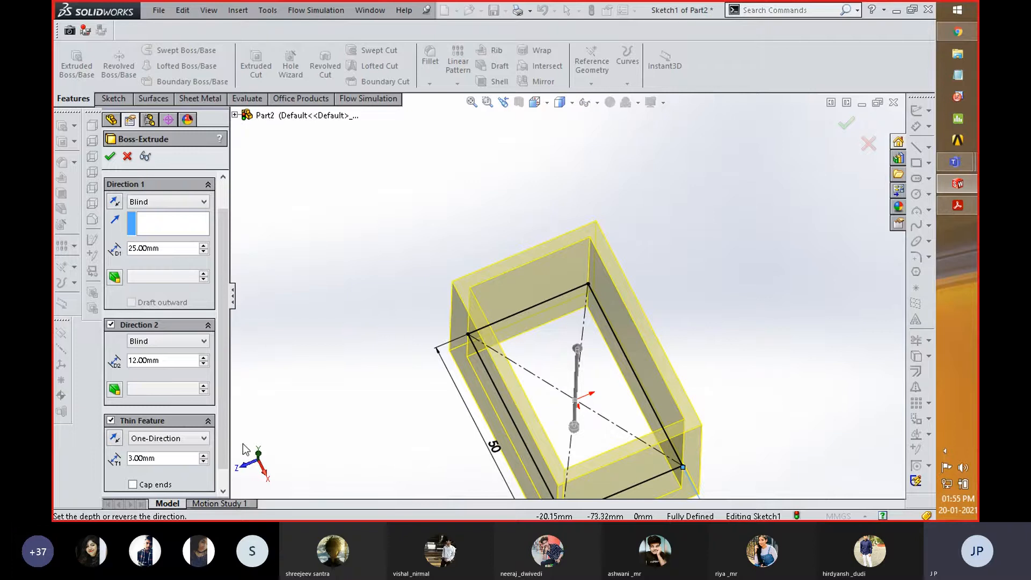
scroll(225, 466, down, 1)
scroll(220, 416, up, 2)
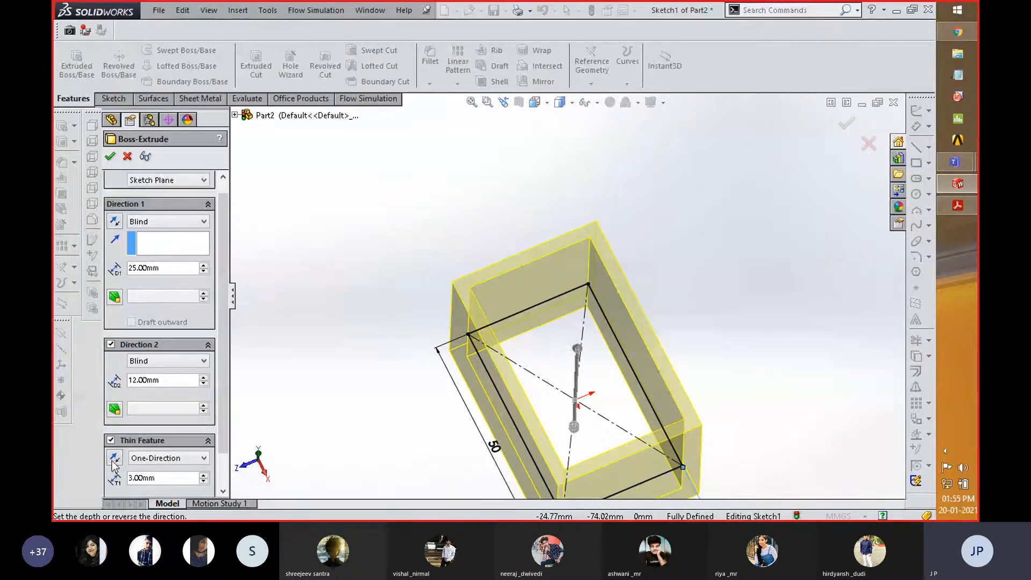
click(110, 441)
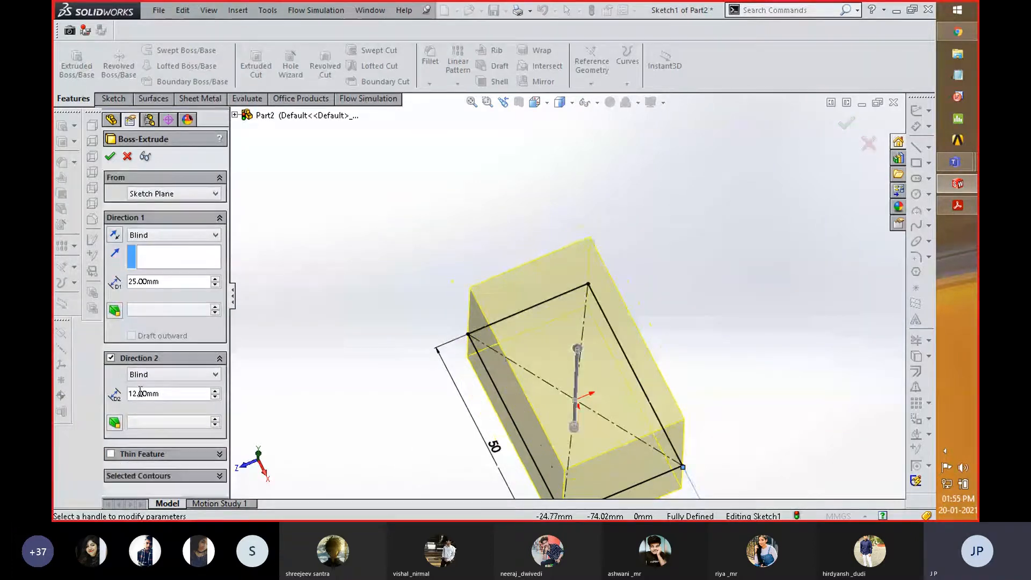
click(111, 359)
- Enable draft for Direction 1 of the 25 mm Blind extrusion and set the draft angle to 6 degrees
middle_drag(476, 366, 634, 408)
scroll(696, 329, up, 3)
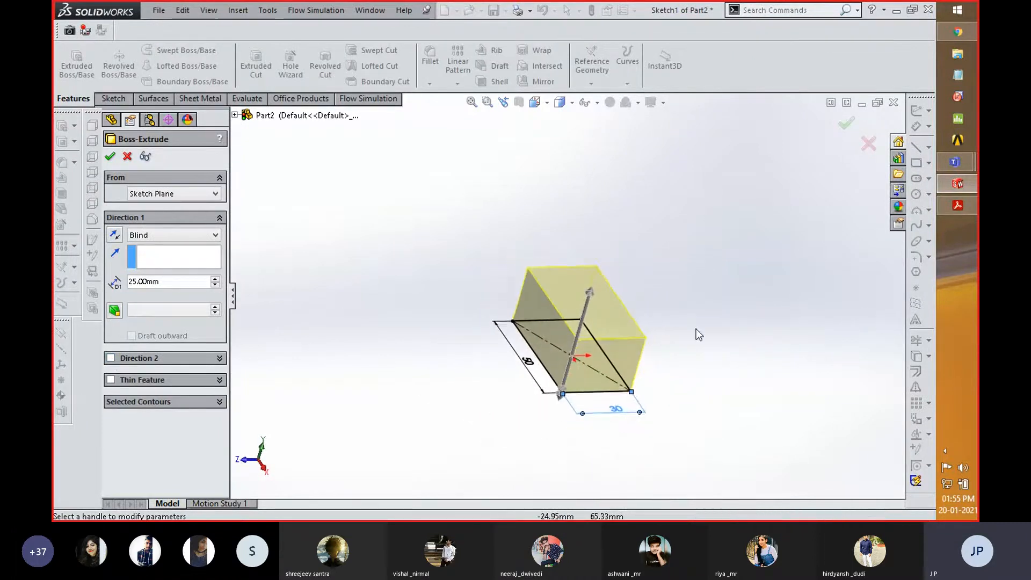
scroll(605, 436, down, 3)
middle_drag(405, 329, 481, 317)
middle_drag(452, 191, 405, 213)
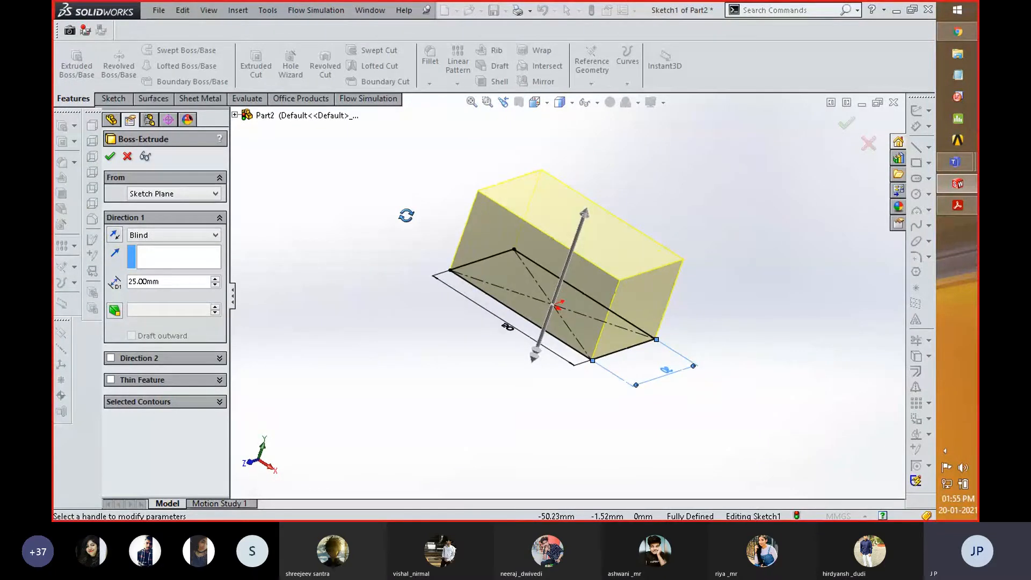
click(116, 312)
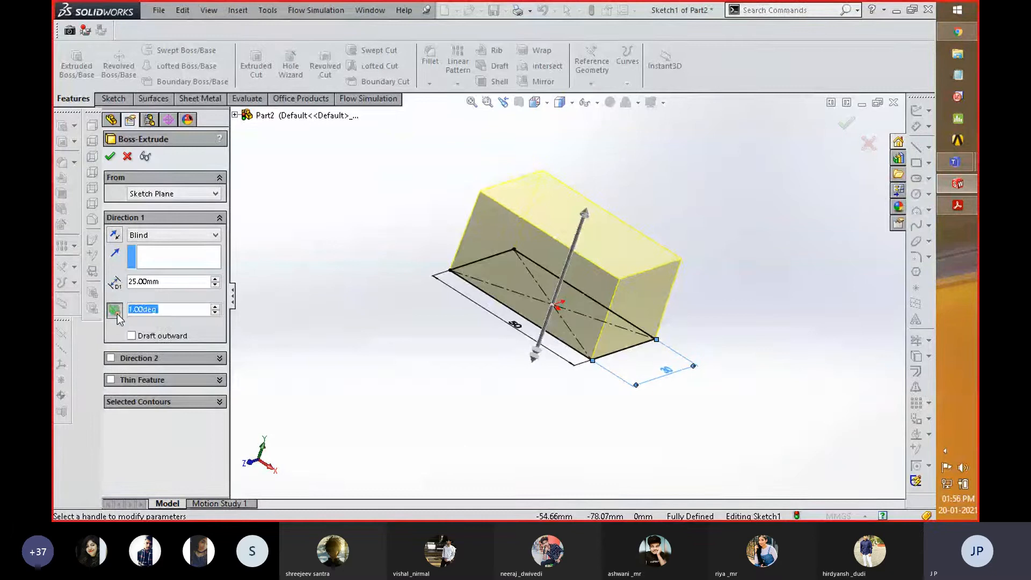
middle_drag(400, 298, 315, 271)
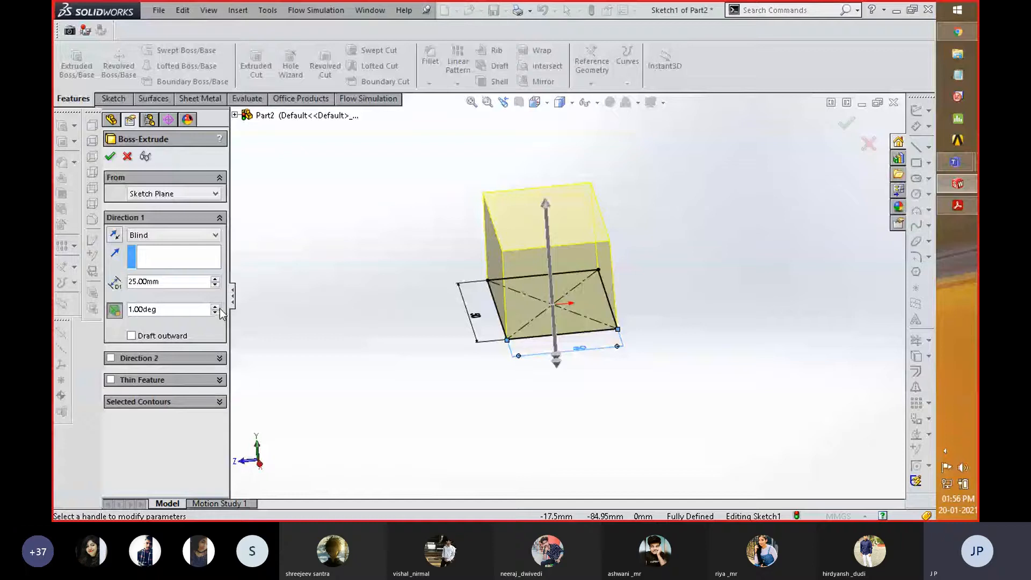
click(215, 306)
click(215, 307)
click(216, 306)
click(216, 308)
click(216, 308)
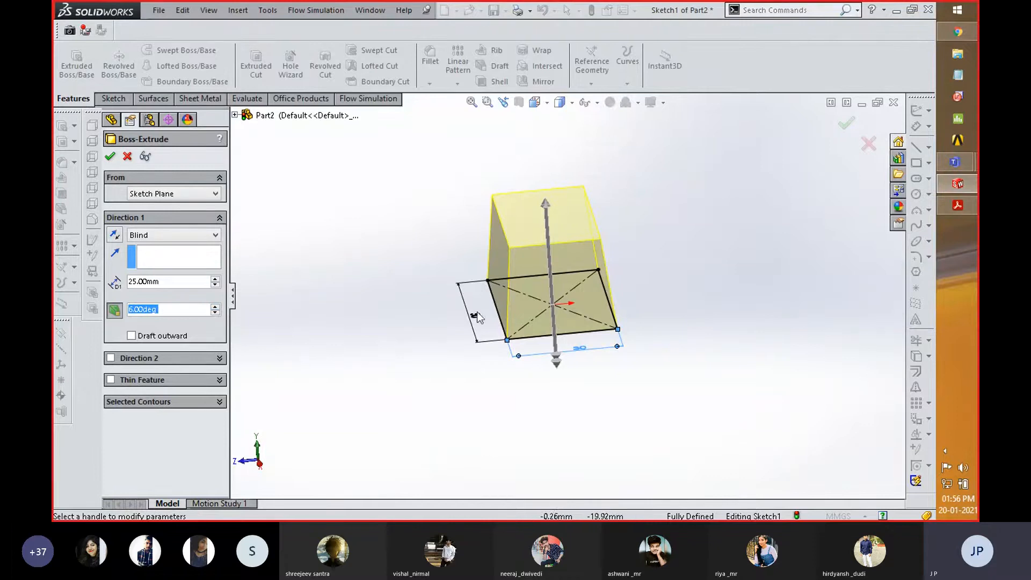
- Raise the extrusion's draft angle to 8 degrees and lower it to 1 degree, comparing the tapered preview
middle_drag(416, 324, 489, 358)
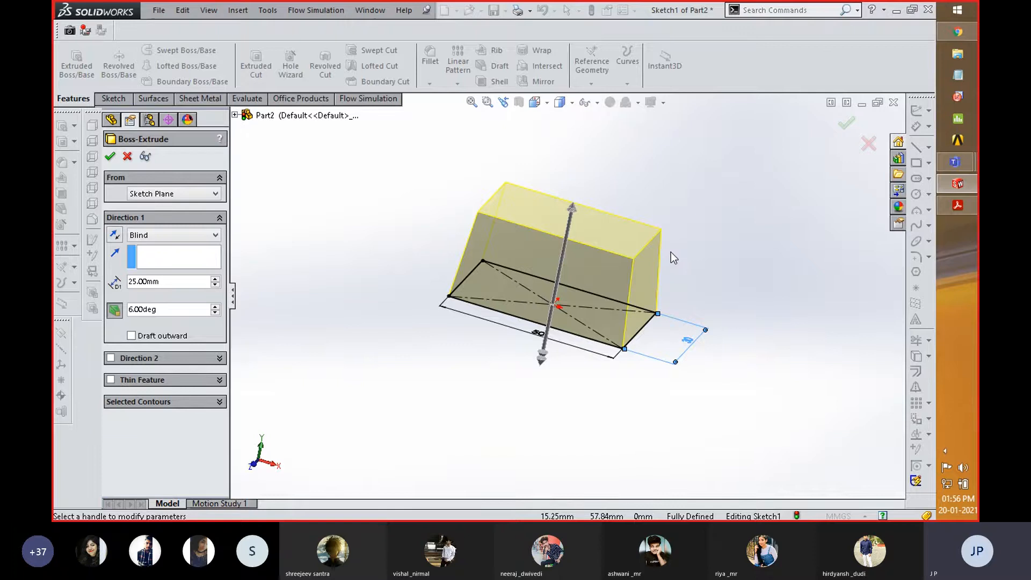
click(215, 307)
click(215, 307)
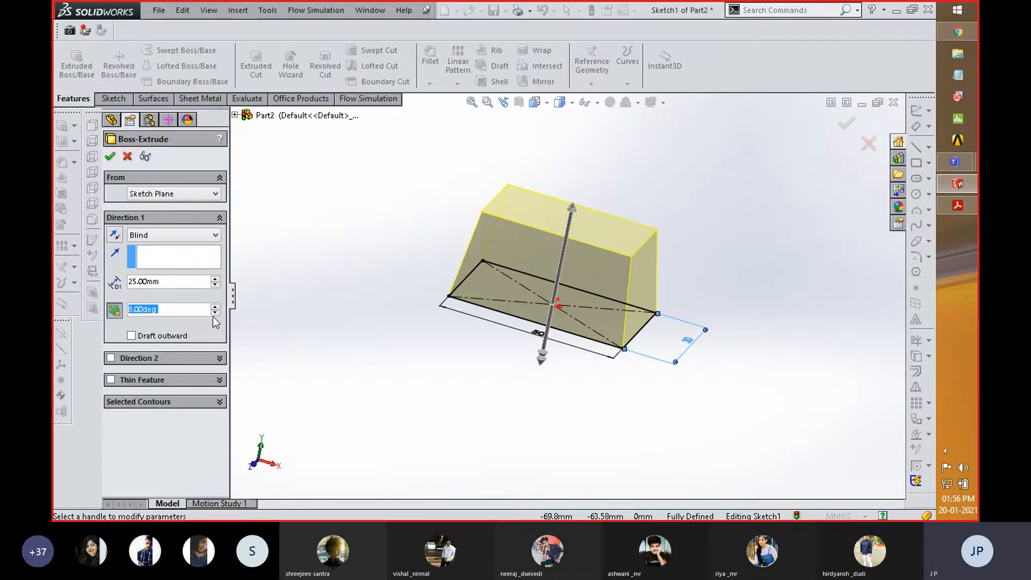
click(215, 313)
click(215, 313)
click(215, 314)
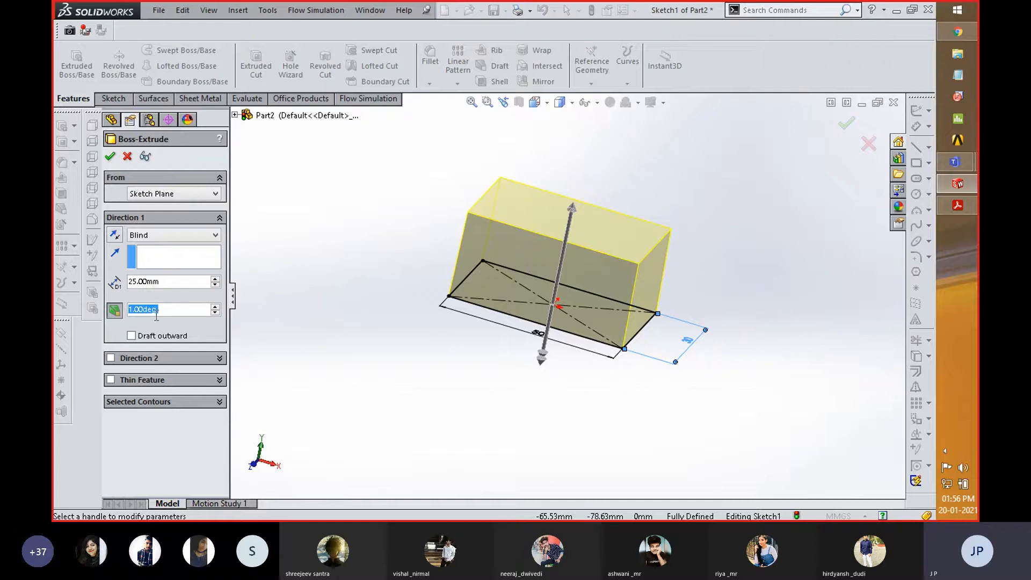
- Make the extrusion's draft go outward and increase the draft angle to 17 degrees
click(131, 336)
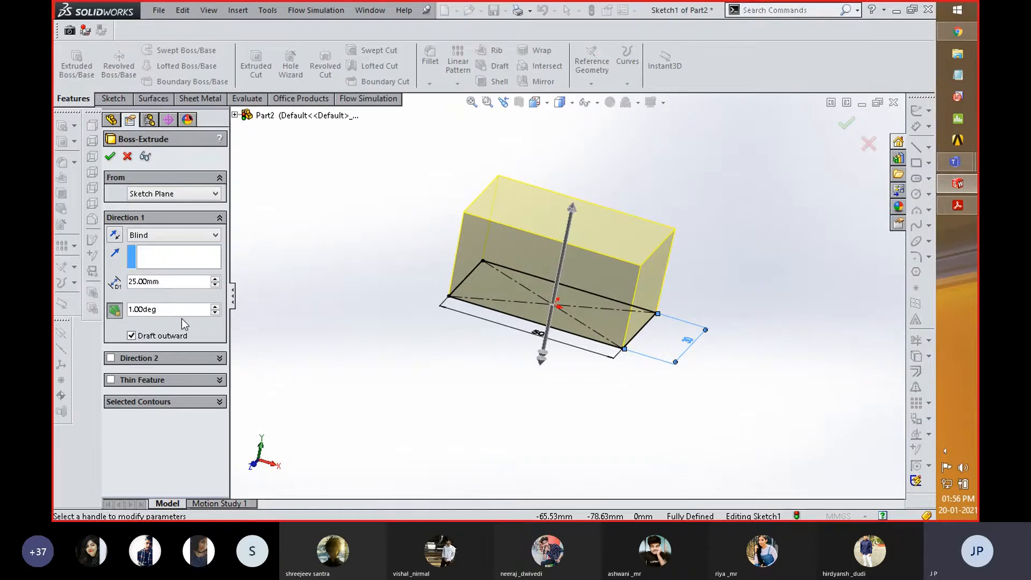
click(214, 307)
click(214, 307)
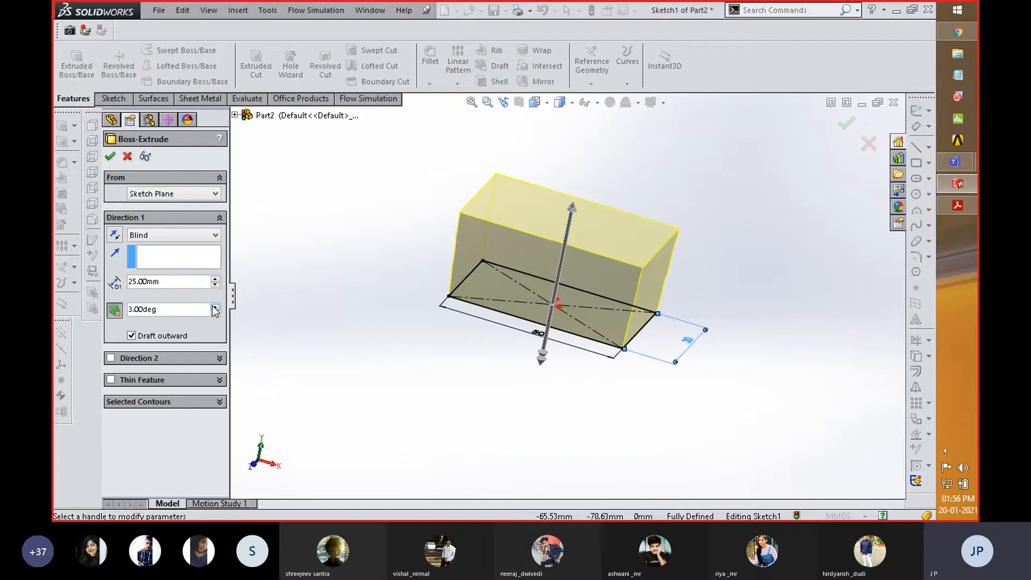
click(215, 307)
click(214, 306)
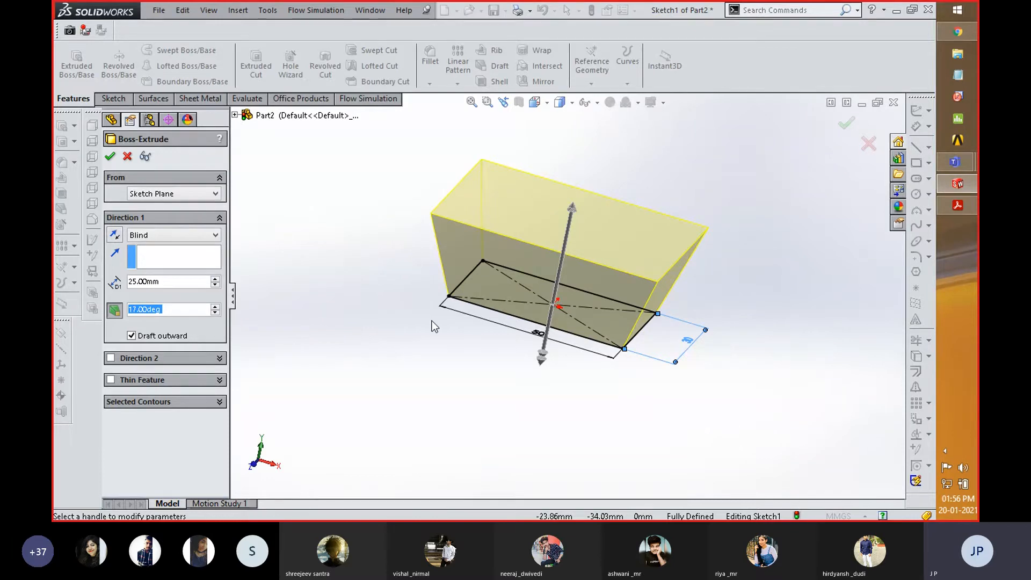
middle_drag(432, 320, 380, 319)
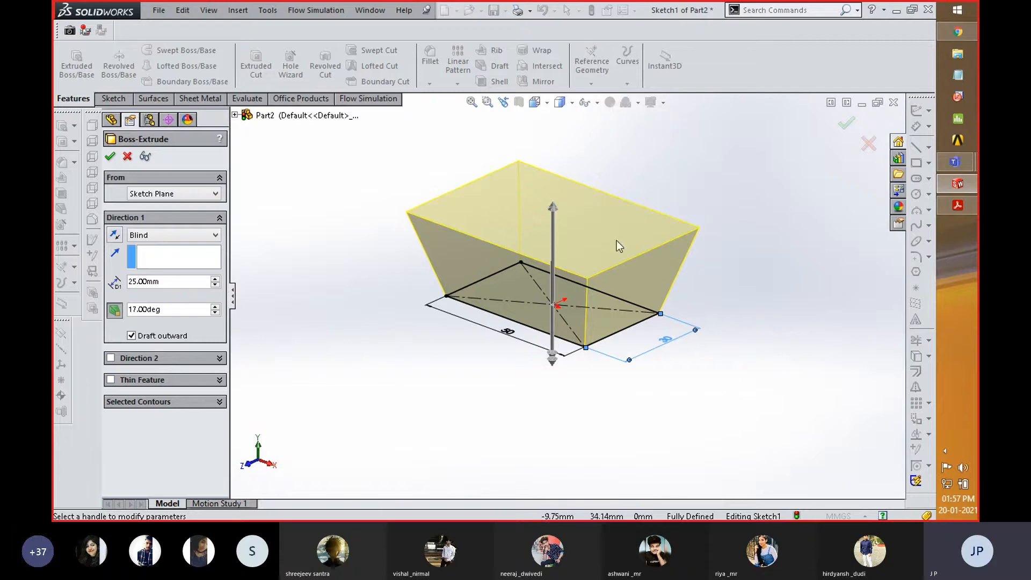
- Accept the outward-drafted extrusion and inspect the tapered solid from above and below
click(110, 156)
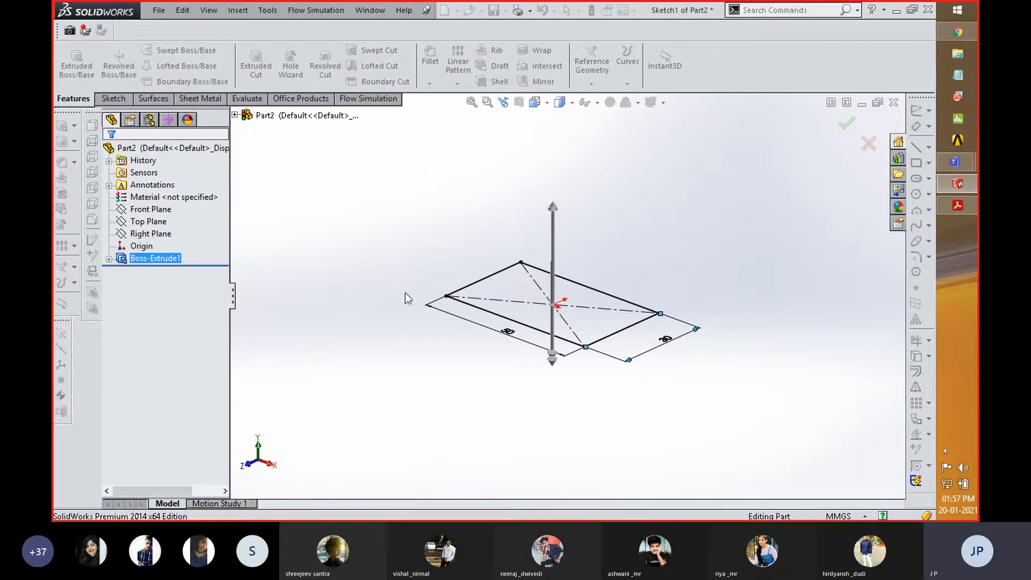
scroll(413, 346, up, 3)
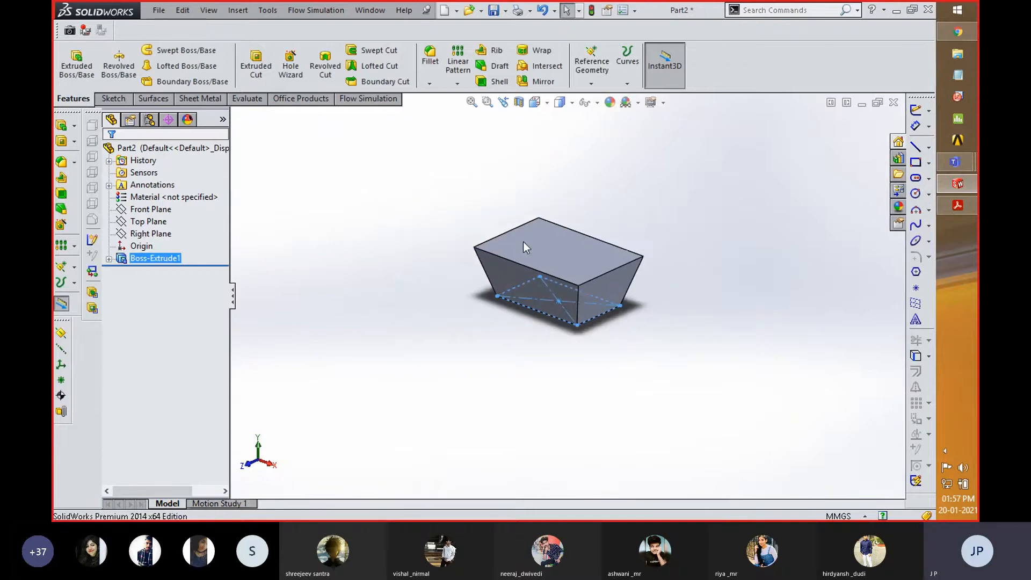
scroll(559, 201, down, 2)
middle_drag(465, 373, 431, 215)
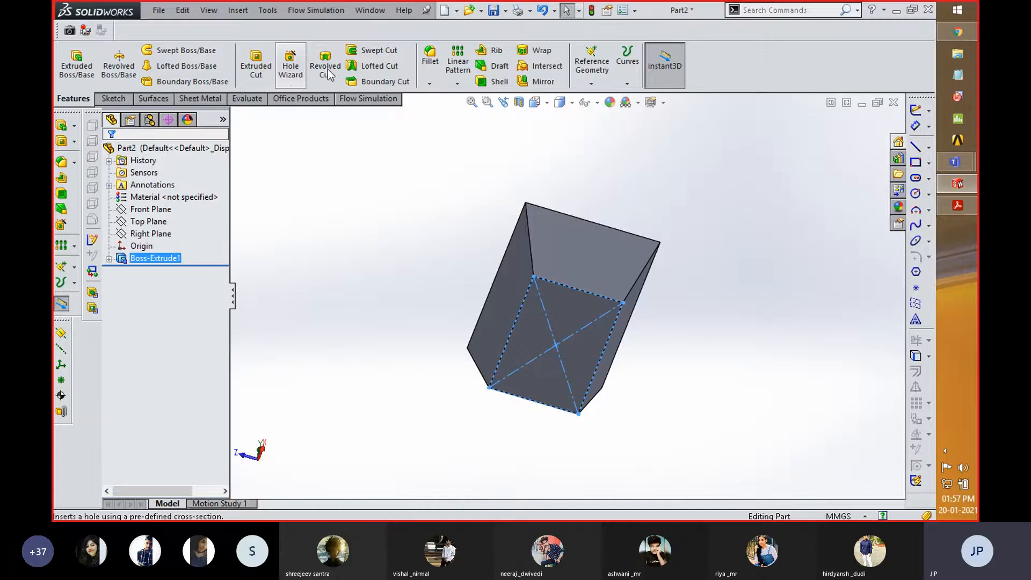
middle_drag(409, 357, 355, 212)
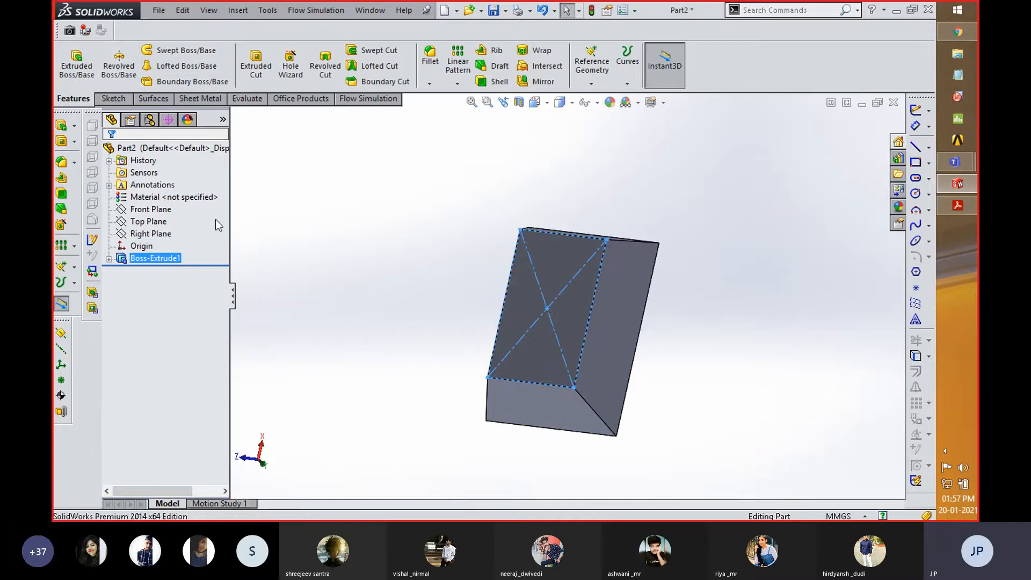
middle_drag(401, 361, 405, 315)
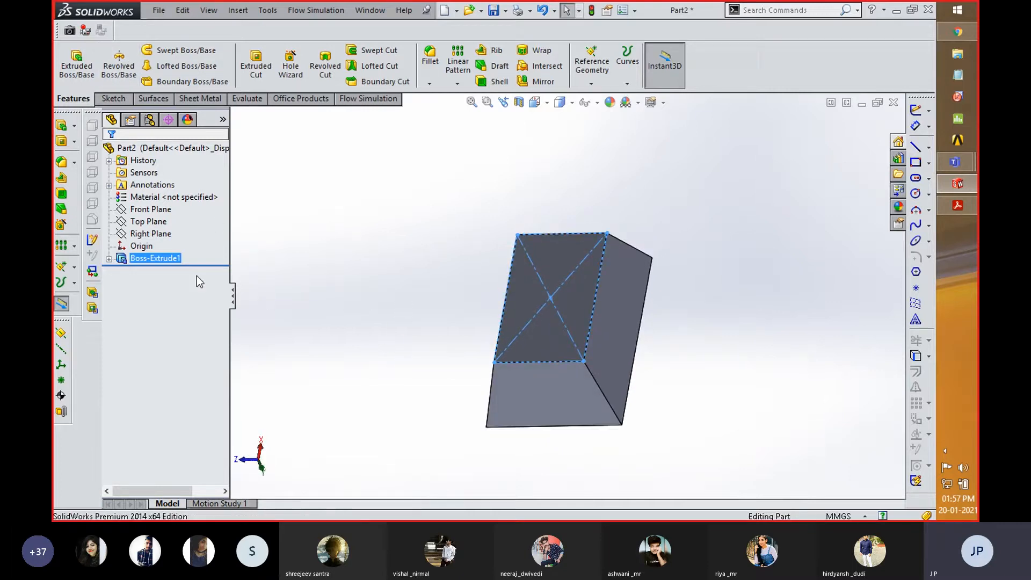
- Delete the extruded feature and its remaining rectangle sketch, confirming both deletions
right_click(142, 258)
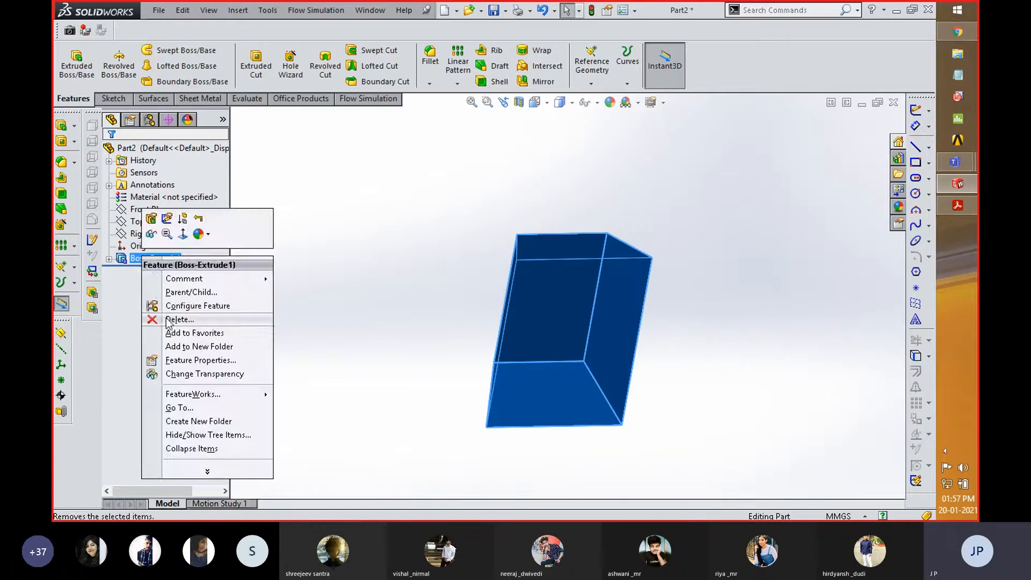
click(170, 321)
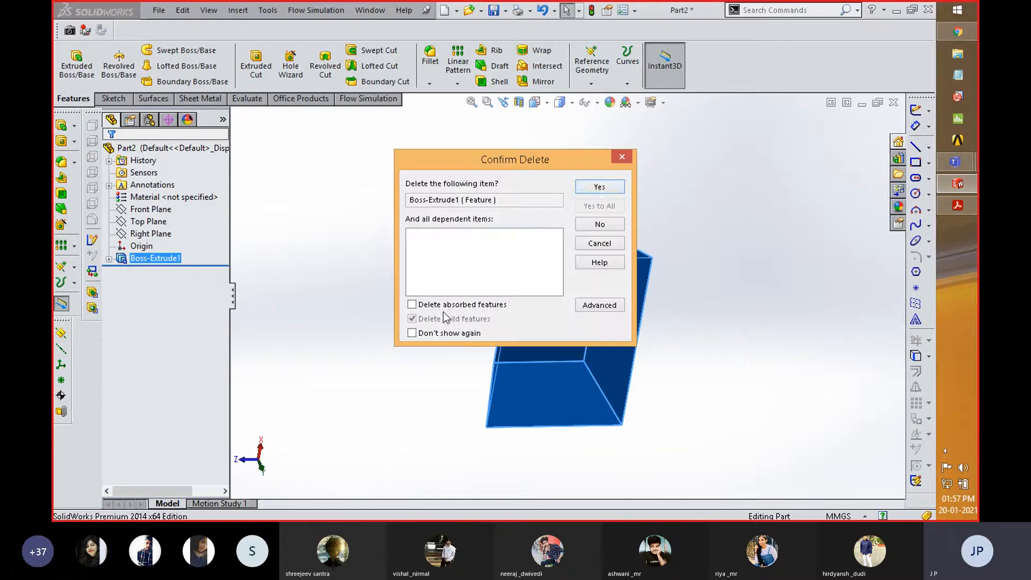
click(600, 187)
click(156, 259)
right_click(157, 260)
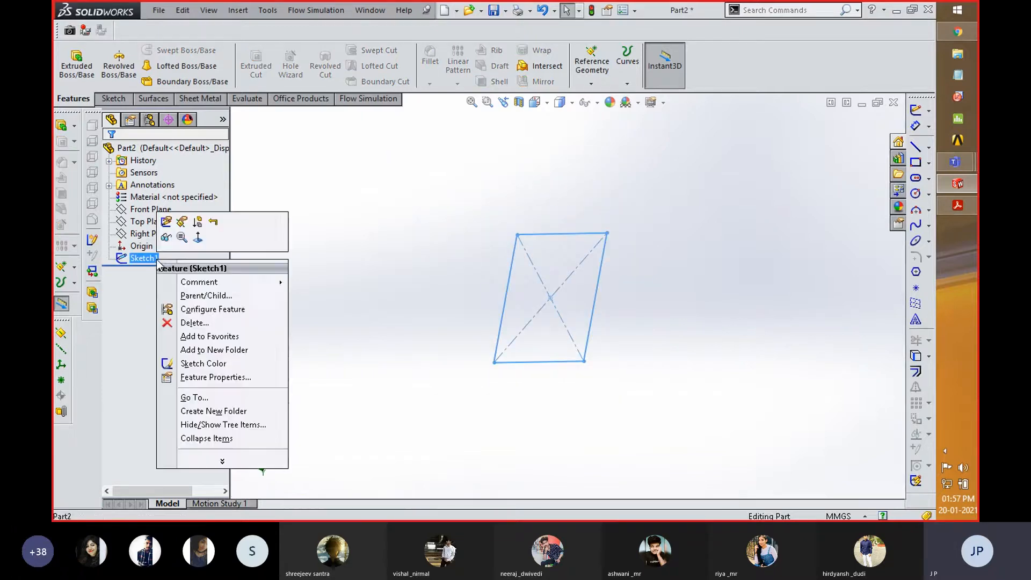
click(171, 321)
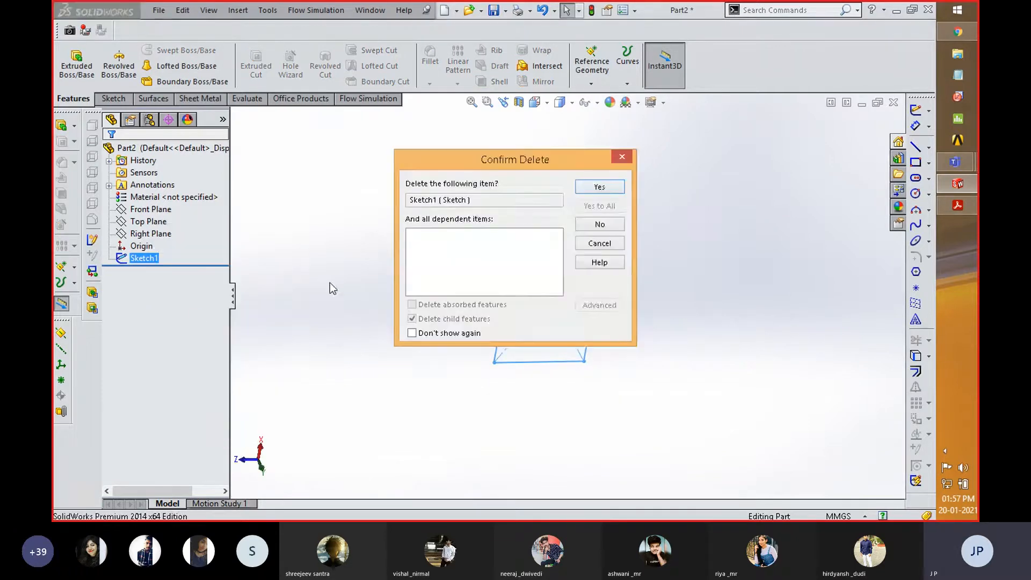
click(600, 188)
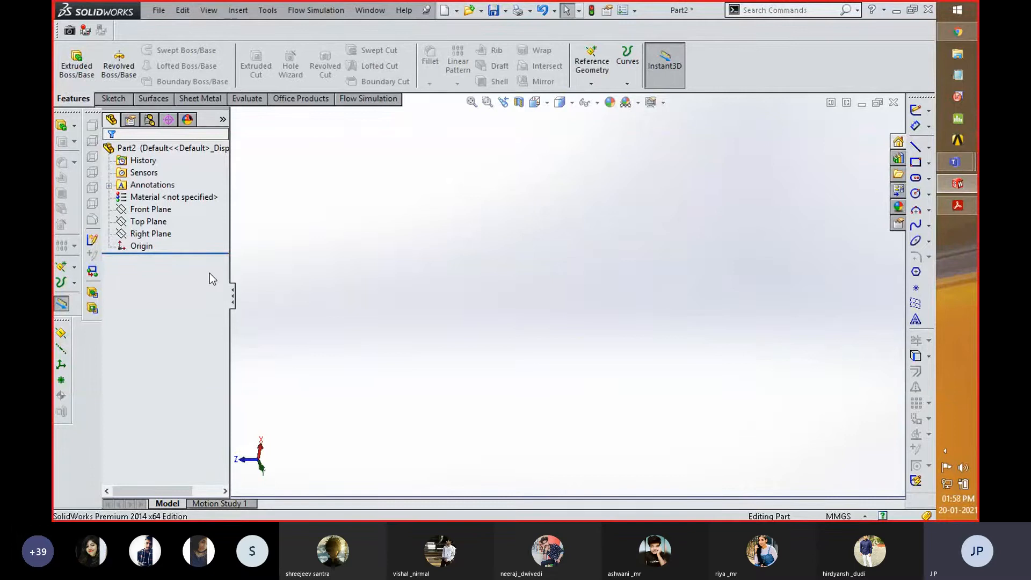
- On the Top Plane, sketch a vertical line about 197 mm long up from the origin and a short horizontal line rightward from its upper end
click(144, 232)
click(146, 221)
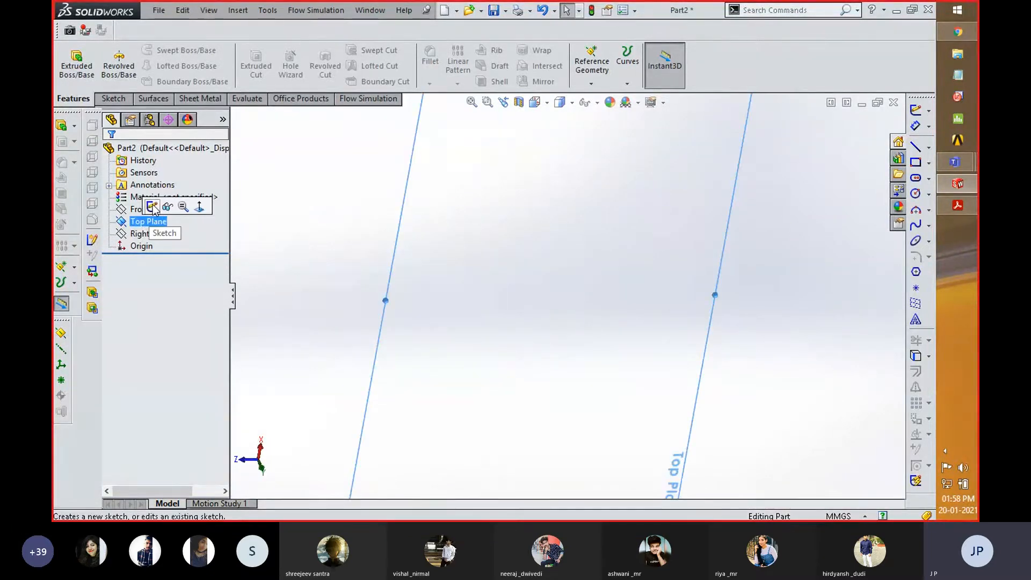
click(152, 207)
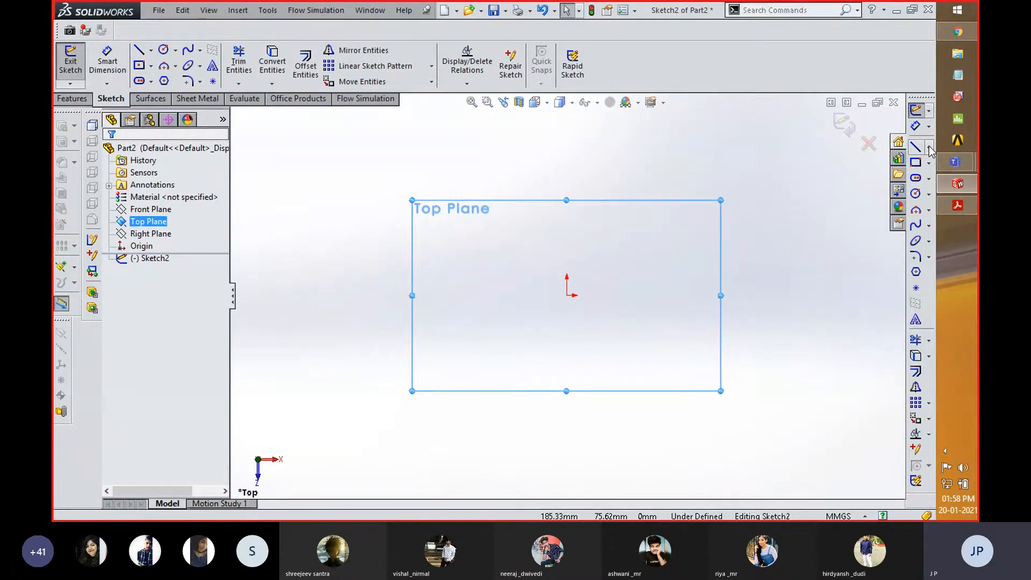
click(139, 50)
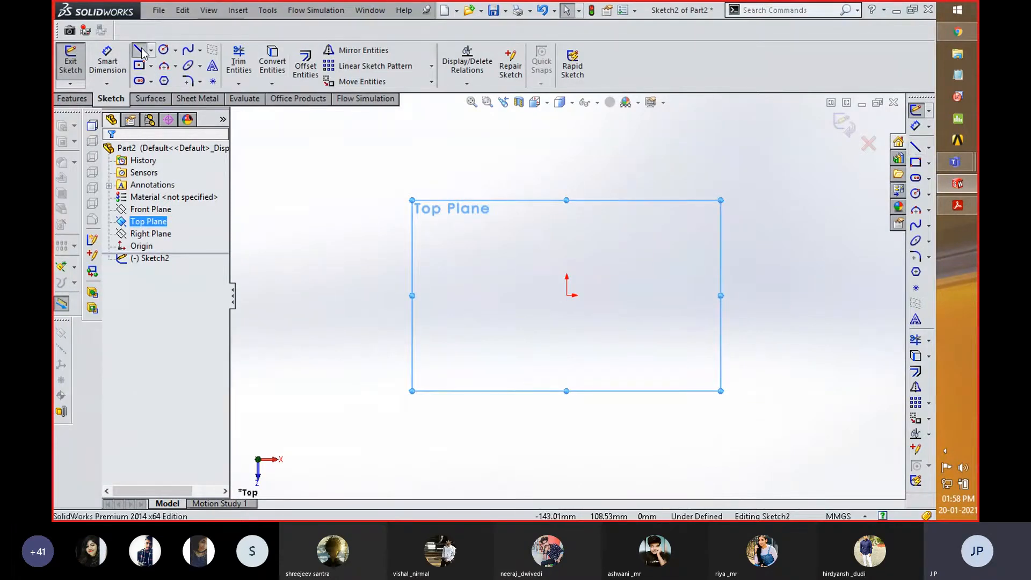
click(567, 295)
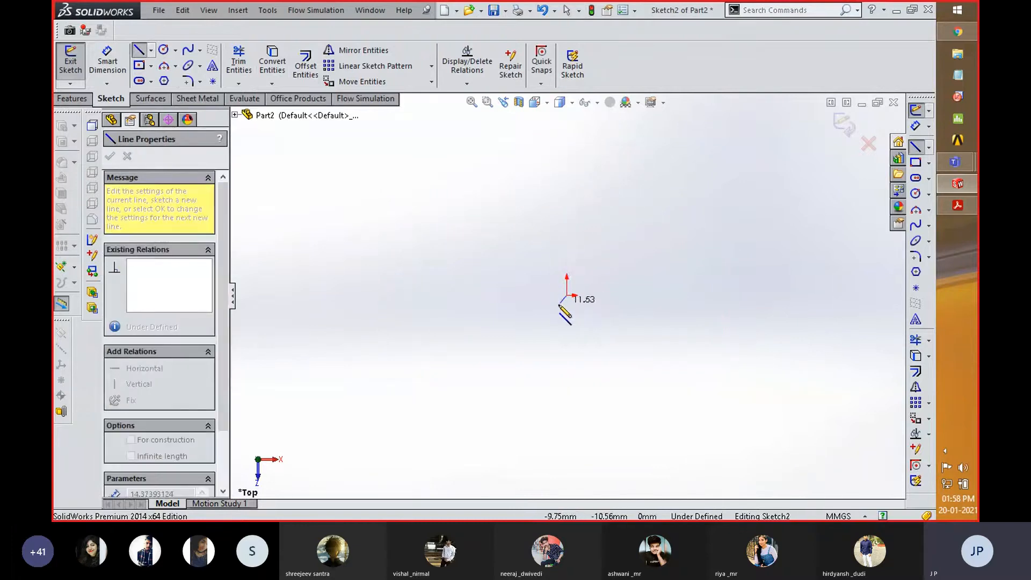
click(567, 159)
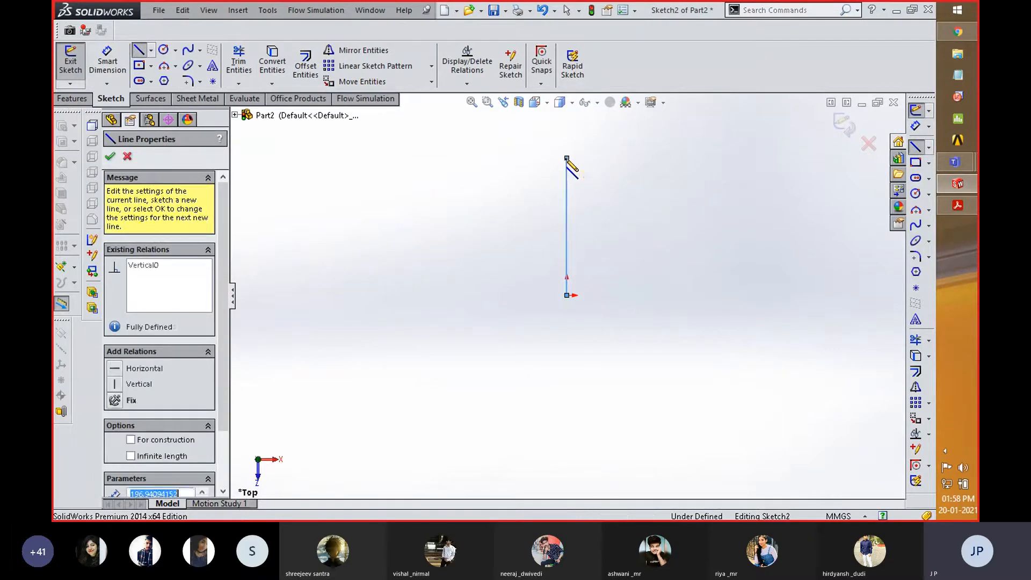
click(600, 158)
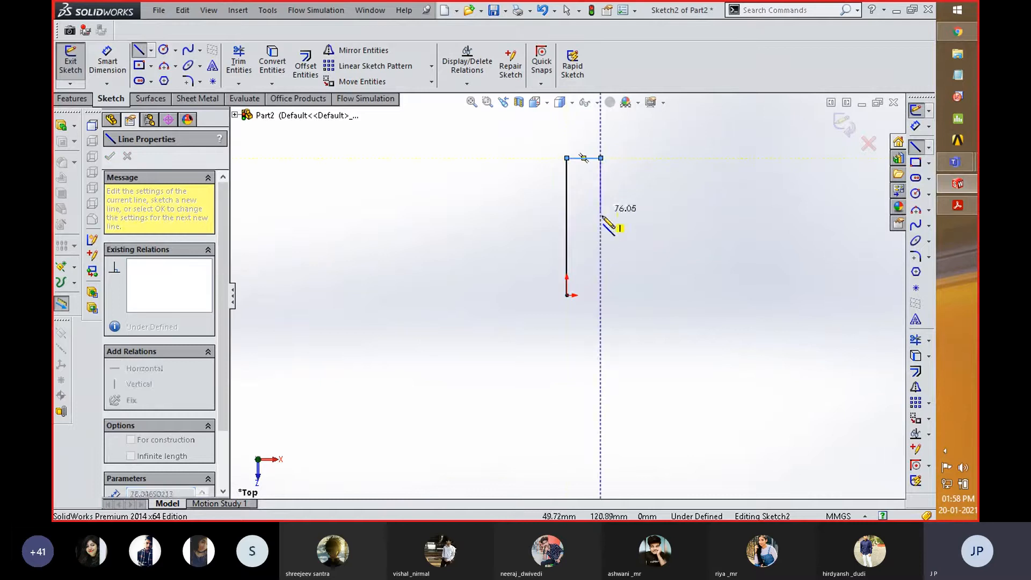
right_click(631, 212)
click(670, 129)
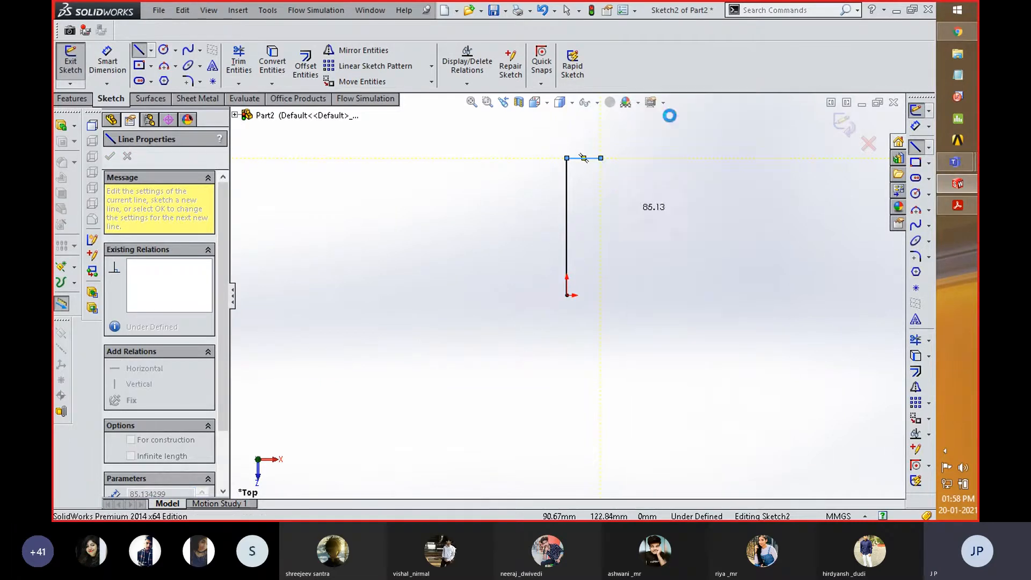
key(Escape)
- Close the profile with a curved spline from the short line's free end through two bulging intermediate points to the origin
click(188, 51)
click(601, 158)
click(620, 226)
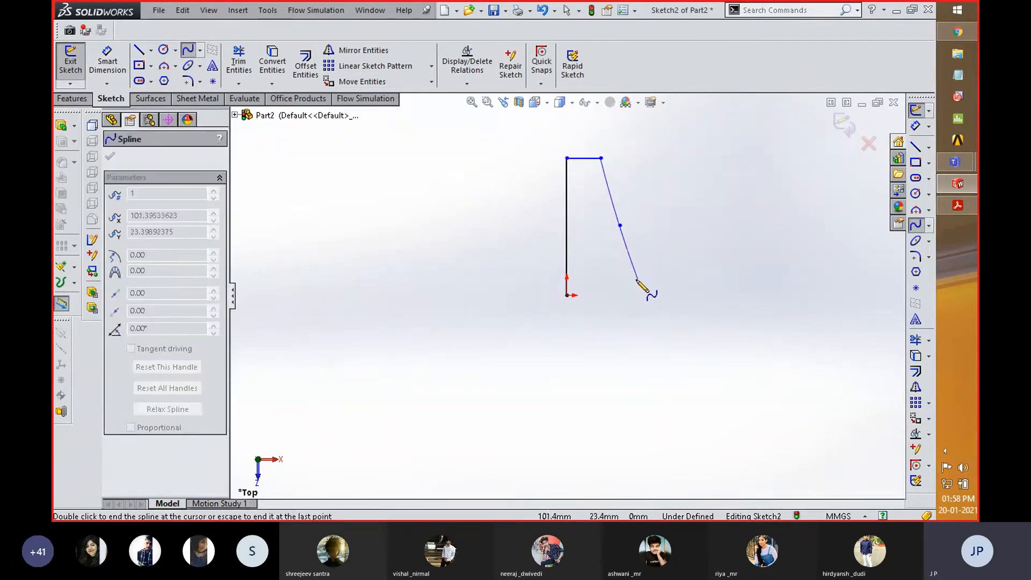
click(644, 263)
click(567, 295)
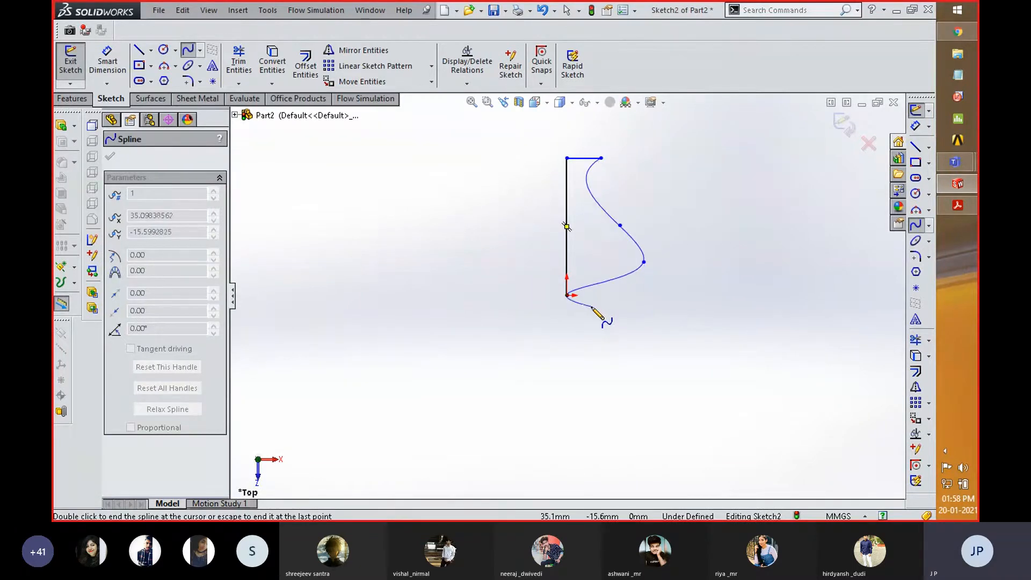
right_click(572, 300)
click(649, 165)
scroll(618, 270, down, 3)
scroll(603, 395, up, 4)
scroll(576, 163, down, 3)
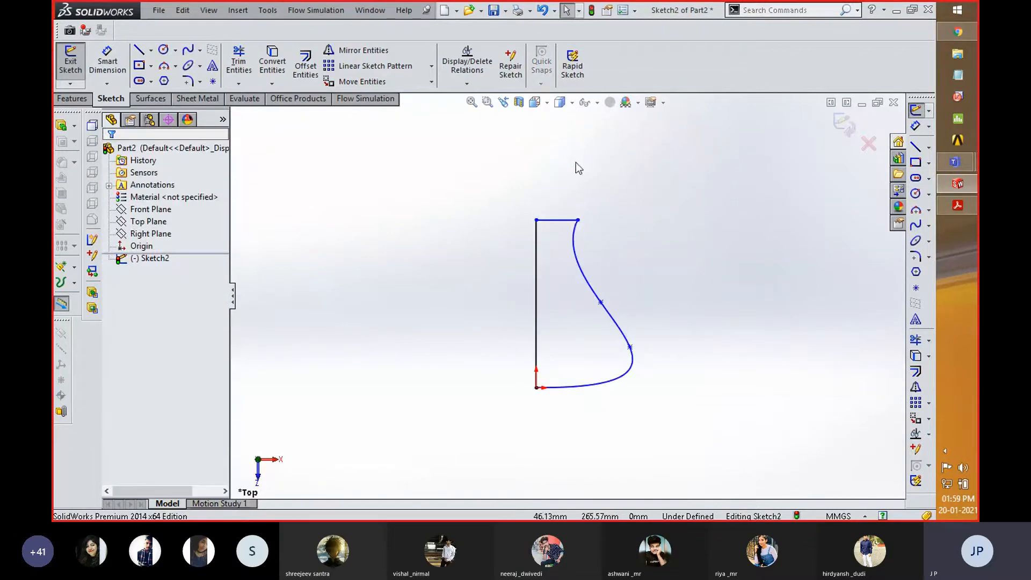
- Adjust the spline's tangent at the short line's free end by reshaping its upper handle slightly
click(579, 221)
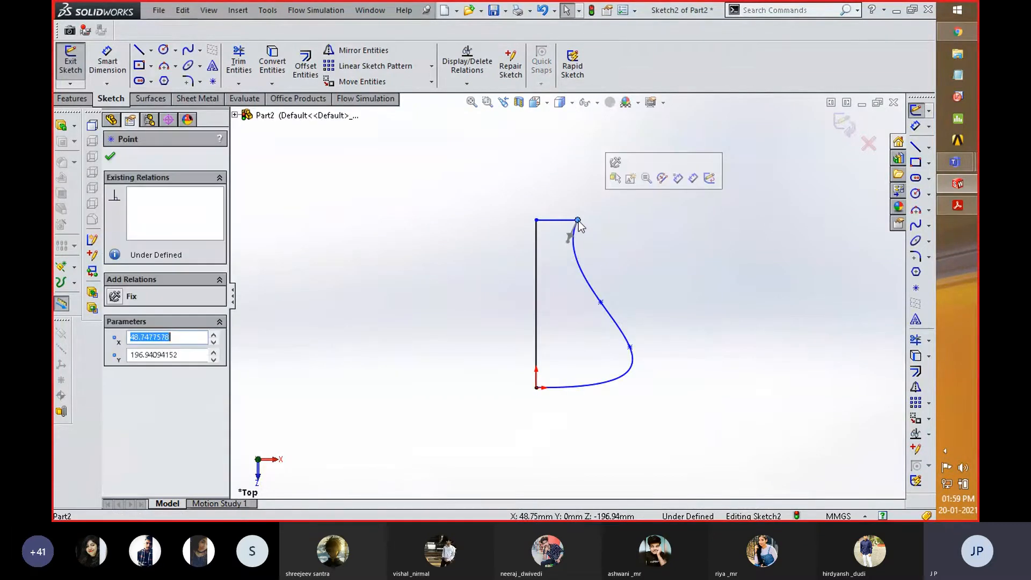
mouse_move(569, 240)
mouse_down()
mouse_move(576, 236)
mouse_move(577, 271)
mouse_move(573, 248)
mouse_up()
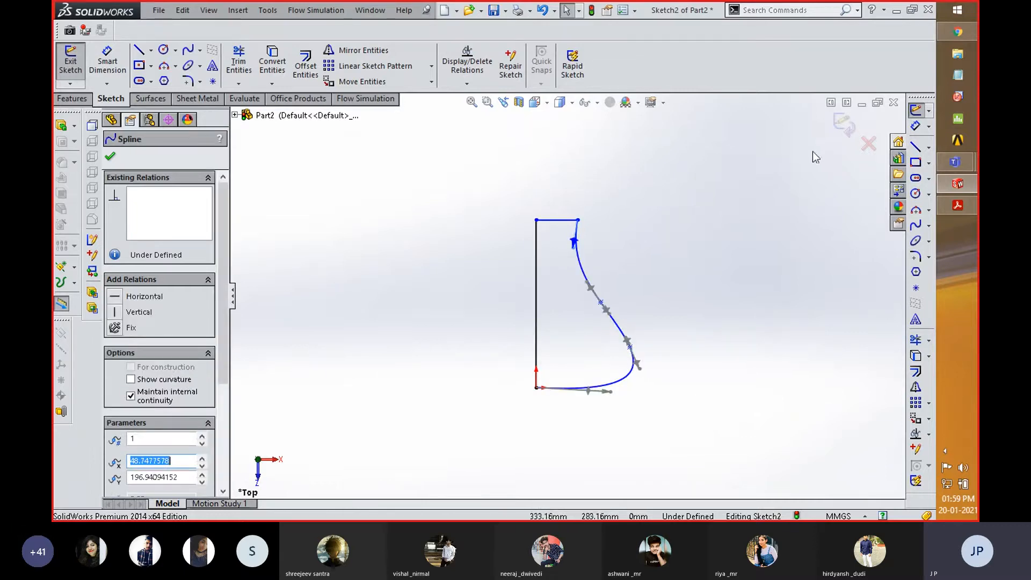
click(763, 205)
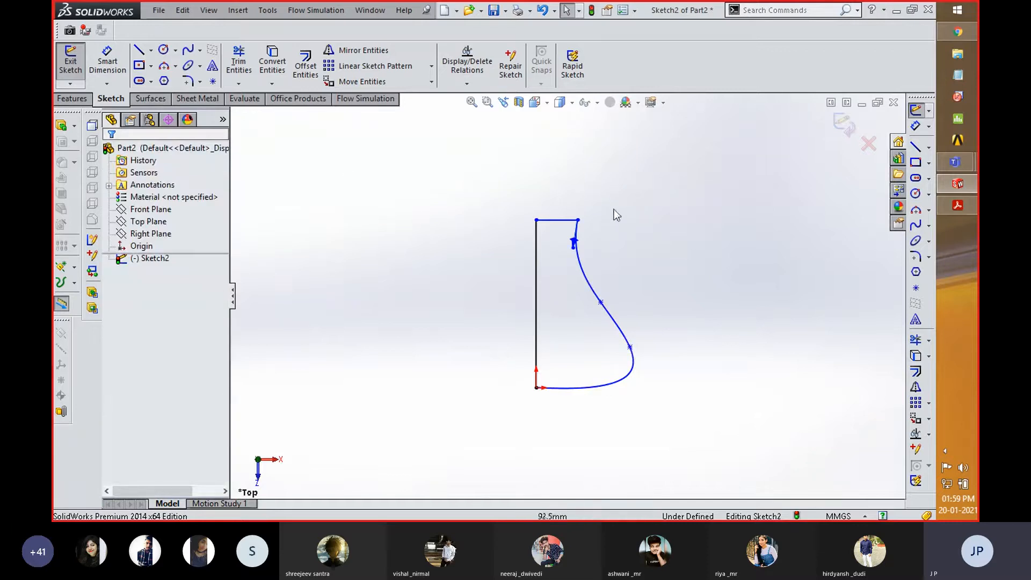
- Add a vertical centerline about 301 mm long from the origin up past the short line, and finish the sketch
click(151, 50)
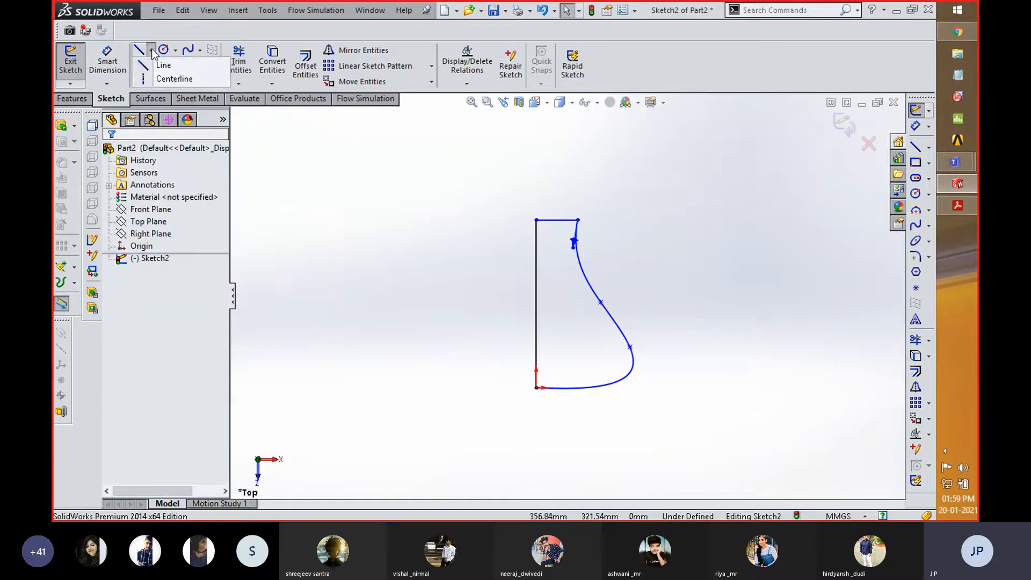
click(159, 79)
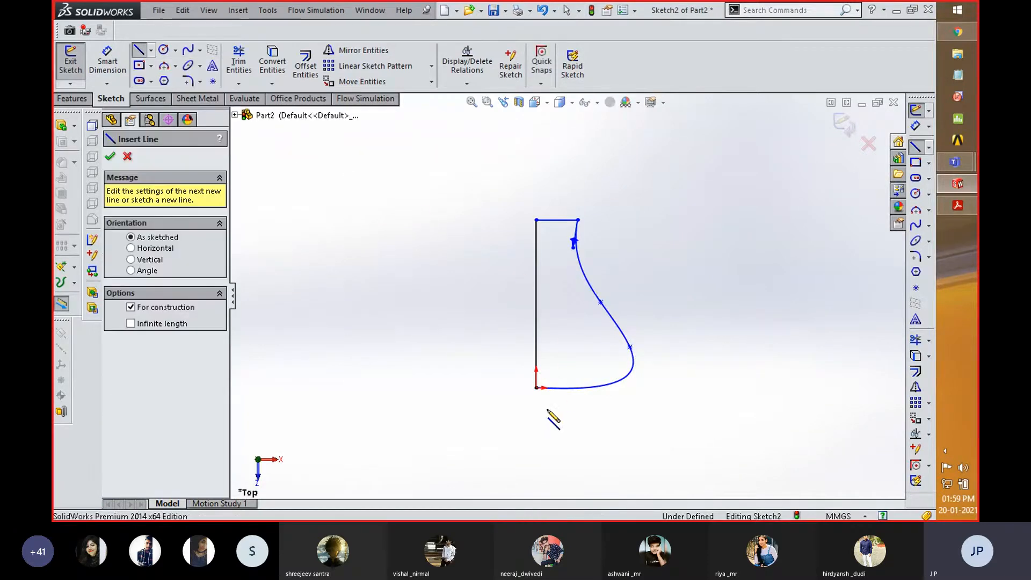
click(536, 386)
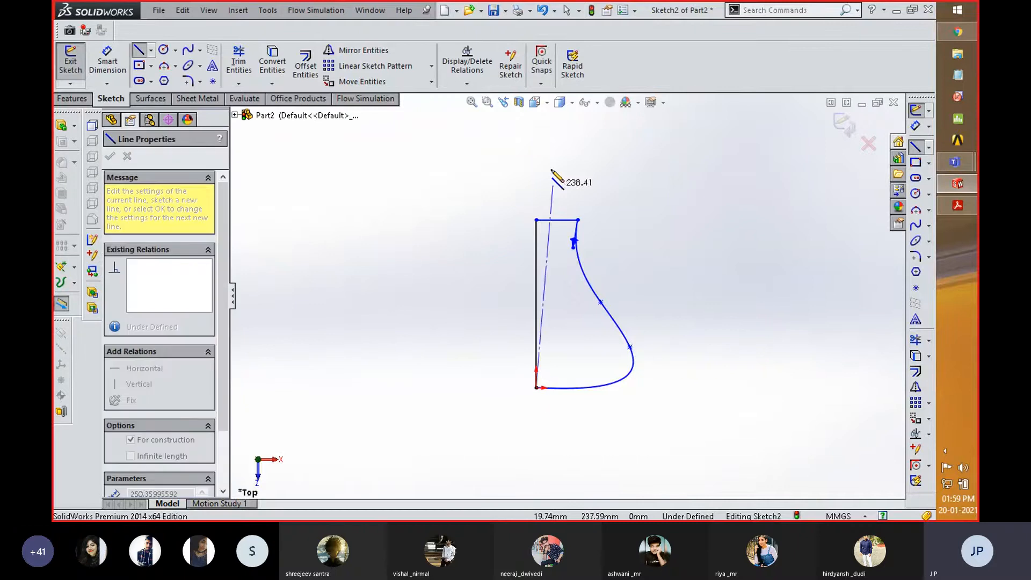
click(537, 131)
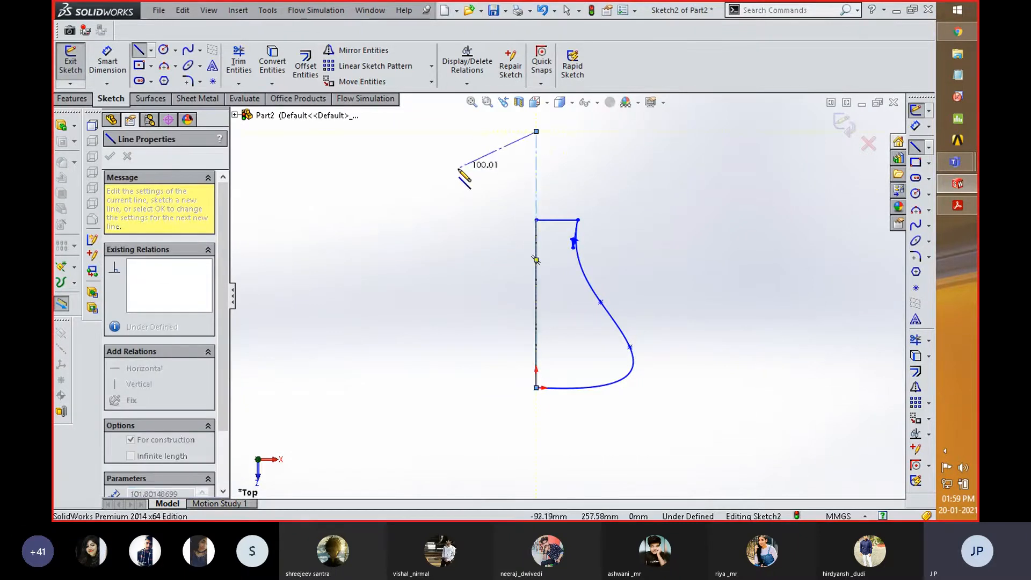
right_click(459, 169)
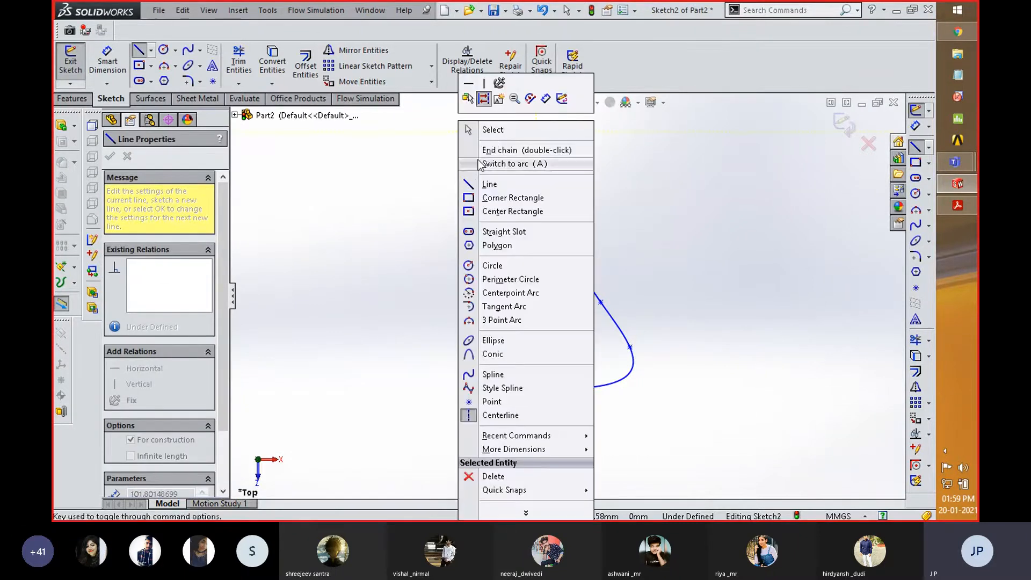
click(491, 134)
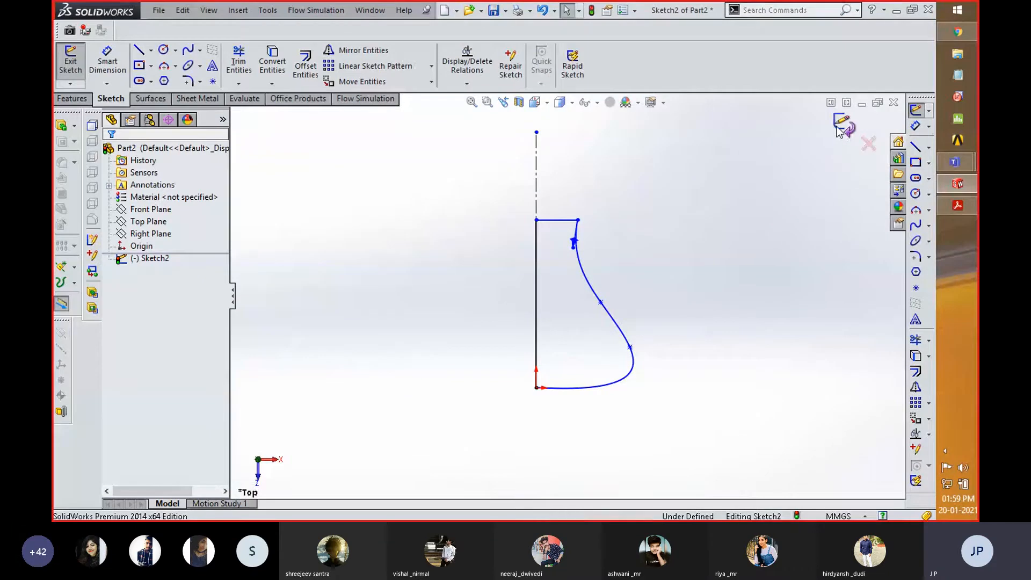
click(840, 129)
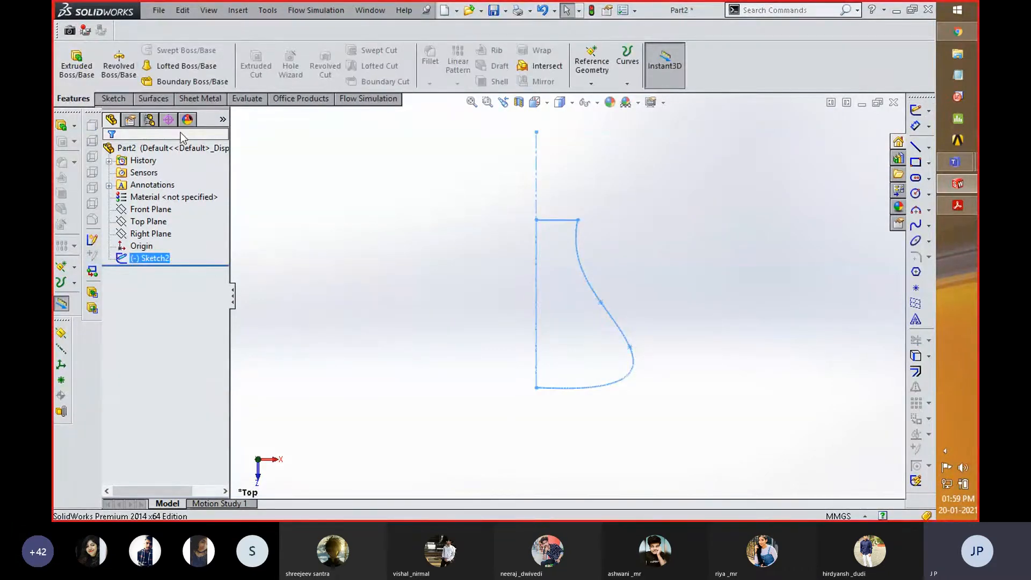
click(120, 66)
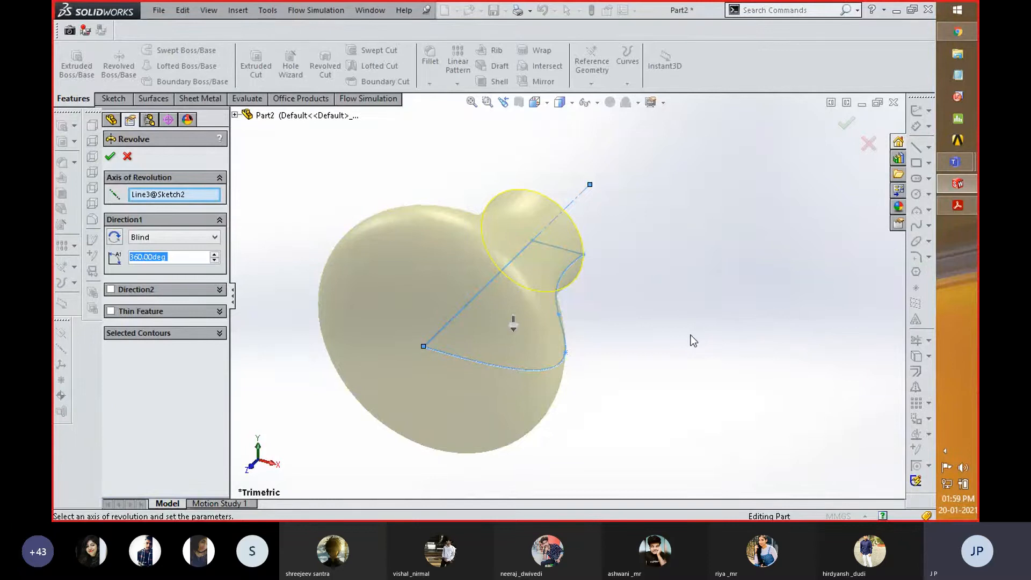
click(869, 144)
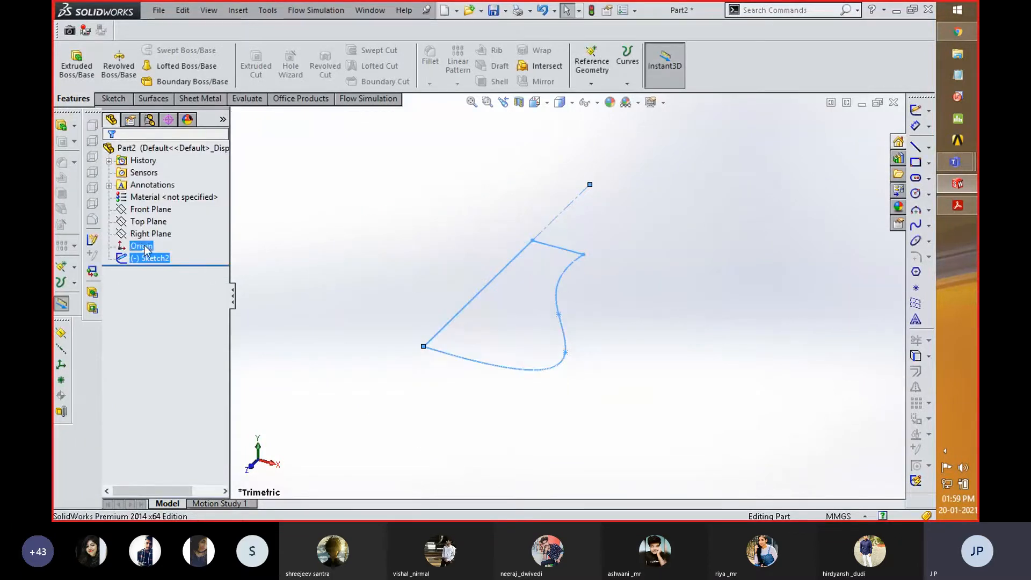
click(334, 276)
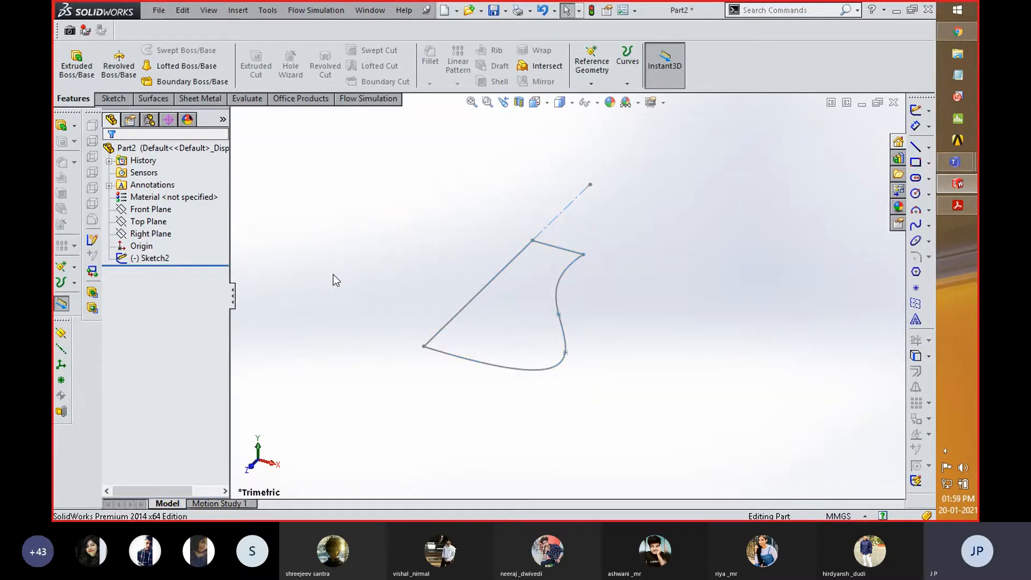
- Set up a Revolved Boss/Base of the profile about its centerline, with Direction 2 enabled and the Direction 1 angle at 70 degrees
click(121, 67)
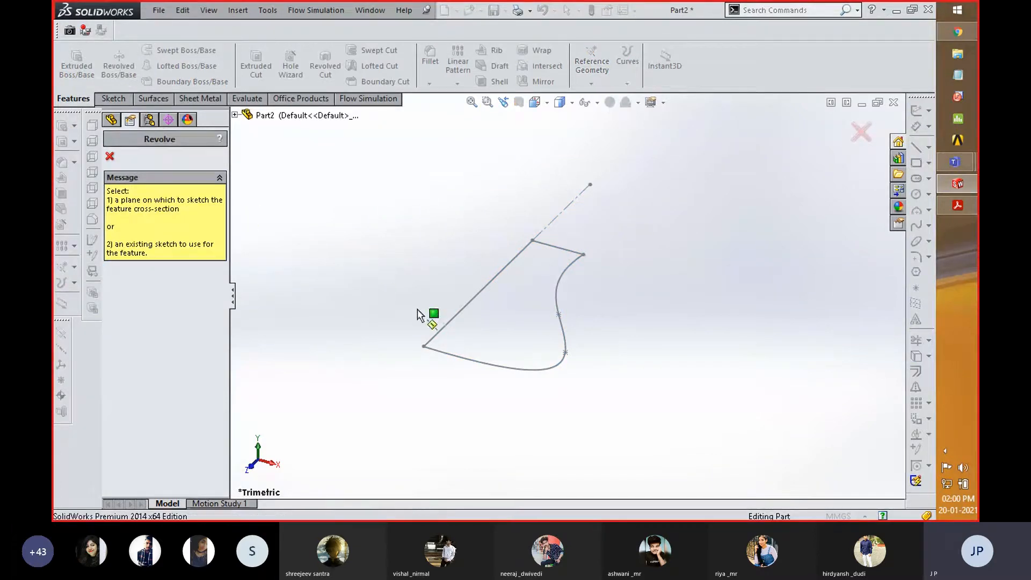
click(533, 370)
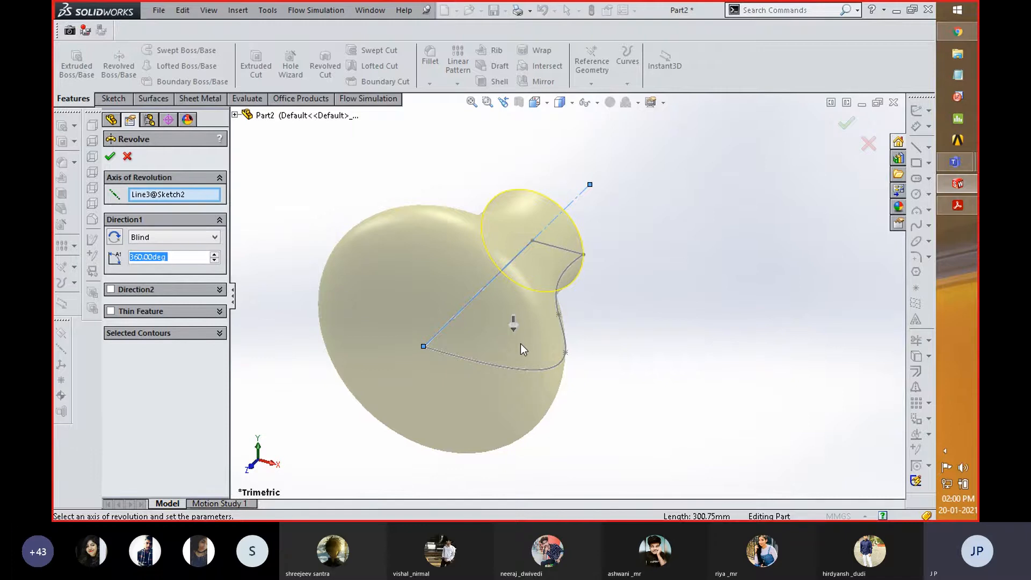
middle_drag(628, 256, 627, 277)
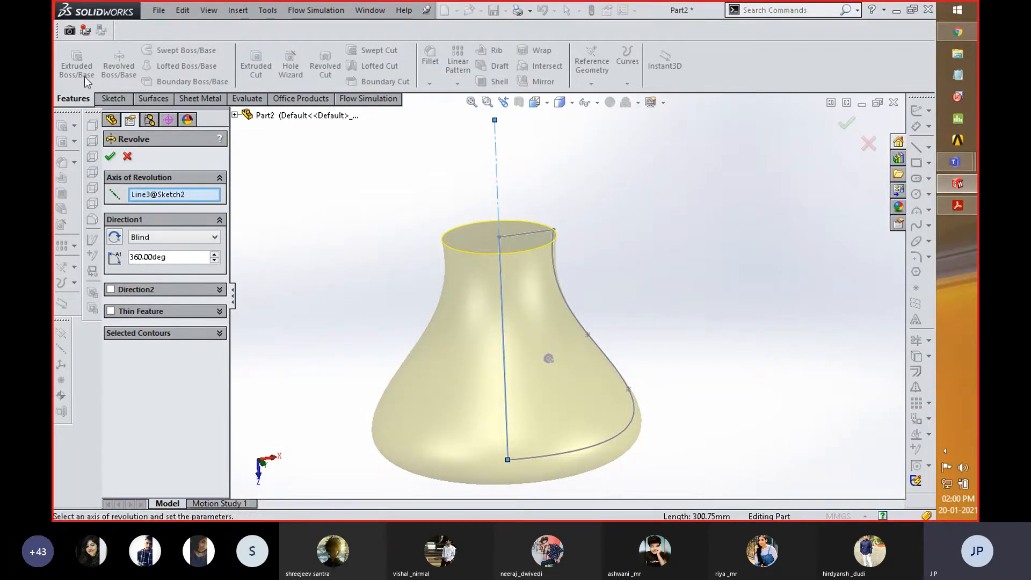
click(113, 291)
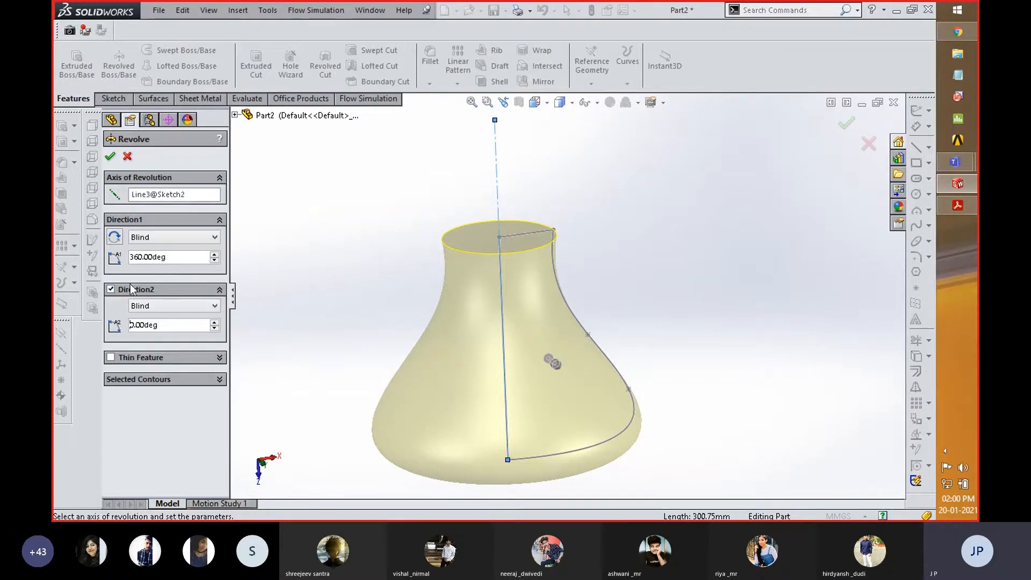
click(132, 257)
text(70)
key(Return)
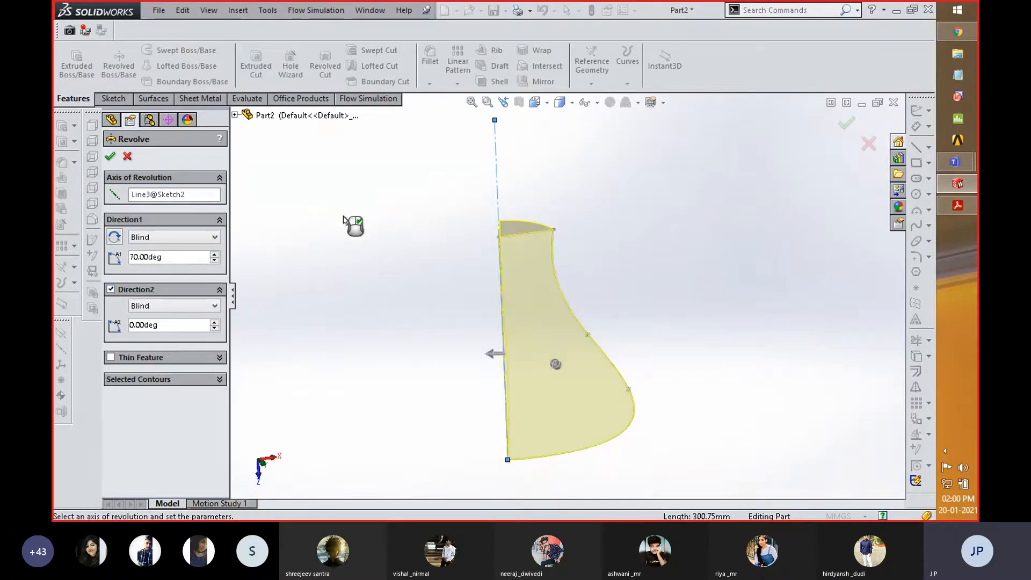
- Set the revolve's Direction 2 angle to 60 degrees
middle_drag(449, 258, 425, 331)
drag(172, 326, 124, 326)
text(60)
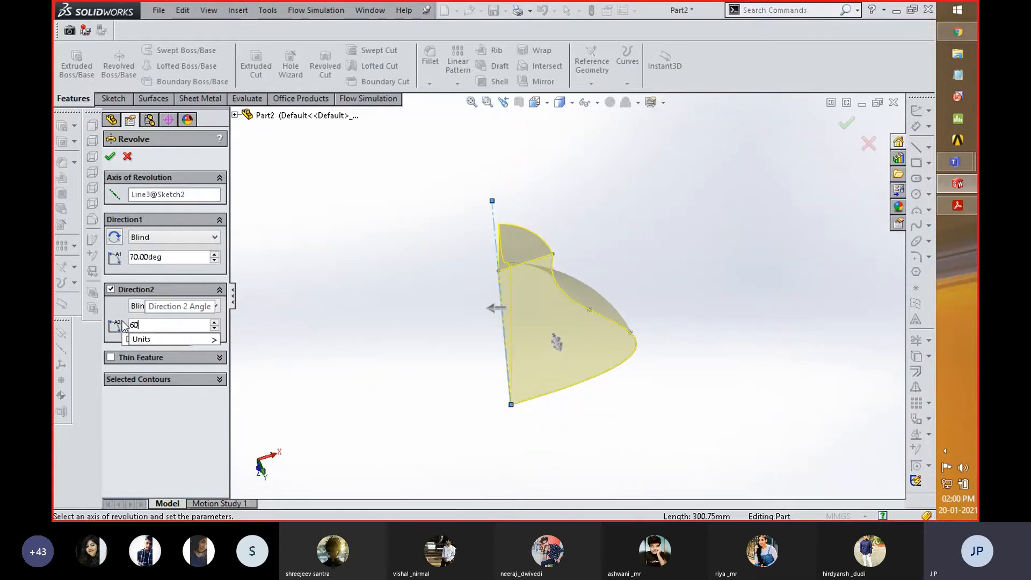
key(Return)
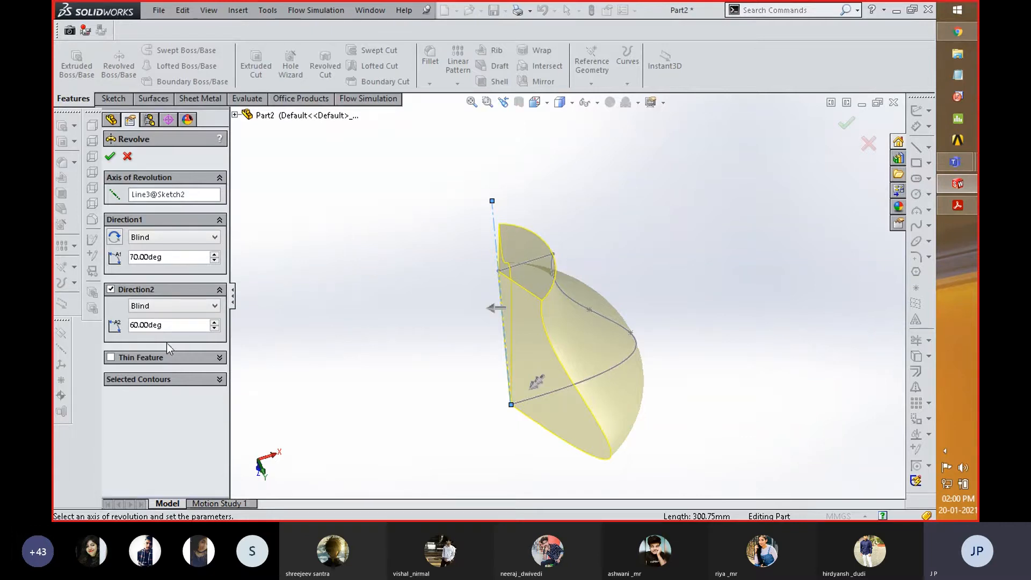
- Set the revolve's Direction 2 angle to 100 degrees and view the updated preview
drag(167, 326, 129, 329)
text(9)
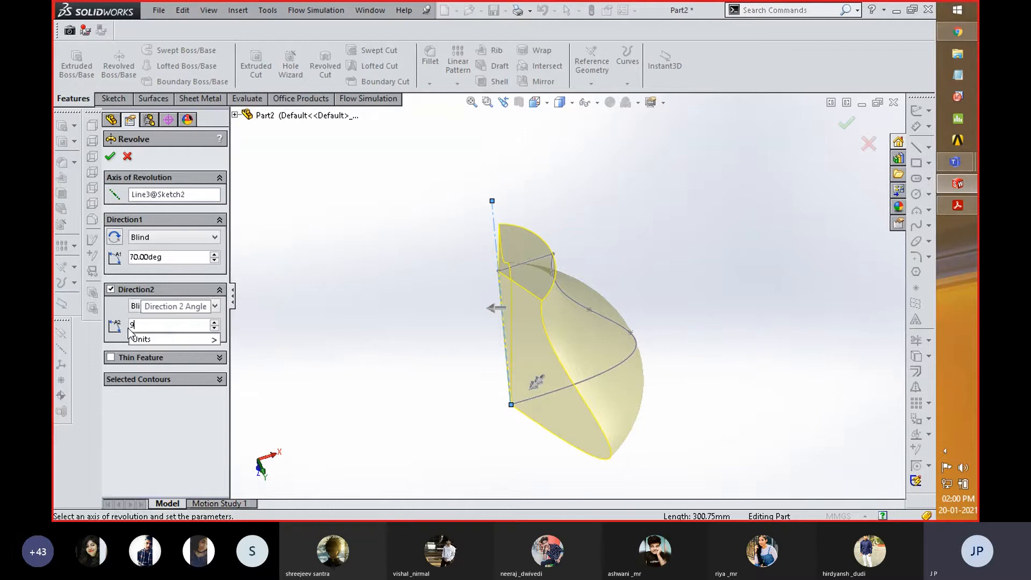
key(BackSpace)
text(100)
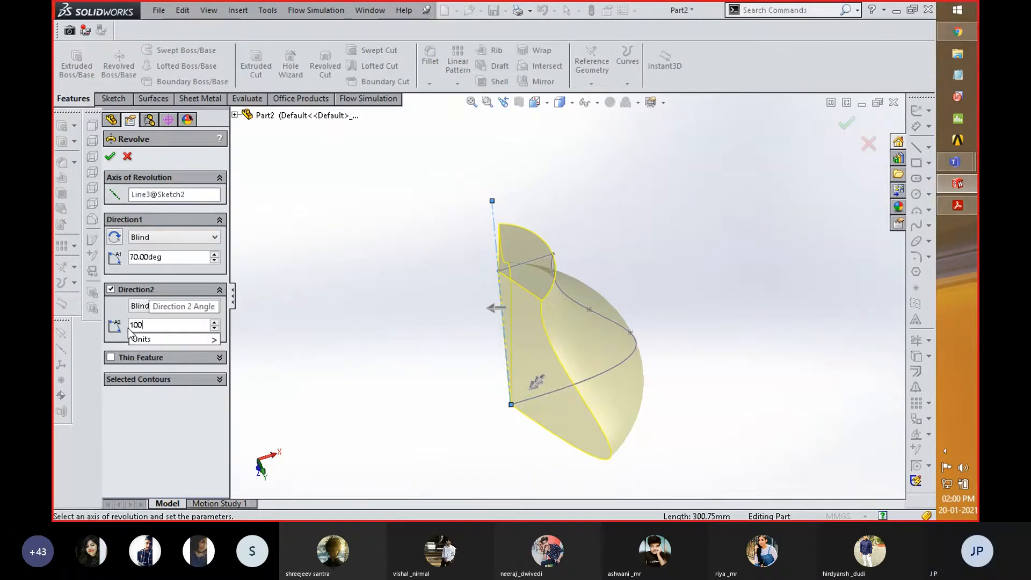
click(151, 411)
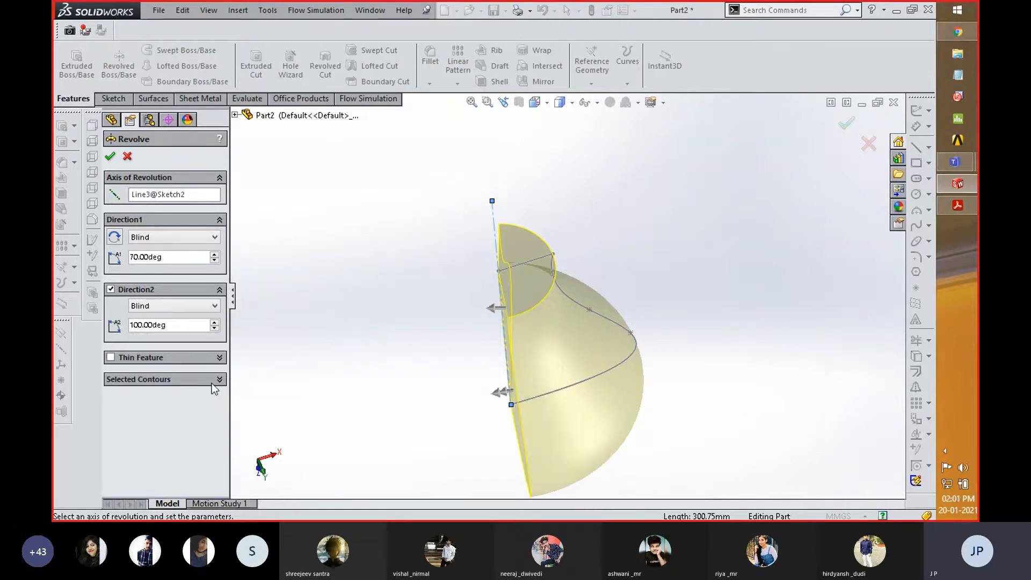
middle_drag(294, 343, 302, 375)
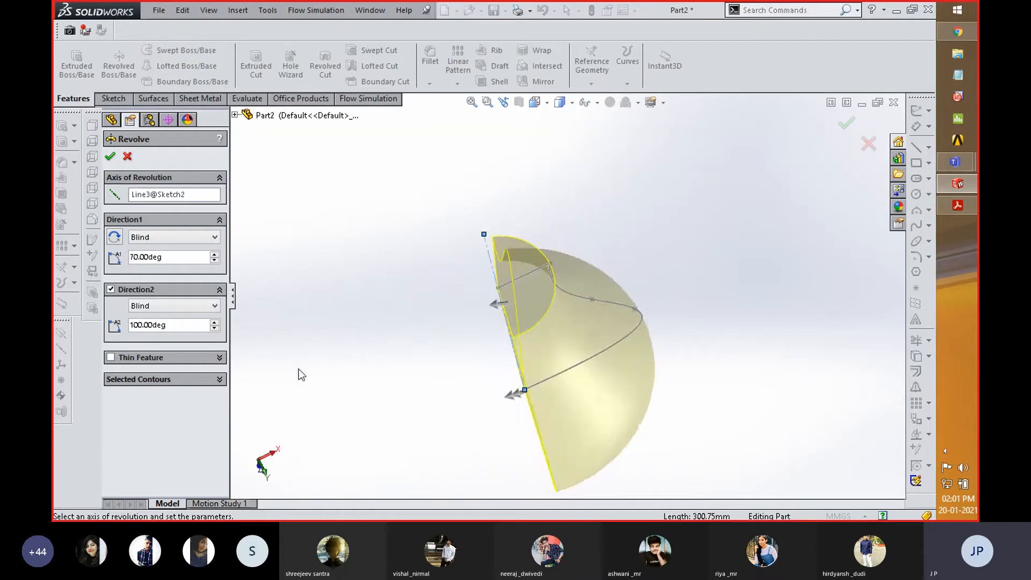
- Try a one-direction Thin Feature with 30 mm thickness on the revolve, and turn the option back off
click(111, 357)
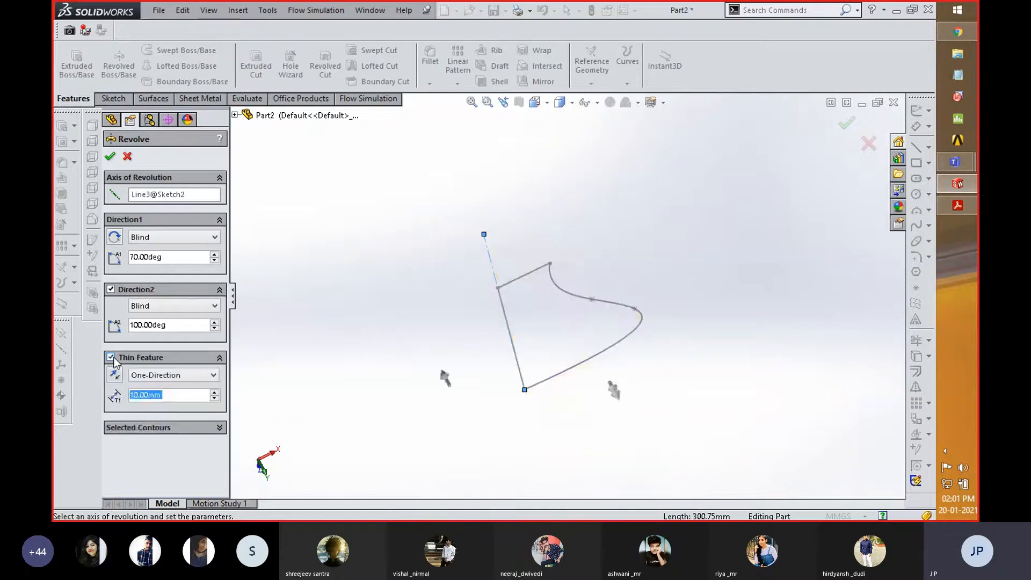
click(215, 392)
click(215, 393)
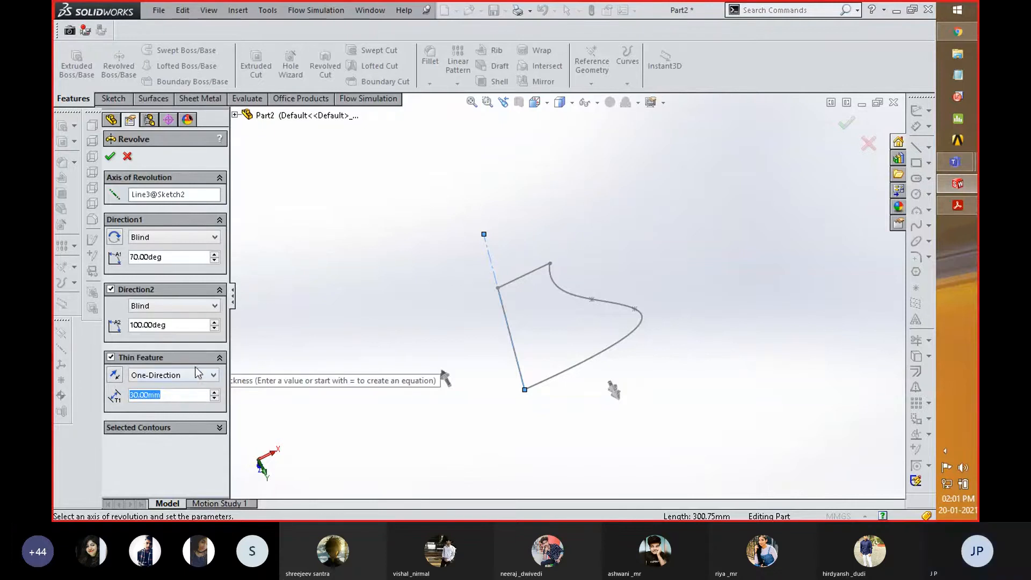
click(111, 358)
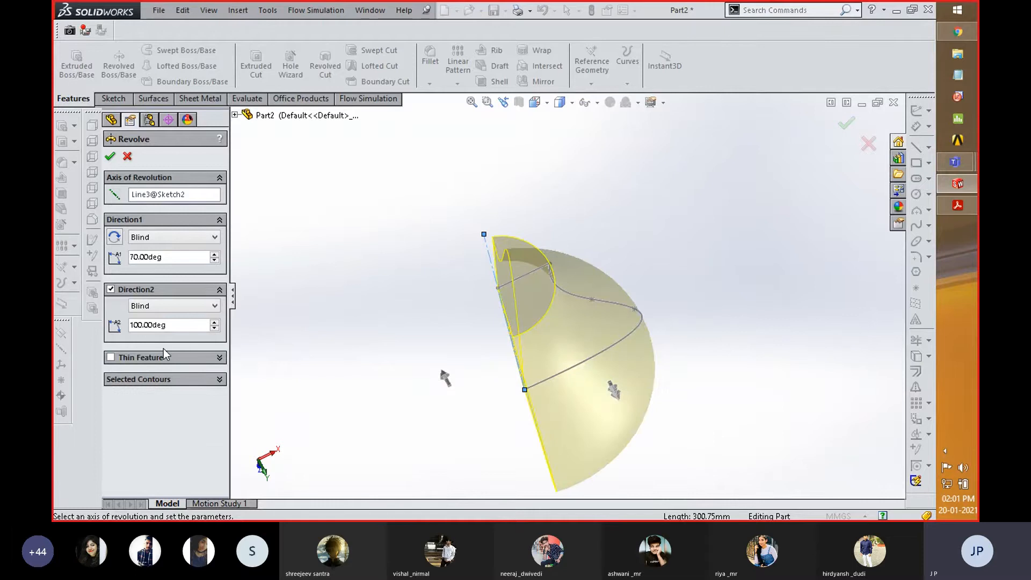
- Accept the two-direction revolve and inspect the partial solid from several angles
click(110, 157)
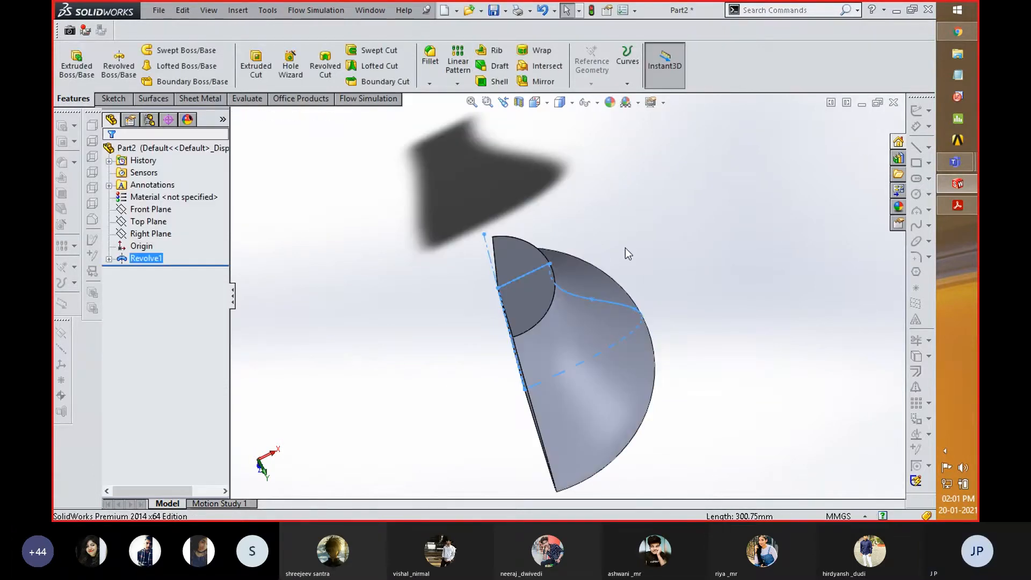
middle_drag(625, 247, 493, 235)
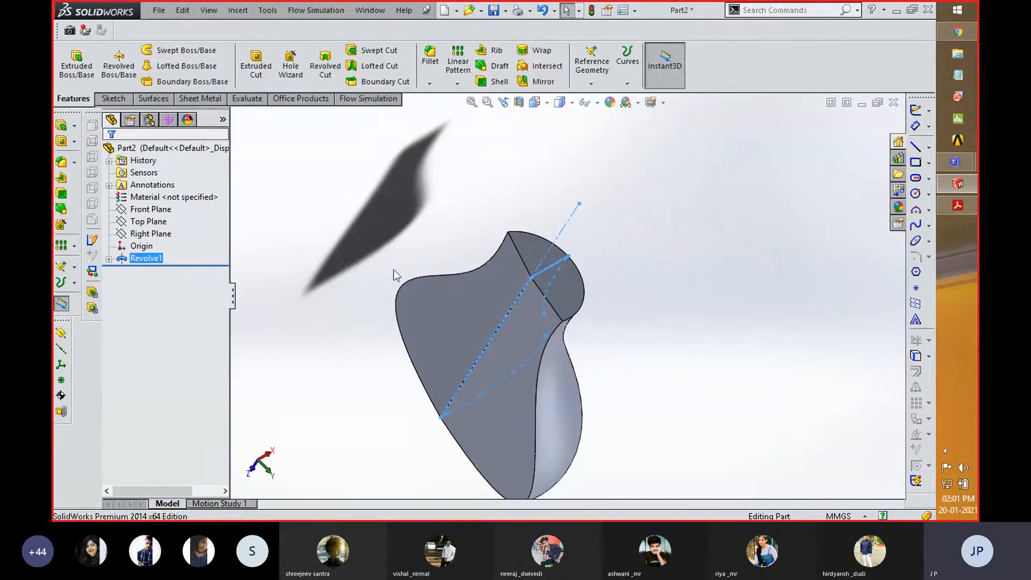
middle_drag(382, 252, 359, 259)
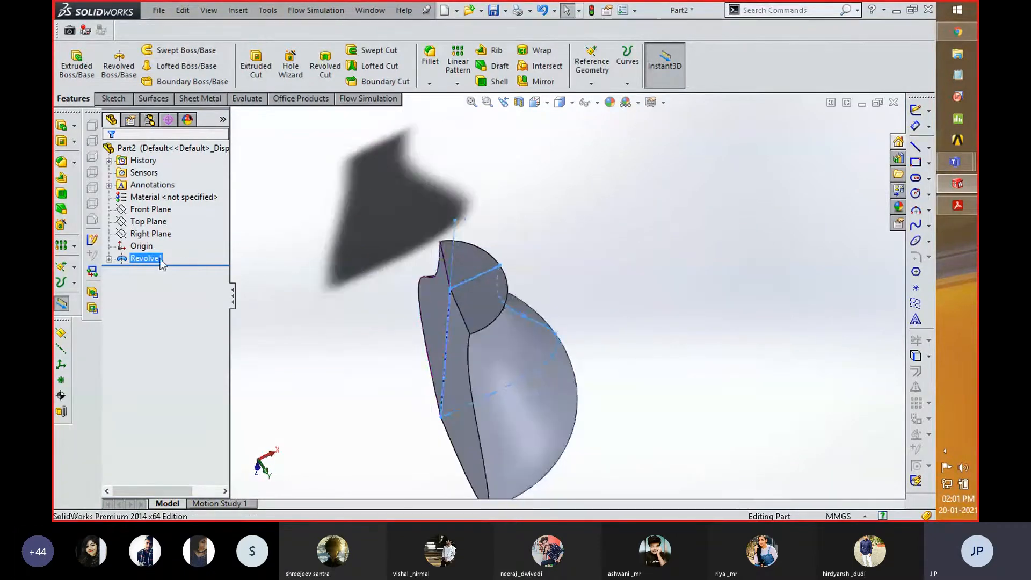
- Delete the revolved feature and its remaining profile sketch, confirming both deletions
right_click(147, 259)
click(179, 322)
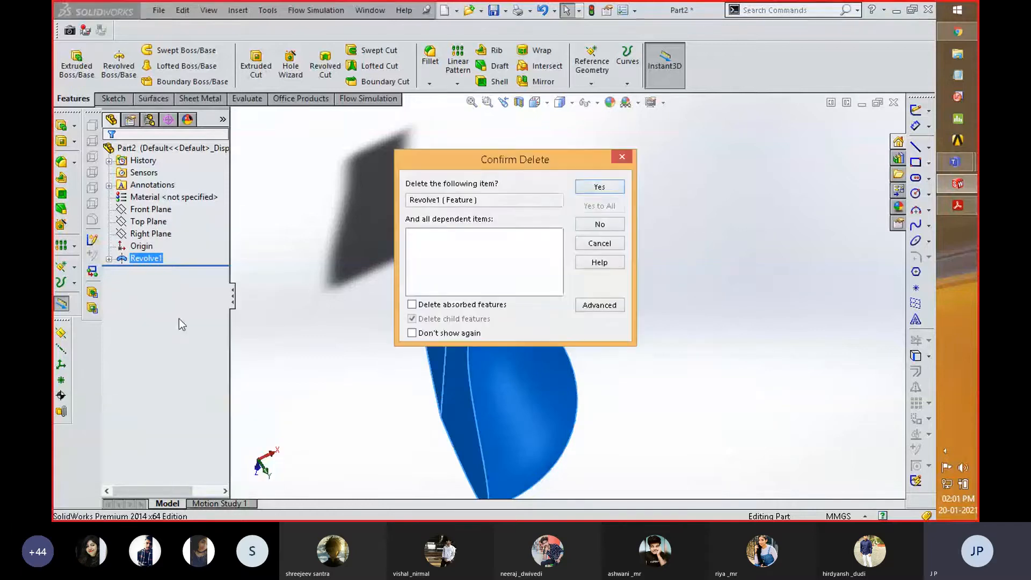
click(606, 188)
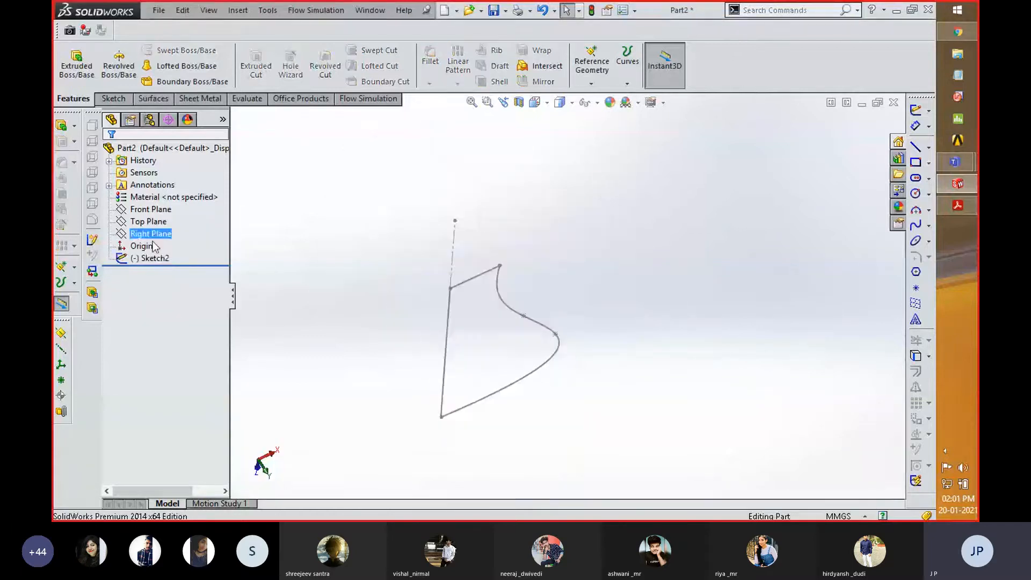
right_click(156, 258)
click(192, 319)
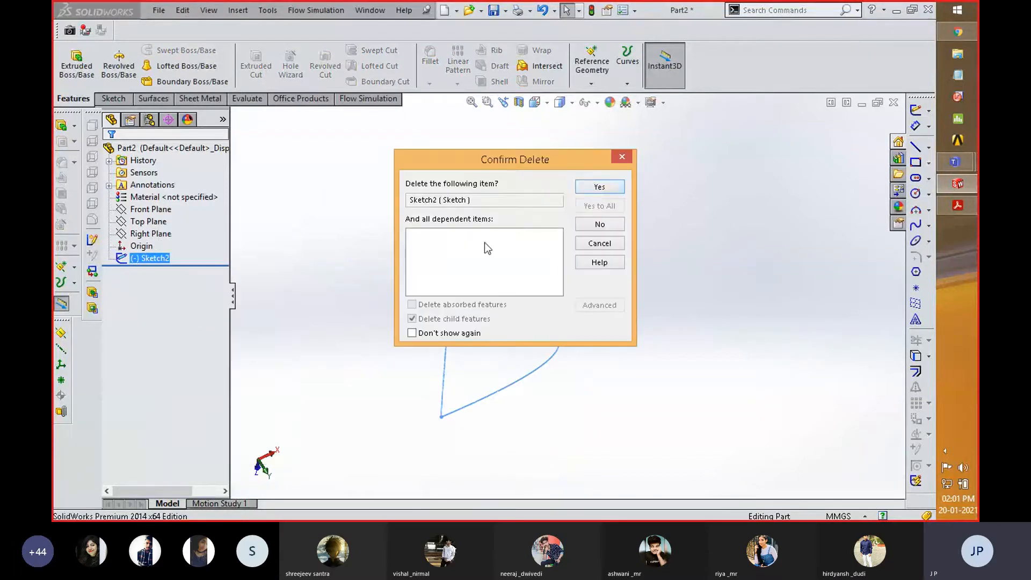
click(585, 189)
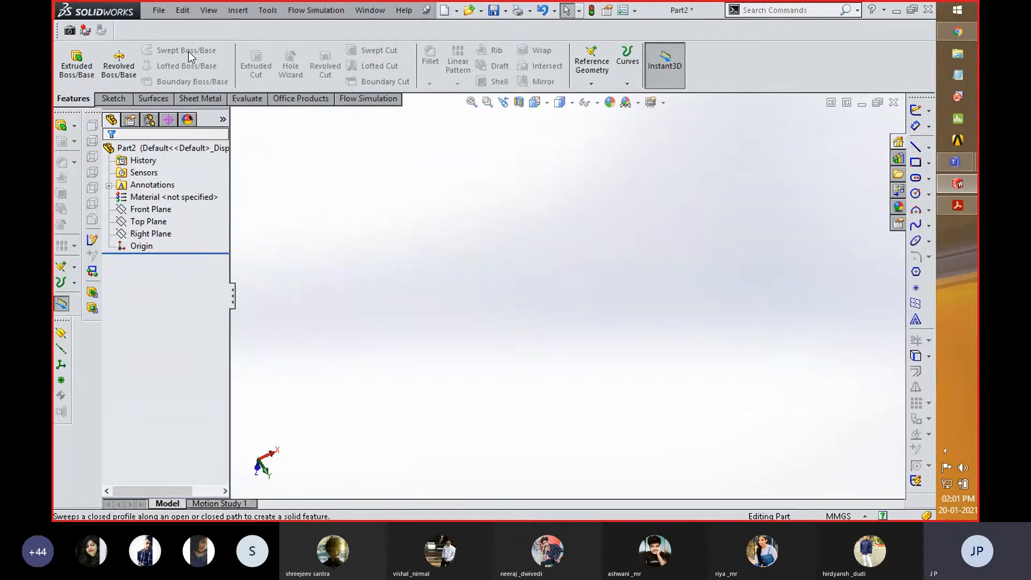
- Start a new sketch on the Top Plane
click(135, 235)
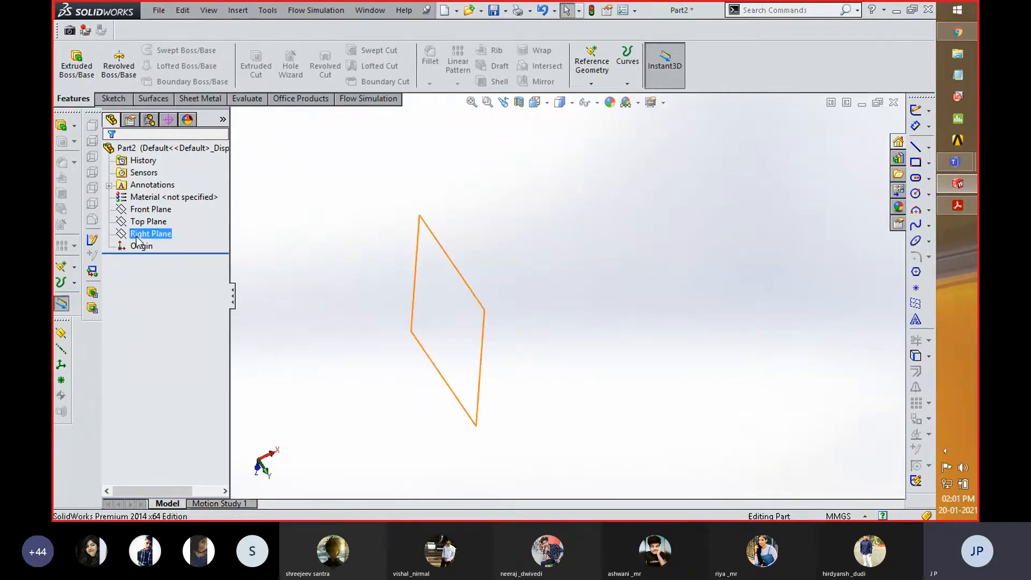
click(139, 222)
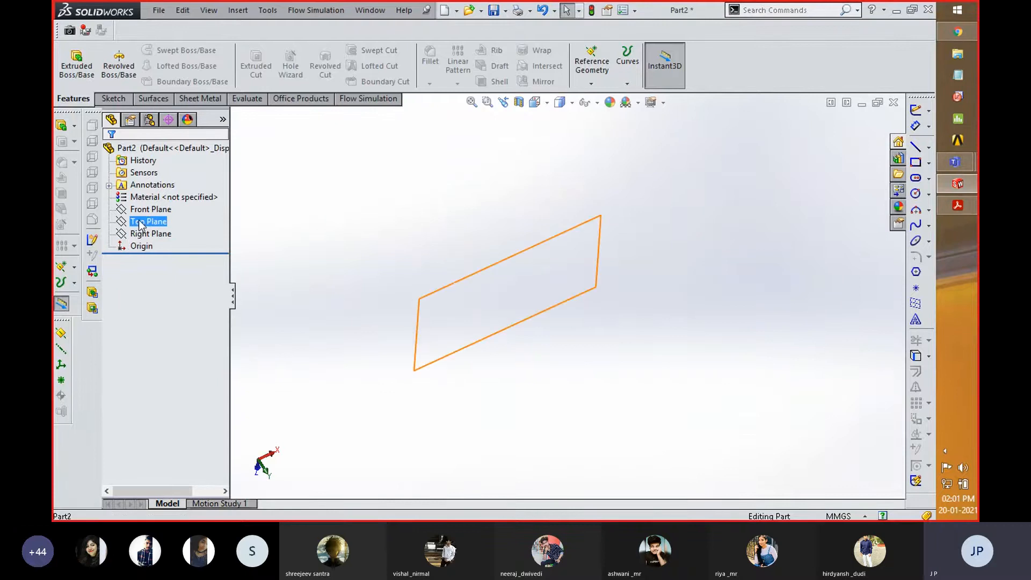
right_click(141, 224)
click(150, 203)
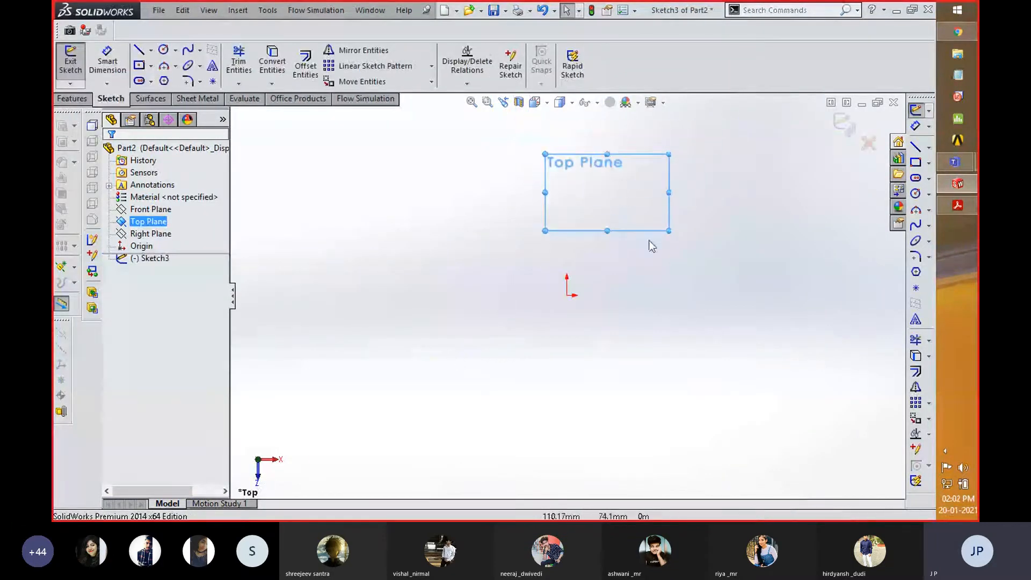
scroll(716, 129, down, 3)
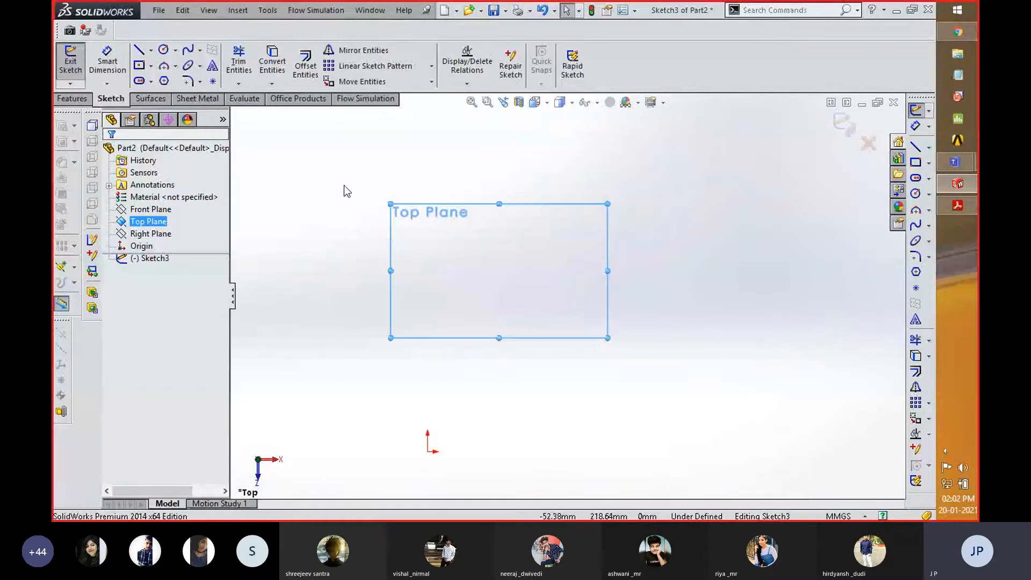
- Sketch an open wavy spline through five points above the origin and exit the sketch
click(188, 51)
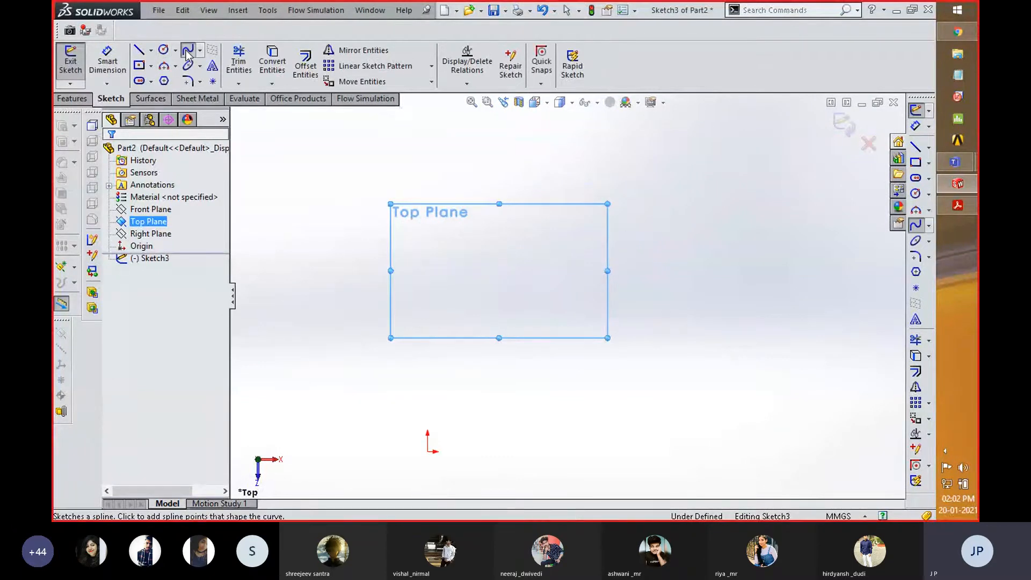
click(391, 271)
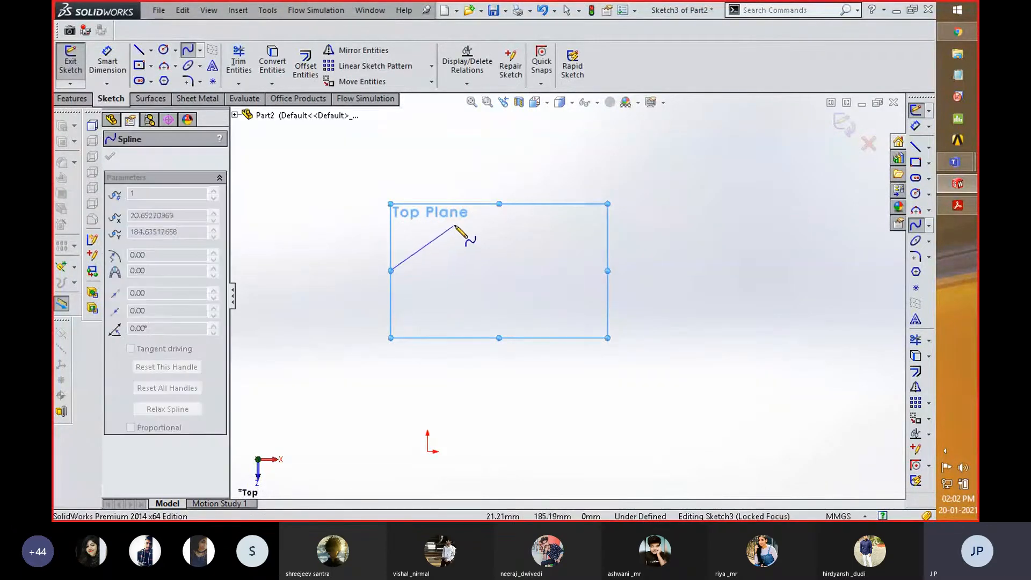
click(457, 222)
click(724, 237)
click(857, 277)
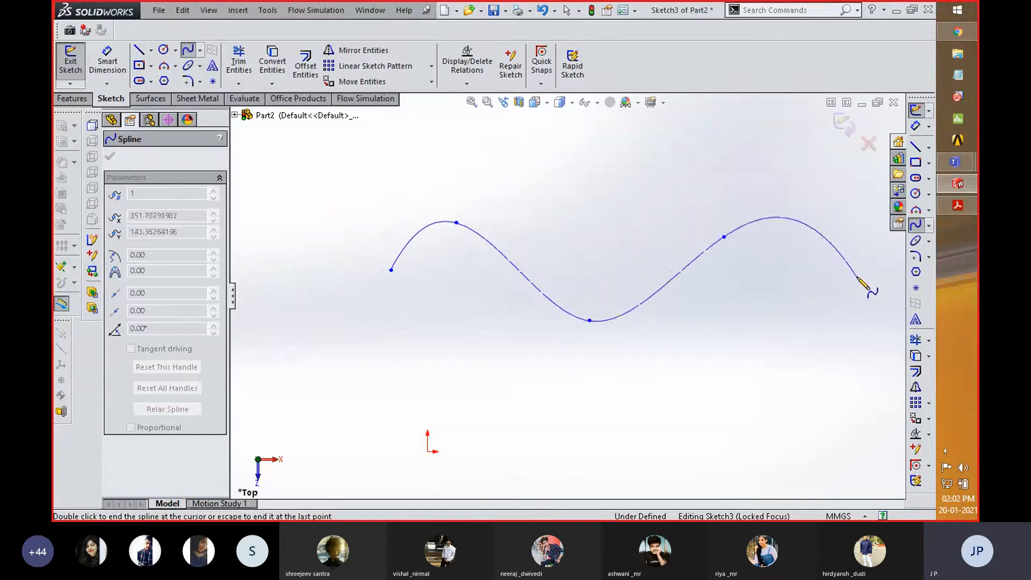
right_click(829, 295)
click(854, 164)
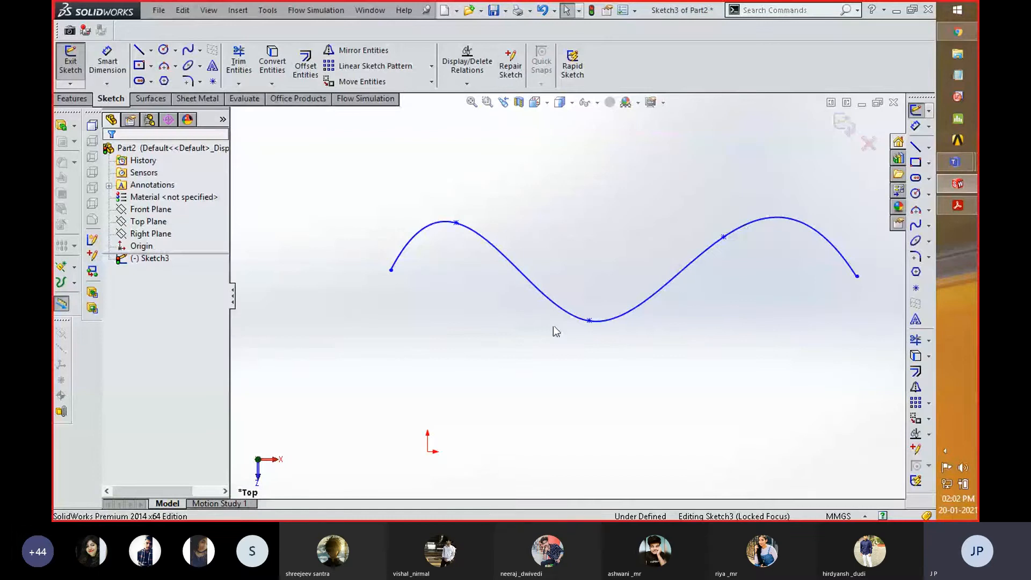
middle_drag(541, 338, 581, 293)
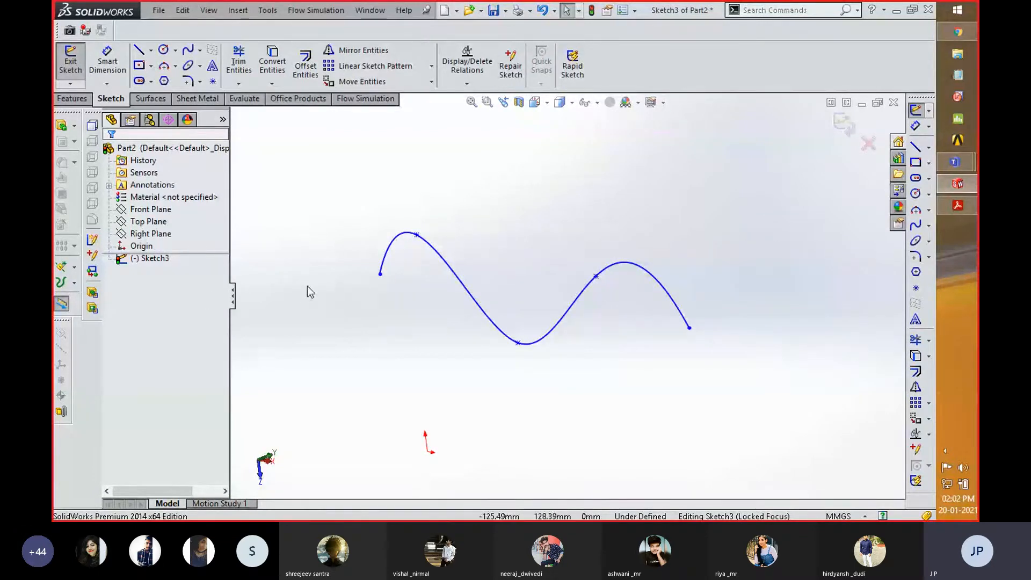
click(850, 126)
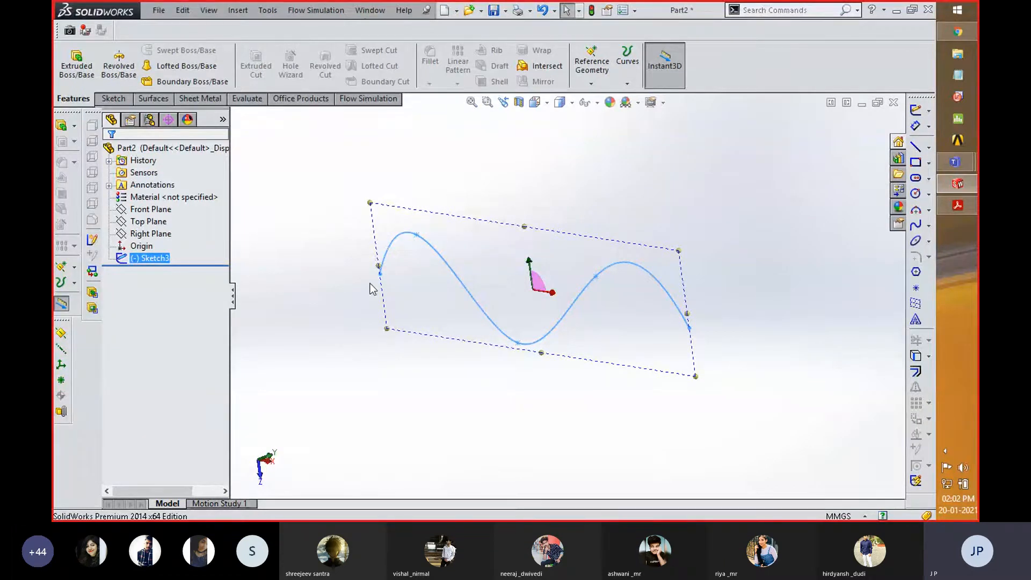
- Inspect the spline sketch from several angles, including a view normal to its plane
scroll(370, 284, down, 4)
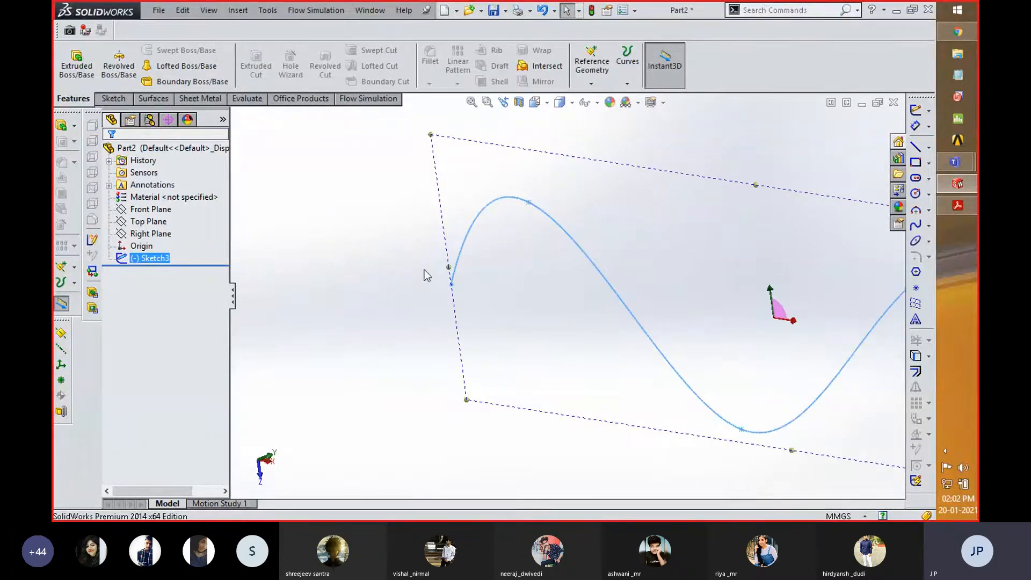
mouse_move(407, 262)
middle_down()
mouse_move(406, 233)
mouse_move(426, 200)
mouse_move(433, 211)
mouse_move(472, 179)
mouse_move(467, 187)
middle_up()
mouse_move(428, 242)
middle_down()
mouse_move(401, 283)
mouse_move(572, 275)
middle_up()
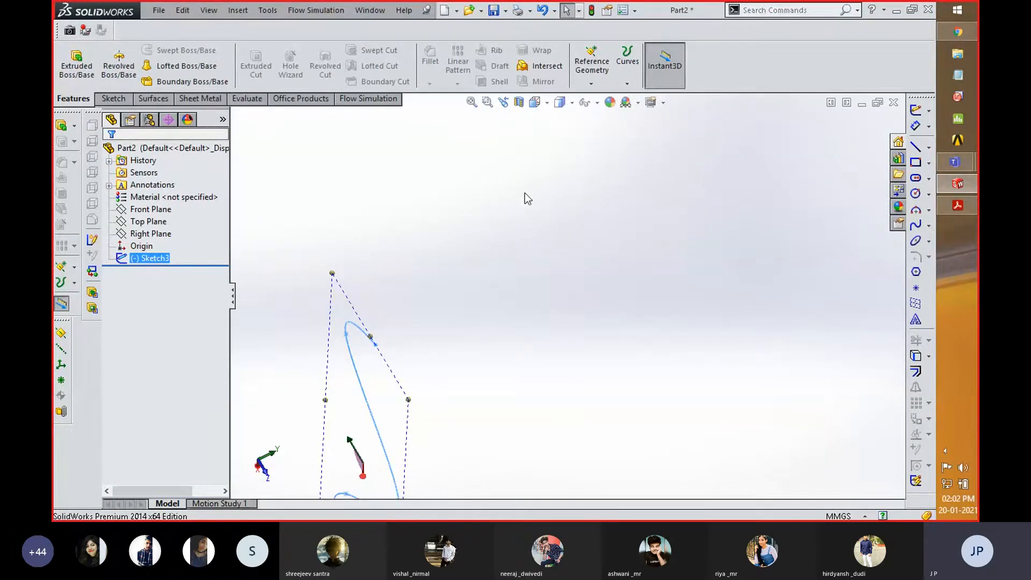
key(space)
click(729, 370)
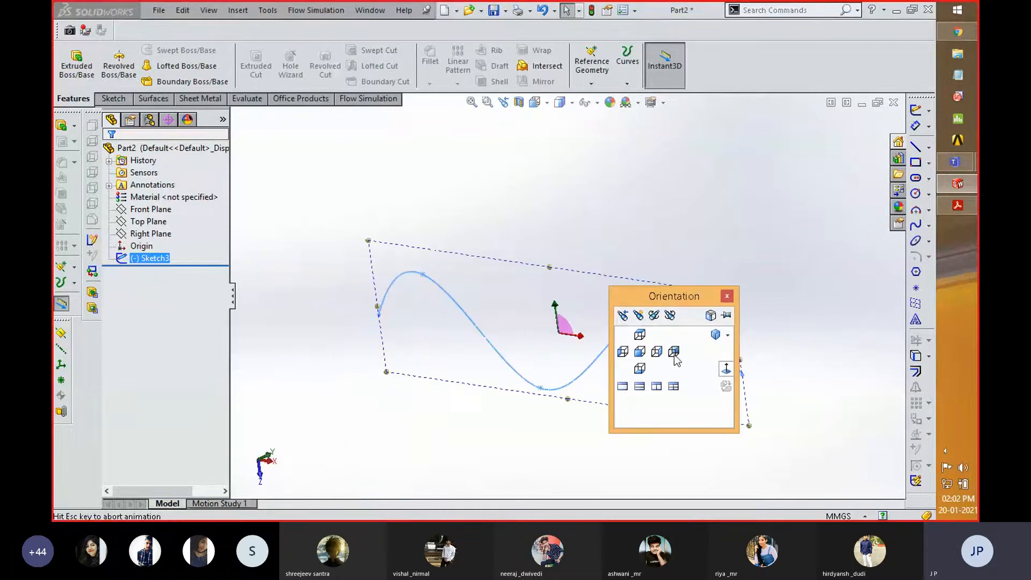
click(411, 402)
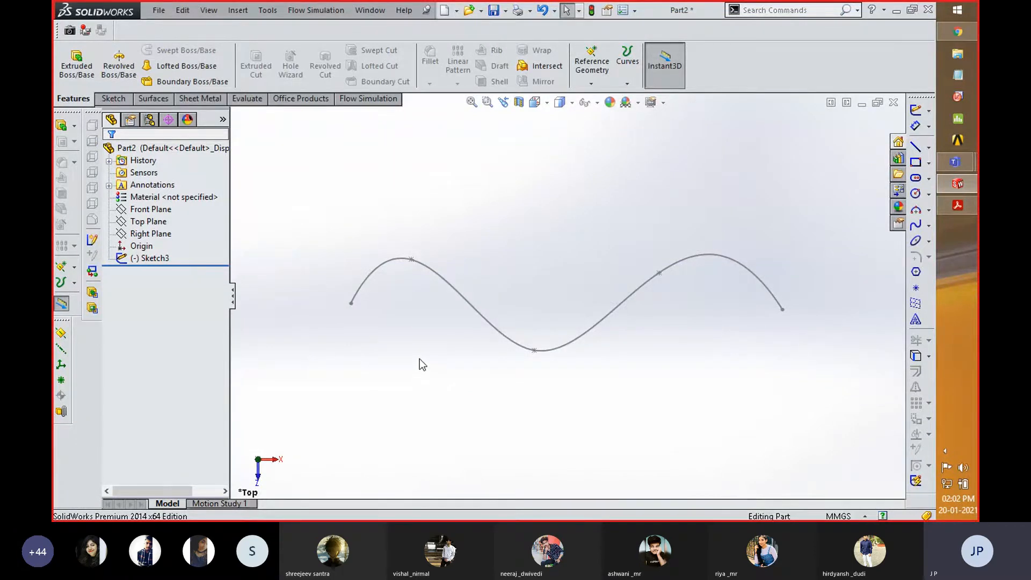
middle_drag(420, 359, 490, 347)
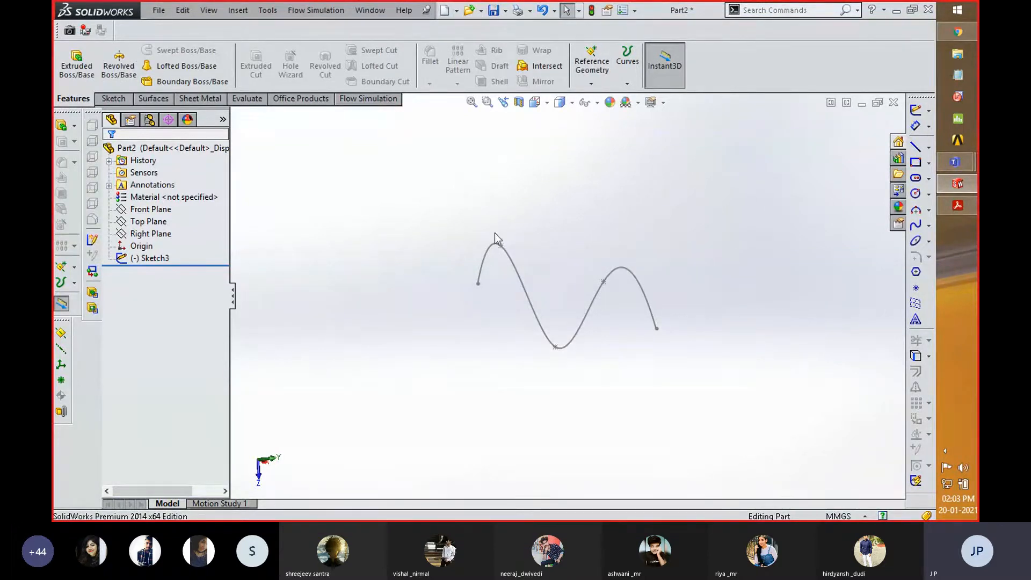
- Create a reference plane coincident with the spline's starting endpoint and perpendicular to the spline
click(477, 284)
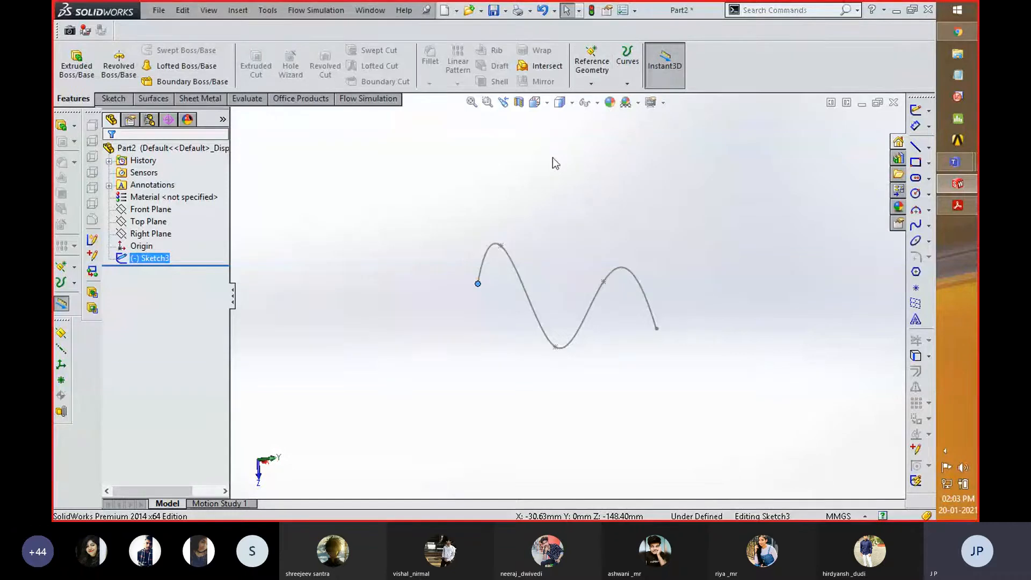
click(591, 84)
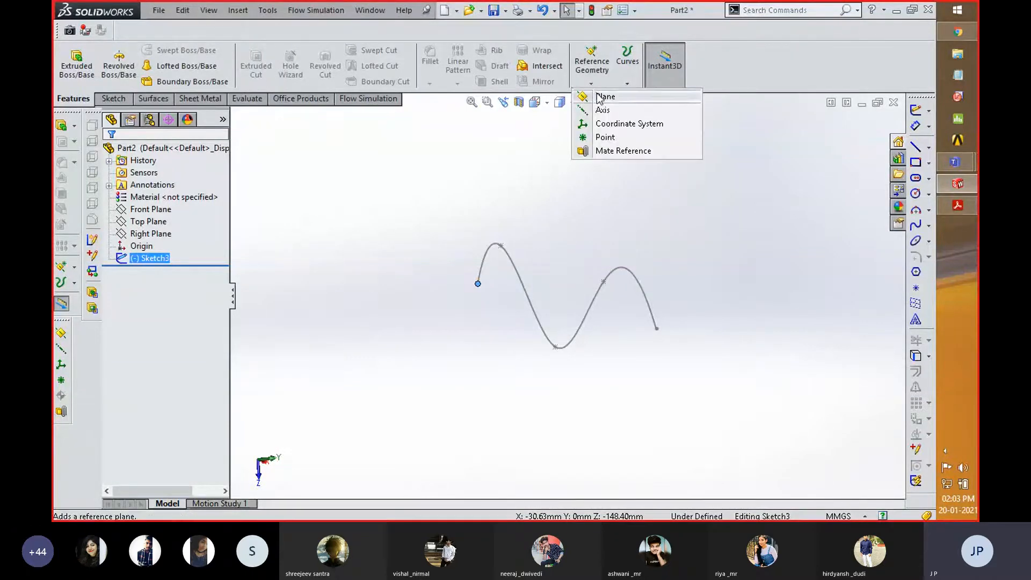
click(598, 97)
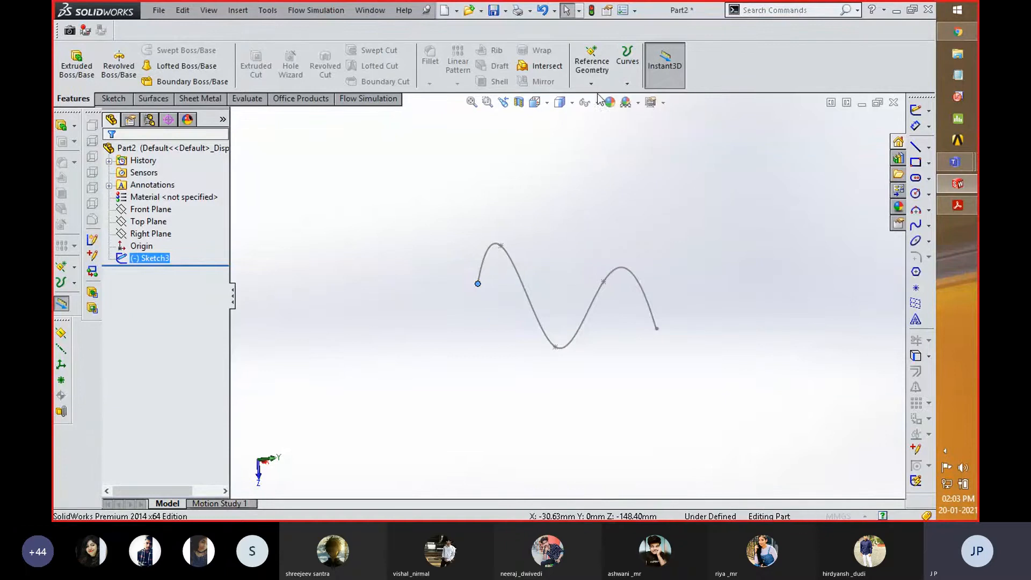
click(527, 289)
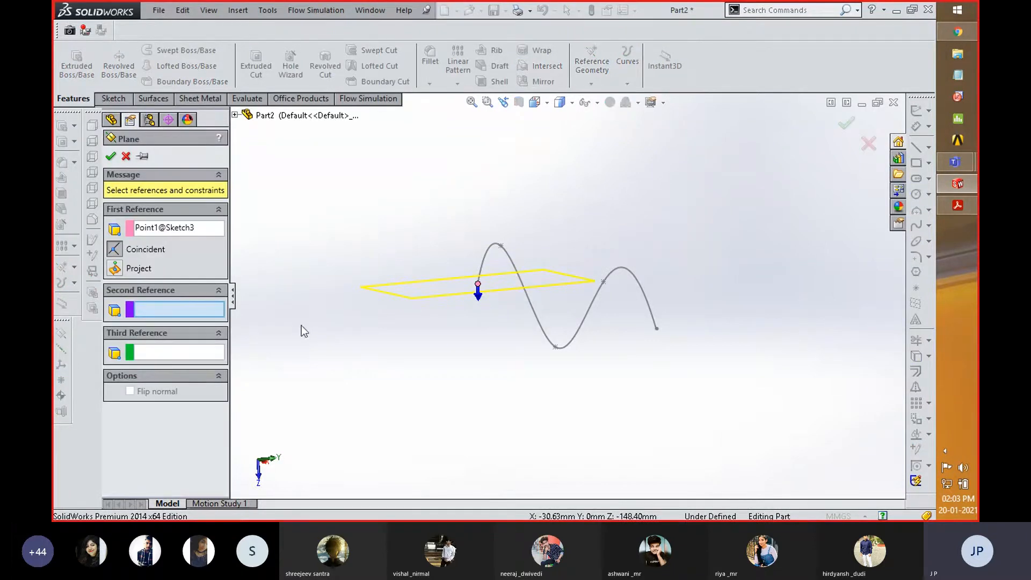
scroll(505, 287, down, 3)
scroll(501, 282, down, 2)
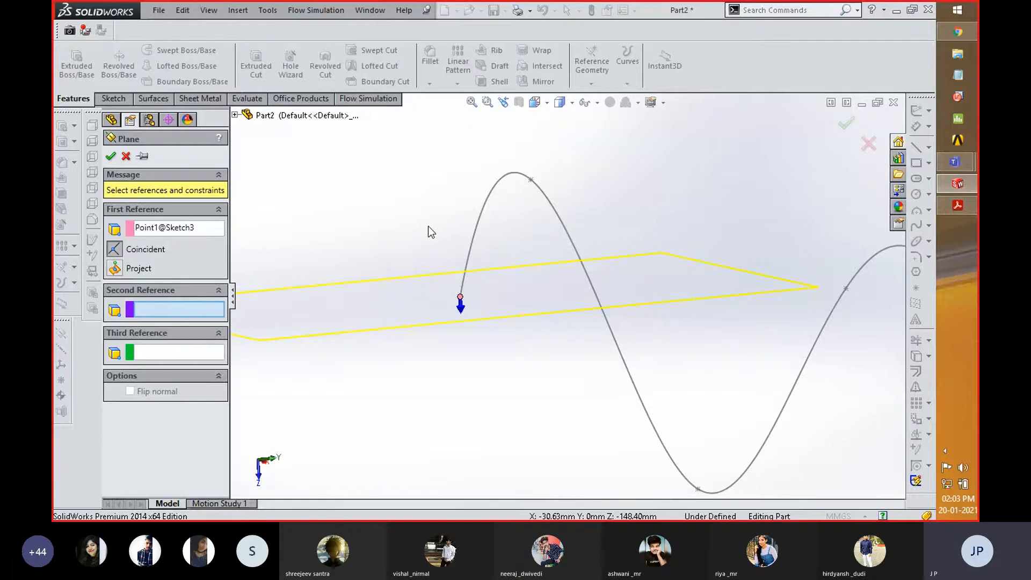
click(482, 218)
middle_drag(490, 222, 493, 292)
scroll(491, 289, up, 8)
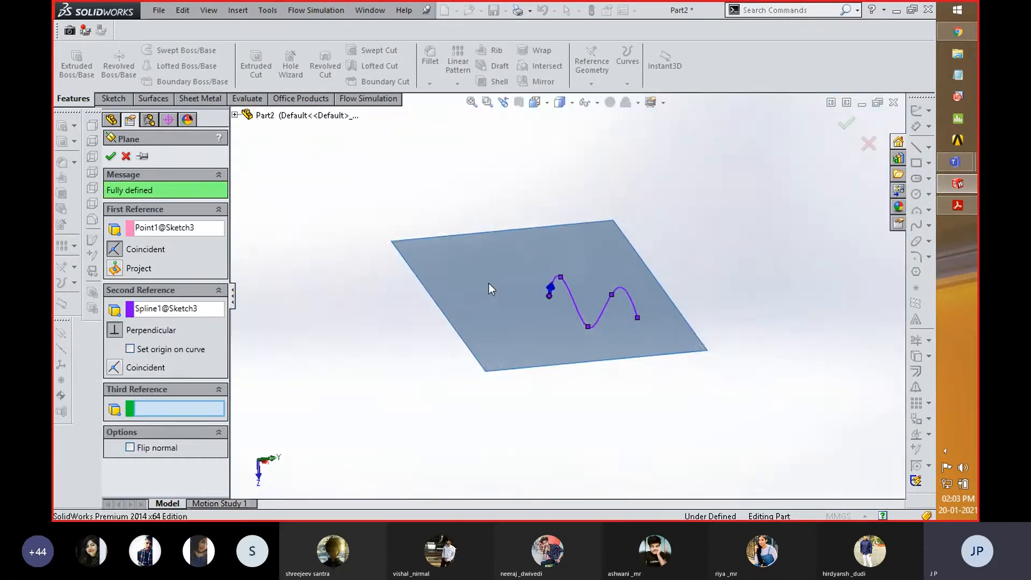
middle_drag(727, 233, 680, 292)
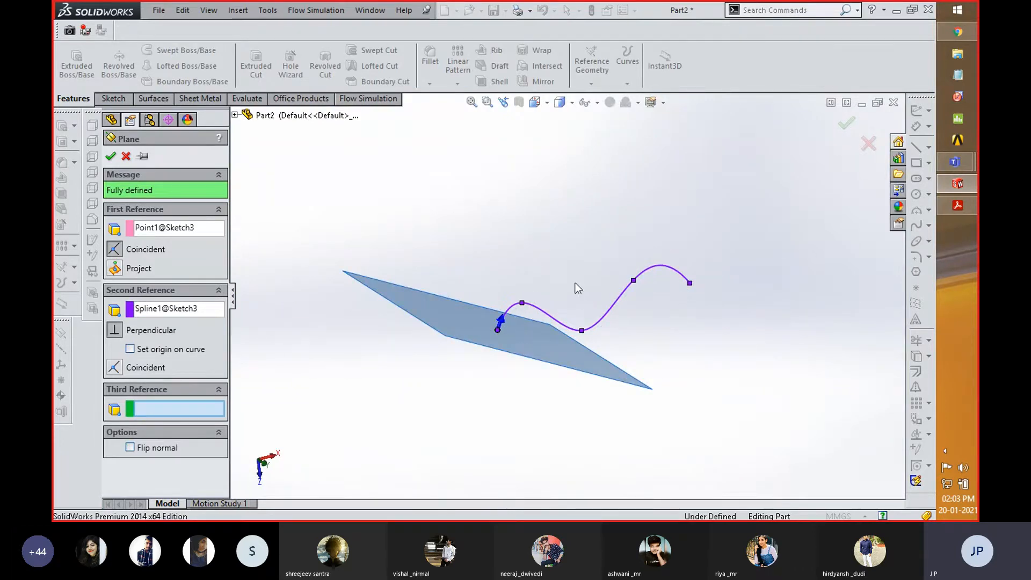
click(110, 156)
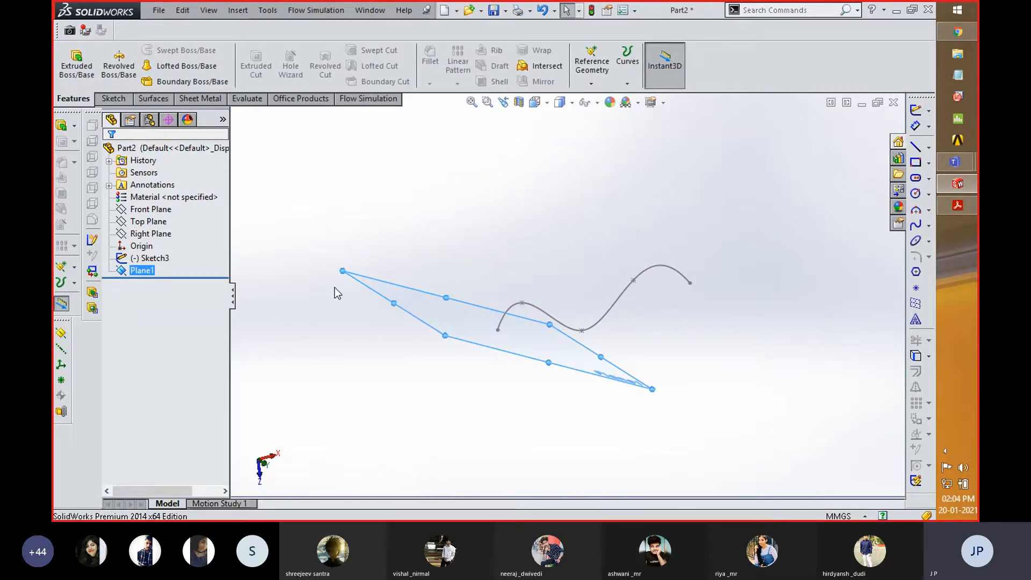
- Start a sketch on the new reference plane at the spline's end and orient the view normal to it
middle_drag(584, 398, 597, 314)
right_click(523, 244)
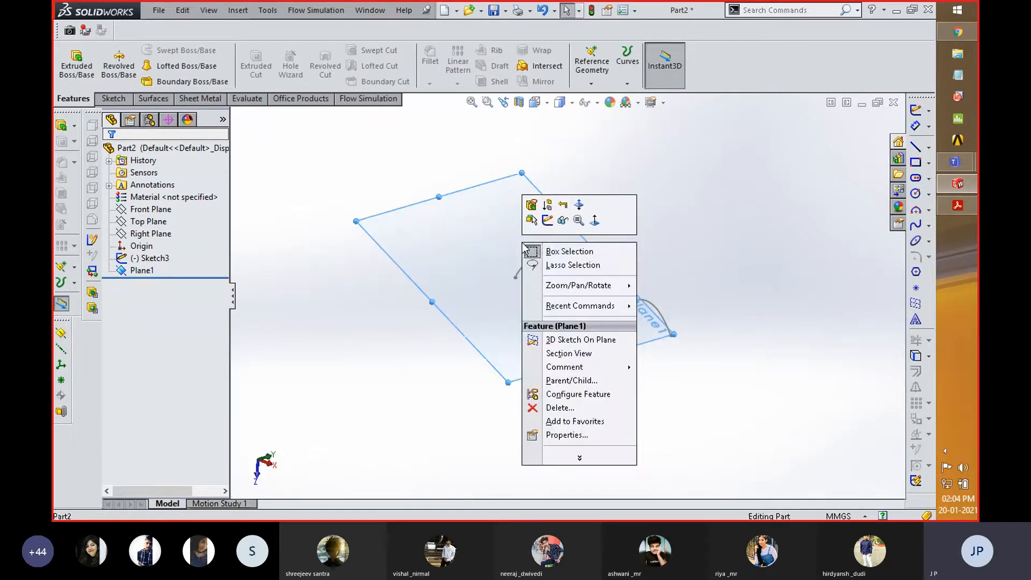
click(547, 221)
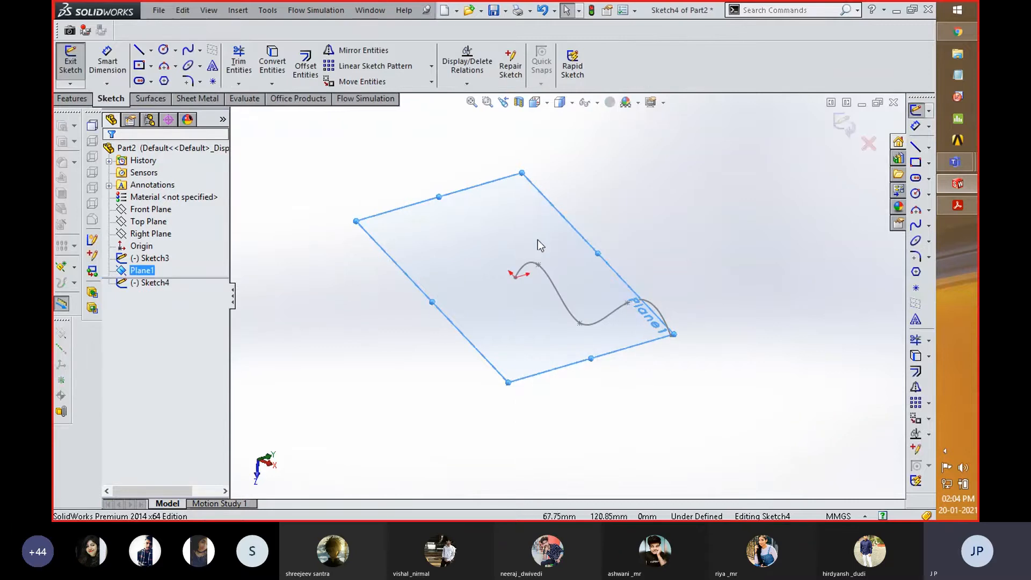
key(space)
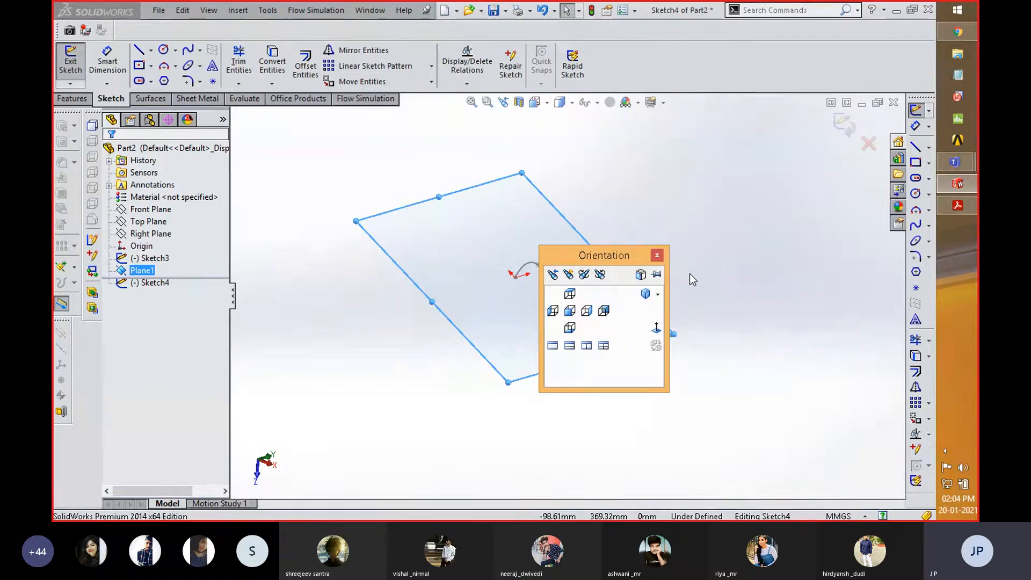
click(656, 329)
middle_drag(662, 225, 603, 306)
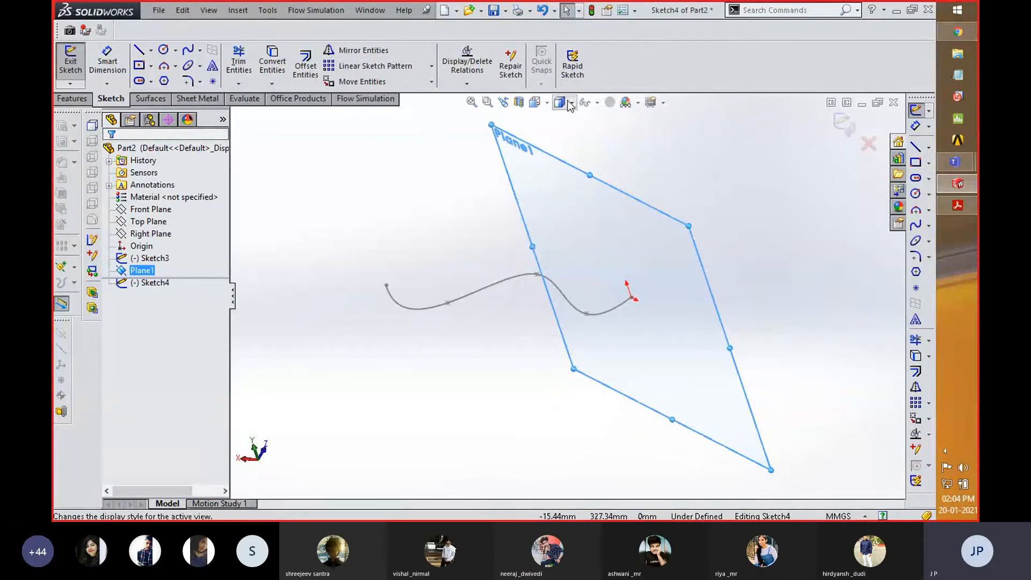
click(549, 105)
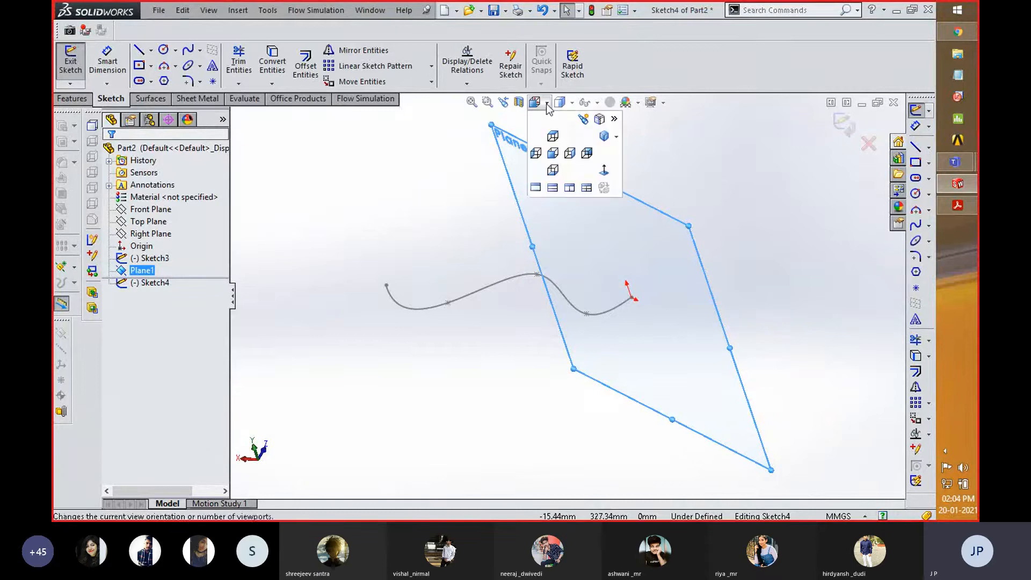
click(605, 170)
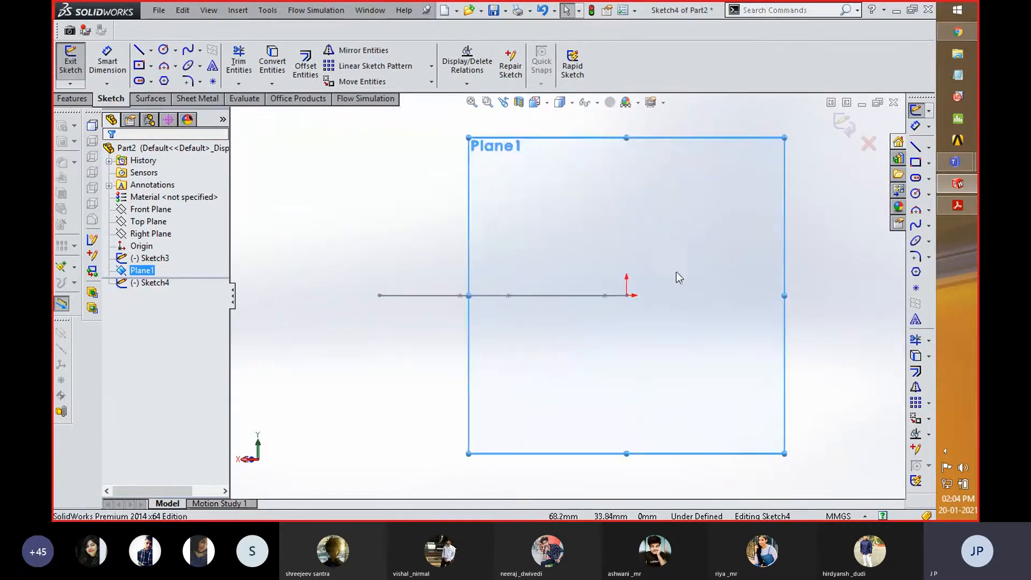
- Sketch a circle of about 17 mm radius centred on the spline's endpoint and exit the sketch
right_drag(396, 244, 454, 253)
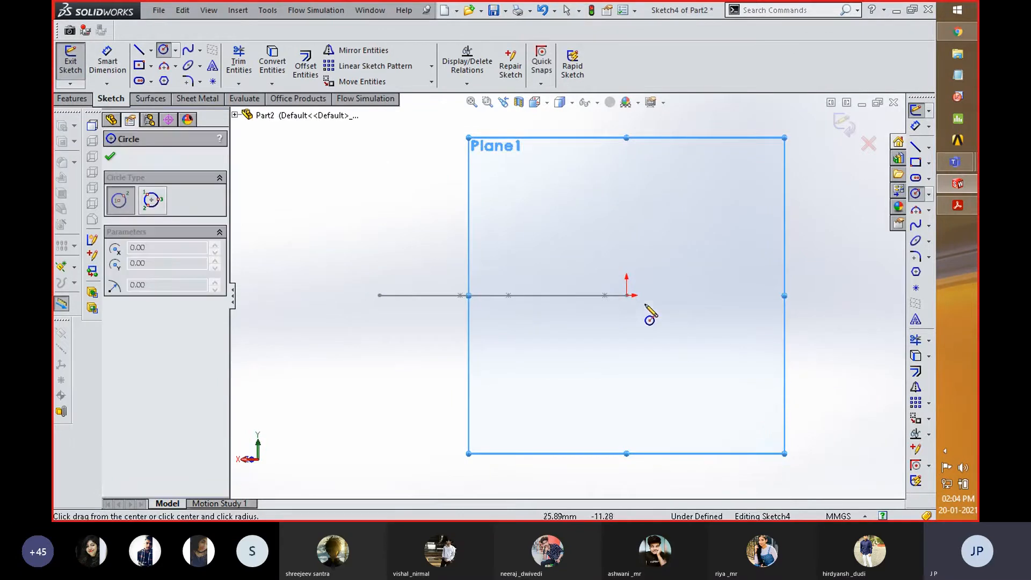
click(626, 296)
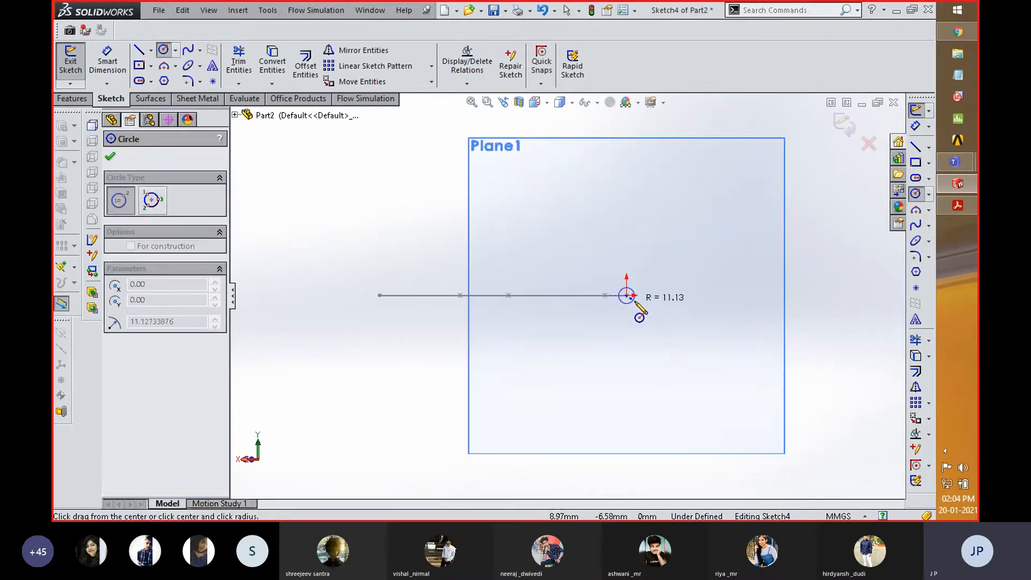
click(638, 304)
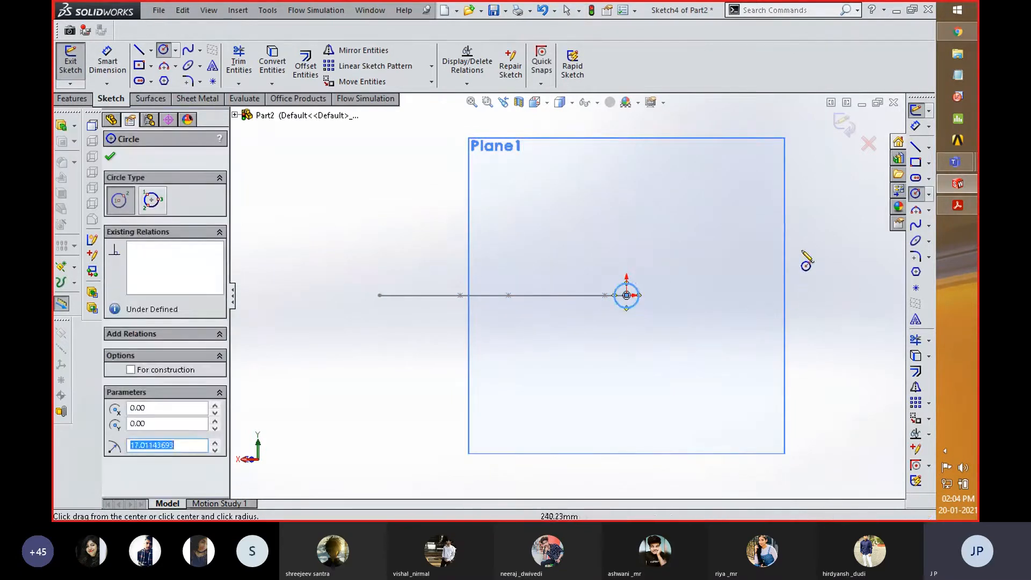
click(844, 125)
- Create a Swept Boss/Base using the circle sketch as the profile and the spline sketch as the path
middle_drag(802, 231, 717, 308)
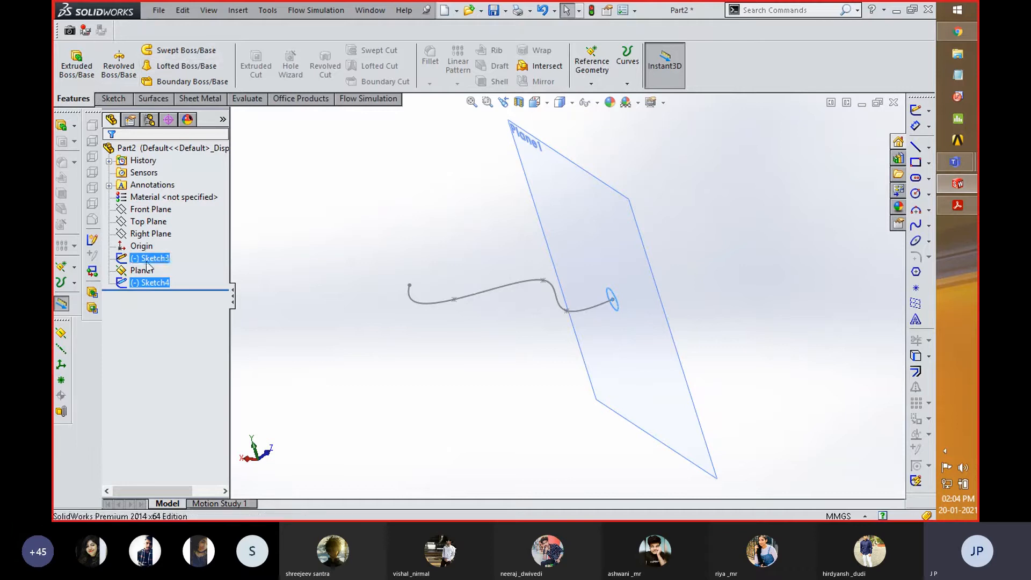
click(172, 54)
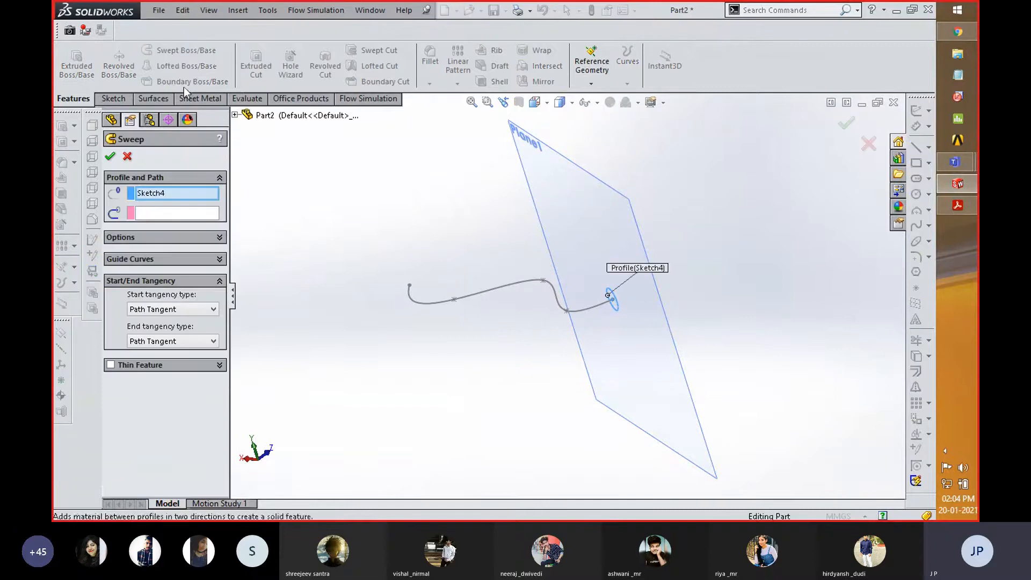
click(172, 214)
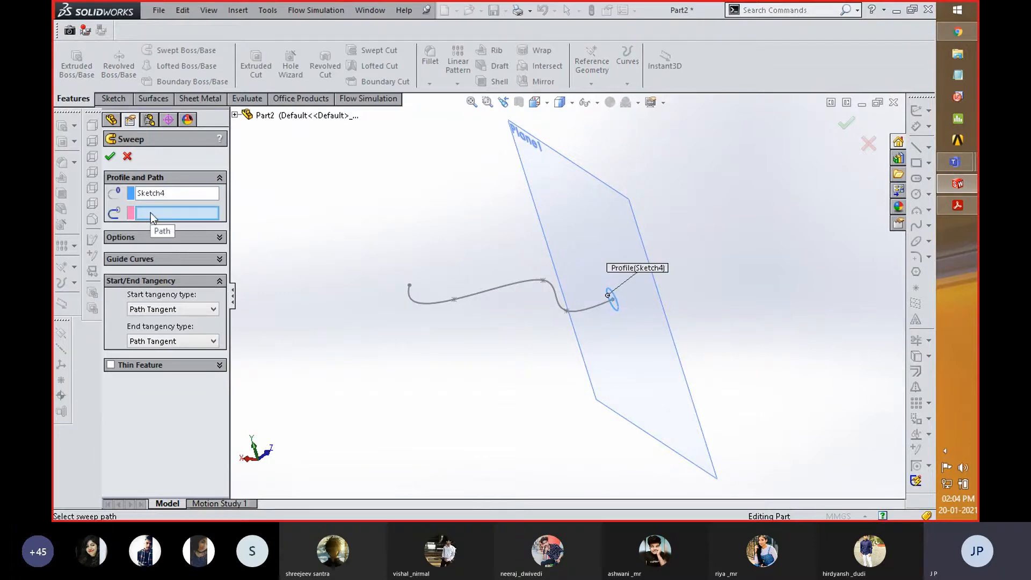
click(521, 282)
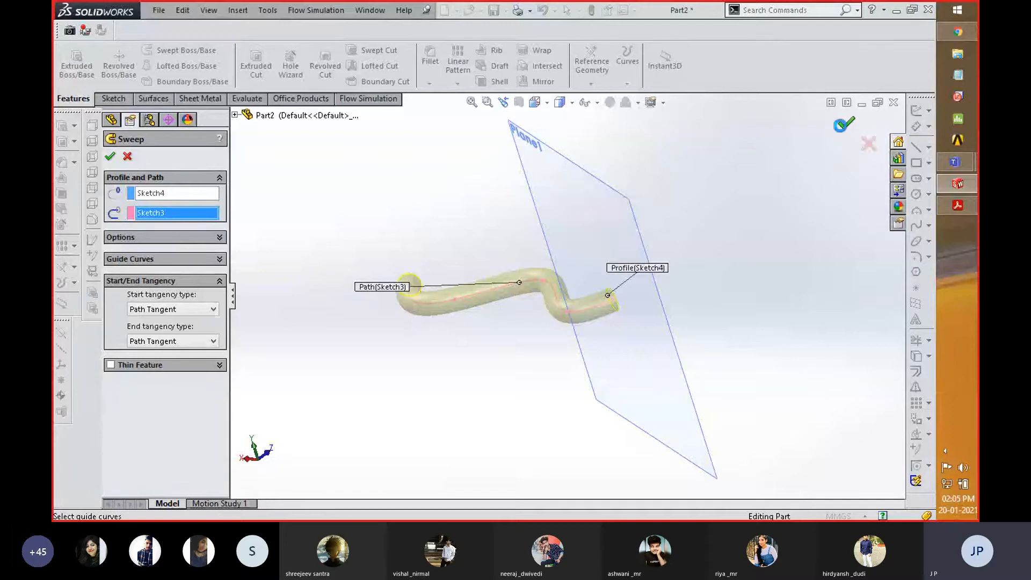
click(845, 124)
middle_drag(704, 232, 678, 274)
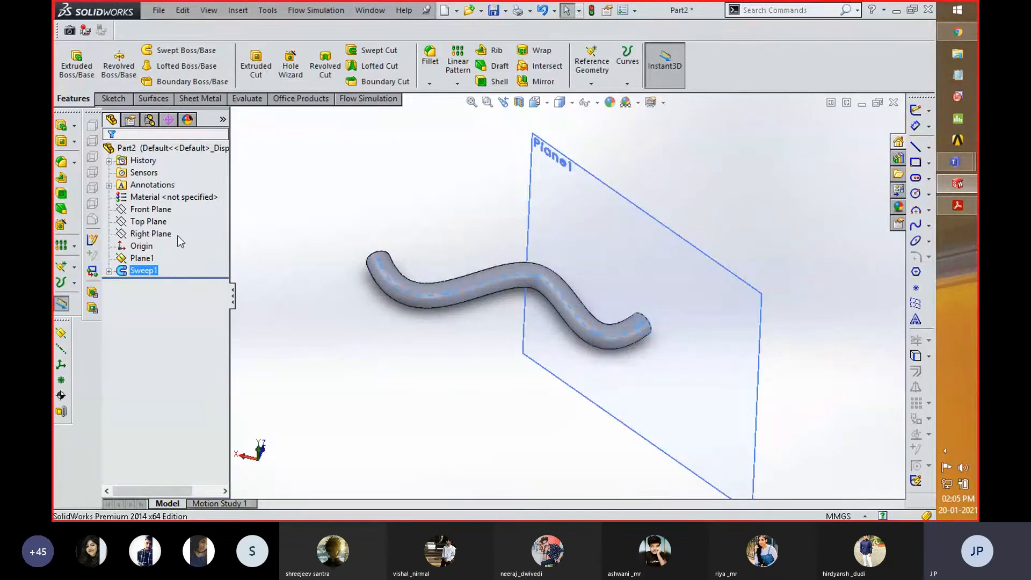
- Hide the reference plane at the end of the swept body
ctrl+click(139, 259)
right_click(148, 261)
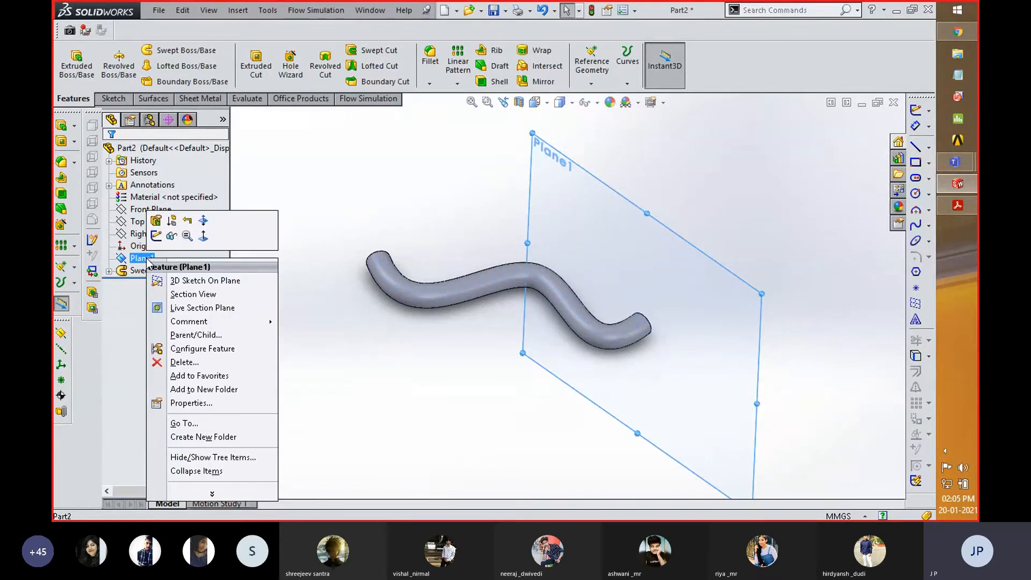
click(171, 237)
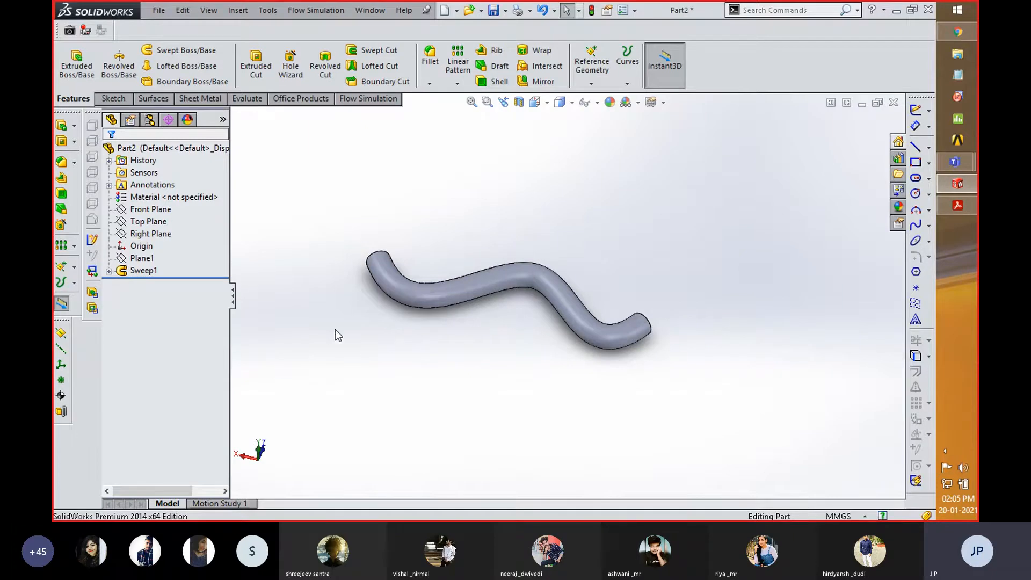
- Show the sweep's reference plane again and hide it once more
click(142, 258)
right_click(147, 262)
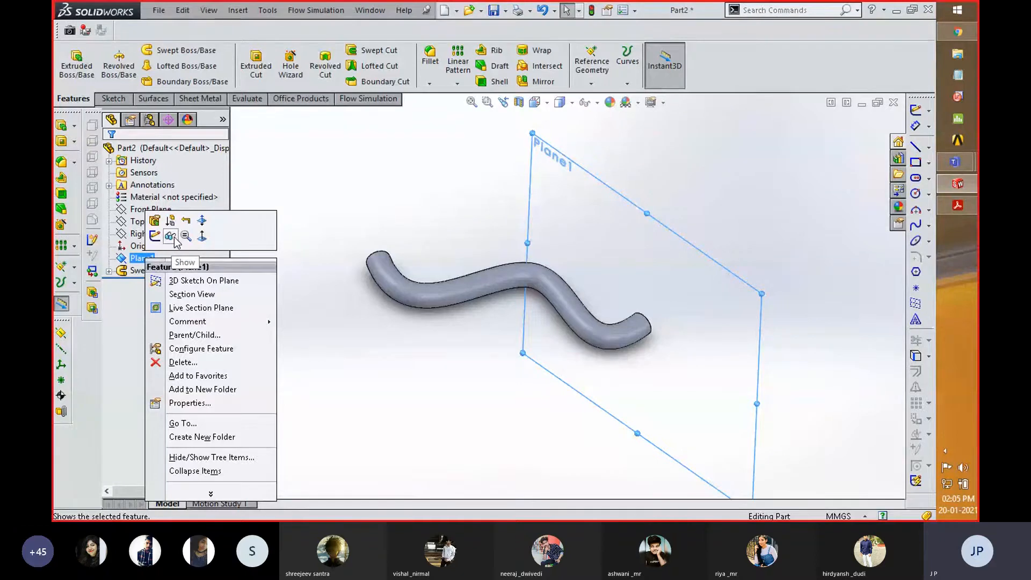
click(173, 237)
right_click(152, 267)
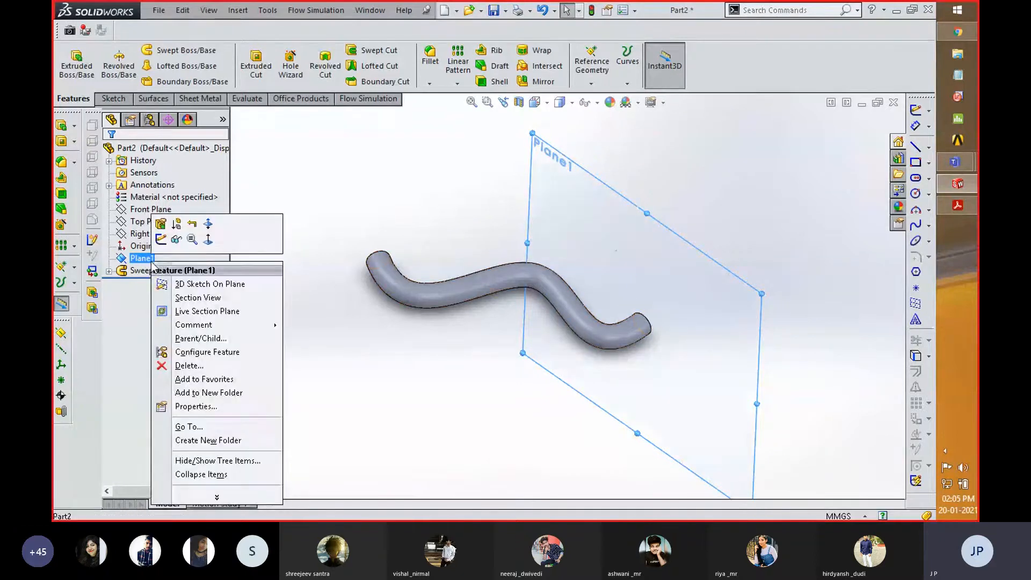
click(179, 241)
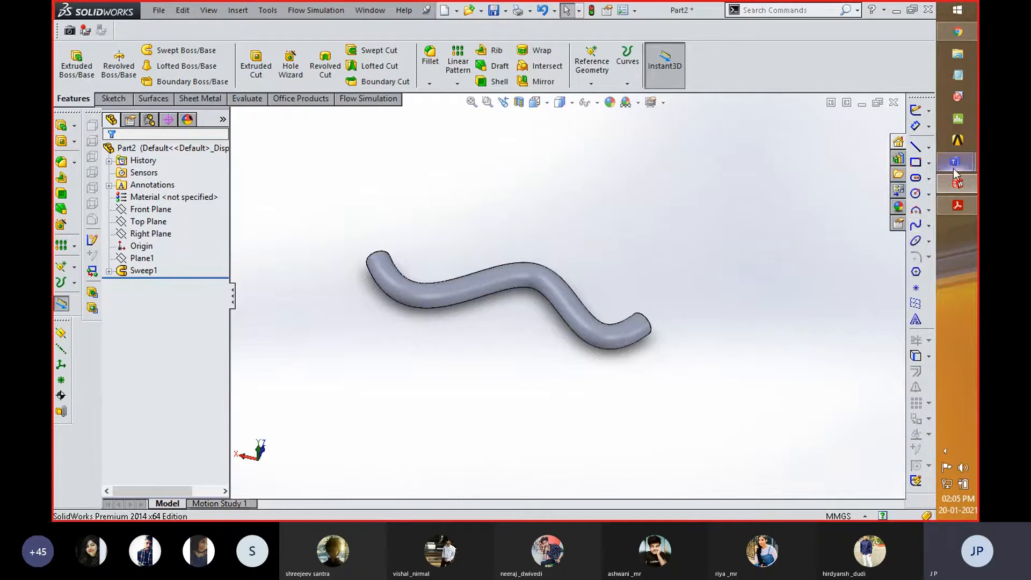
- Switch to Adobe Acrobat Reader to view the transition pipe drawing in SWG.pdf, and return to SolidWorks
click(959, 208)
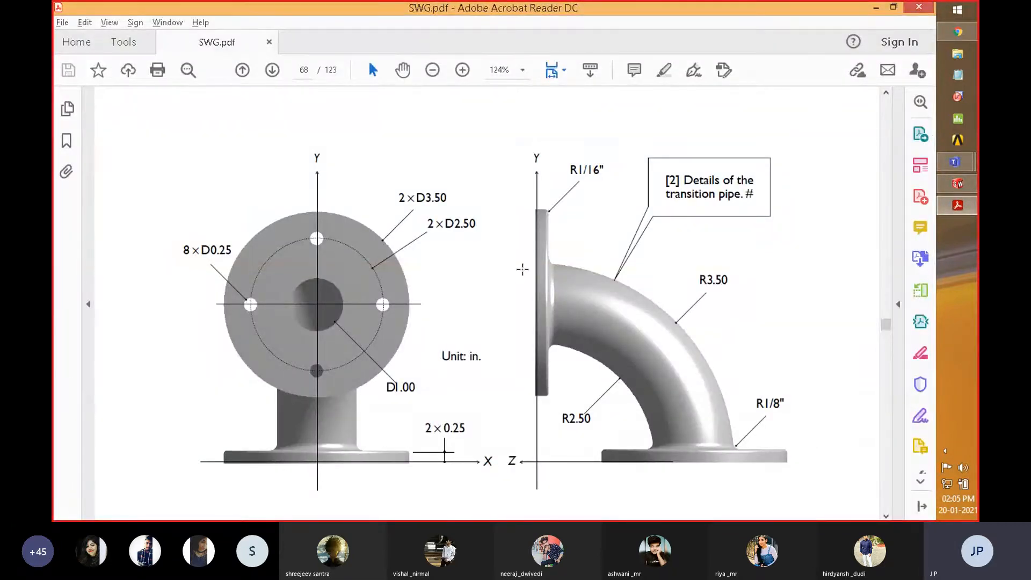
click(876, 8)
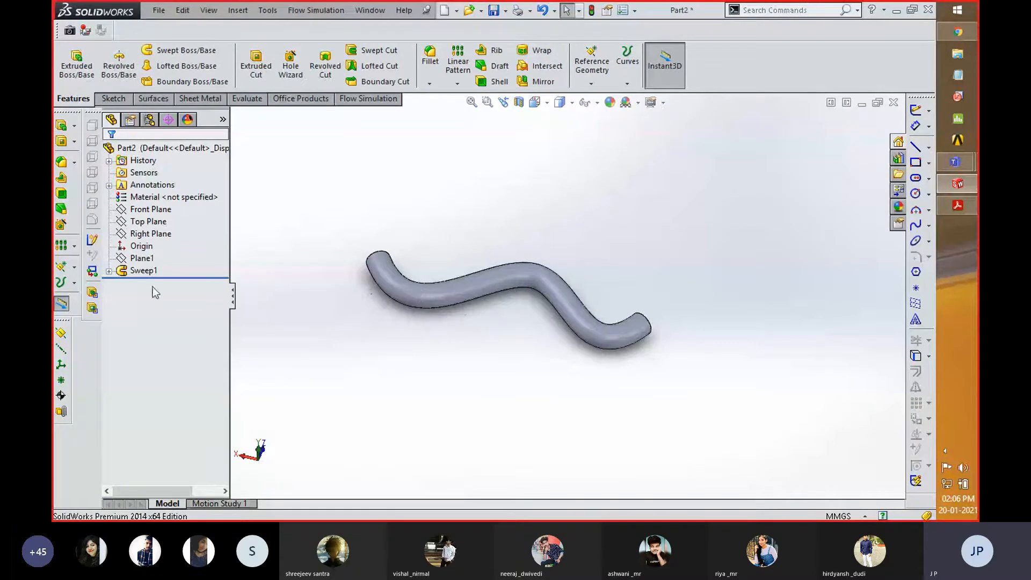
- Delete the reference plane together with its dependent circle sketch and sweep feature
click(133, 273)
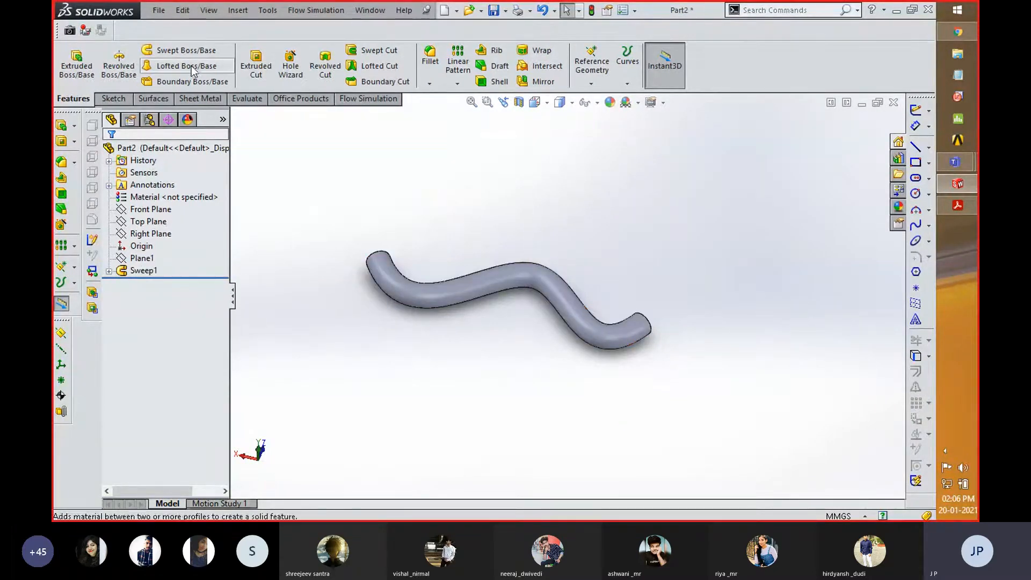
click(142, 271)
right_click(142, 268)
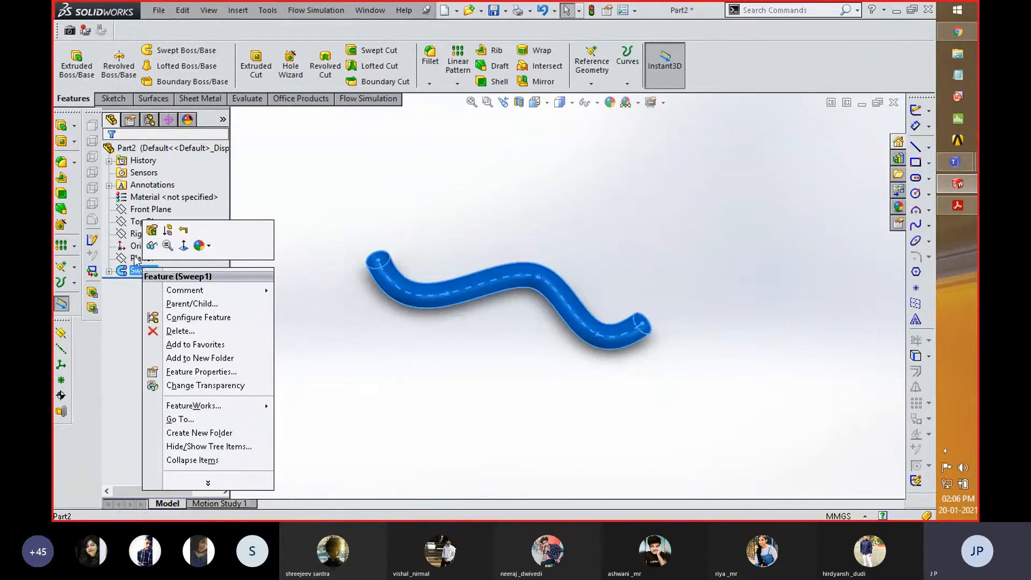
right_click(139, 259)
click(177, 306)
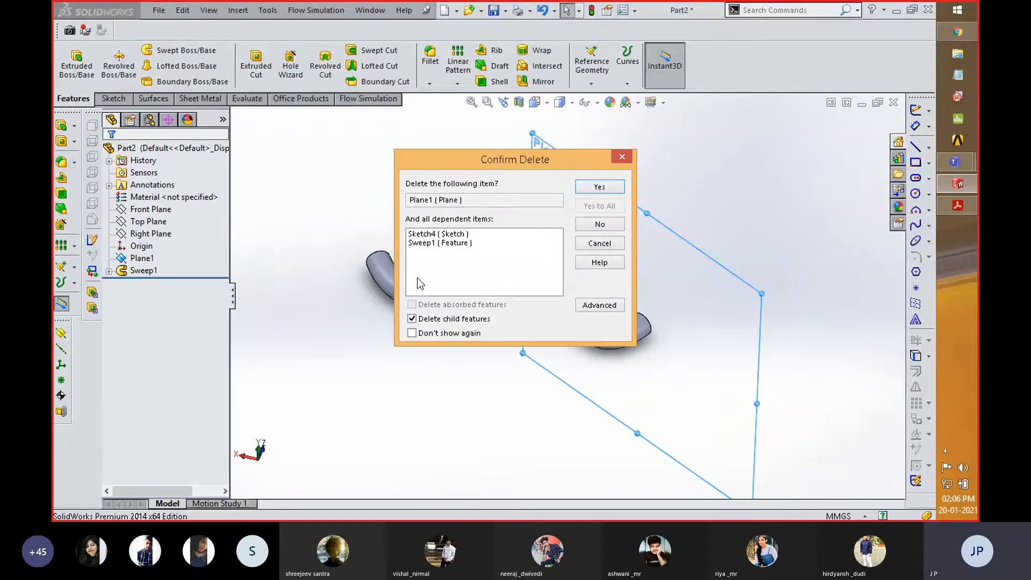
click(600, 187)
- Delete the remaining spline sketch from the part
click(161, 261)
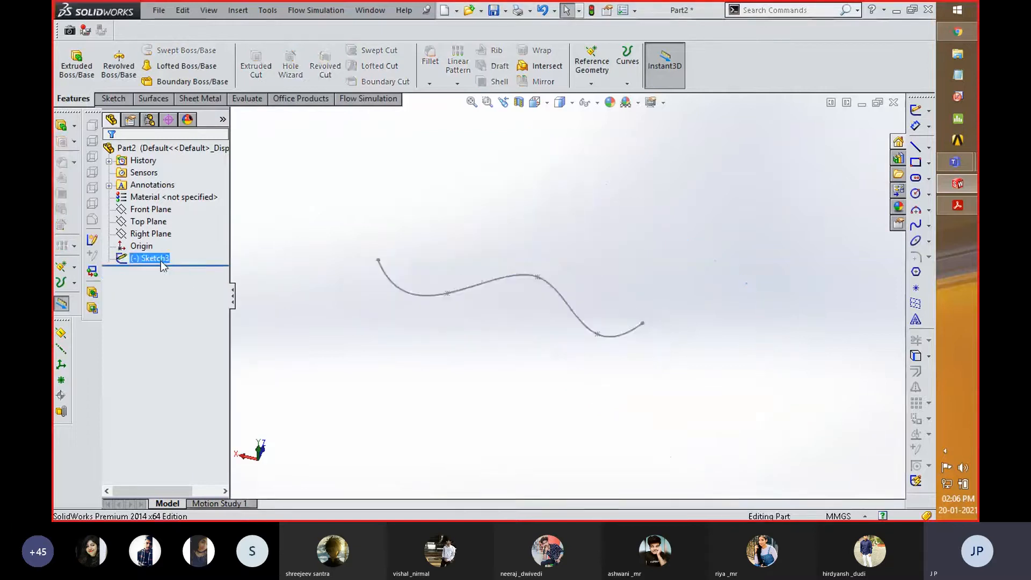
right_click(163, 266)
click(205, 321)
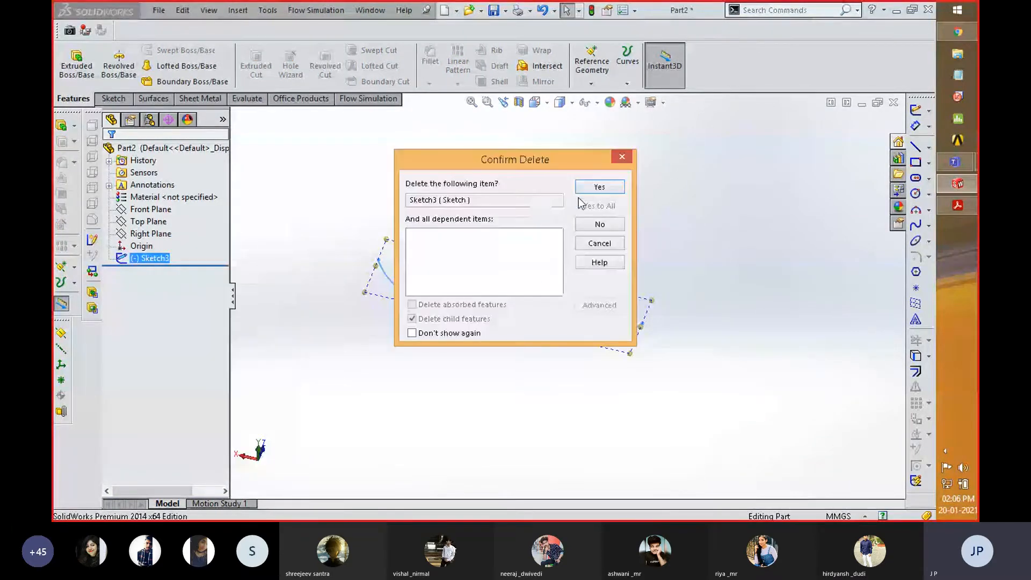
click(590, 189)
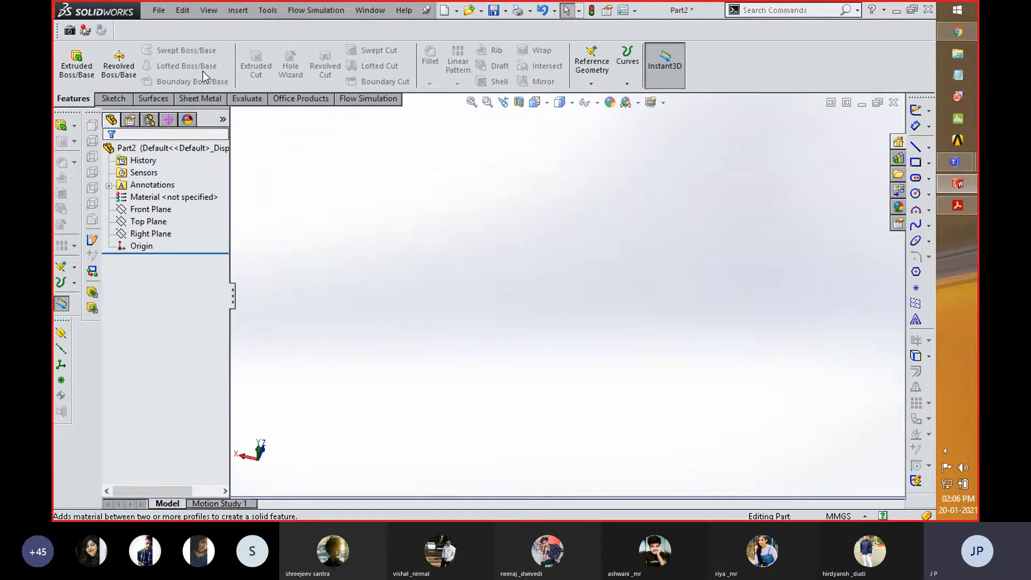
click(151, 209)
ctrl+click(158, 220)
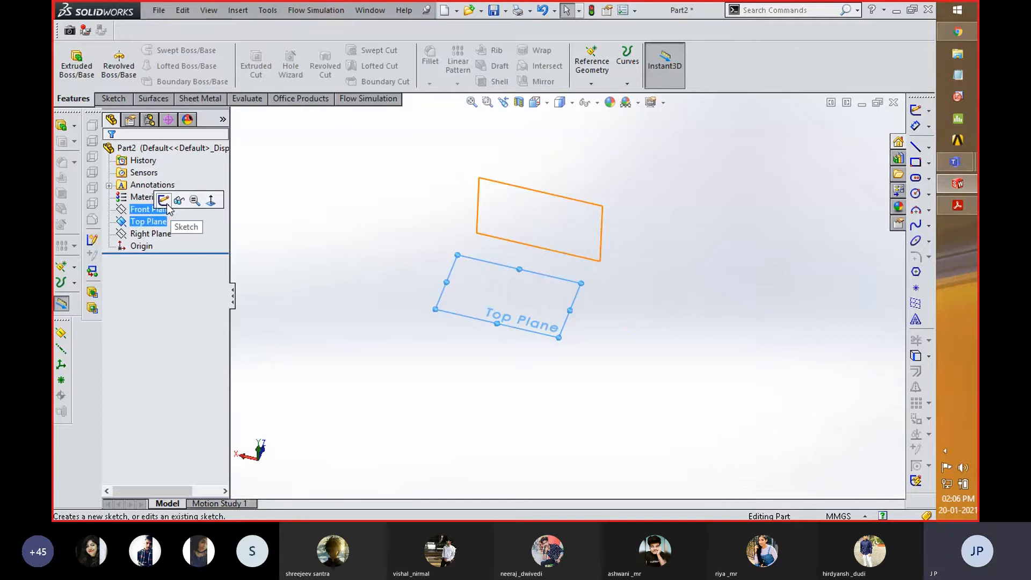
click(164, 200)
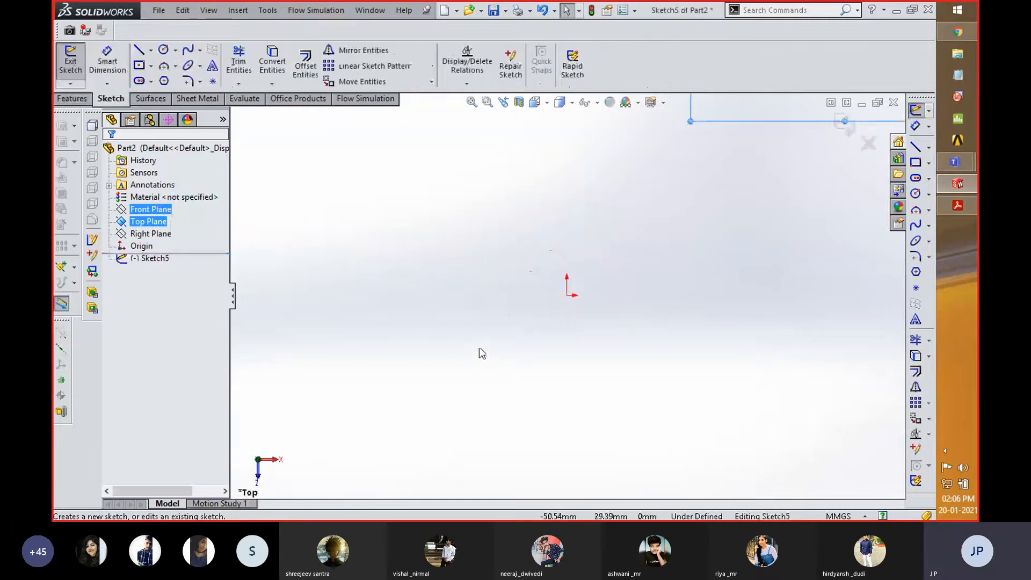
key(space)
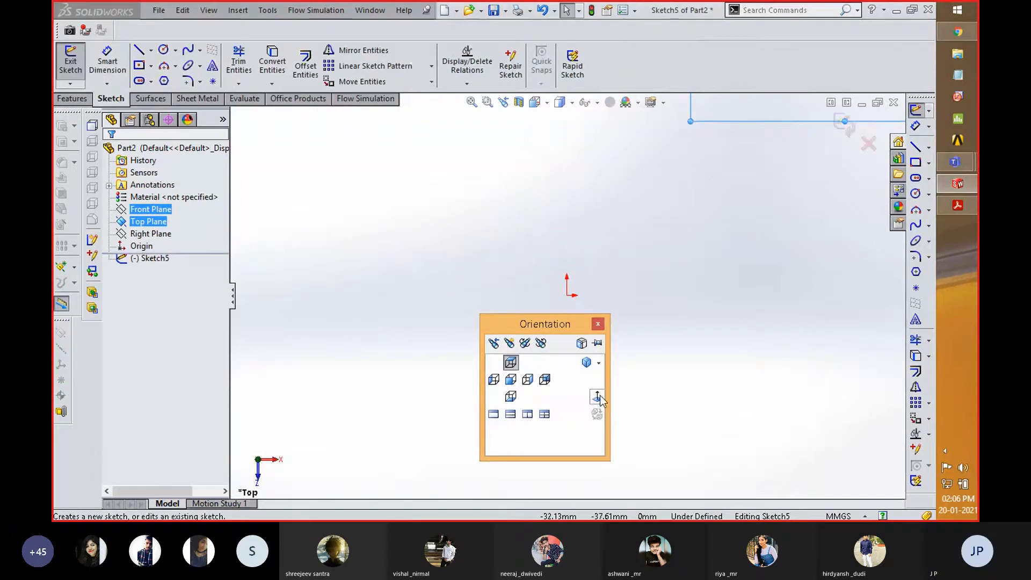
click(597, 395)
scroll(417, 304, up, 4)
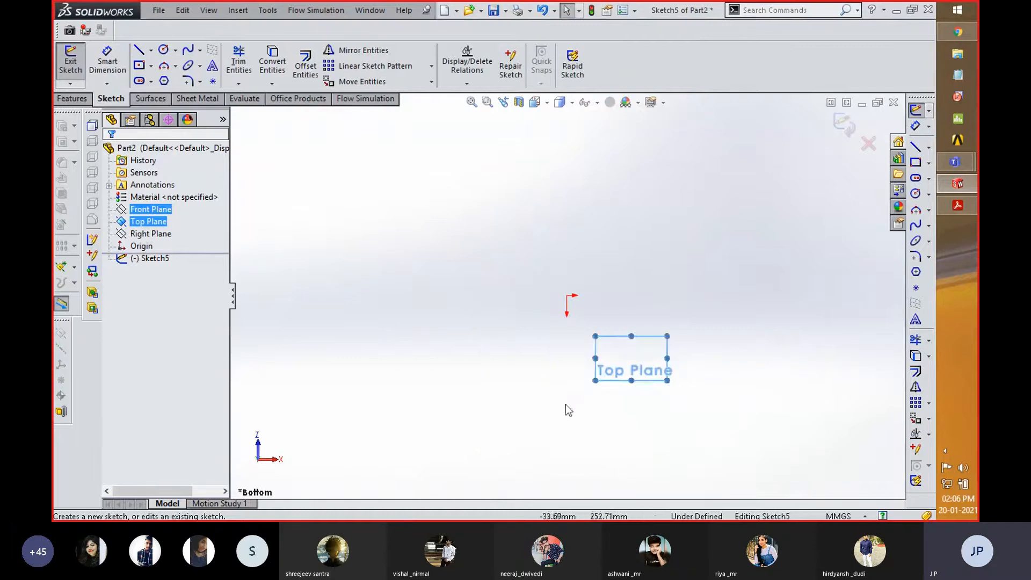
scroll(642, 387, down, 2)
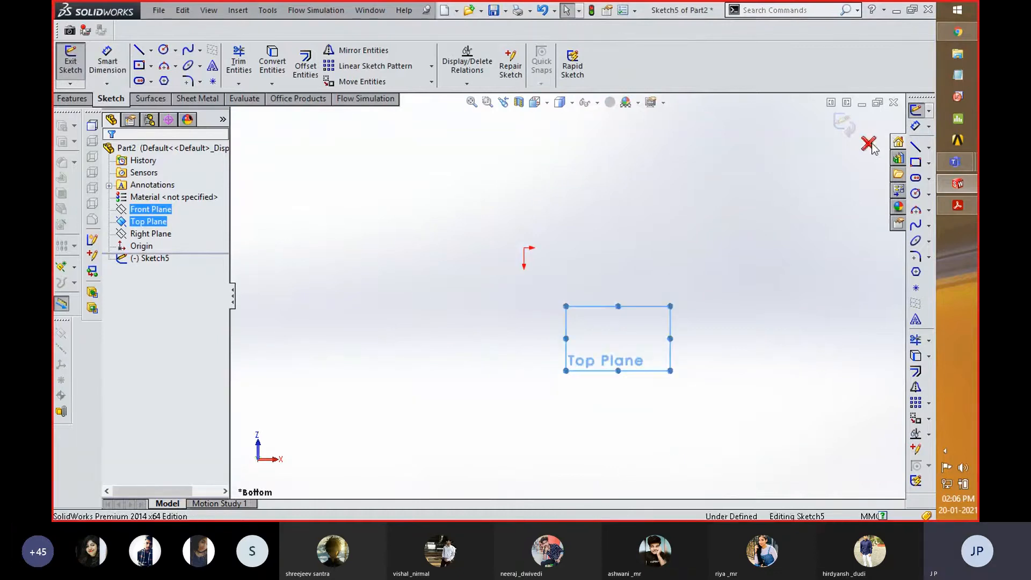
click(869, 143)
click(502, 284)
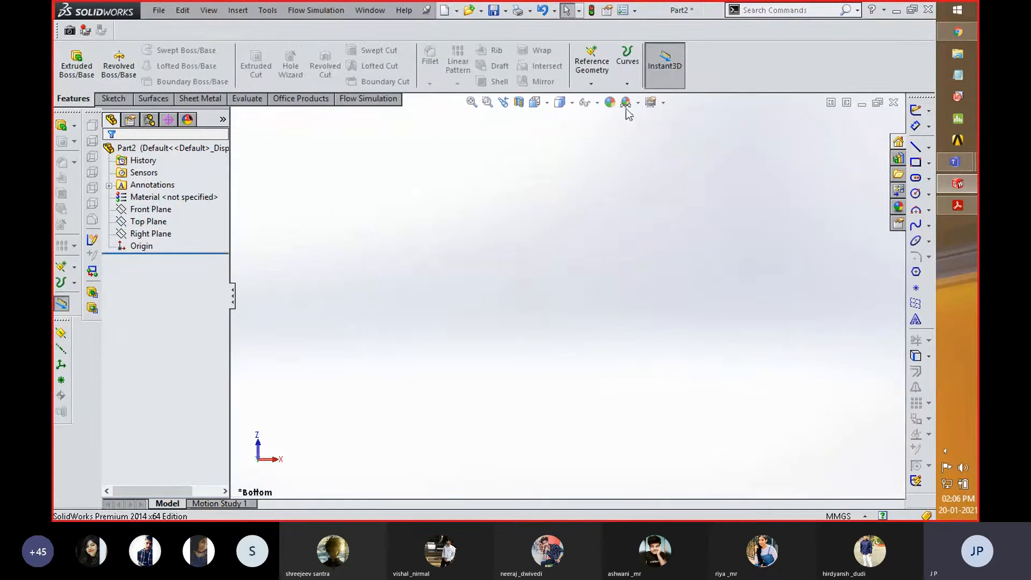
right_click(150, 223)
click(160, 198)
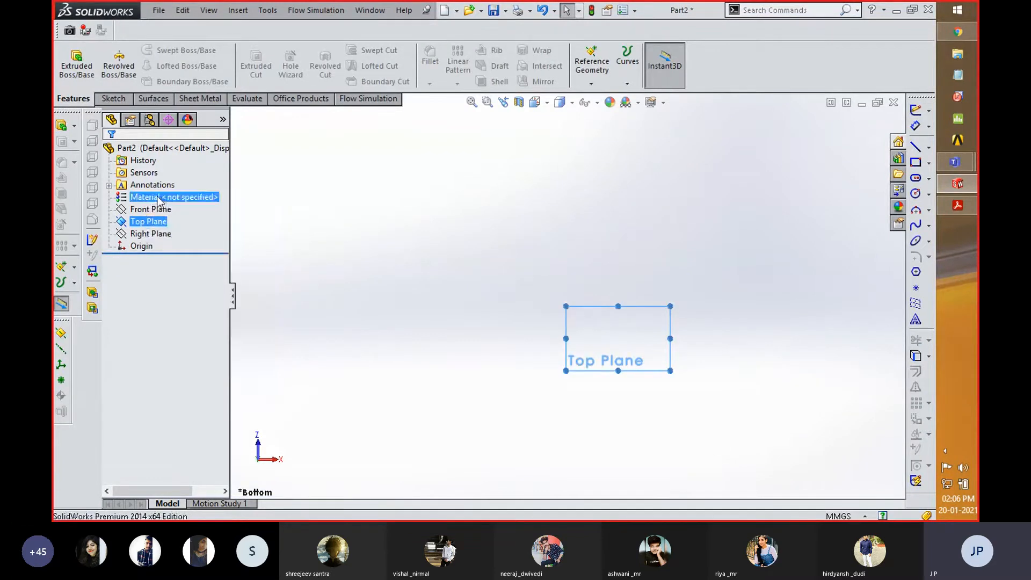
right_click(140, 219)
click(146, 202)
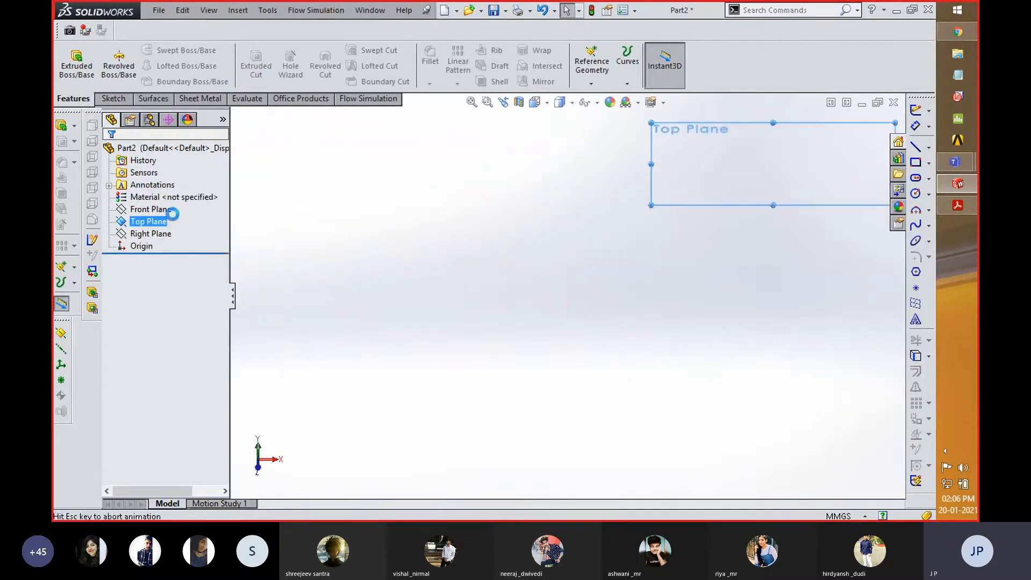
click(870, 143)
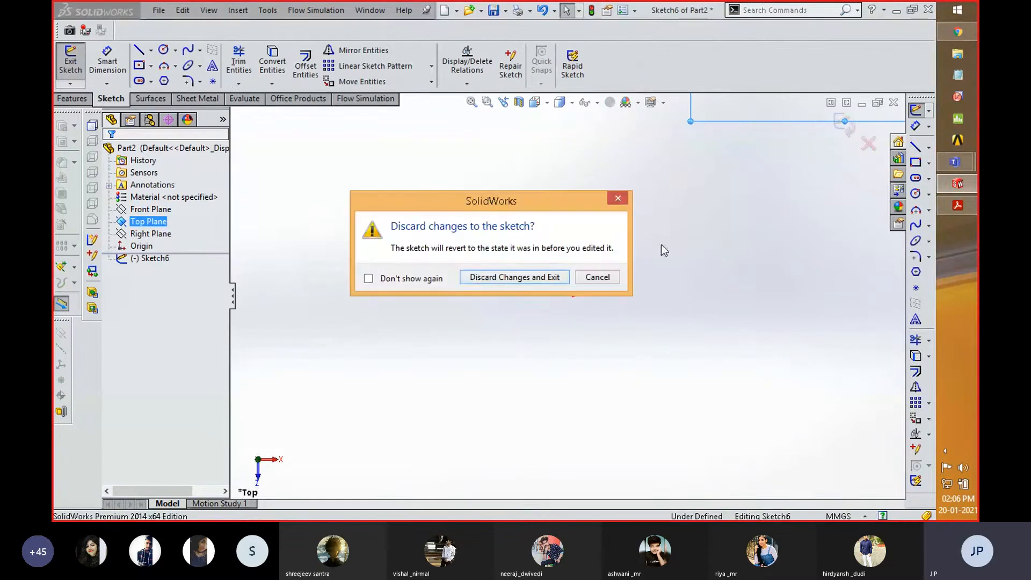
click(474, 279)
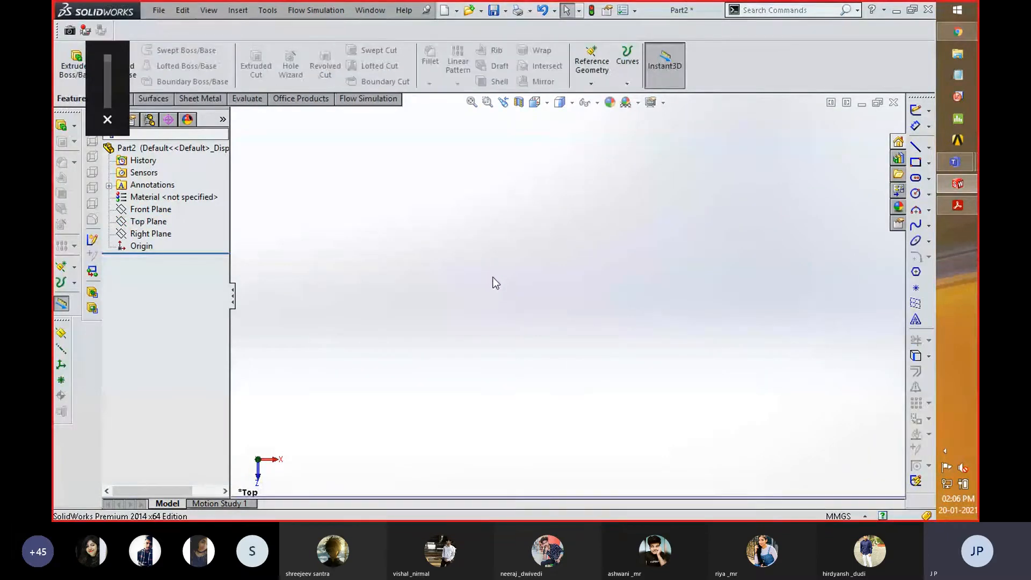
- Close the emptied part and create a new part document
click(892, 101)
click(466, 298)
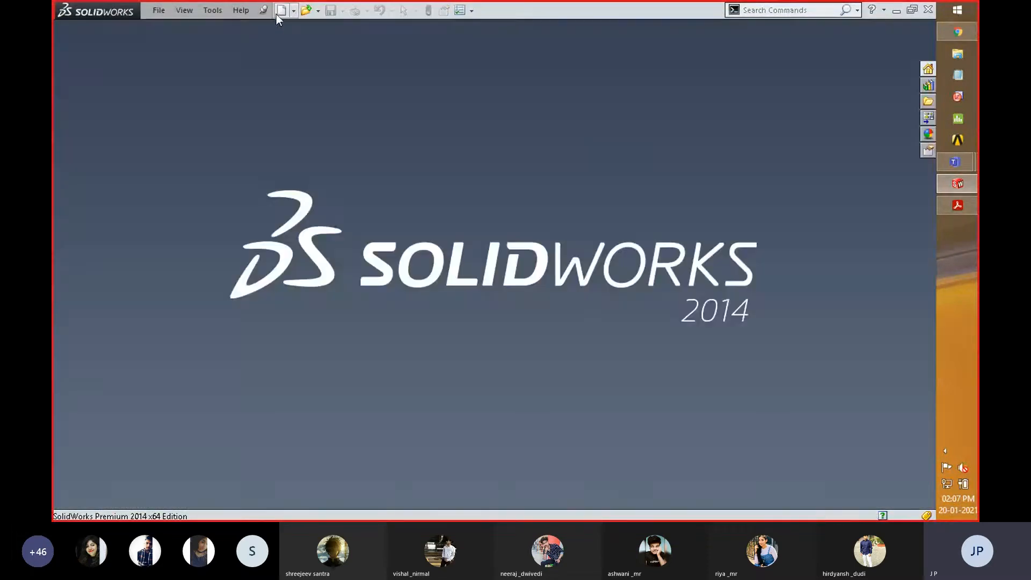
click(277, 10)
double_click(241, 160)
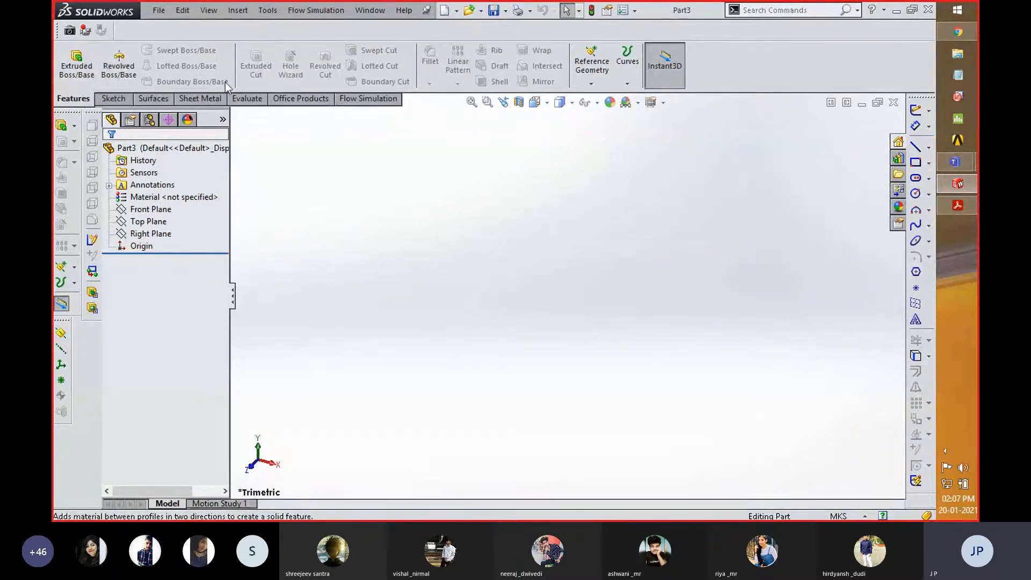
- Sketch a center rectangle on the Top Plane, centered on the origin, and exit the sketch
click(148, 222)
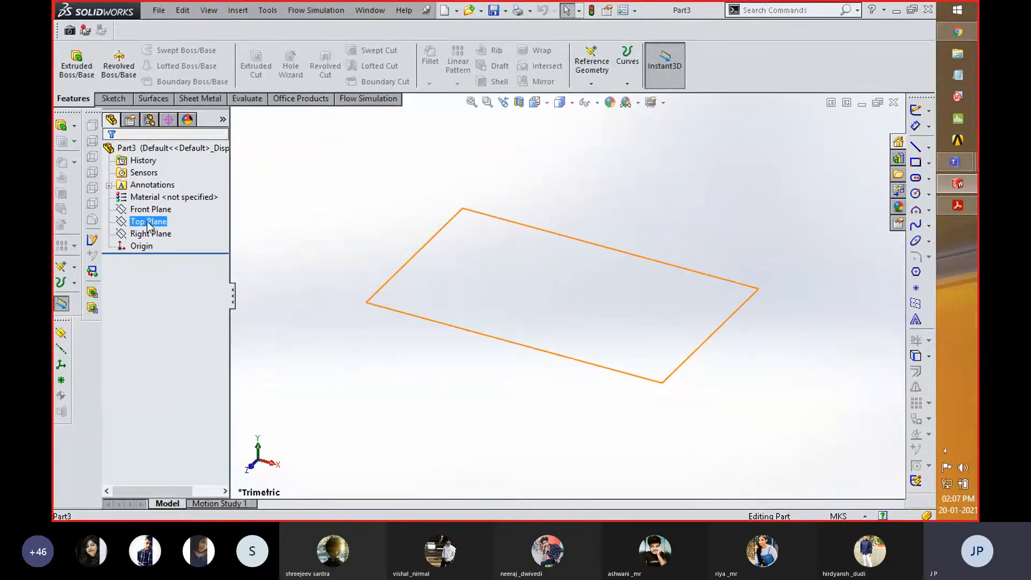
right_click(148, 222)
click(160, 208)
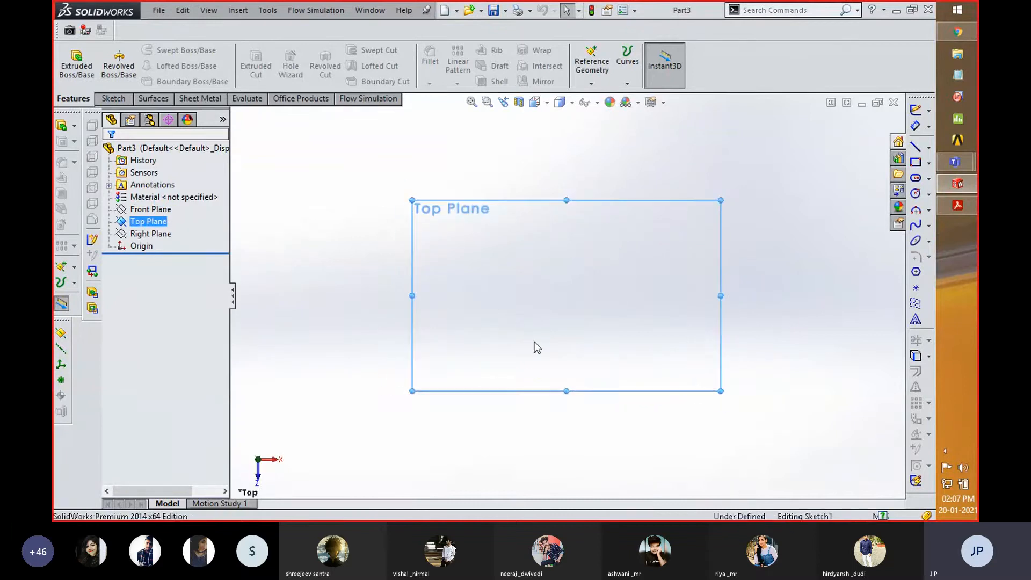
mouse_move(790, 254)
right_down()
mouse_move(772, 263)
mouse_move(787, 246)
mouse_move(790, 316)
right_up()
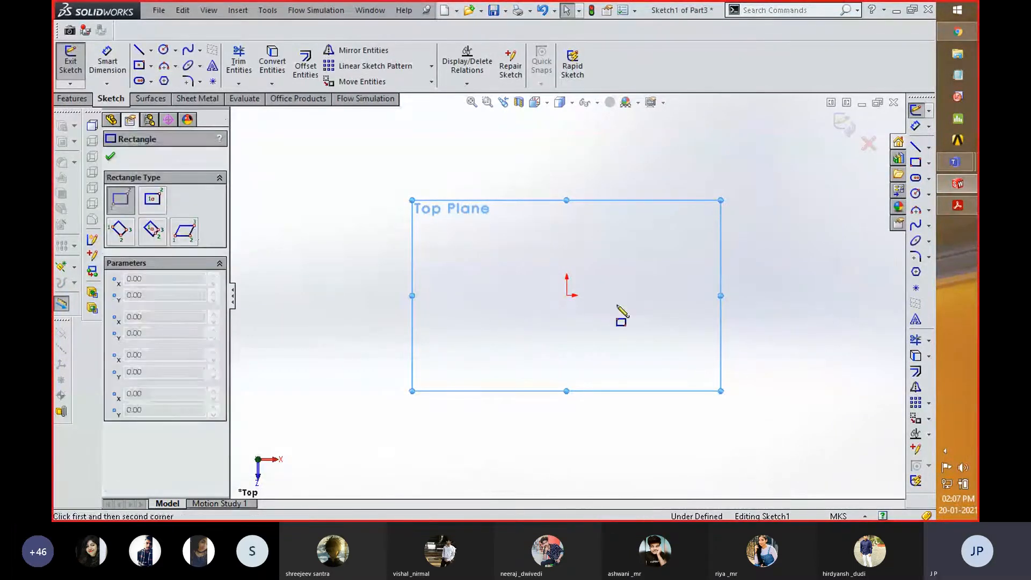
click(152, 200)
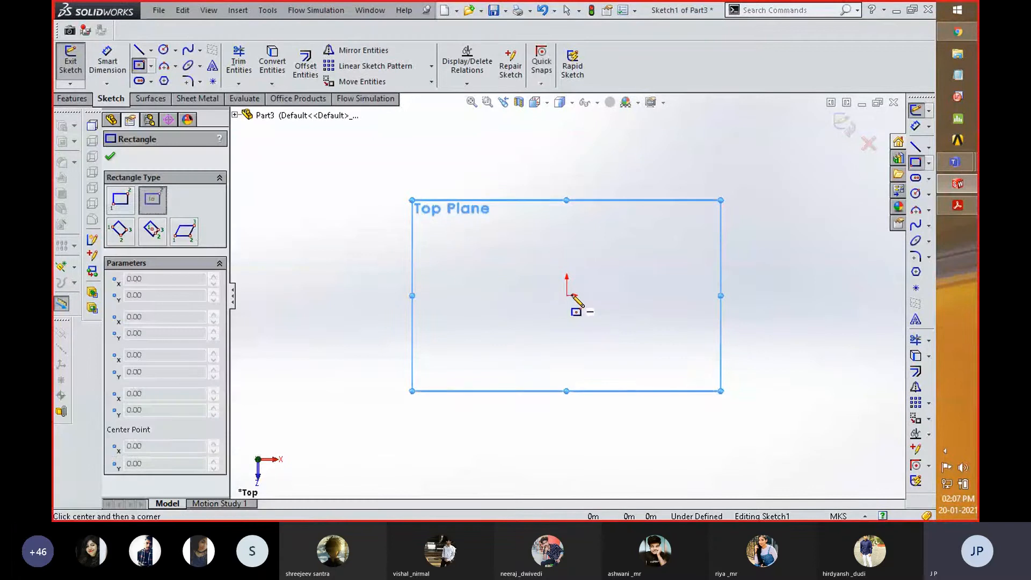
click(566, 295)
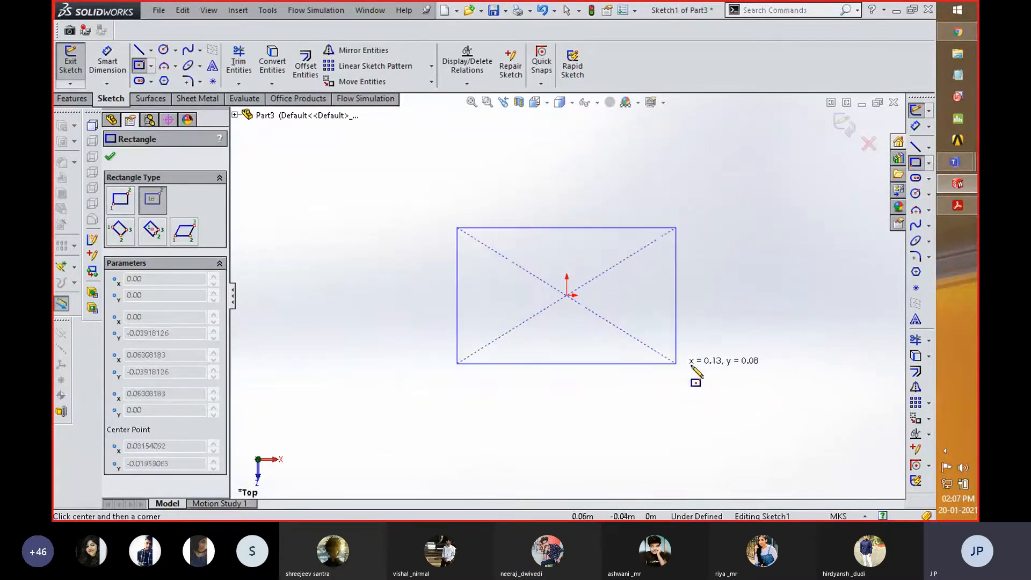
click(704, 366)
click(847, 131)
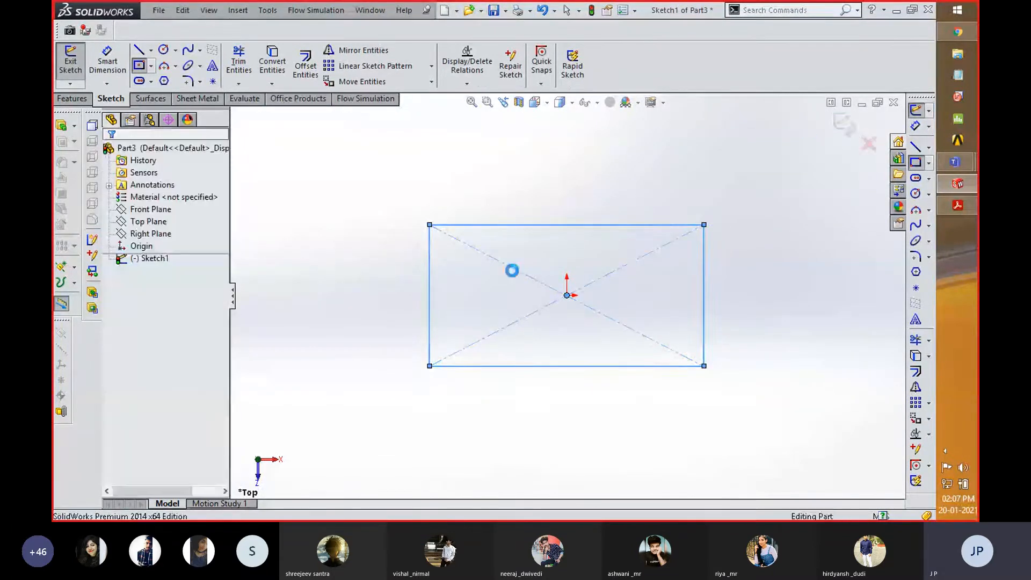
scroll(439, 372, up, 4)
middle_drag(589, 363, 510, 285)
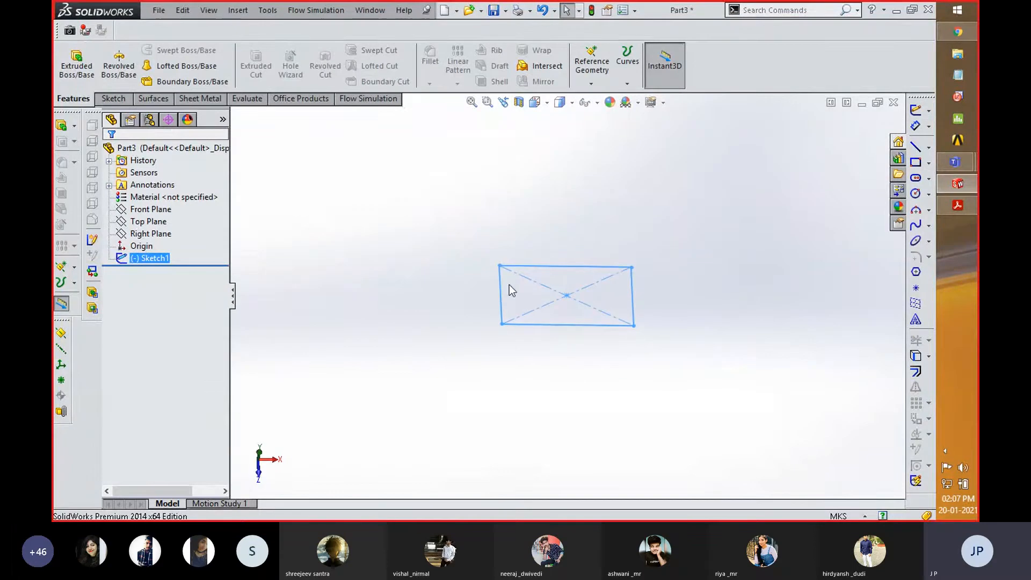
click(152, 222)
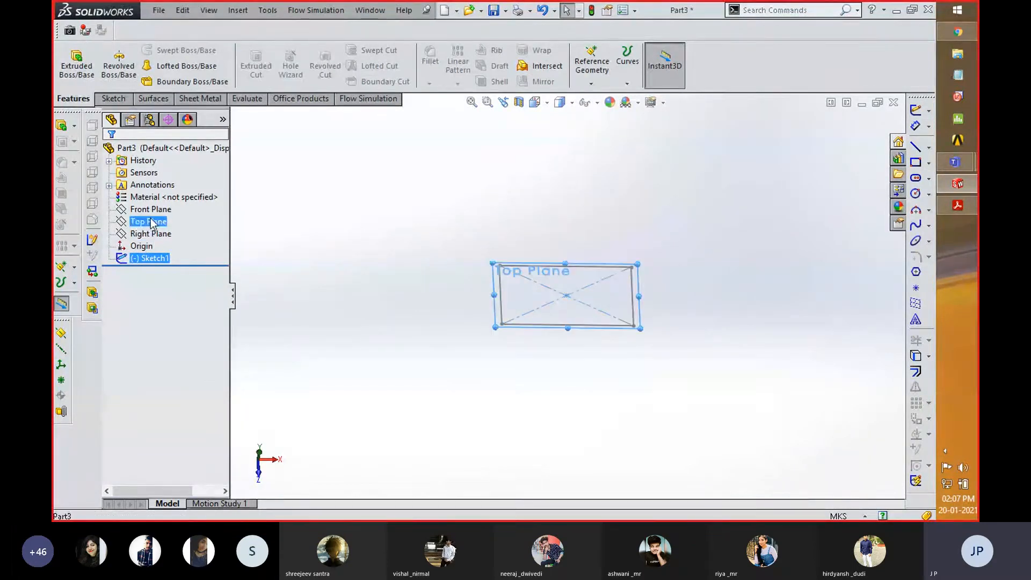
click(598, 85)
click(603, 96)
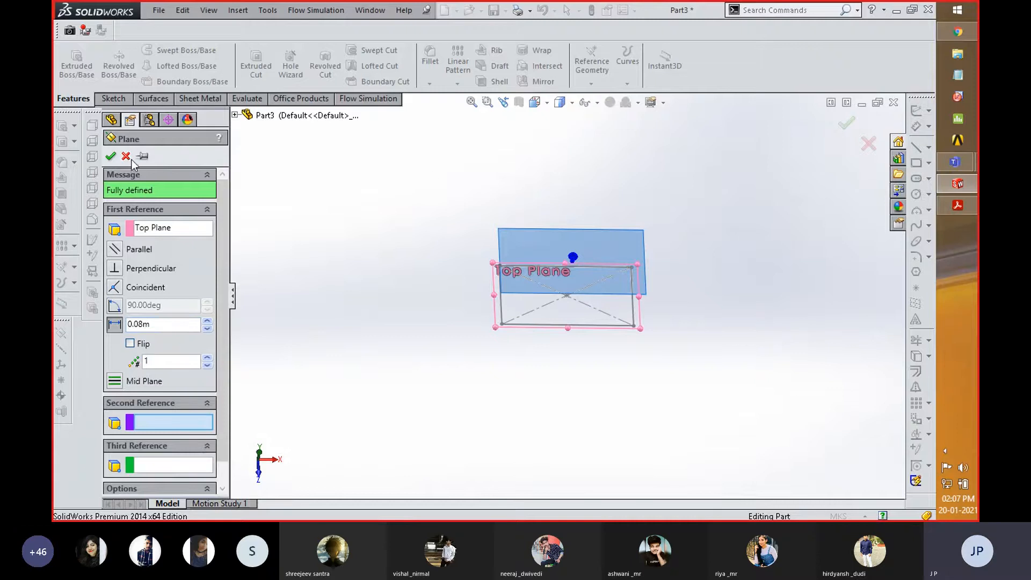
click(126, 156)
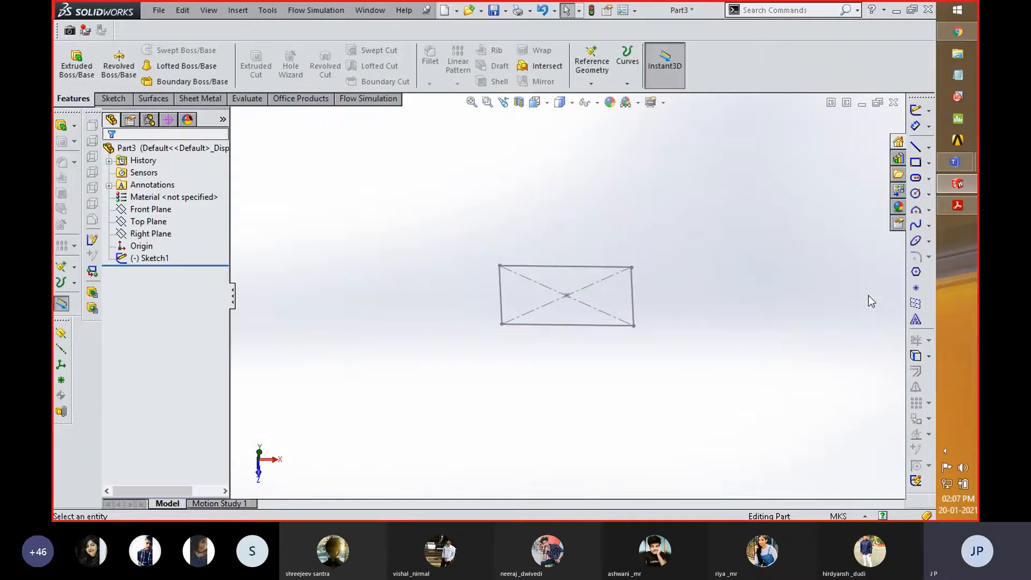
- Change the document's unit system to MMGS (millimeter, gram, second)
click(835, 516)
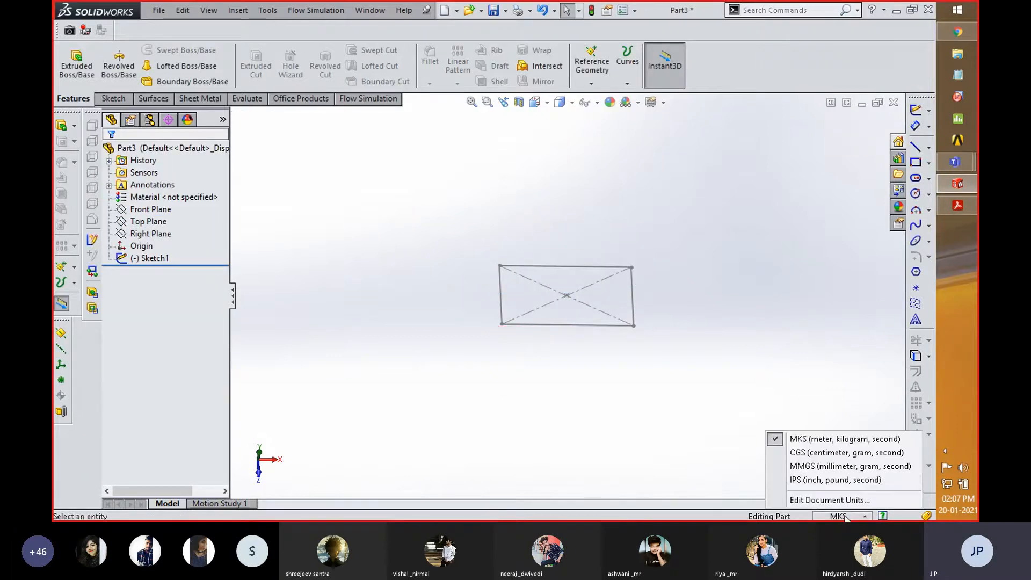
click(825, 466)
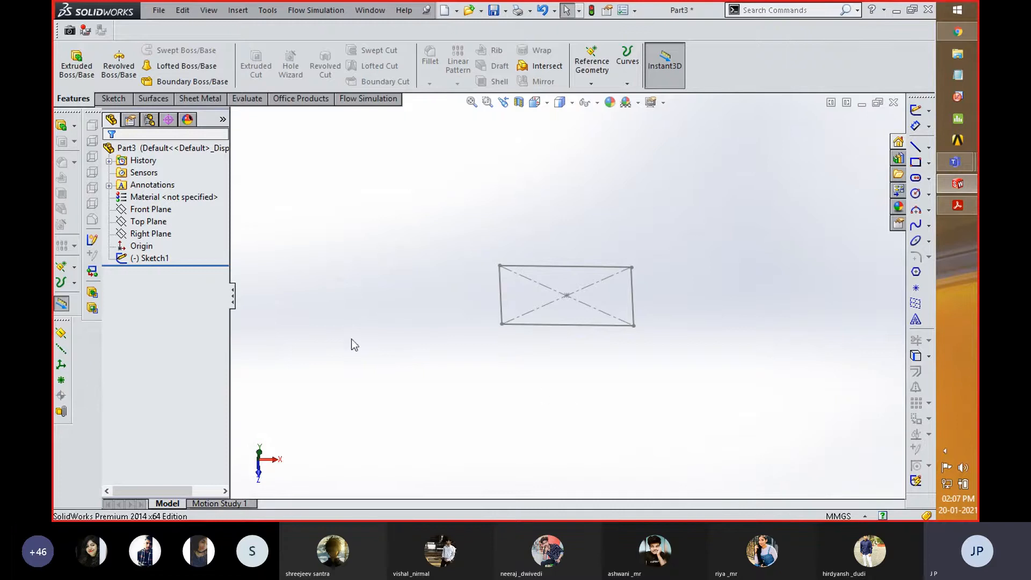
right_click(151, 265)
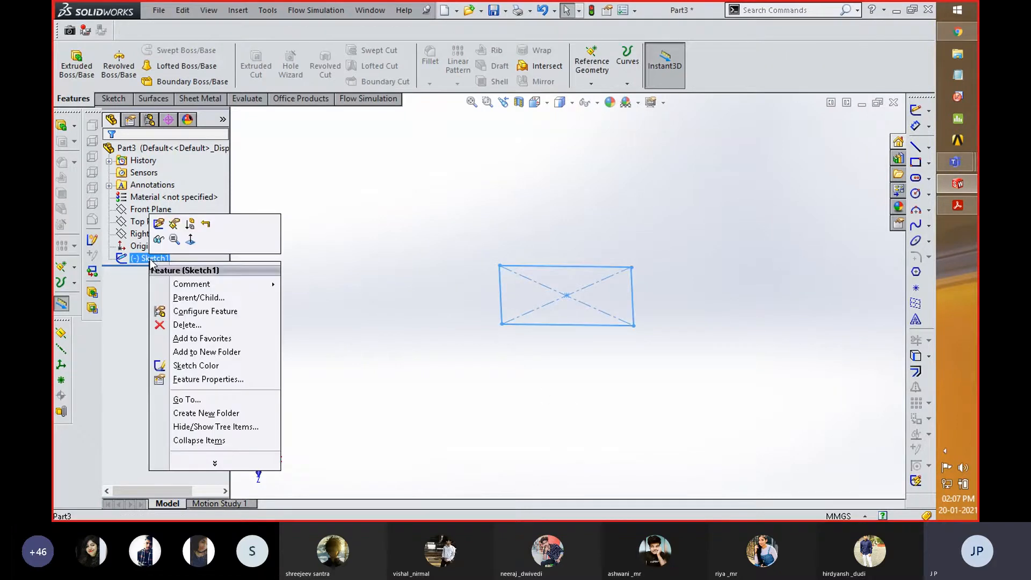
click(158, 224)
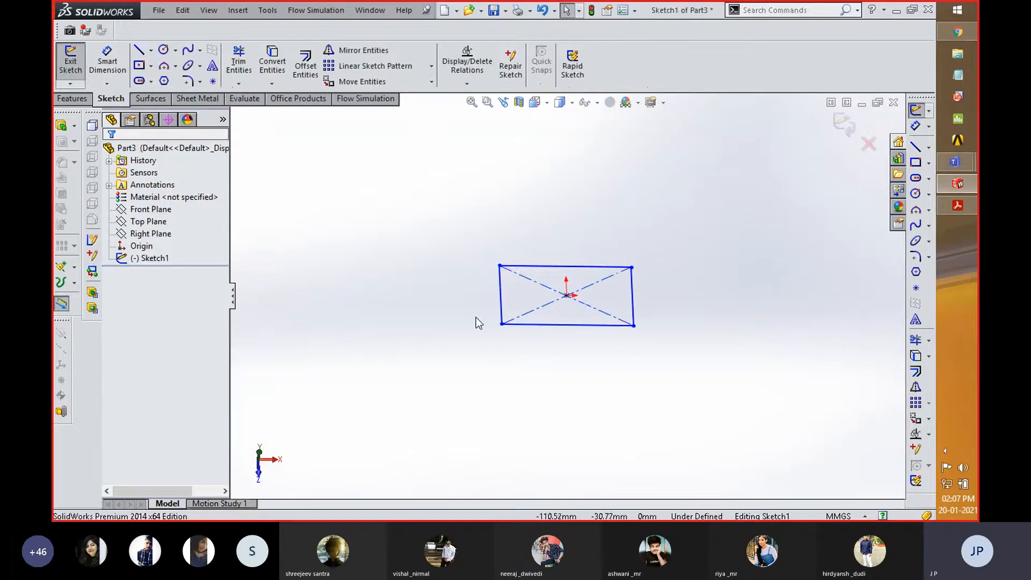
click(843, 126)
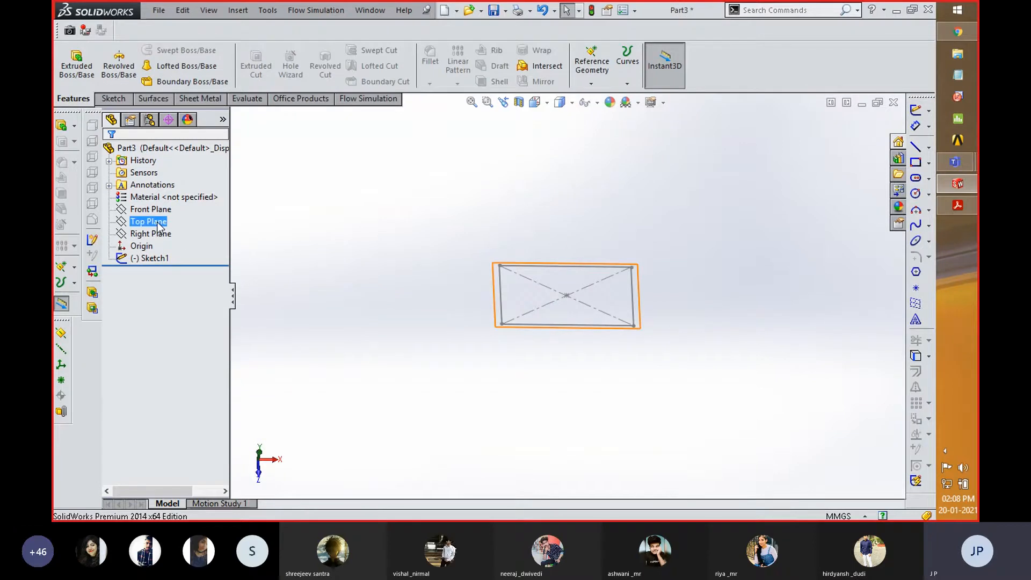
- Create a reference plane offset 160 mm above the Top Plane
middle_drag(515, 332, 479, 290)
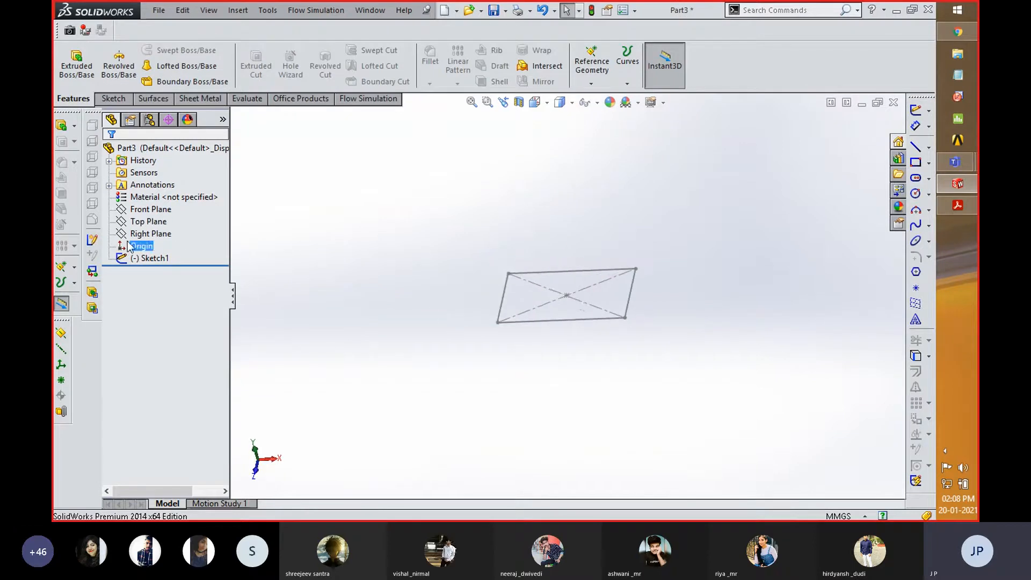
click(148, 260)
click(148, 222)
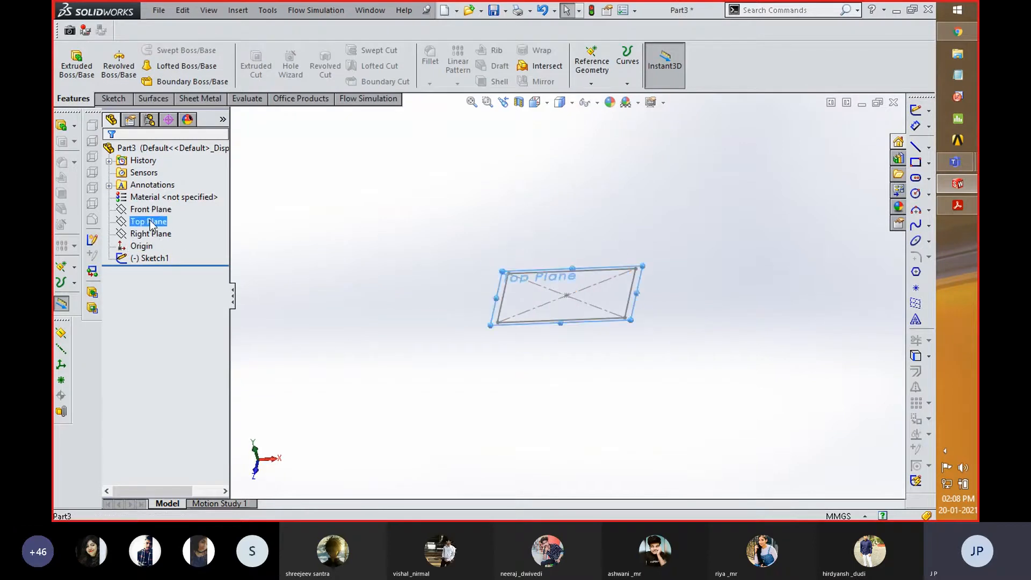
click(591, 84)
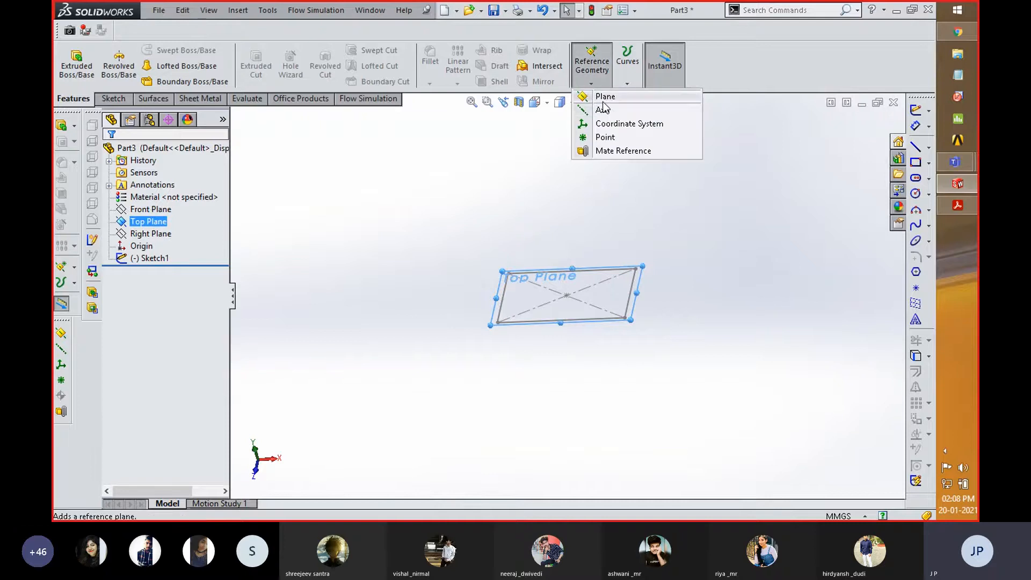
click(597, 96)
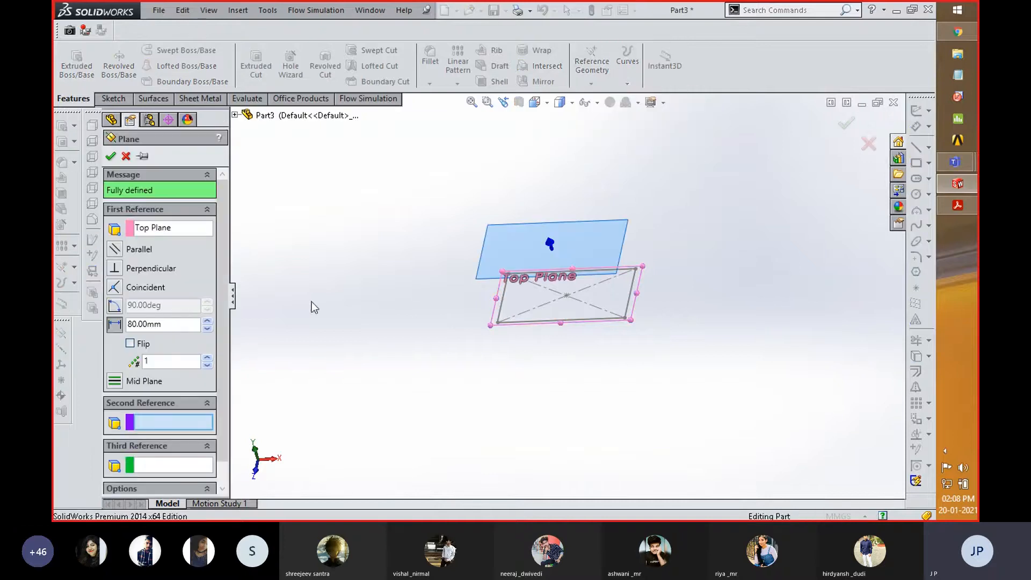
click(207, 321)
click(208, 321)
click(207, 322)
click(207, 321)
click(208, 322)
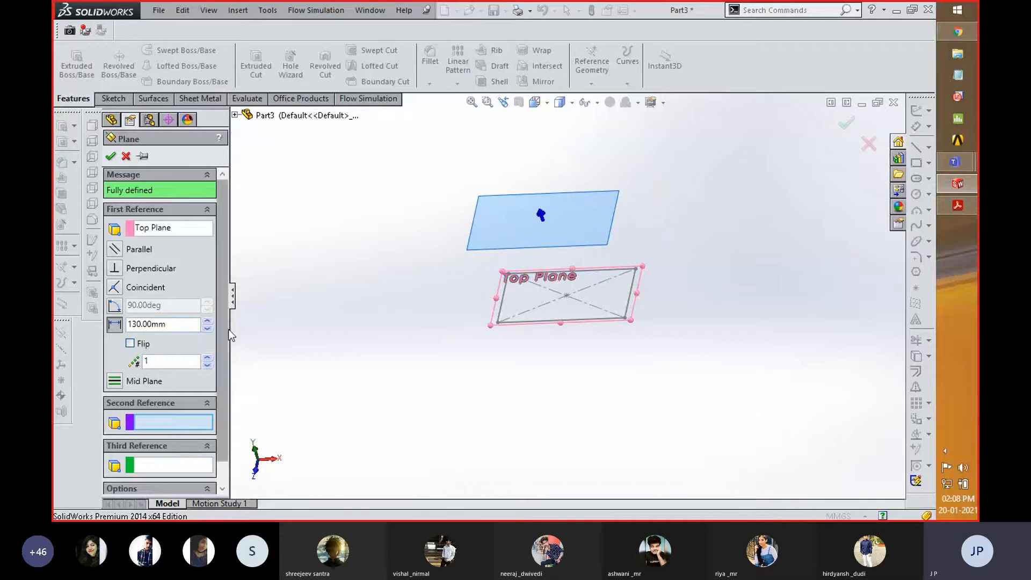
click(208, 321)
click(207, 322)
click(207, 321)
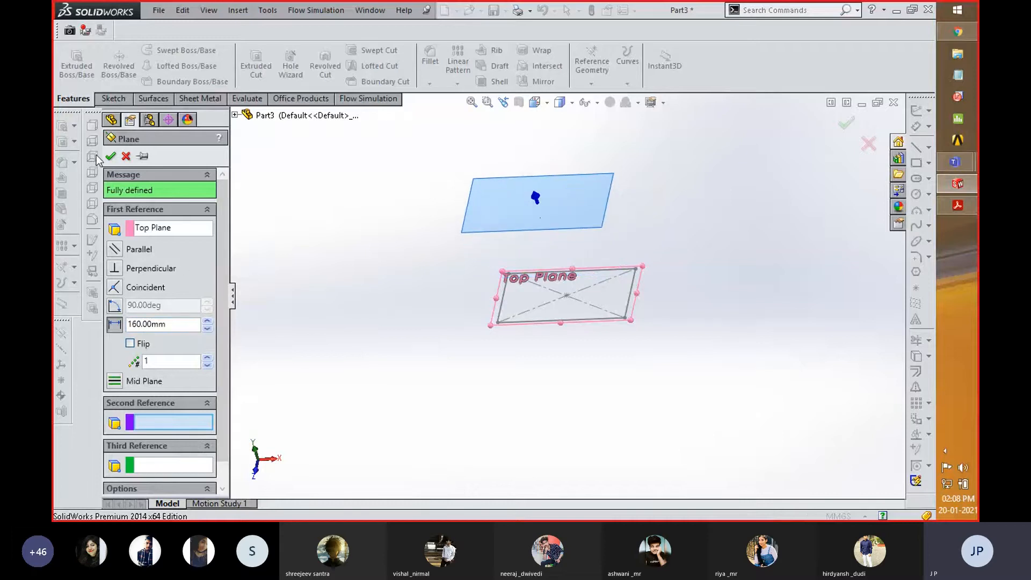
click(111, 157)
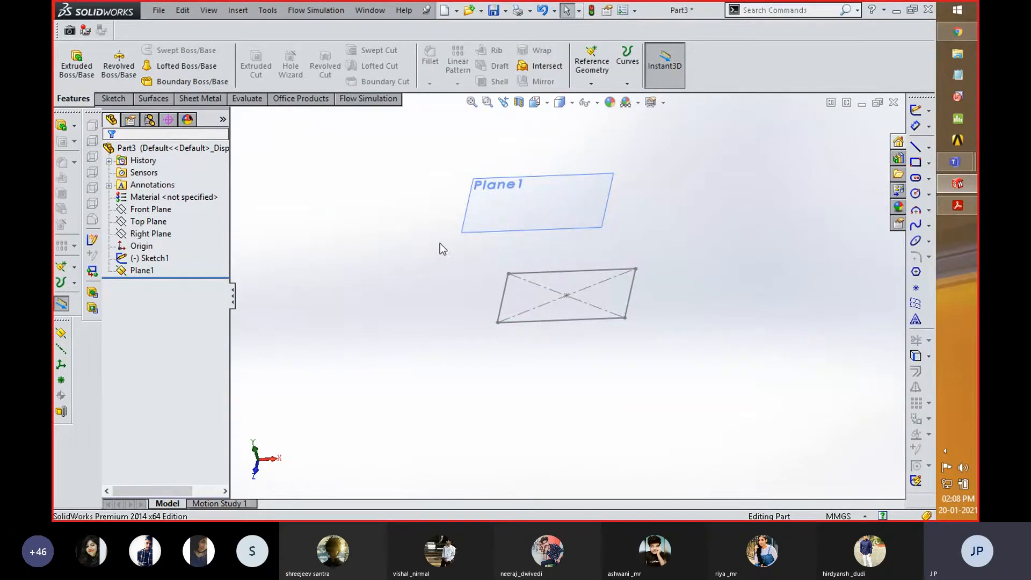
- Sketch a circle of about 24 mm radius centered on the origin on the new offset plane, and exit the sketch
click(490, 203)
right_click(490, 203)
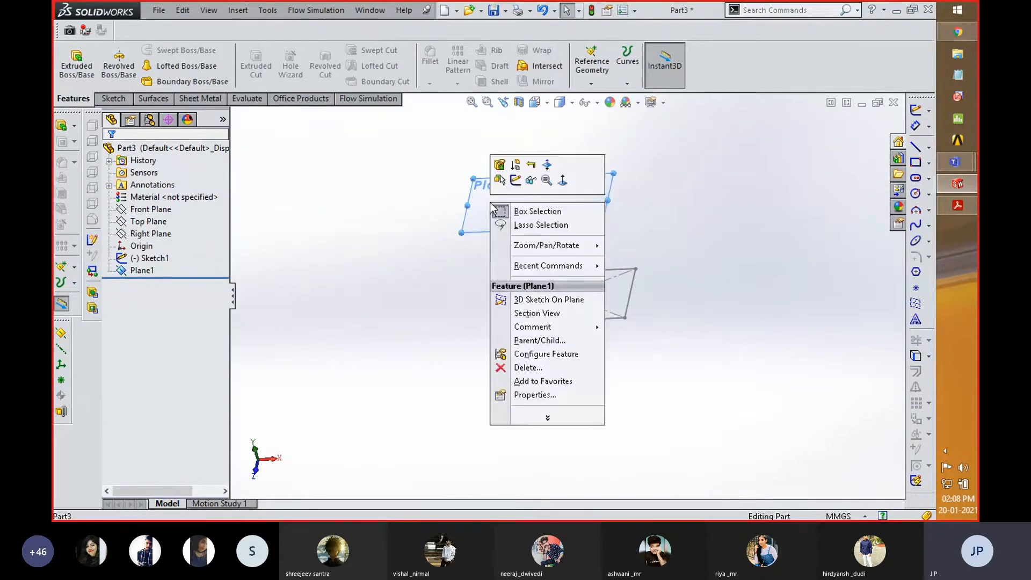
click(516, 182)
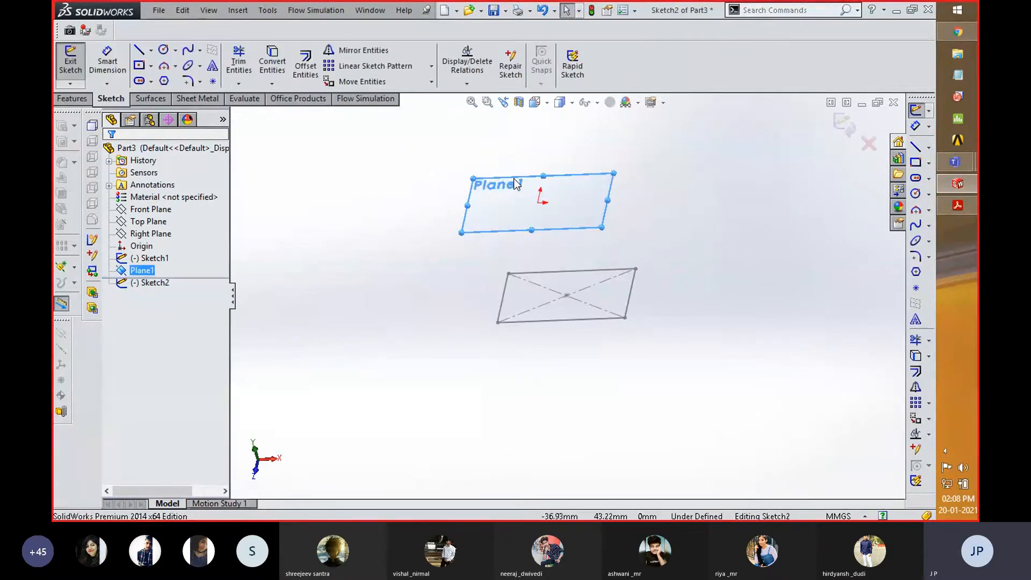
key(space)
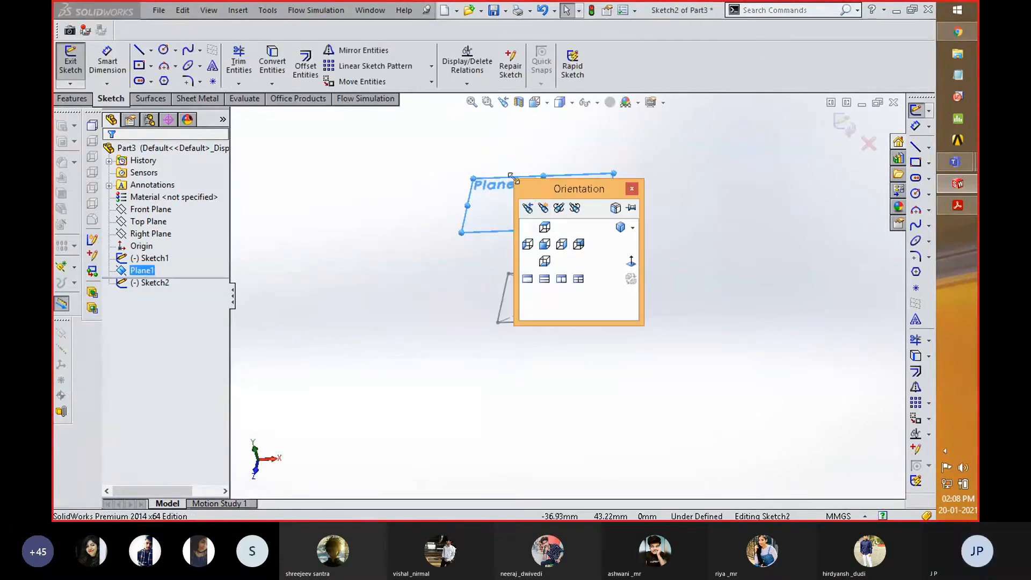
click(630, 263)
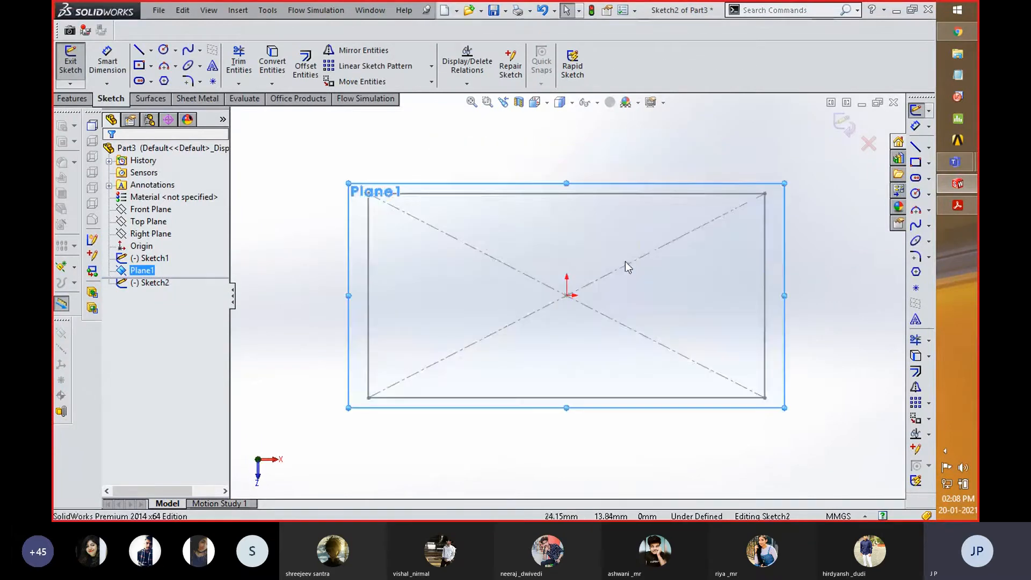
click(164, 49)
drag(568, 296, 610, 337)
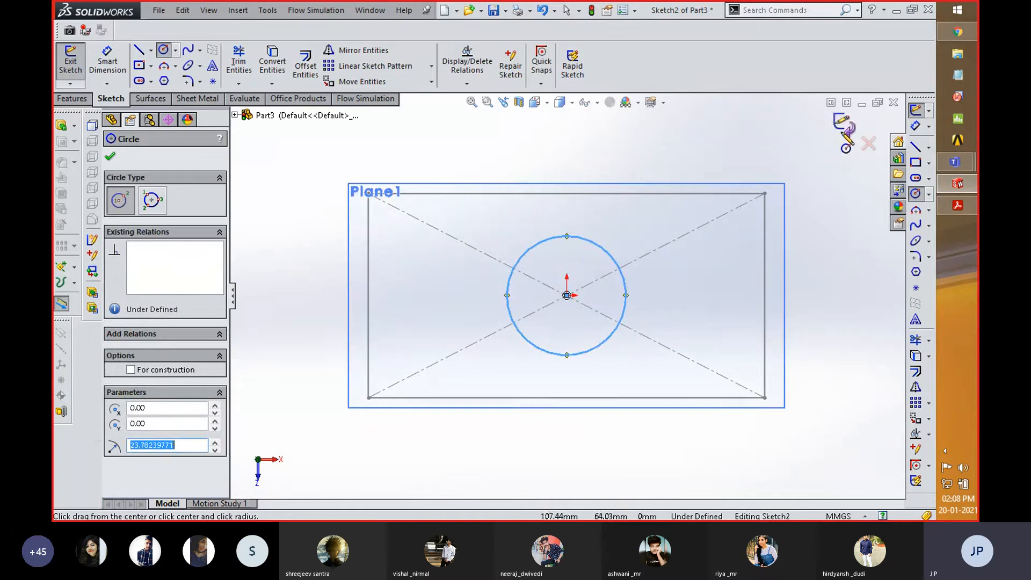
click(843, 131)
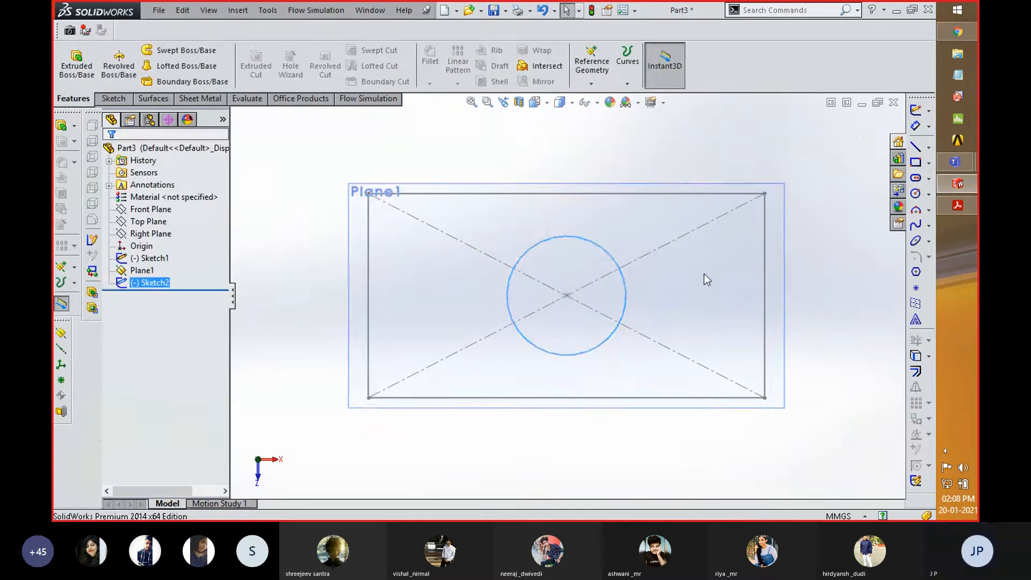
- Create a Lofted Boss/Base between the circle sketch on the offset plane and the rectangle sketch on the Top Plane
scroll(704, 274, up, 3)
mouse_move(718, 405)
middle_down()
mouse_move(723, 341)
mouse_move(697, 284)
middle_up()
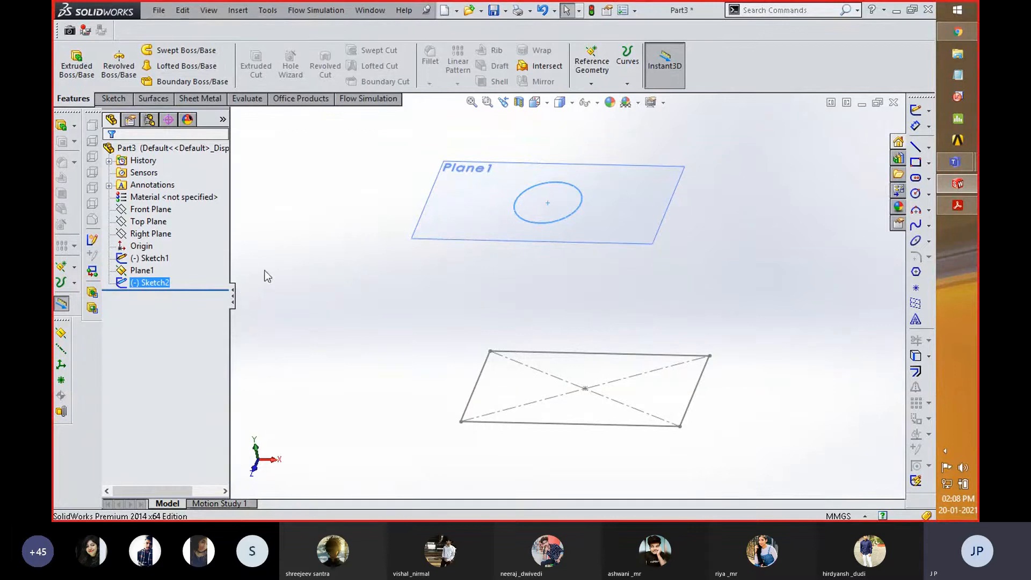
ctrl+click(153, 258)
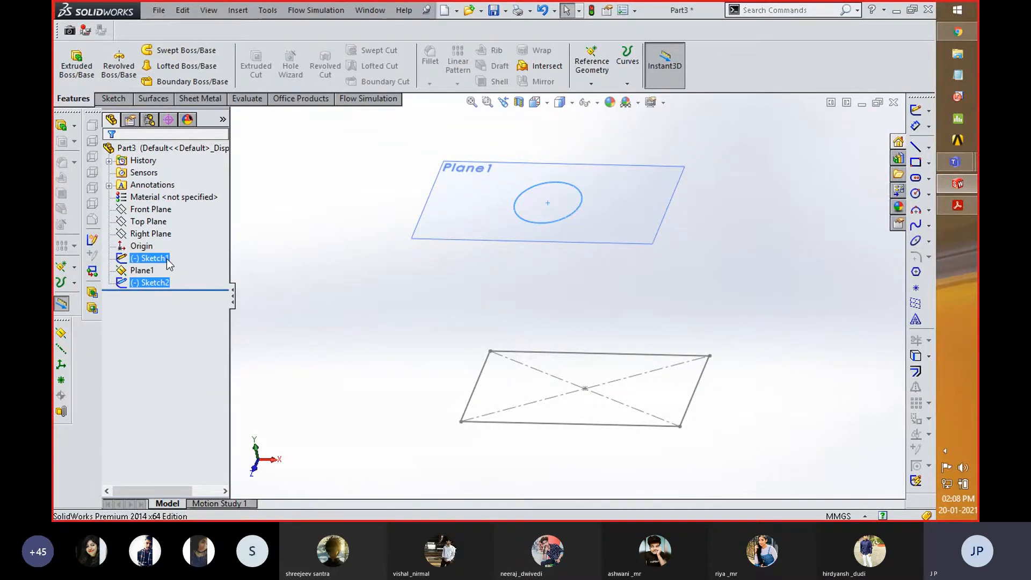
click(182, 65)
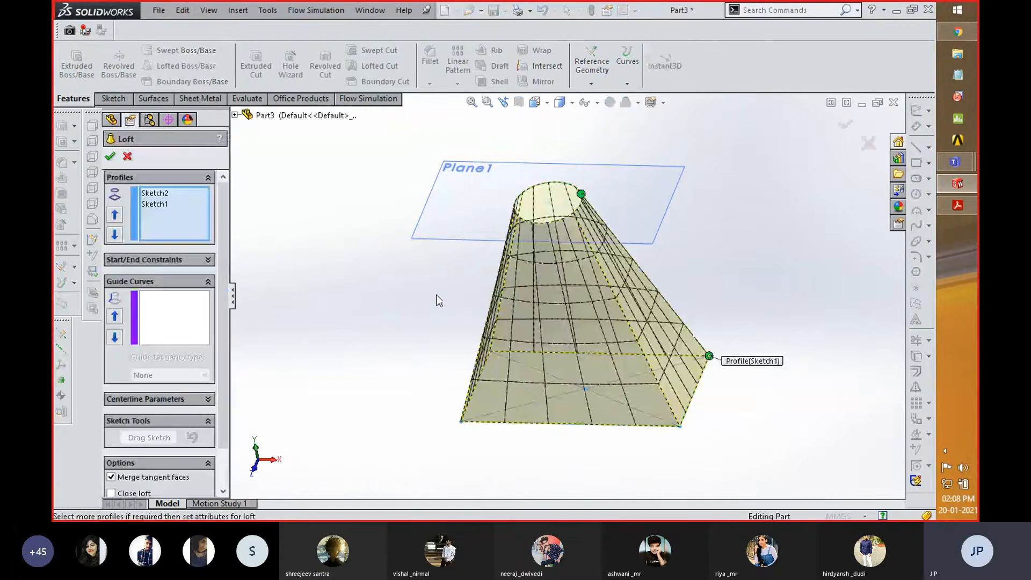
middle_drag(431, 279, 445, 262)
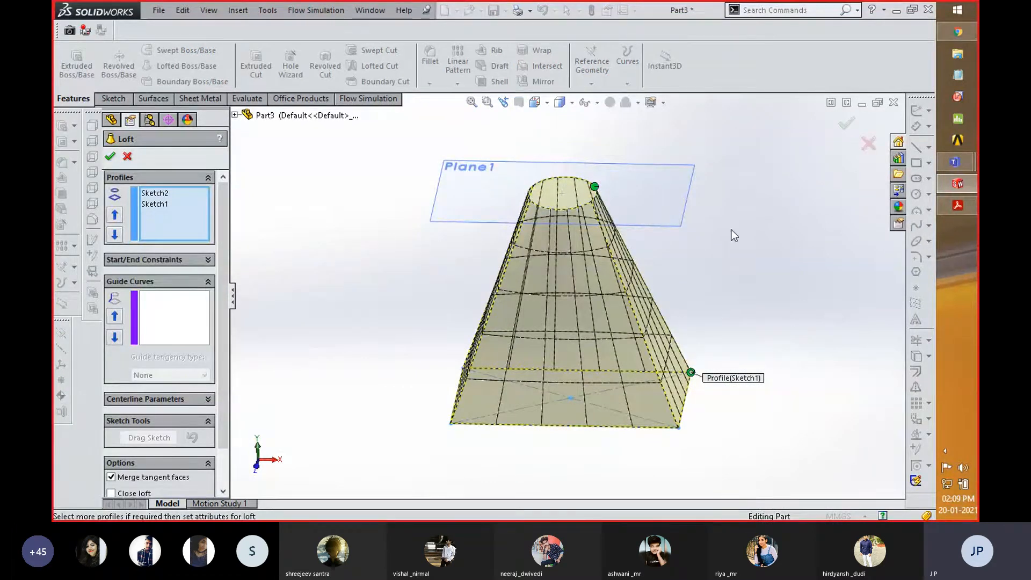
key(Return)
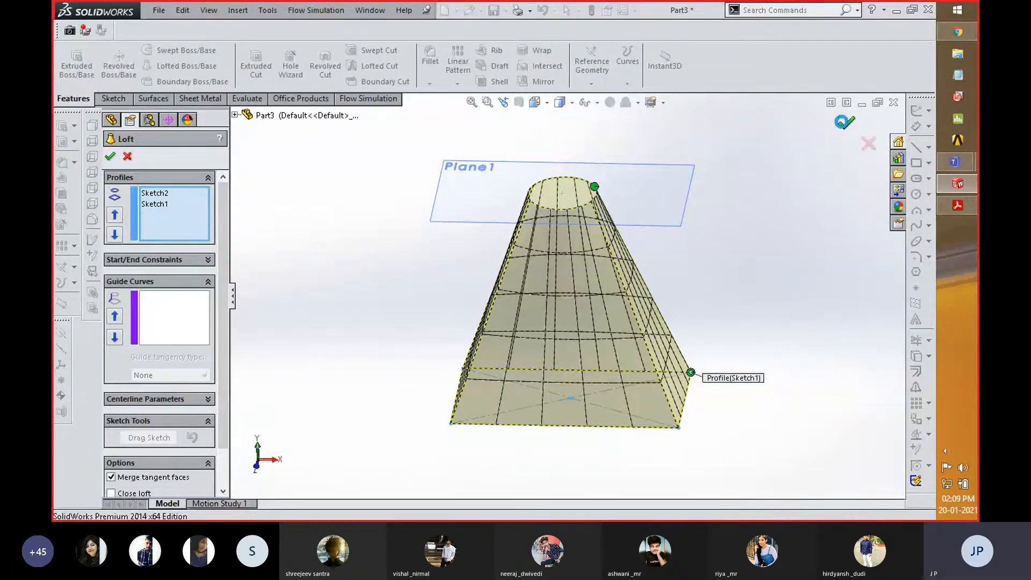
click(763, 344)
- Delete the loft feature while keeping its rectangle and circle profile sketches
middle_drag(758, 361, 720, 328)
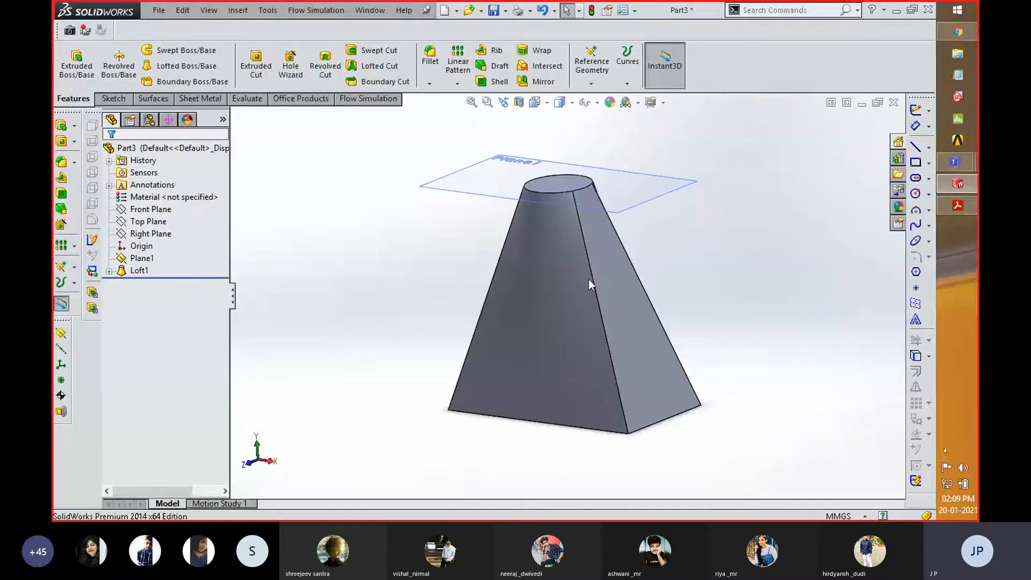
click(109, 272)
click(135, 271)
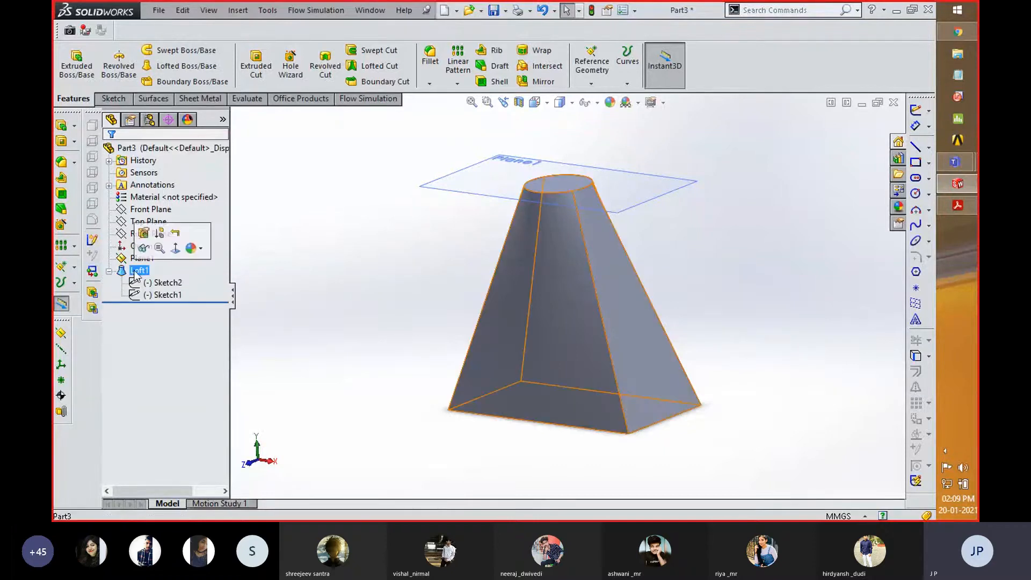
key(Delete)
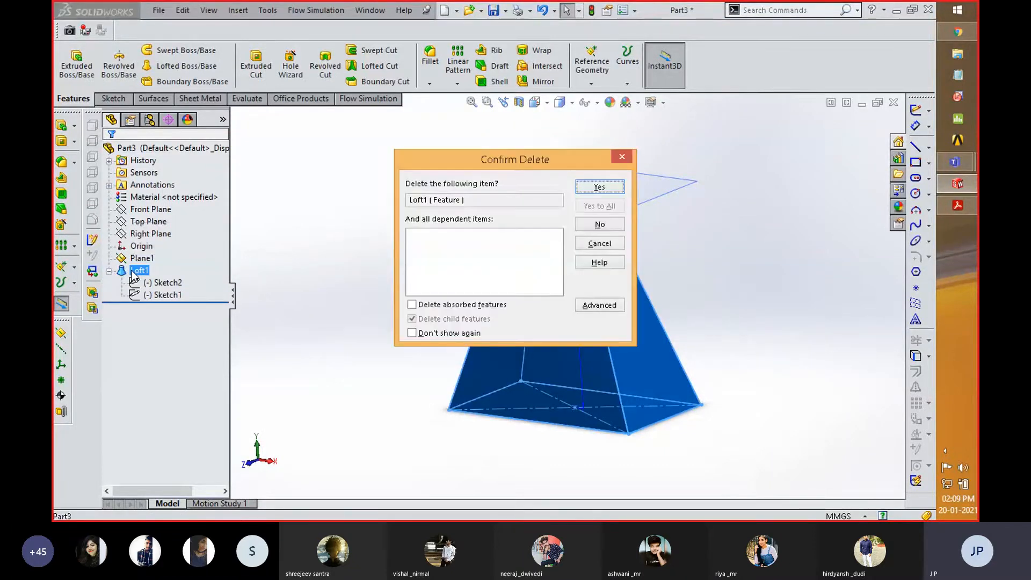
click(599, 186)
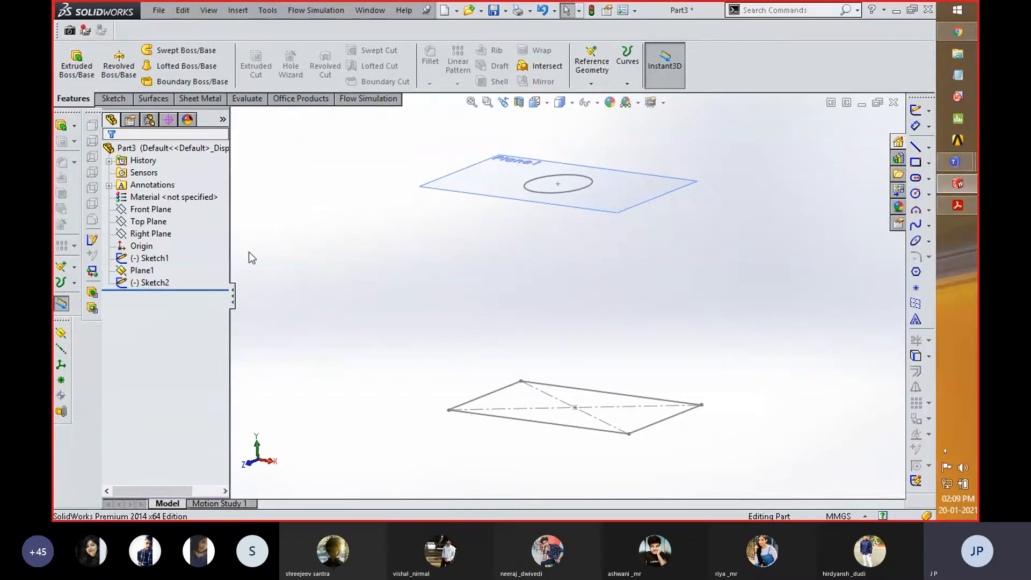
- Start a new sketch on the Front Plane and orient the view normal to it
click(158, 225)
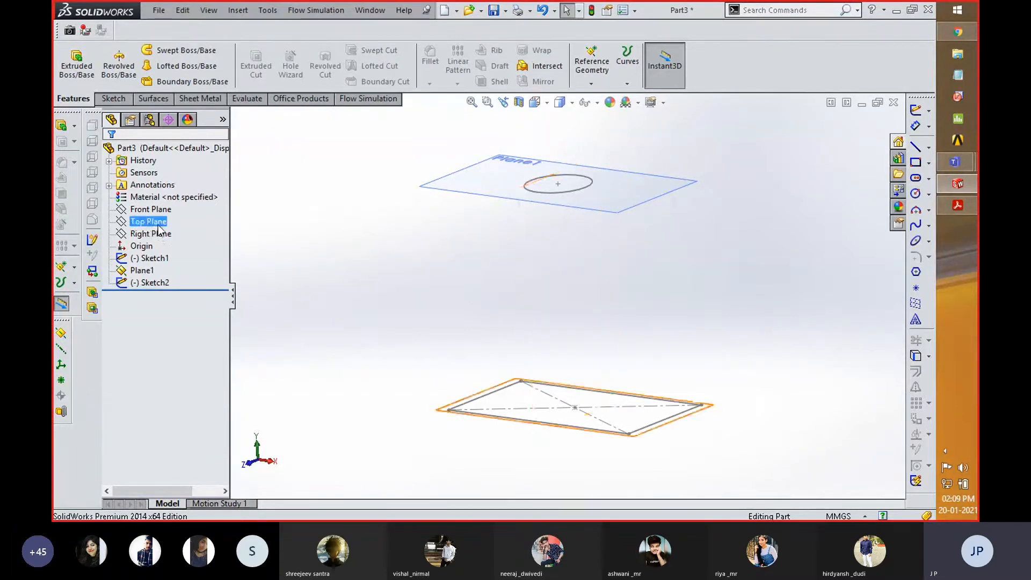
click(157, 234)
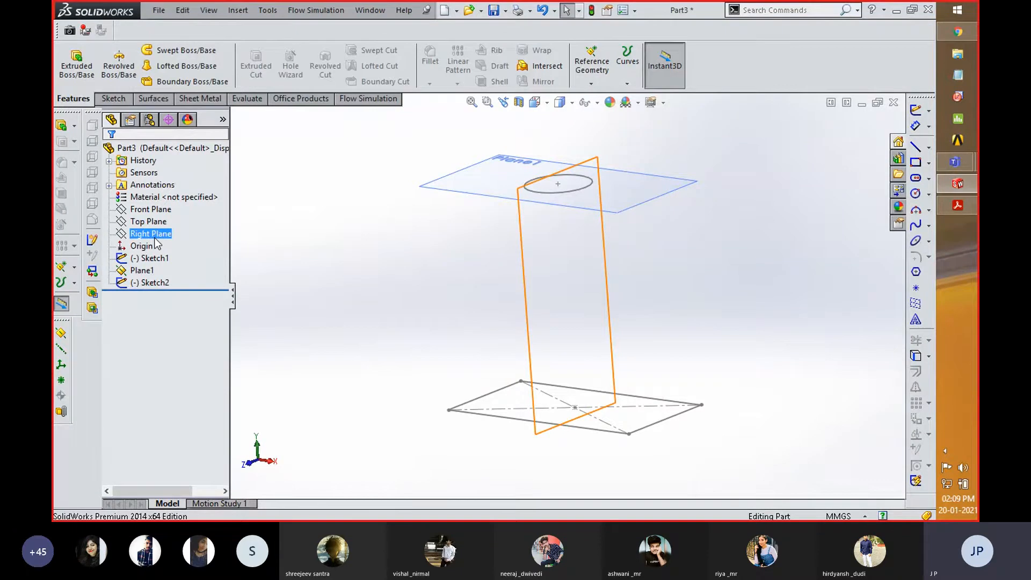
click(156, 222)
click(156, 211)
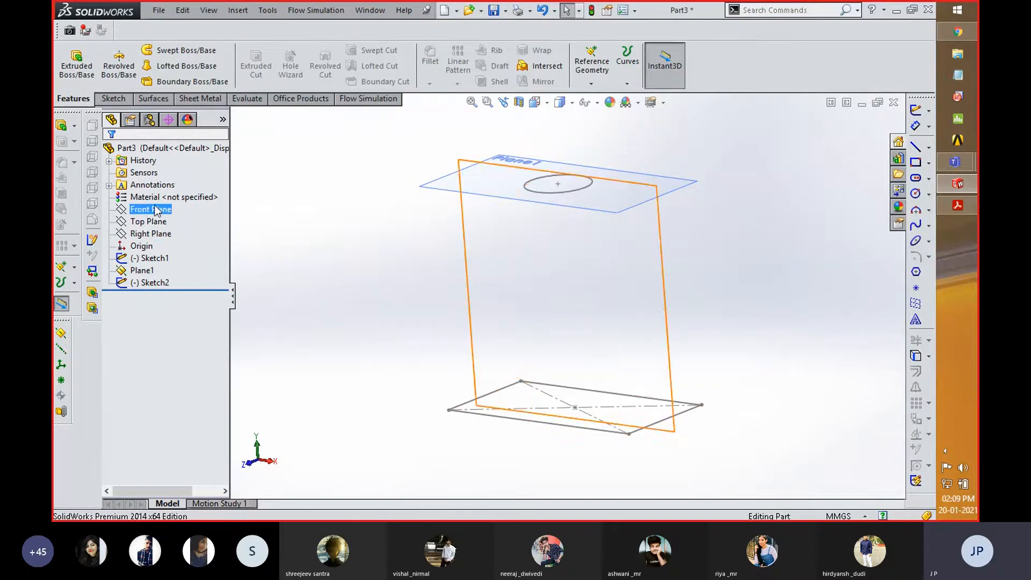
click(156, 210)
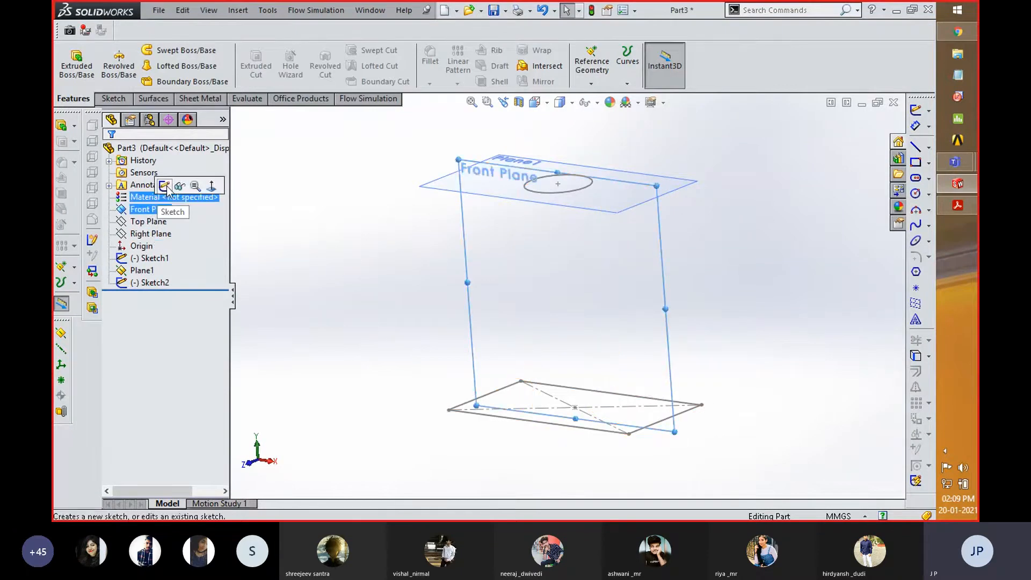
click(164, 186)
key(space)
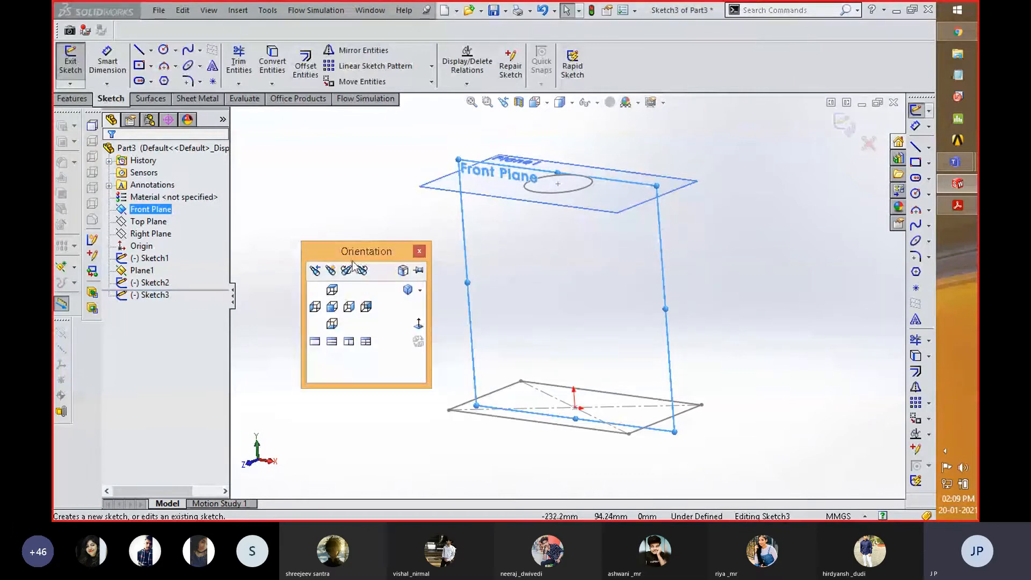
click(419, 322)
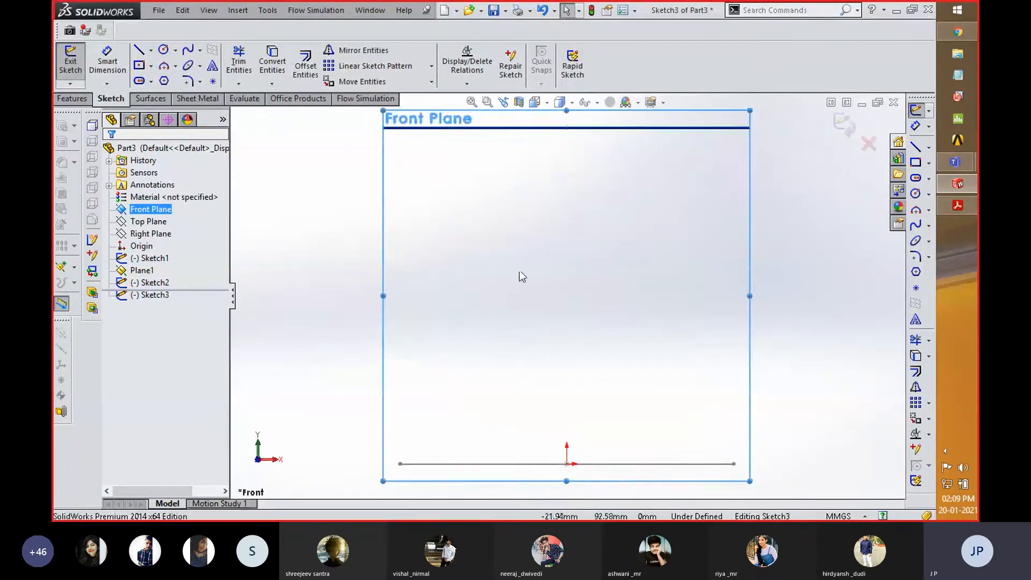
- Draw a two-point spline from the circle's center down to the origin, bow it toward negative X, and exit the sketch
click(188, 50)
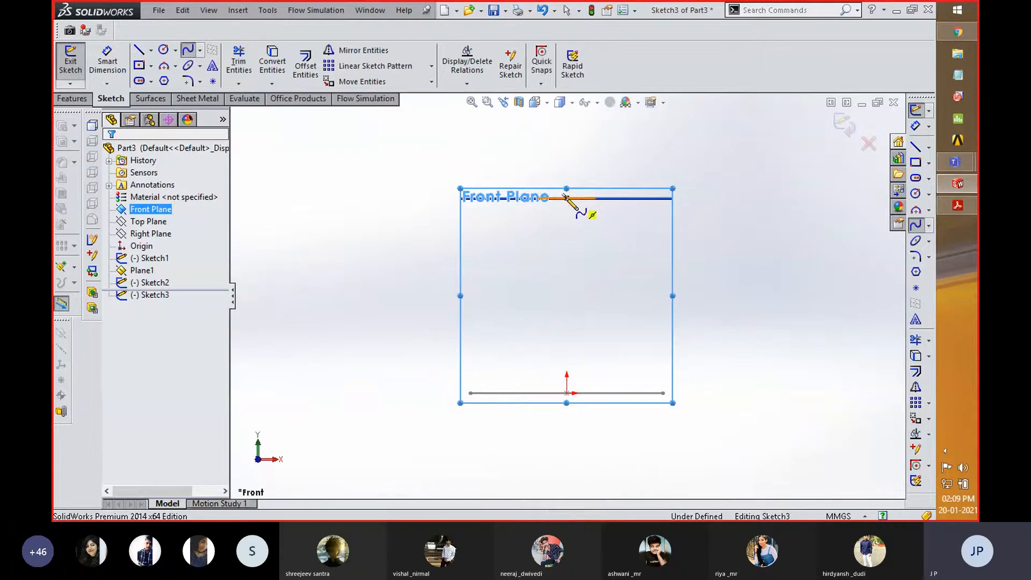
click(567, 197)
click(567, 393)
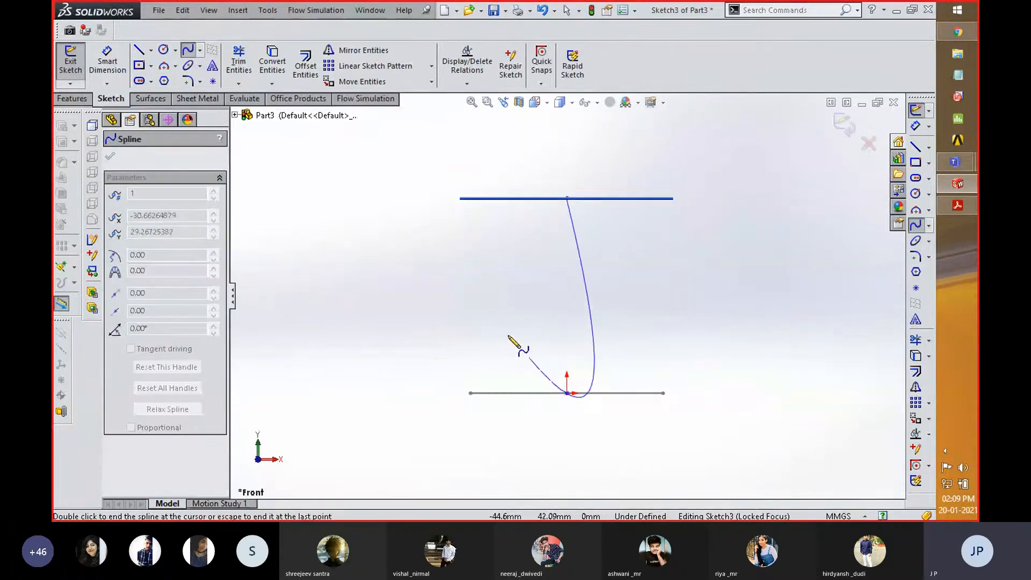
right_click(509, 334)
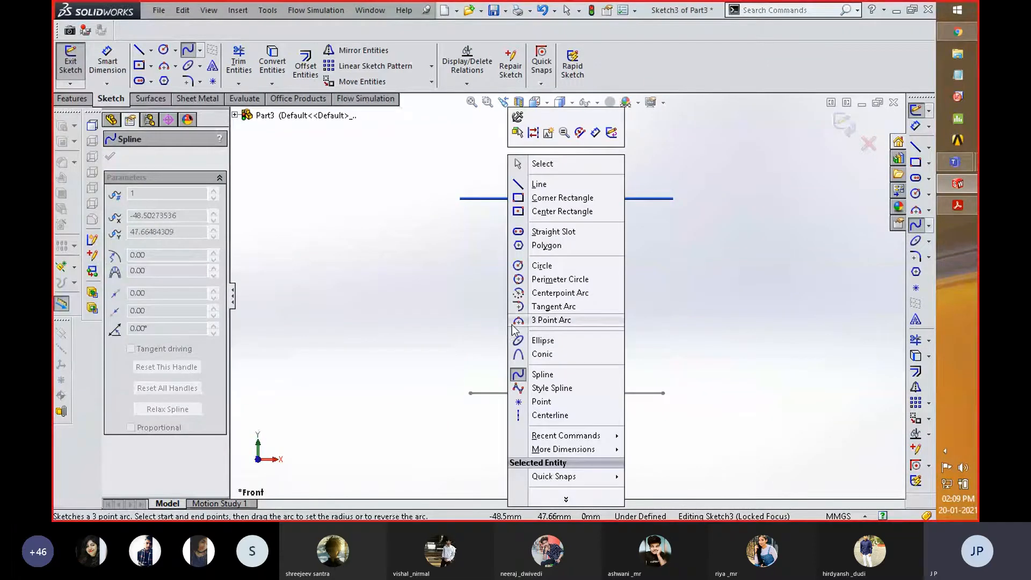
right_click(520, 237)
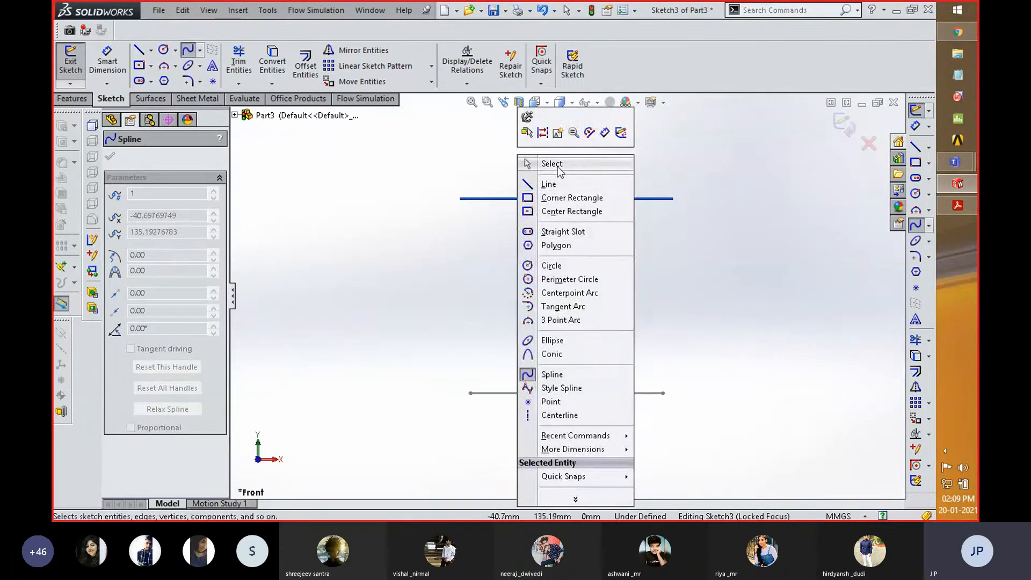
click(553, 164)
click(566, 393)
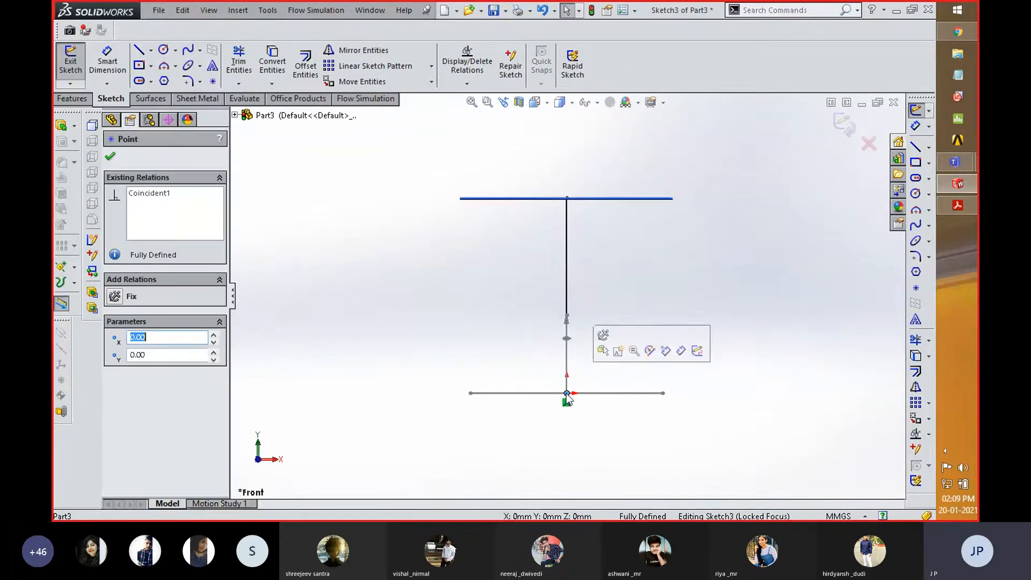
drag(569, 320, 543, 318)
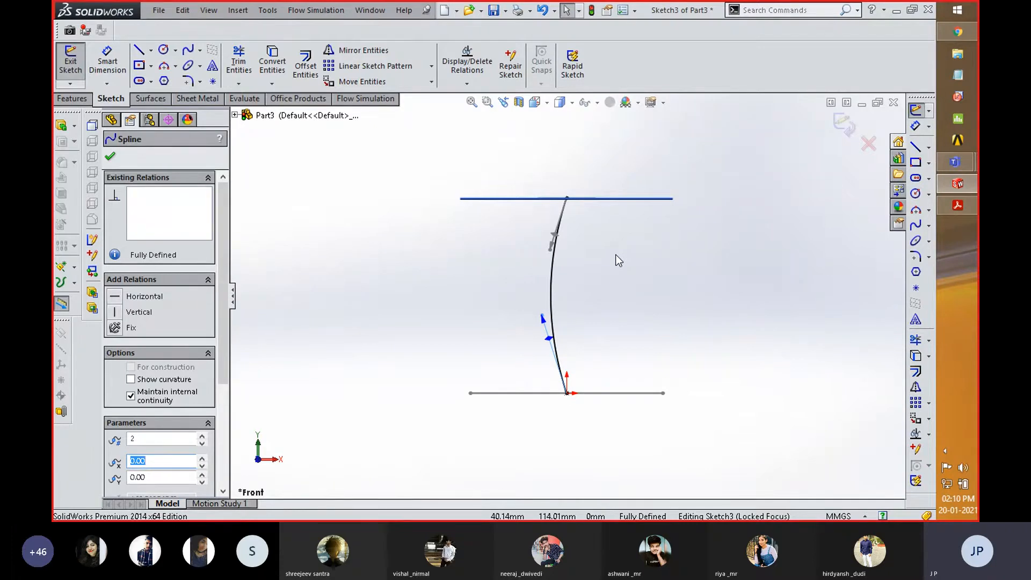
click(842, 127)
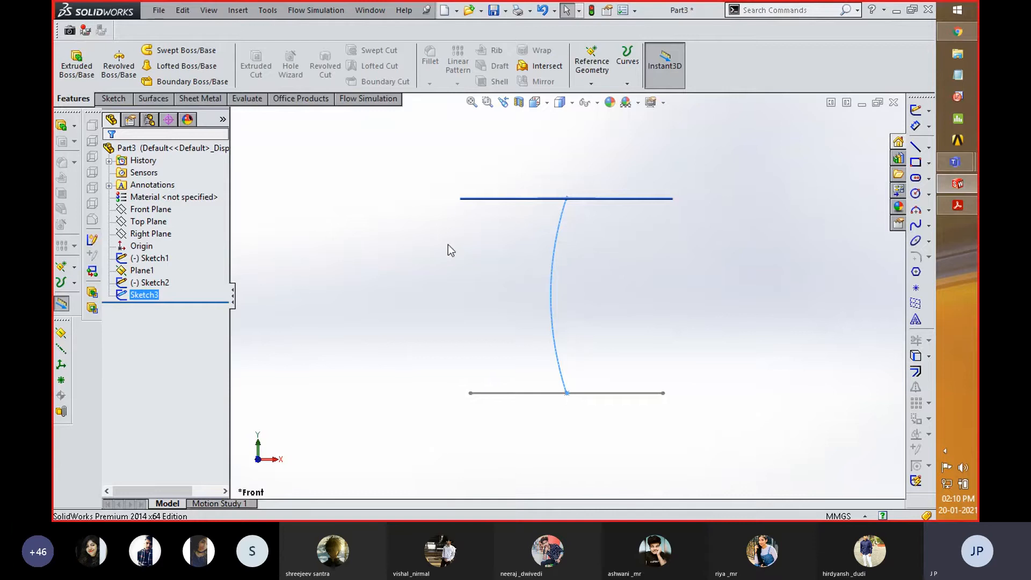
- Start a Lofted Boss/Base with the circle sketch and the rectangle sketch as profiles
middle_drag(454, 208, 426, 258)
click(424, 253)
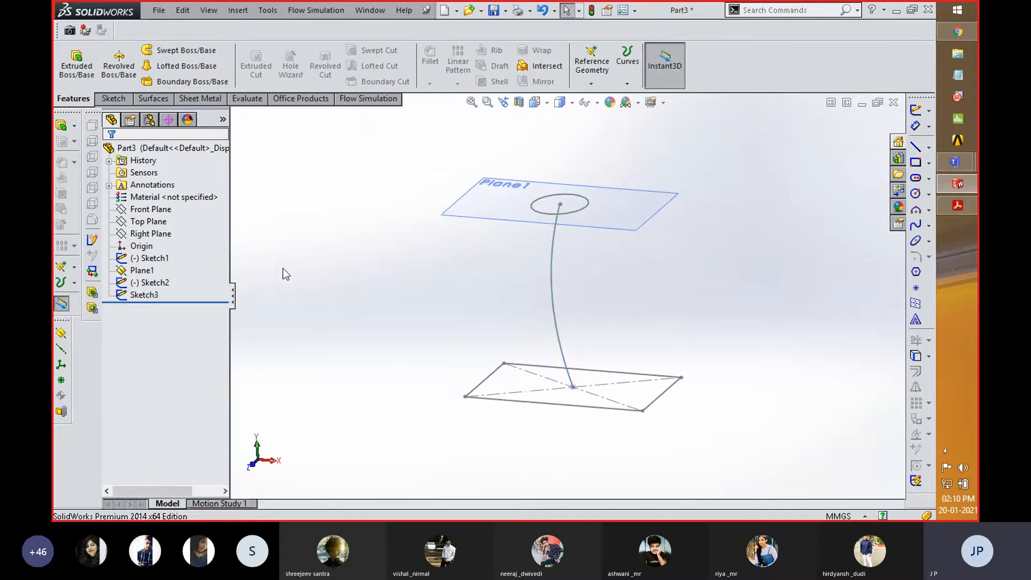
click(150, 284)
click(148, 298)
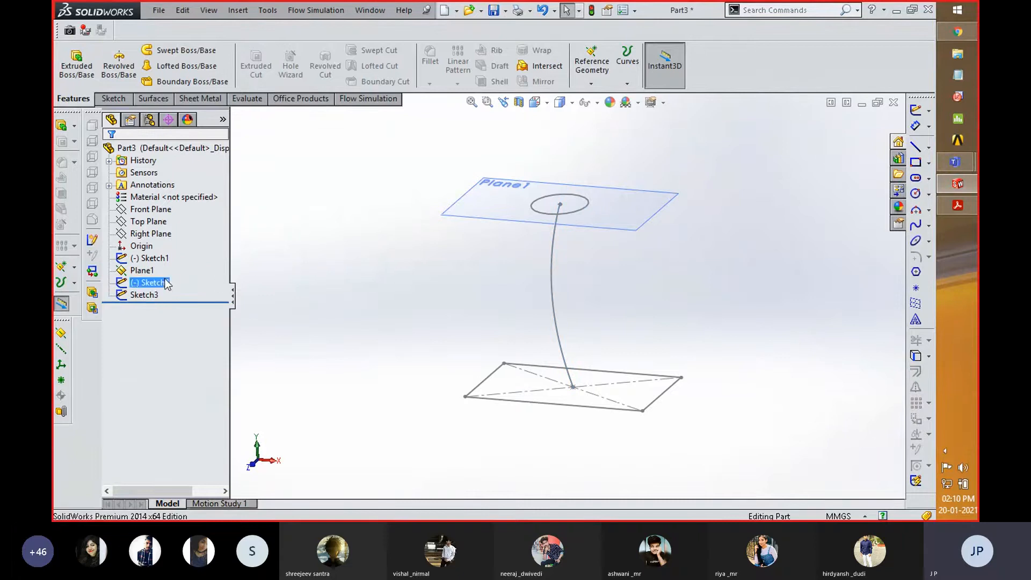
click(149, 274)
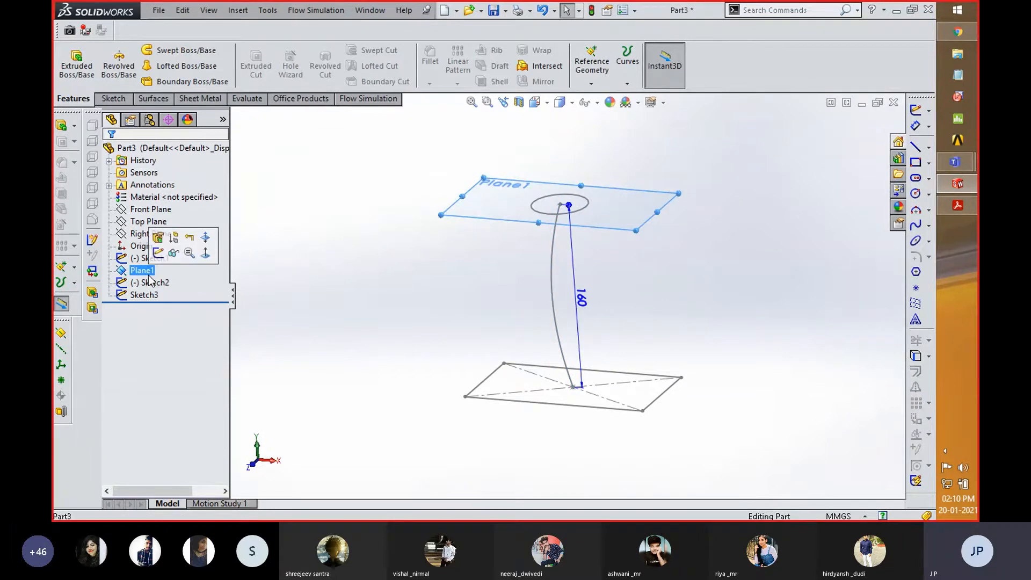
ctrl+click(153, 283)
ctrl+click(143, 271)
ctrl+click(159, 259)
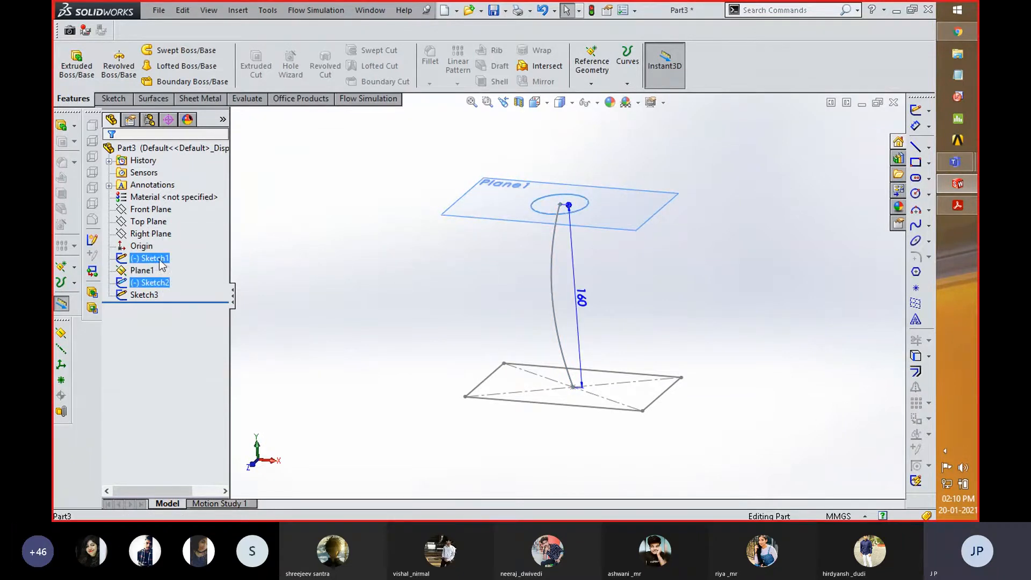
click(194, 62)
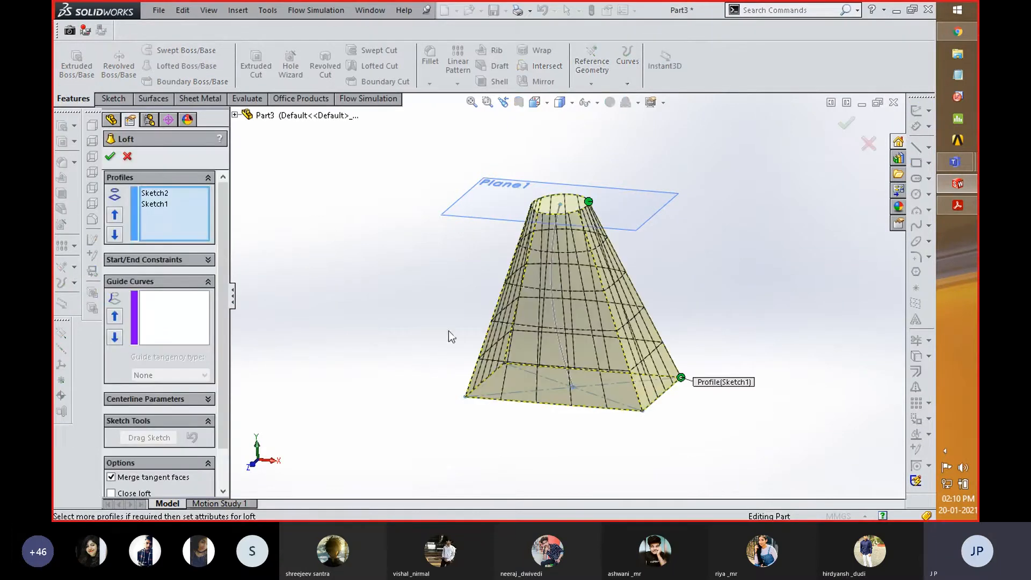
- Assign the curved spline sketch as the loft's centerline and accept the feature
middle_drag(448, 288, 439, 323)
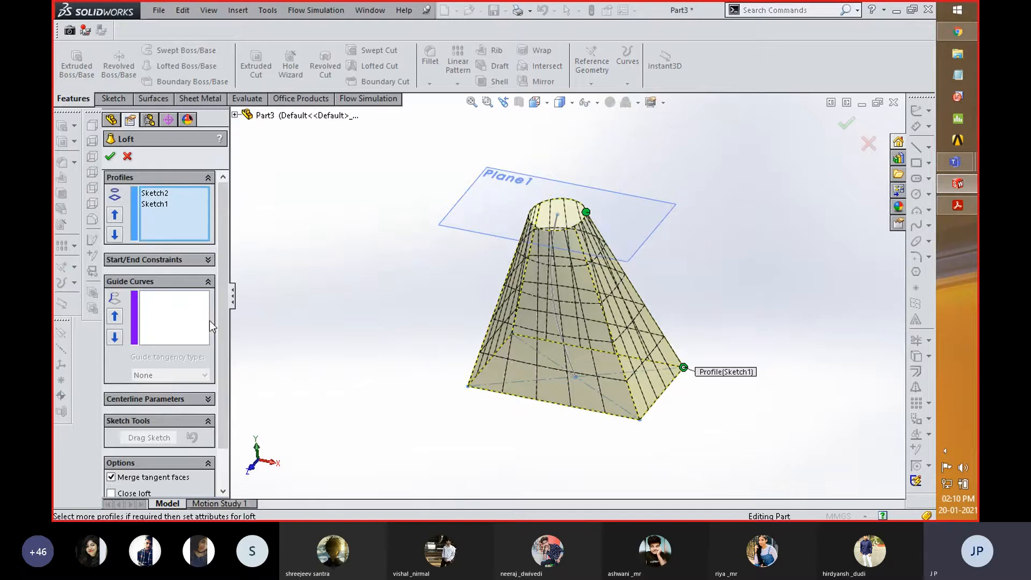
click(208, 399)
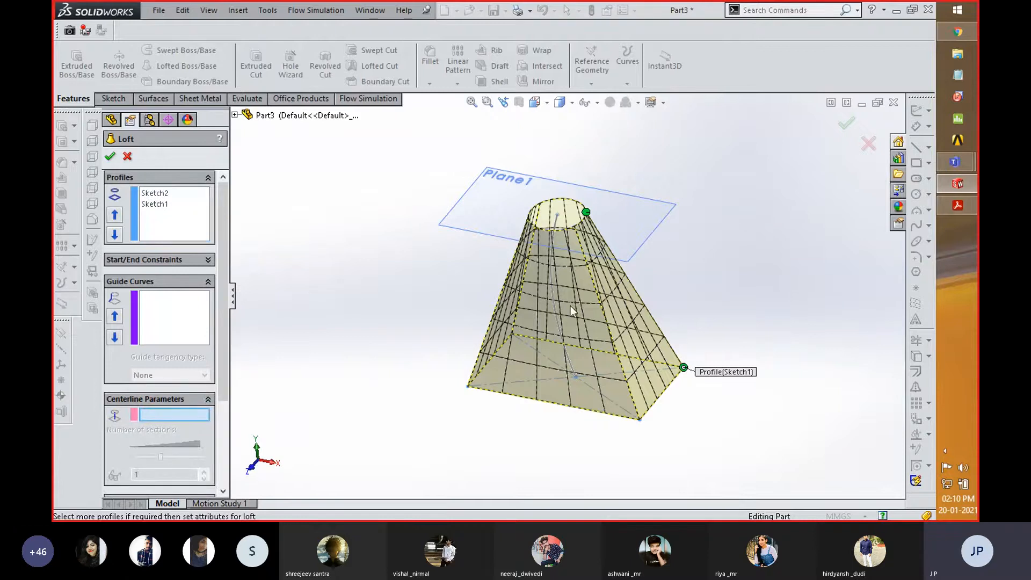
click(553, 301)
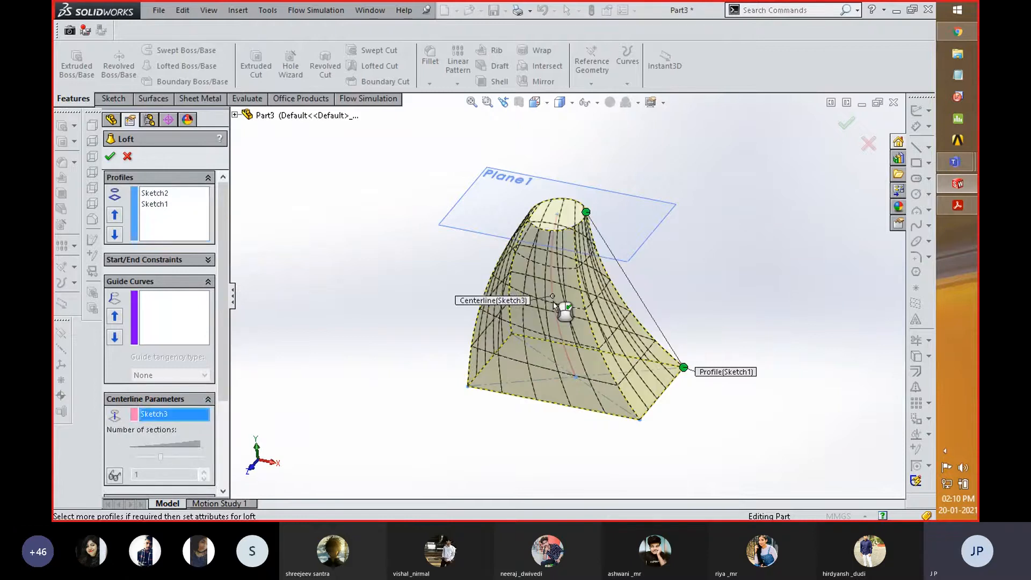
middle_drag(415, 311, 435, 276)
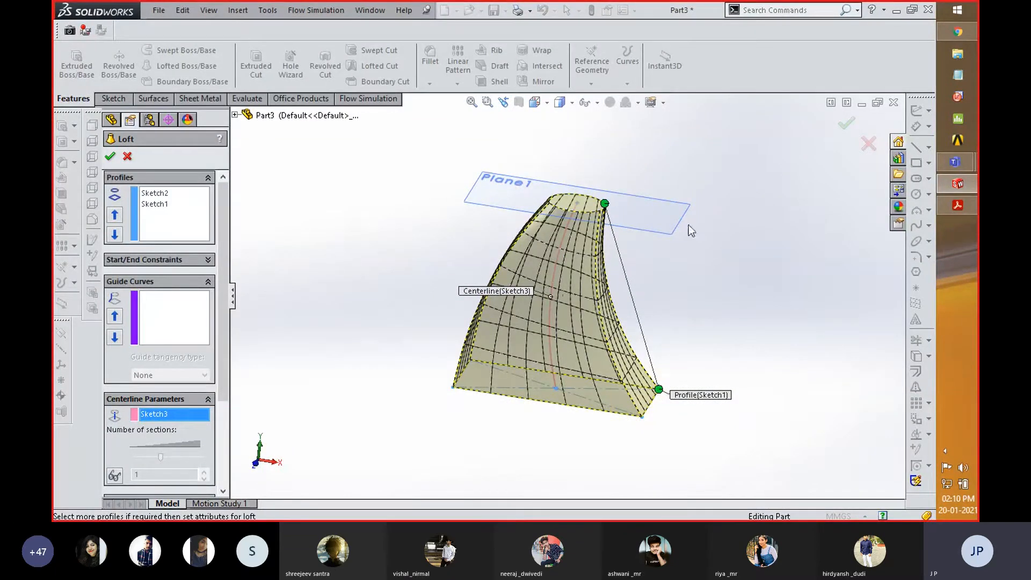
click(845, 127)
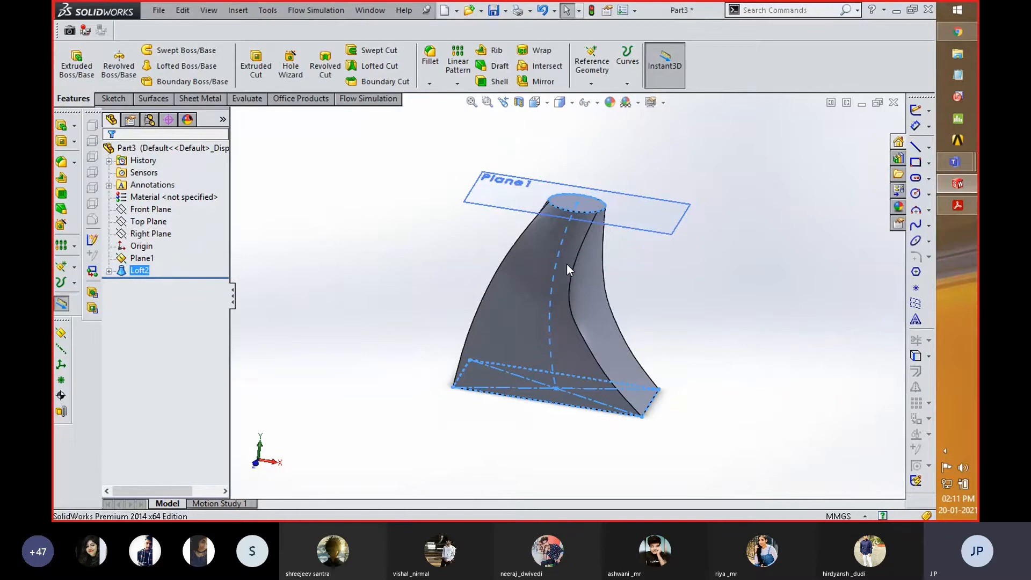
- Delete the centerline loft feature while keeping its three sketches
click(109, 271)
click(141, 270)
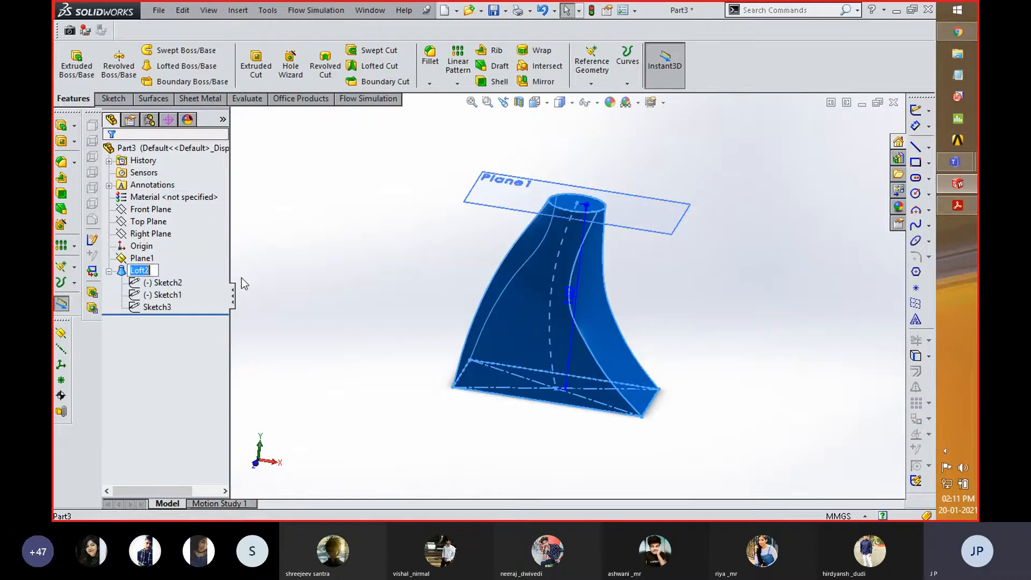
key(Escape)
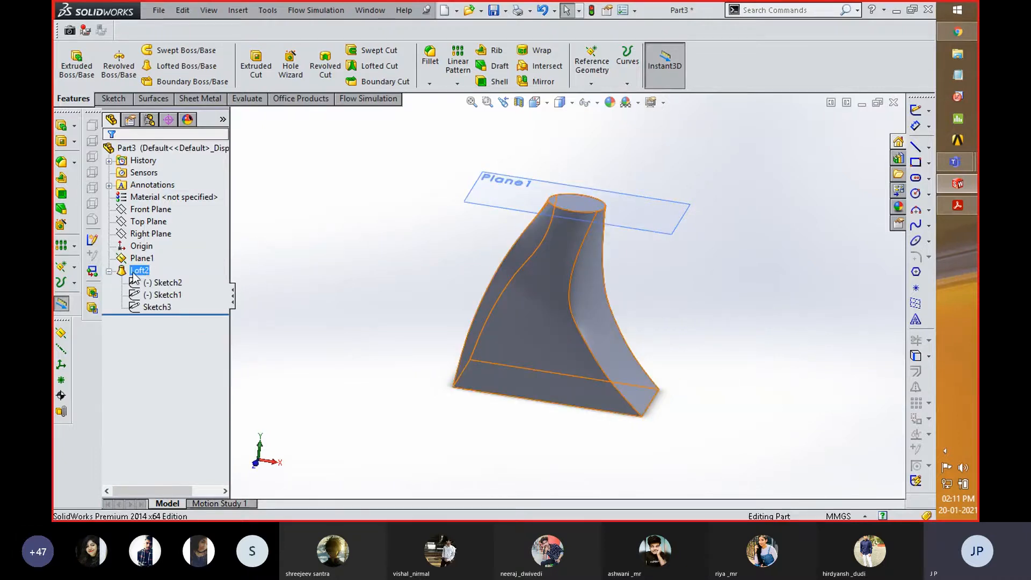
key(Delete)
click(600, 186)
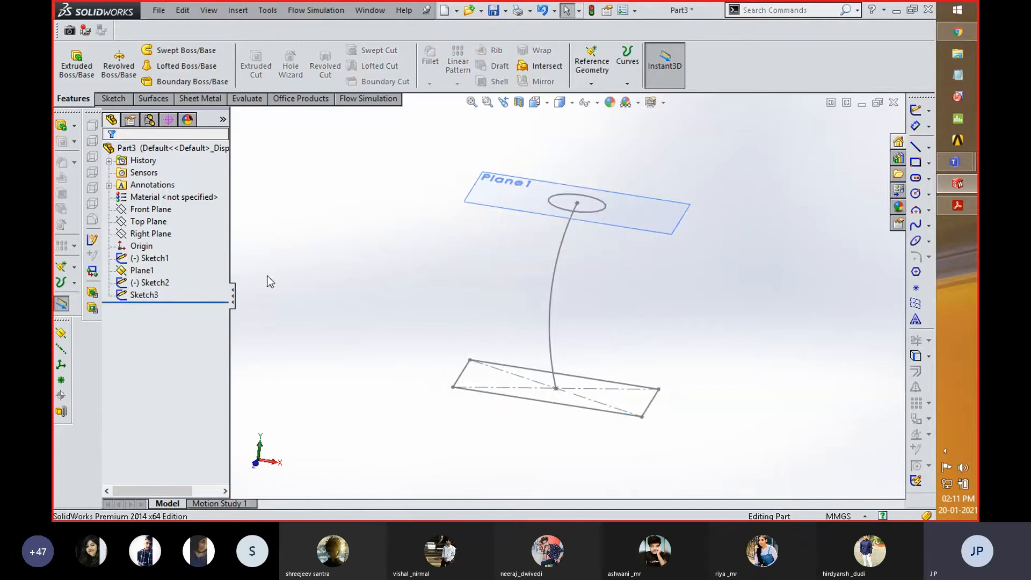
- Edit the spline sketch to bow the curve further toward negative X using both end tangent handles, and exit the sketch
click(155, 283)
click(144, 295)
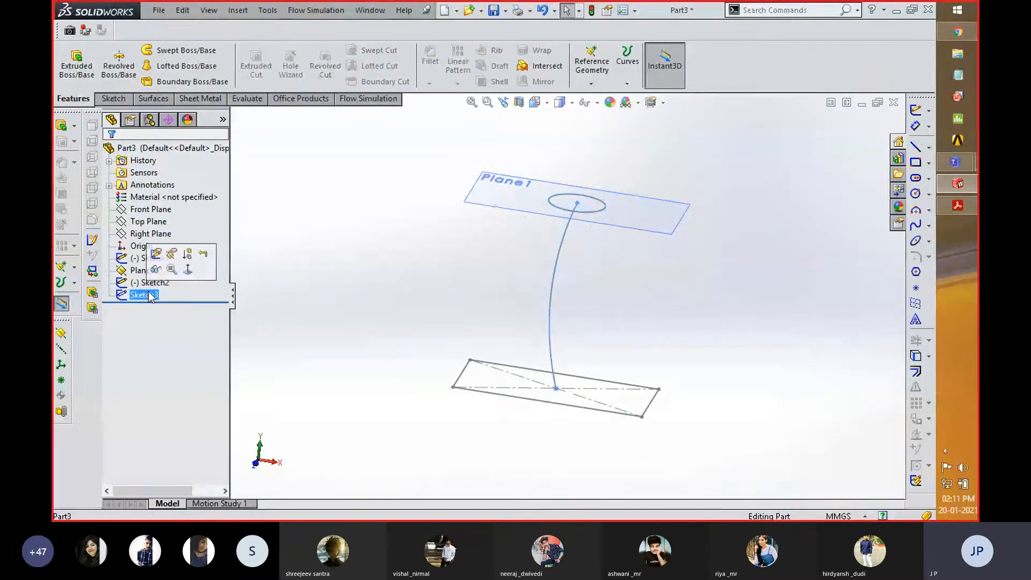
right_click(150, 295)
click(158, 256)
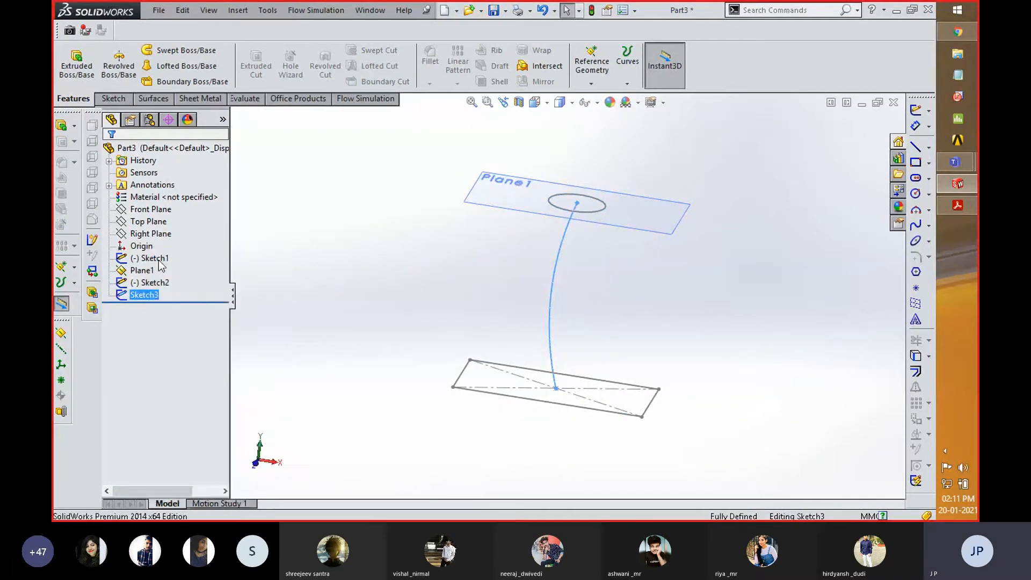
drag(540, 314, 501, 300)
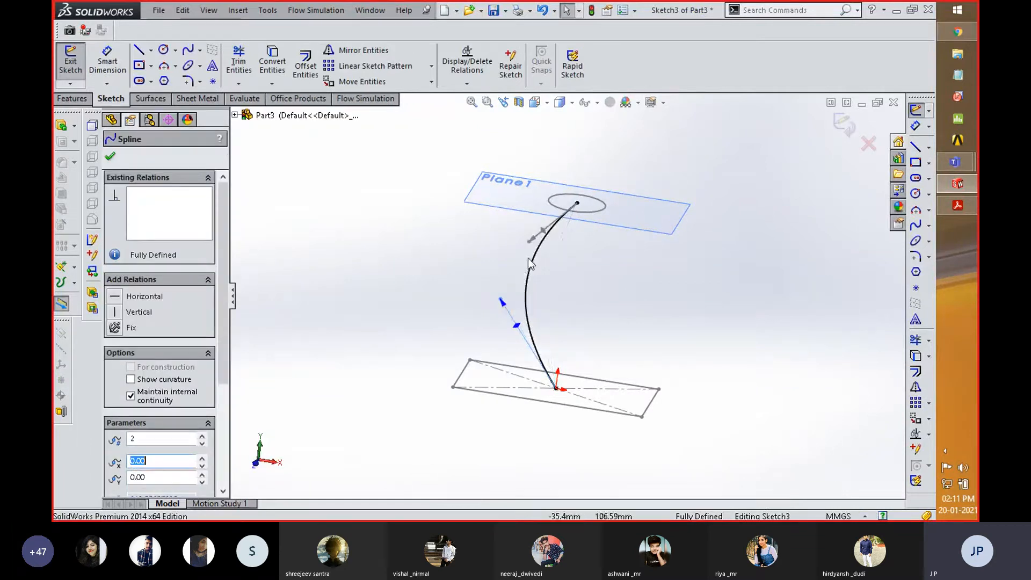
drag(535, 244, 516, 255)
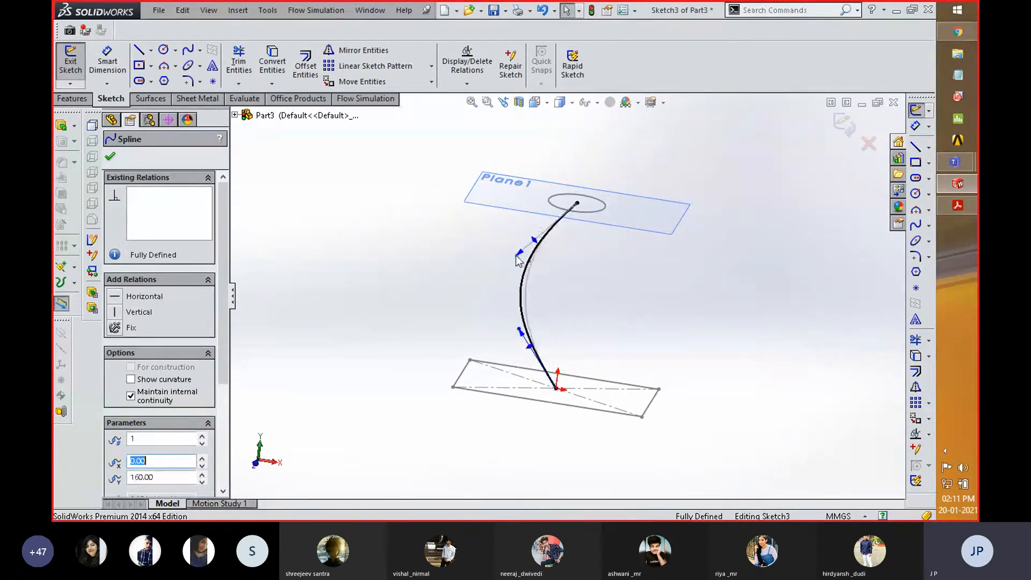
click(845, 125)
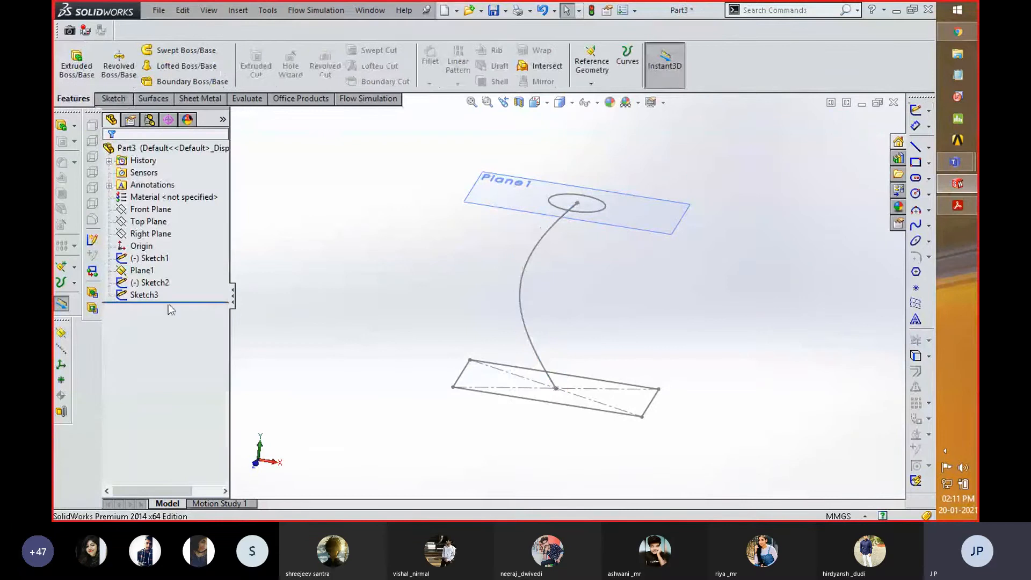
- Try a Lofted Boss/Base between the circle and rectangle sketches with the spline sketch as centerline, and cancel it
click(156, 285)
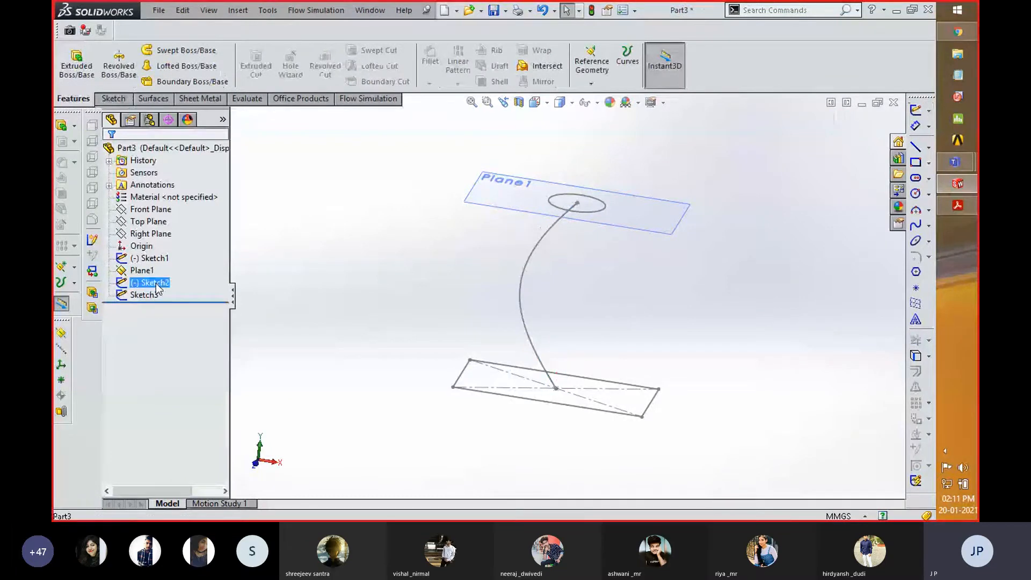
ctrl+click(153, 258)
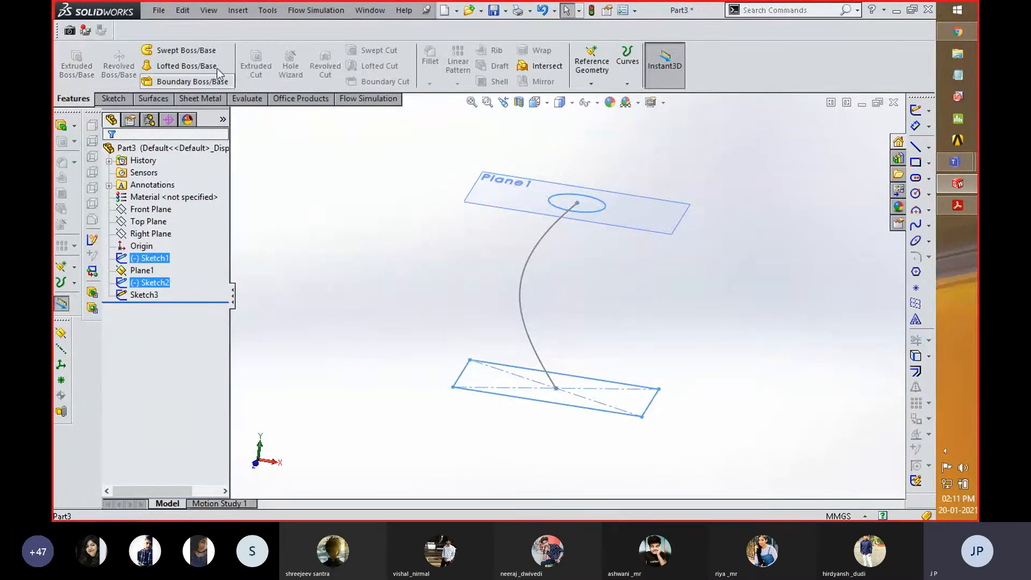
click(182, 70)
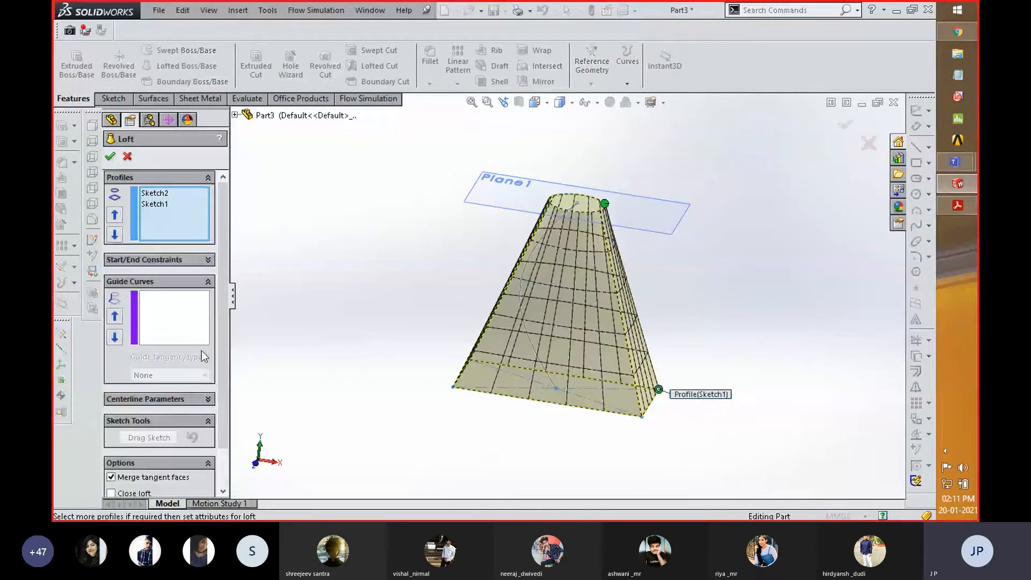
click(207, 399)
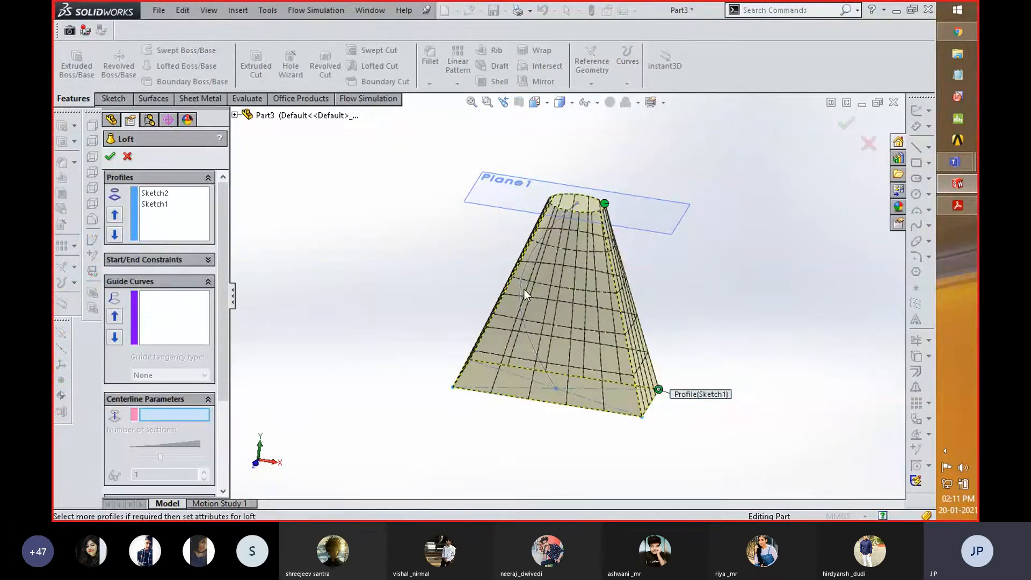
click(520, 290)
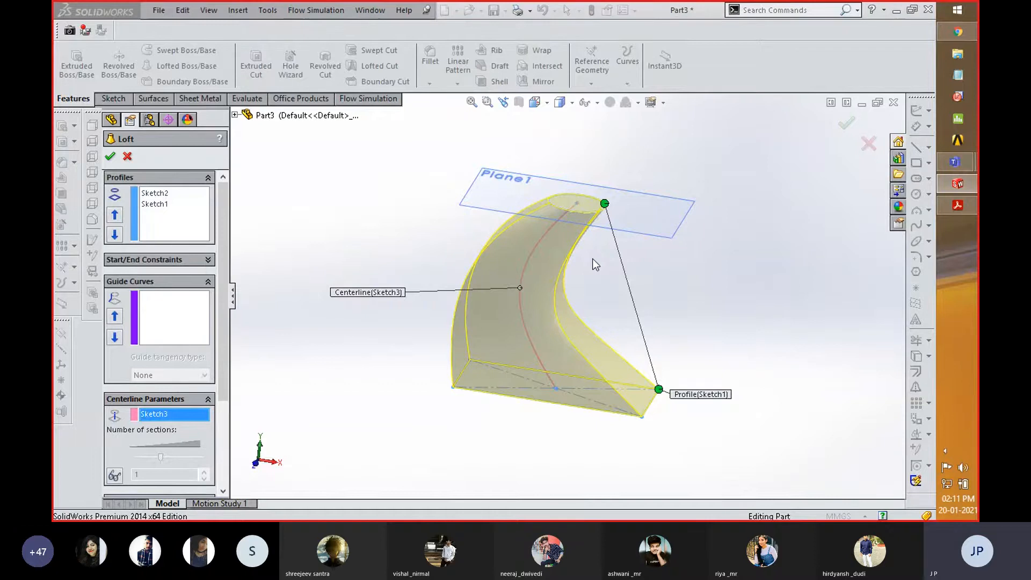
click(868, 144)
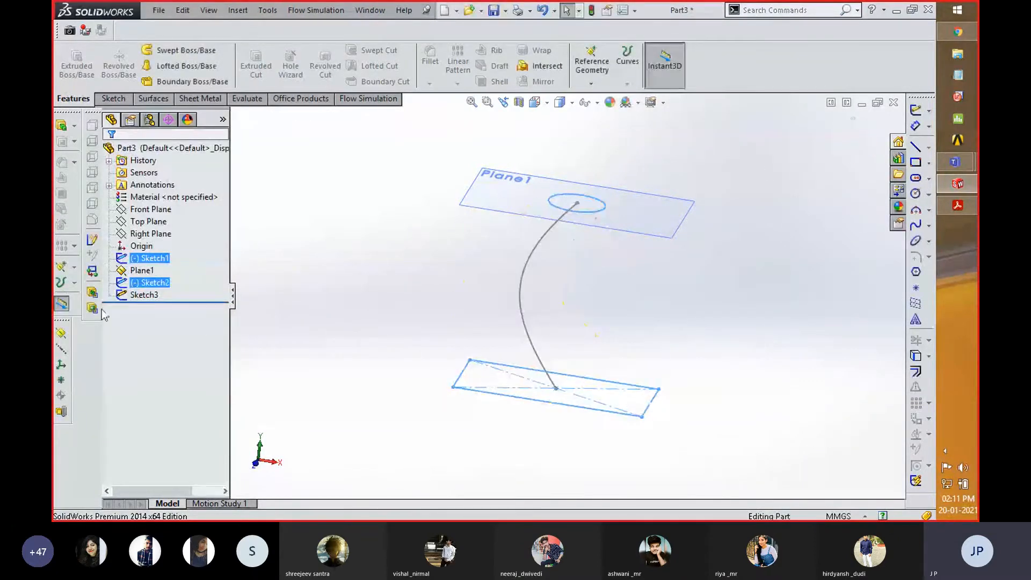
- Edit the spline sketch to reduce its bow by pulling both end tangent handles toward positive X, and exit the sketch
click(145, 296)
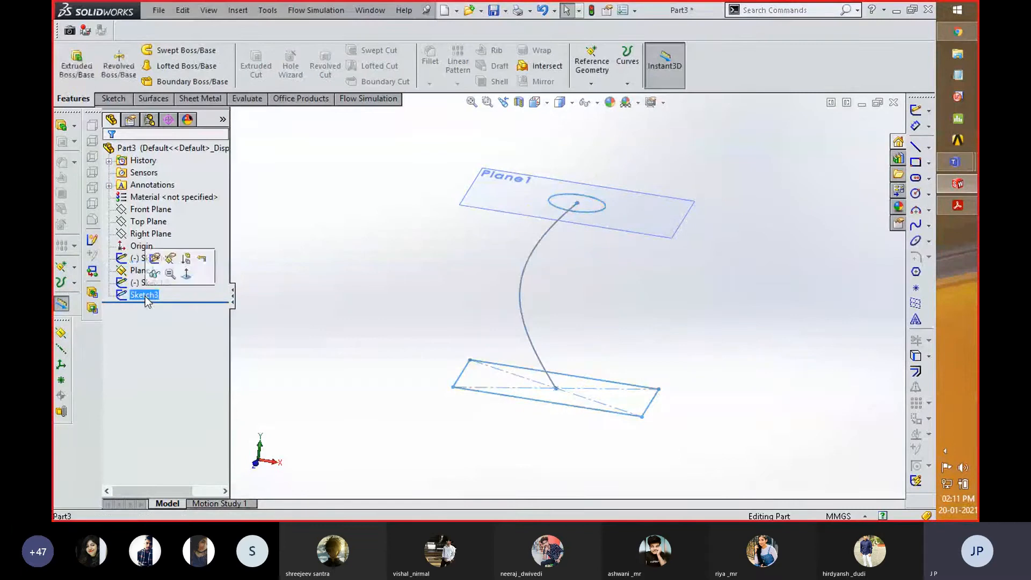
click(155, 260)
drag(520, 329, 546, 328)
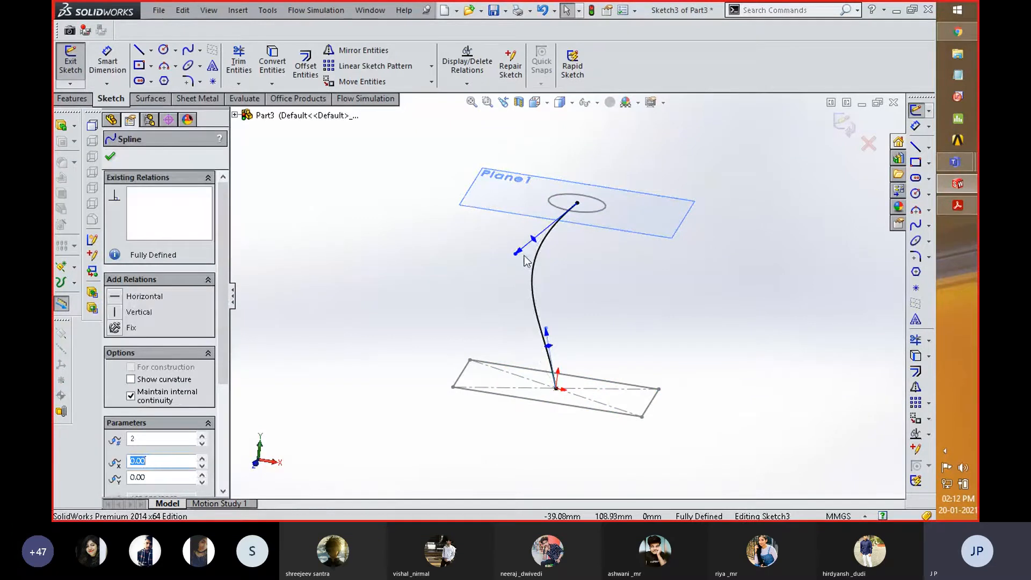
drag(518, 254, 540, 264)
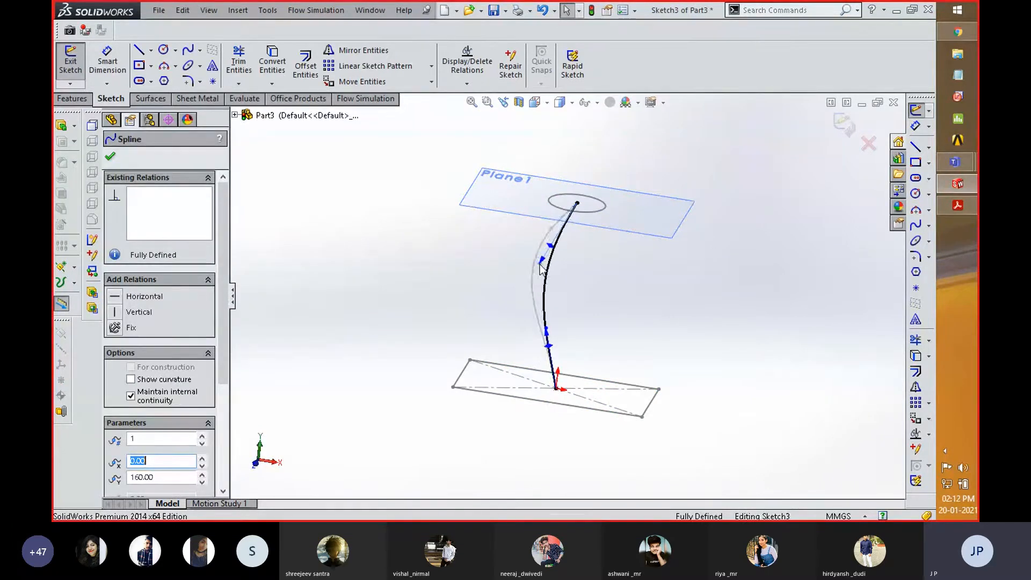
click(844, 123)
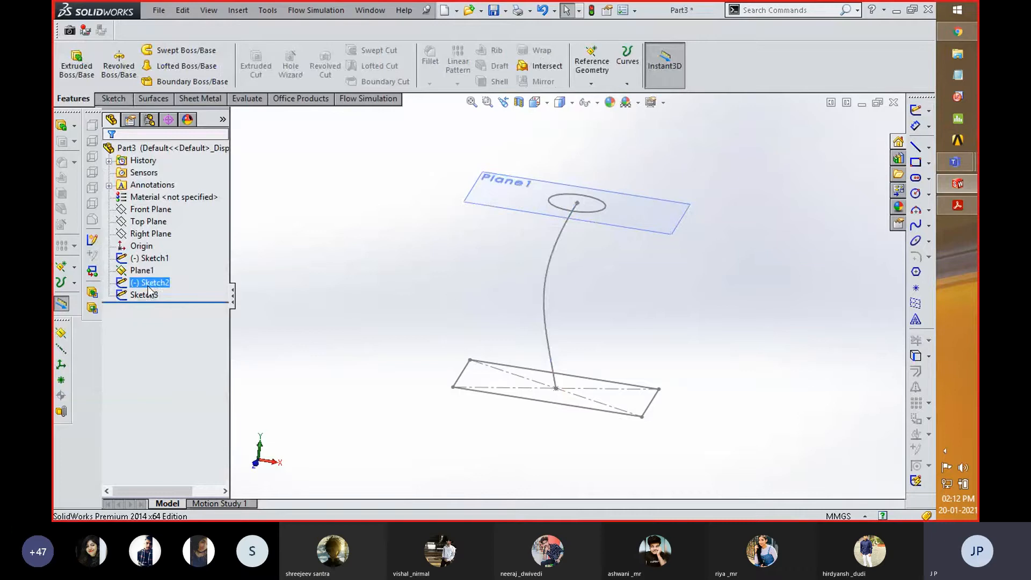
- Try the circle-to-rectangle loft again with the flattened spline as centerline, and cancel the feature
ctrl+click(145, 259)
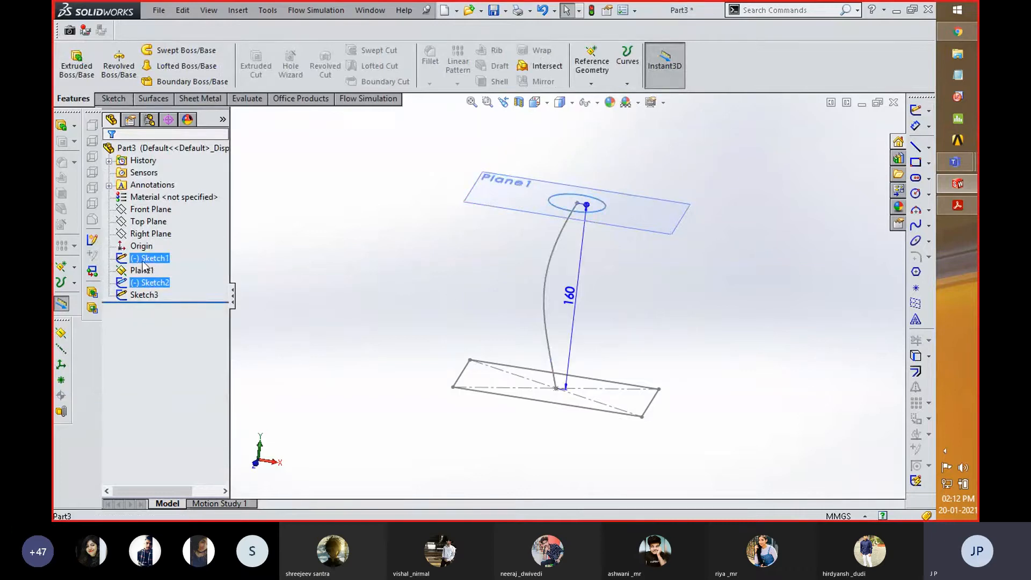
click(173, 68)
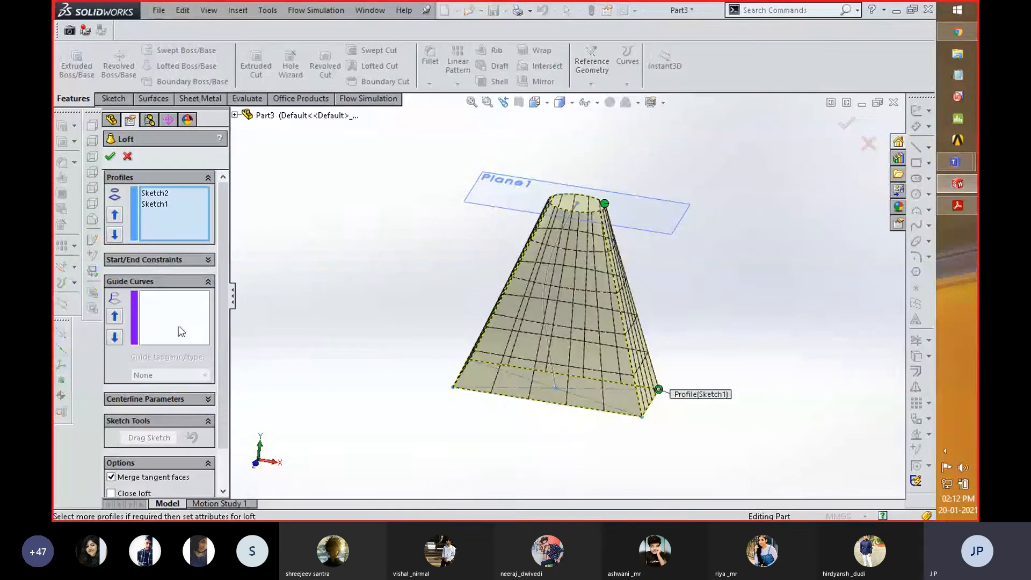
click(204, 399)
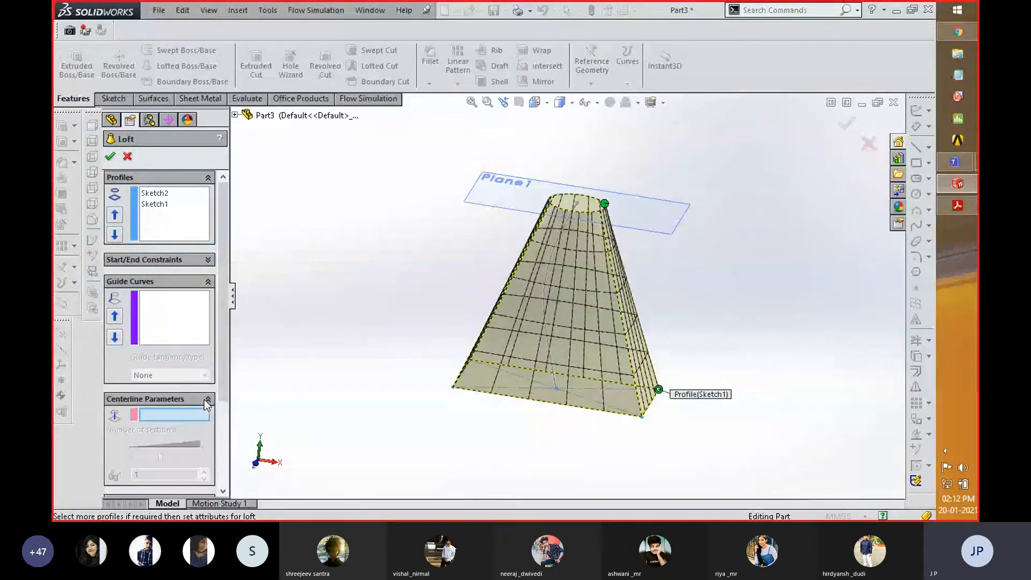
click(545, 295)
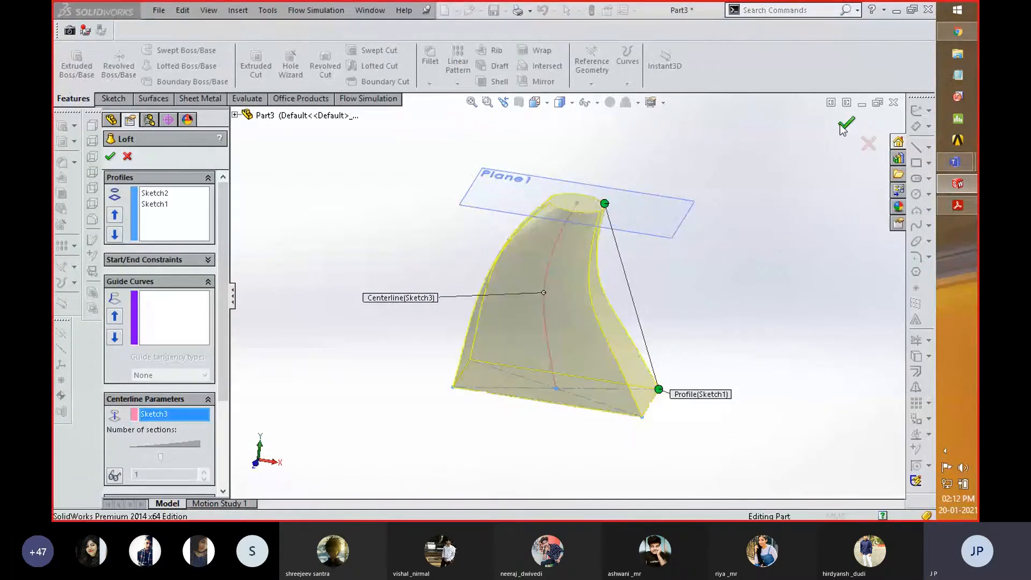
click(867, 146)
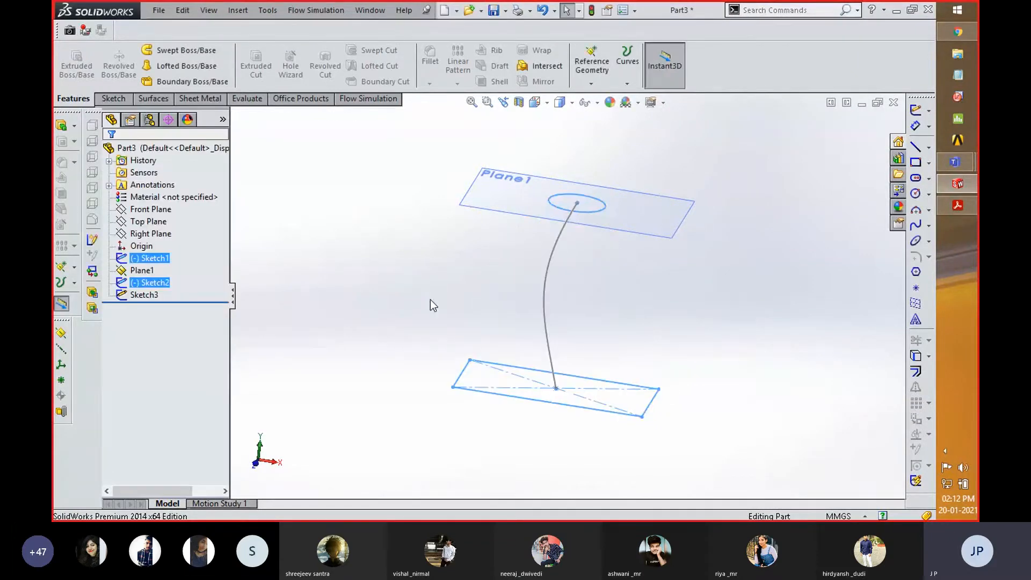
- Edit the spline sketch in a normal-to view, flatten the curve slightly with its upper tangent handle, and exit the sketch
click(140, 293)
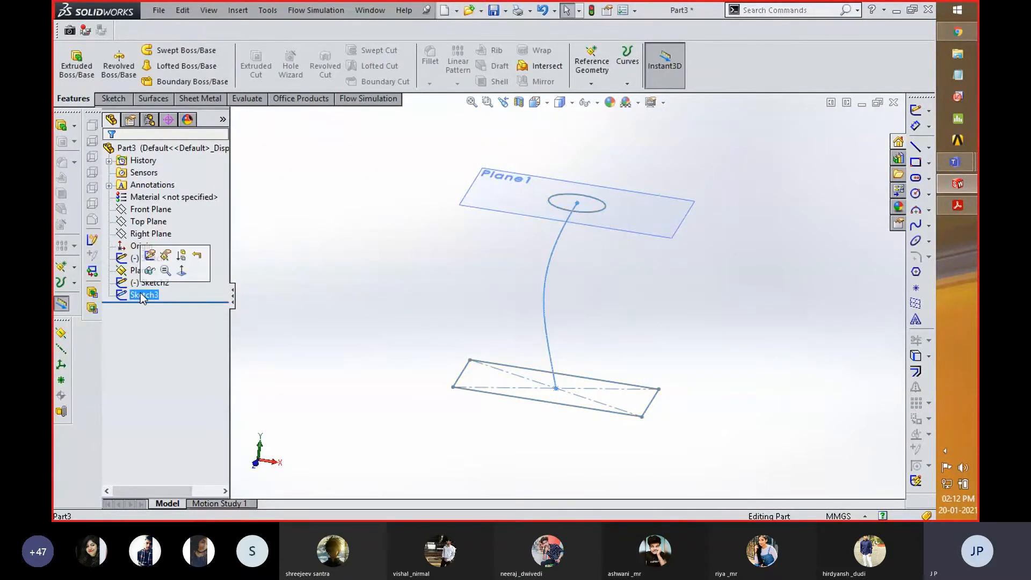
click(151, 257)
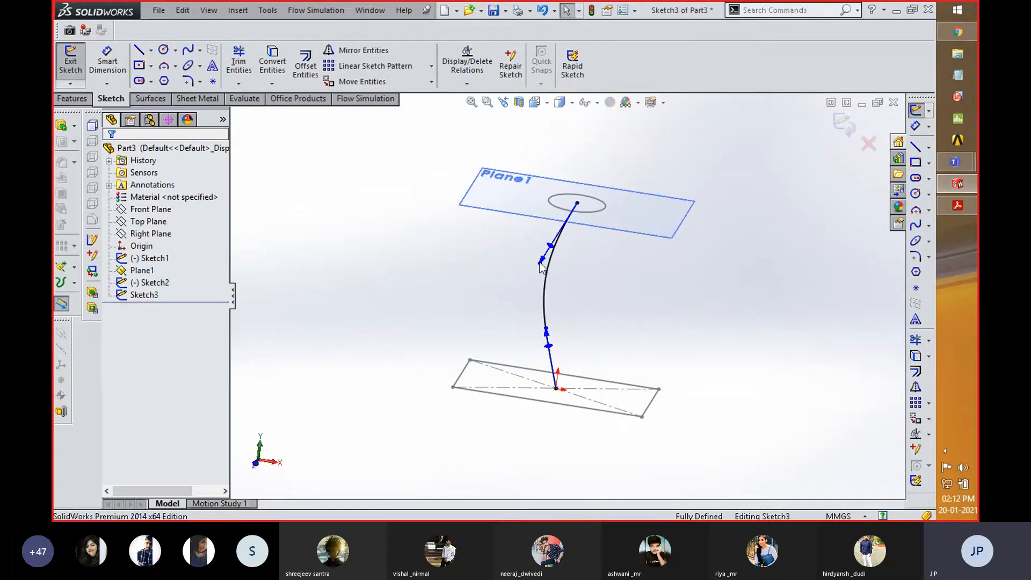
click(541, 265)
key(space)
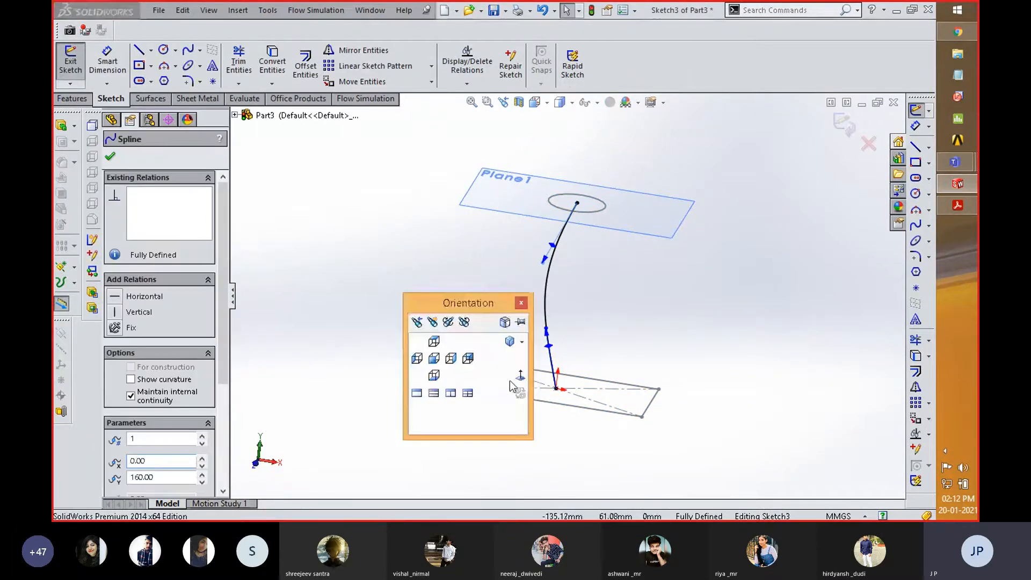
click(520, 376)
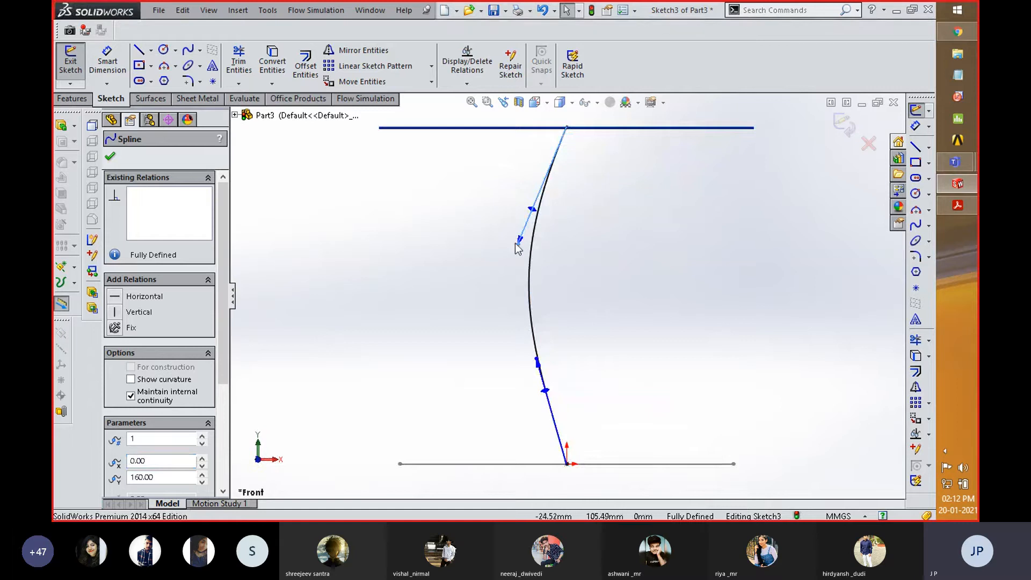
drag(516, 249, 528, 261)
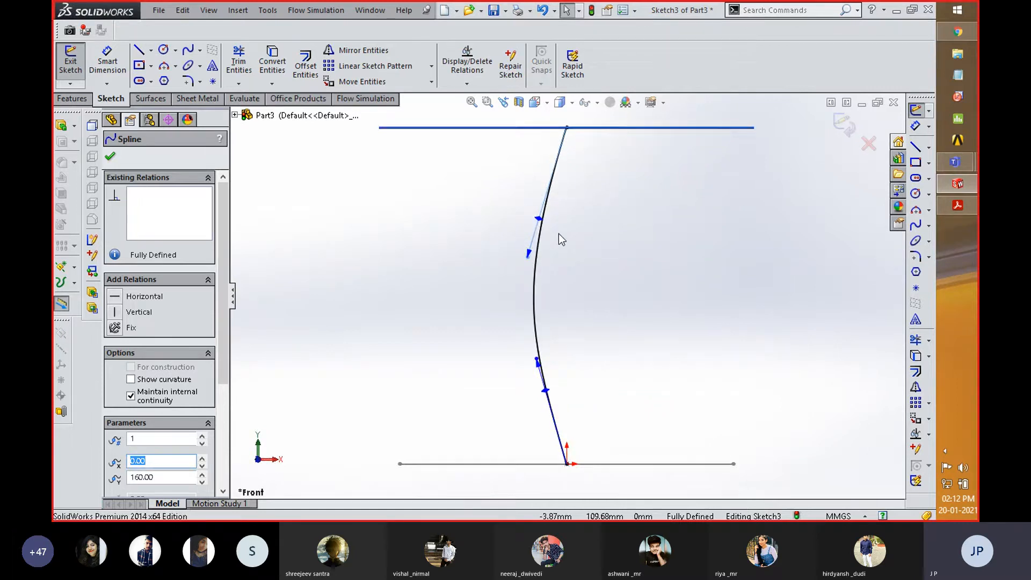
click(841, 127)
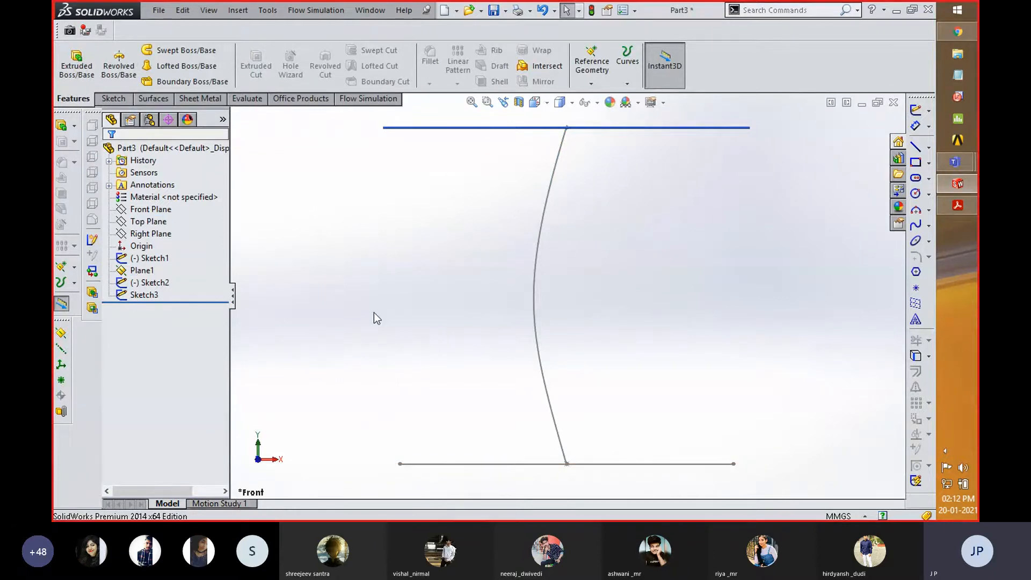
- Create a Lofted Boss/Base between the rectangle and circle sketches using the spline sketch as its centerline
click(155, 283)
ctrl+click(154, 258)
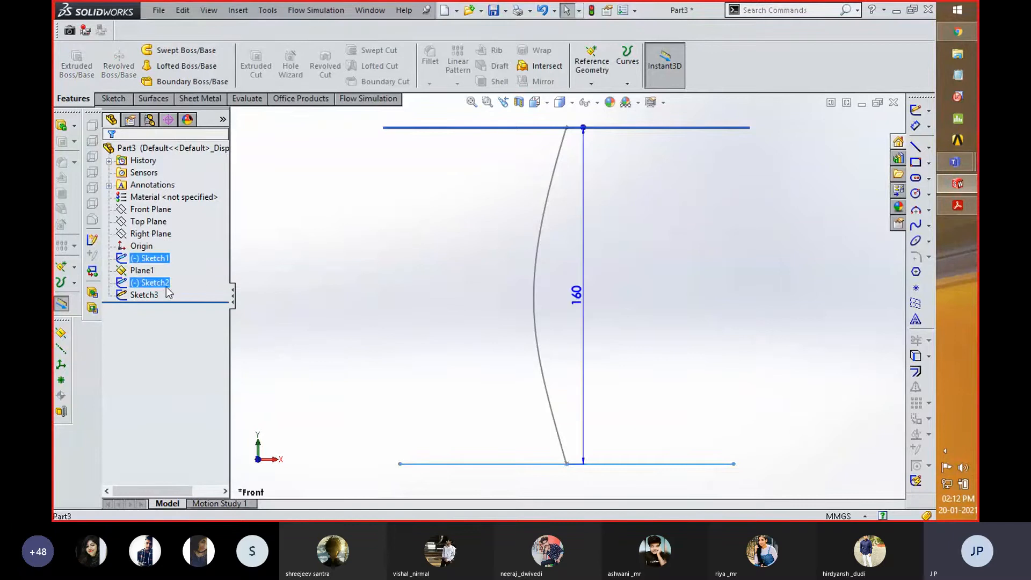
click(185, 67)
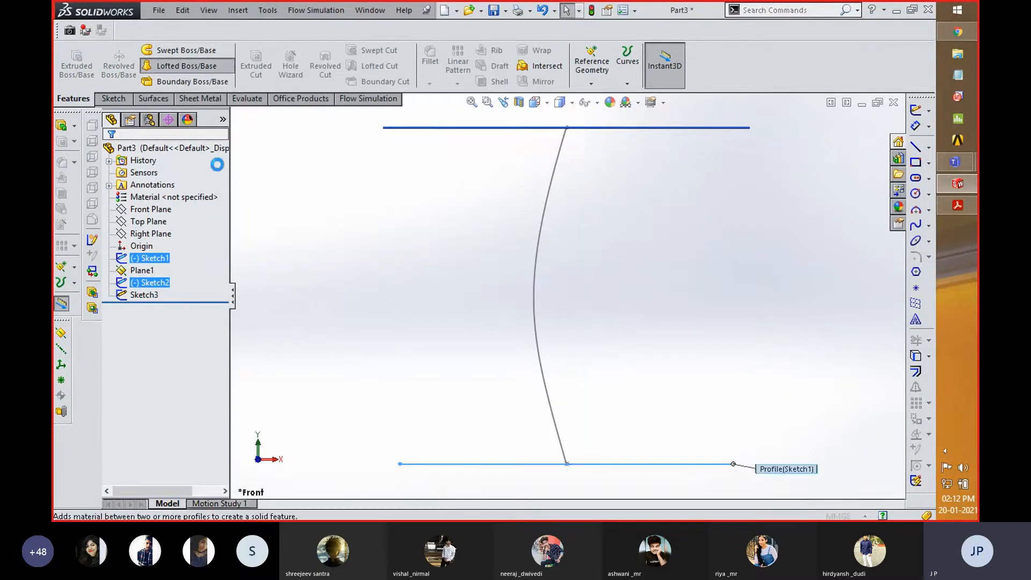
click(179, 407)
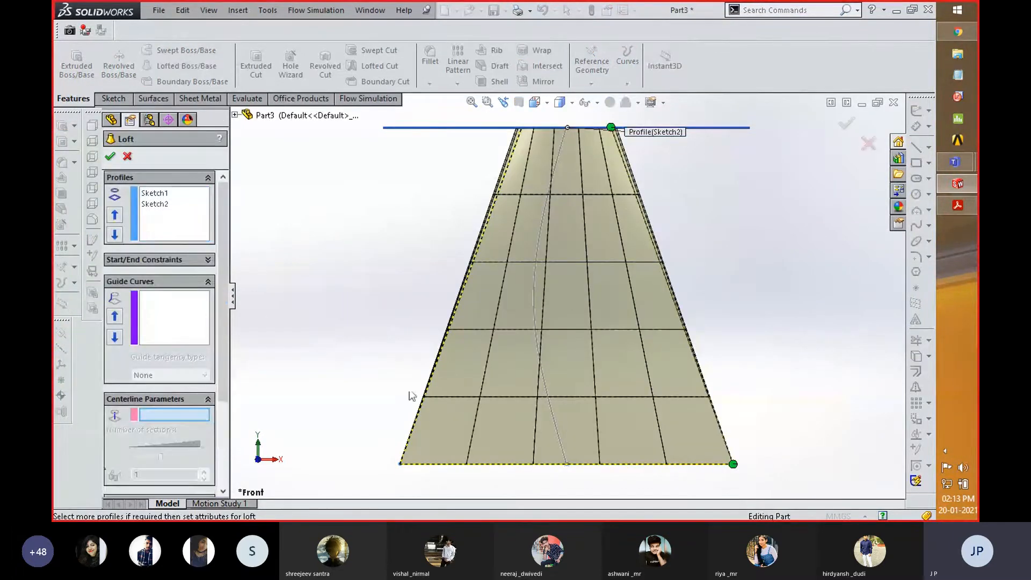
click(533, 322)
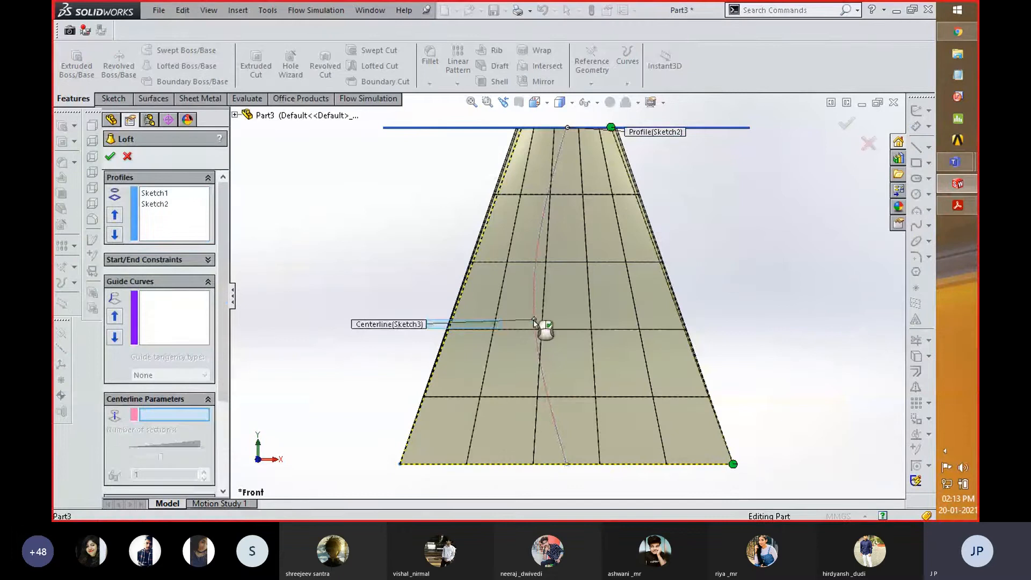
click(846, 122)
- Open the new centerline loft feature for editing
middle_drag(696, 227, 632, 320)
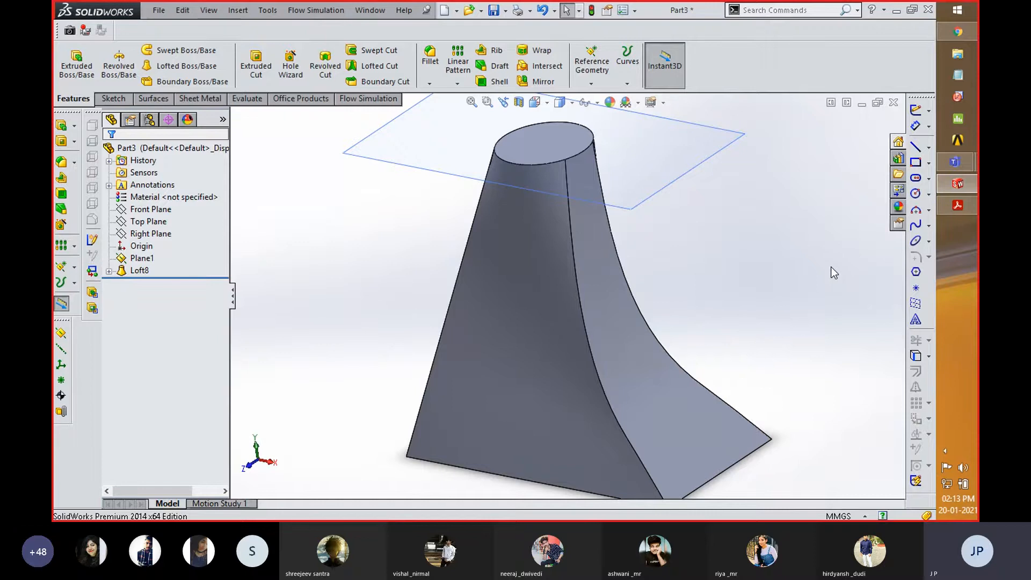
right_click(141, 271)
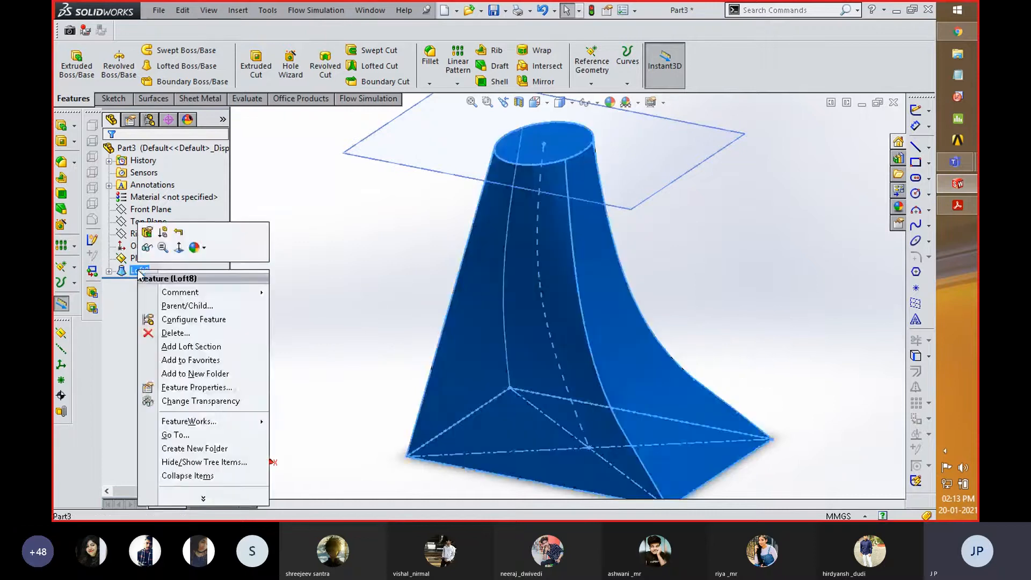
click(147, 233)
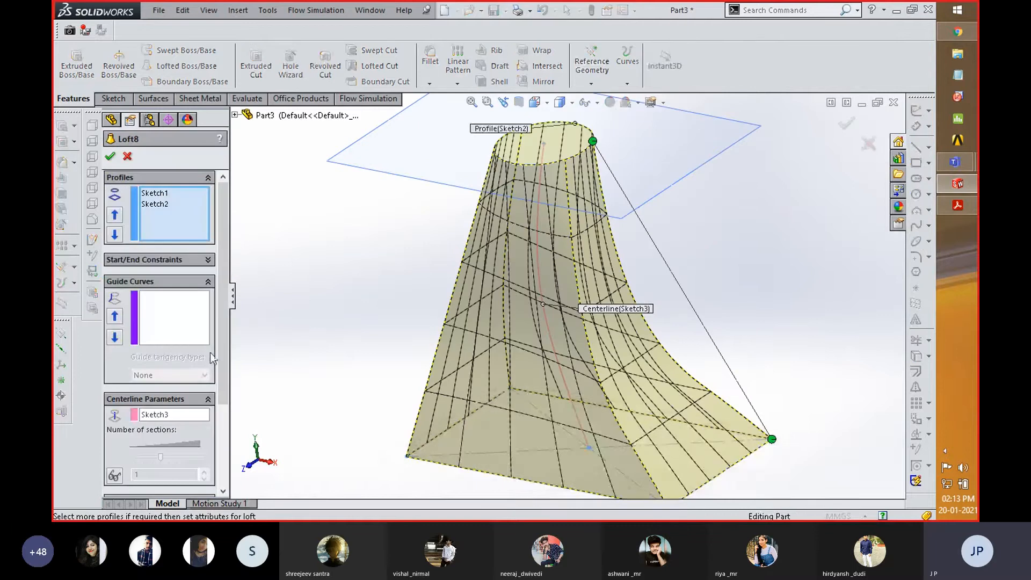
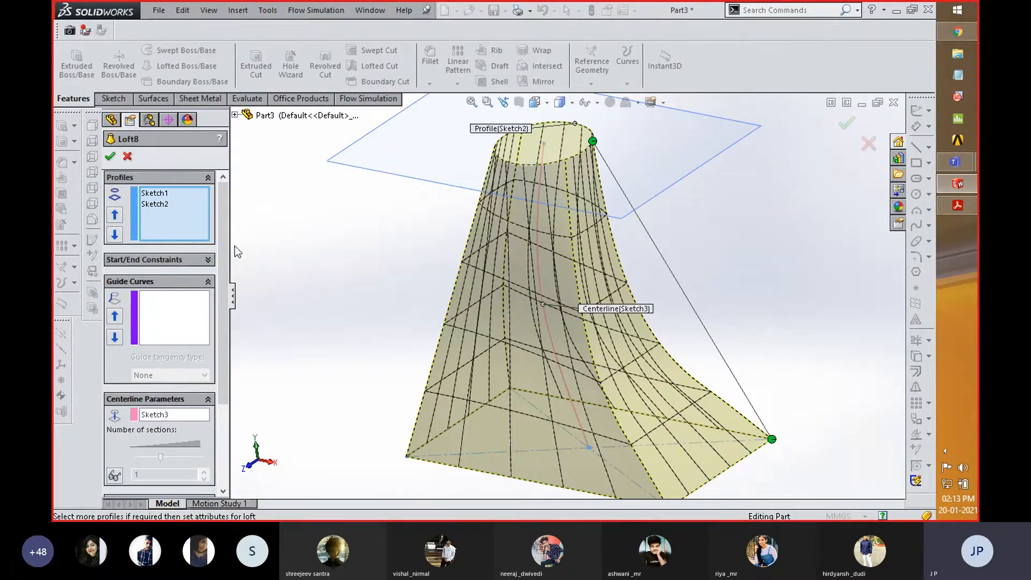
- Cancel the loft edit, then delete the centerline loft feature and its spline sketch, keeping the rectangle and circle sketches
click(868, 144)
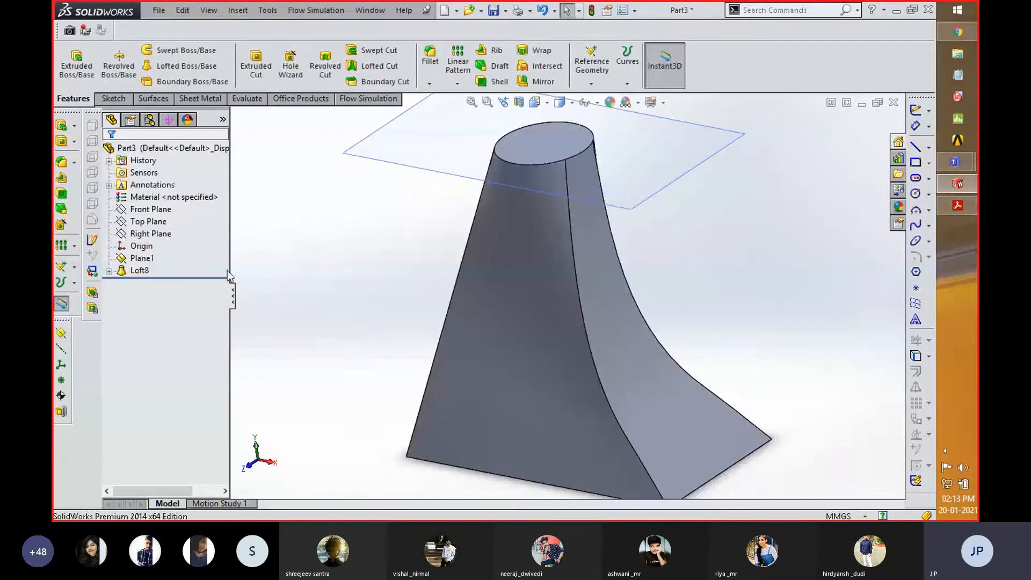
click(109, 271)
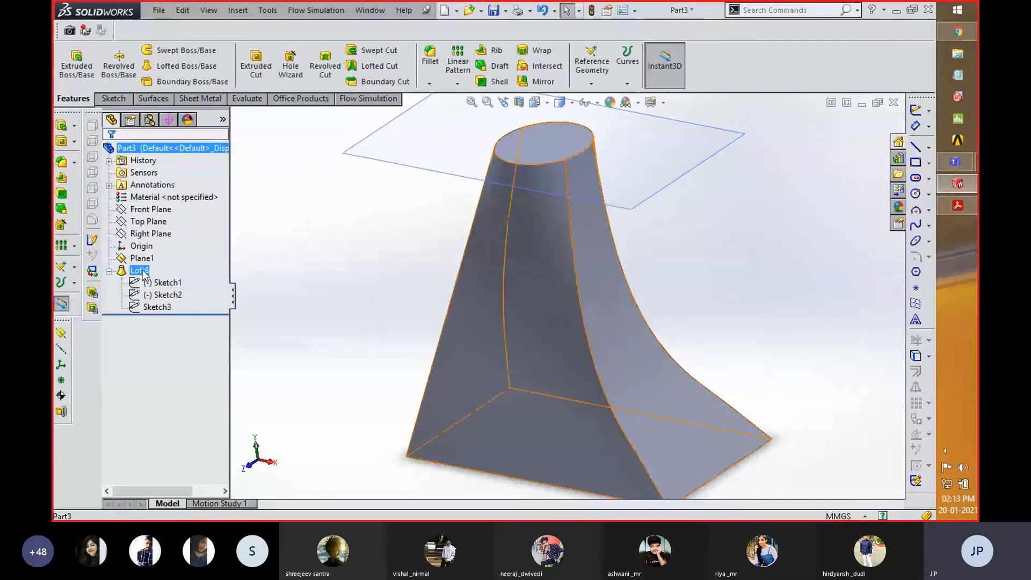
click(144, 272)
key(Delete)
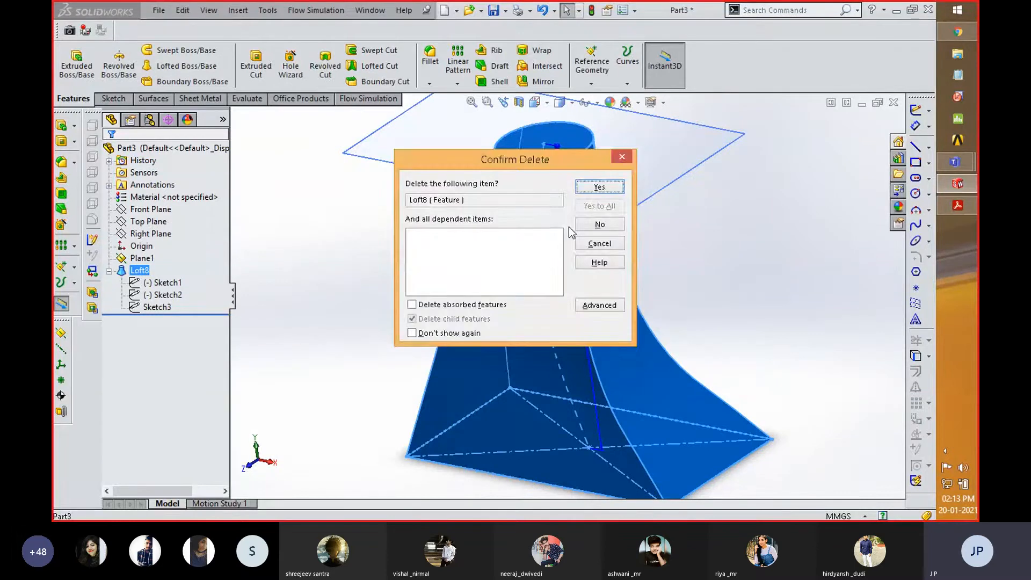
click(602, 186)
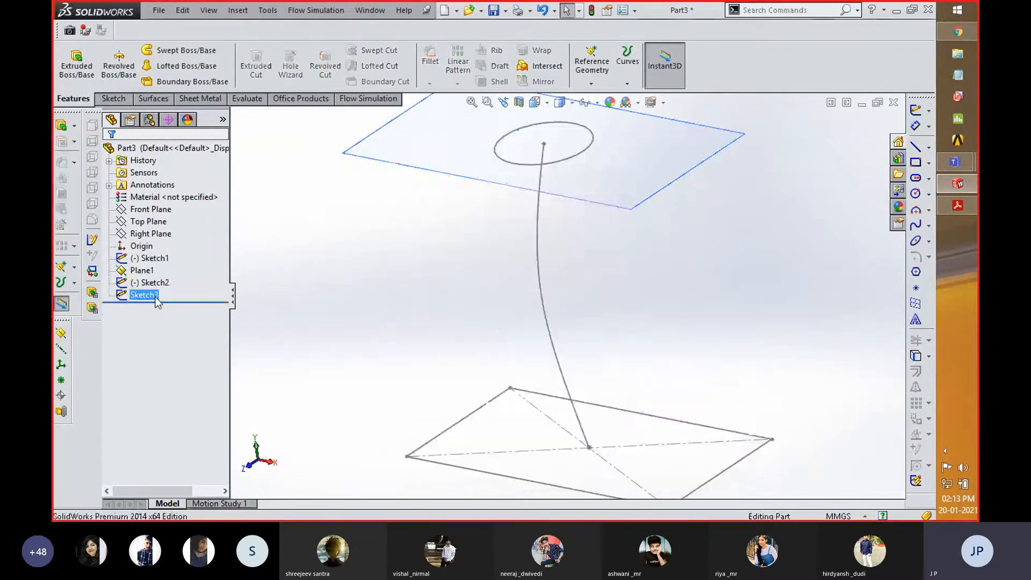
click(155, 299)
key(Delete)
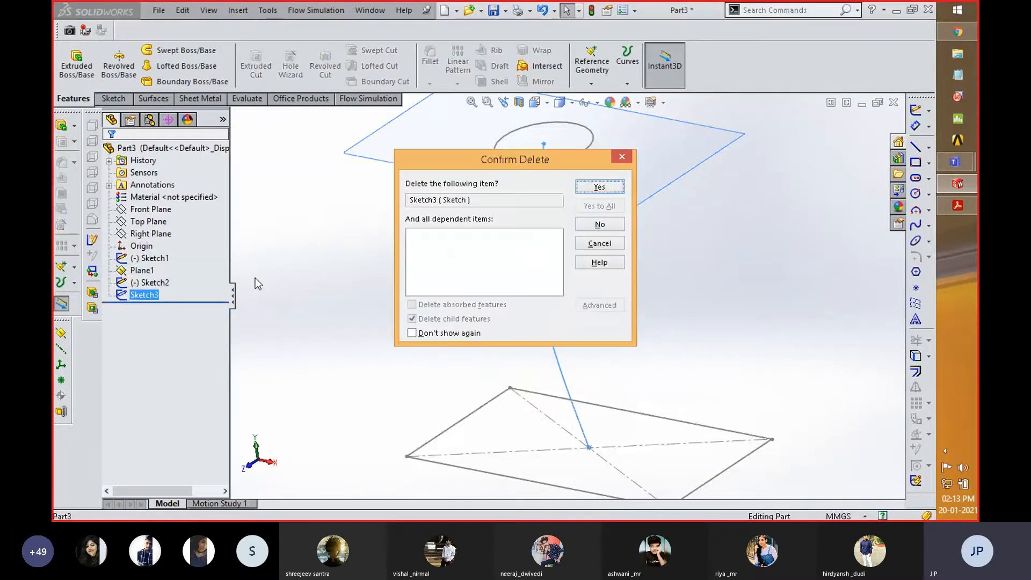
click(602, 188)
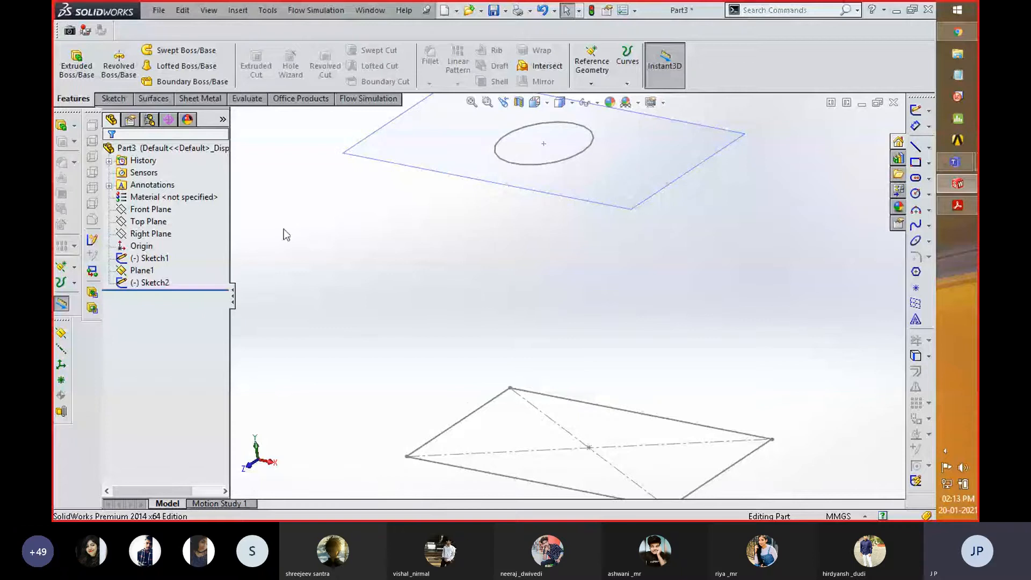
- Sketch a three-point spline on the Front Plane from the circle's left side down to the rectangle's left edge
click(144, 220)
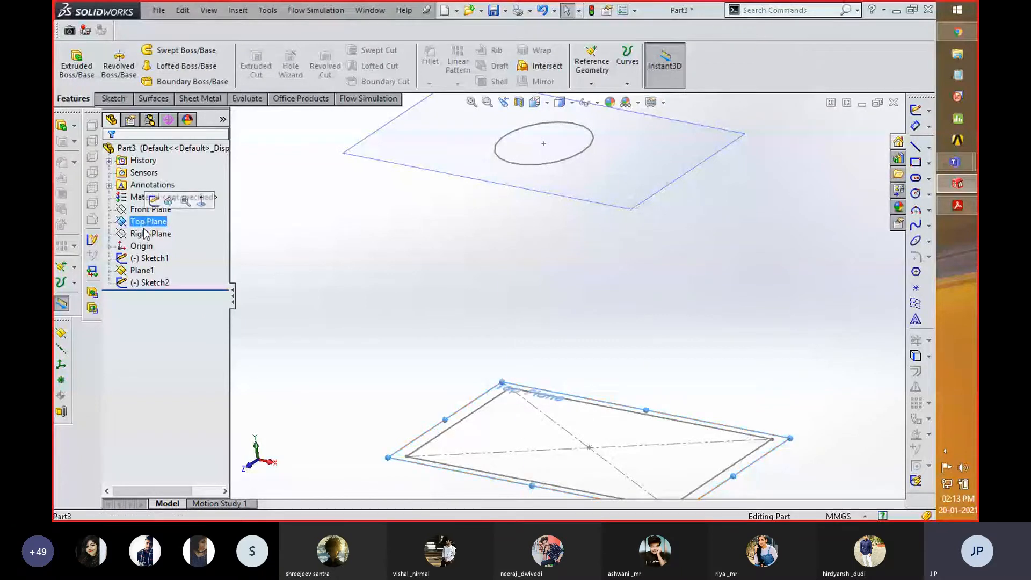
click(145, 211)
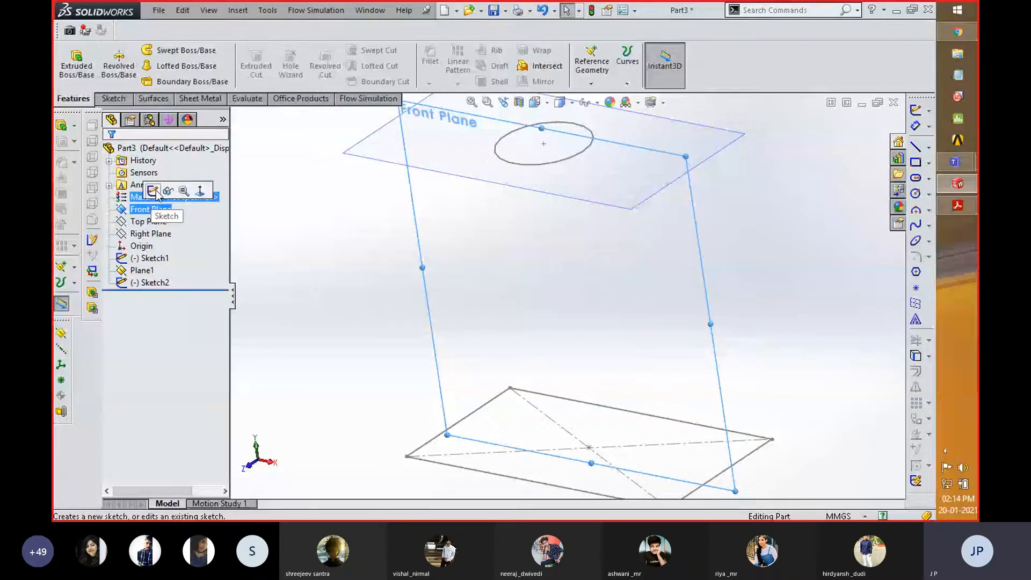
click(153, 191)
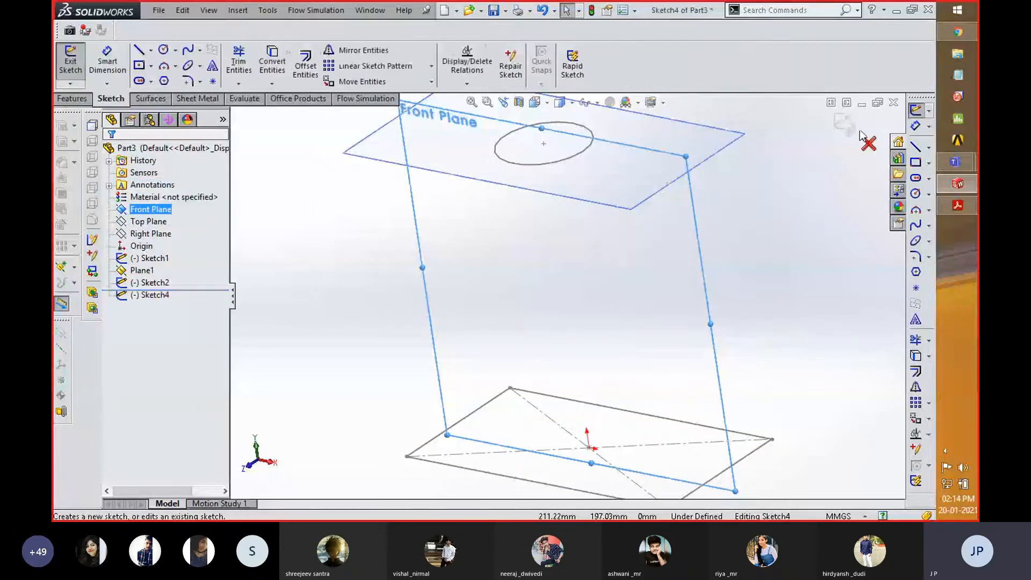
key(space)
click(803, 277)
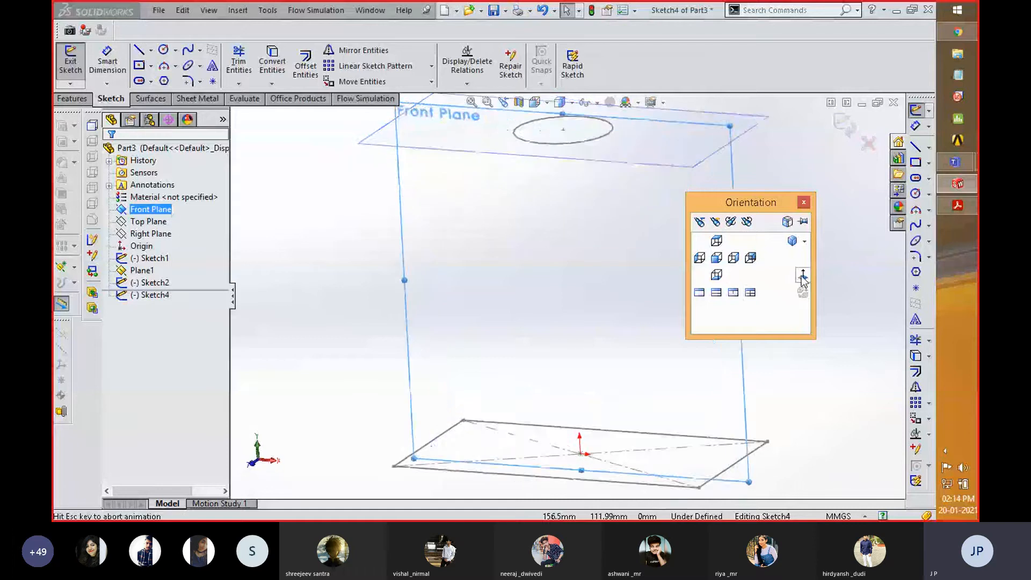
middle_drag(605, 229, 587, 256)
scroll(582, 199, down, 2)
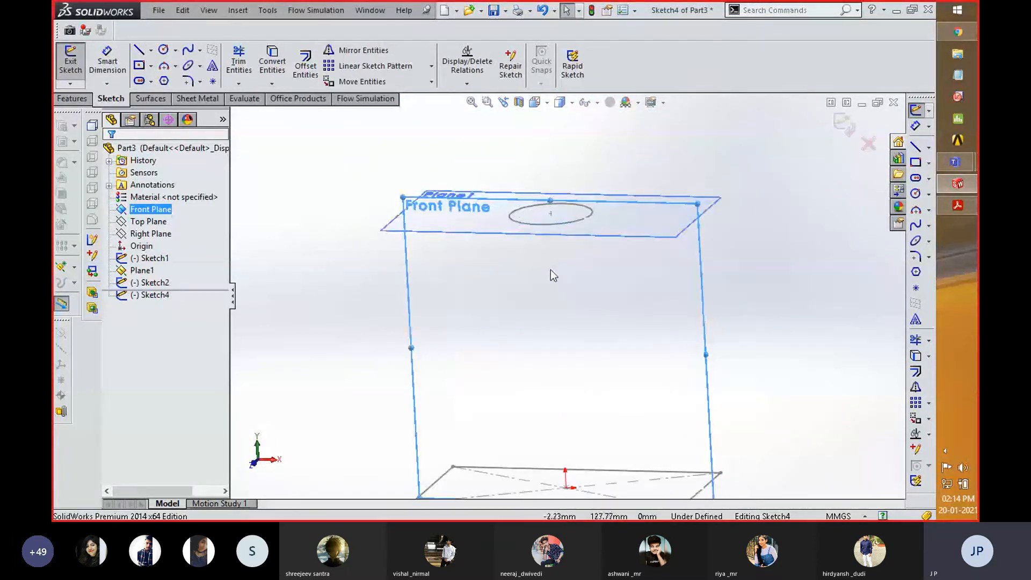
scroll(550, 270, up, 1)
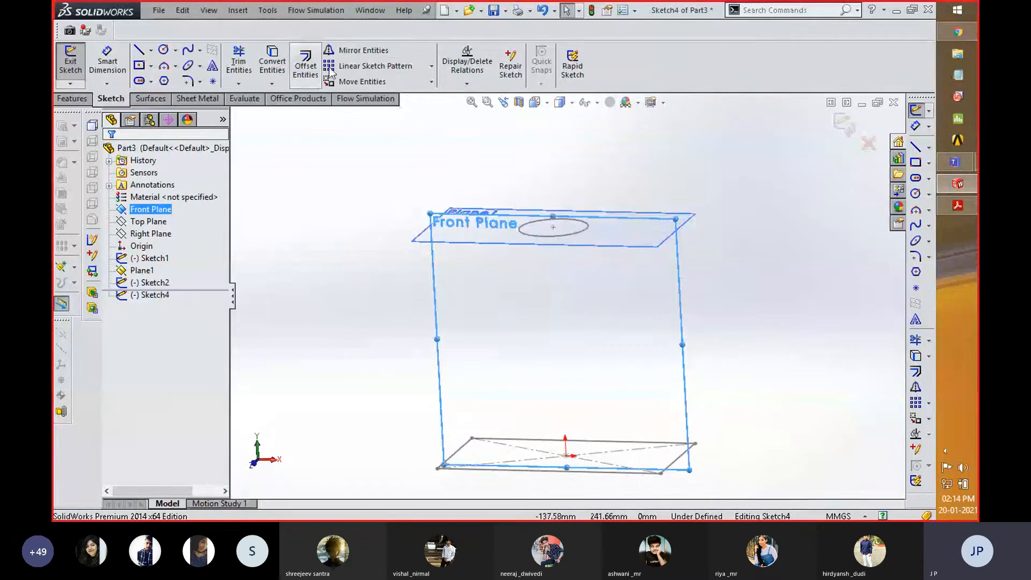
click(188, 50)
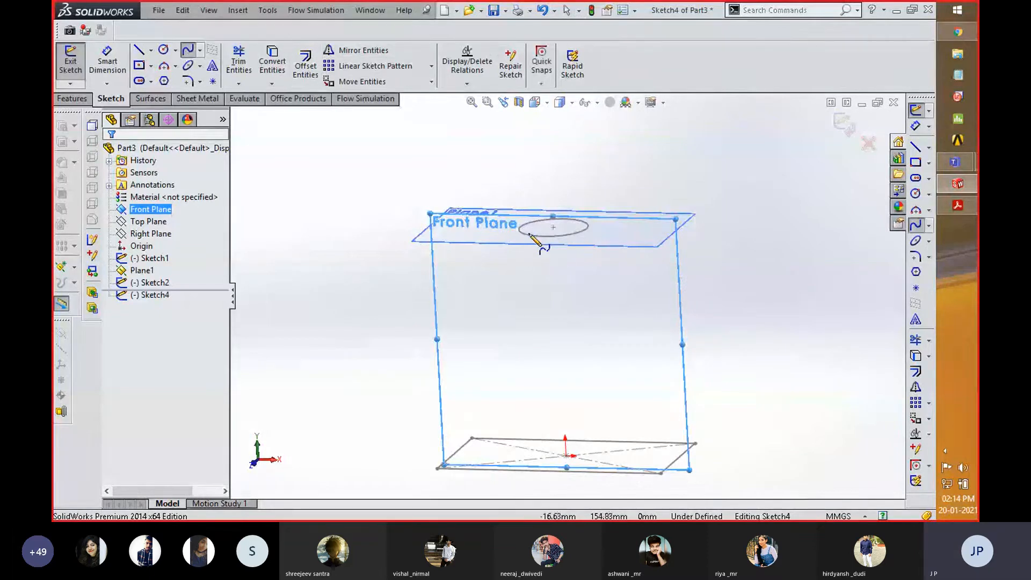
click(519, 230)
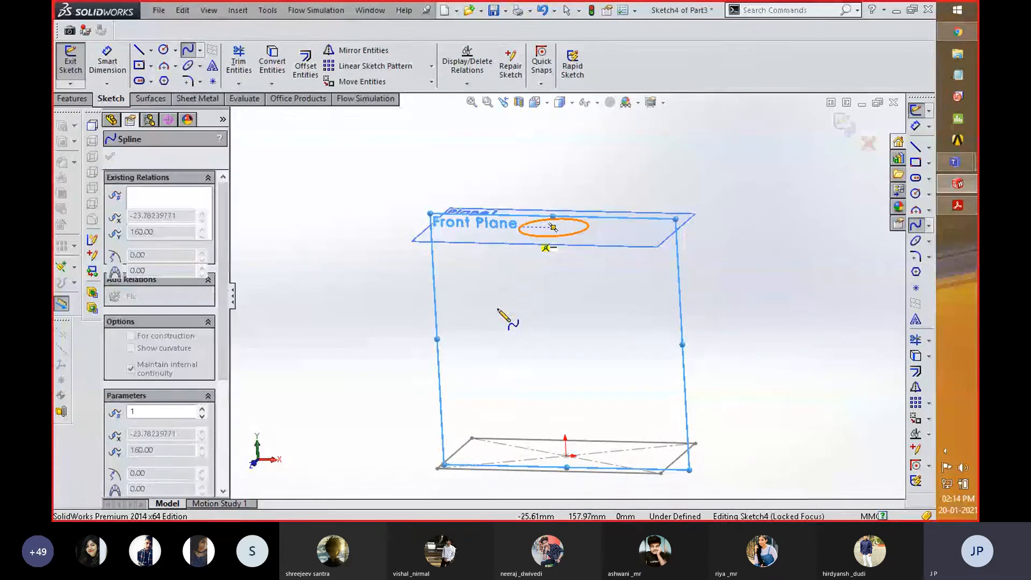
click(490, 337)
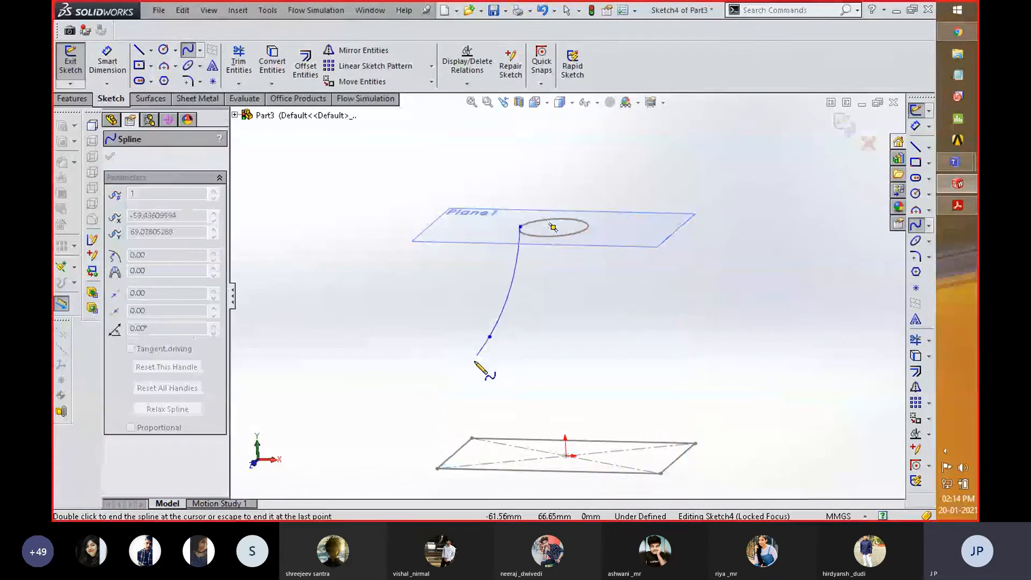
click(455, 454)
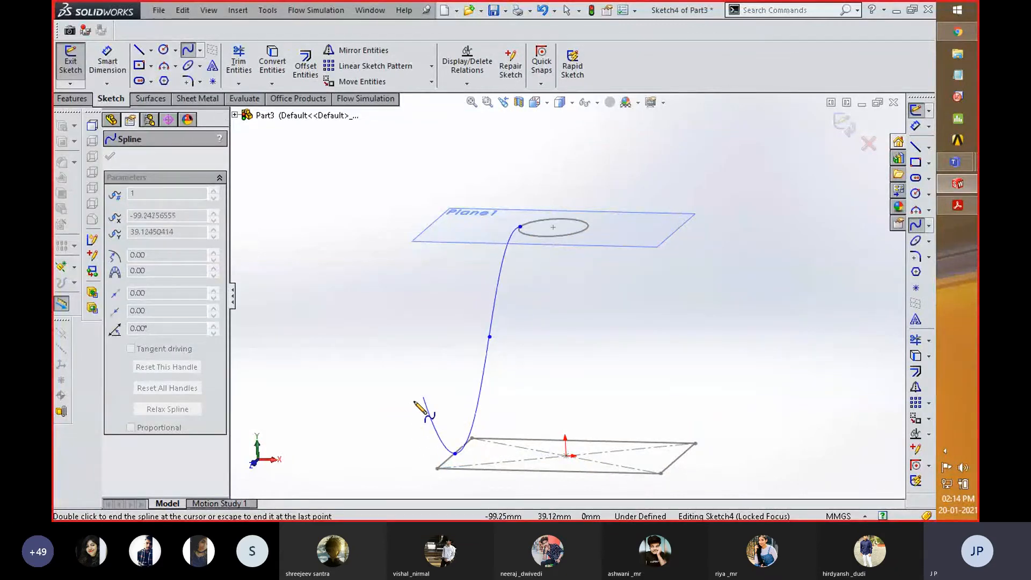
right_click(413, 408)
click(463, 164)
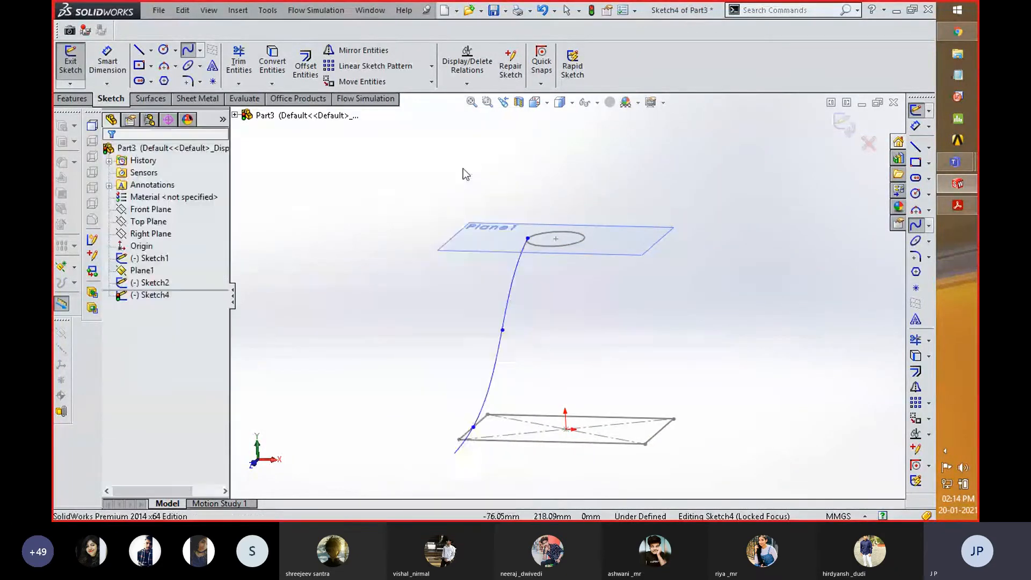
- Bend the new spline into an S-shape with the tangent handle at its lower end, and exit the sketch
click(474, 428)
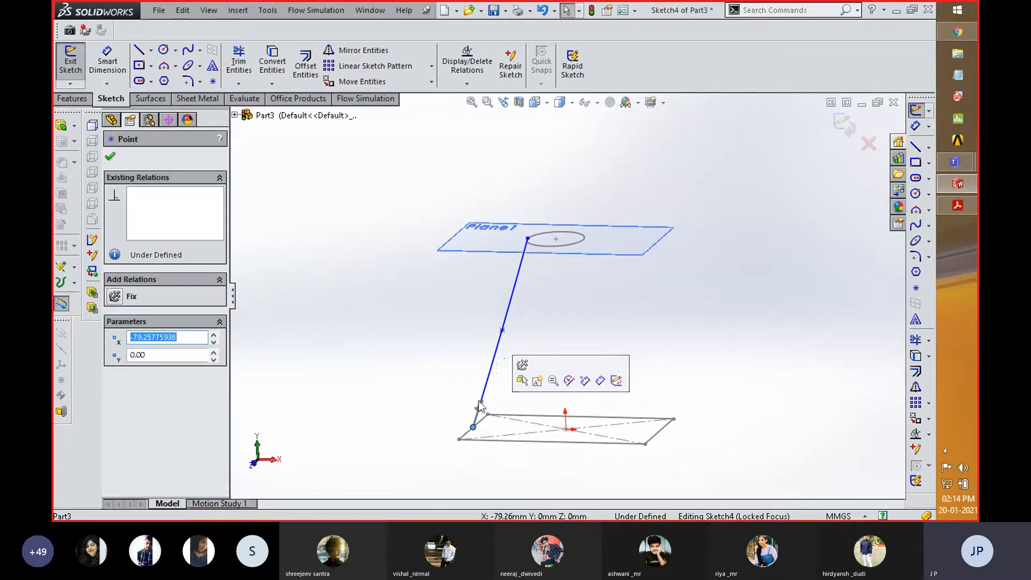
drag(482, 406, 489, 403)
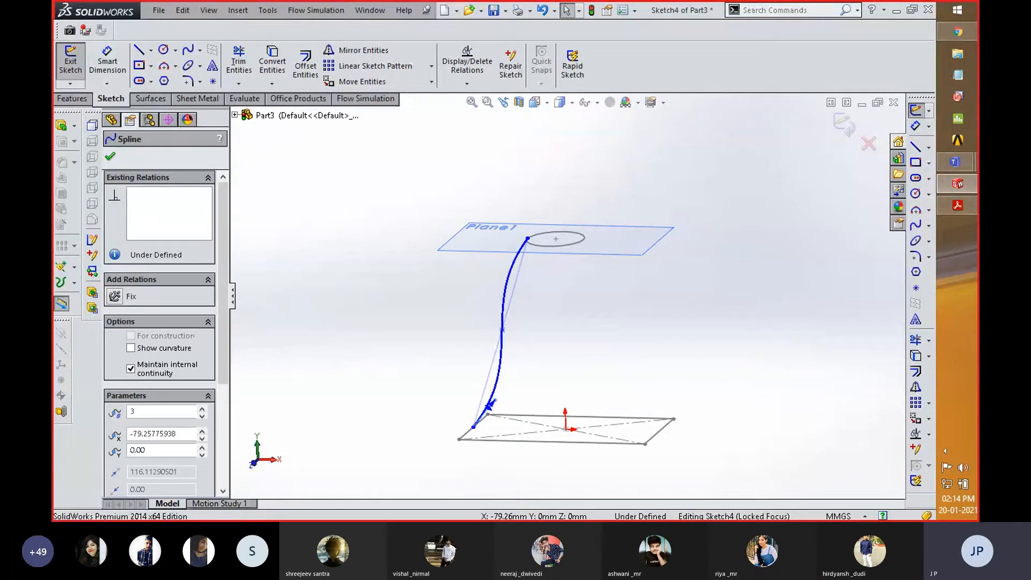
click(845, 124)
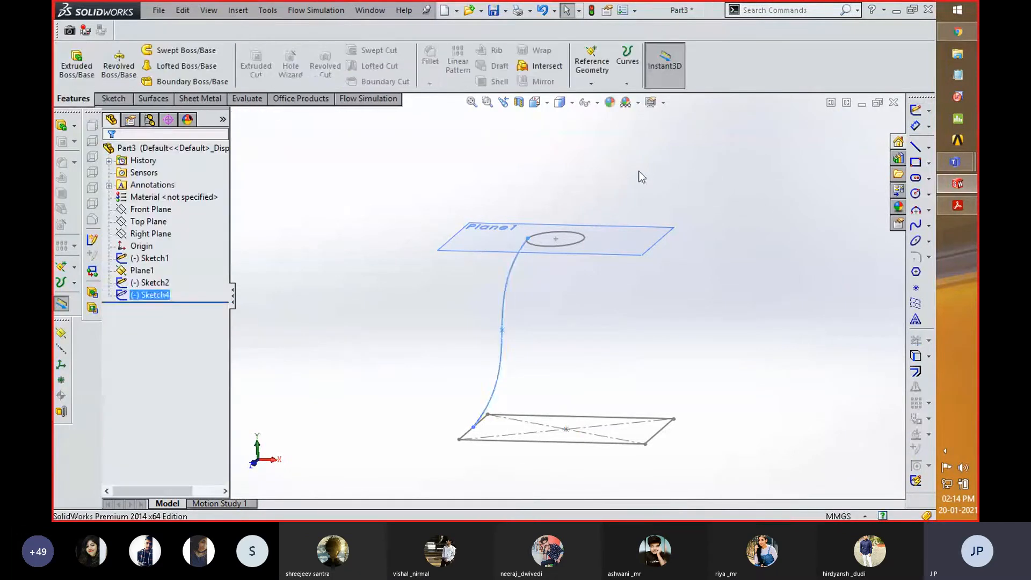
- In a separate Front Plane sketch, draw a three-point spline from the circle's right side to the rectangle's right edge, and exit the sketch
click(417, 197)
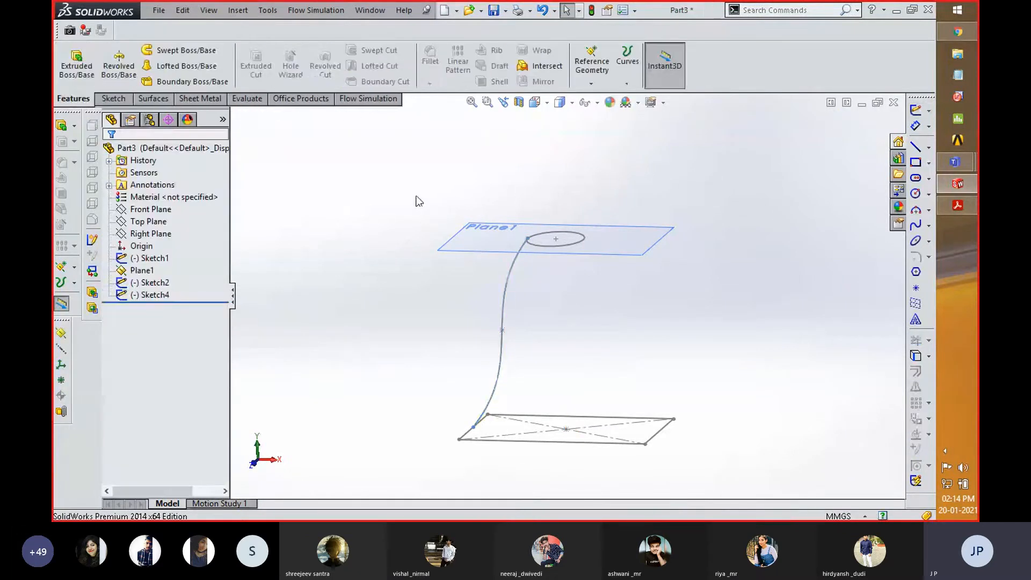
click(149, 209)
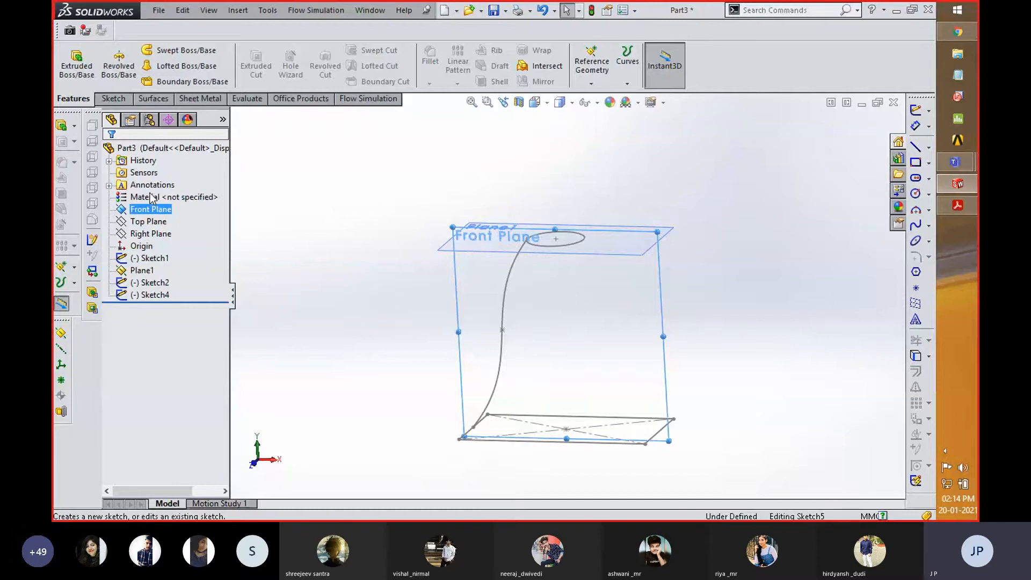
click(148, 193)
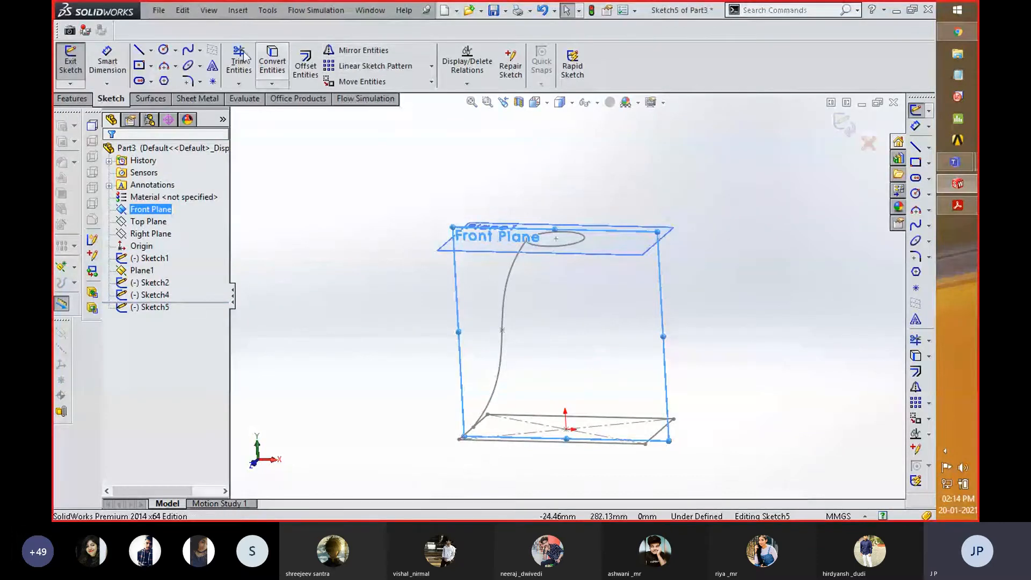
click(188, 50)
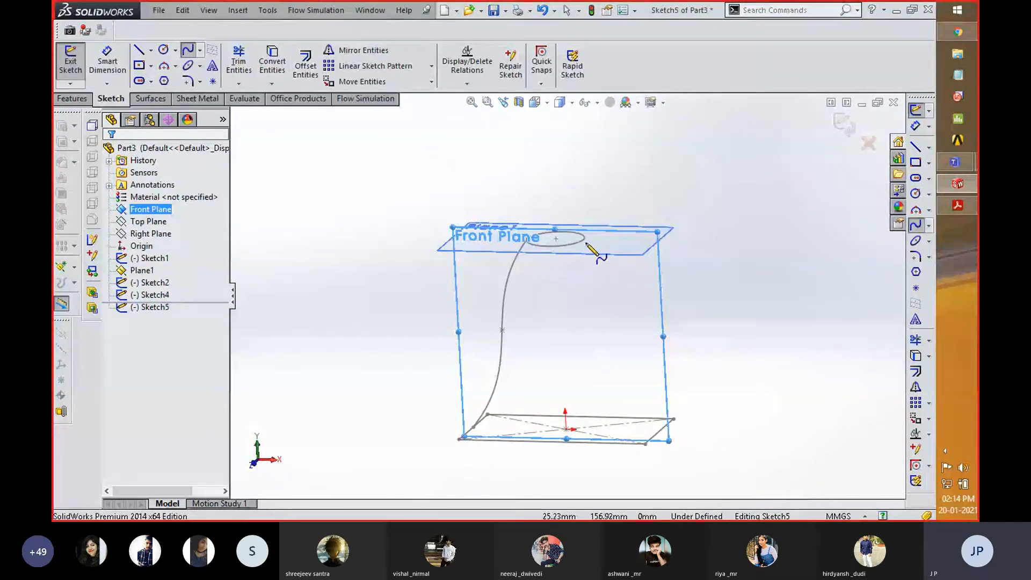
click(556, 238)
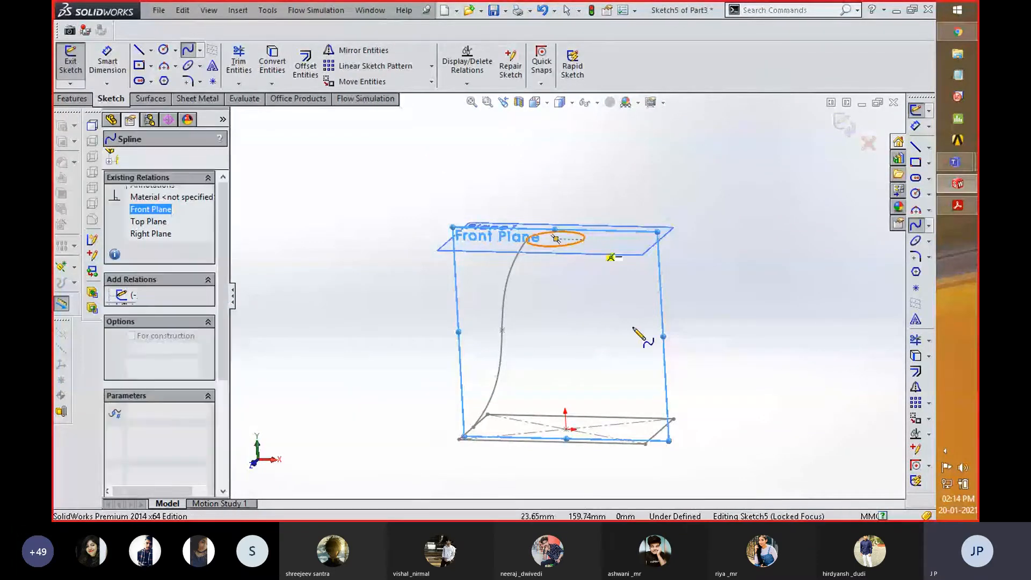
click(597, 322)
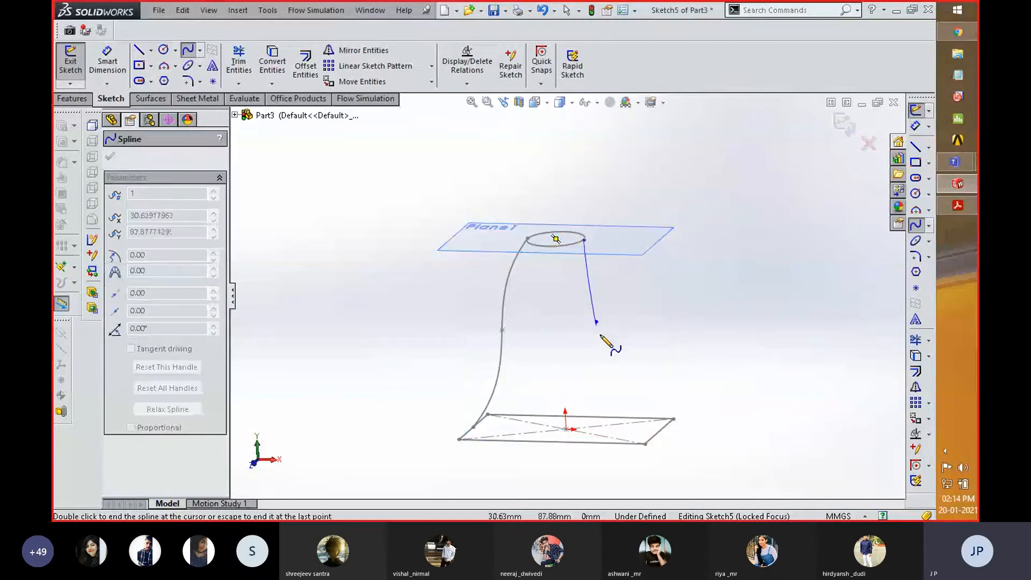
click(660, 431)
right_click(691, 390)
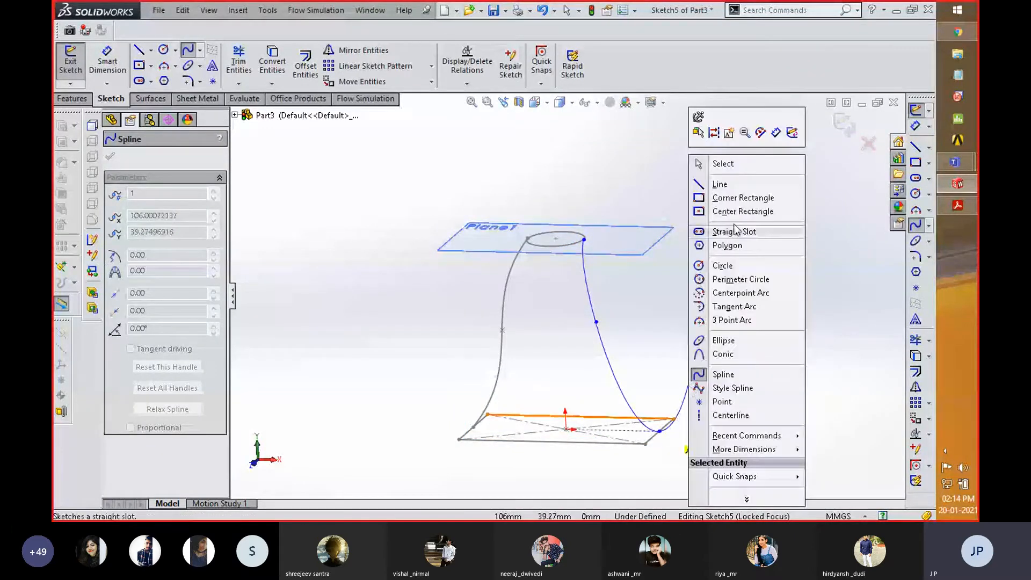
key(Escape)
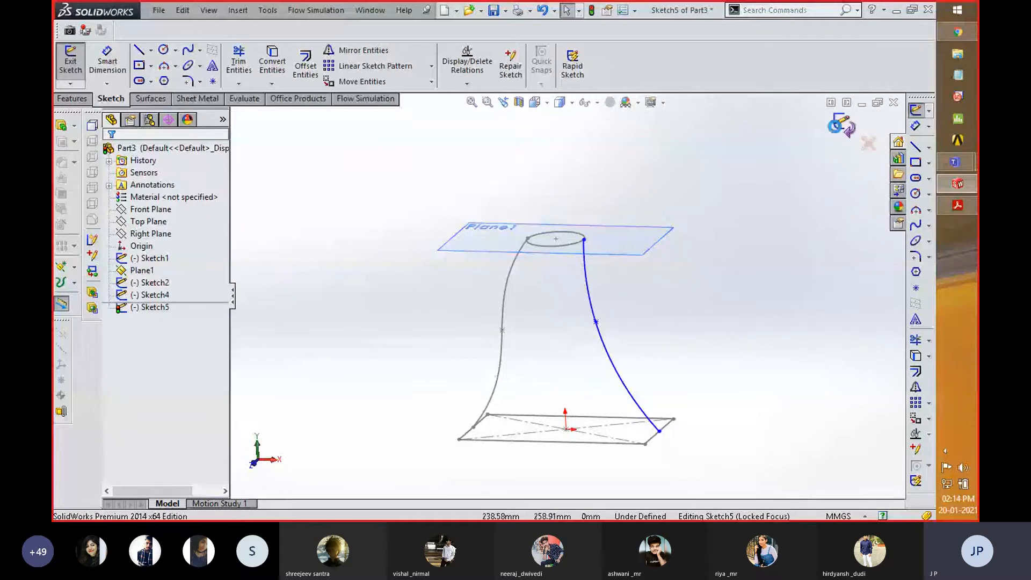
click(844, 124)
- Start a Lofted Boss/Base with the circle sketch and the rectangle sketch as its profiles
mouse_move(698, 345)
middle_down()
mouse_move(667, 395)
mouse_move(739, 363)
mouse_move(701, 360)
middle_up()
click(151, 283)
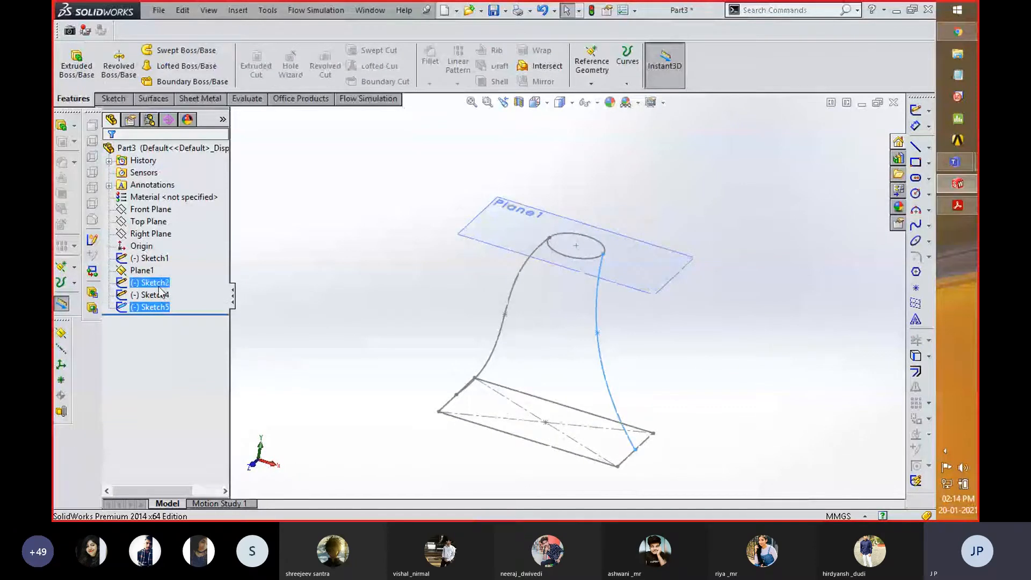
ctrl+click(146, 259)
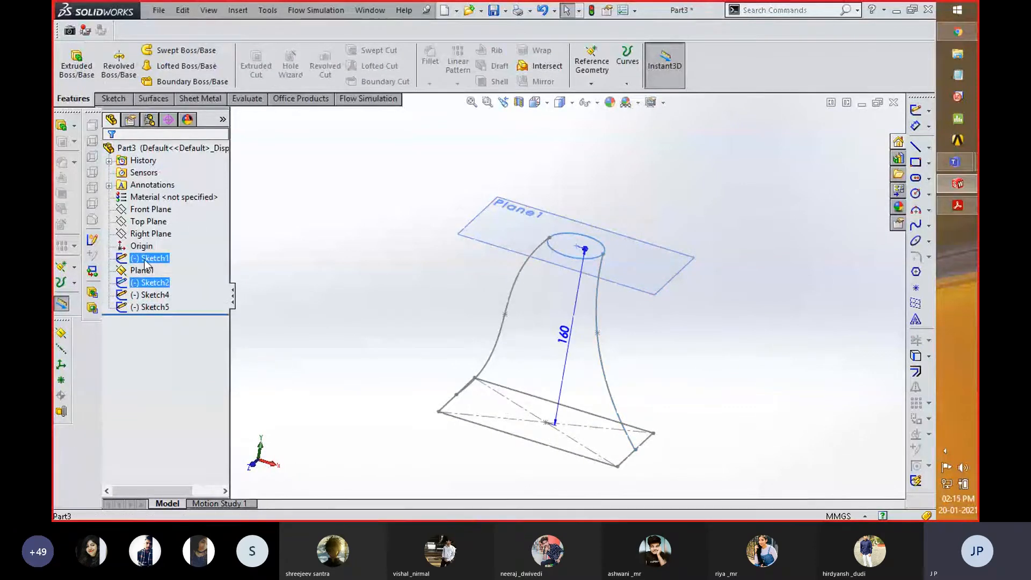
click(178, 67)
middle_drag(379, 295, 373, 320)
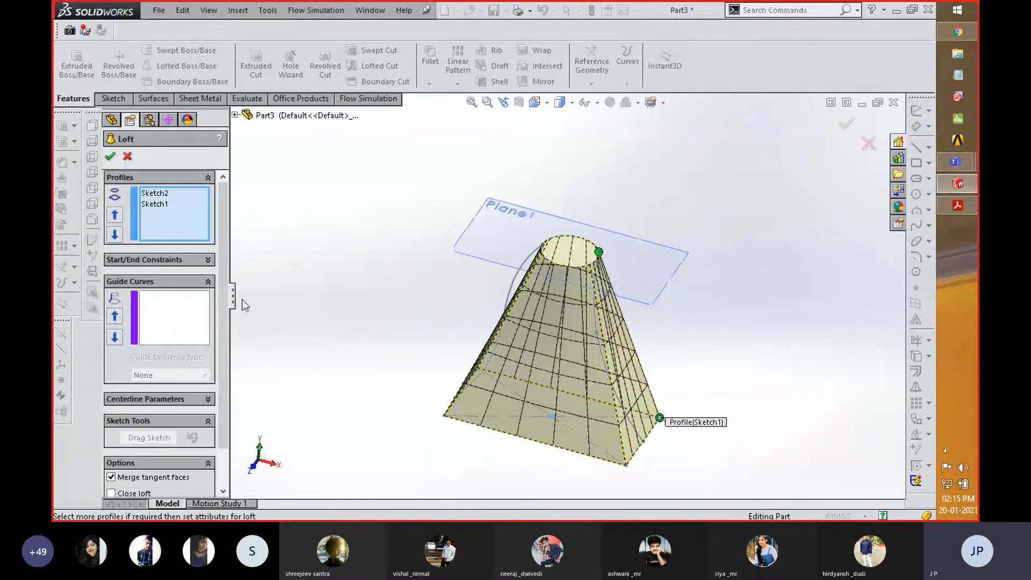
- Add the left and right spline sketches to the loft as guide curves and inspect the preview
click(163, 317)
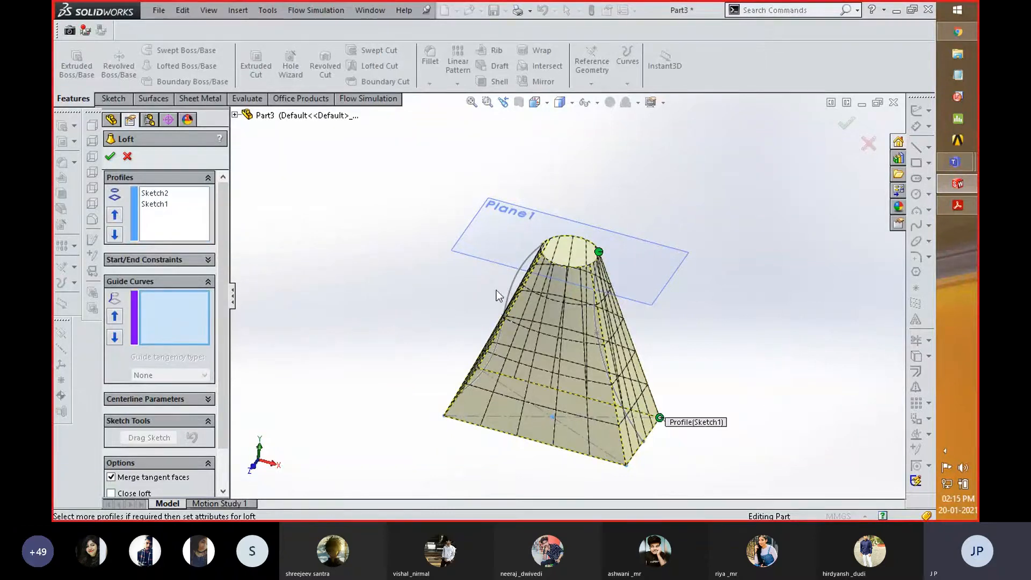
click(510, 287)
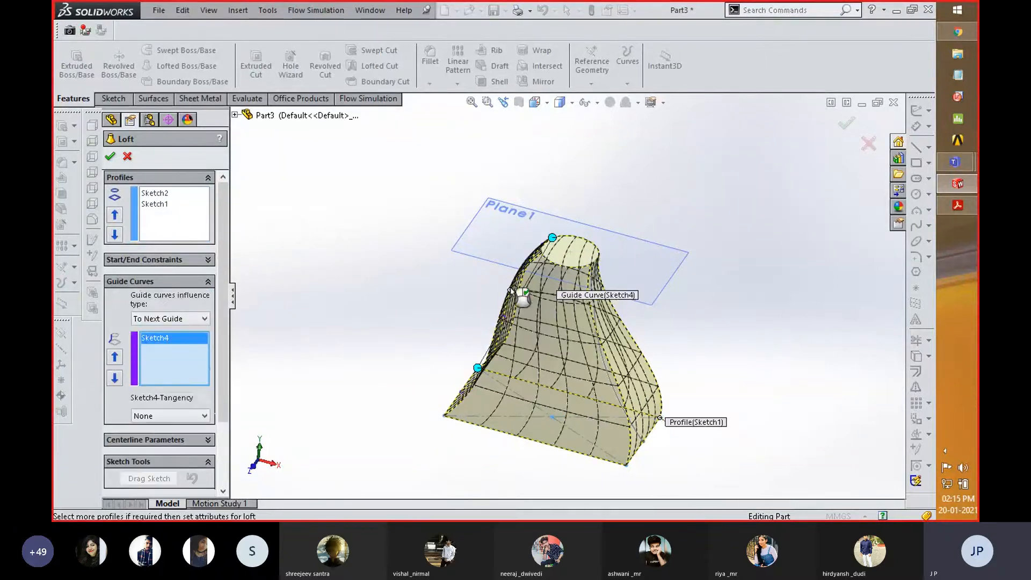
middle_drag(635, 359, 661, 300)
click(600, 325)
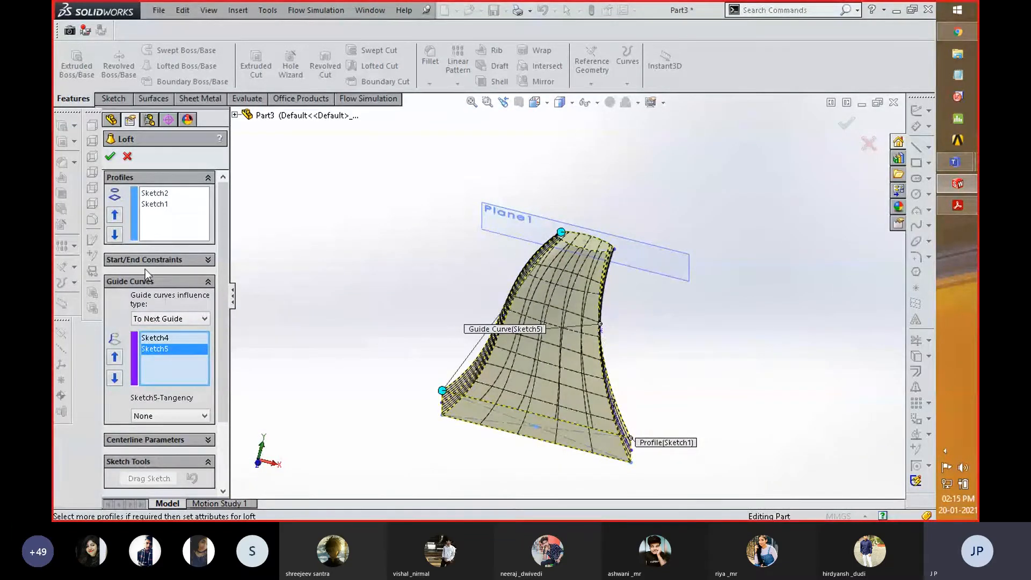
middle_drag(443, 213, 415, 240)
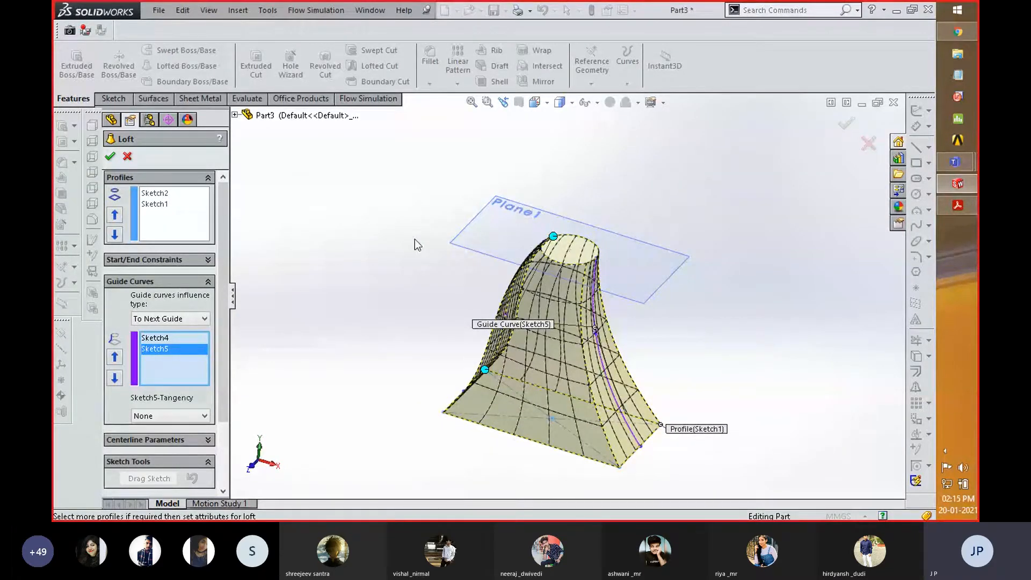
- Create the Lofted Boss/Base from the circle and rectangle profiles with the two spline guide curves
middle_drag(425, 323, 498, 306)
middle_drag(465, 306, 460, 307)
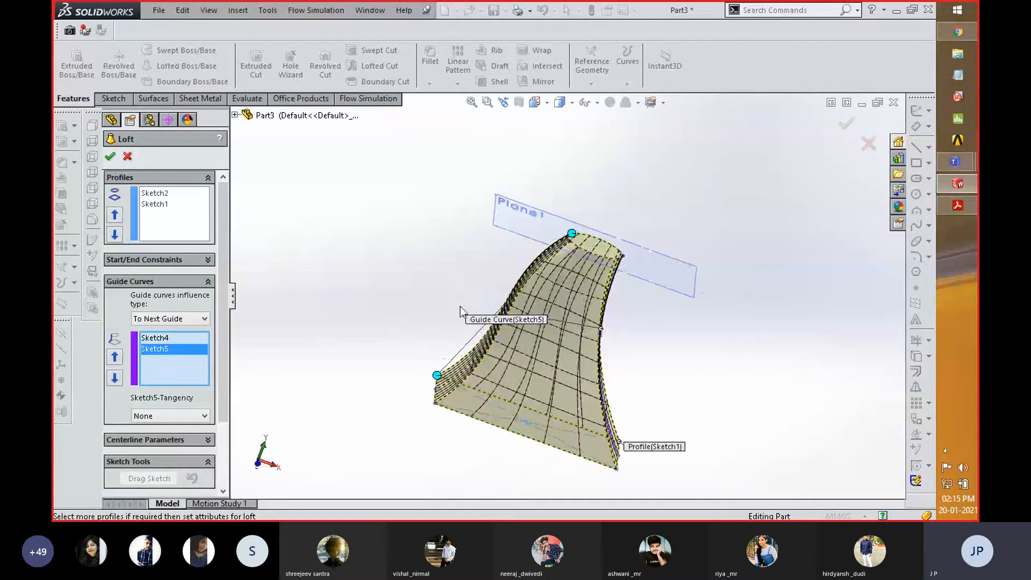
click(110, 156)
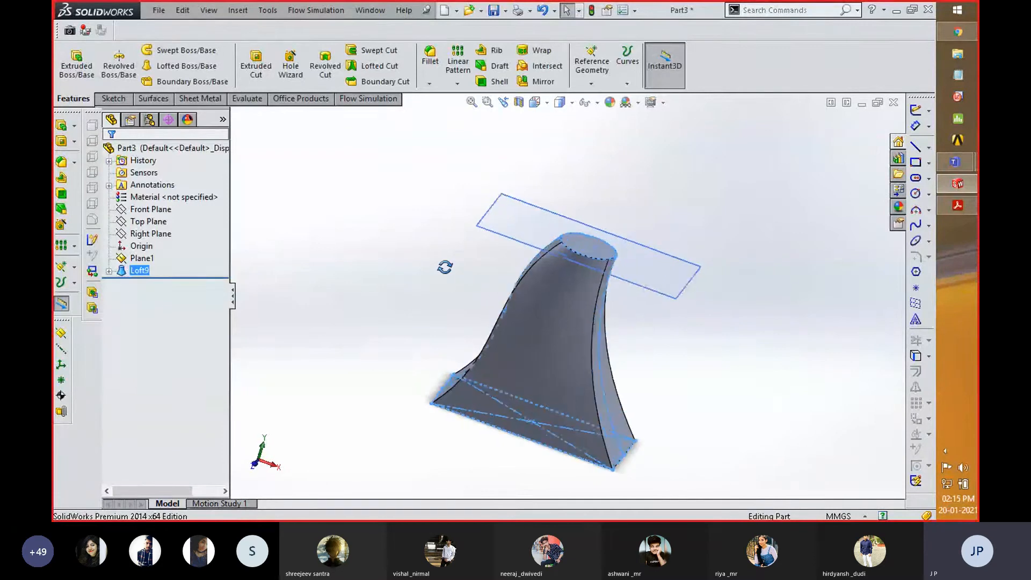
- Hide Plane1 and inspect the lofted body's shape
click(137, 259)
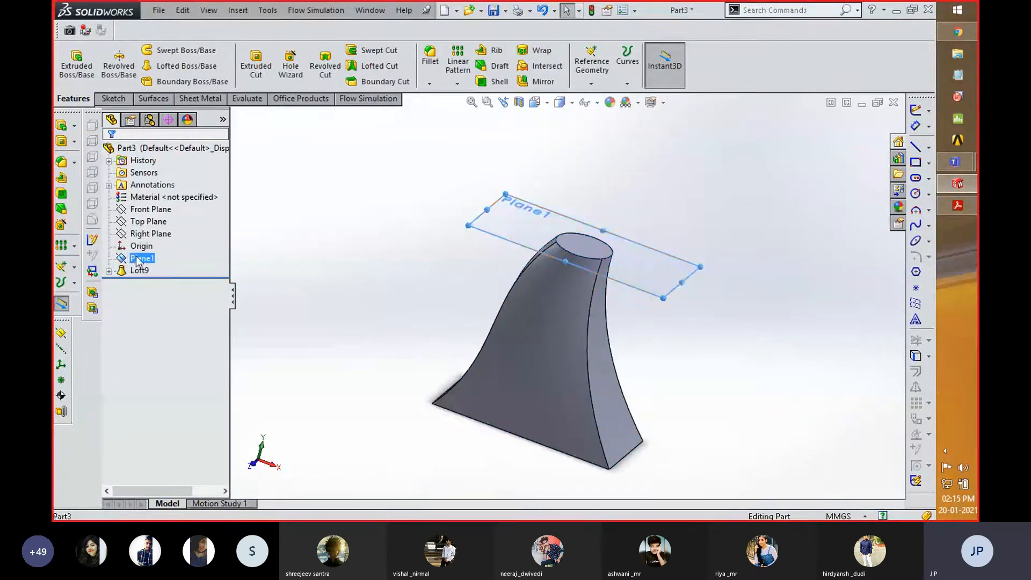
right_click(137, 259)
click(162, 234)
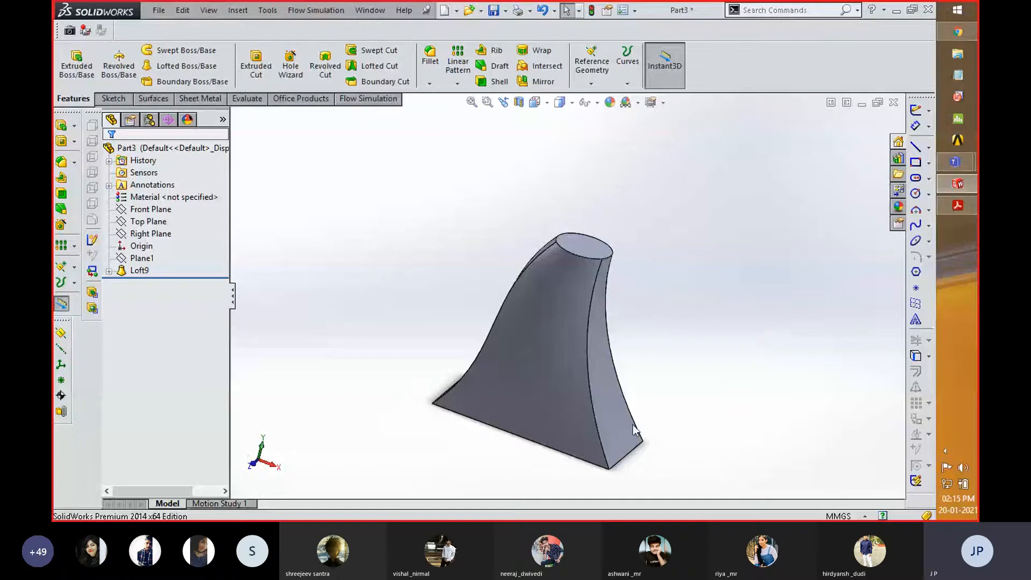
middle_drag(455, 342, 458, 318)
mouse_move(486, 277)
middle_down()
mouse_move(479, 262)
mouse_move(509, 275)
mouse_move(530, 316)
mouse_move(463, 302)
mouse_move(470, 272)
middle_up()
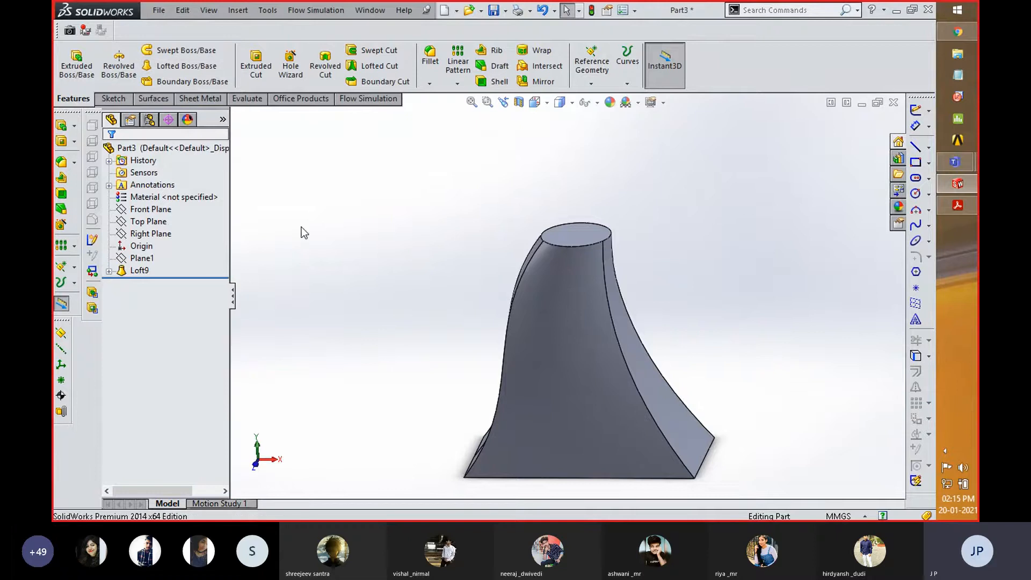
key(z)
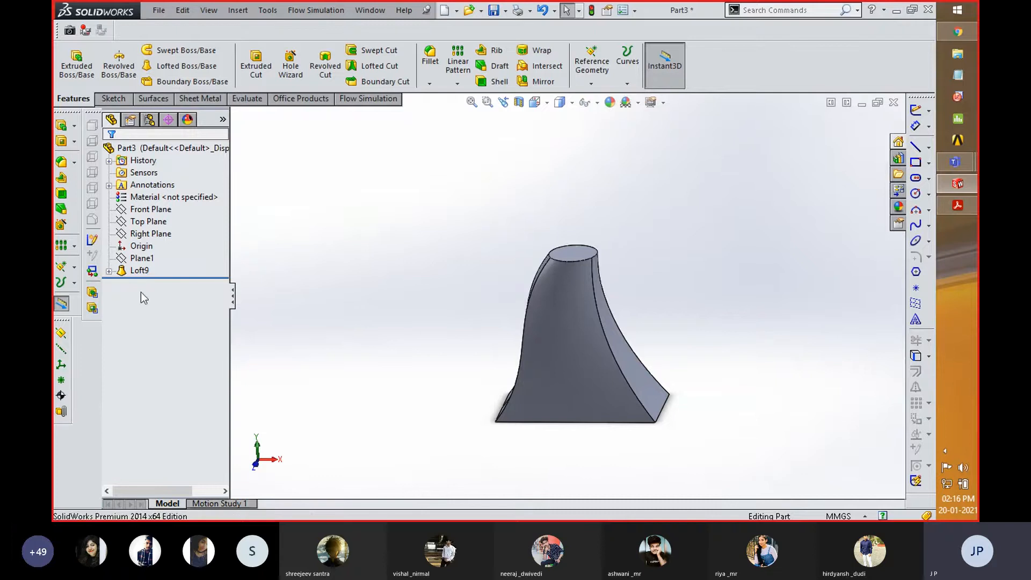
- Create a reference plane offset upward from the Top Plane by slightly more than 220 mm, above the loft's circular end
click(158, 224)
click(561, 250)
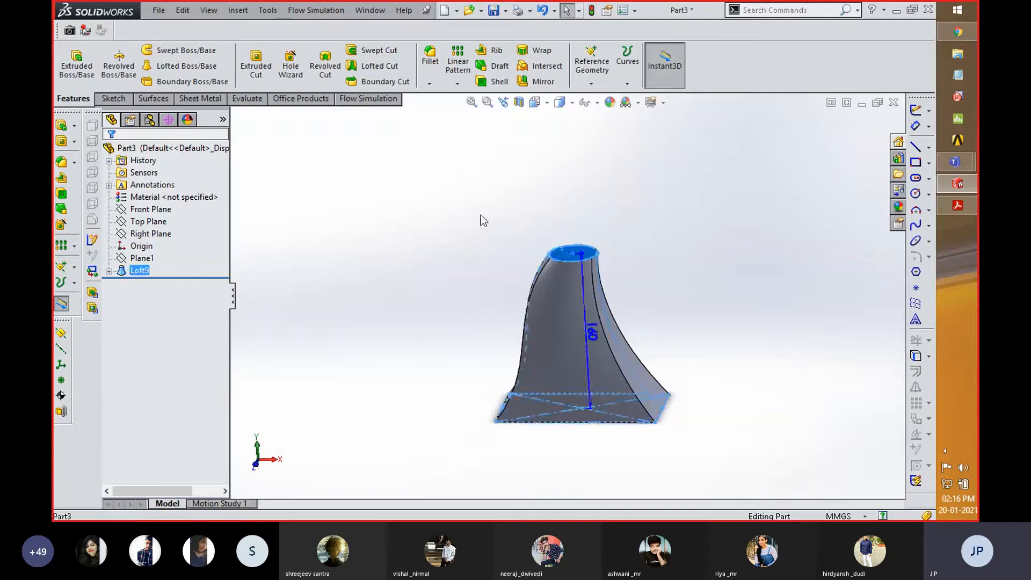
click(418, 237)
click(150, 222)
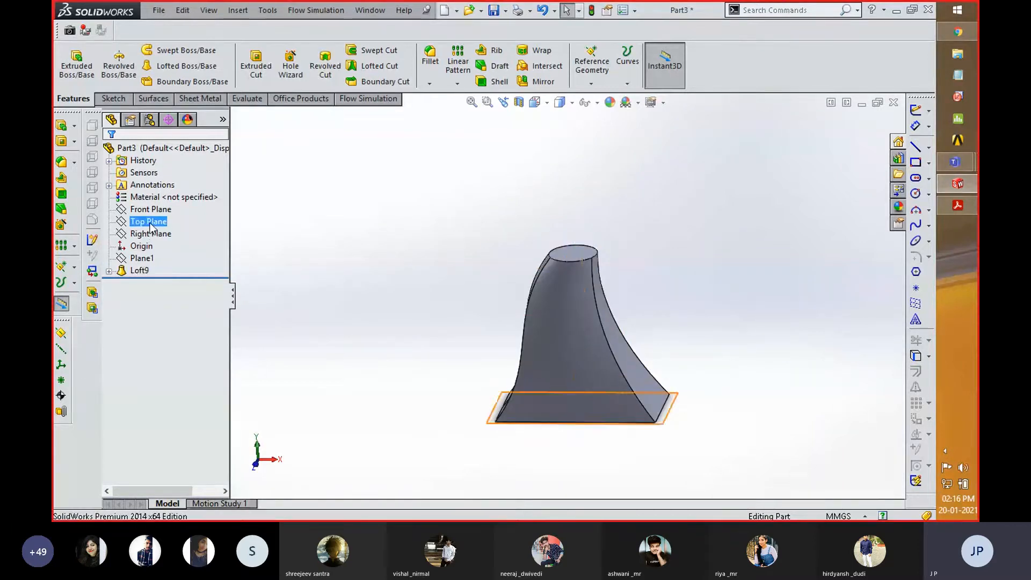
click(590, 84)
click(604, 97)
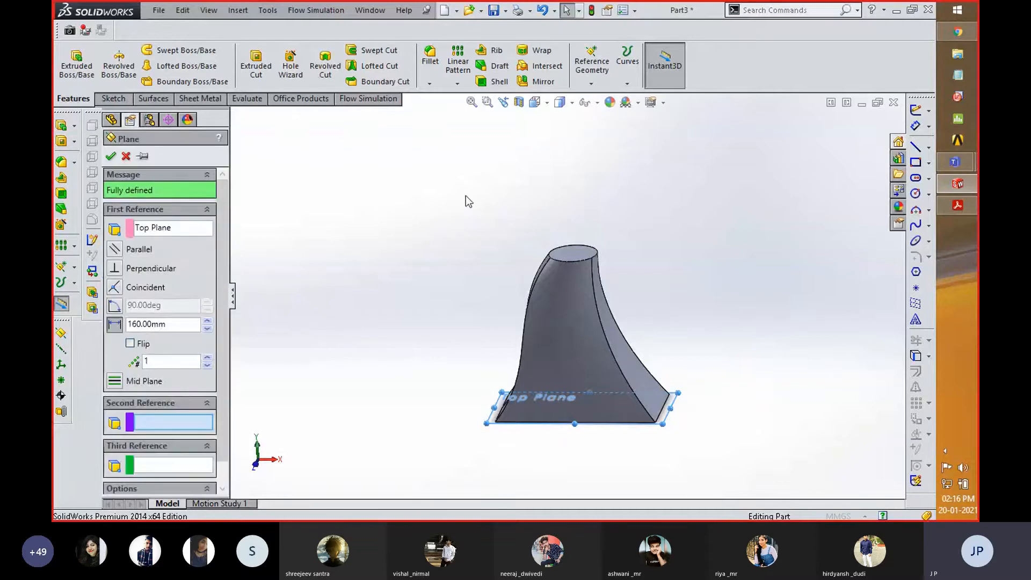
click(207, 322)
click(207, 321)
click(207, 321)
click(207, 321)
click(207, 321)
click(206, 321)
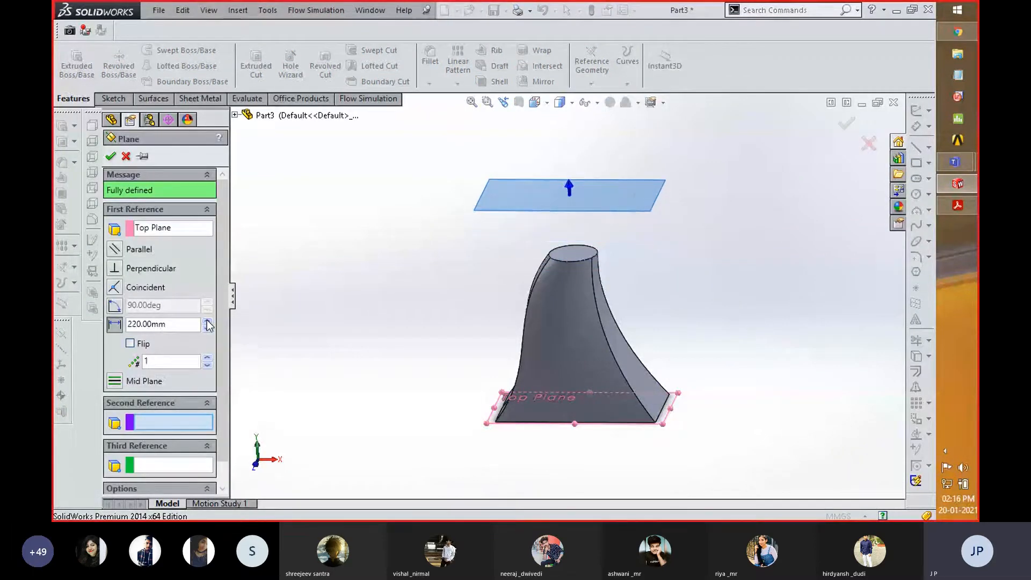
click(206, 321)
click(110, 155)
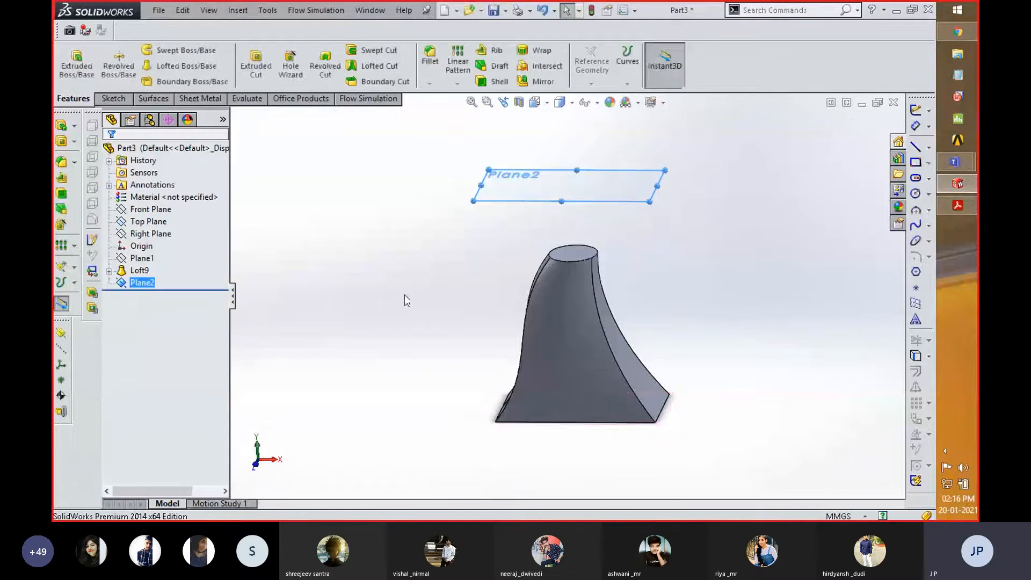
- On the new plane, sketch a six-sided inscribed-circle polygon centred on the origin, with a circle diameter of about 22.5 mm
click(432, 237)
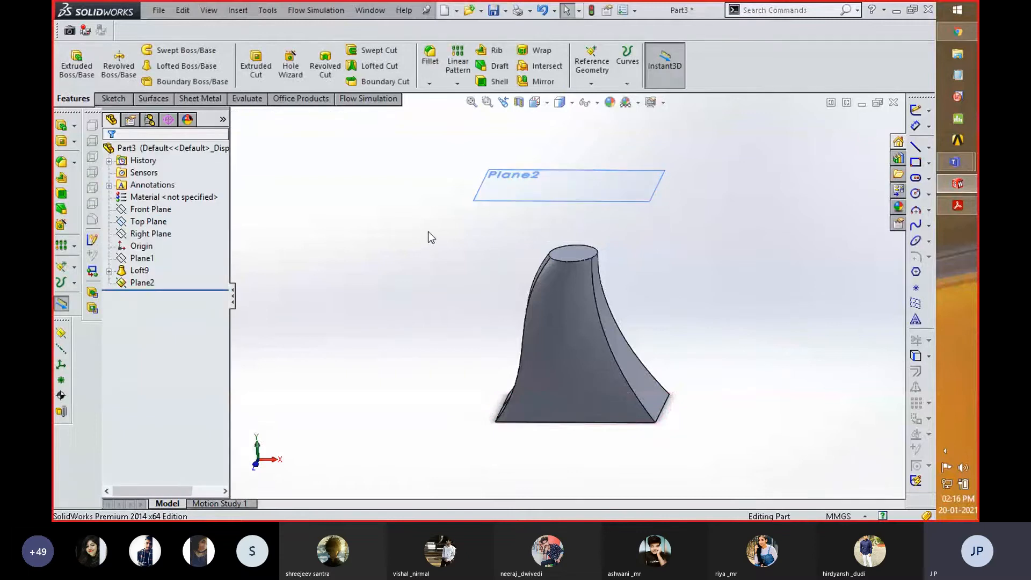
right_click(517, 185)
click(543, 164)
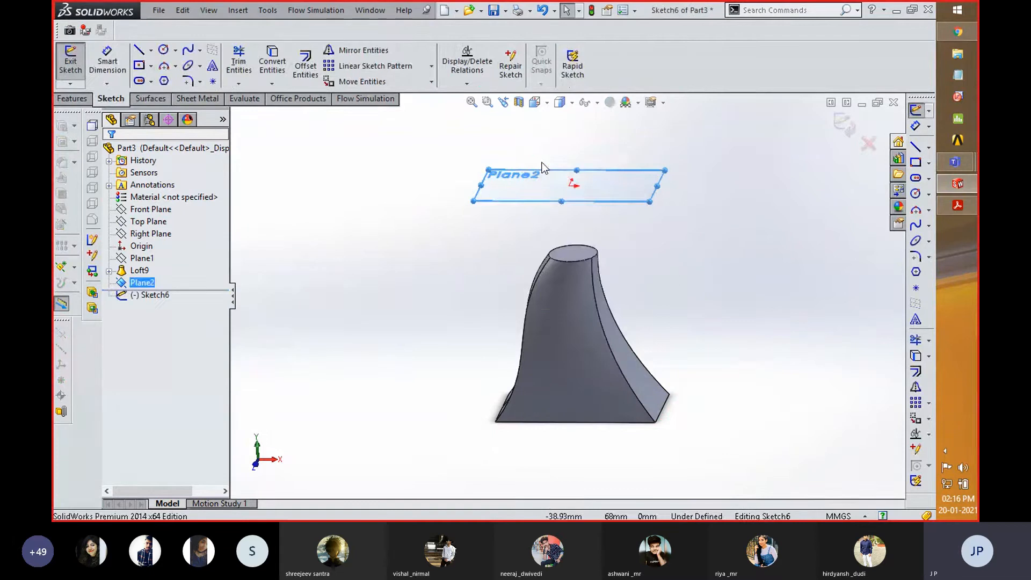
key(space)
click(663, 246)
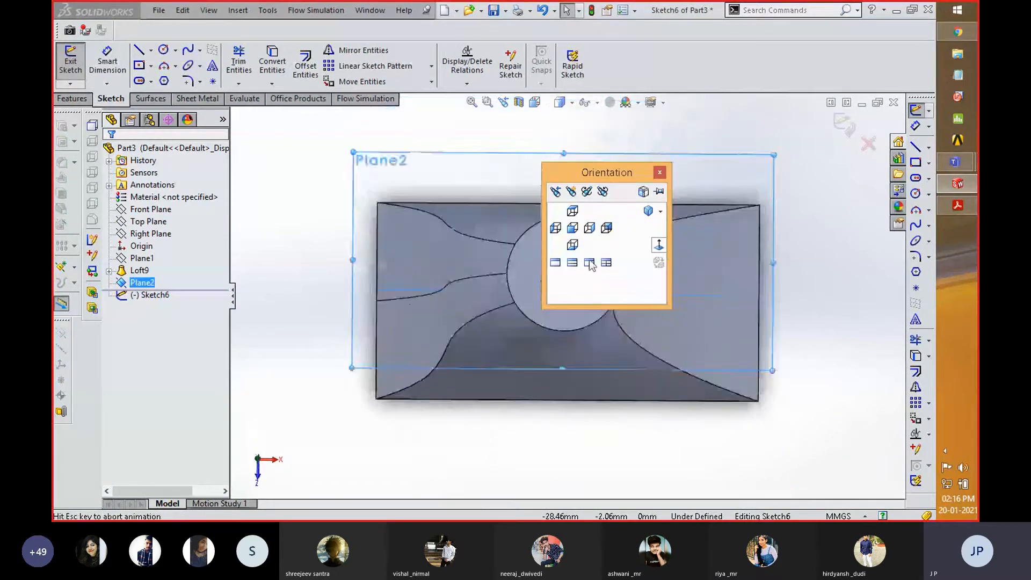
click(163, 81)
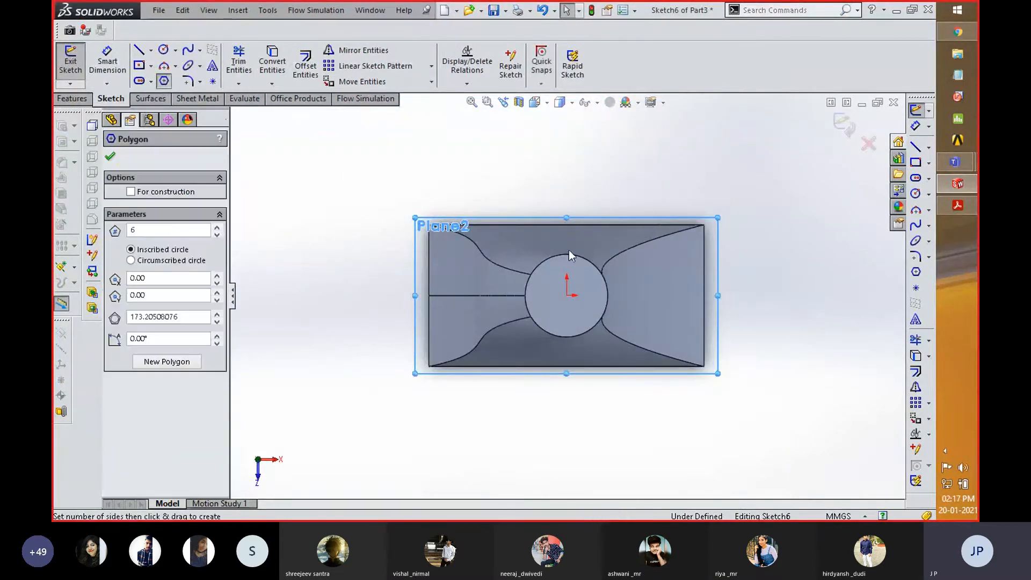
click(566, 296)
click(583, 312)
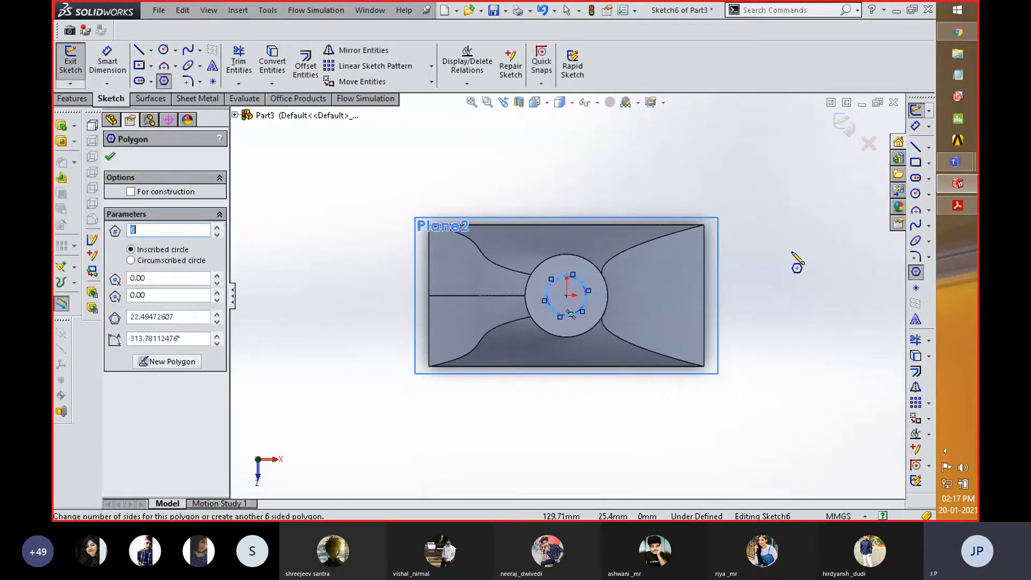
right_click(762, 257)
click(794, 143)
- Make the hexagon's lower side horizontal and exit the sketch
scroll(569, 320, down, 3)
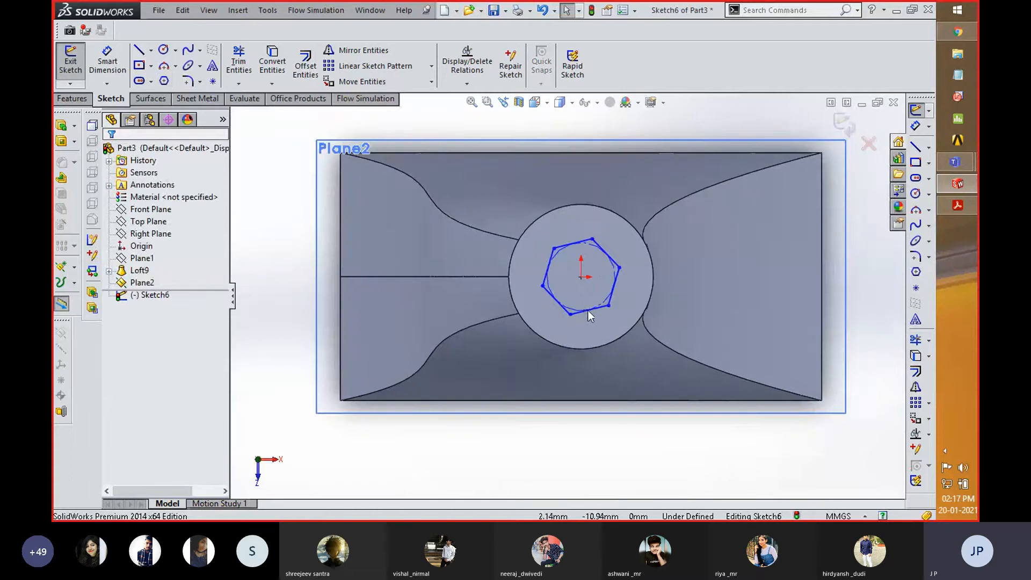
click(588, 310)
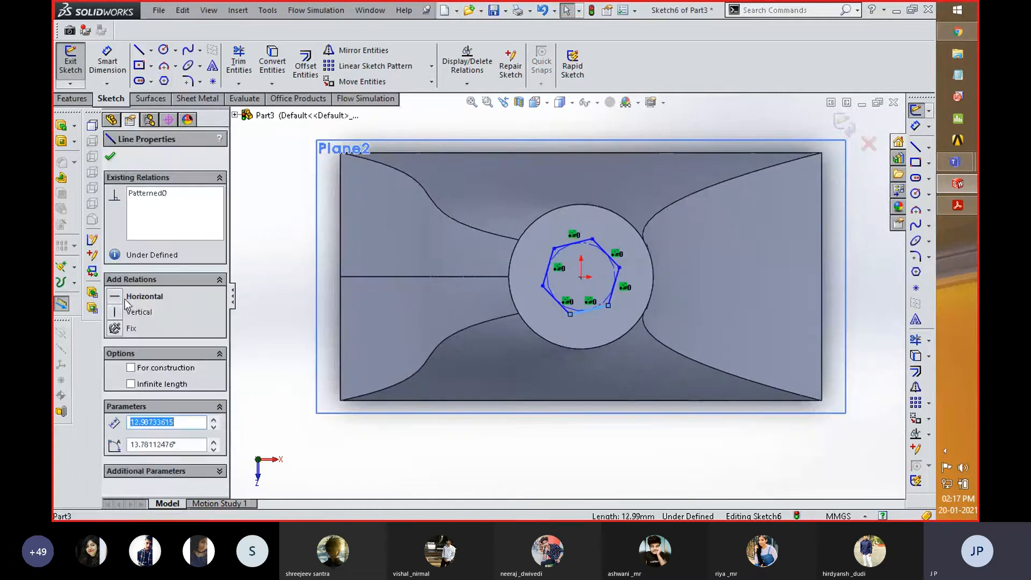
click(118, 299)
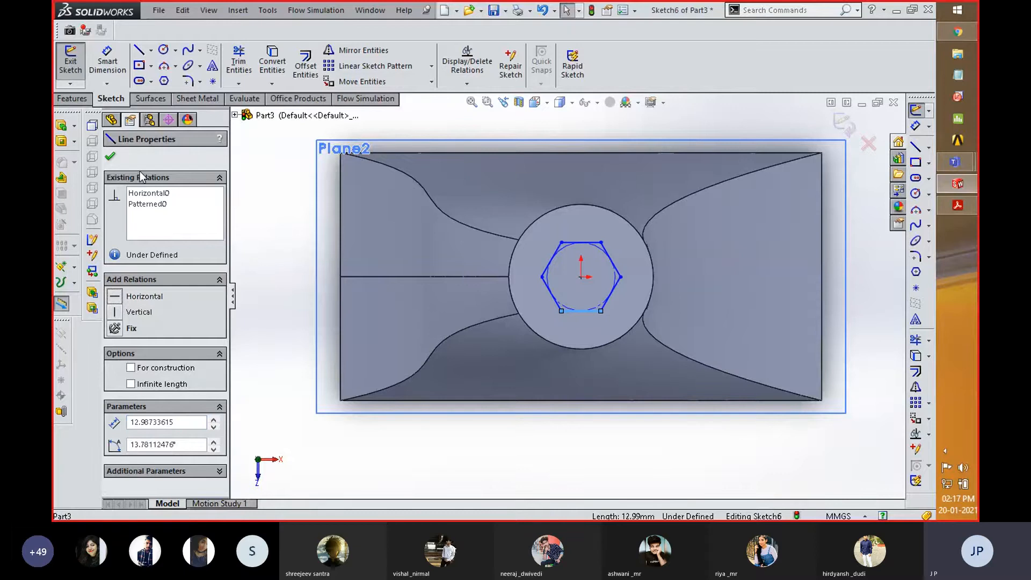
click(111, 158)
click(843, 125)
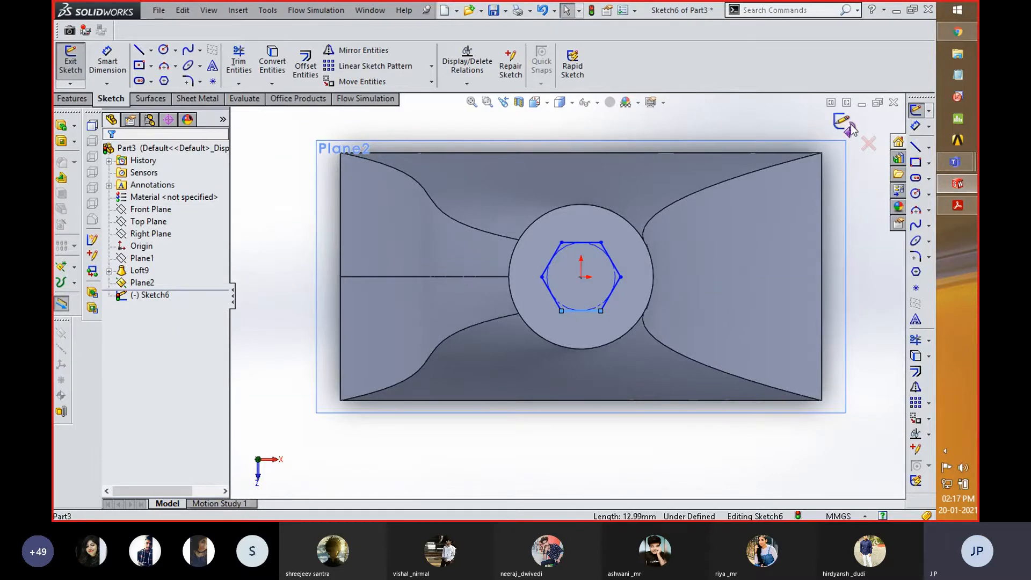
scroll(535, 391, up, 3)
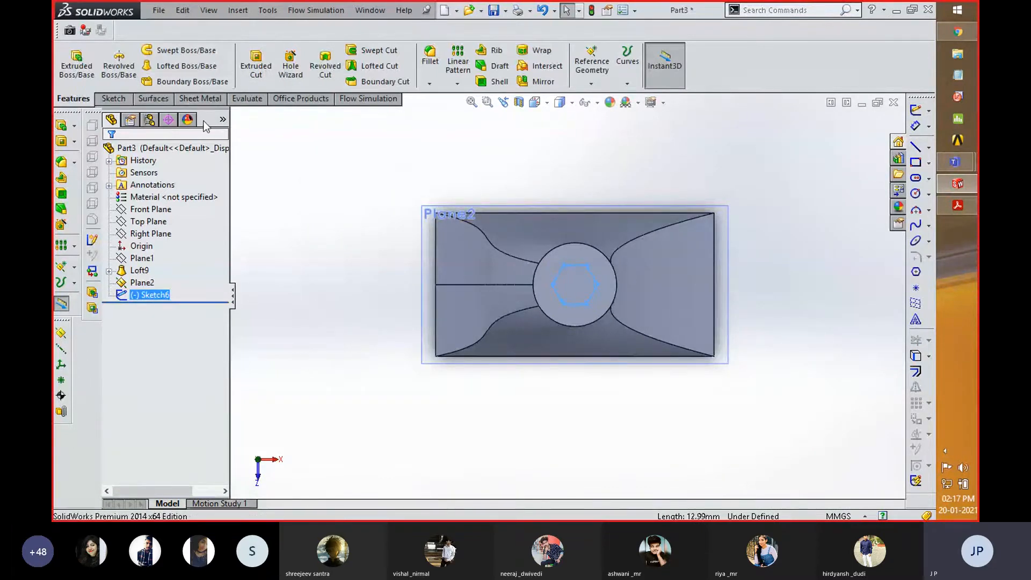
- Start a Boundary Boss/Base with the hexagon sketch and the loft's circular top face as Direction 1 profiles
middle_drag(396, 422, 485, 330)
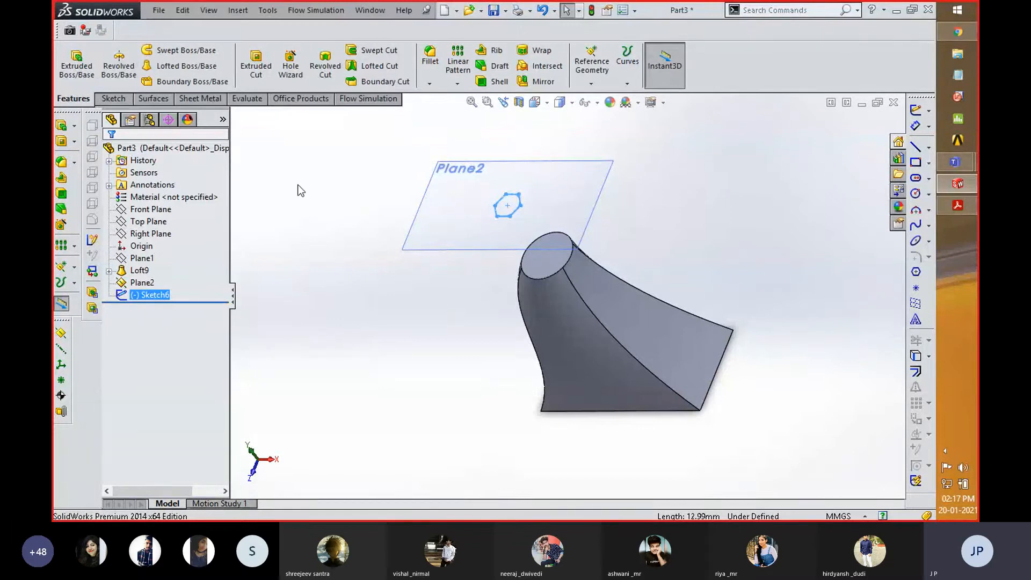
click(187, 80)
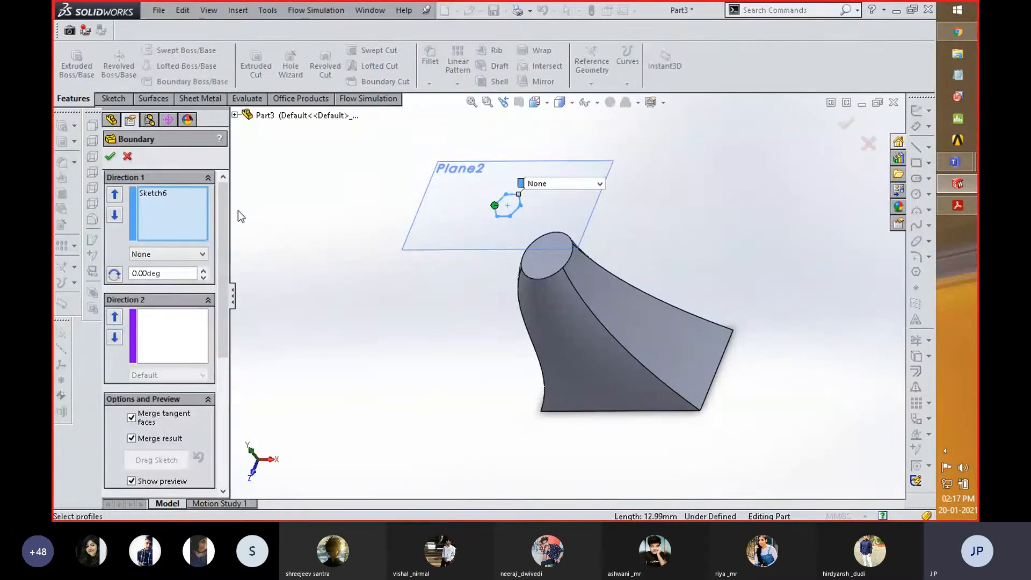
click(545, 263)
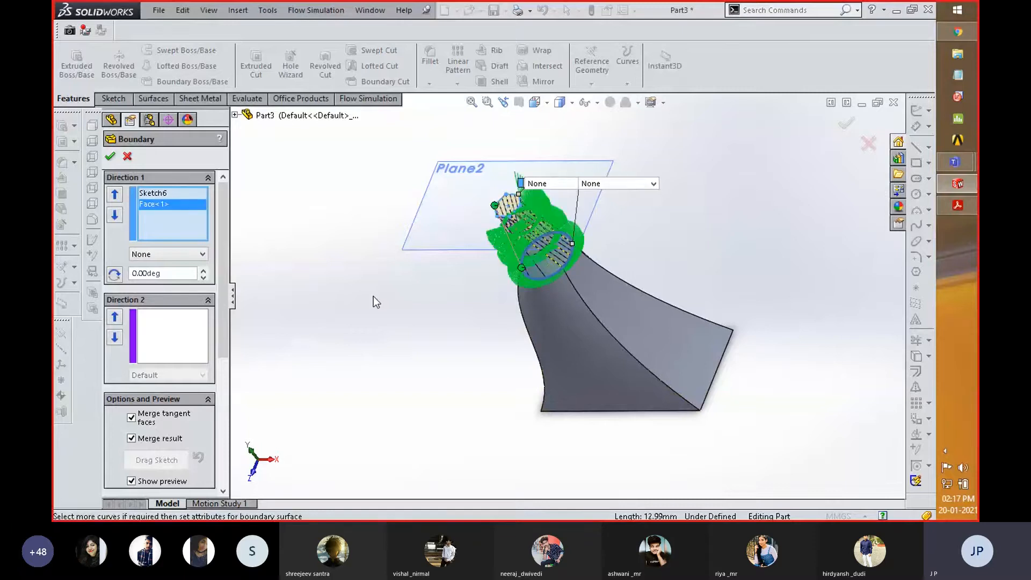
scroll(373, 302, down, 3)
scroll(483, 316, up, 2)
middle_drag(509, 308, 554, 311)
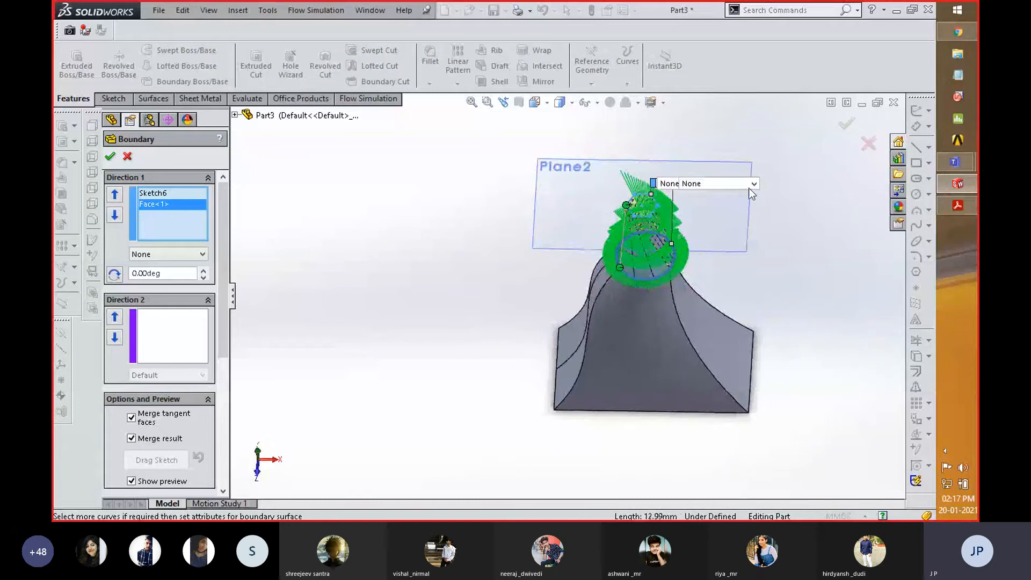
- Set the circular face's tangency to Normal To Profile, create the boundary feature and inspect it
click(755, 184)
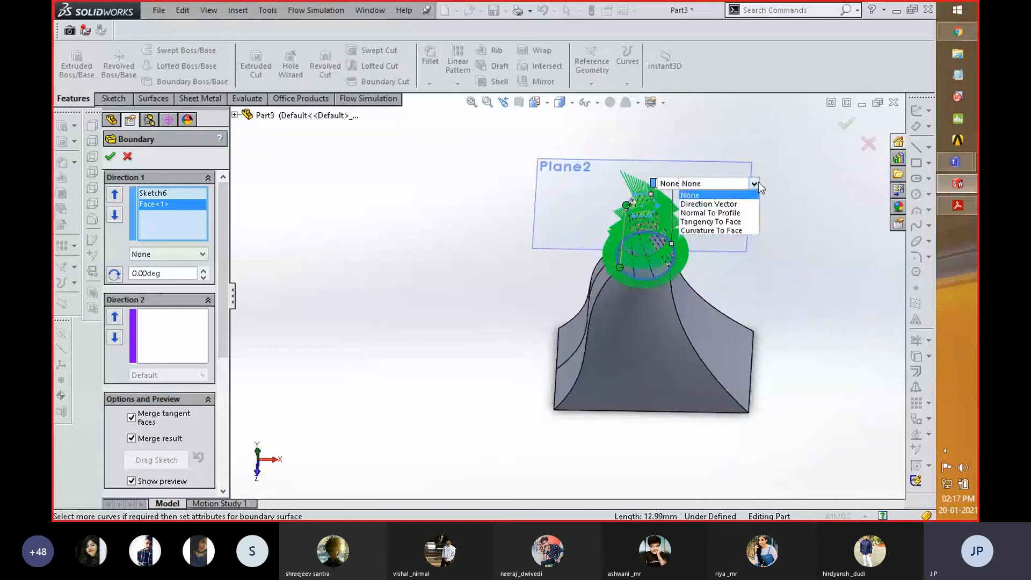
click(737, 213)
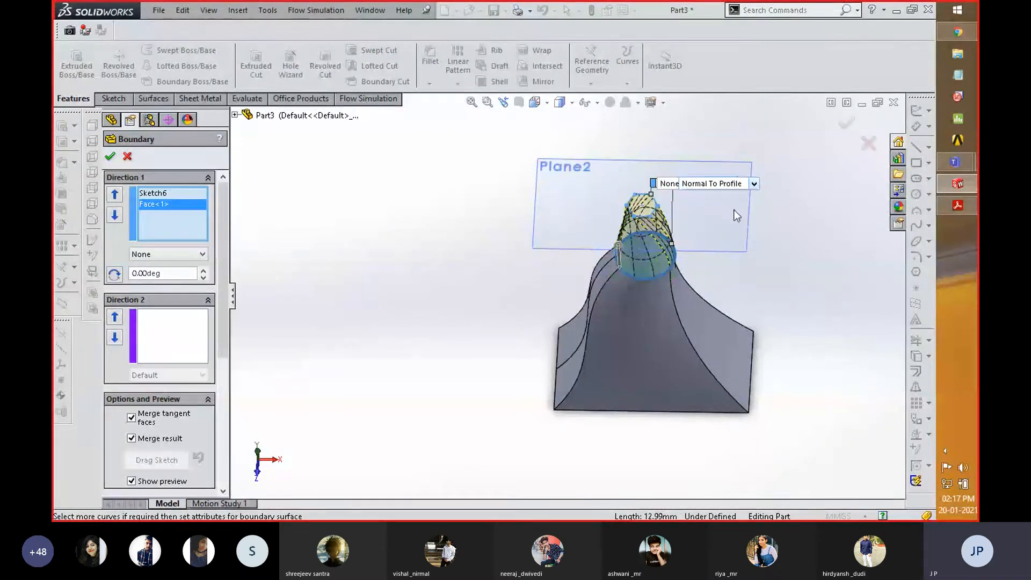
click(847, 125)
scroll(698, 204, down, 3)
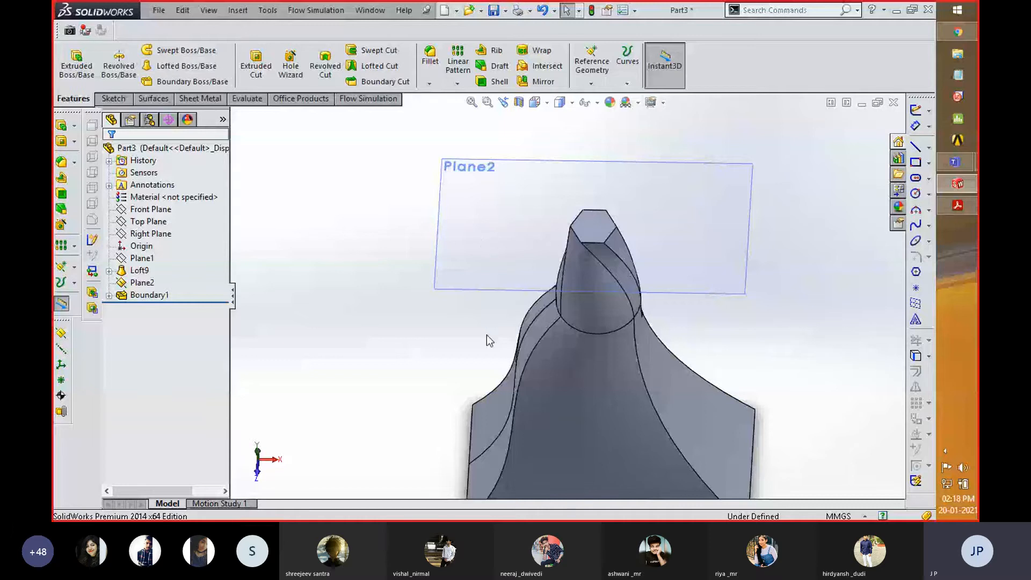
scroll(487, 335, up, 2)
middle_drag(469, 329, 392, 322)
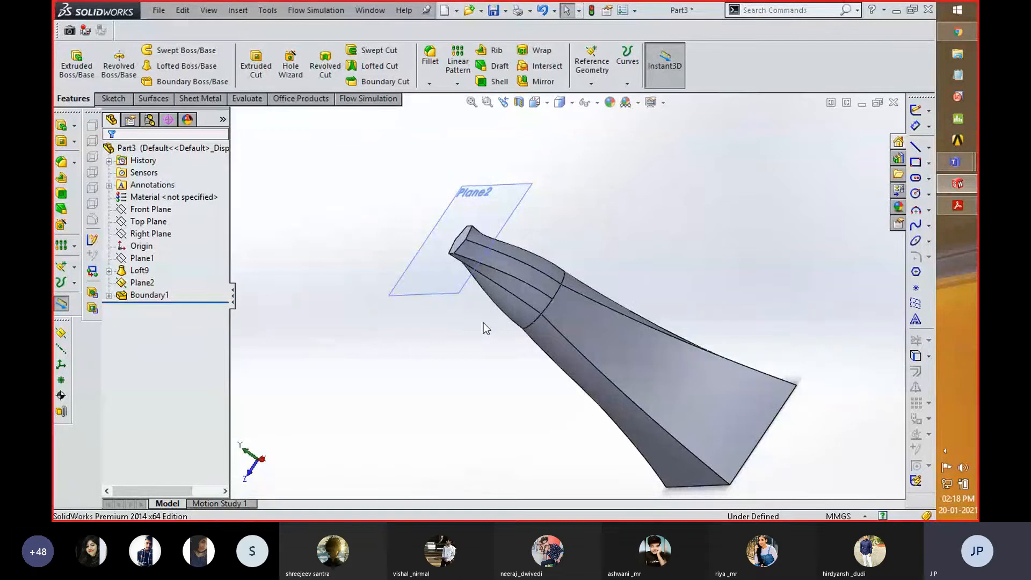
- Edit the Boundary1 feature and move the connector point on the hexagon profile to another corner
middle_drag(484, 324, 556, 289)
scroll(591, 220, down, 3)
click(127, 295)
right_click(135, 297)
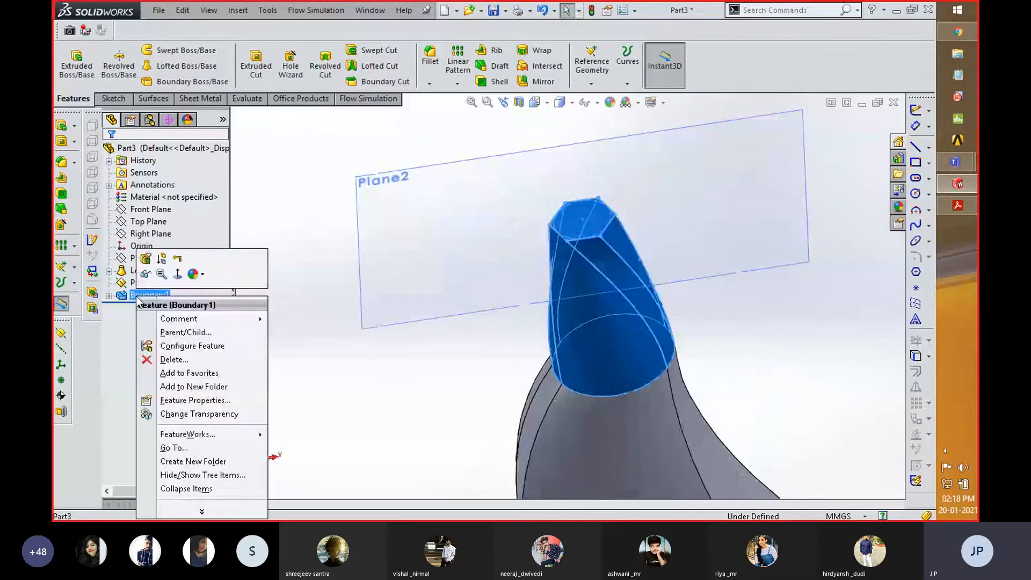
click(145, 260)
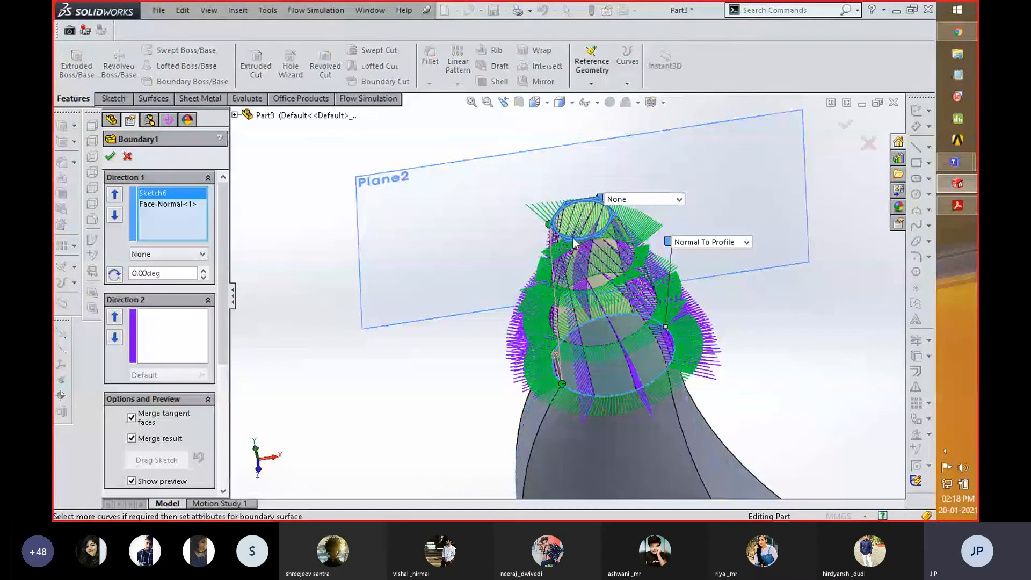
scroll(574, 243, down, 3)
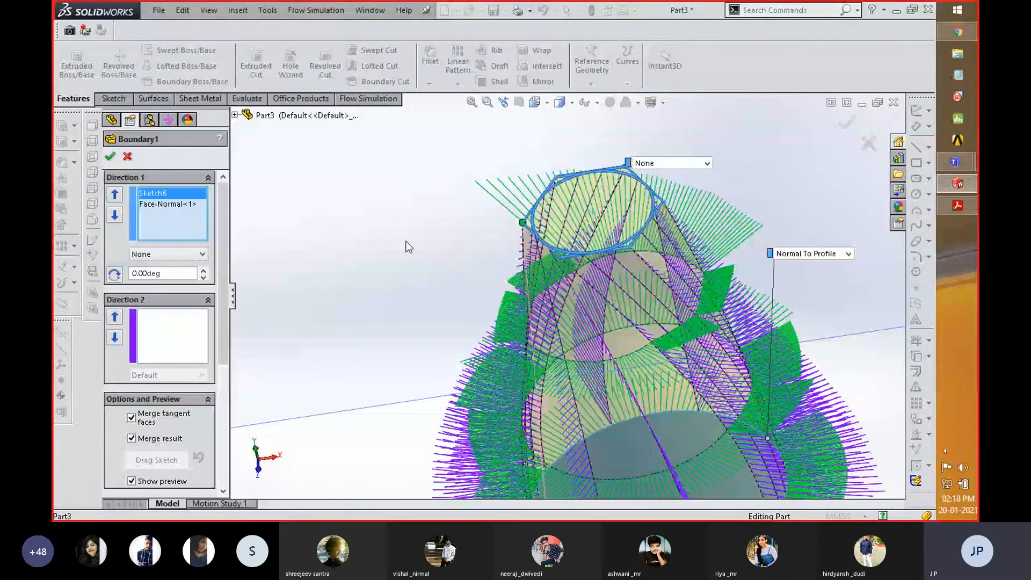
middle_drag(407, 241, 730, 268)
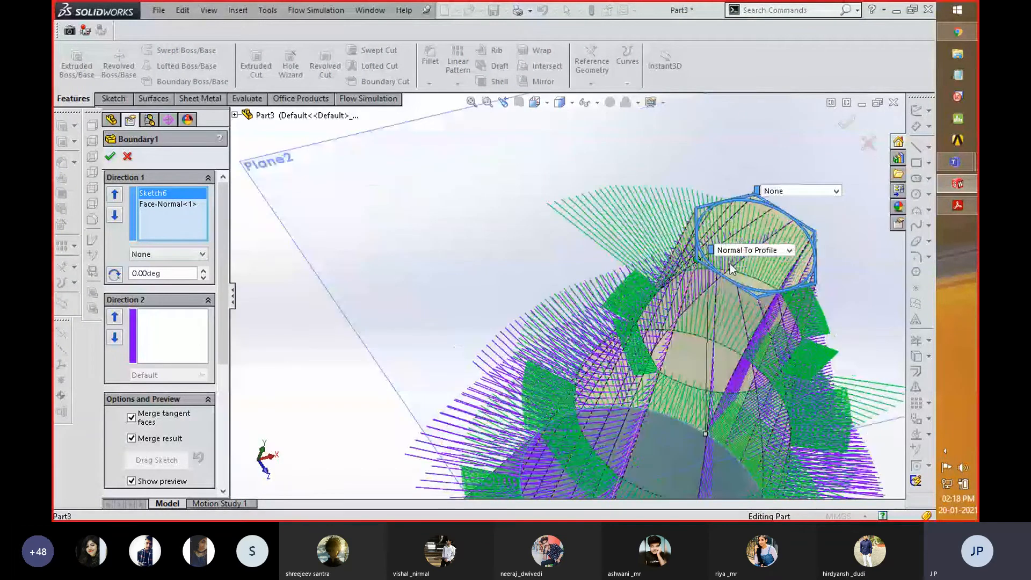
scroll(730, 269, down, 2)
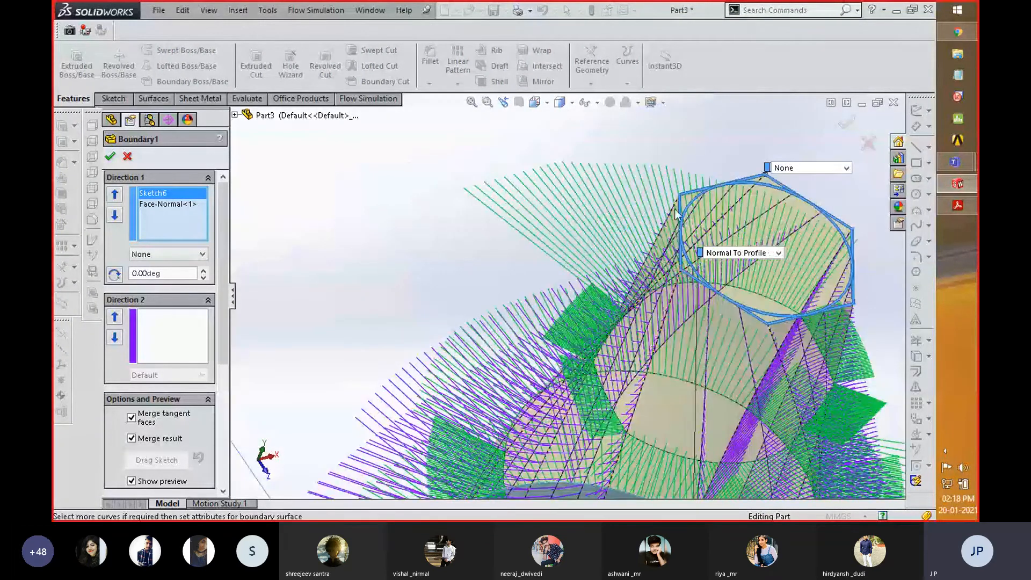
drag(675, 210, 677, 197)
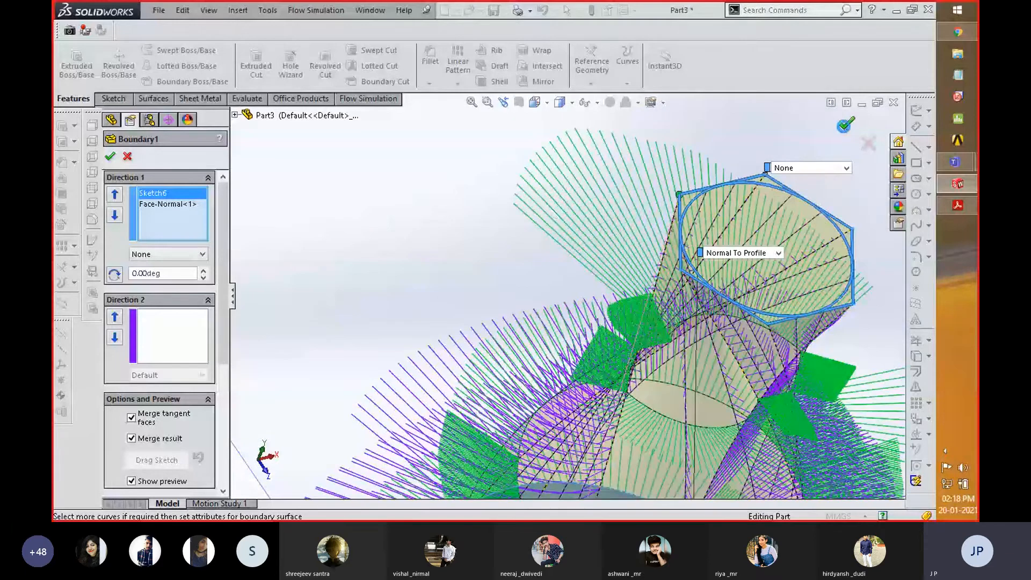
- Accept the edited boundary feature and inspect the combined solid from the hexagonal tip to the rectangular base
click(847, 124)
middle_drag(568, 243, 478, 238)
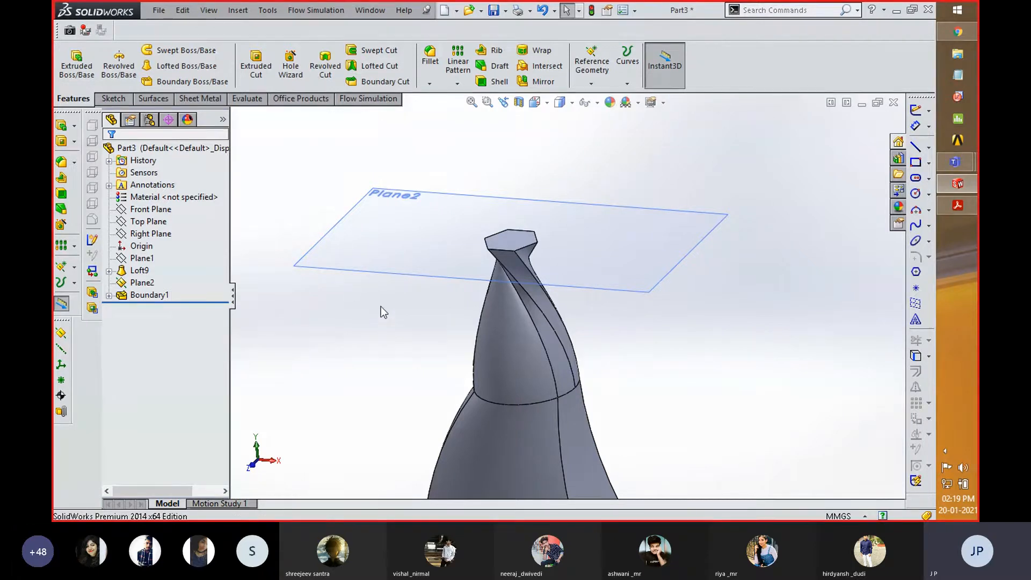
scroll(381, 305, up, 6)
scroll(574, 440, down, 4)
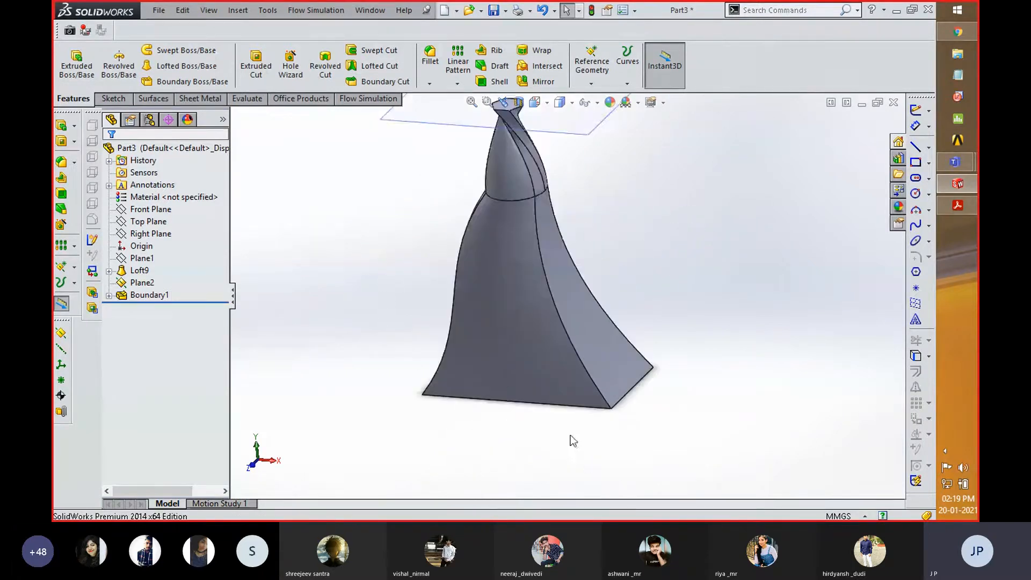
scroll(574, 440, down, 2)
scroll(531, 453, up, 4)
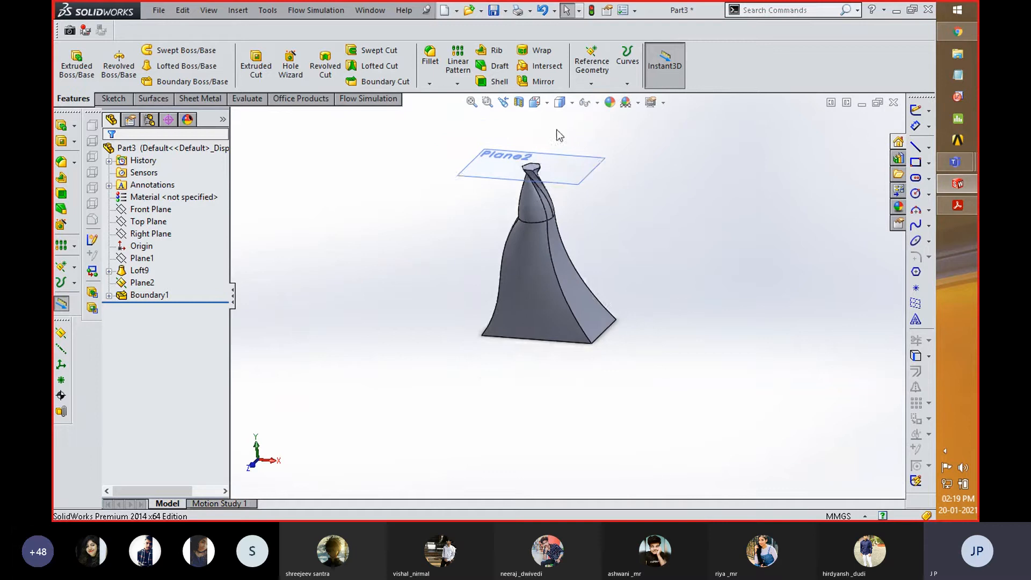
scroll(556, 135, down, 2)
middle_drag(650, 284, 594, 152)
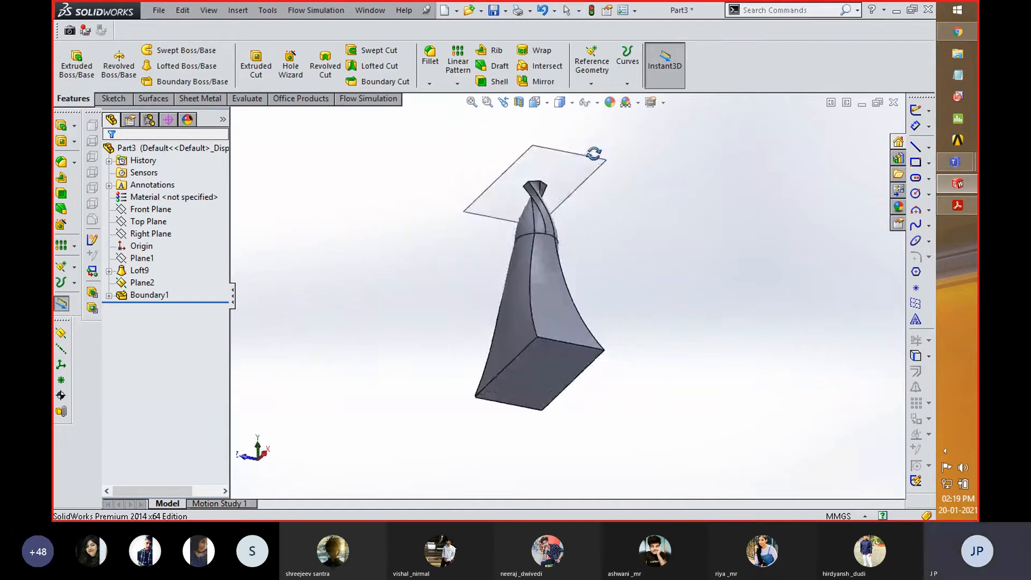
middle_drag(644, 331, 533, 305)
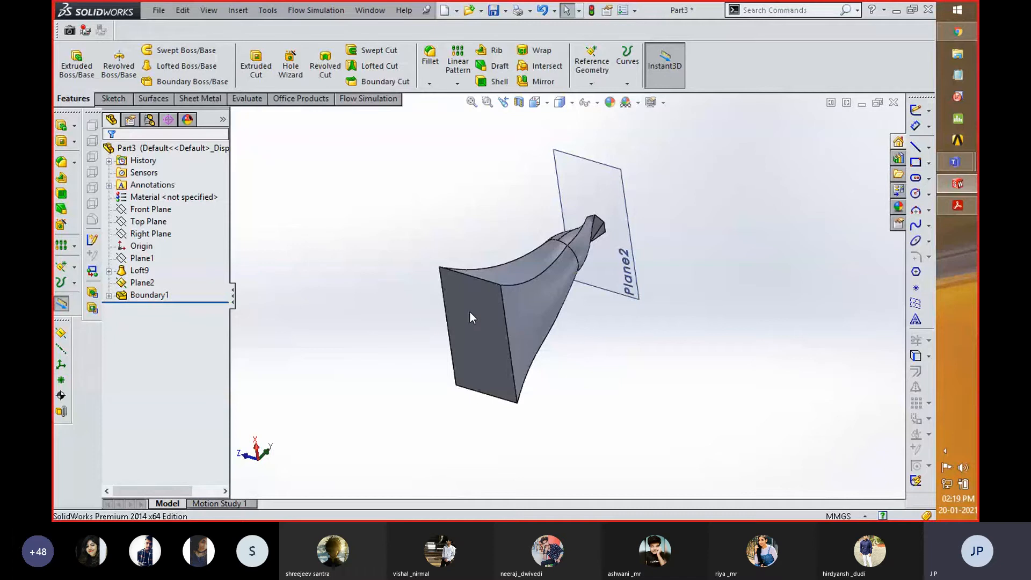
scroll(469, 314, down, 3)
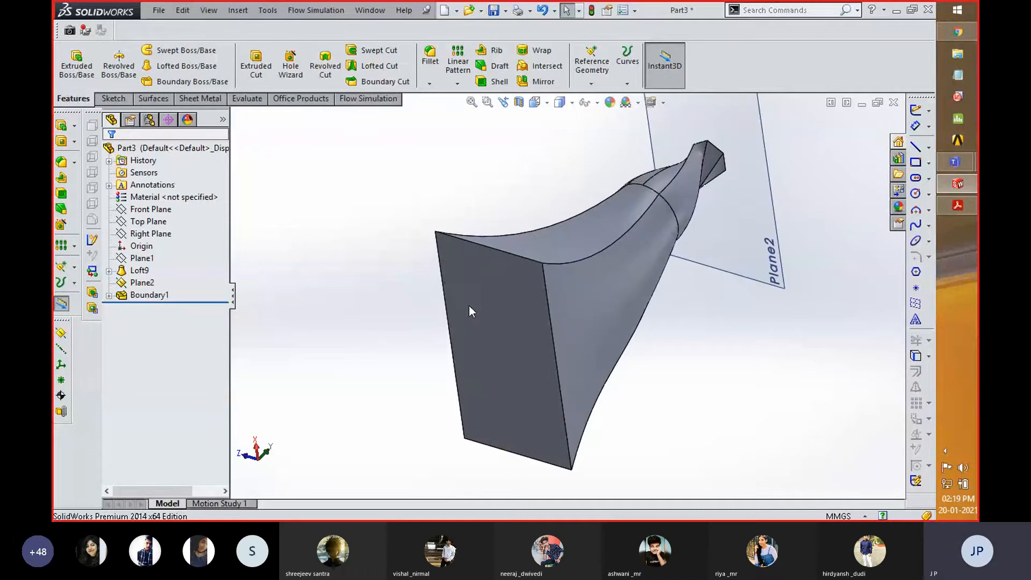
- Start a new sketch on the loft's rectangular base face
right_click(497, 308)
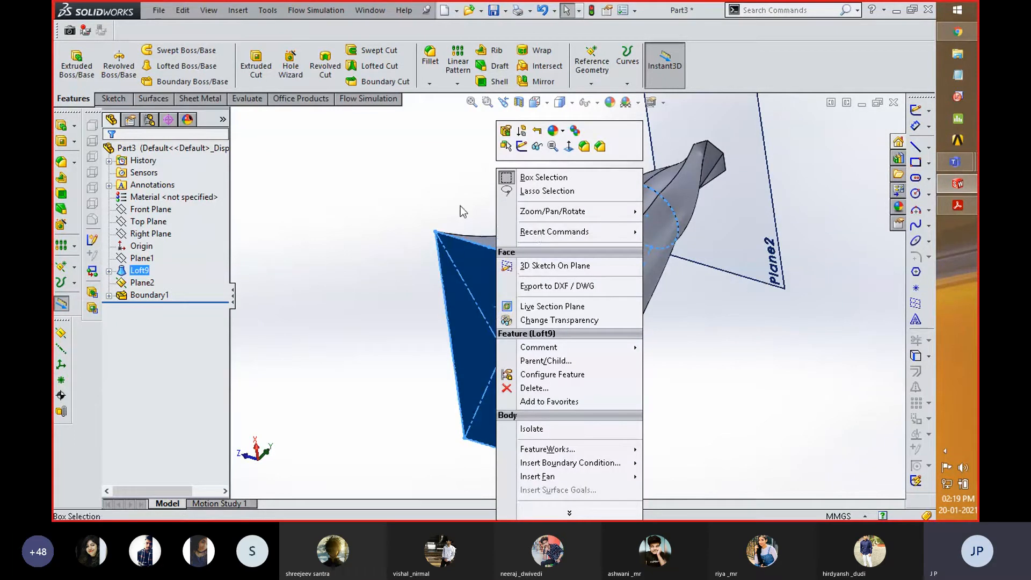
click(331, 245)
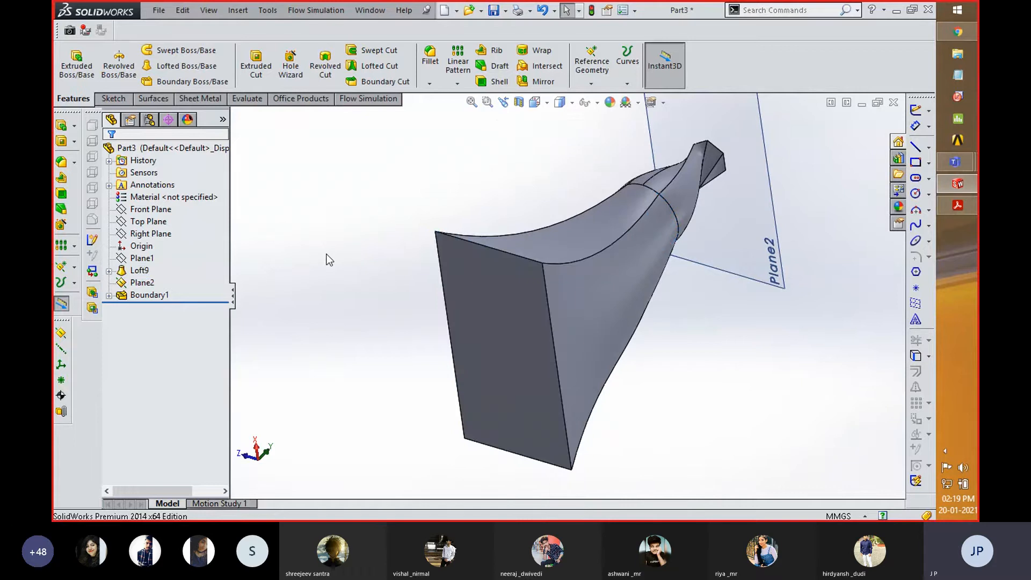
right_click(500, 327)
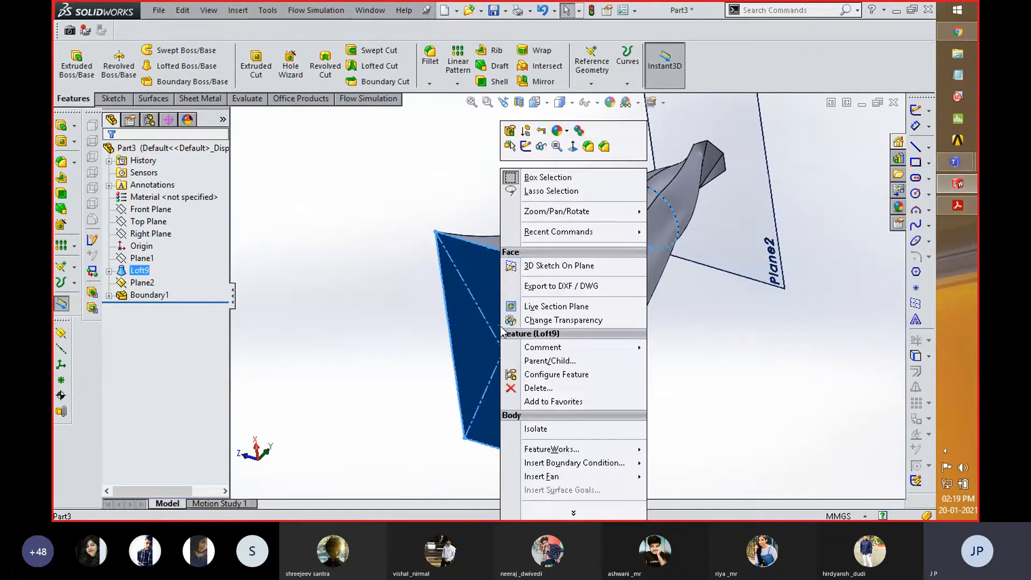
click(526, 148)
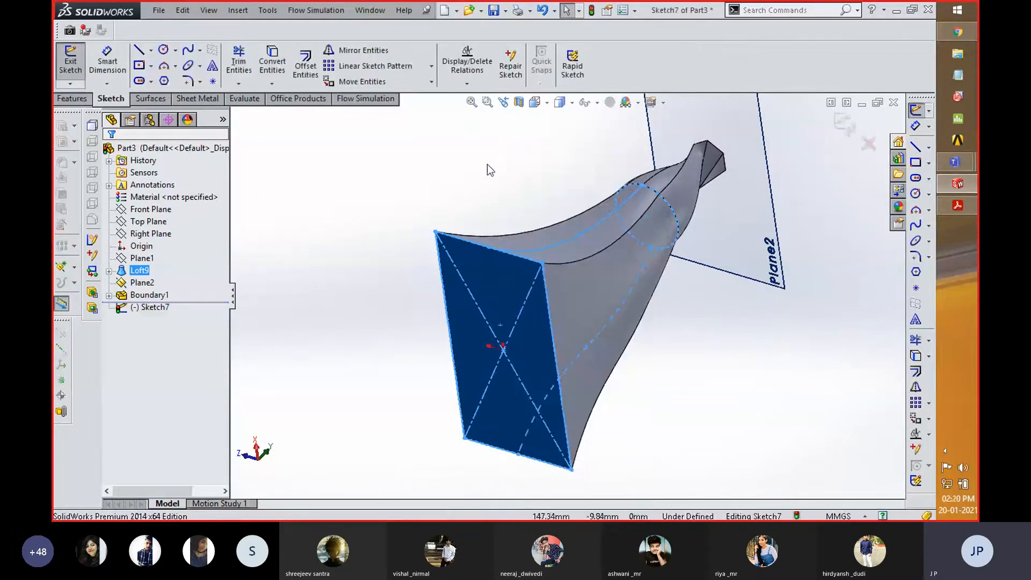
- Orient the view normal to the base-face sketch, then flip it to look from the opposite side
key(space)
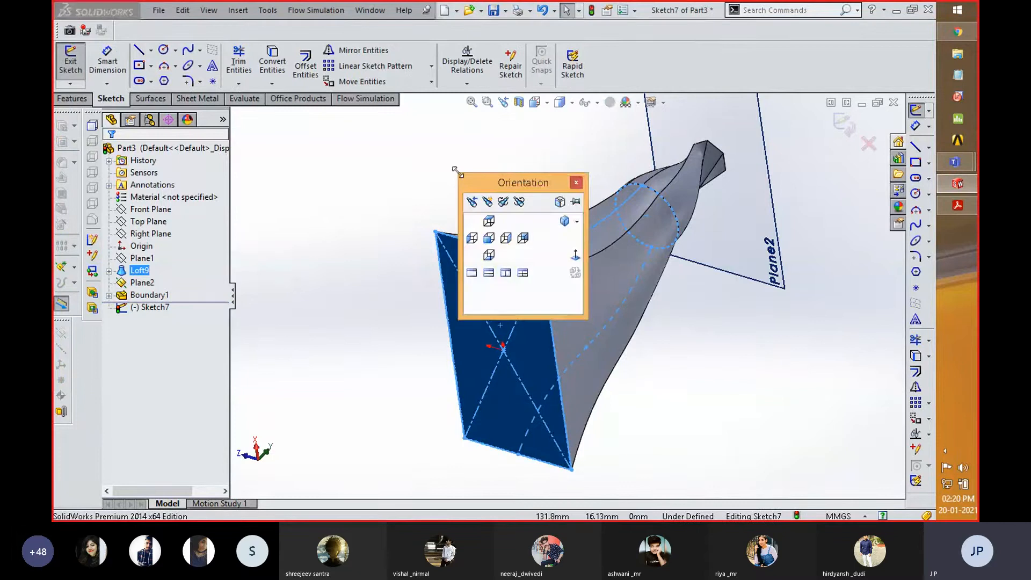
click(576, 255)
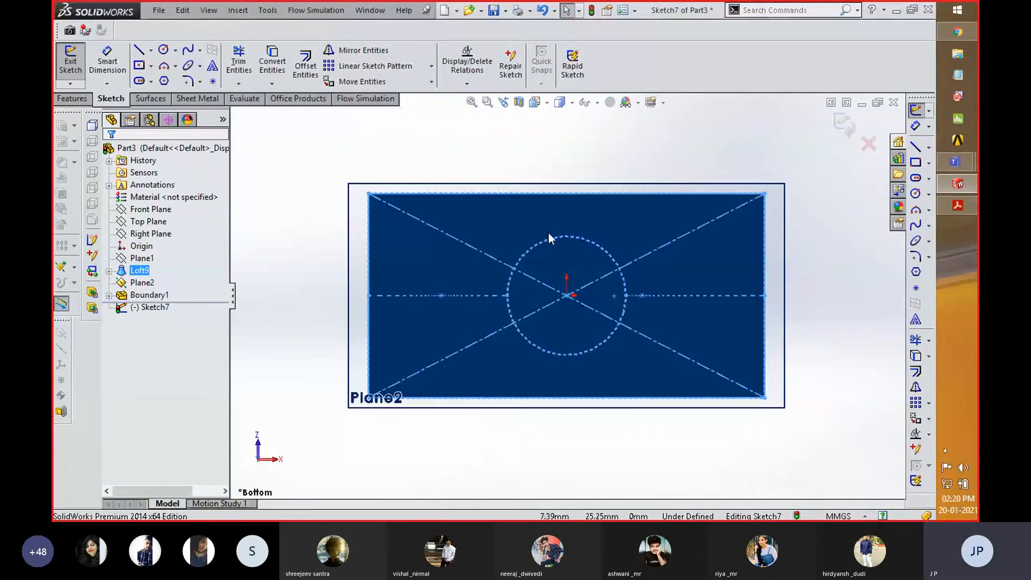
key(space)
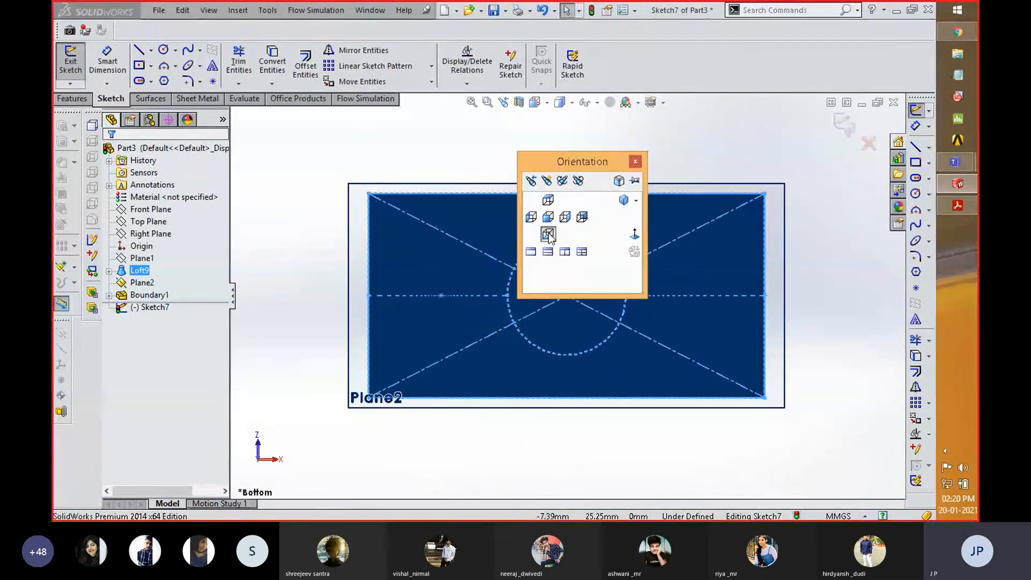
click(637, 237)
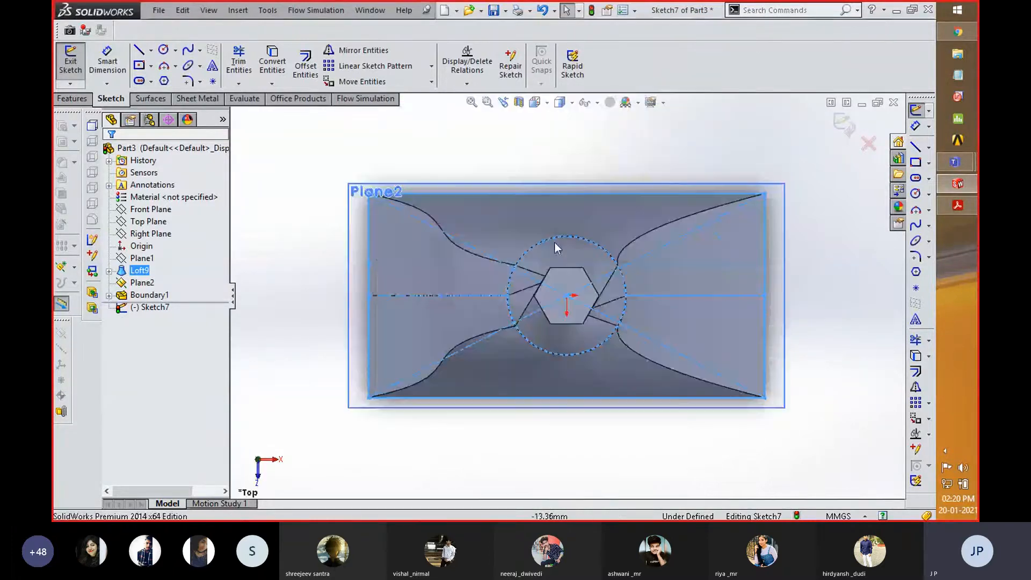
- Show the model in four viewports, return to a single view and orbit it to a tilted front view
mouse_move(568, 404)
middle_down()
mouse_move(482, 403)
mouse_move(504, 417)
mouse_move(505, 378)
middle_up()
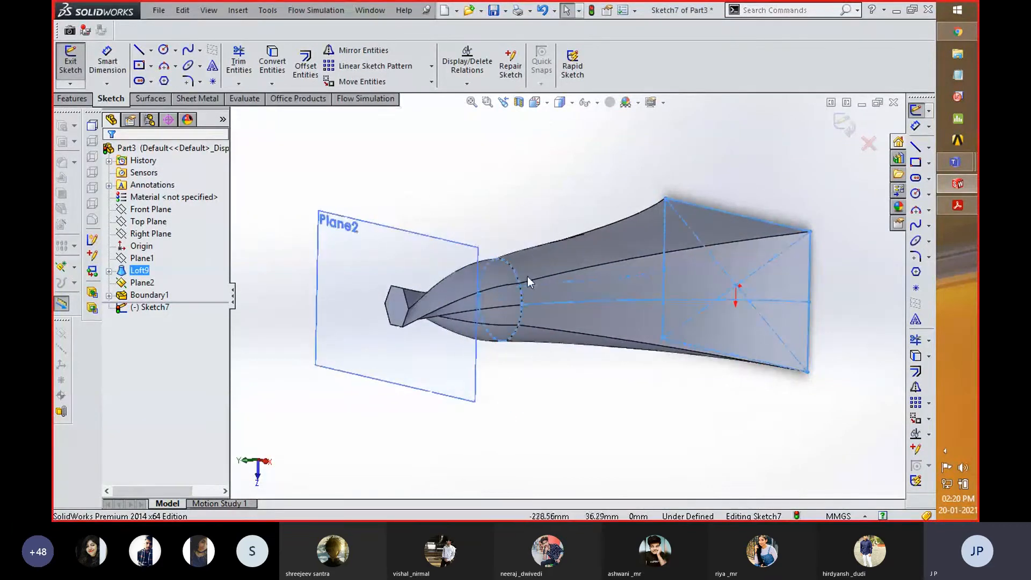
click(546, 105)
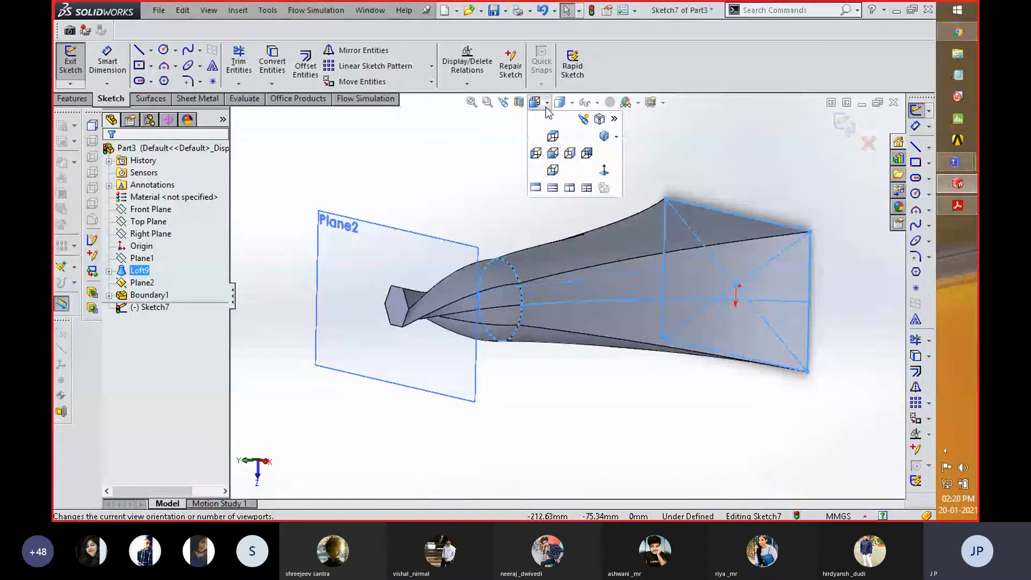
click(586, 188)
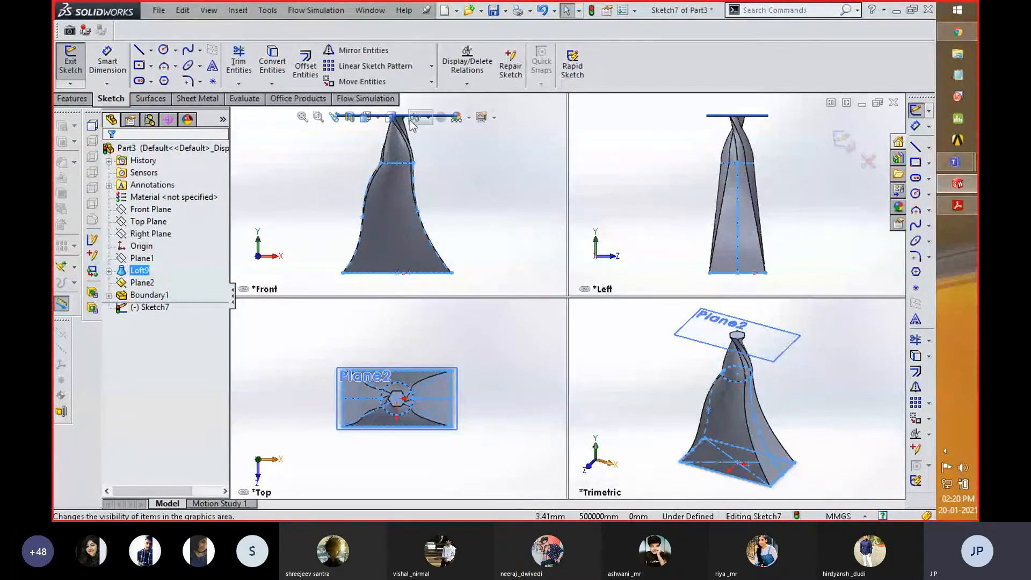
click(378, 120)
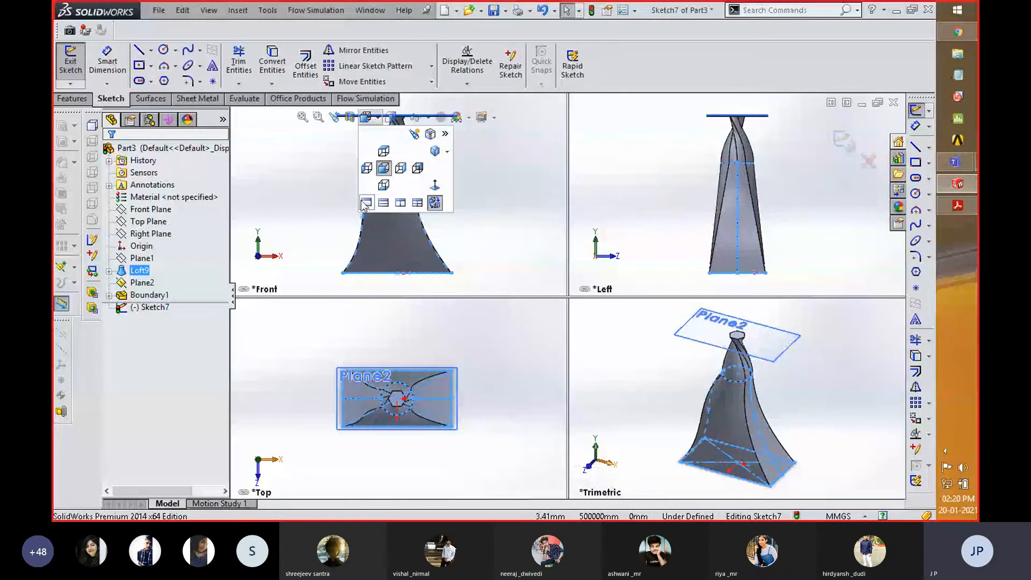
click(365, 203)
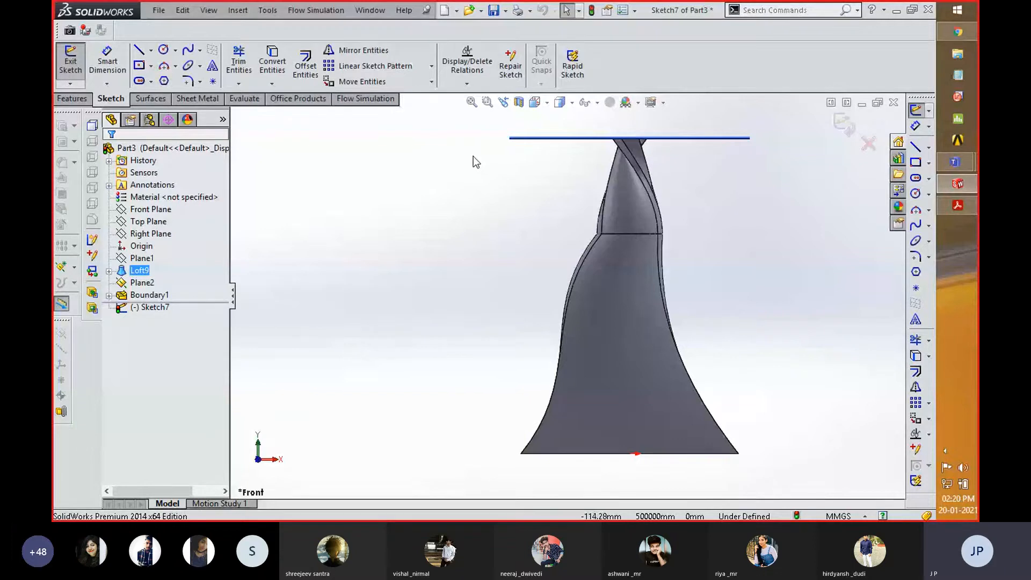
scroll(540, 226, up, 3)
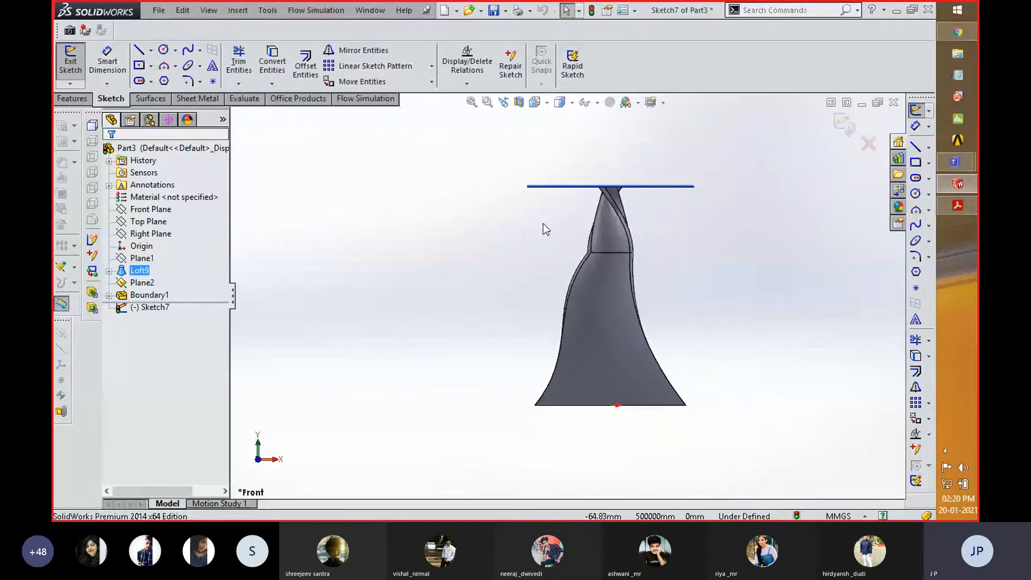
middle_drag(536, 203, 505, 252)
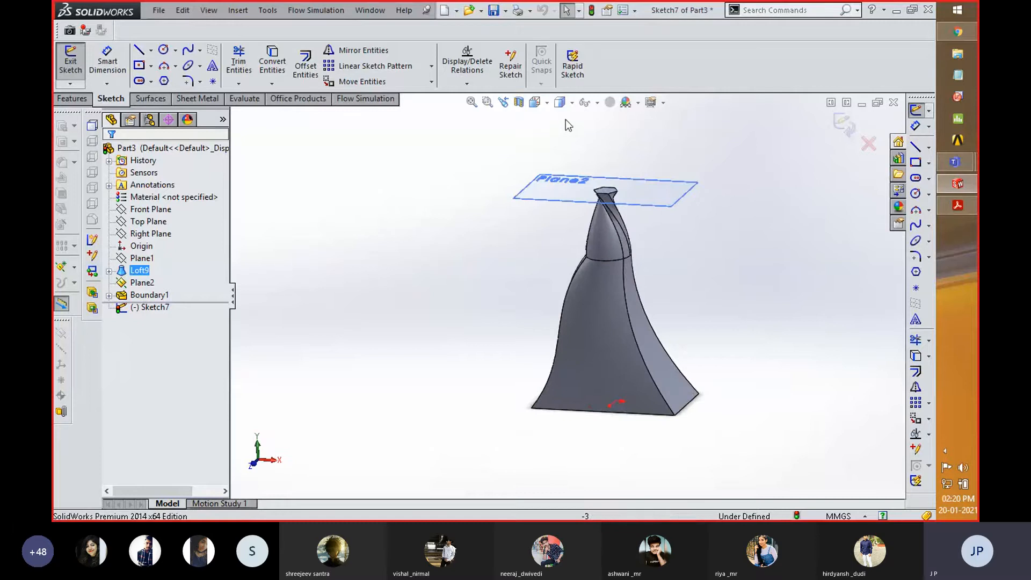
- Display the model as a wireframe, examine its hidden edges, and restore the Shaded With Edges style
click(574, 103)
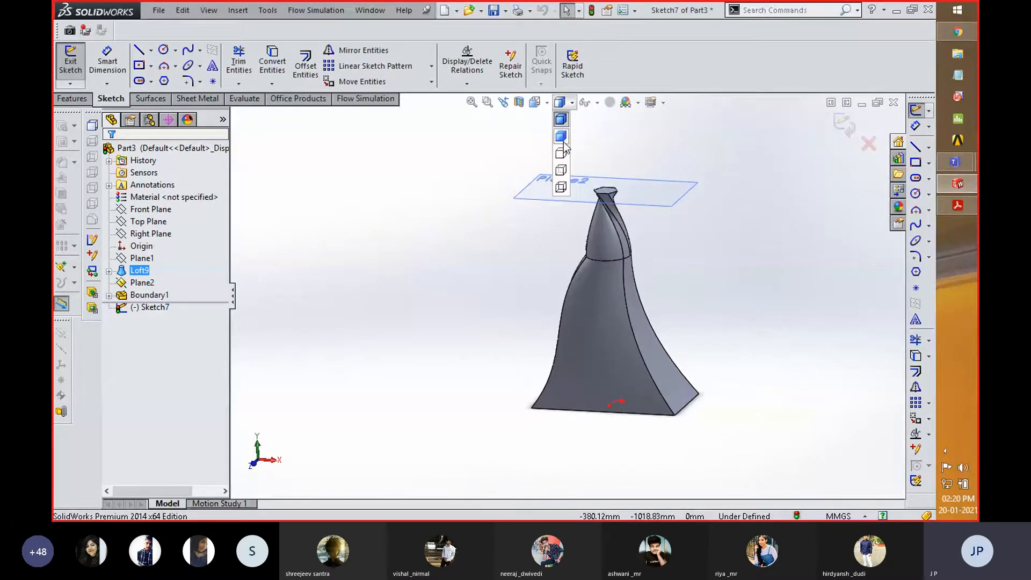
click(562, 187)
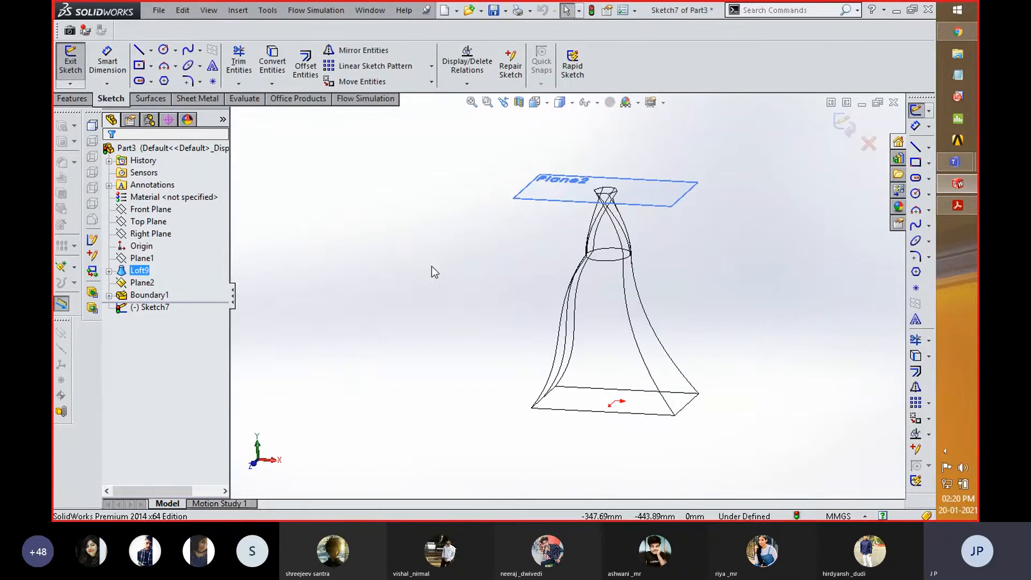
middle_drag(431, 265, 450, 244)
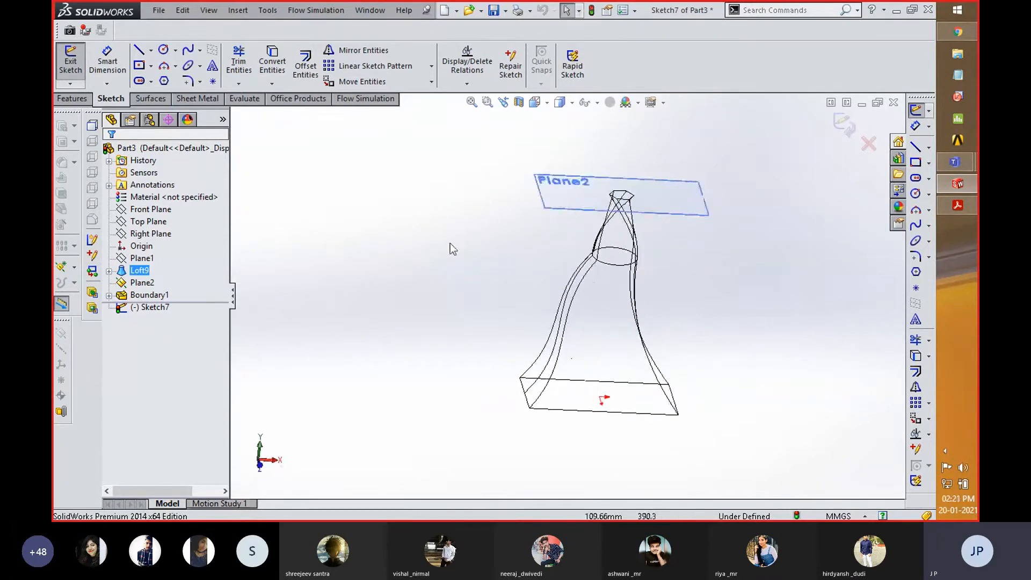
click(572, 102)
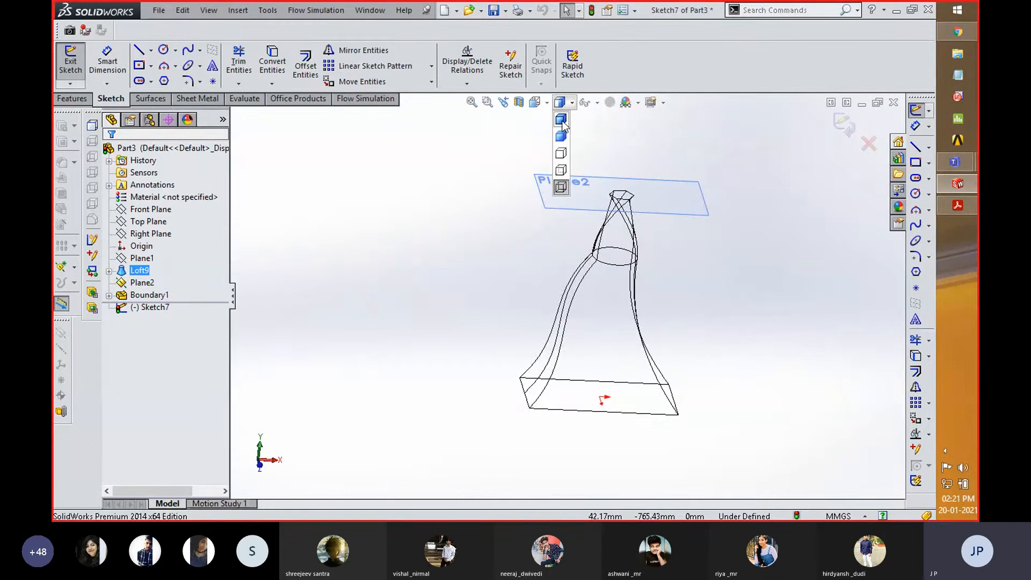
click(562, 120)
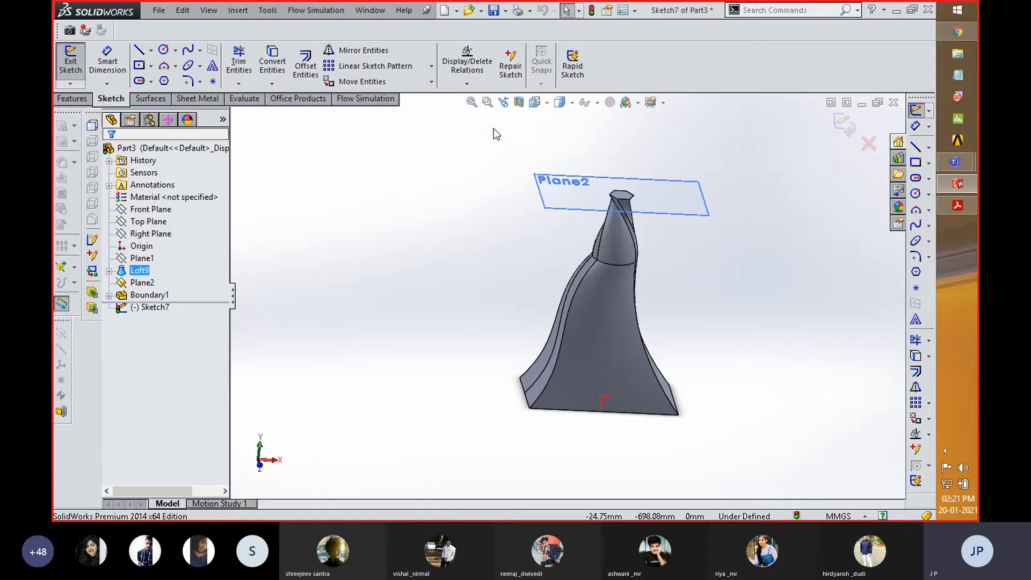
- Fit the whole model in the graphics area, move it out of view and fit it again
click(473, 104)
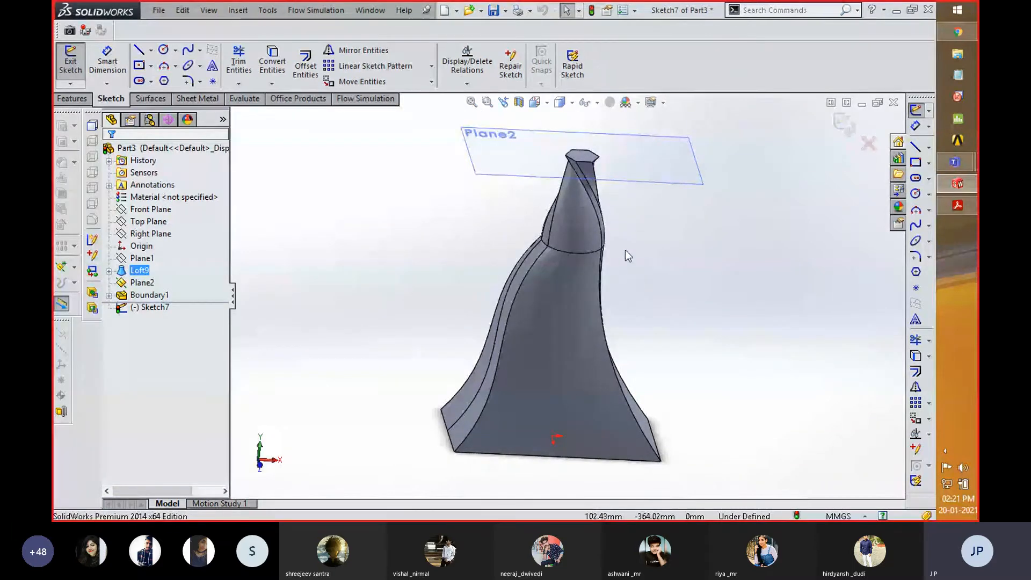
scroll(569, 291, up, 4)
scroll(473, 218, down, 2)
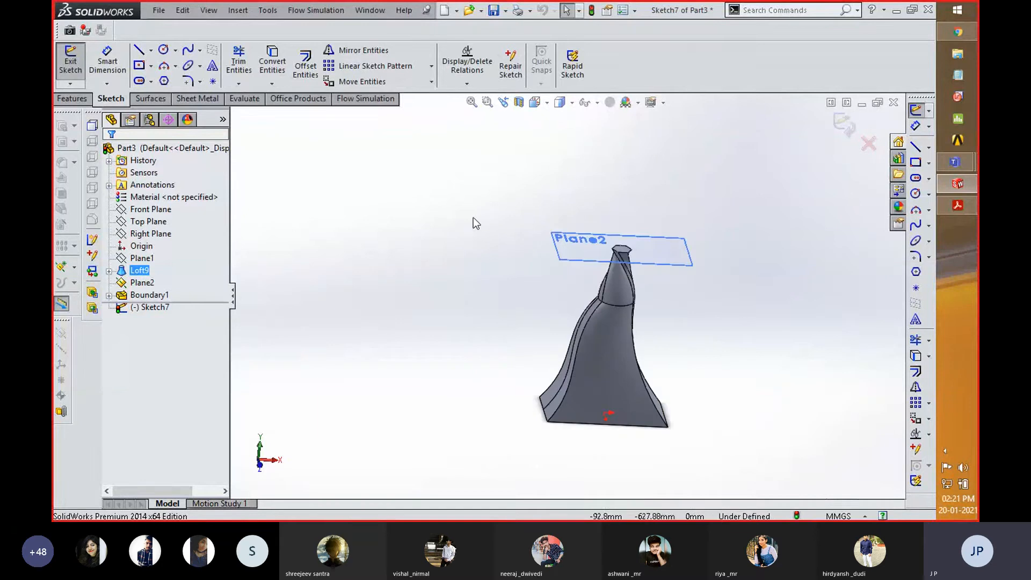
scroll(473, 218, up, 3)
scroll(479, 220, down, 6)
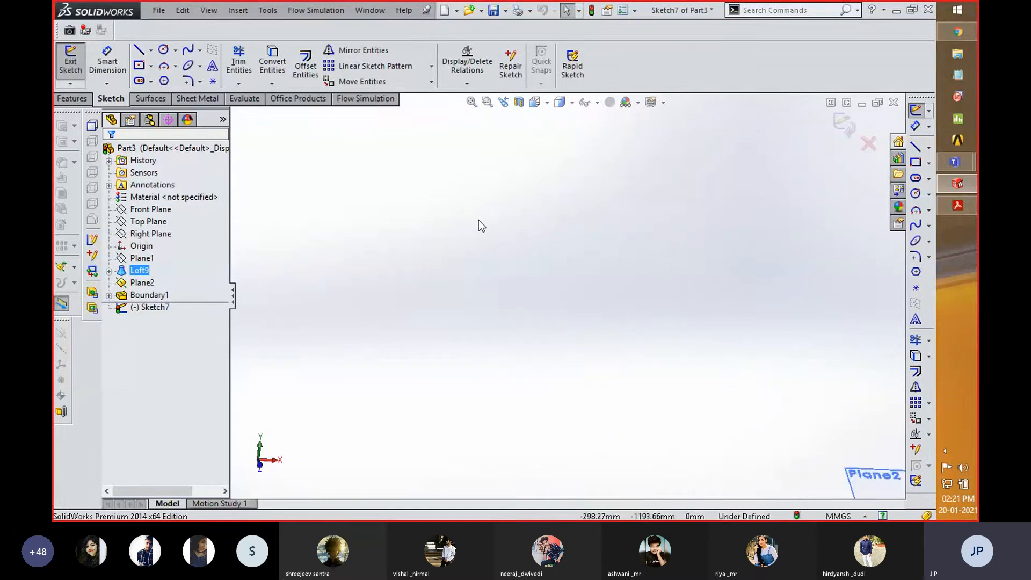
key(space)
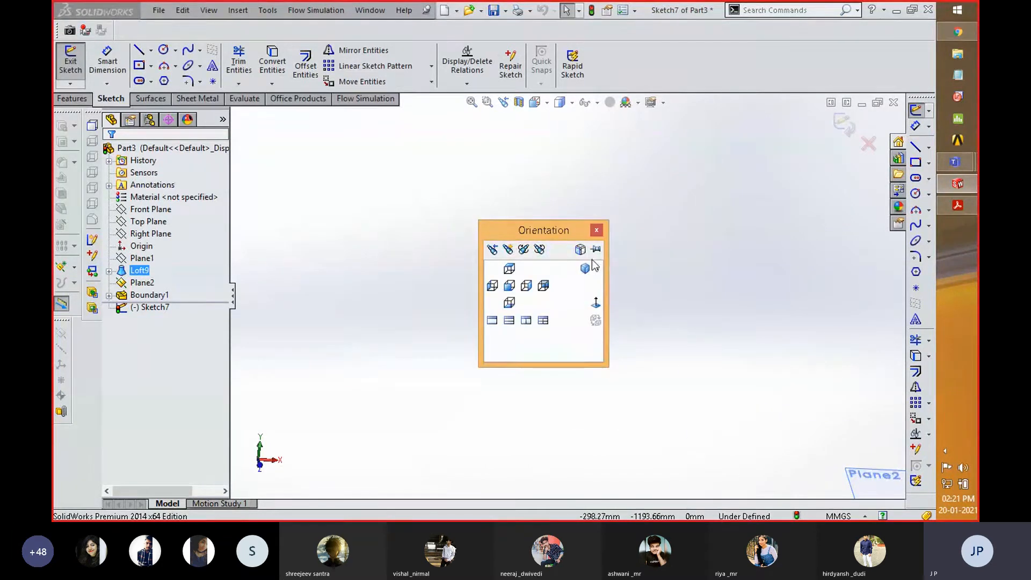
click(666, 252)
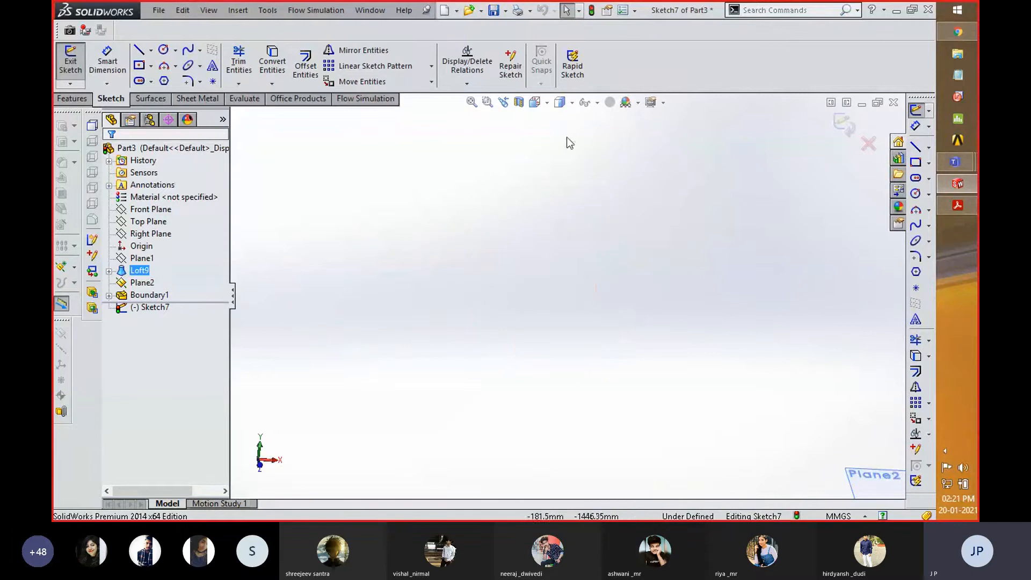
click(540, 104)
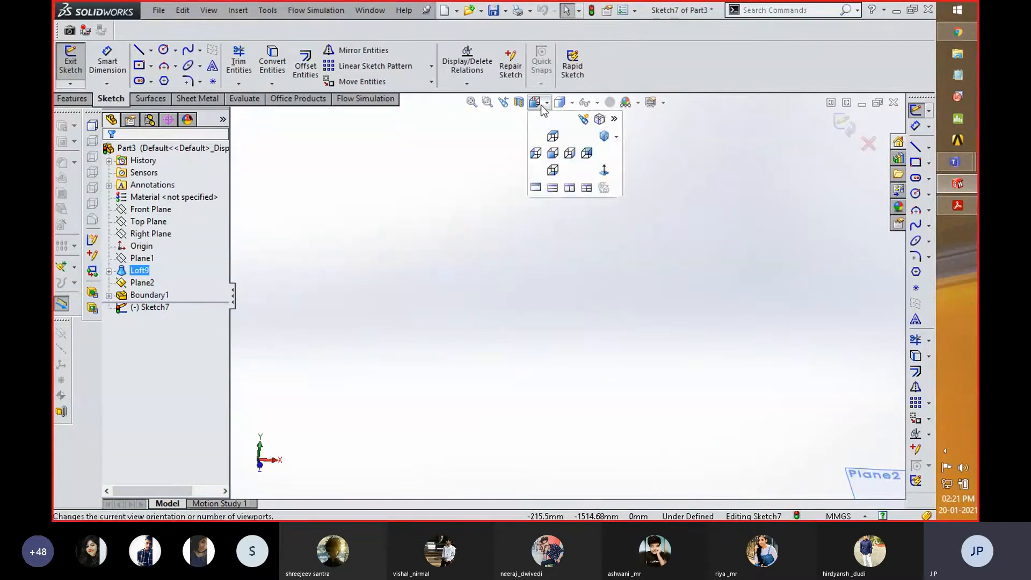
click(470, 104)
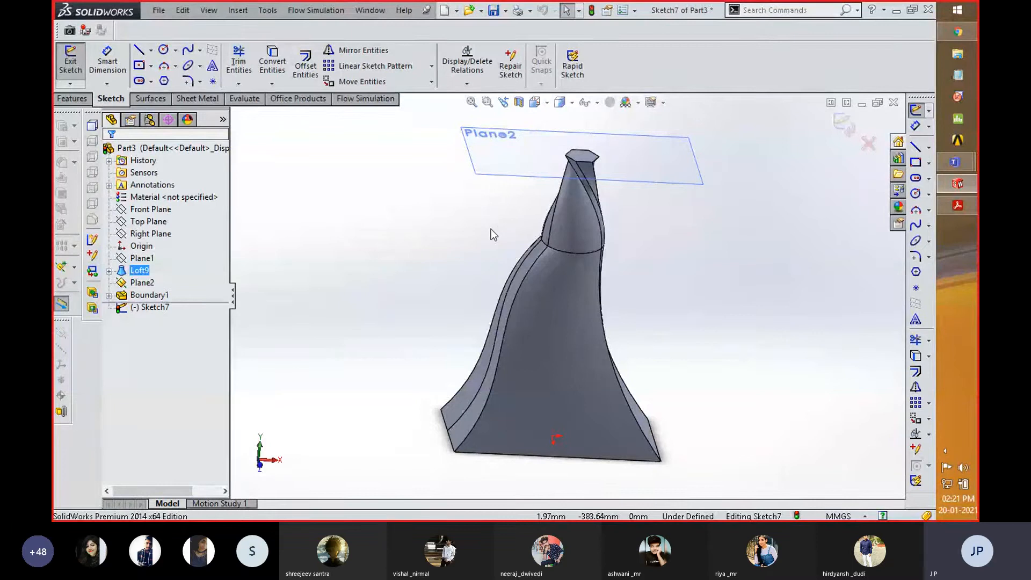
- Use Zoom to Area to magnify the front corner of the loft's rectangular base
click(488, 102)
drag(432, 406, 487, 478)
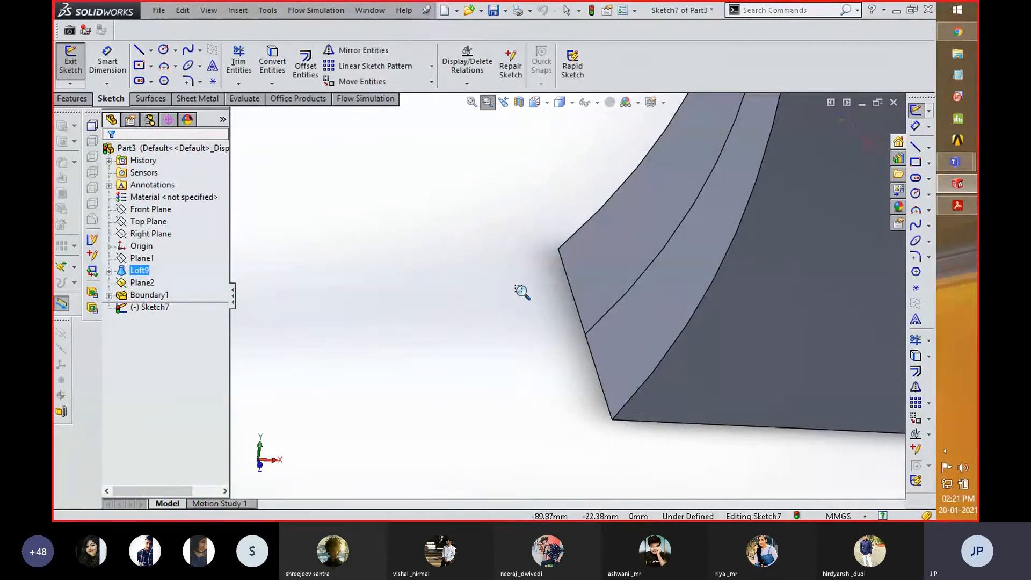
drag(562, 371, 676, 466)
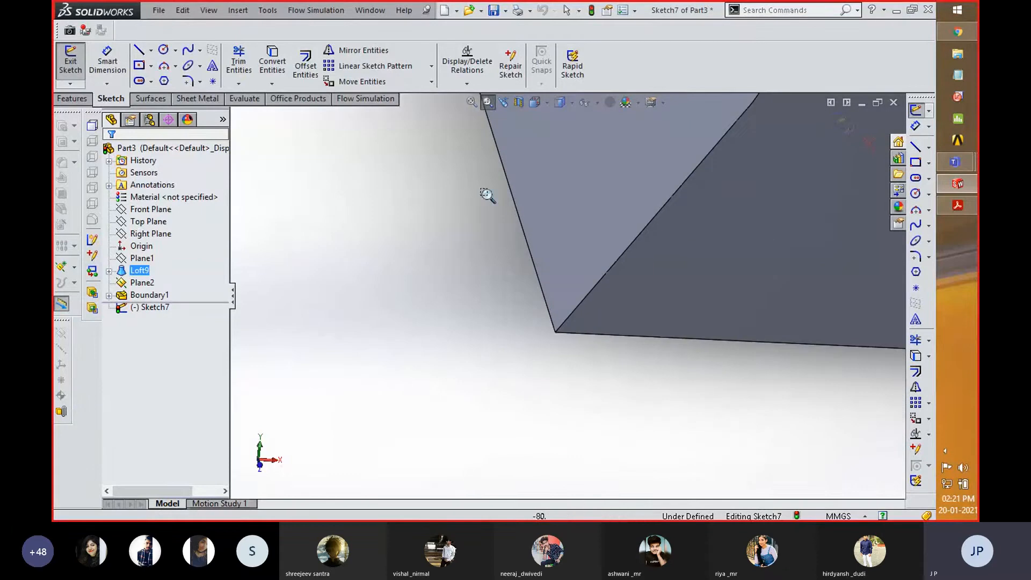
- Fit the whole model in the graphics area and leave the Zoom to Area tool
click(471, 102)
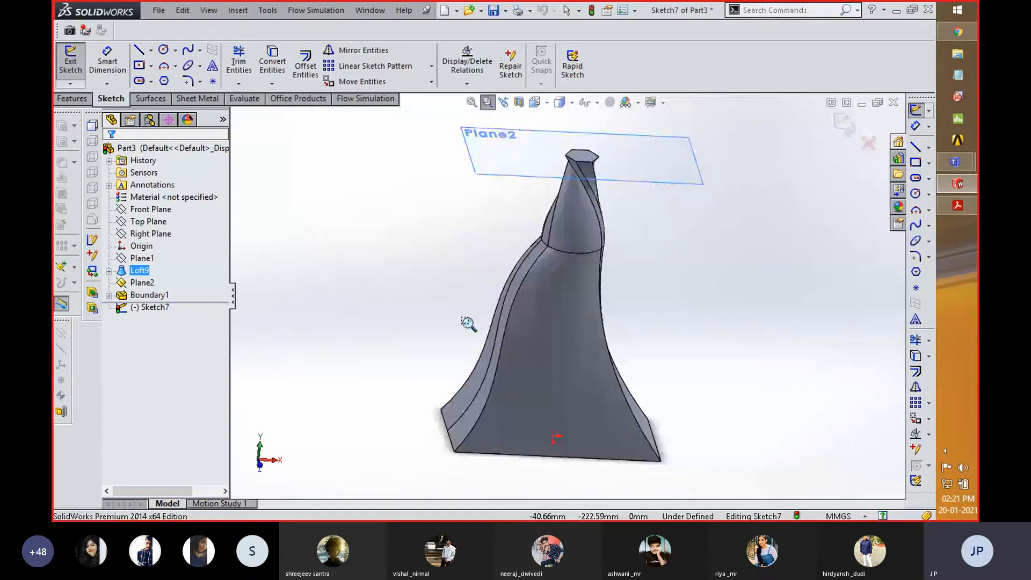
right_click(464, 218)
click(481, 224)
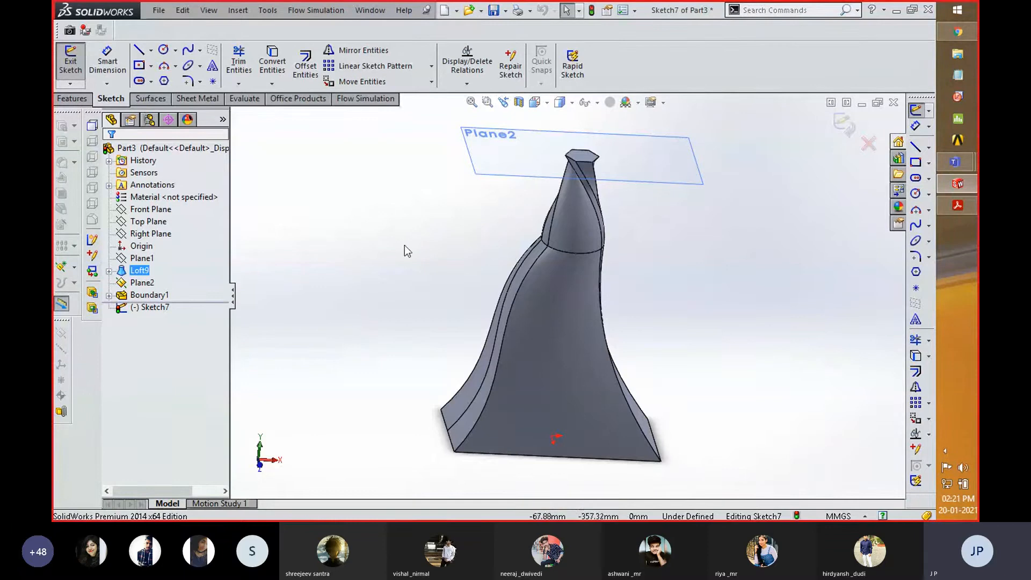
scroll(404, 246, up, 2)
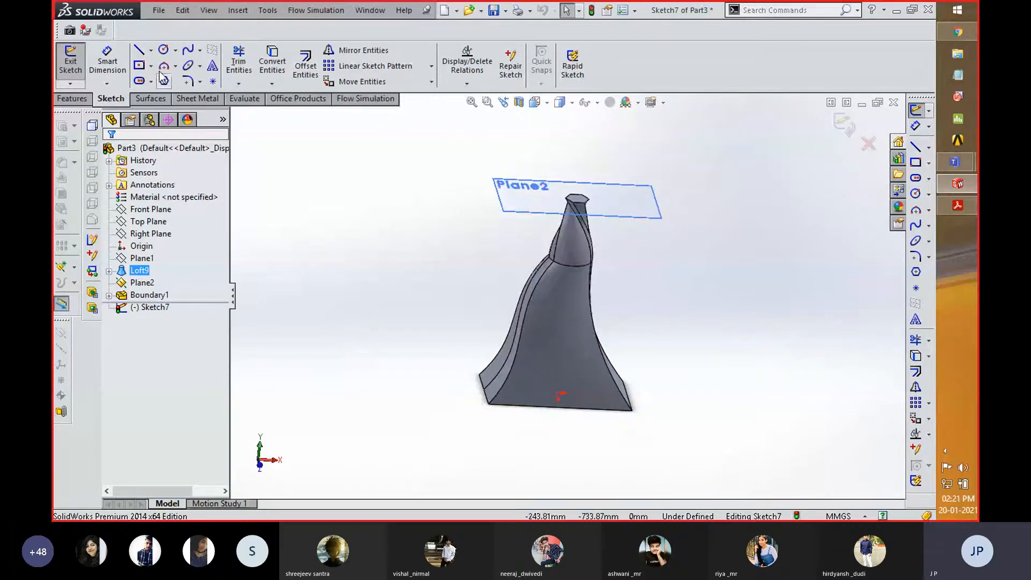
- Discard the open sketch's changes and hide Plane2
click(868, 144)
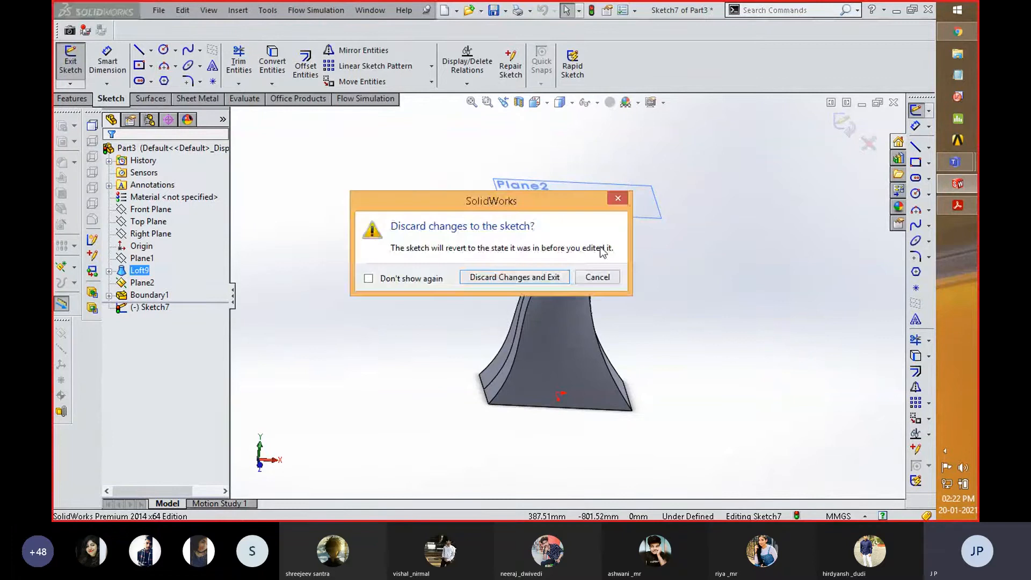
click(528, 278)
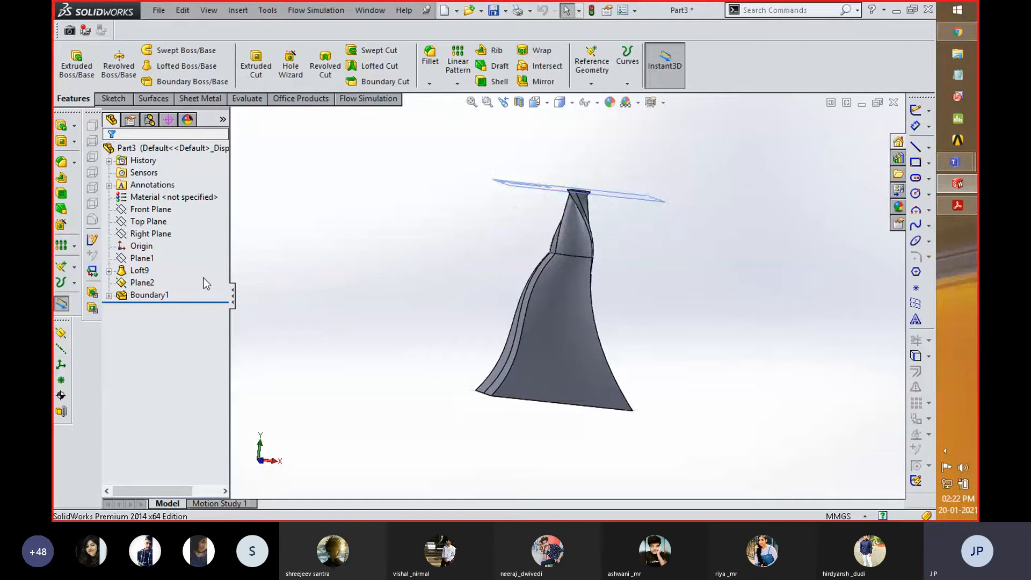
right_click(144, 283)
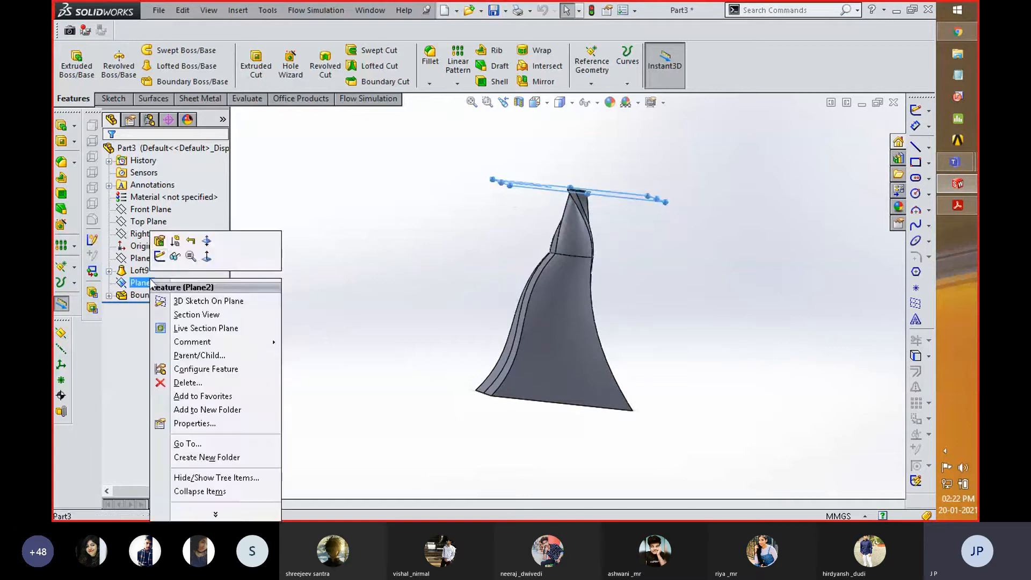
click(175, 257)
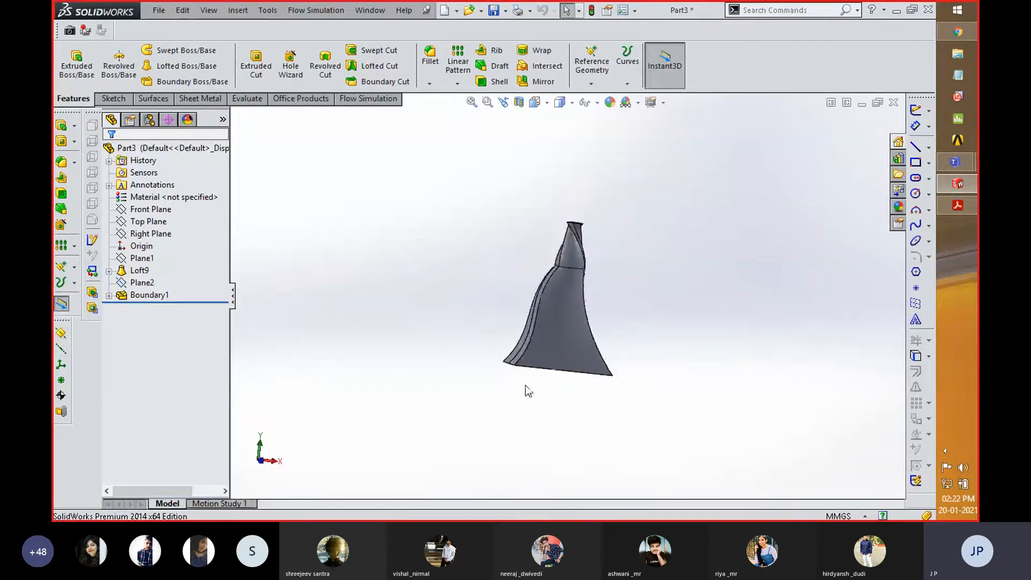
- Start a sketch on the loft's rectangular bottom face and view that face straight on
middle_drag(533, 383, 552, 350)
scroll(553, 346, down, 3)
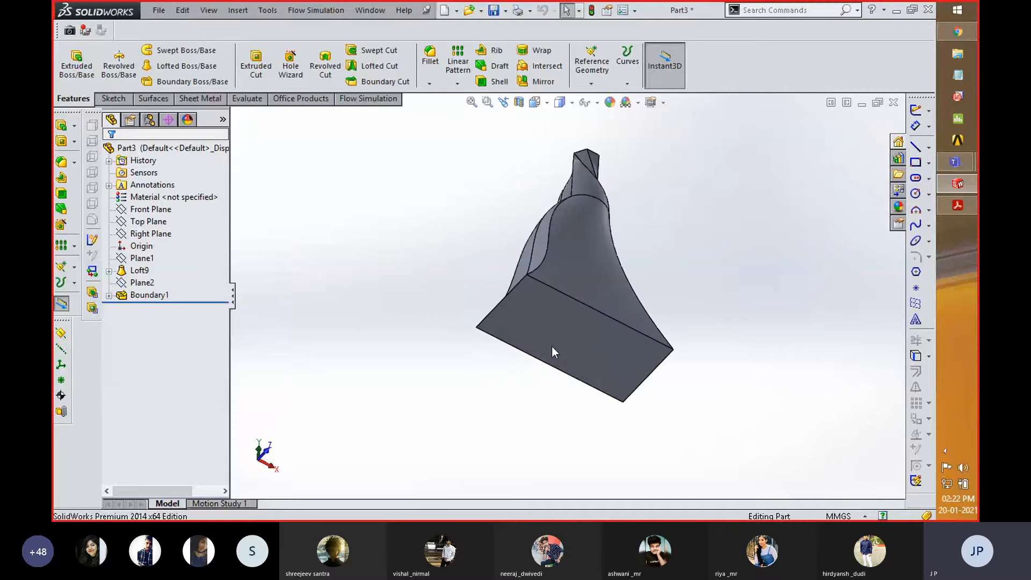
right_click(521, 314)
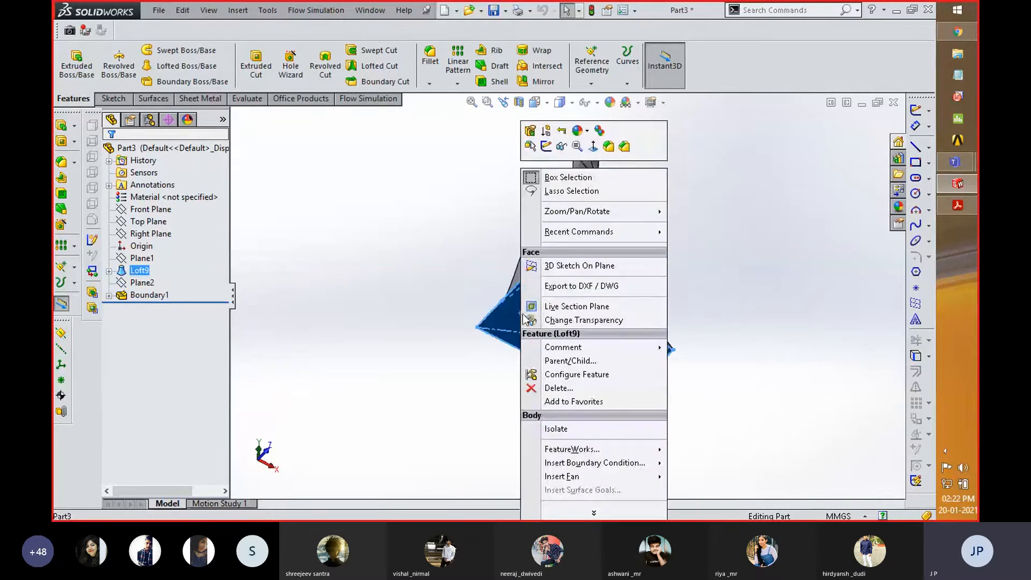
click(547, 146)
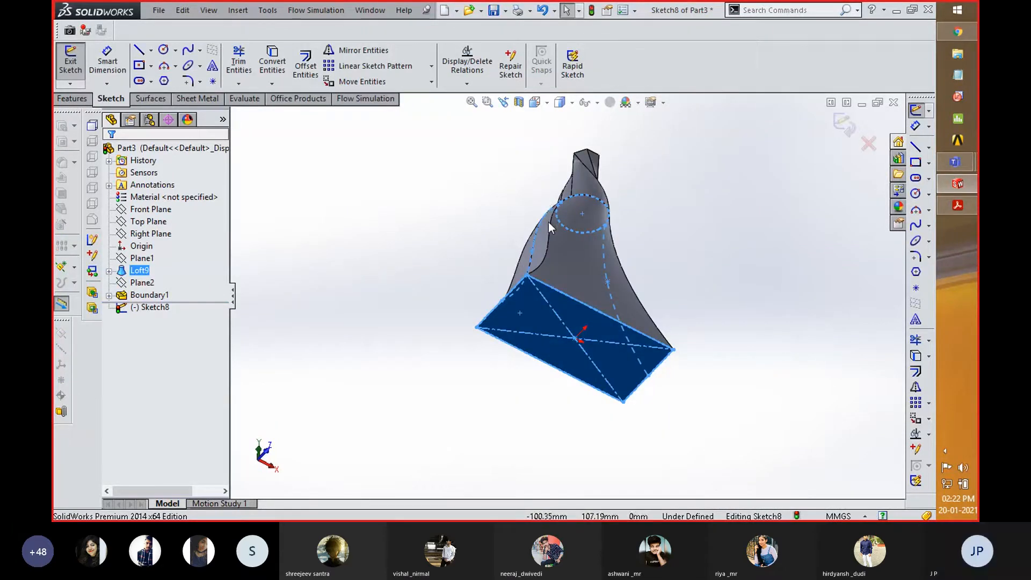
key(space)
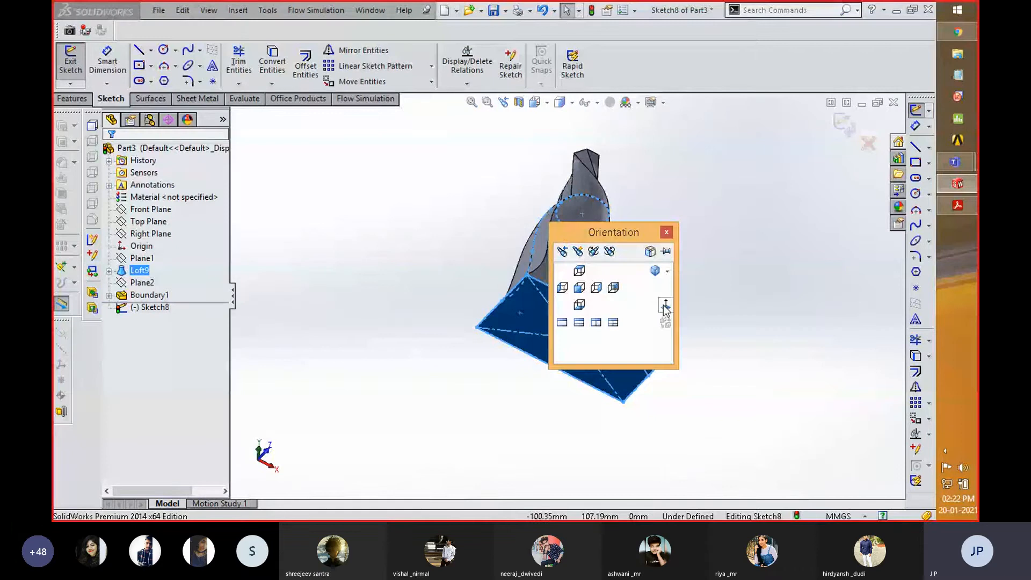
click(665, 305)
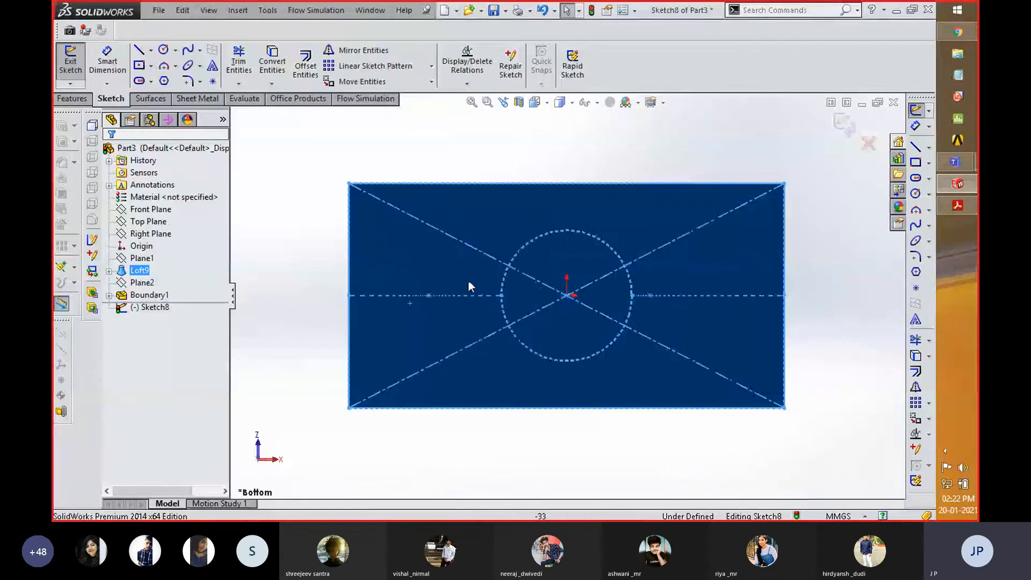
click(326, 288)
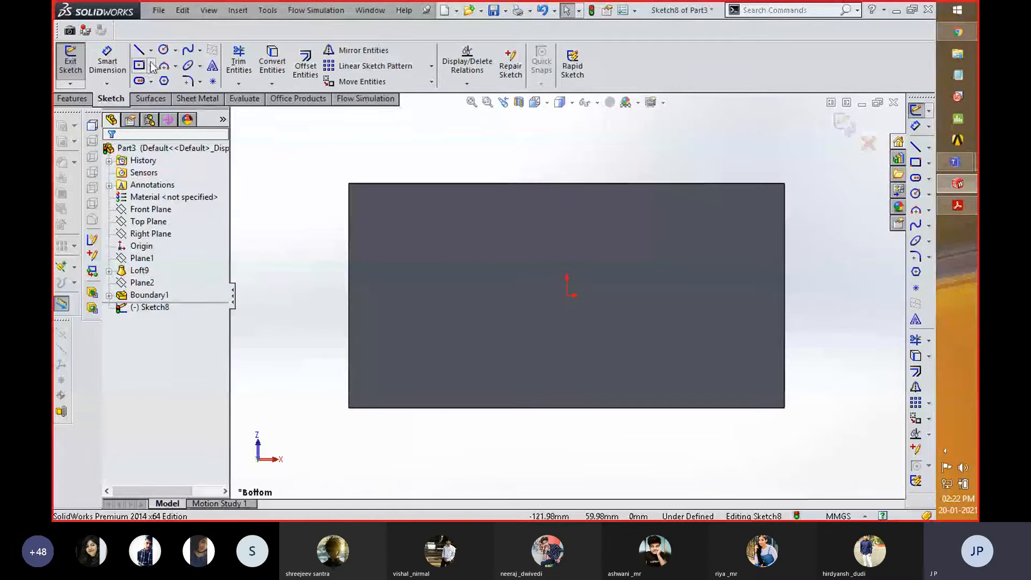
- Sketch a circle of about 7.5 mm radius, about 57 mm left of and 13 mm below the origin, and exit the sketch
click(165, 49)
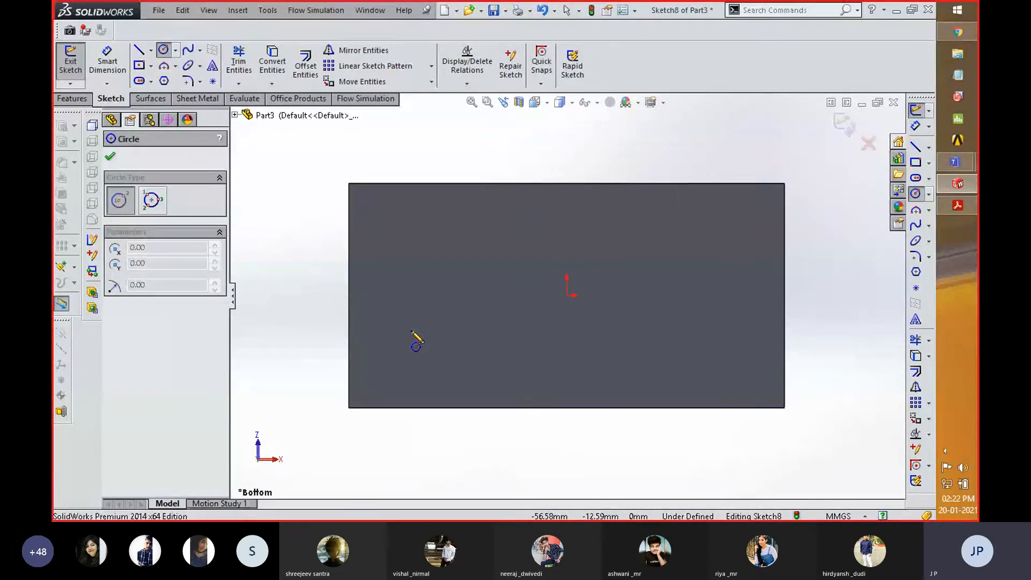
click(411, 330)
click(432, 333)
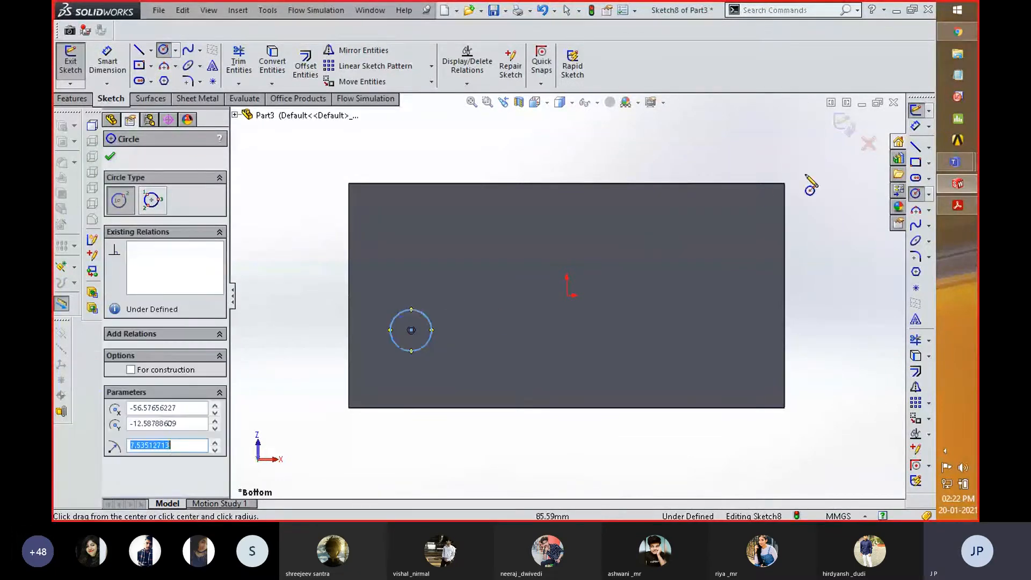
click(838, 122)
- Start an Extruded Cut from the circle sketch and try blind depths of 20 mm and 10 mm
scroll(324, 322, up, 2)
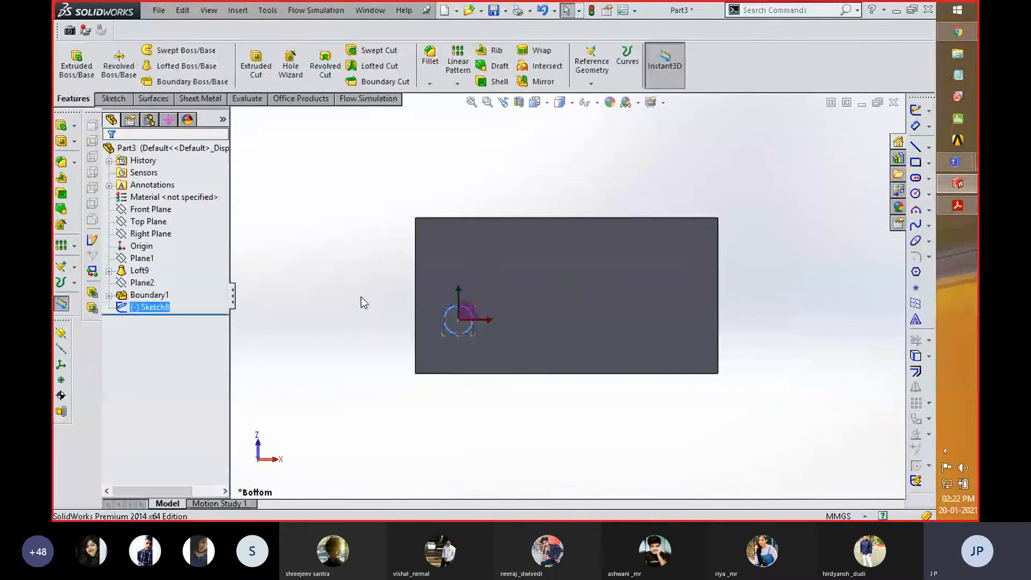
middle_drag(379, 251, 452, 264)
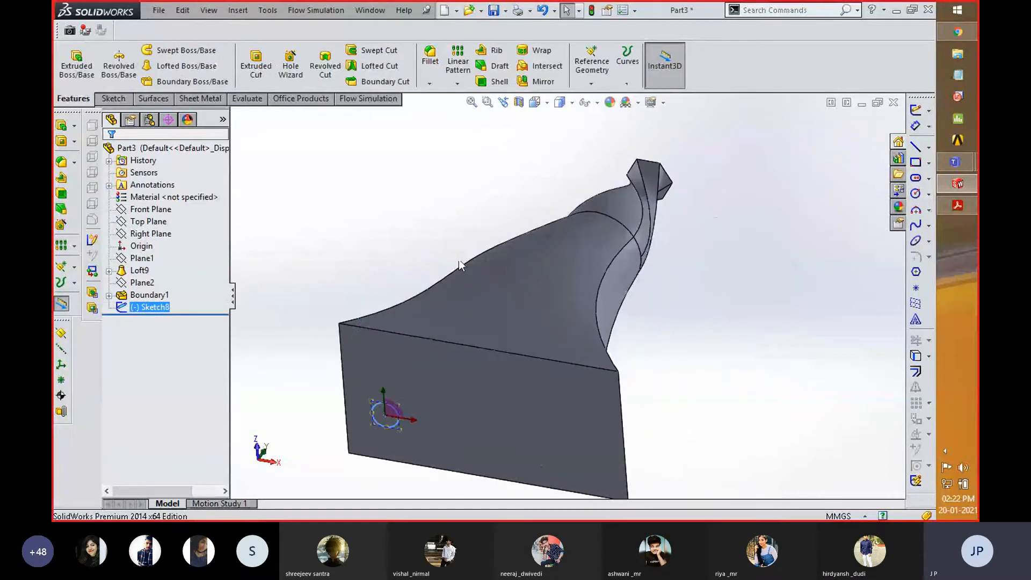
scroll(460, 260, up, 1)
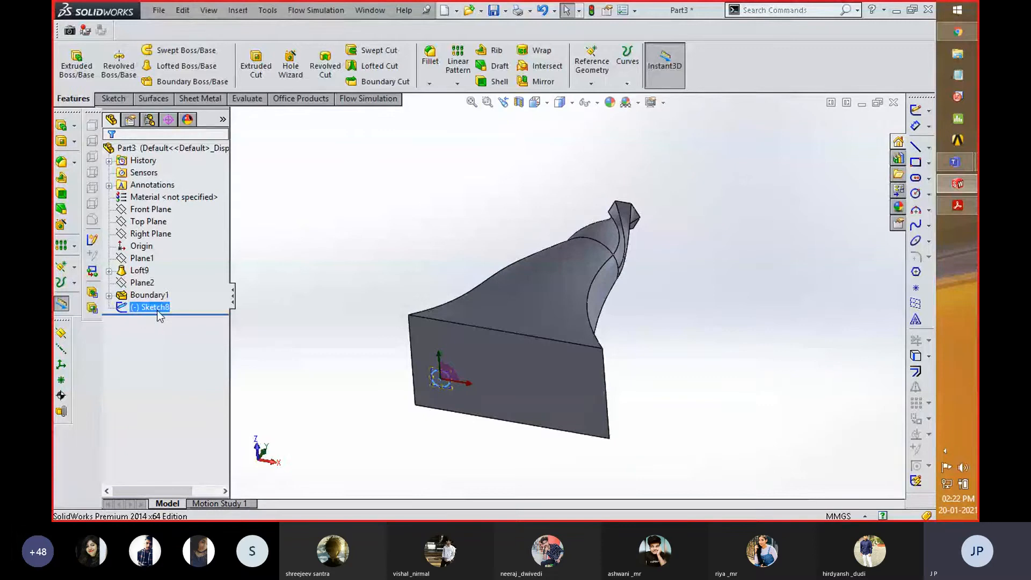
click(256, 64)
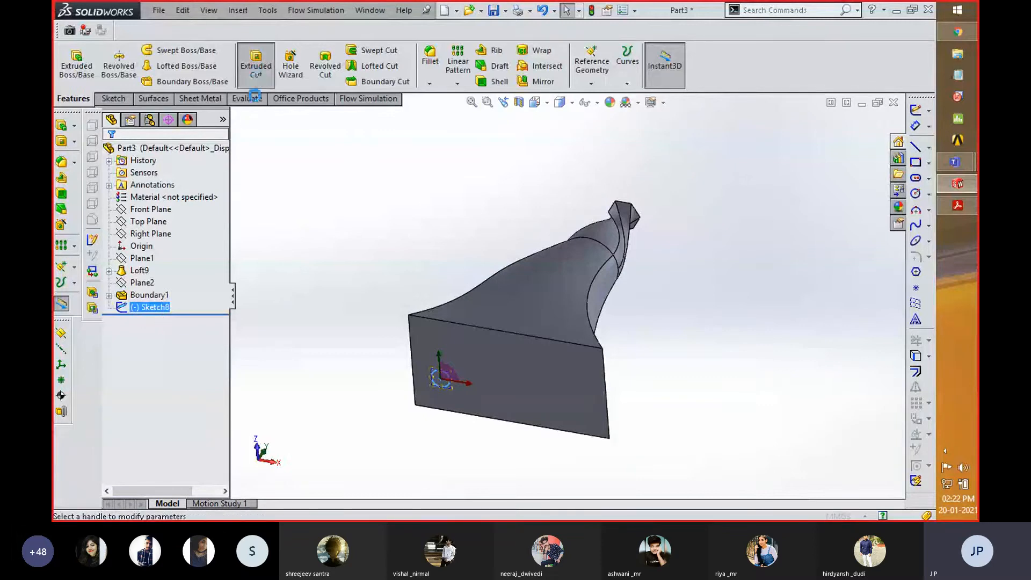
middle_drag(369, 274, 495, 460)
scroll(523, 447, down, 5)
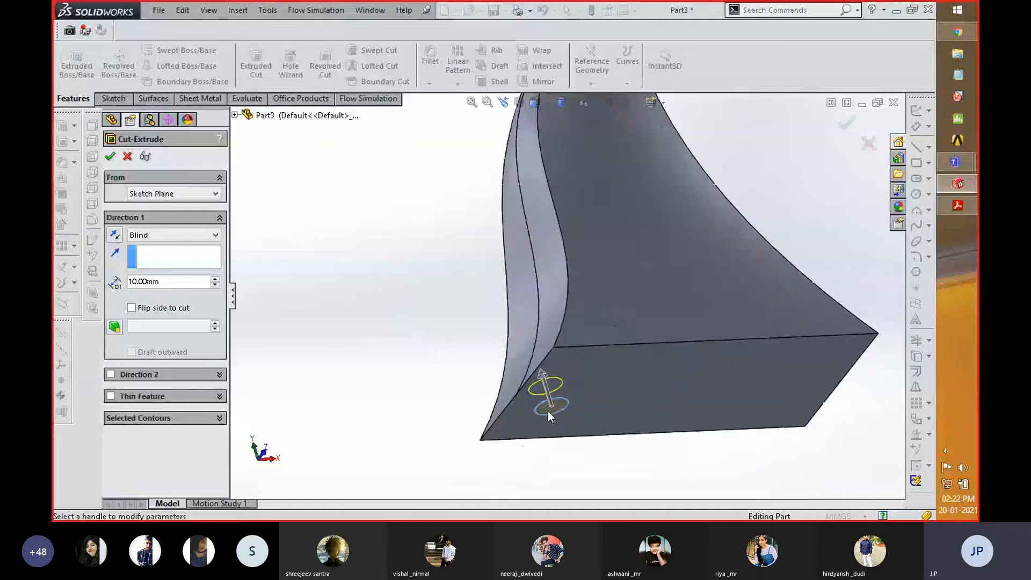
scroll(556, 390, down, 2)
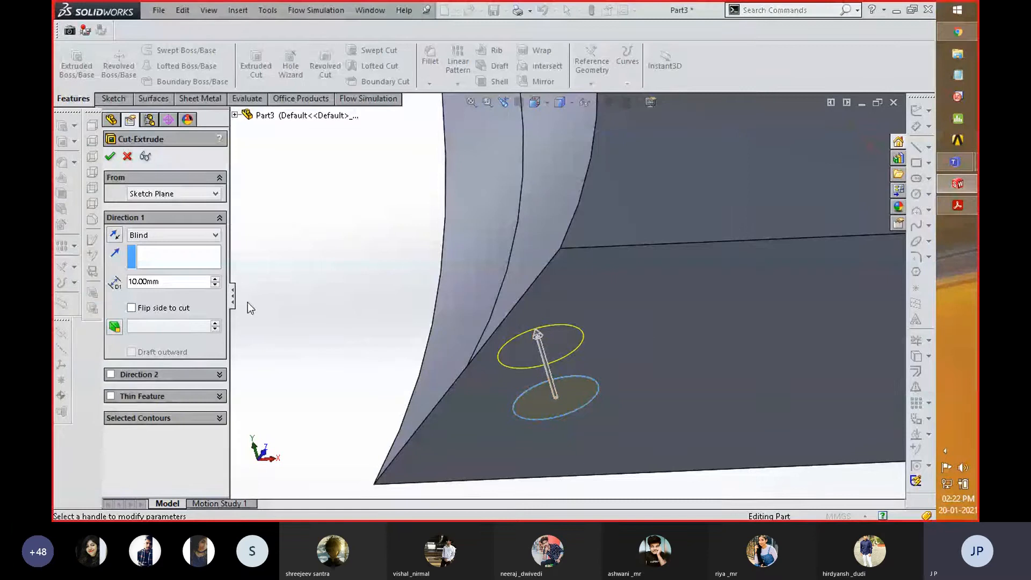
click(217, 280)
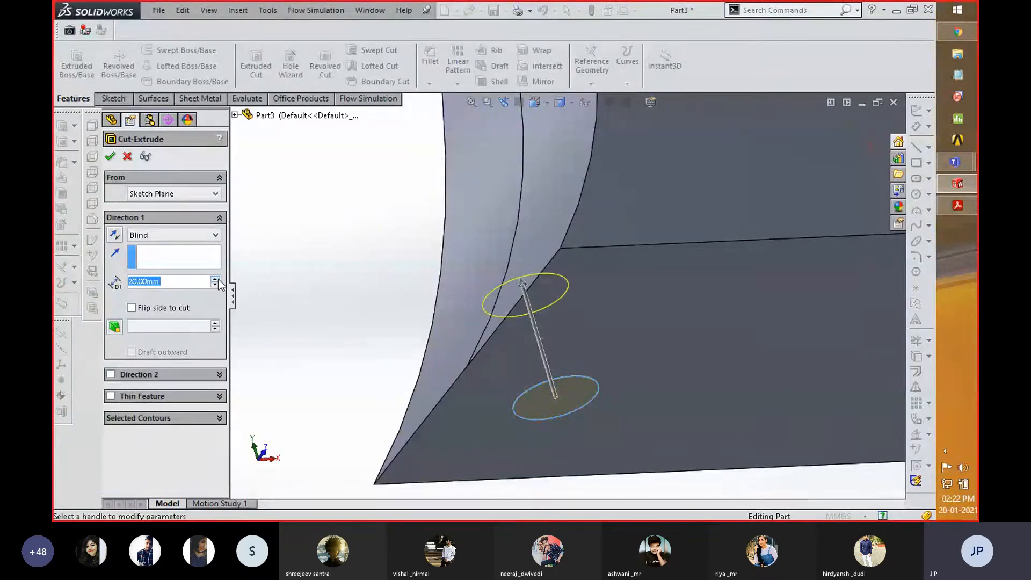
click(215, 286)
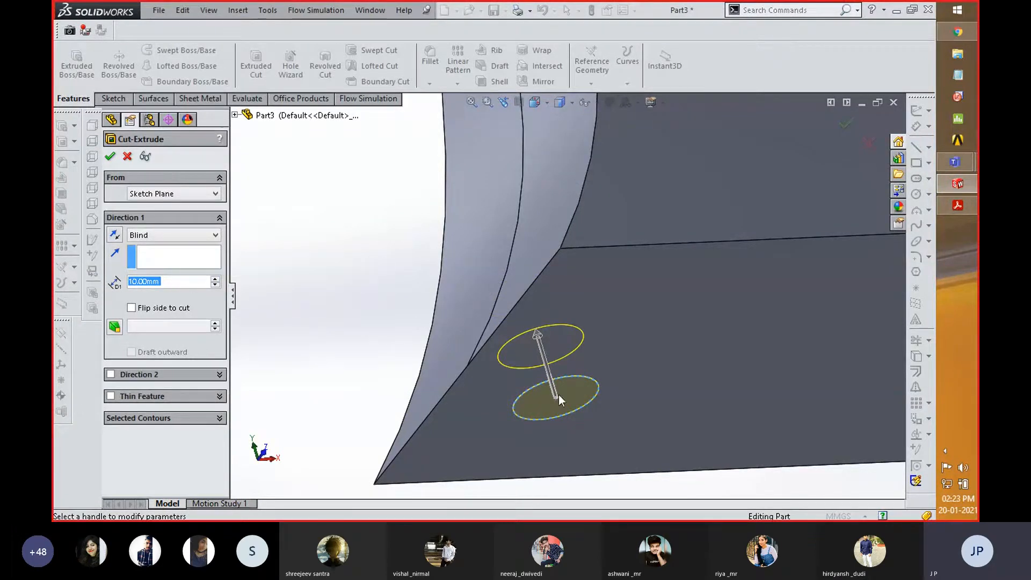
- Set the cut's end condition to Through All and review the other end condition options
click(207, 235)
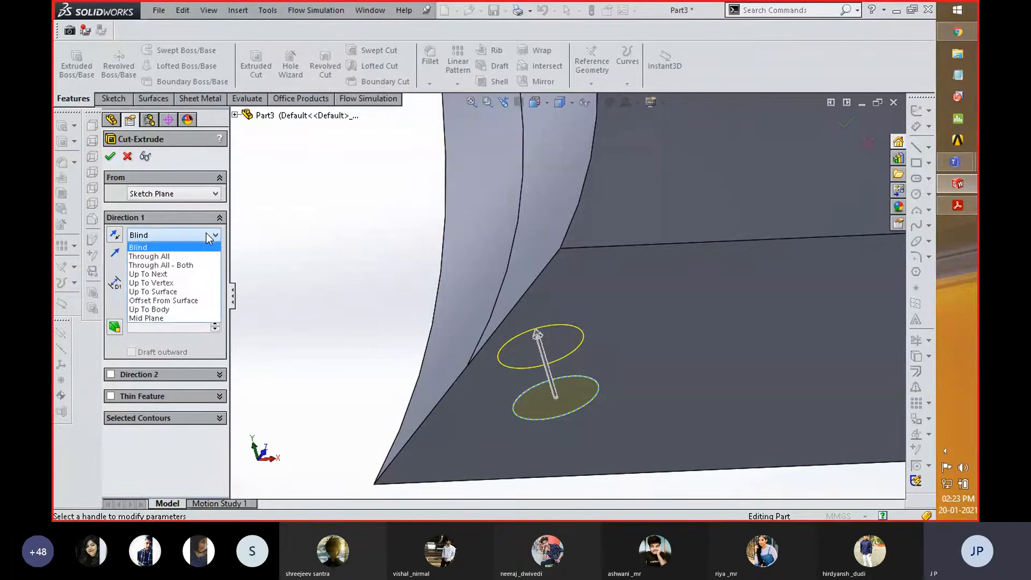
click(188, 257)
scroll(491, 346, up, 10)
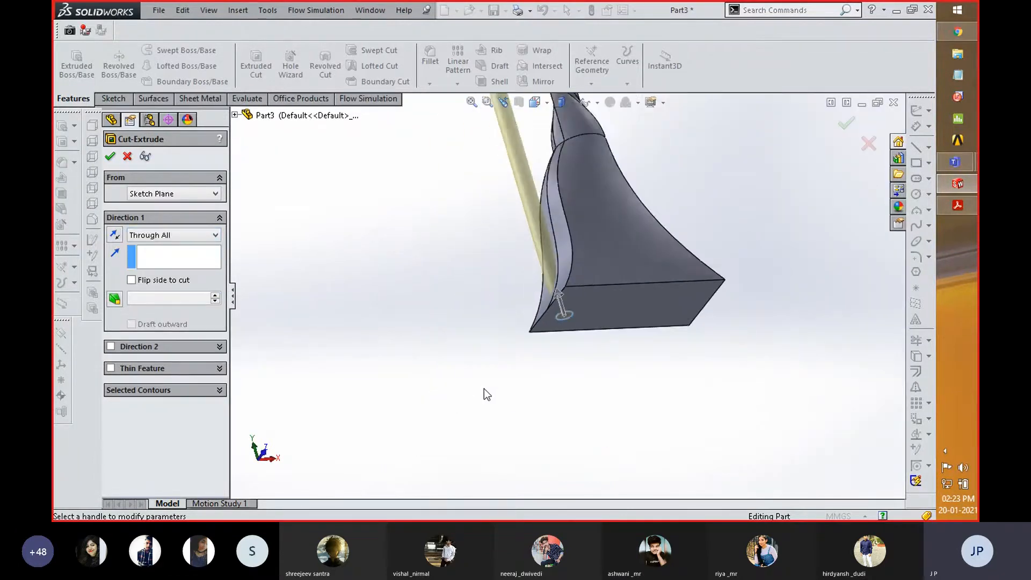
scroll(629, 263, down, 2)
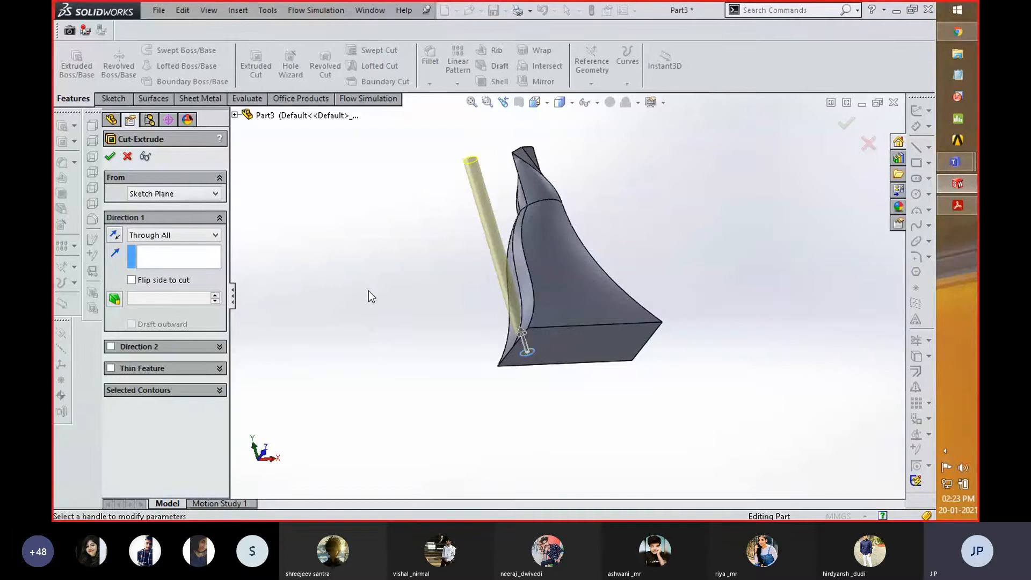
click(195, 235)
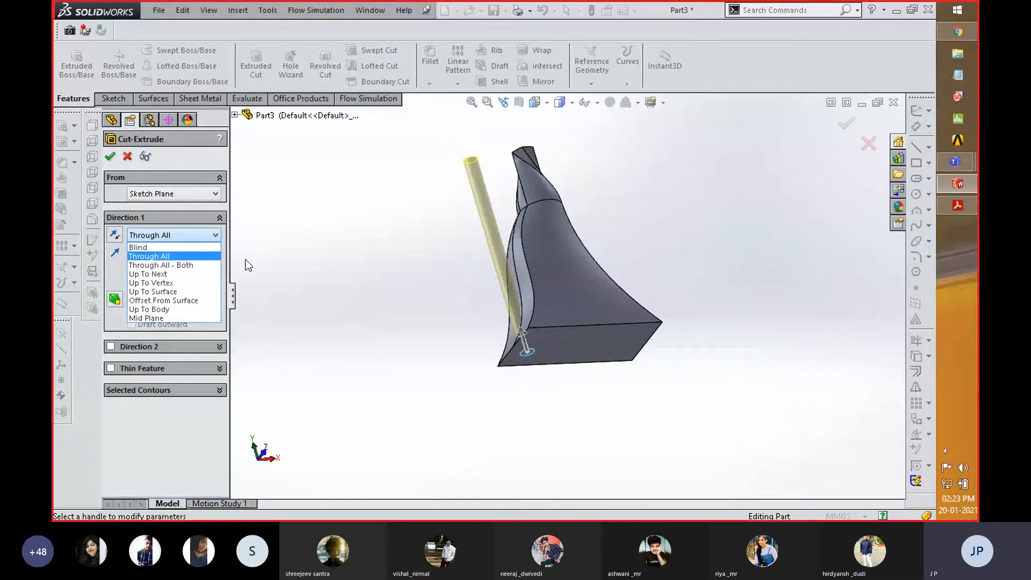
click(291, 274)
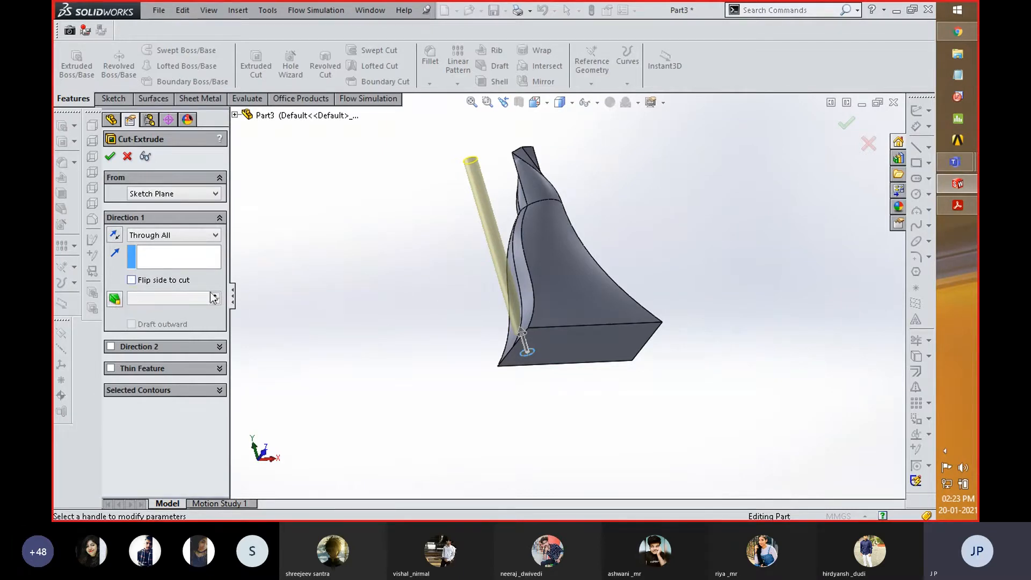
- Preview the cut with Flip side to cut enabled, turn the option off again and accept the cut
click(132, 279)
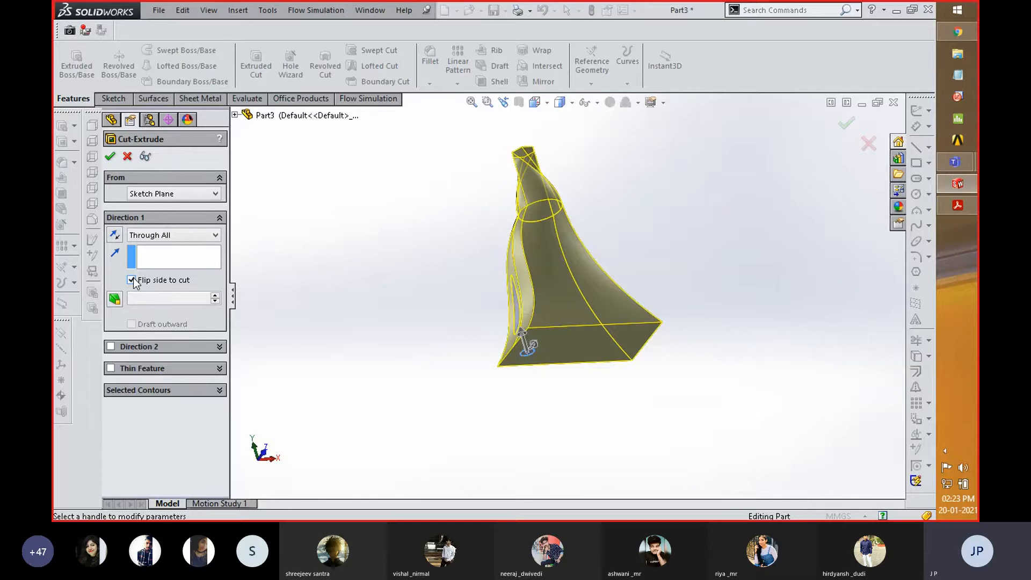
click(132, 280)
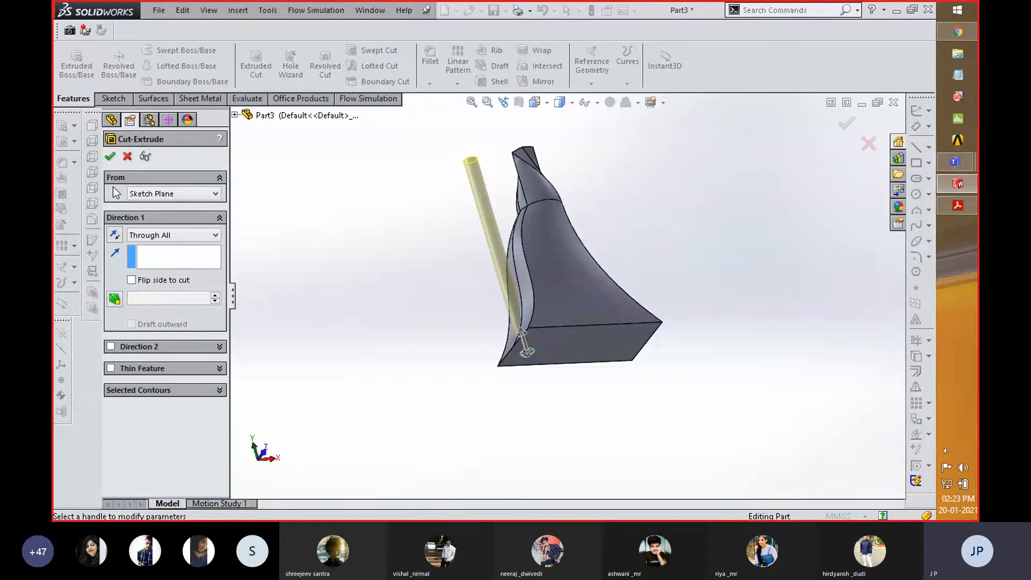
click(111, 157)
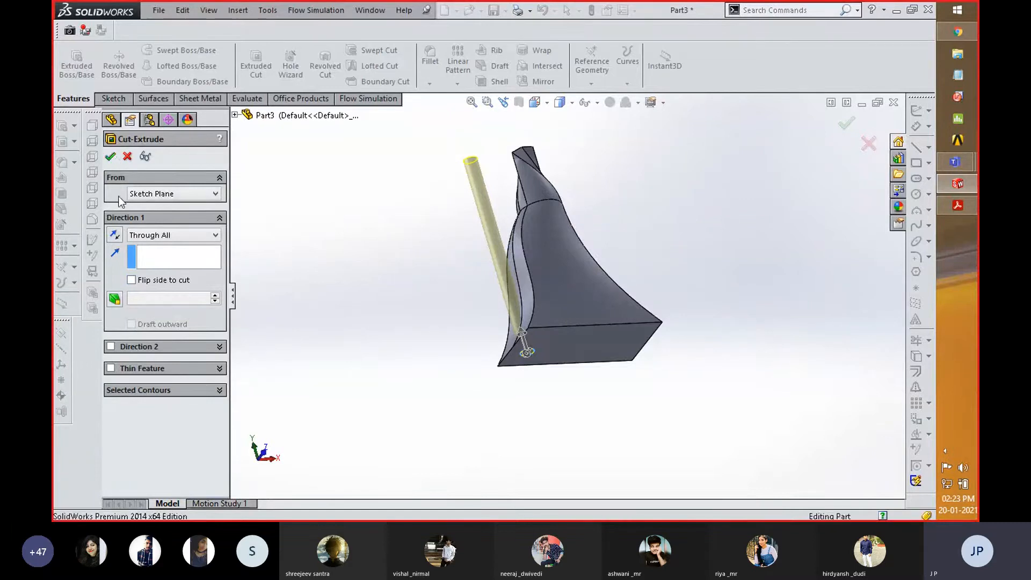
- Examine the circular cut where it exits the loft's side, and show the model with Hidden Lines Visible
scroll(509, 355, down, 4)
scroll(505, 315, up, 2)
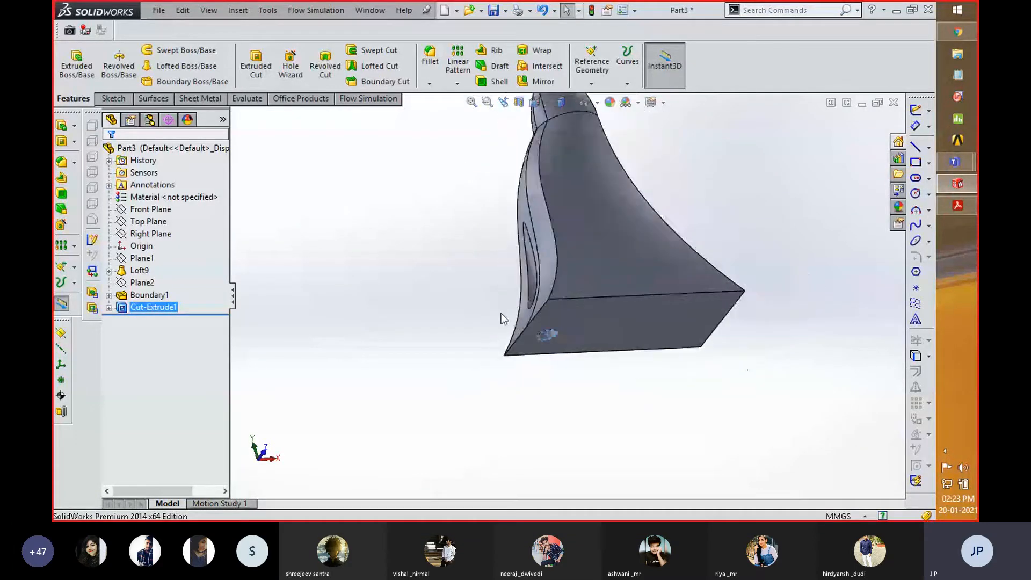
middle_drag(437, 292, 467, 308)
scroll(329, 348, up, 3)
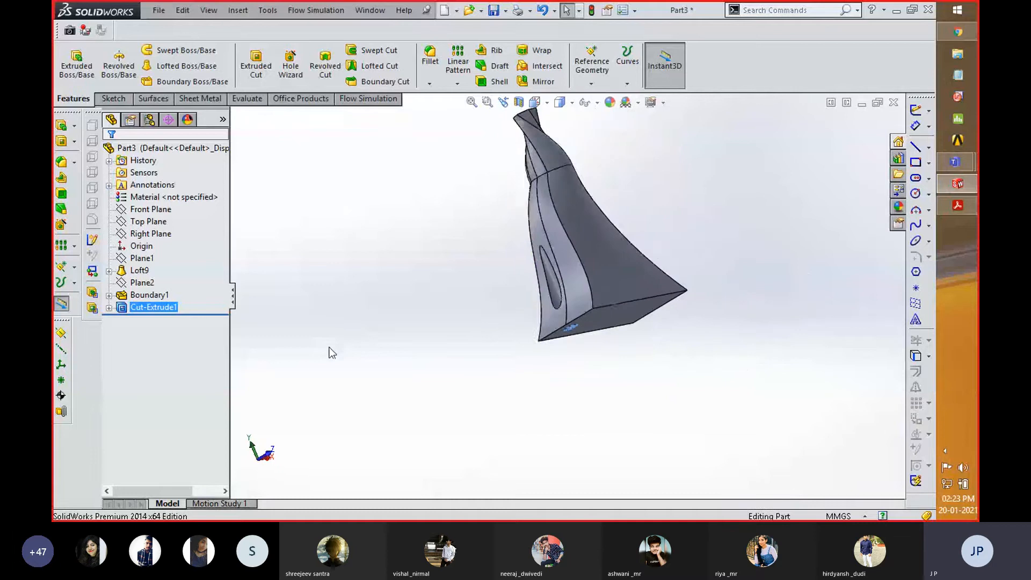
scroll(585, 174, down, 2)
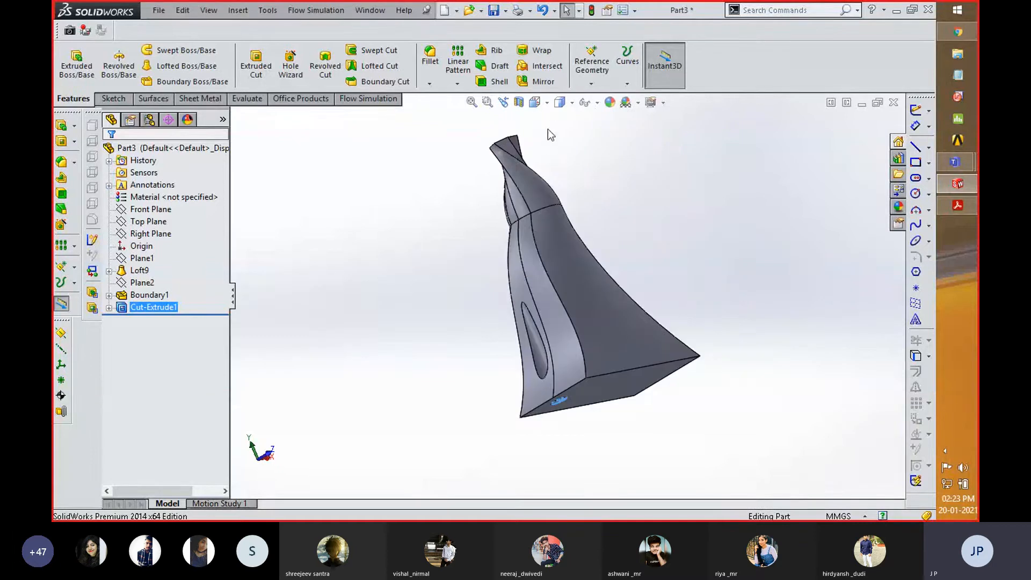
click(560, 102)
click(561, 170)
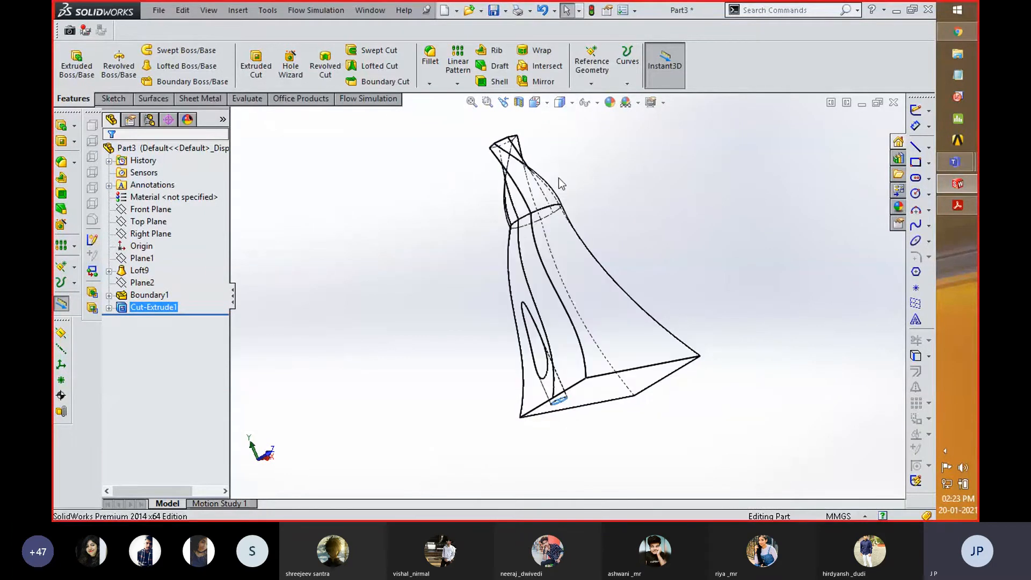
- Examine the circular cut's hidden edges from below the base, and set the model's display back to Shaded With Edges
middle_drag(438, 327, 392, 245)
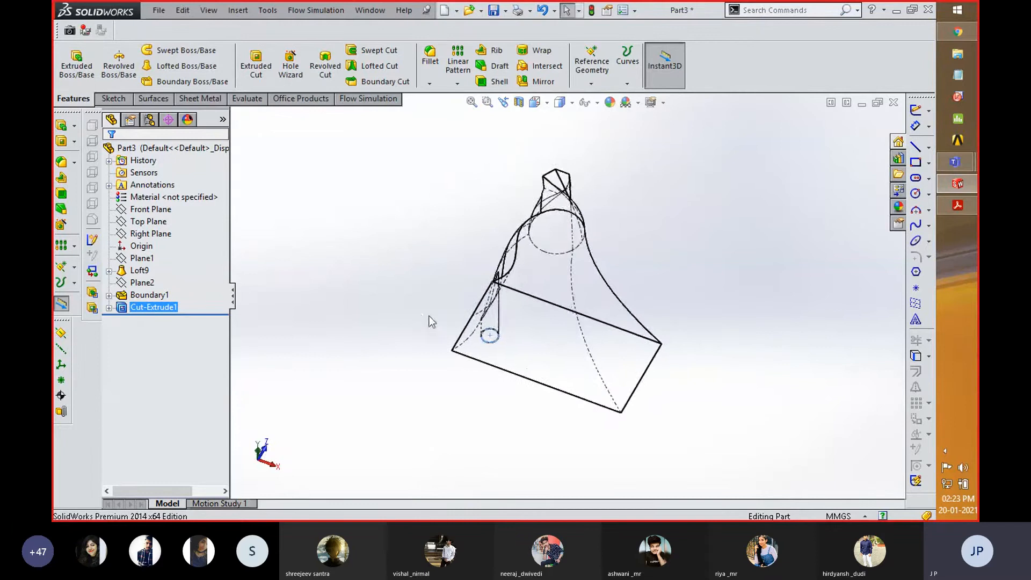
scroll(451, 314, down, 3)
scroll(433, 292, down, 2)
scroll(446, 300, up, 4)
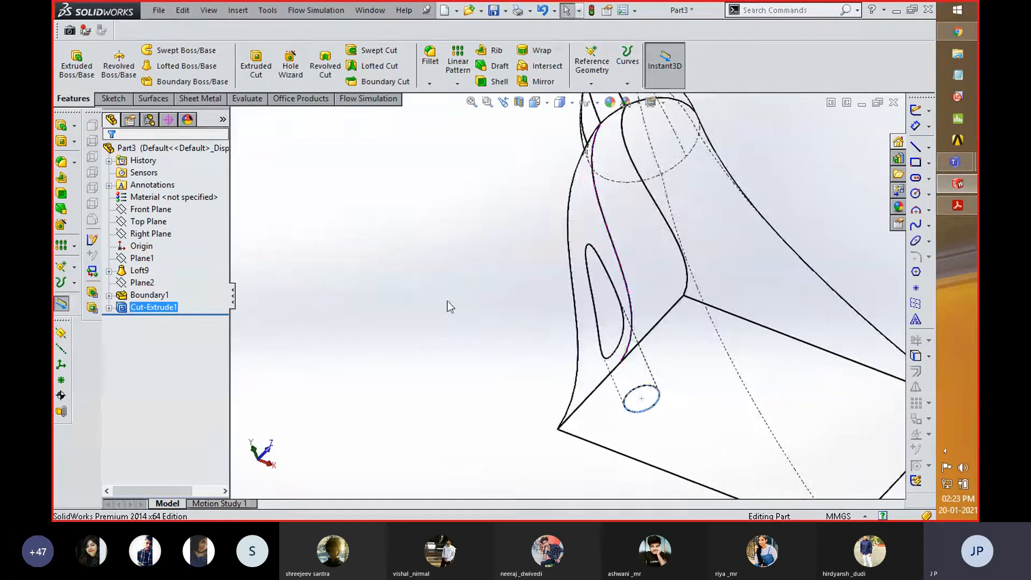
click(572, 102)
click(561, 116)
scroll(503, 343, up, 2)
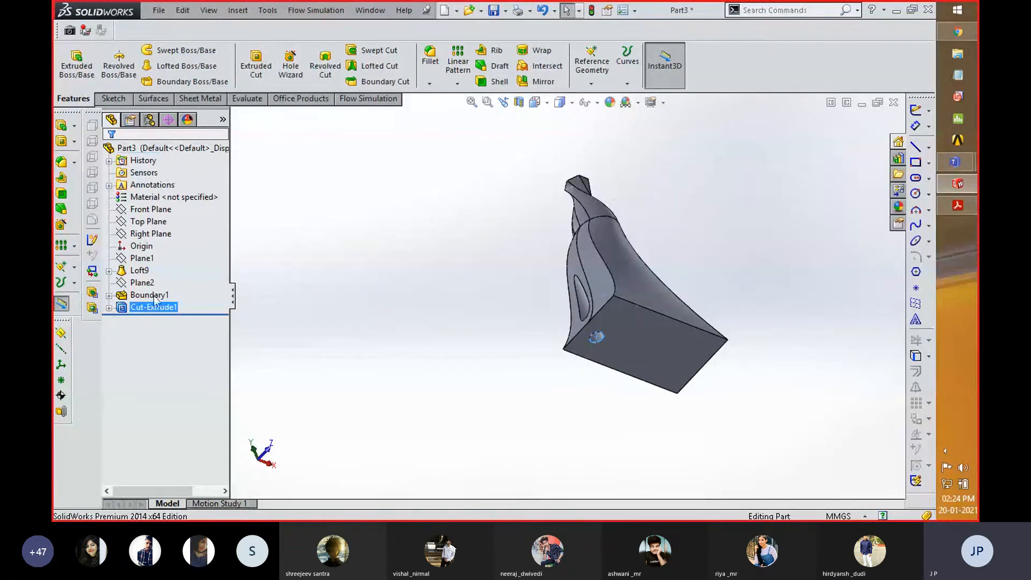
- Reopen the circular cut's definition, review its end condition options and accept it with Through All kept
right_click(146, 309)
click(153, 260)
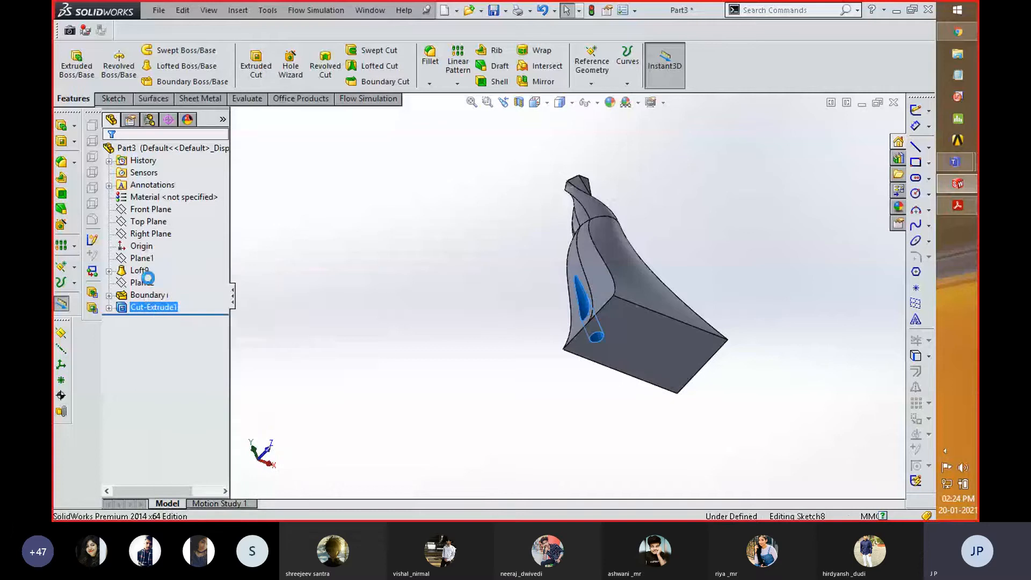
click(181, 237)
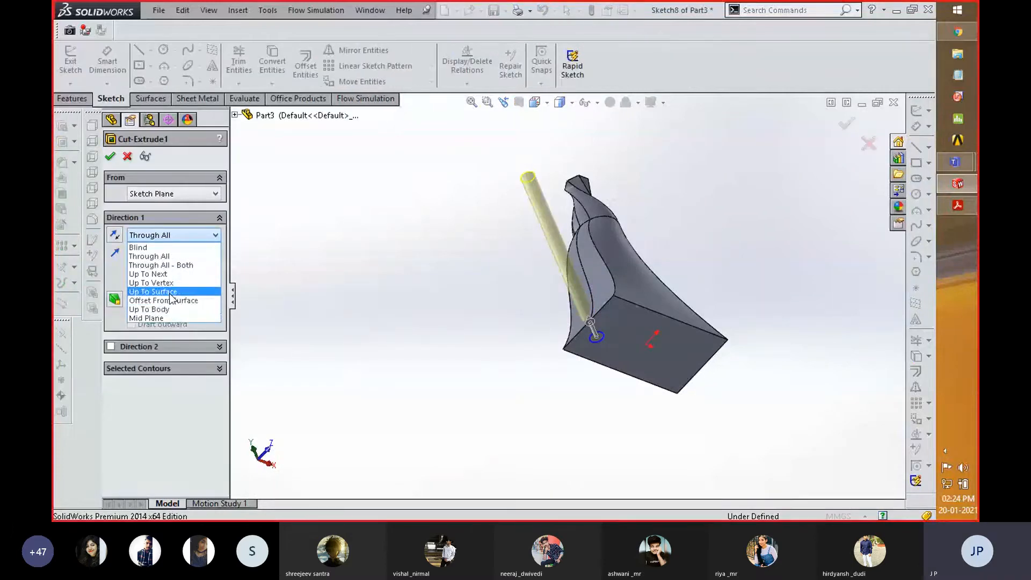
click(332, 236)
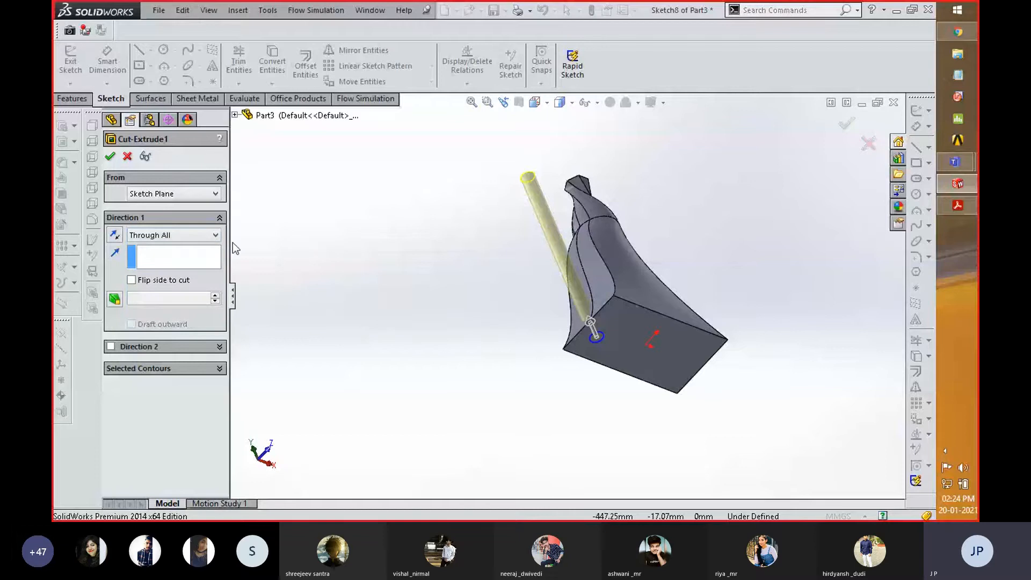
click(110, 157)
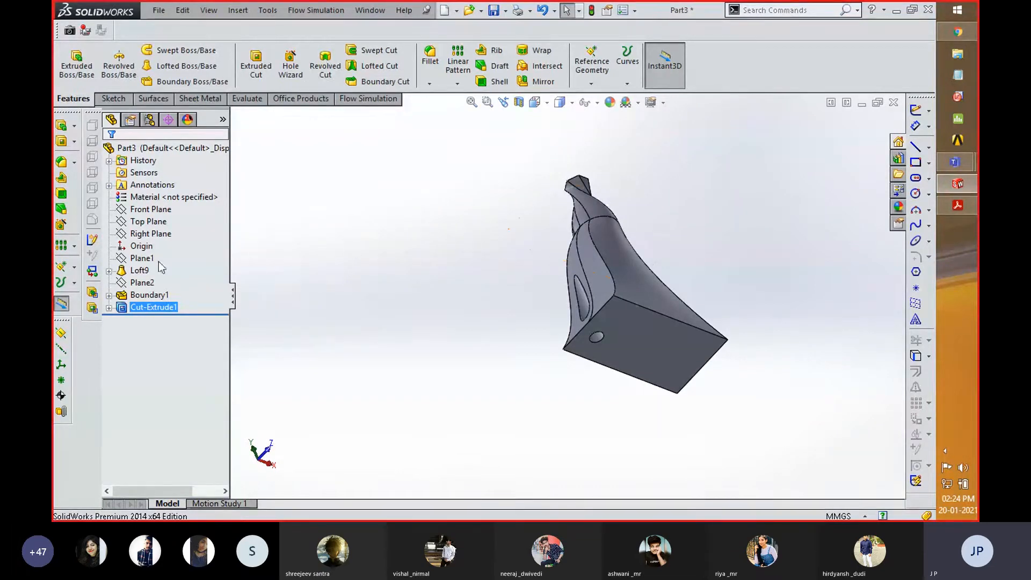
- On Plane2, sketch a small center rectangle above the loft's sloping side, beside the circular cut, and exit the sketch
click(150, 286)
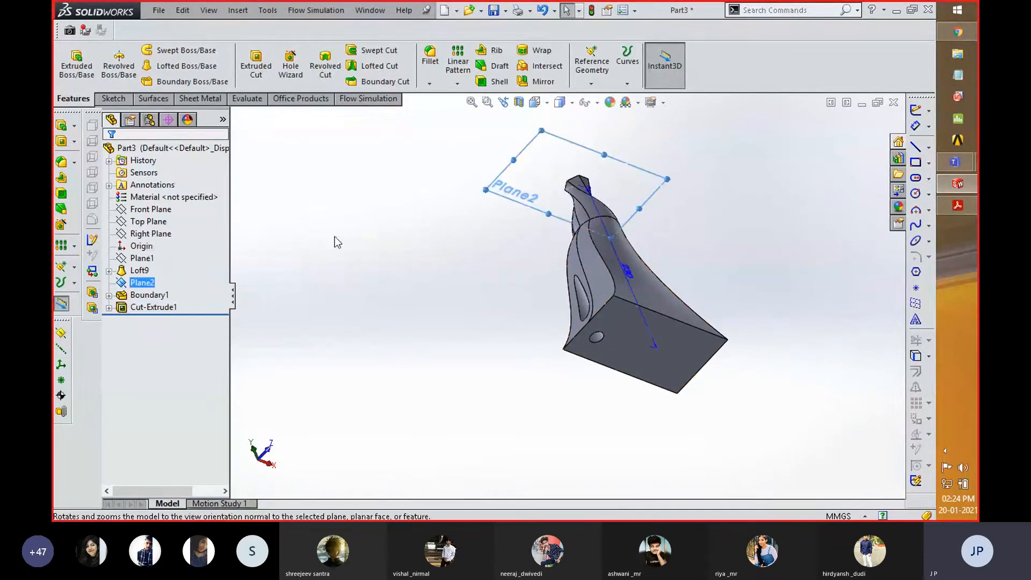
right_click(538, 181)
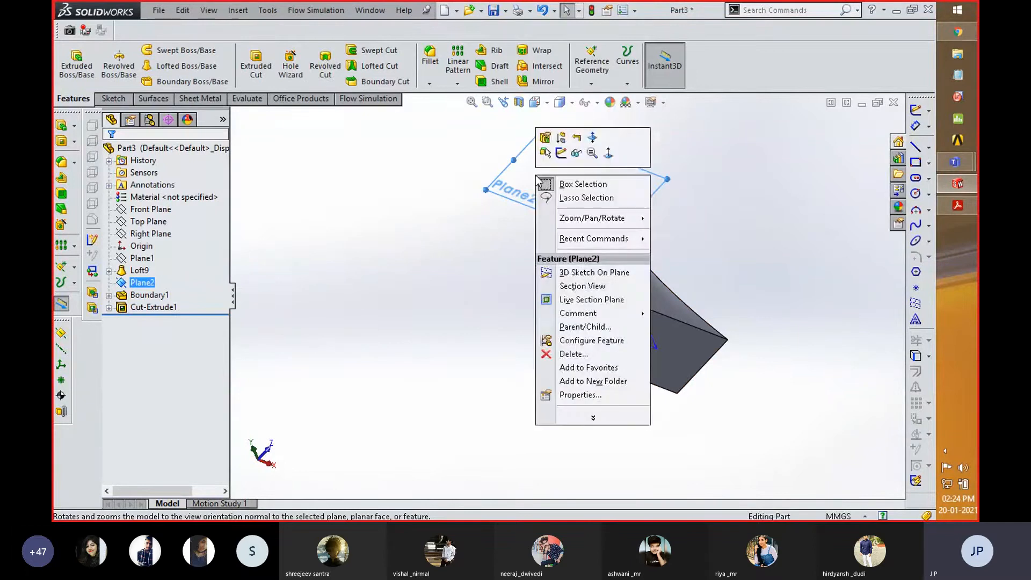
click(561, 153)
key(space)
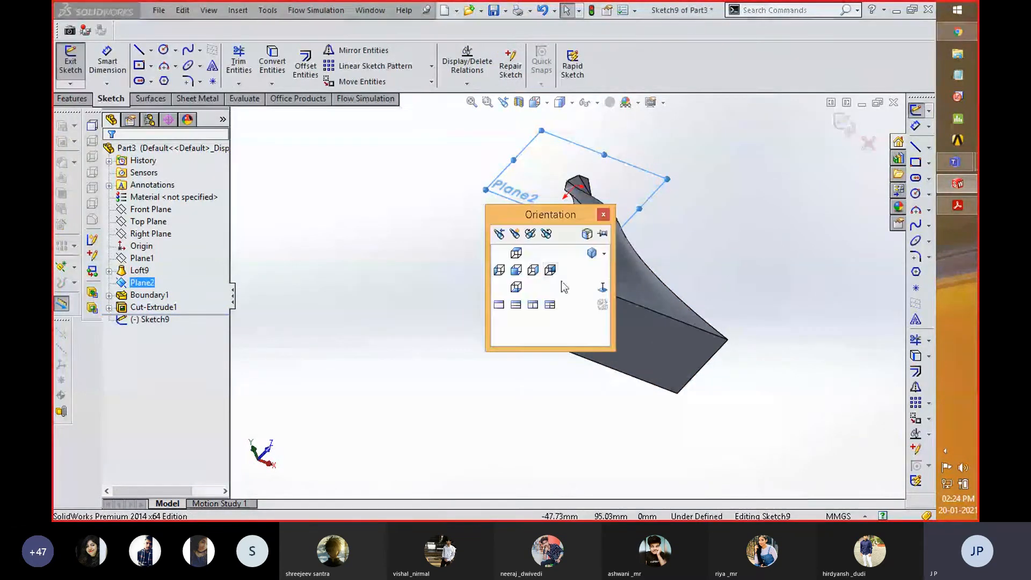
click(602, 289)
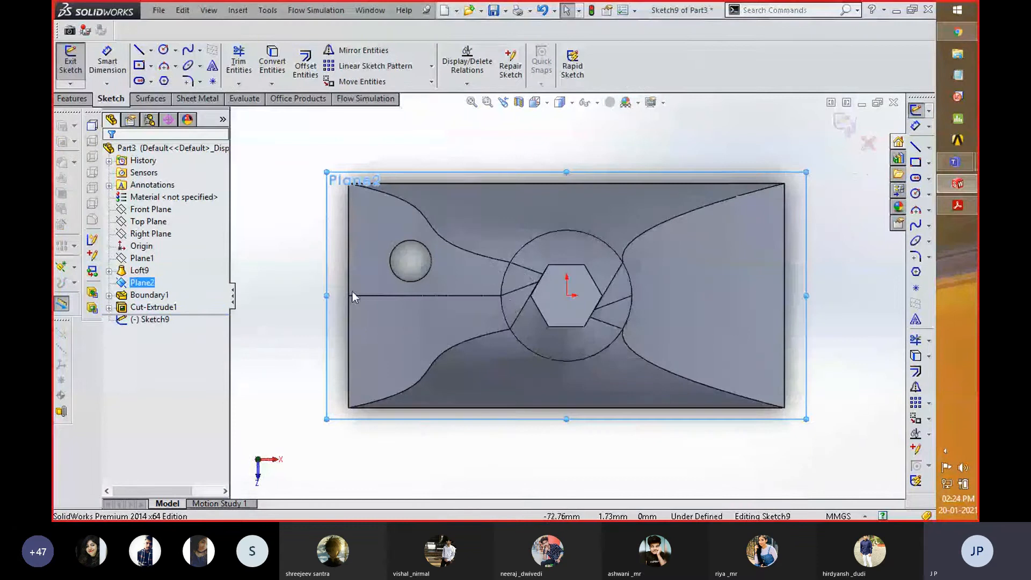
click(139, 65)
click(445, 314)
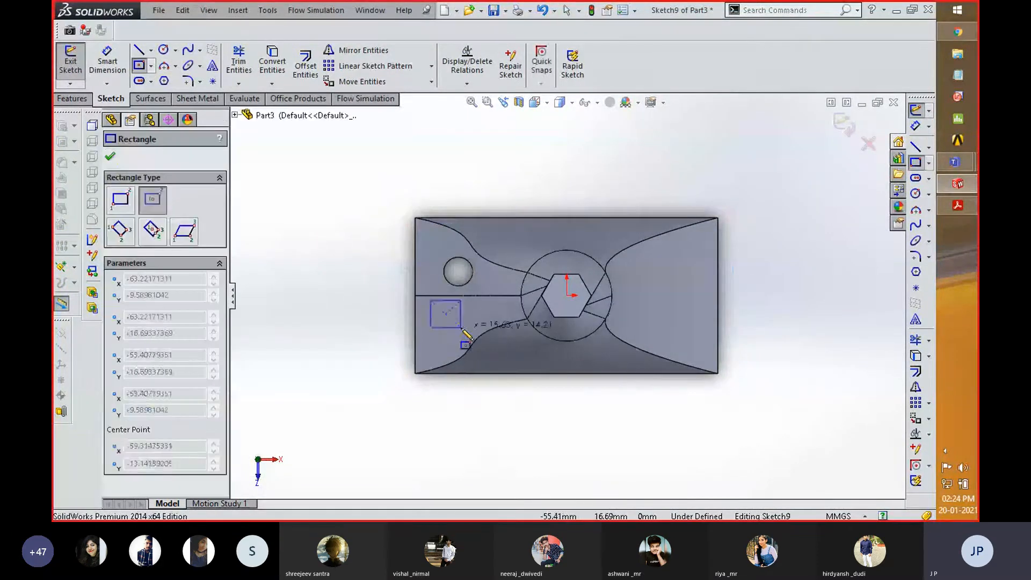
click(461, 329)
click(844, 125)
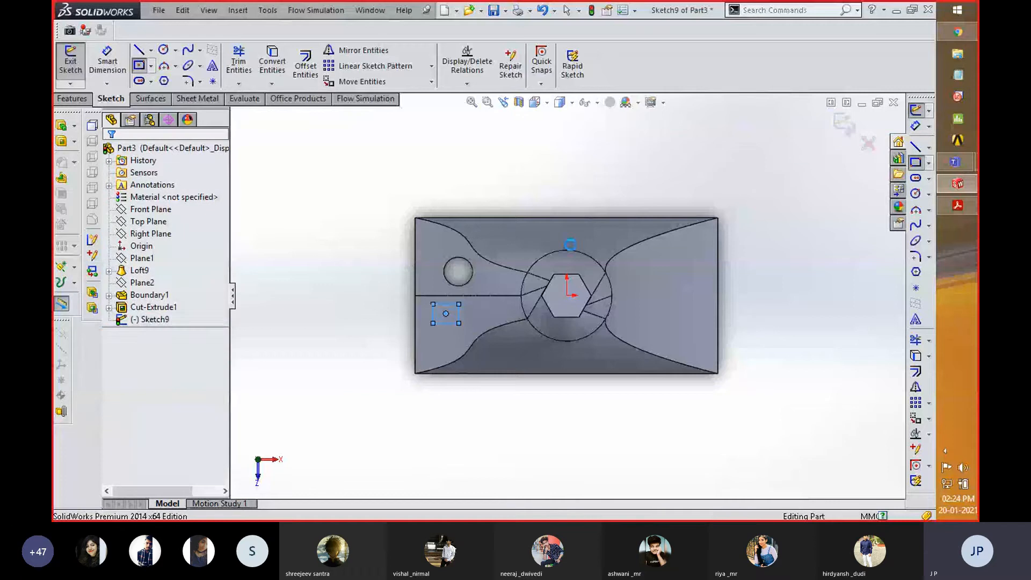
- Start an Extruded Boss from the rectangle, set it to Up To Surface in the reversed direction, and select the loft's side face below it
middle_drag(357, 410, 359, 290)
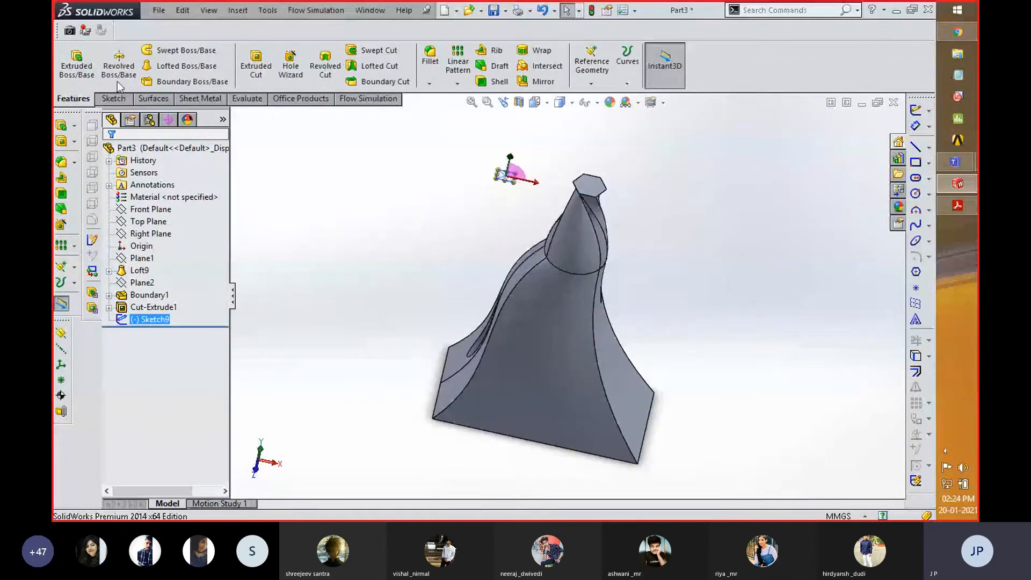
click(89, 76)
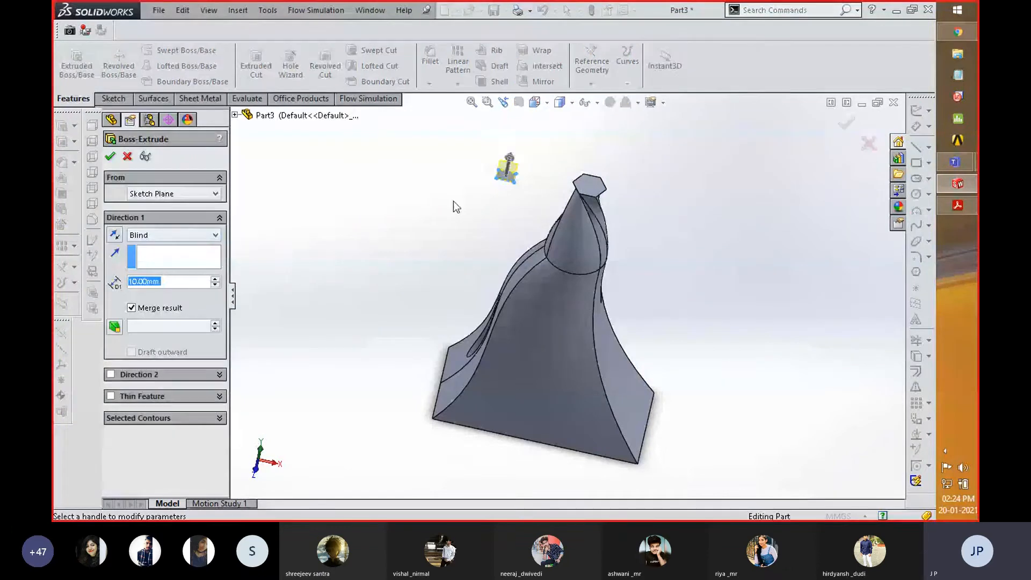
scroll(484, 139, down, 4)
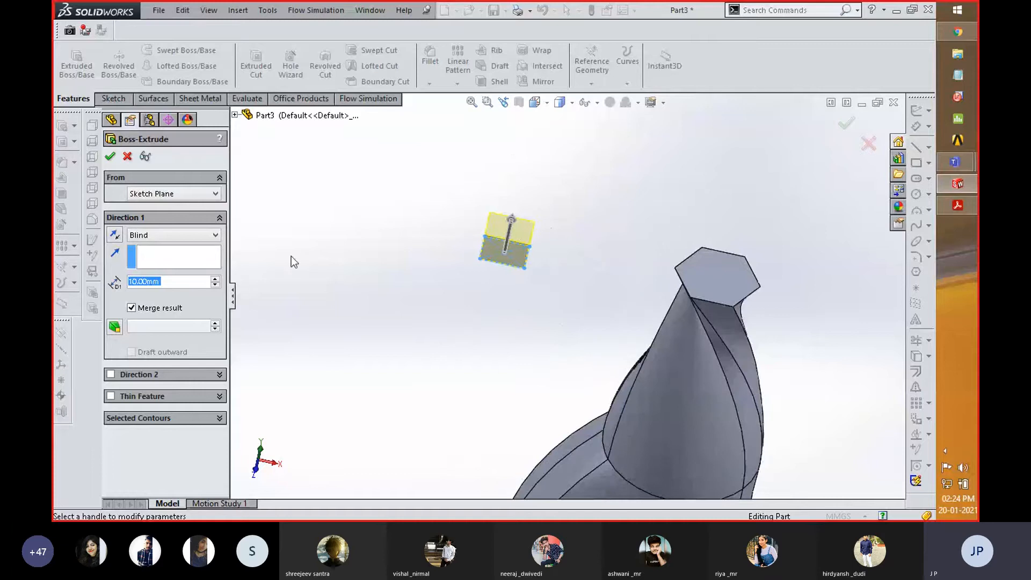
click(204, 236)
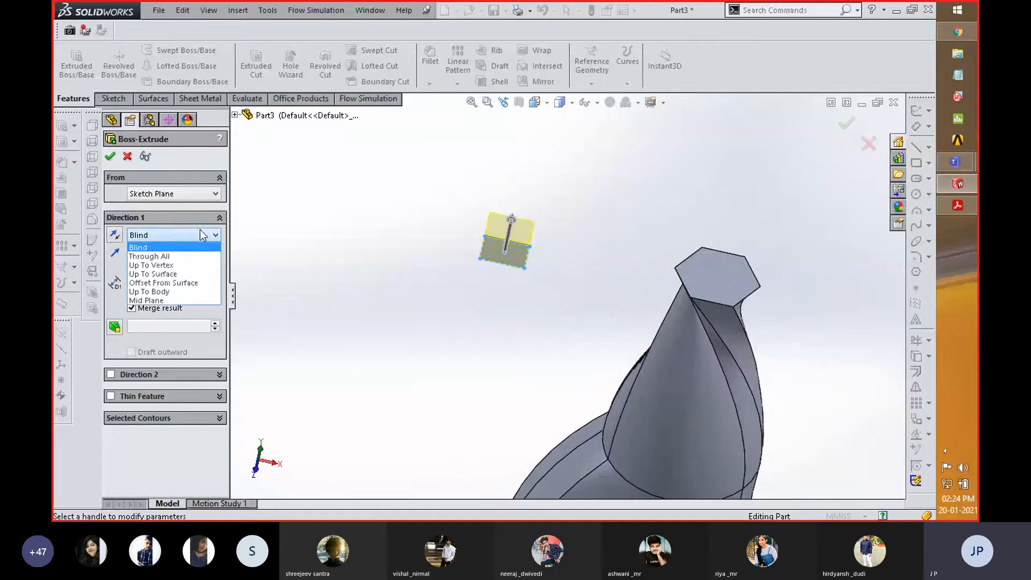
click(182, 274)
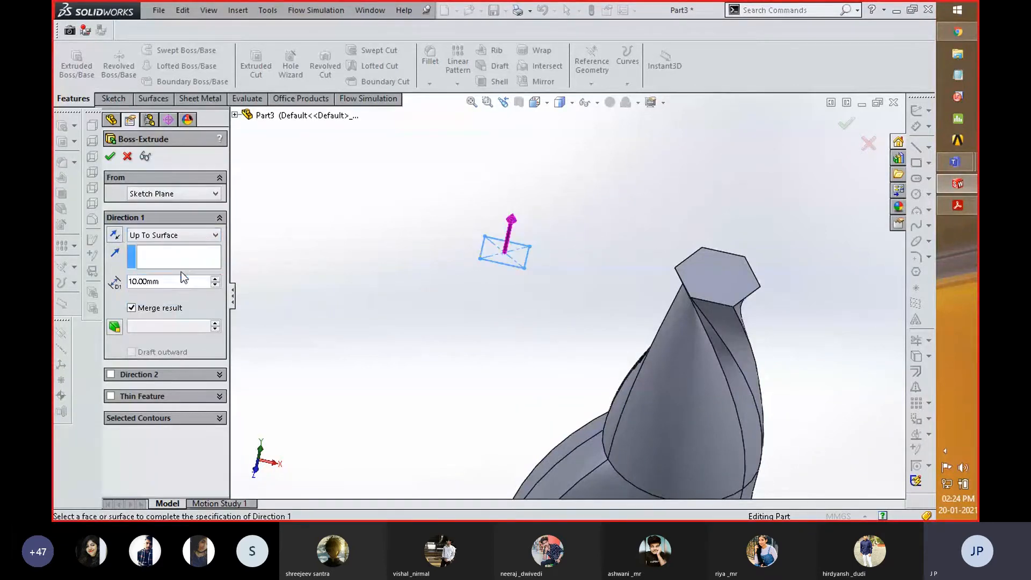
click(115, 234)
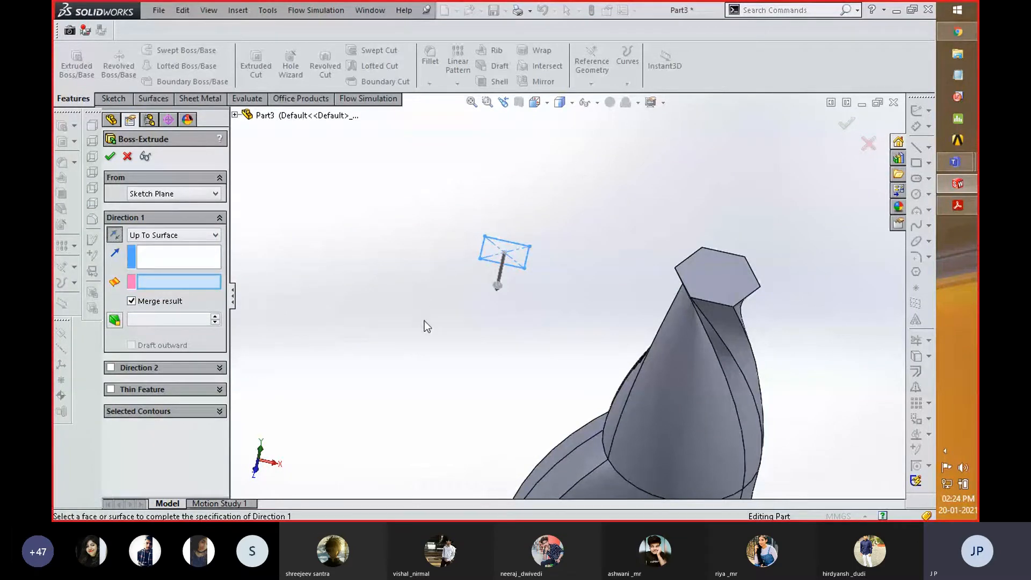
scroll(541, 296, up, 5)
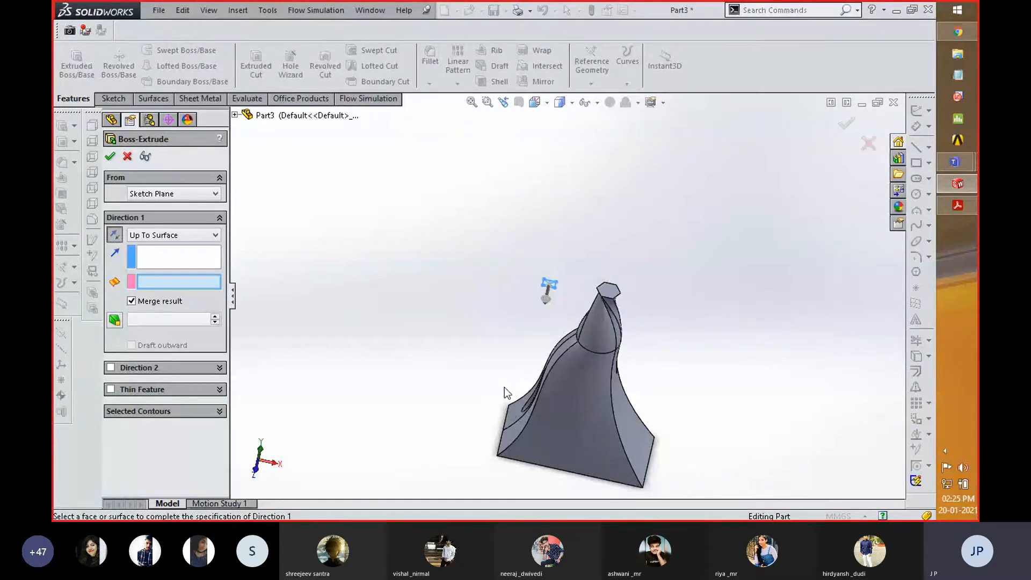
click(522, 426)
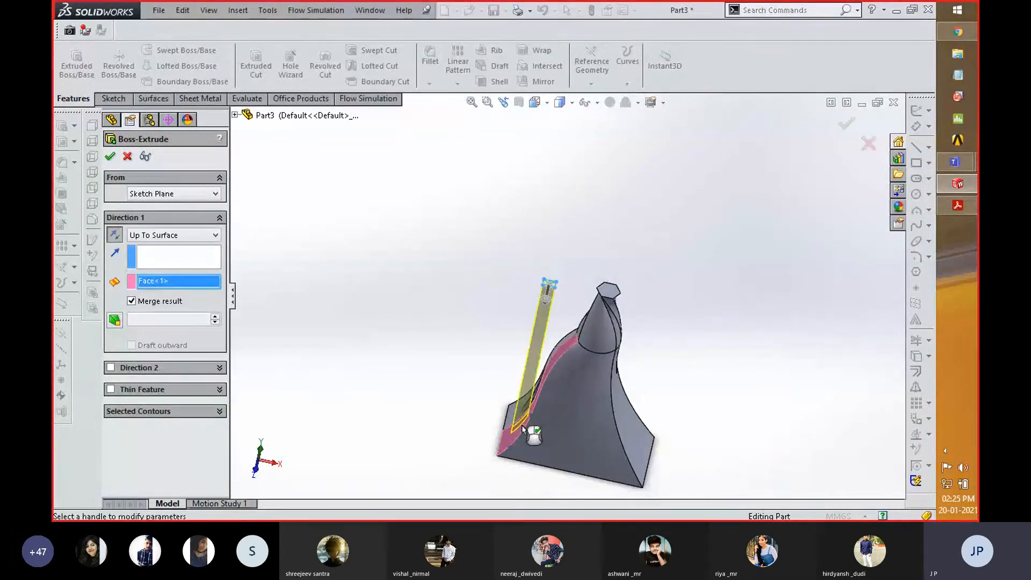
- Check the boss preview against the selected face, accept the extrusion with Merge result on, and examine where it meets the loft
middle_drag(437, 374, 476, 405)
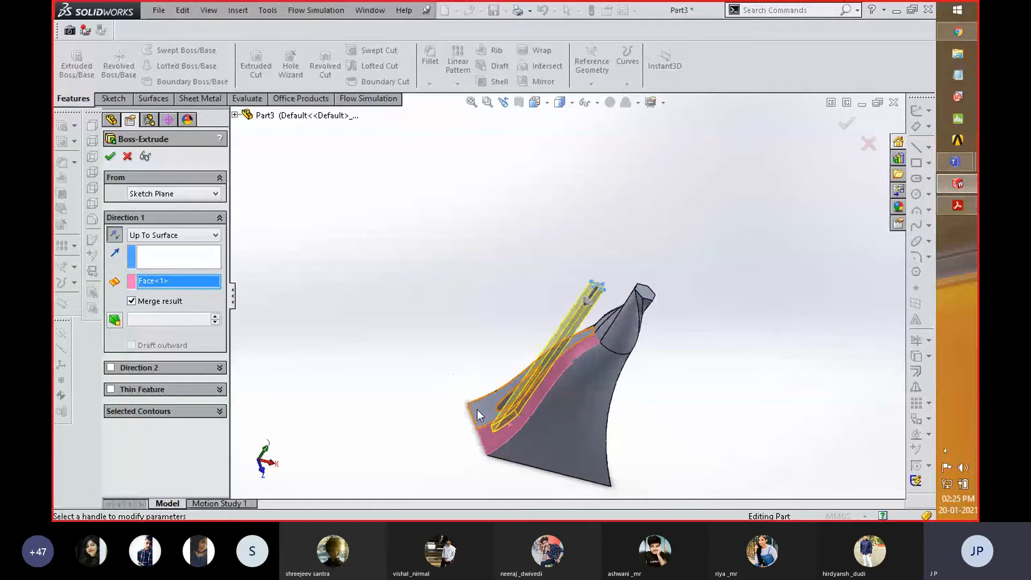
scroll(469, 382, down, 6)
scroll(392, 366, up, 6)
middle_drag(392, 367, 363, 345)
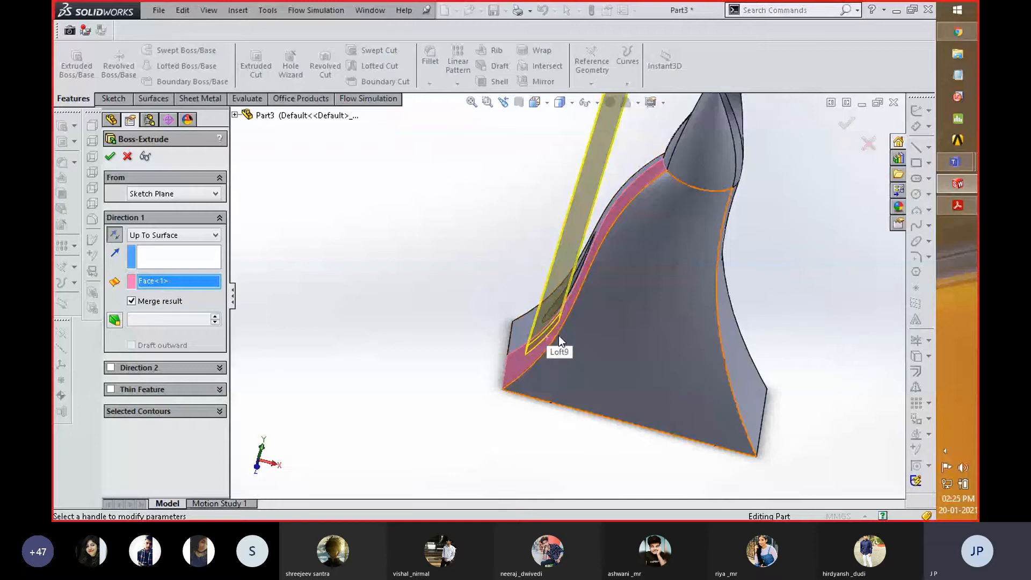
scroll(552, 344, down, 4)
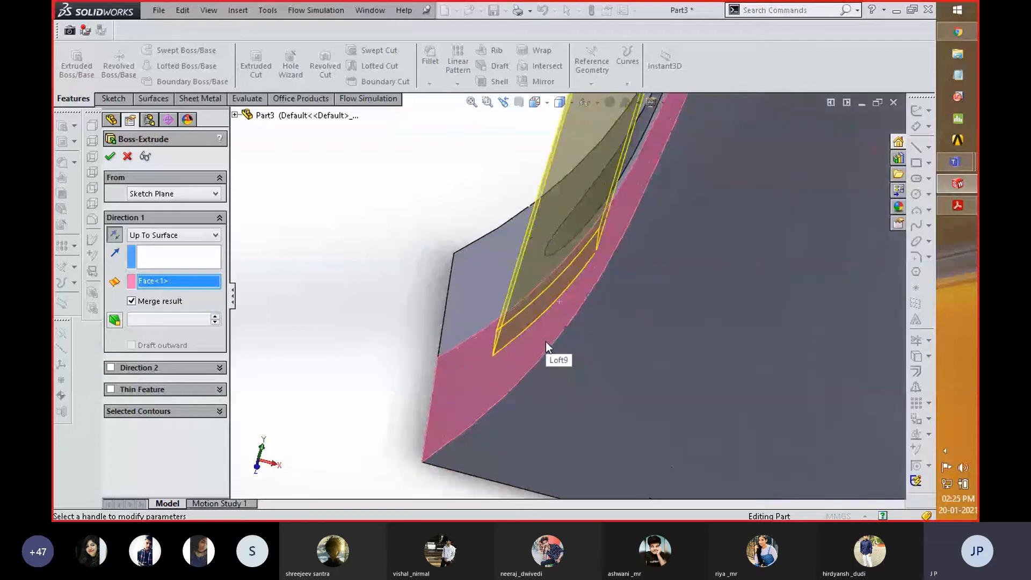
scroll(546, 341, up, 5)
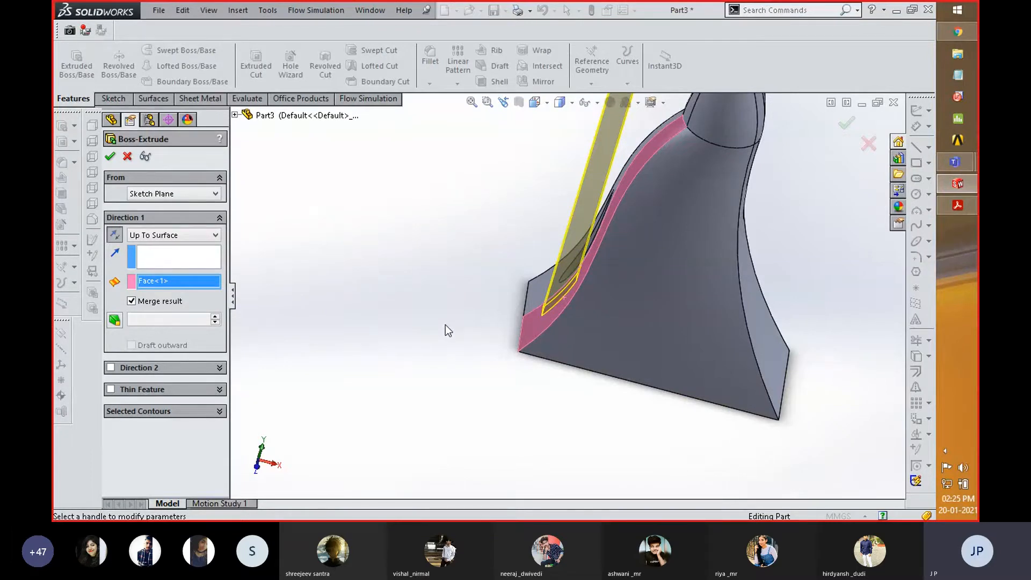
click(110, 156)
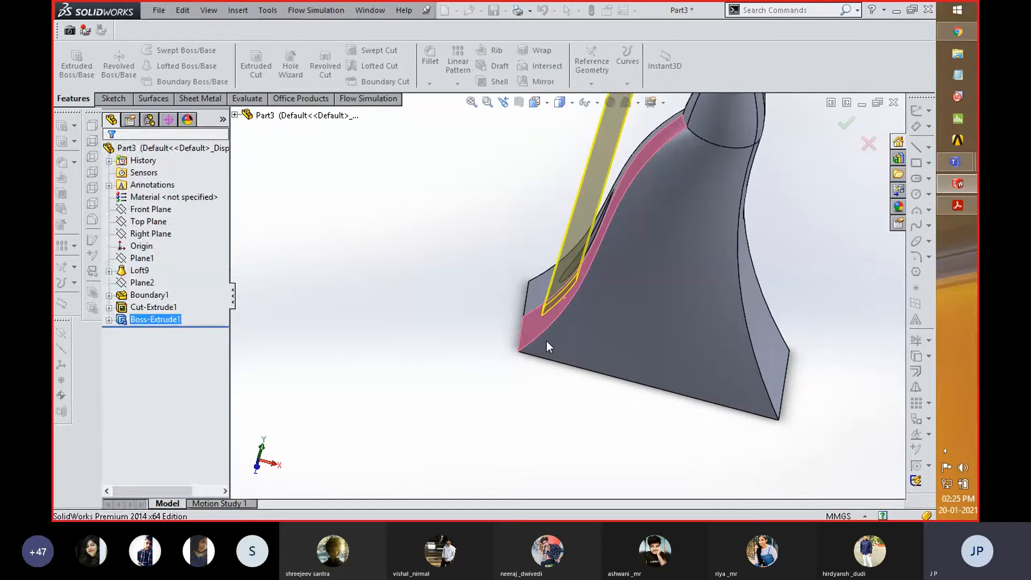
scroll(537, 344, up, 1)
scroll(481, 367, up, 2)
middle_drag(492, 279, 527, 275)
scroll(570, 292, down, 5)
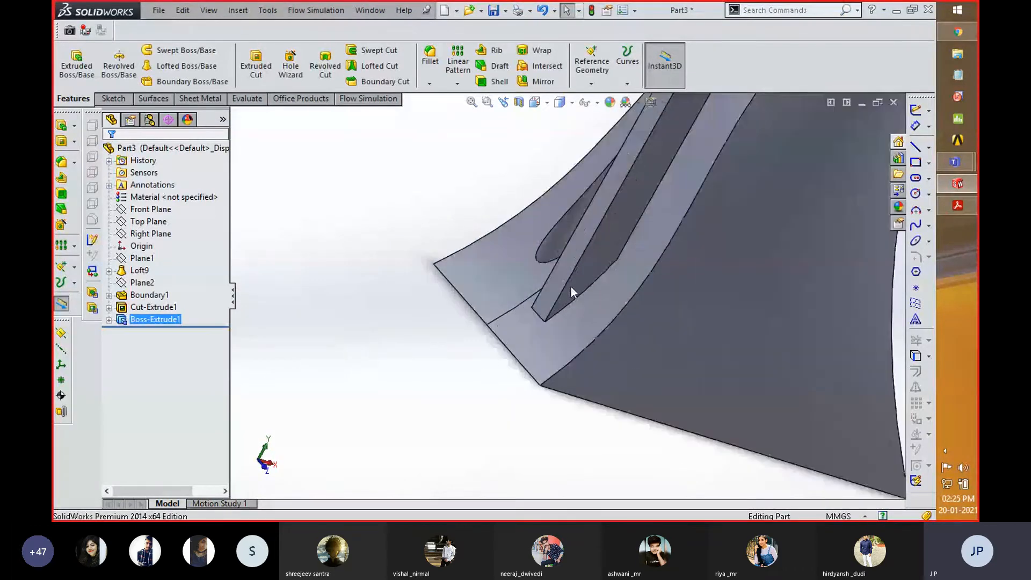
scroll(540, 310, up, 2)
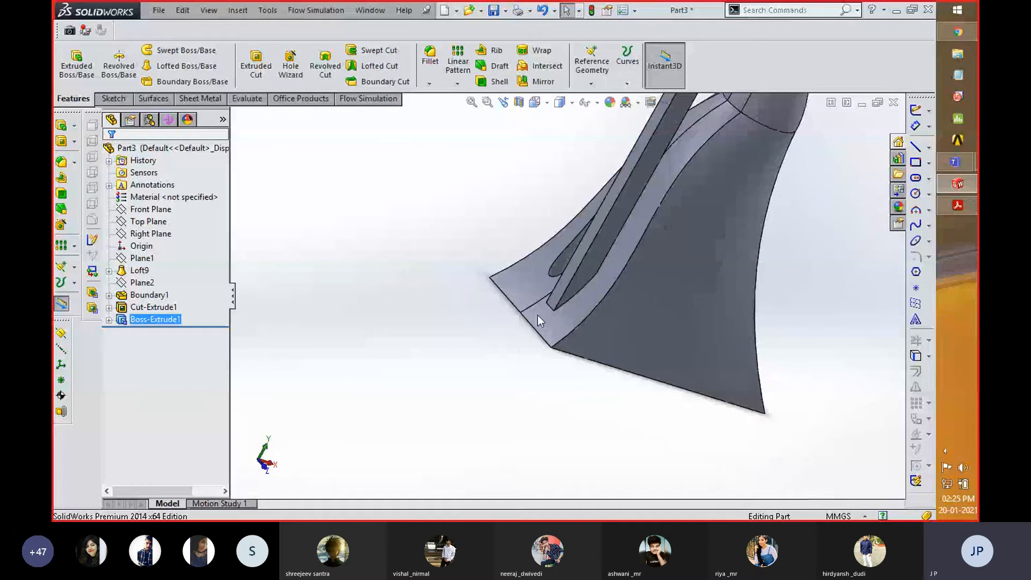
scroll(537, 315, up, 3)
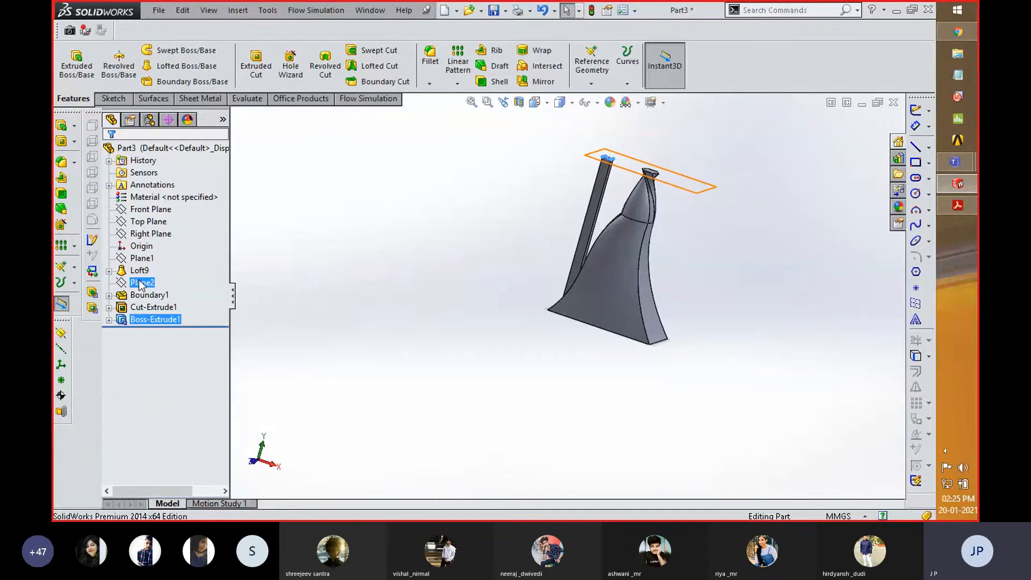
- On the loft's rectangular base, sketch a six-sided polygon with an inscribed circle about 8 mm in diameter, away from the hole, and exit the sketch
middle_drag(695, 382, 653, 300)
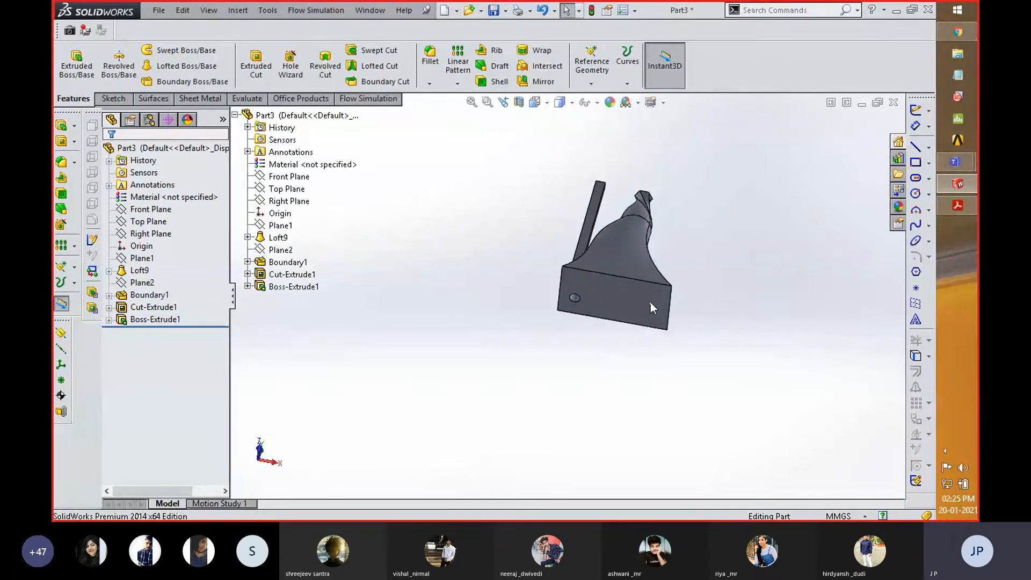
right_click(650, 301)
click(677, 153)
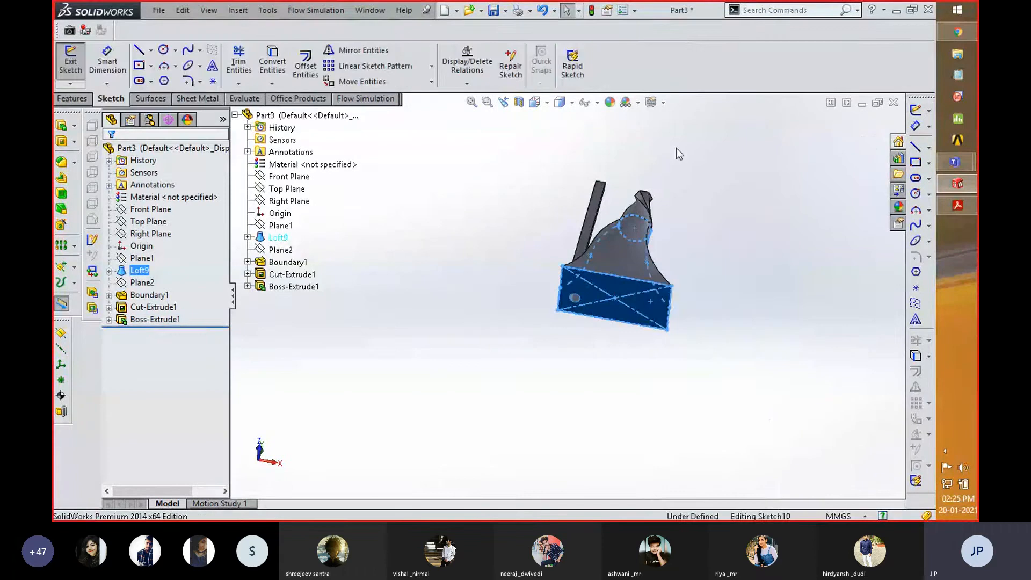
key(space)
click(751, 291)
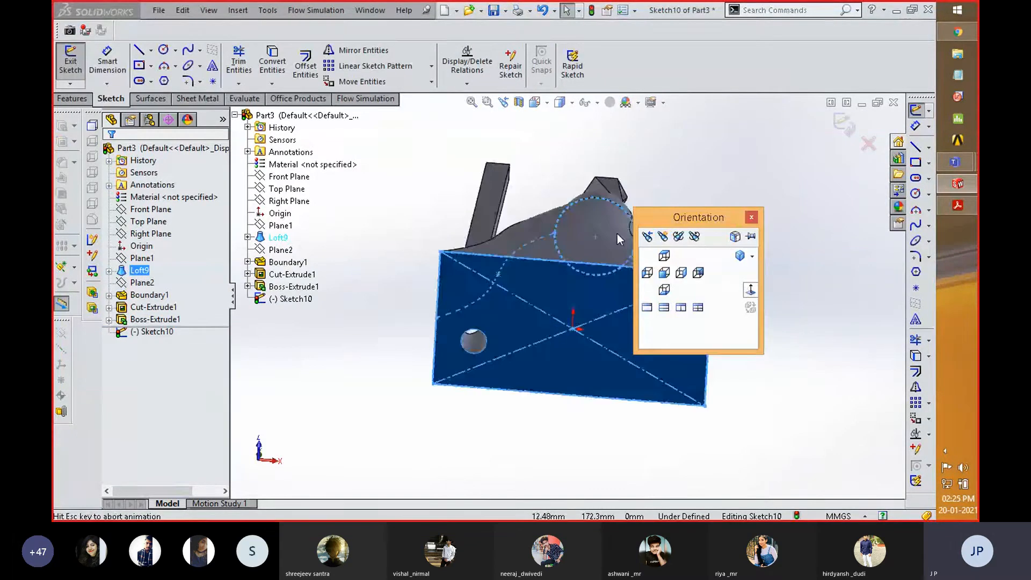
click(164, 81)
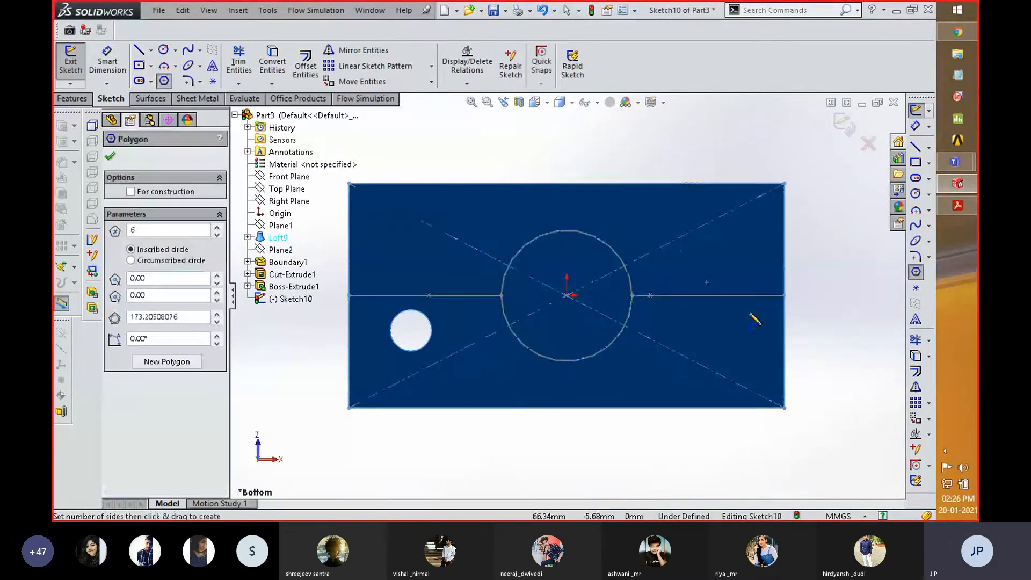
drag(730, 318, 747, 334)
mouse_move(842, 269)
middle_down()
mouse_move(810, 308)
mouse_move(816, 297)
mouse_move(766, 313)
mouse_move(805, 300)
middle_up()
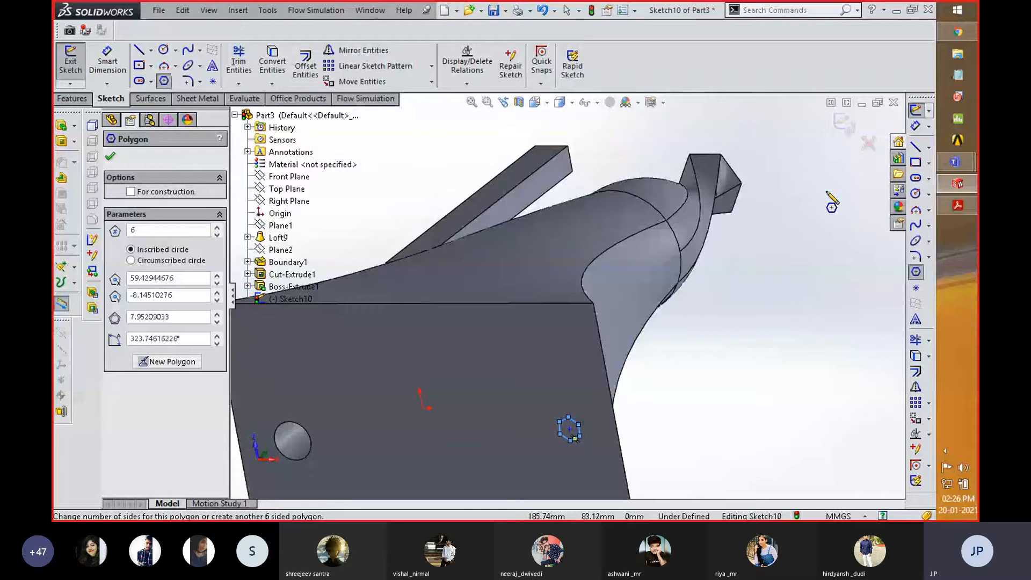
click(844, 123)
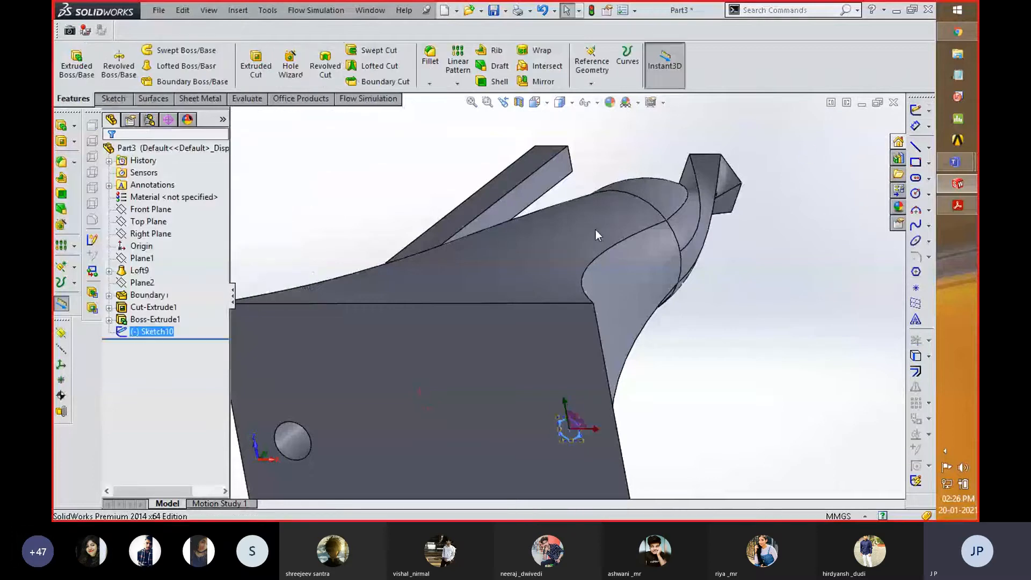
- Cut the hexagon sketch with an Extruded Cut set to Up To Surface, ending at the loft's adjacent curved side face
click(256, 62)
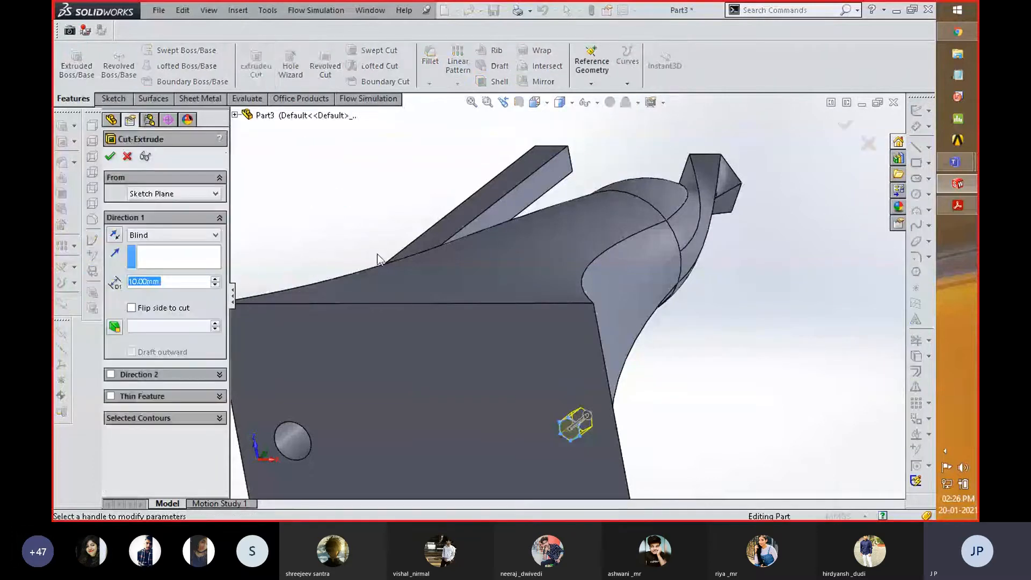
click(155, 235)
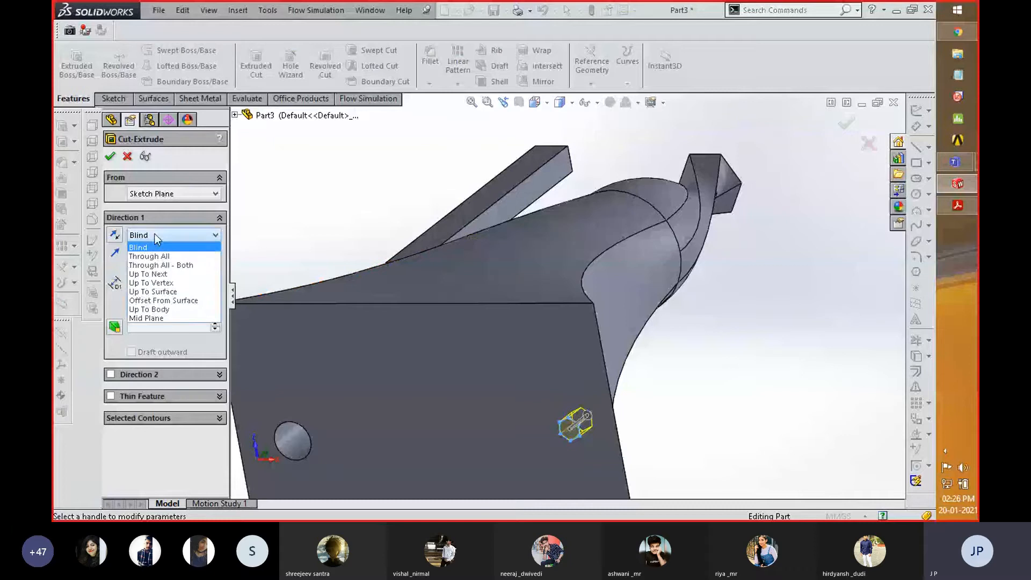
click(156, 288)
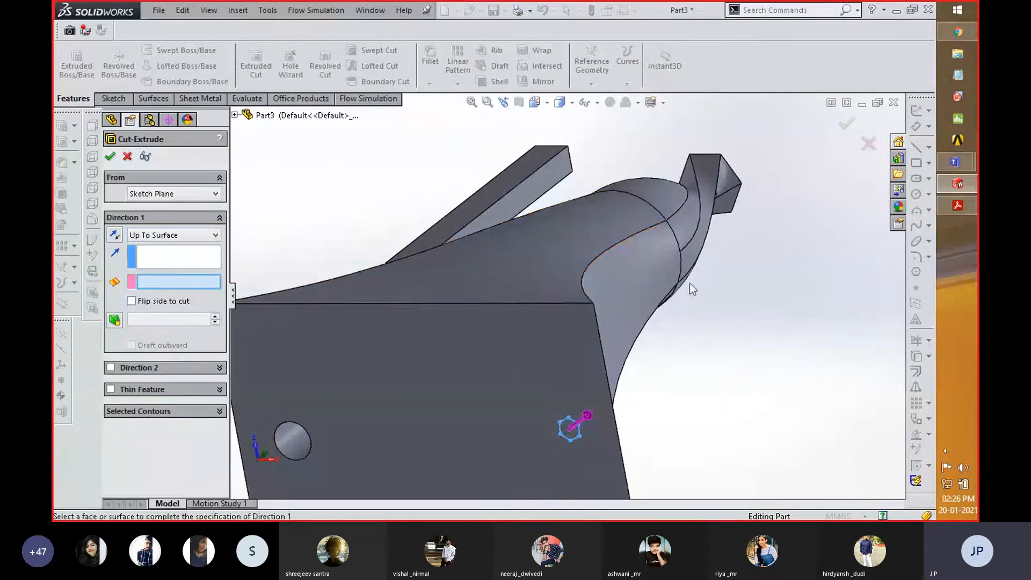
click(656, 279)
scroll(678, 383, up, 5)
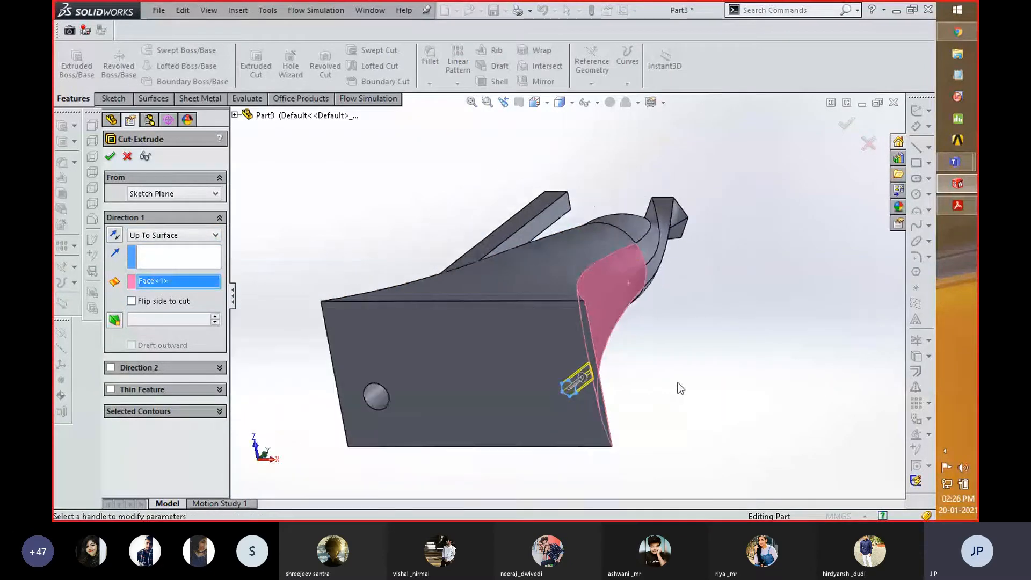
middle_drag(675, 363, 548, 400)
scroll(524, 390, down, 3)
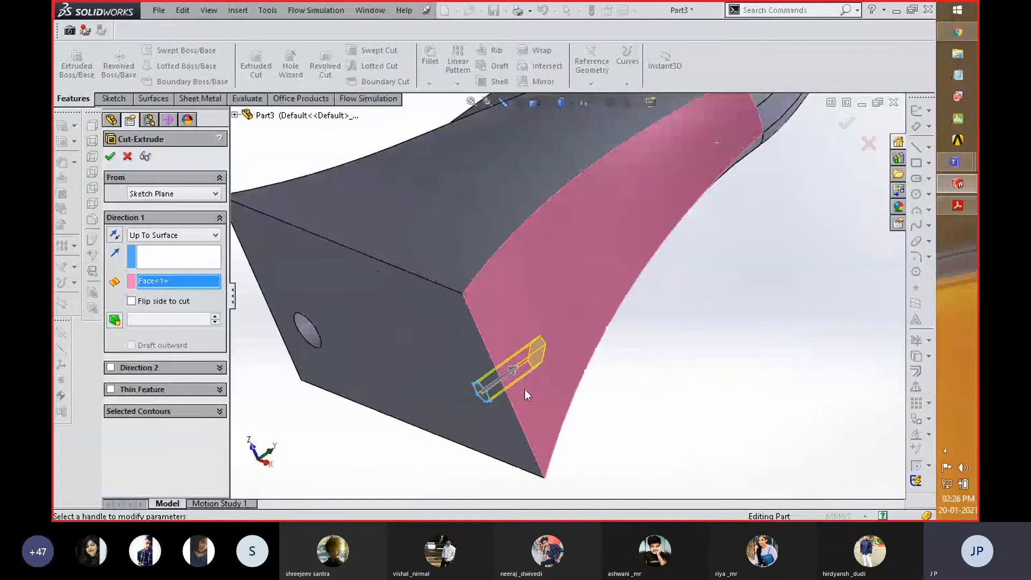
scroll(524, 382, down, 3)
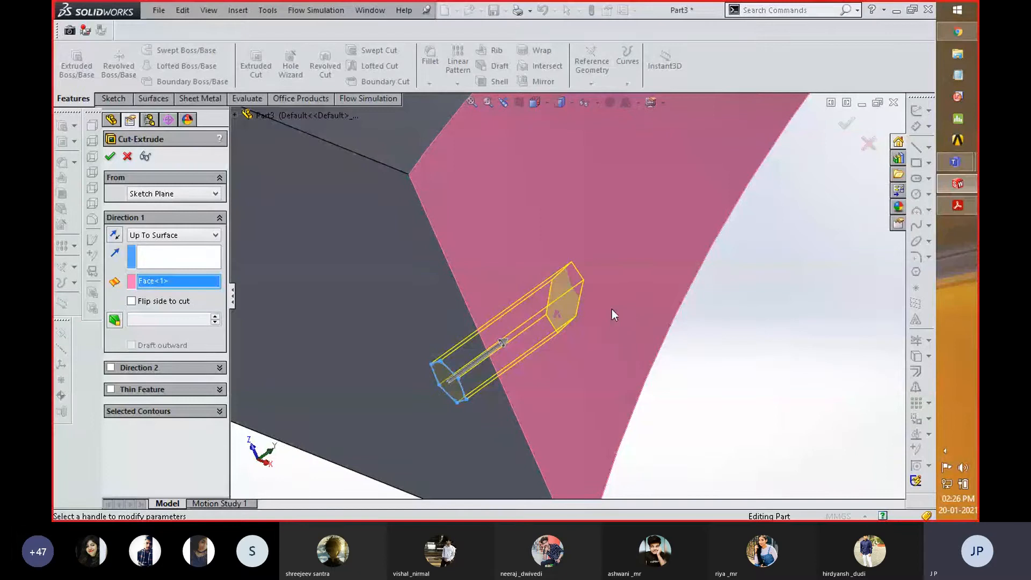
click(109, 157)
- Examine the hexagonal cut's openings on the base and side face, and view the whole model from the base end
scroll(772, 352, up, 5)
scroll(769, 352, up, 1)
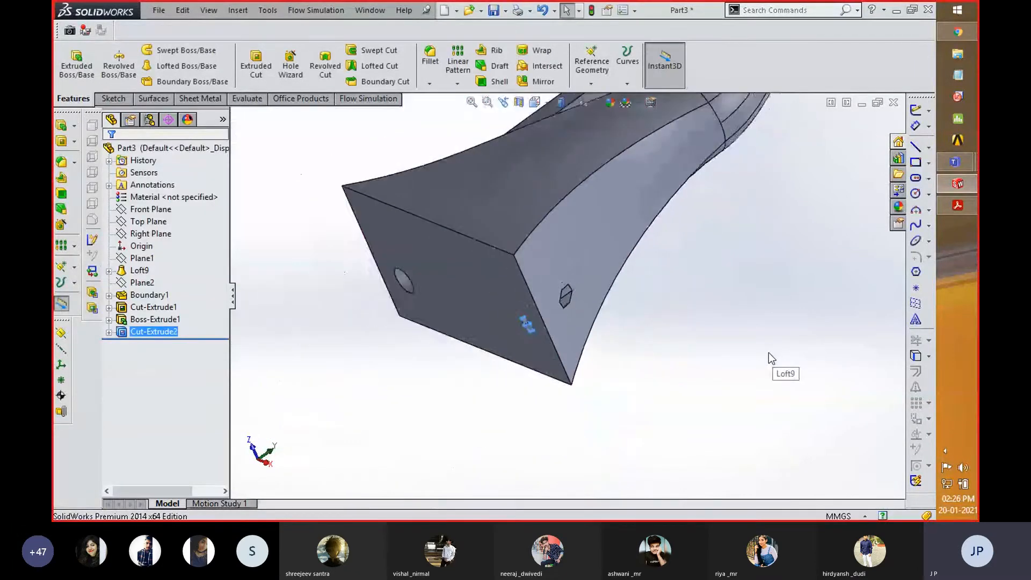
middle_drag(544, 343, 597, 299)
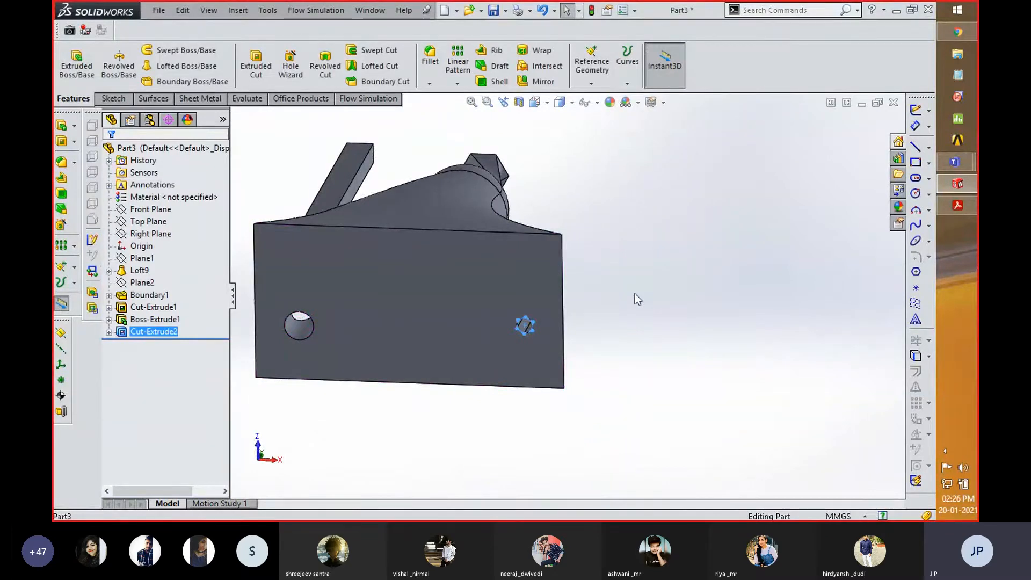
scroll(698, 296, up, 3)
scroll(473, 212, down, 3)
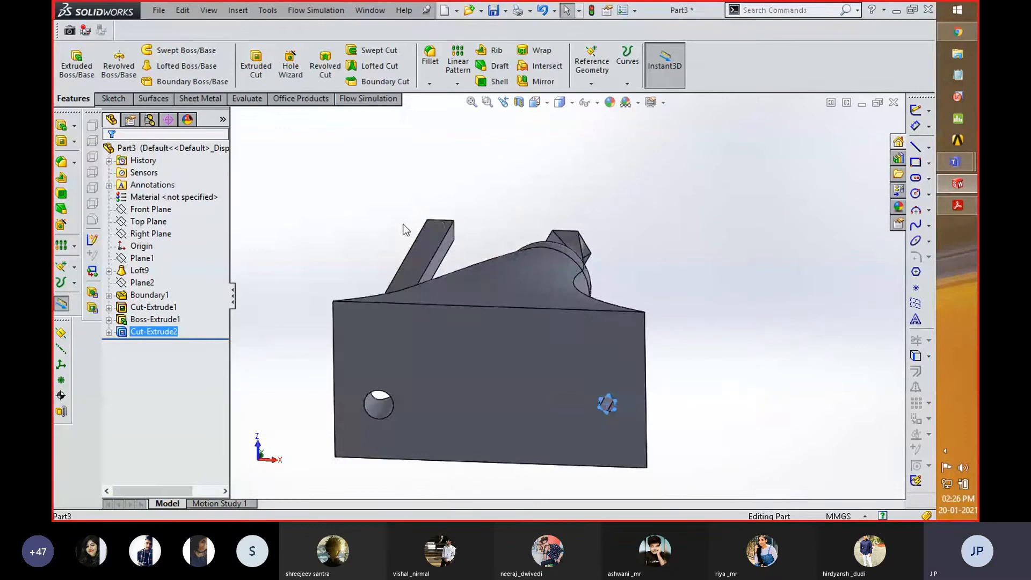
scroll(411, 225, up, 3)
middle_drag(408, 260, 396, 287)
scroll(395, 282, up, 2)
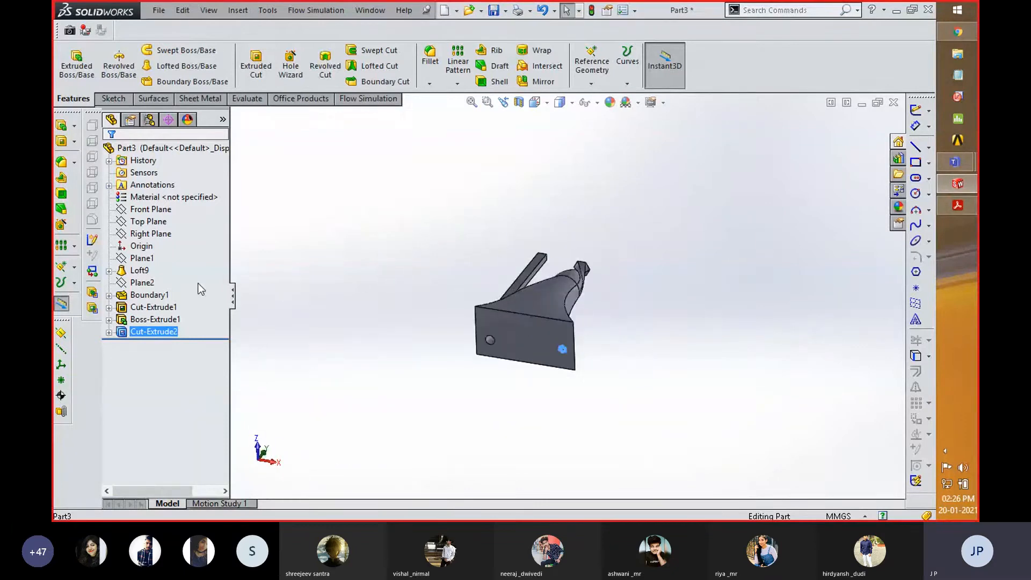
- Create a section view on the Front Plane offset by -9 mm so the section passes through the hexagonal cut, and accept it
click(150, 211)
middle_drag(364, 247, 343, 230)
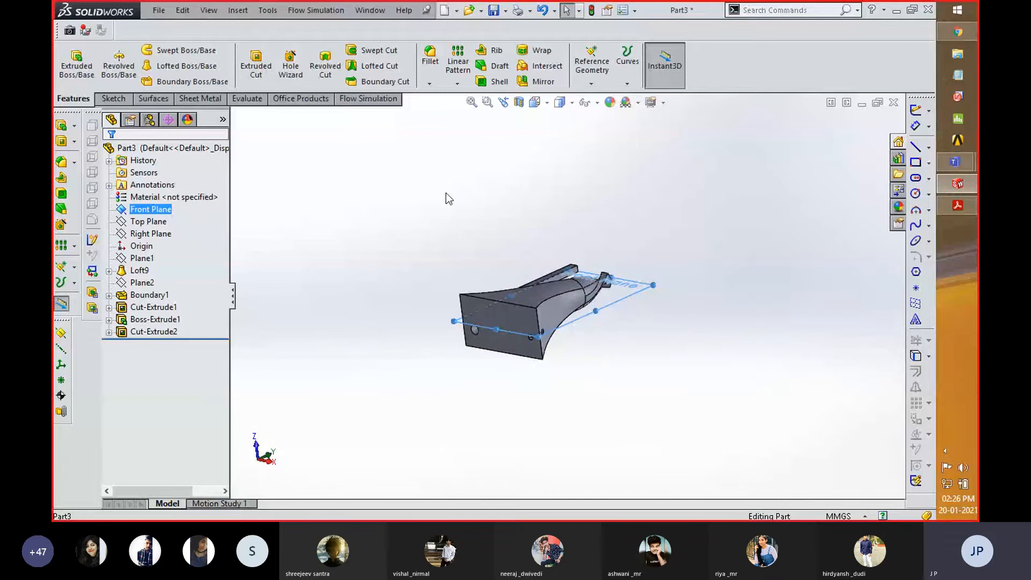
scroll(497, 357, down, 5)
scroll(482, 272, down, 3)
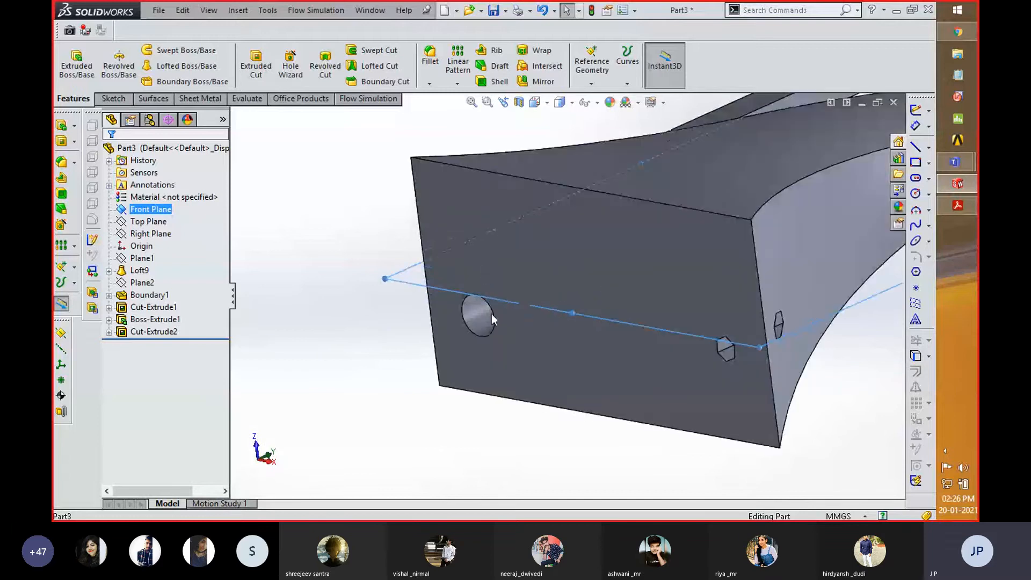
scroll(433, 337, up, 4)
scroll(432, 339, down, 1)
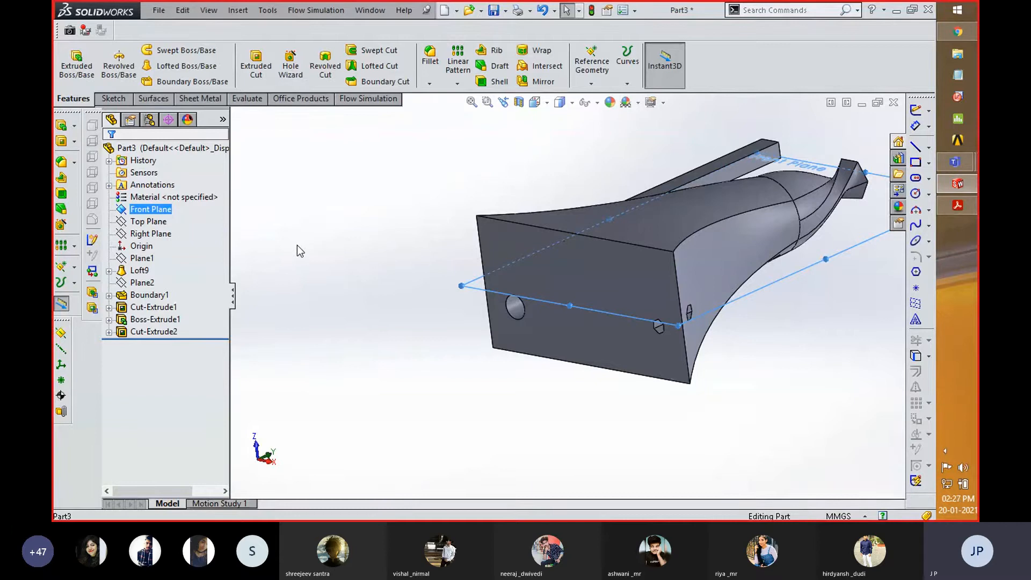
click(518, 105)
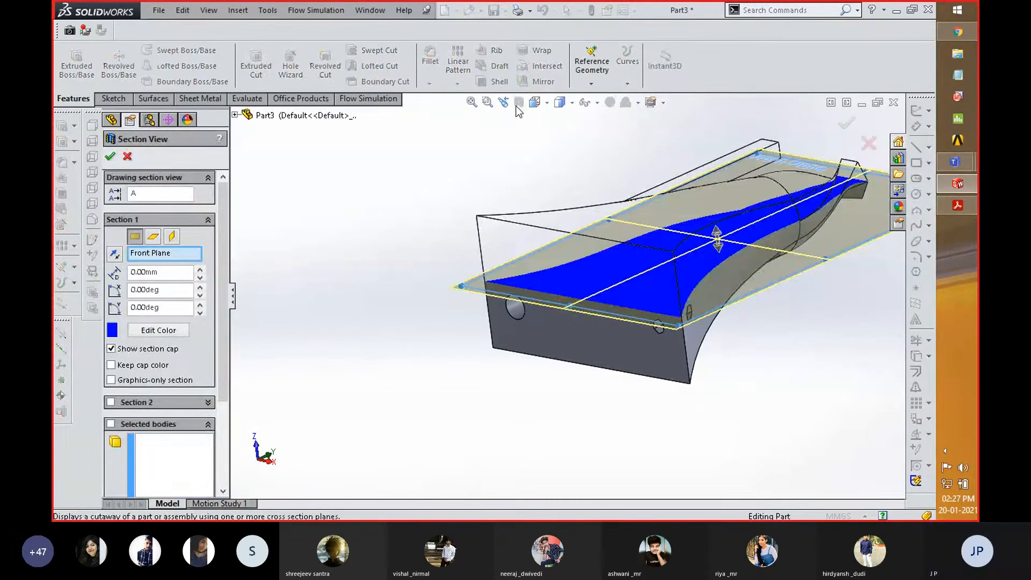
drag(716, 234, 716, 259)
middle_drag(716, 261, 531, 243)
scroll(699, 333, down, 5)
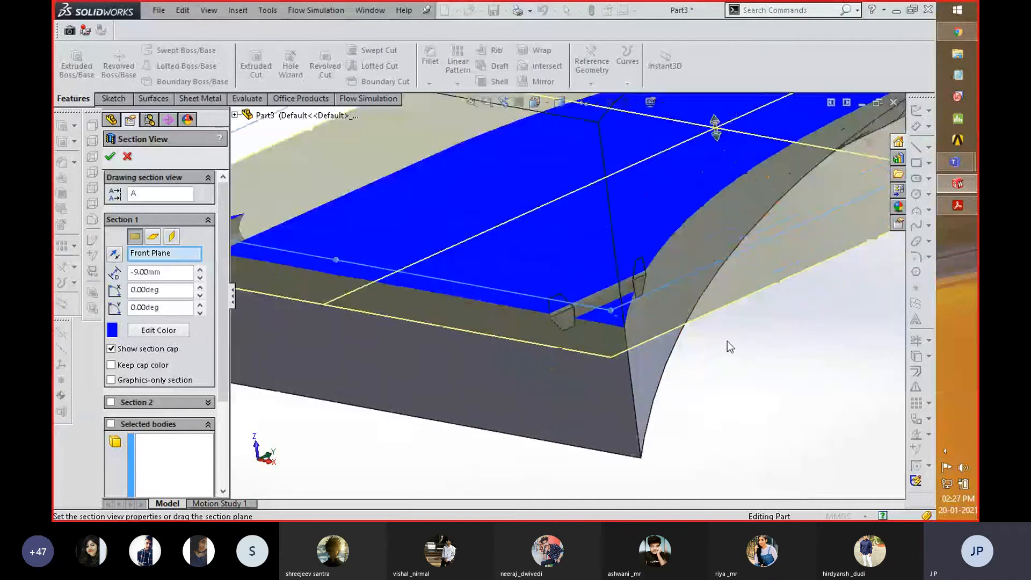
scroll(763, 348, up, 5)
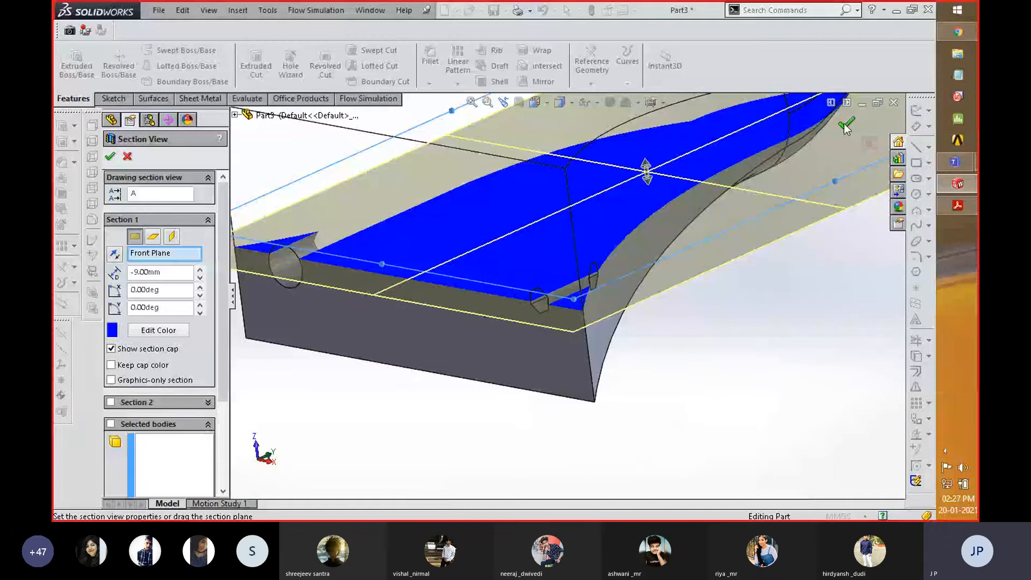
click(843, 128)
- Examine the sectioned hexagonal passage up to the side face, and turn the section view off
scroll(707, 279, up, 4)
middle_drag(707, 278, 674, 352)
scroll(675, 352, down, 8)
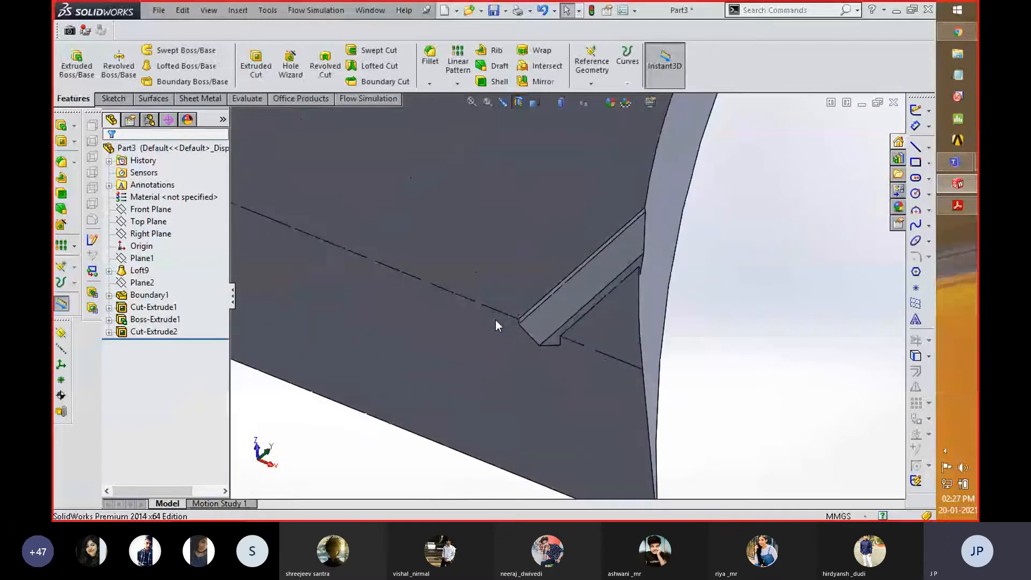
scroll(519, 310, down, 3)
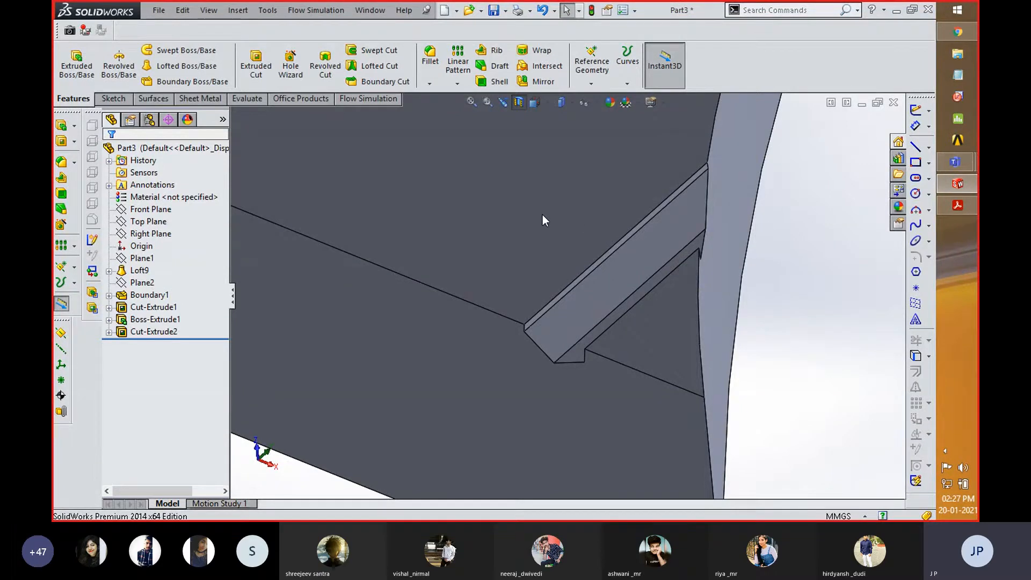
click(521, 103)
scroll(798, 333, up, 6)
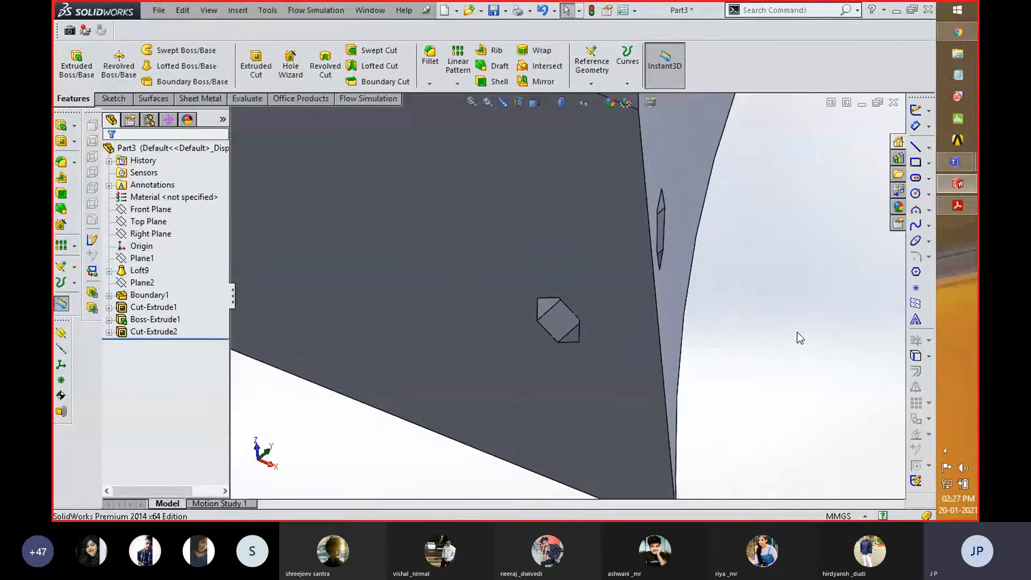
scroll(800, 341, up, 5)
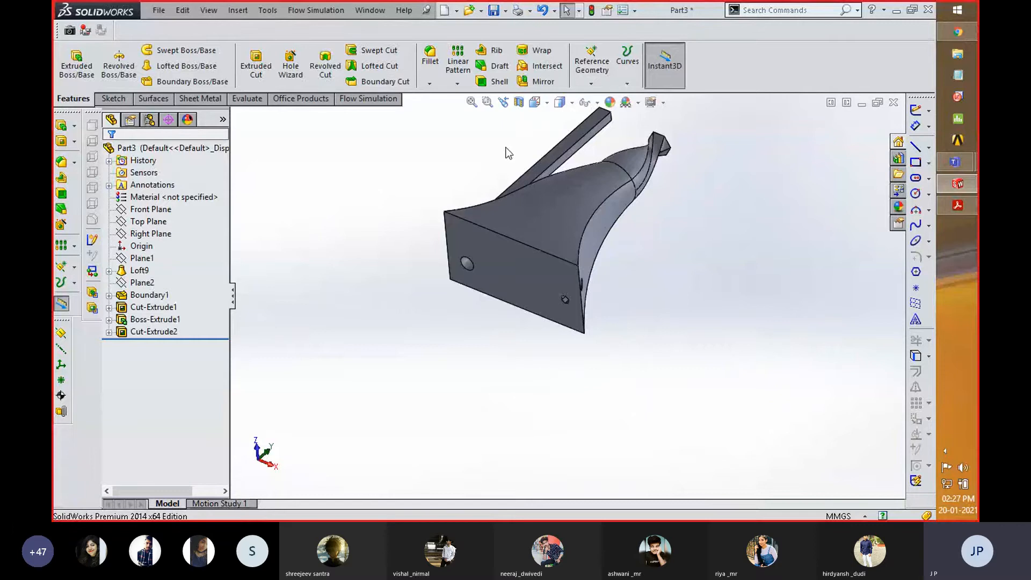
- Start a Hole Wizard counterbore hole and review its type and size options, keeping JIS, Cross Pan Head and M1.6
scroll(504, 156, down, 3)
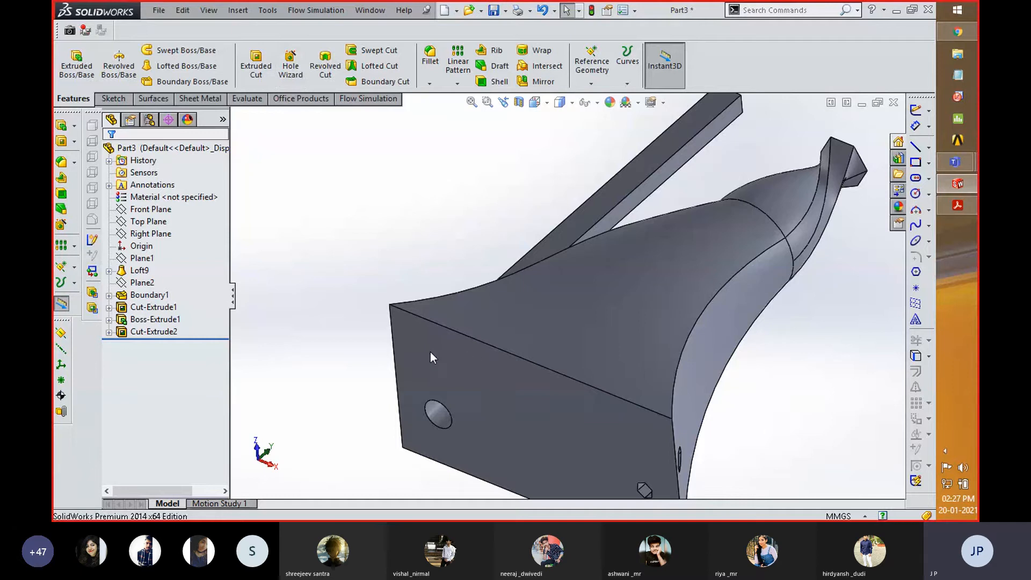
click(290, 68)
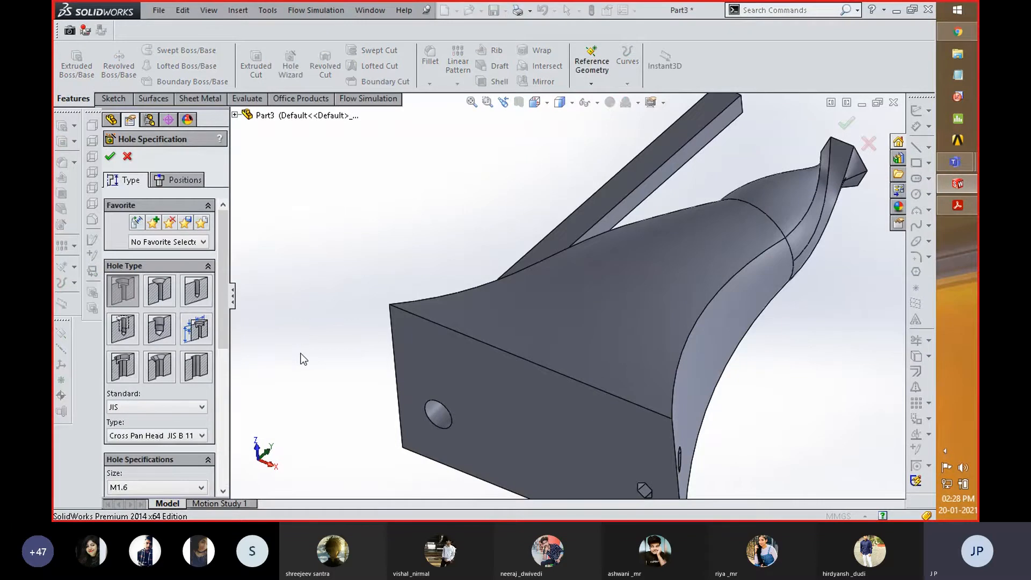
scroll(302, 350, up, 3)
scroll(635, 362, down, 2)
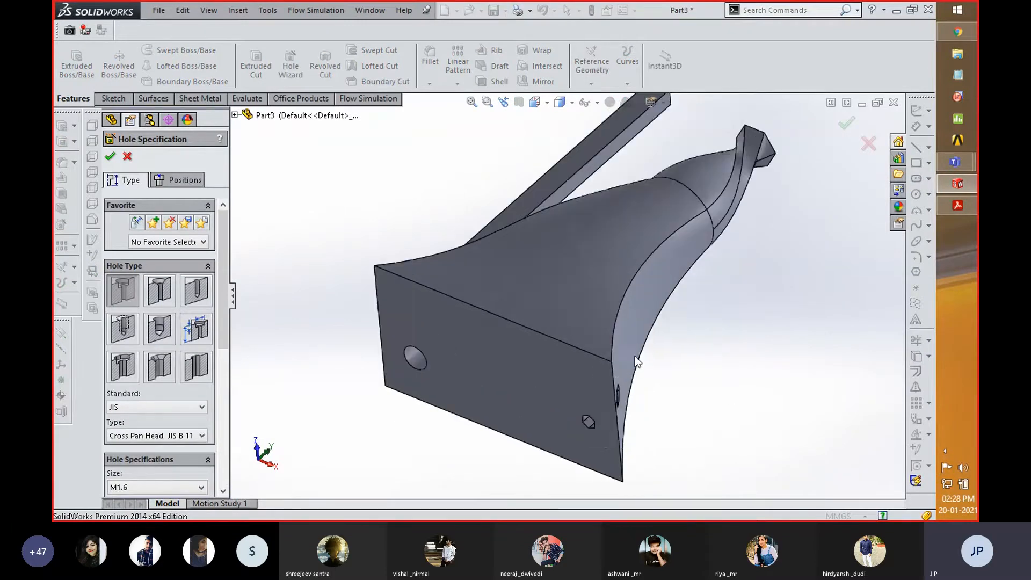
middle_drag(532, 364, 548, 294)
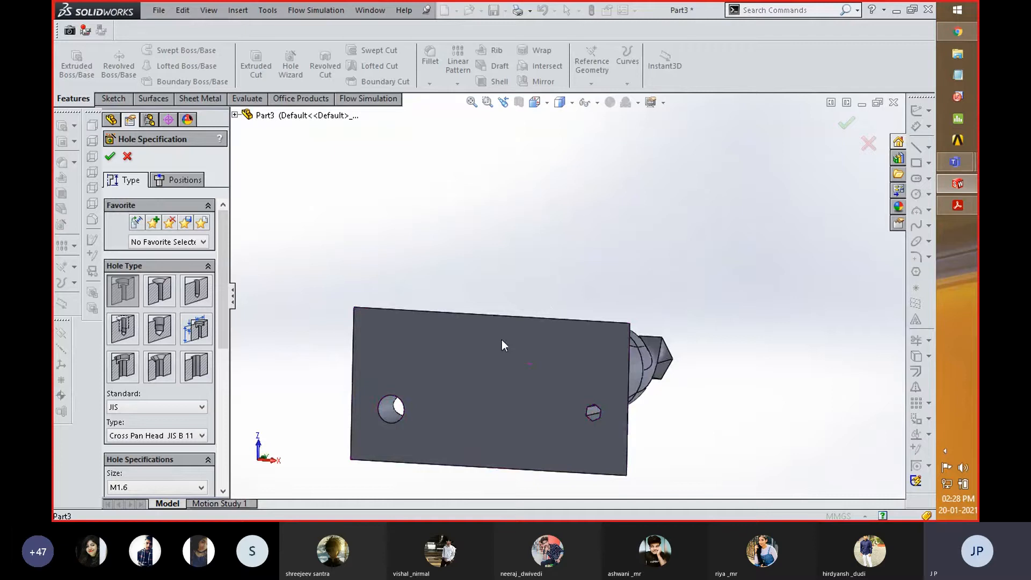
scroll(448, 378, down, 2)
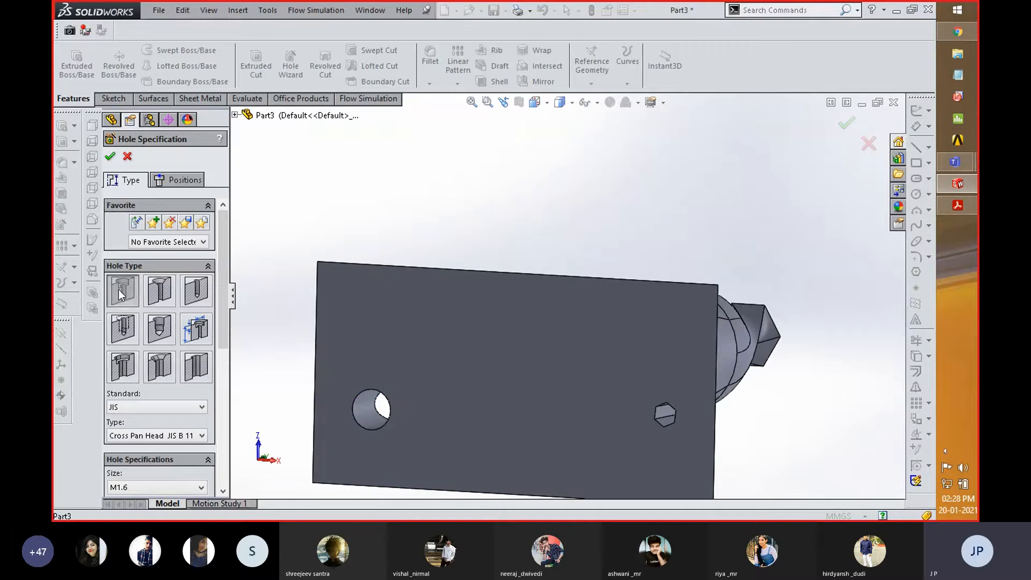
click(185, 185)
click(120, 182)
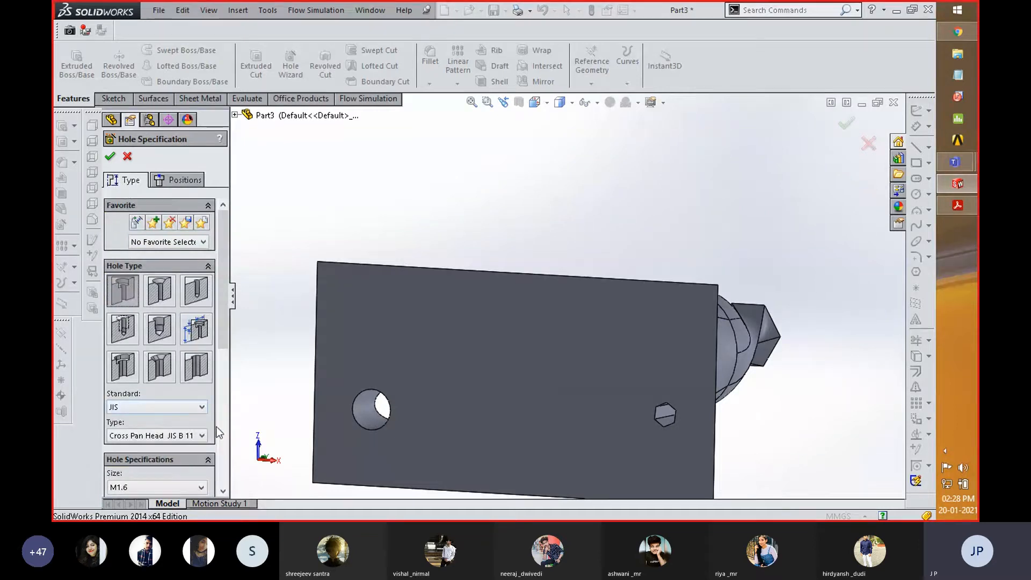
drag(222, 329, 217, 386)
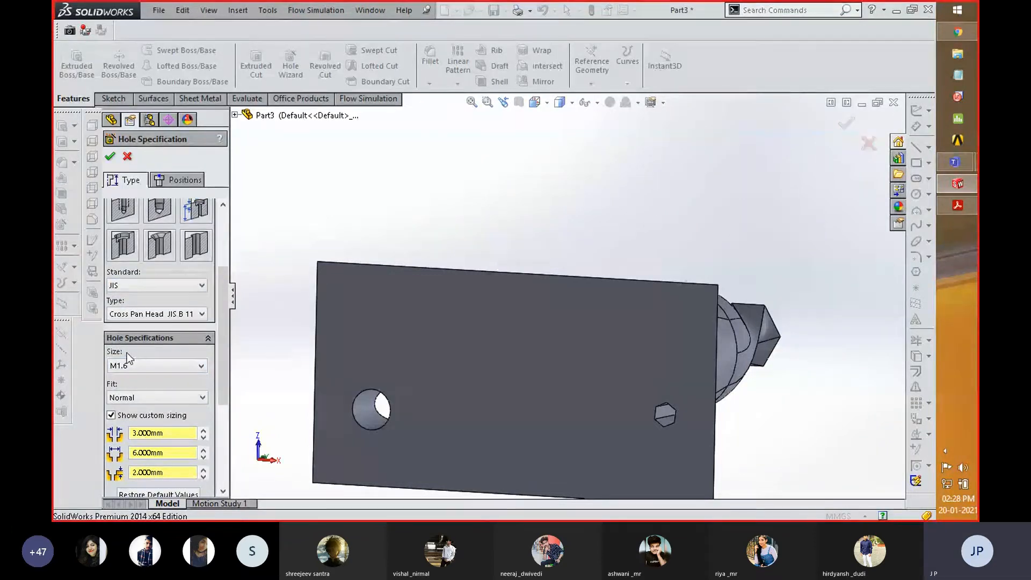
click(201, 367)
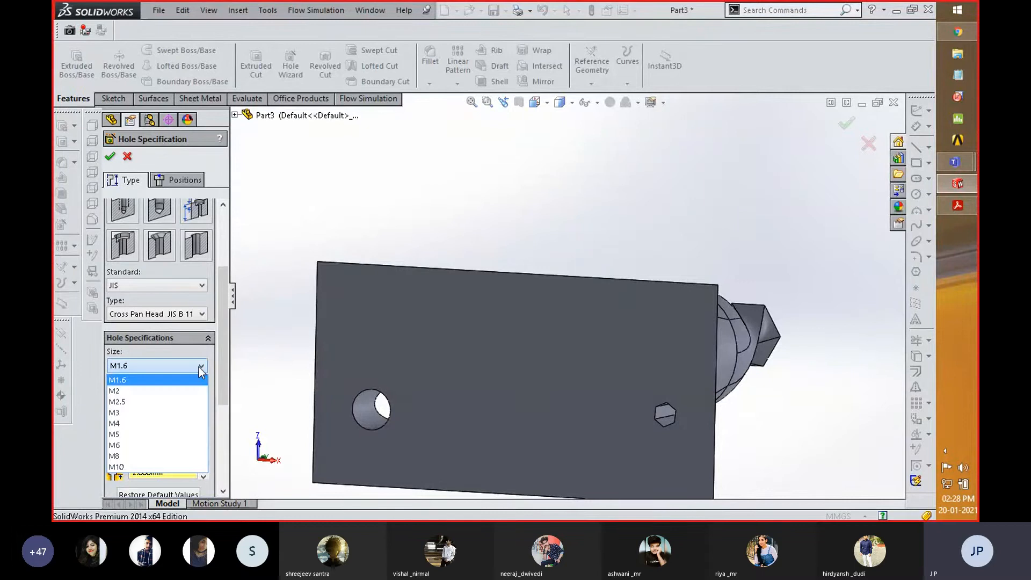
click(251, 362)
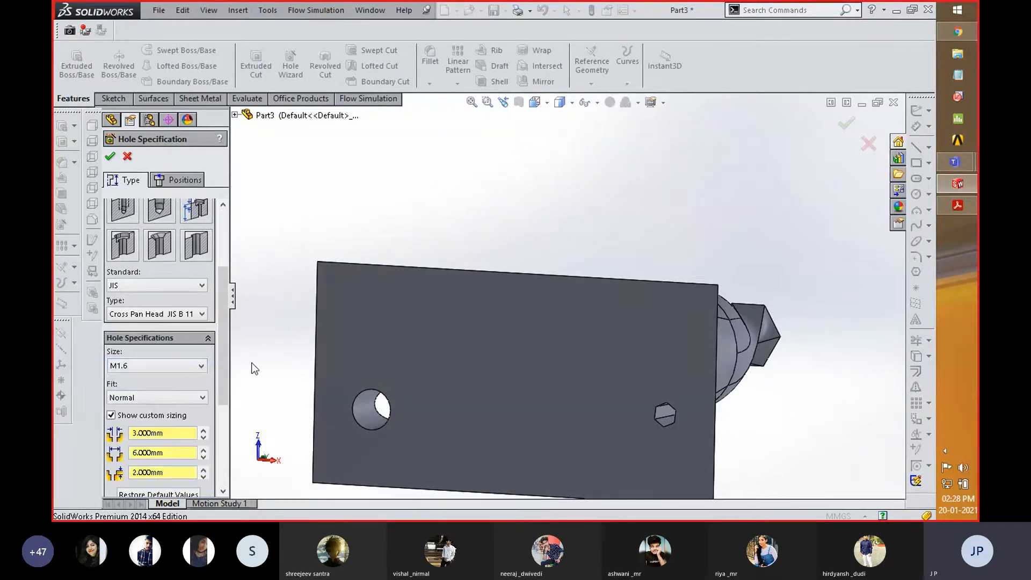
- Position the hole on the loft's rectangular base face, placing its point just above and beside the circular hole
click(192, 181)
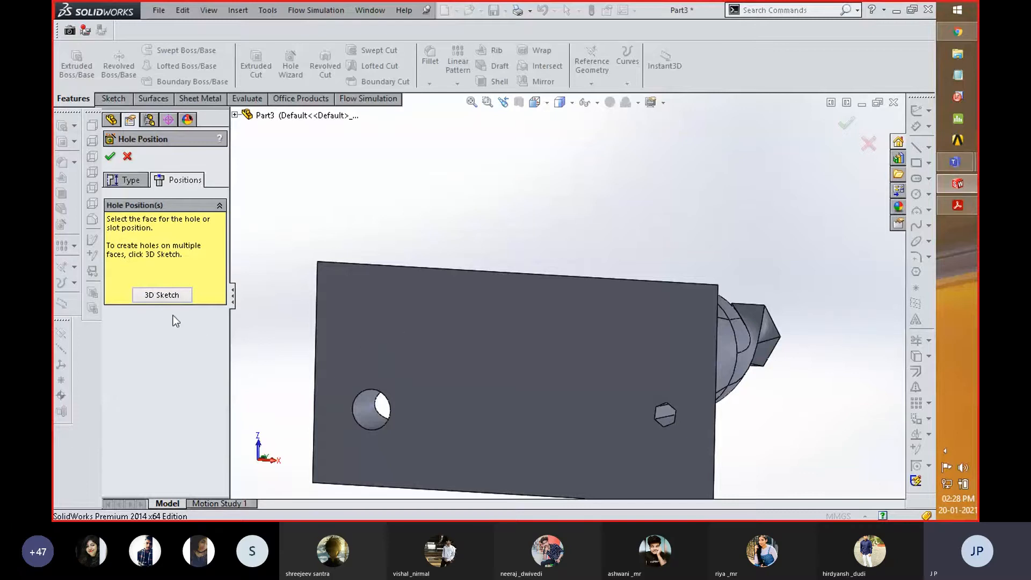
click(375, 327)
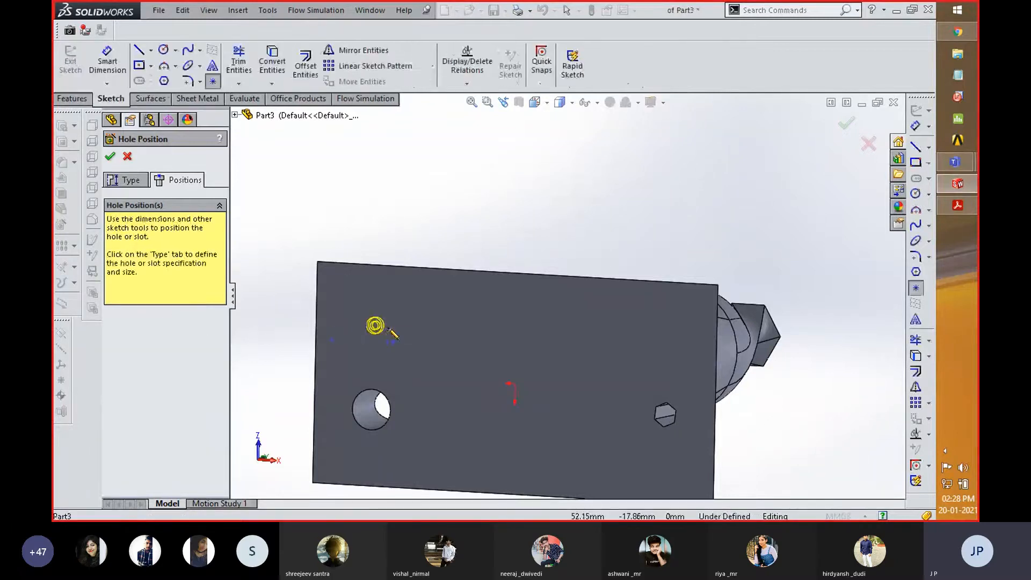
click(421, 332)
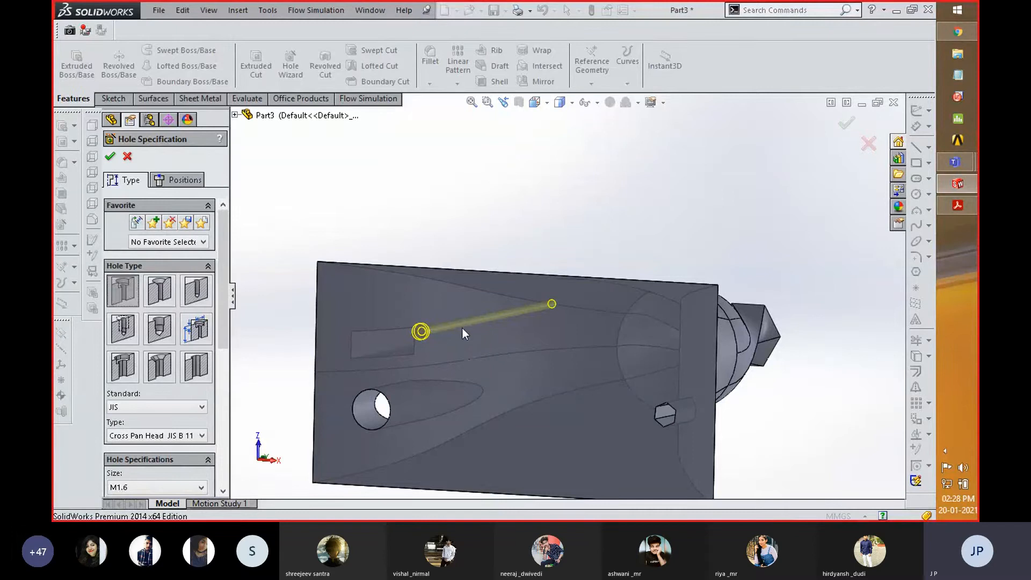
- Examine the counterbore hole preview from several sides of the loft and check its position settings
scroll(462, 327, down, 3)
scroll(462, 327, up, 3)
middle_drag(537, 226, 580, 296)
scroll(451, 178, down, 5)
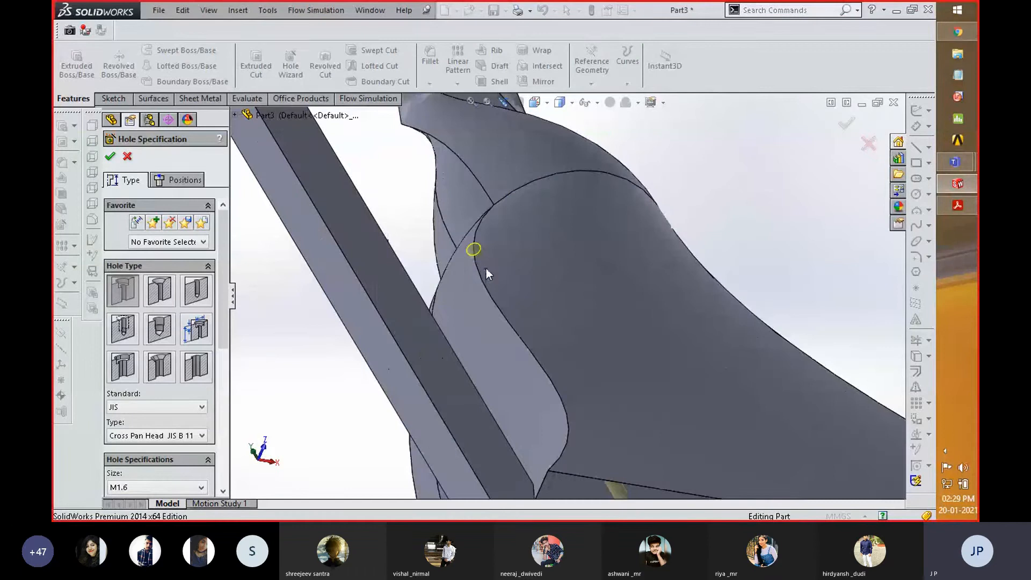
scroll(462, 246, up, 5)
middle_drag(395, 299, 313, 317)
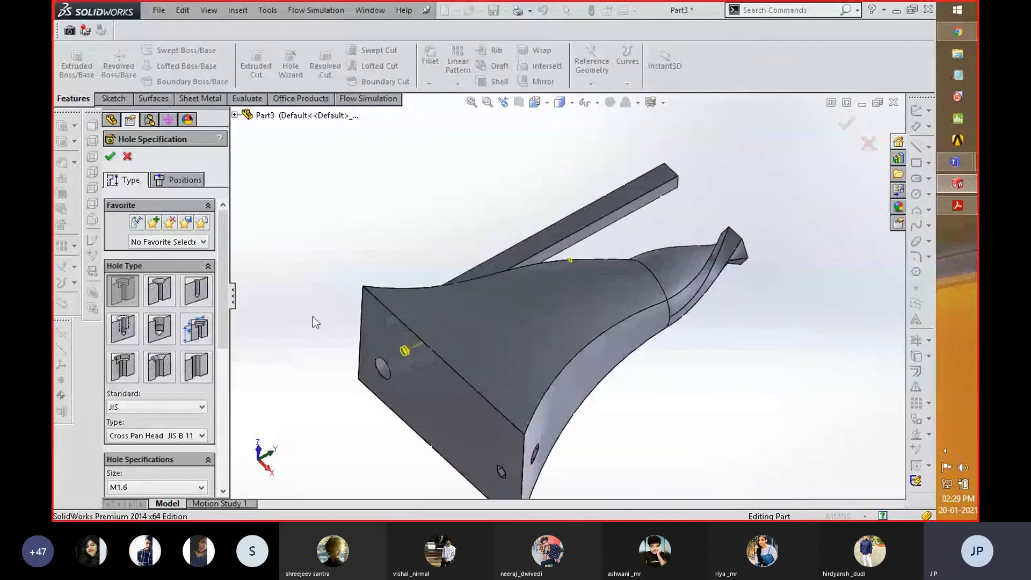
click(186, 179)
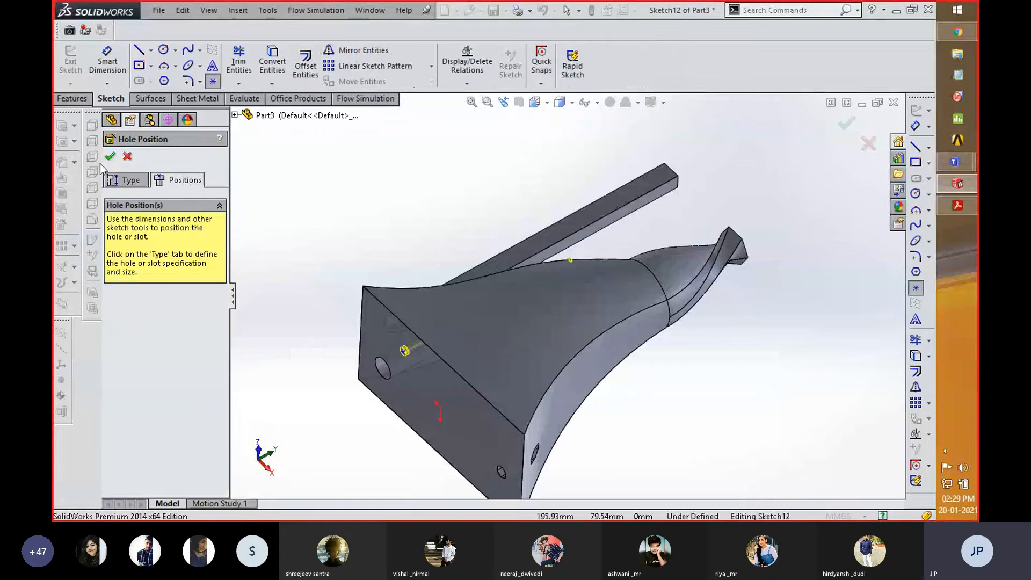
click(124, 184)
- Try the Blind end condition for the counterbore hole and inspect its preview and countersink options
drag(225, 309, 225, 421)
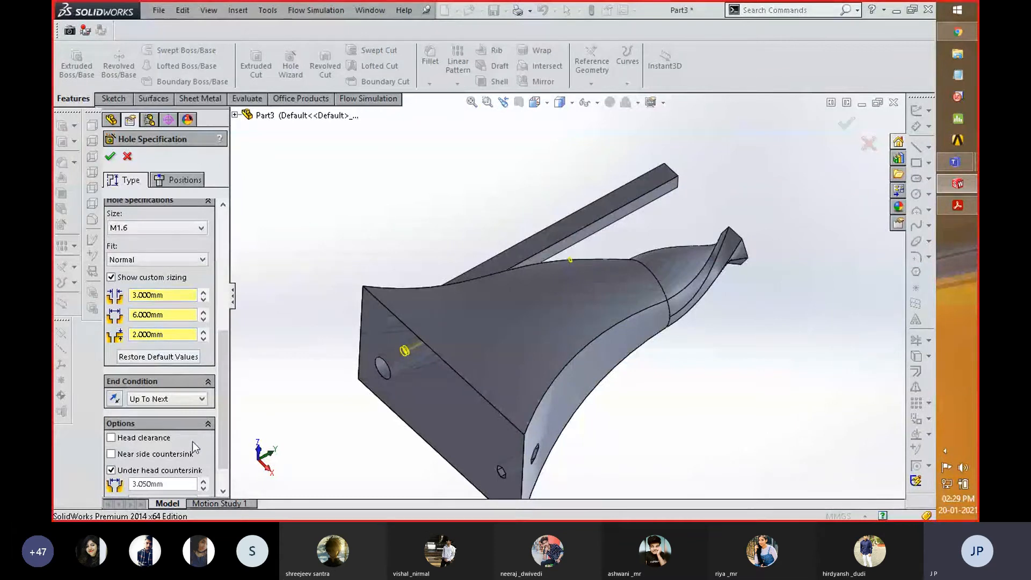
click(202, 400)
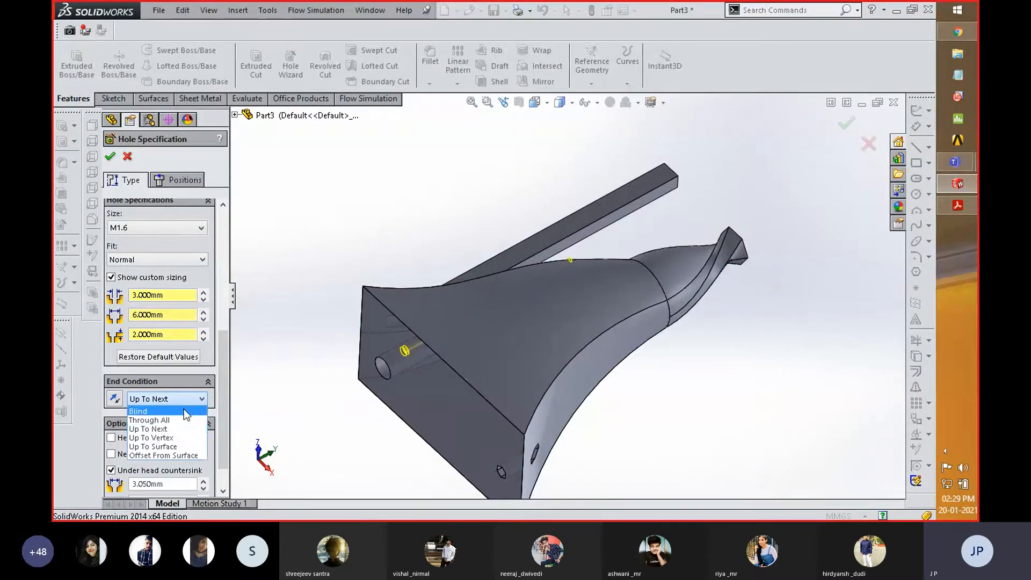
click(184, 409)
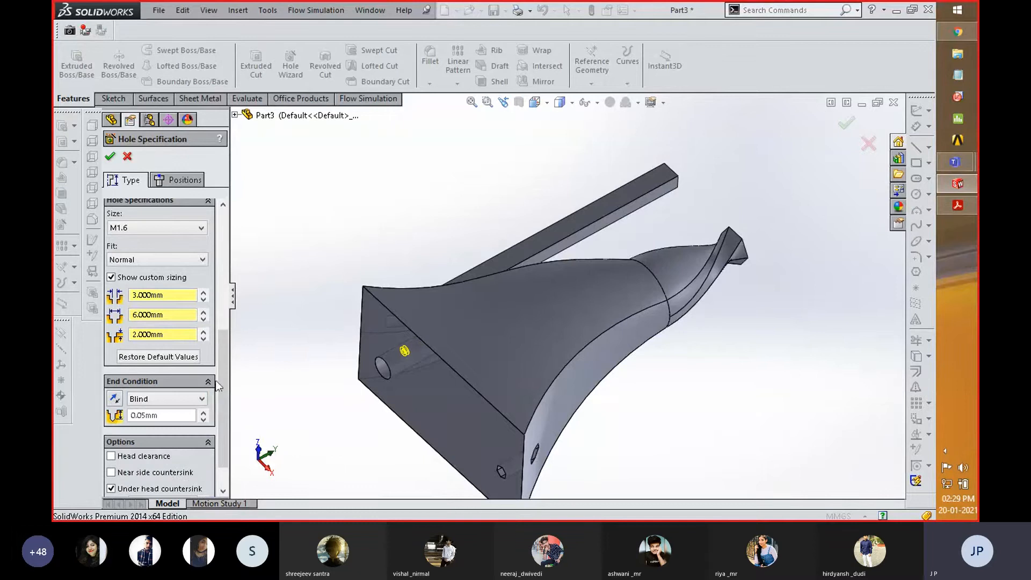
scroll(223, 375, down, 2)
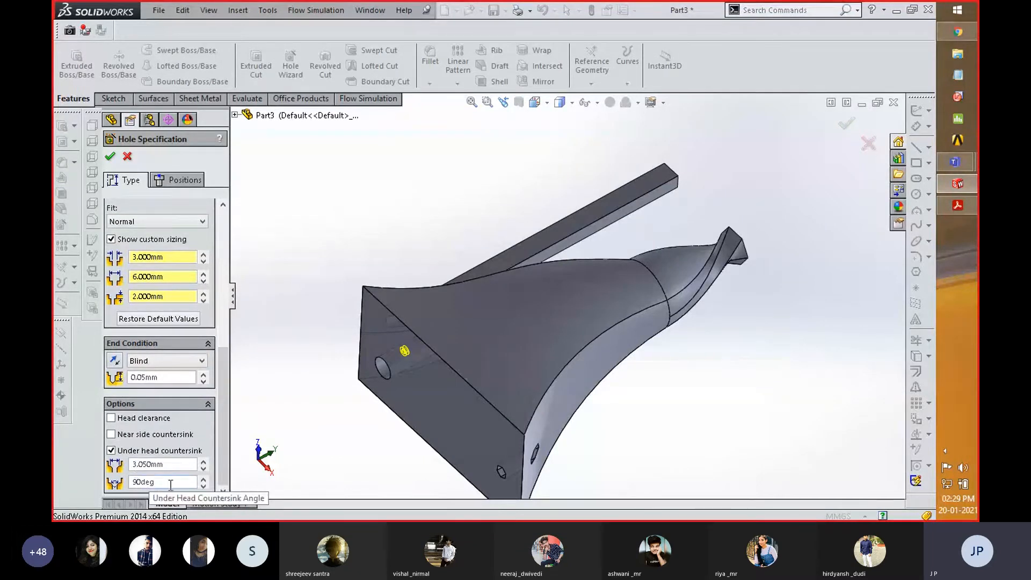
scroll(374, 331, down, 5)
ctrl+middle_drag(413, 325, 474, 325)
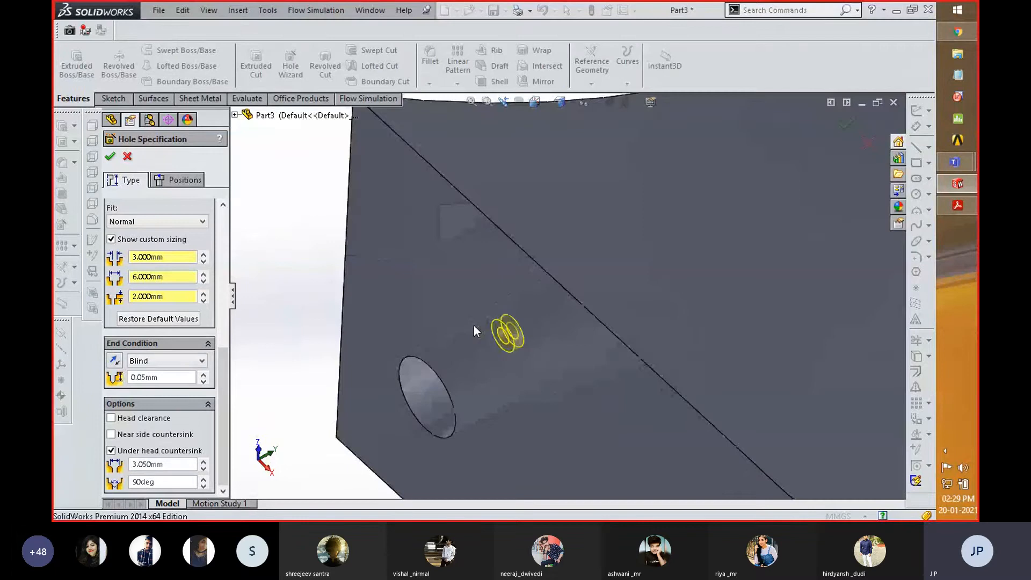
- Set the counterbore hole's end condition to Through All and accept the hole
click(206, 364)
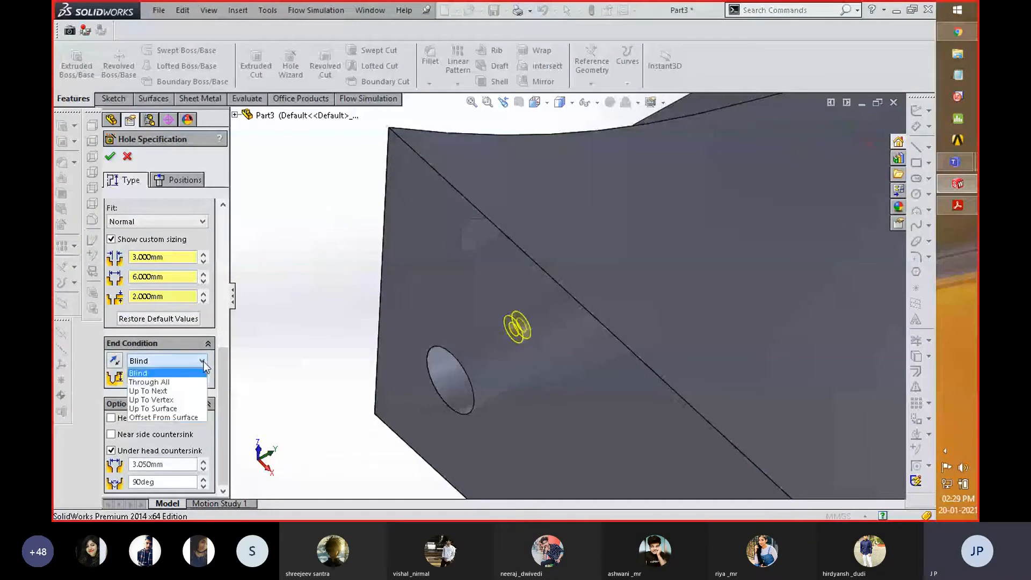
click(168, 382)
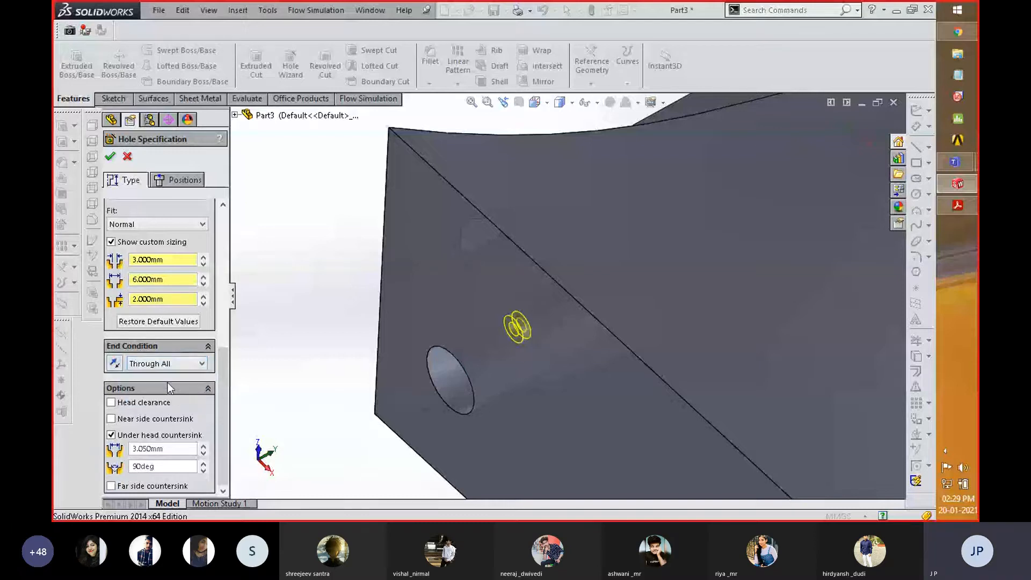
click(110, 156)
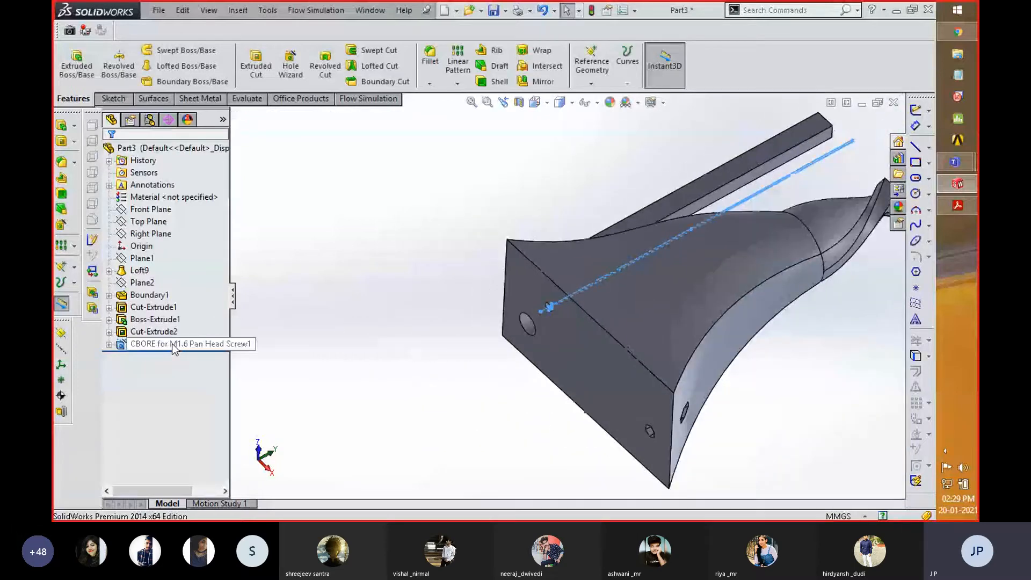
- Create a section view on the Front Plane offset by 16 mm so it cuts through the counterbore hole, and accept it
mouse_move(562, 321)
middle_down()
mouse_move(609, 307)
mouse_move(568, 309)
middle_up()
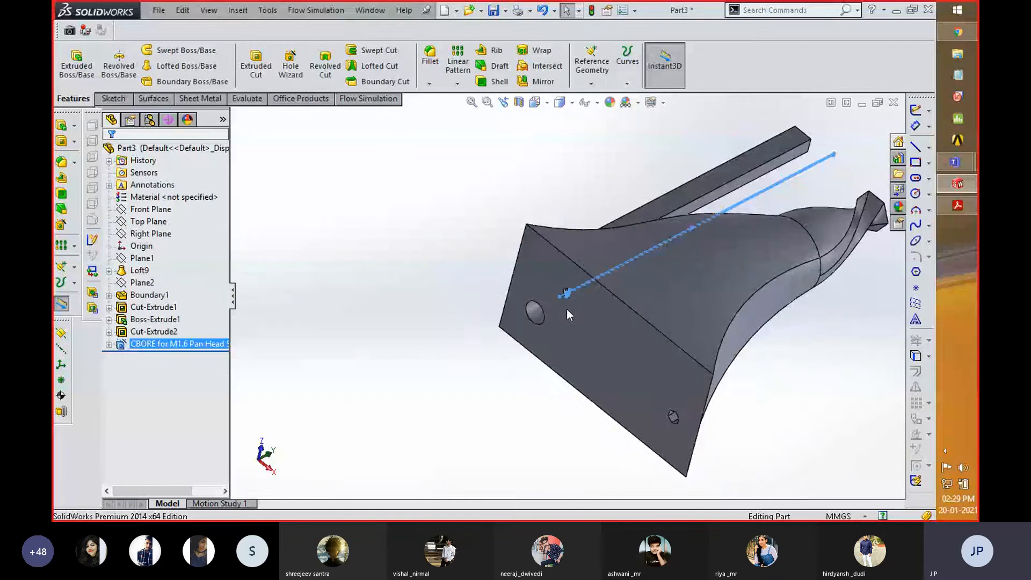
scroll(562, 301, down, 3)
scroll(473, 269, up, 3)
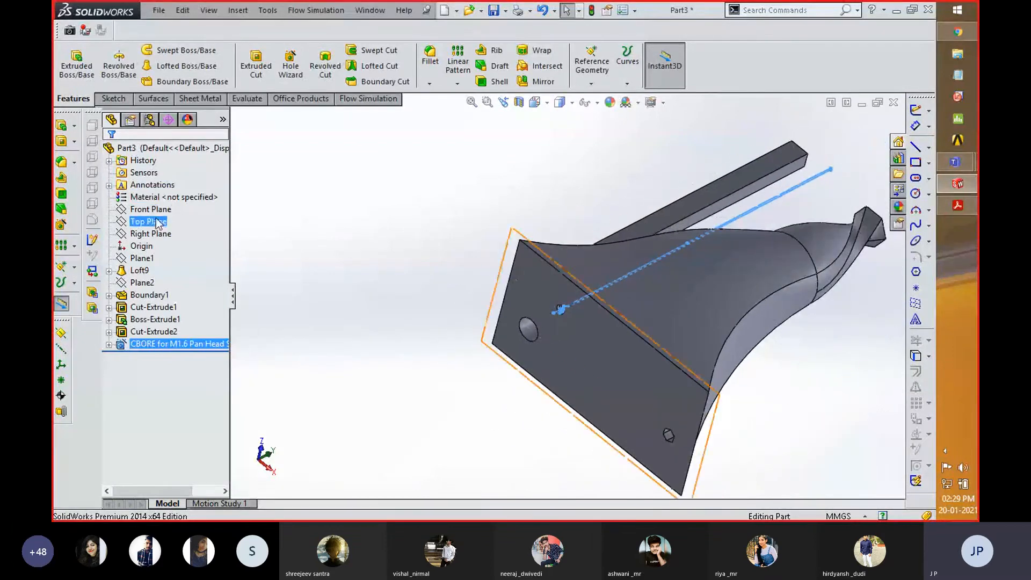
click(150, 209)
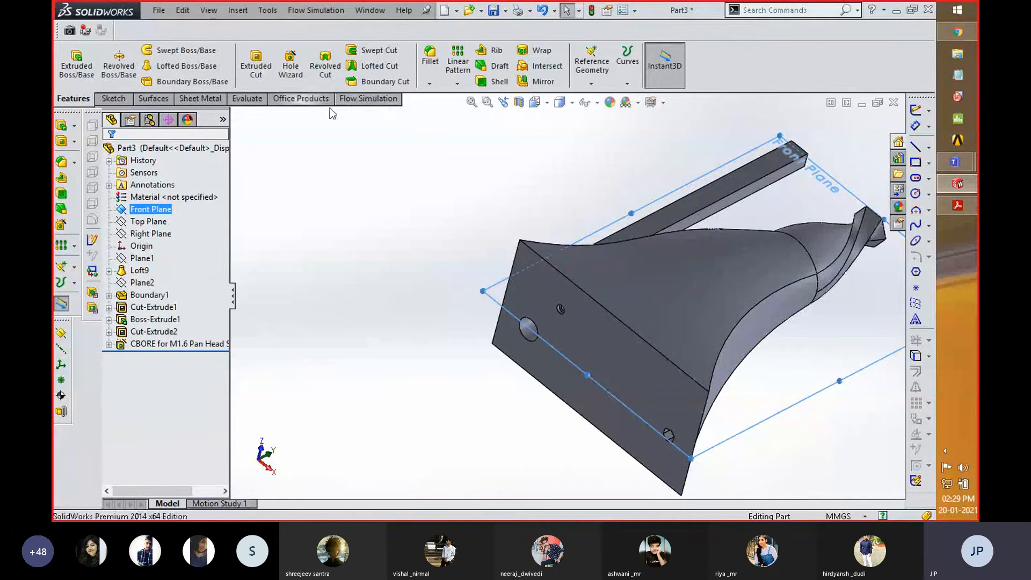
click(519, 103)
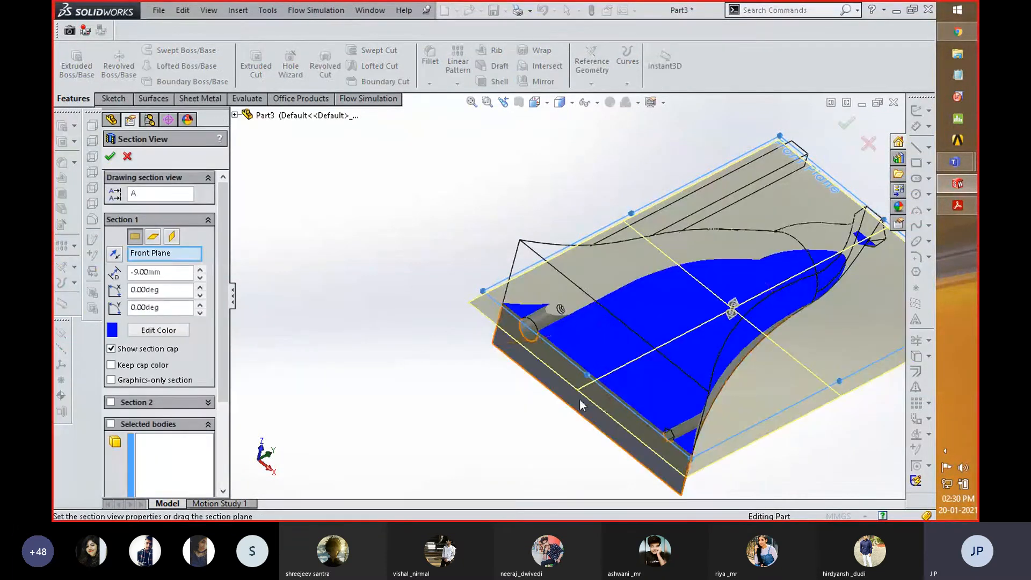
drag(733, 308, 741, 280)
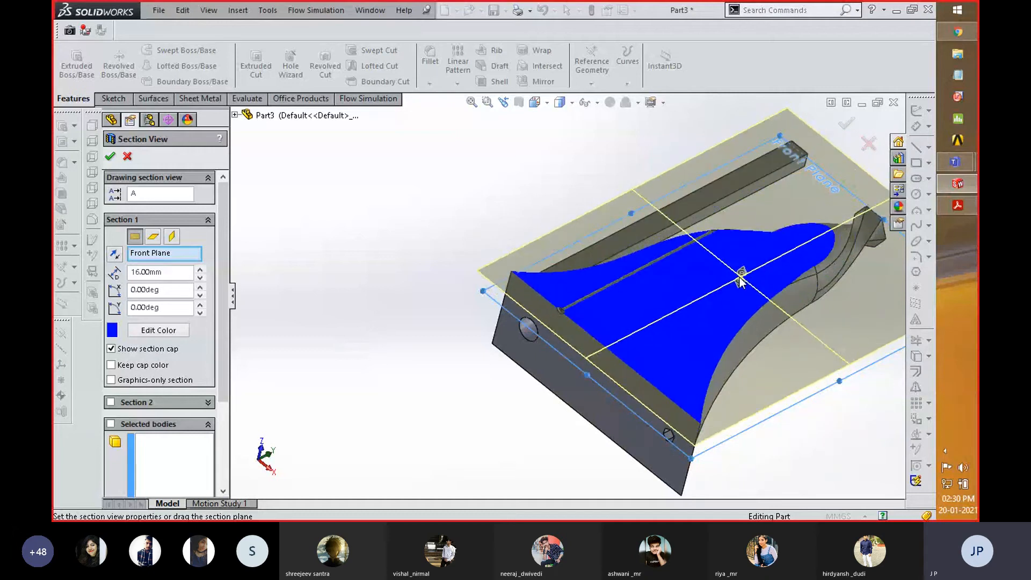
click(846, 124)
scroll(598, 303, down, 10)
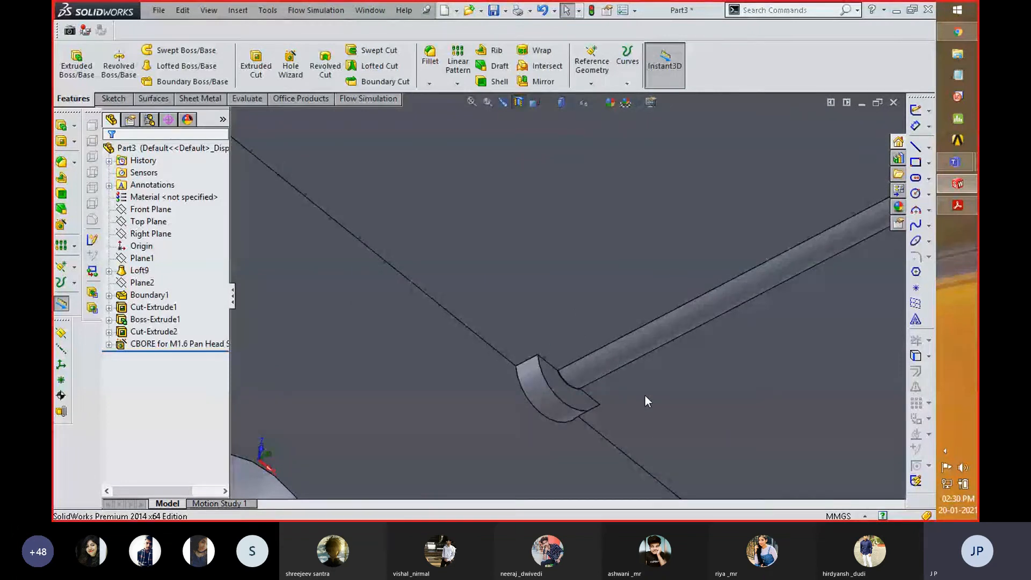
- Open the counterbore hole feature to view its specification and close it with the settings kept
right_click(186, 344)
click(199, 261)
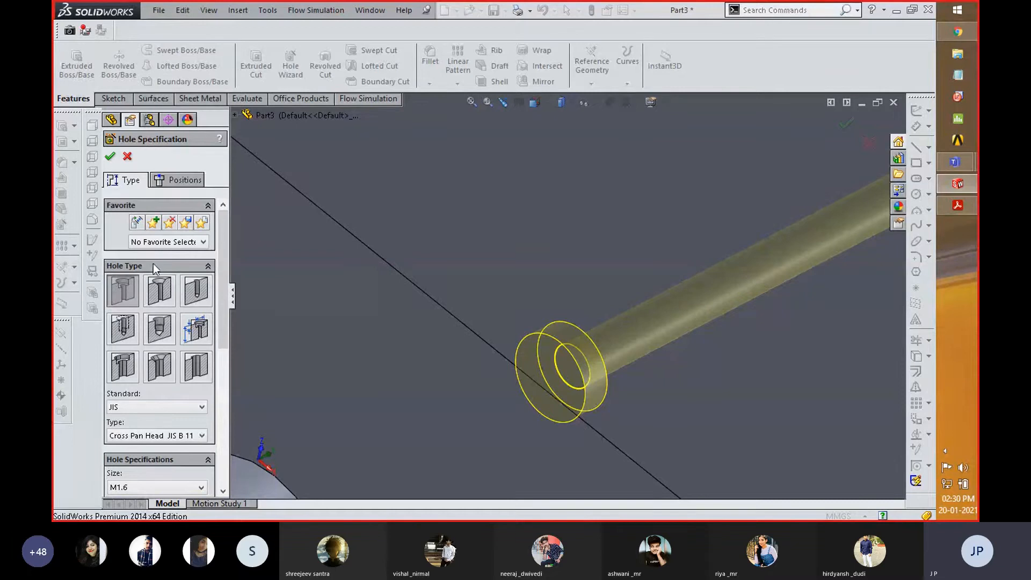
click(110, 157)
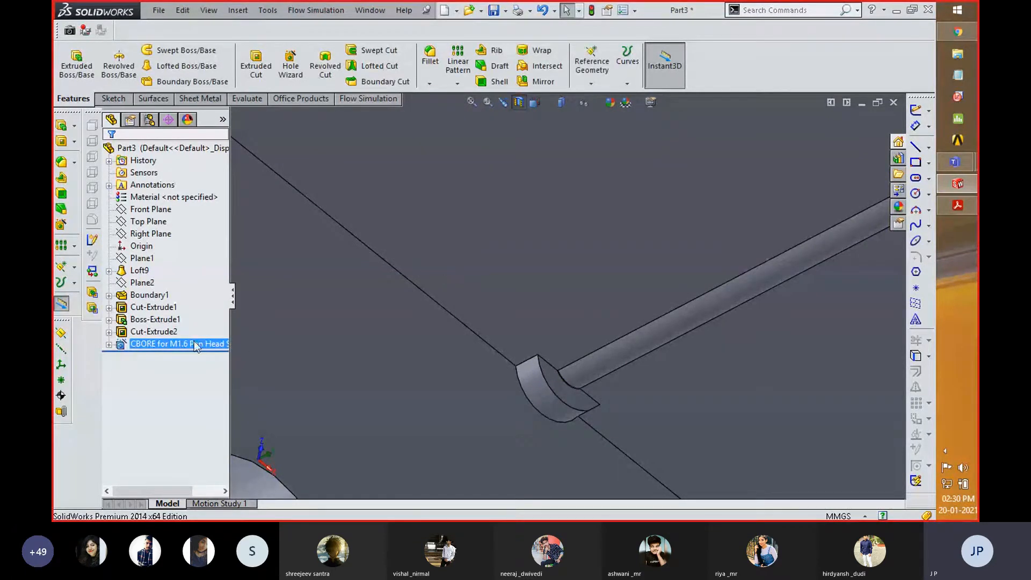
- Reopen the counterbore hole feature for editing and review its hole type, size and fit settings
right_click(183, 344)
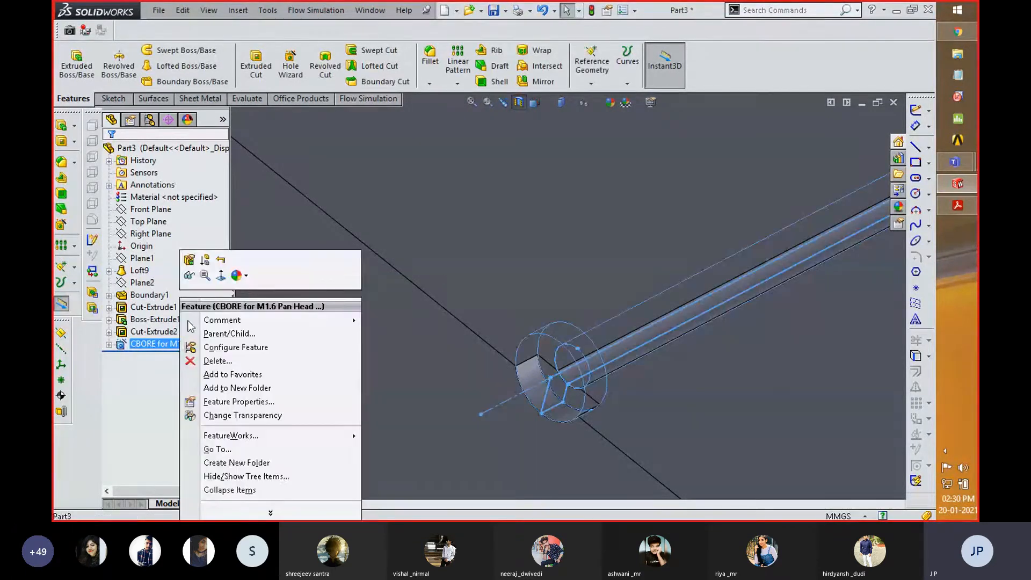
click(189, 261)
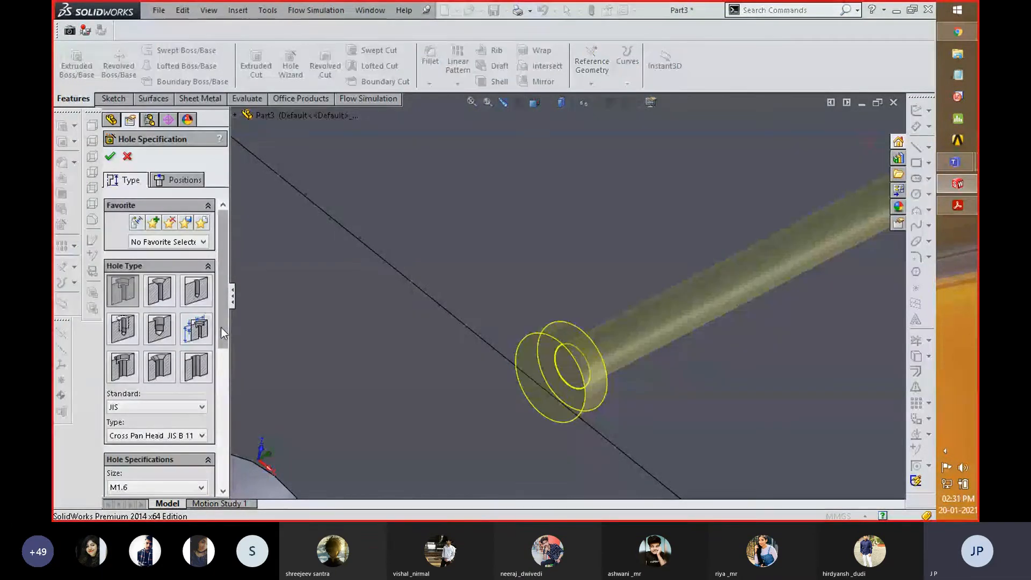
drag(220, 327, 224, 365)
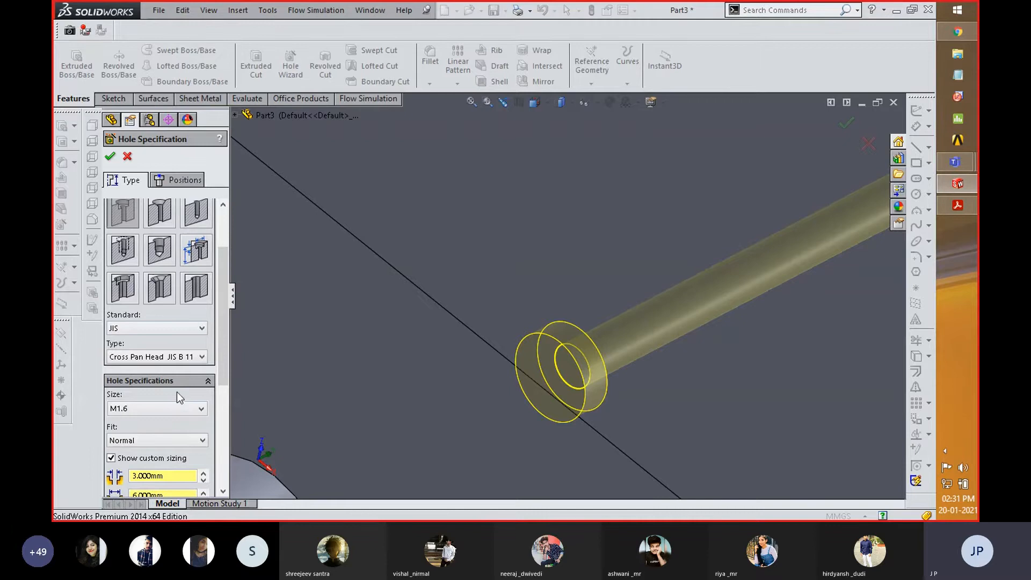
- Accept the counterbore hole feature and turn off the section view
click(110, 157)
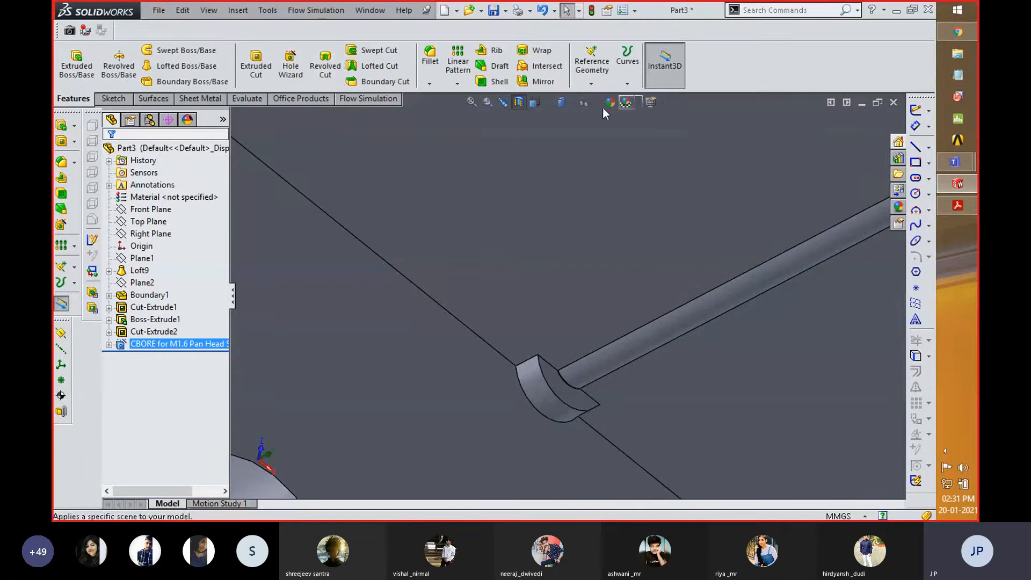
click(520, 105)
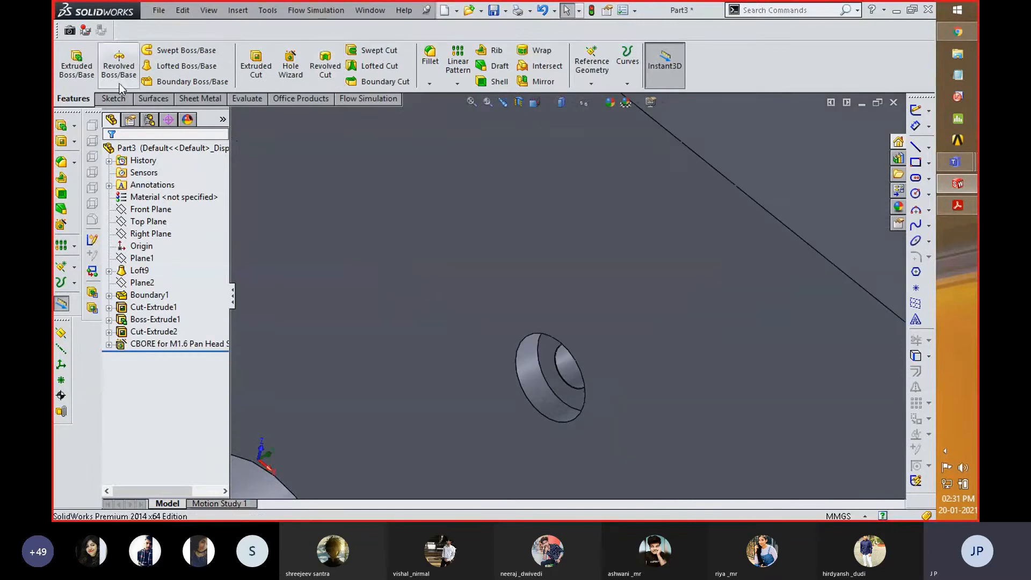
scroll(571, 325, up, 5)
scroll(572, 325, up, 5)
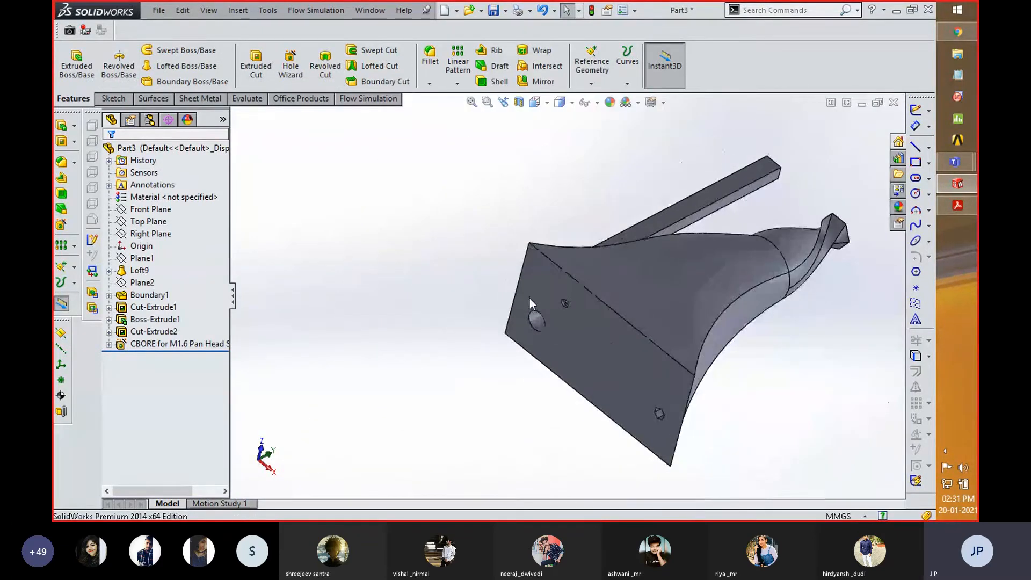
- Start a sketch on the Right Plane and draw a vertical centerline about 97 mm long upward from the origin
click(144, 224)
click(144, 235)
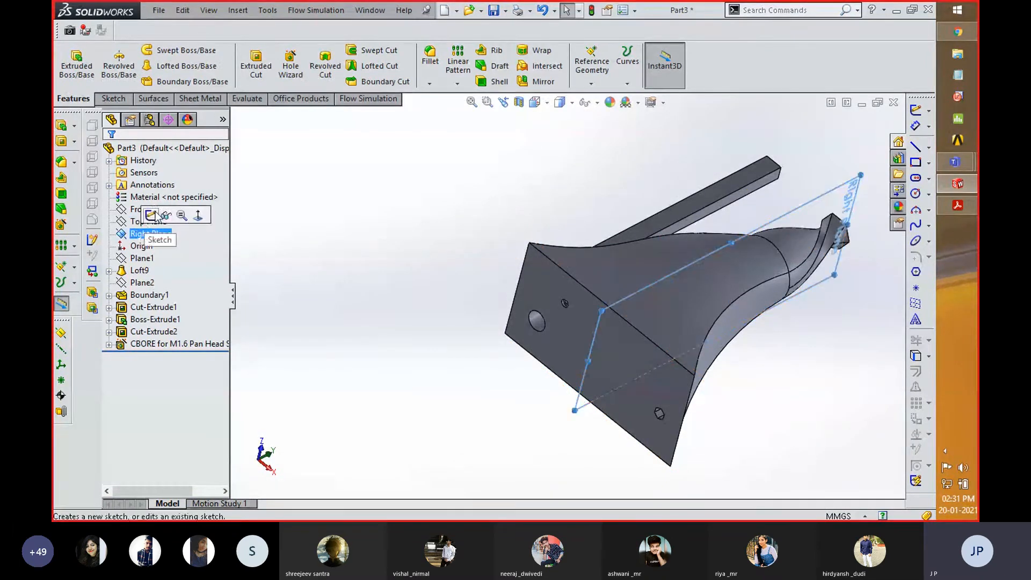
click(151, 216)
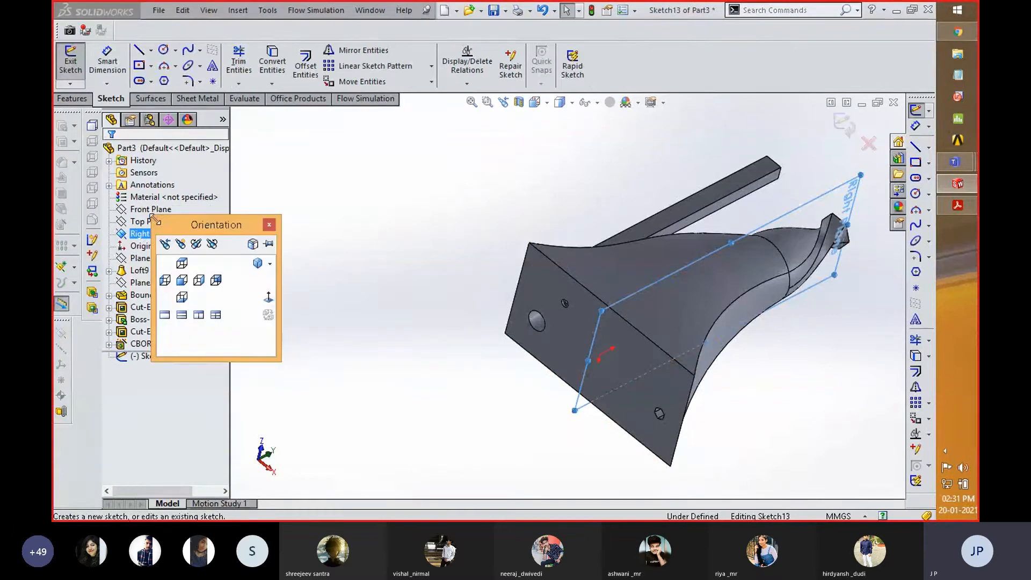
click(268, 297)
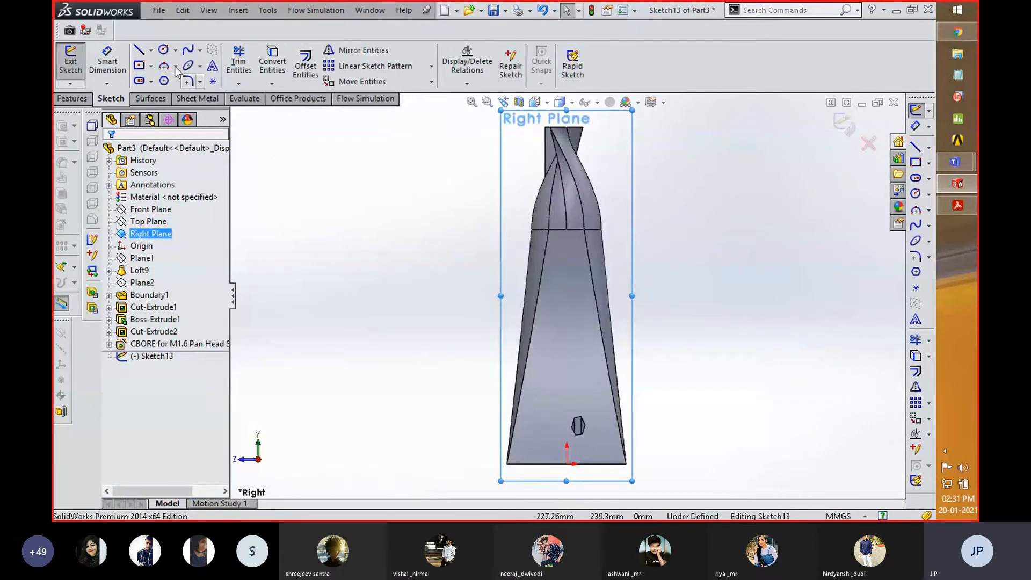
click(152, 50)
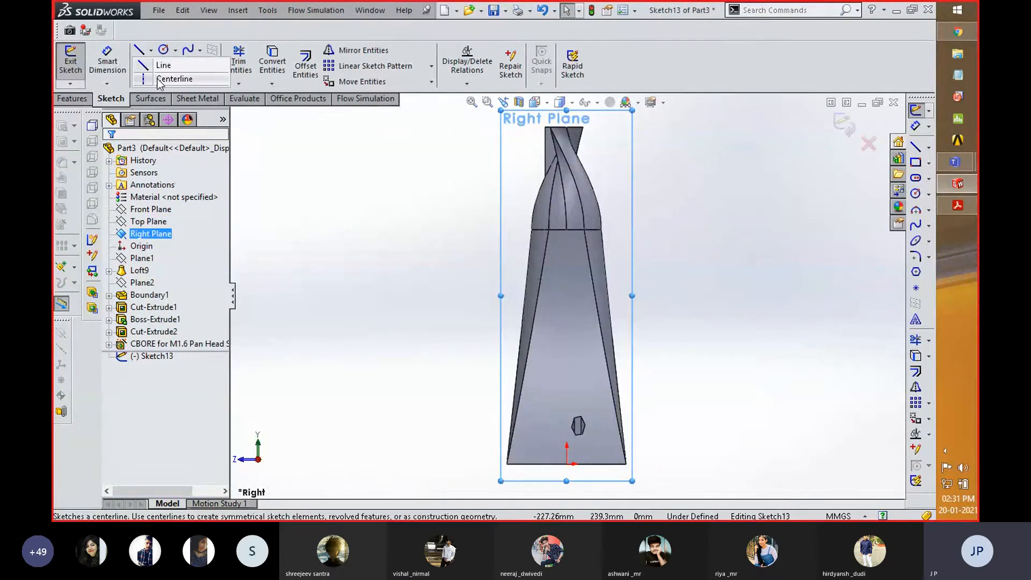
click(161, 79)
click(567, 463)
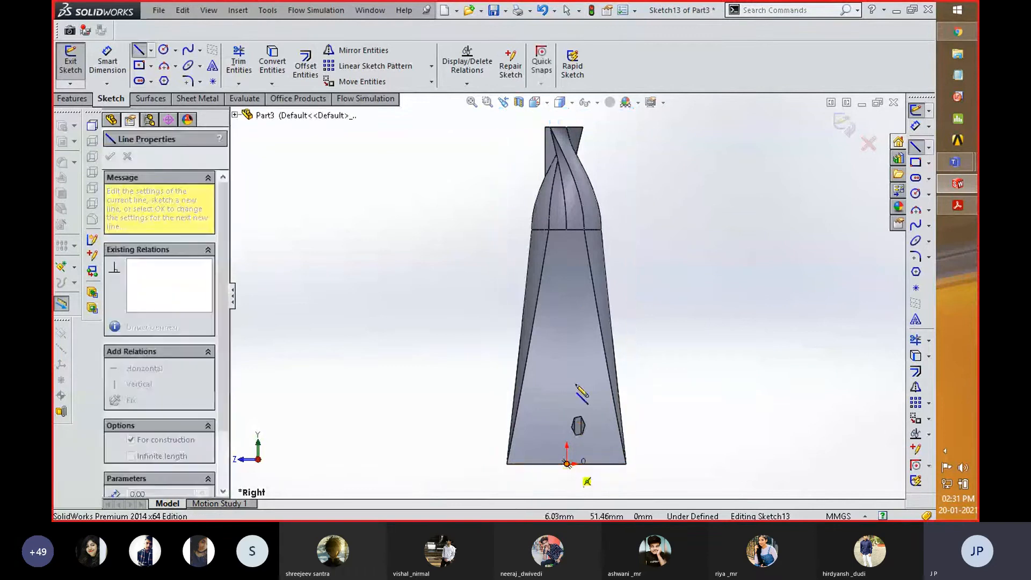
click(567, 322)
key(space)
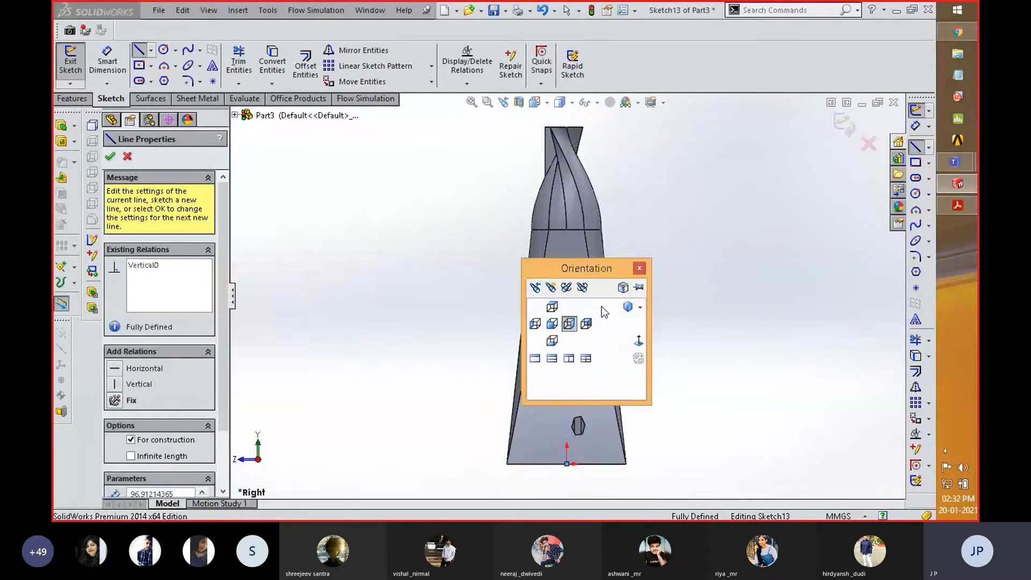
click(638, 342)
drag(567, 322, 635, 339)
key(space)
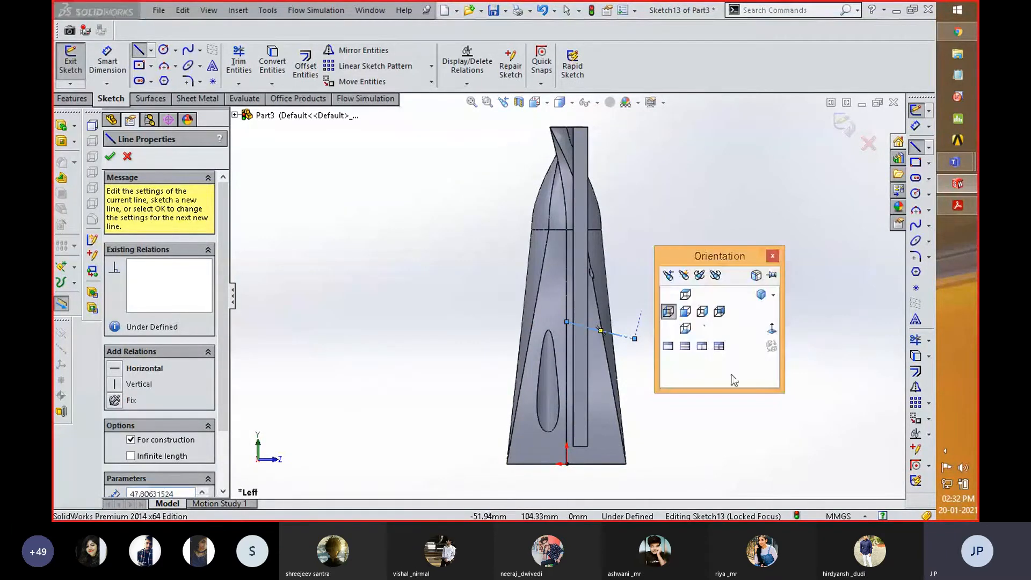
click(772, 329)
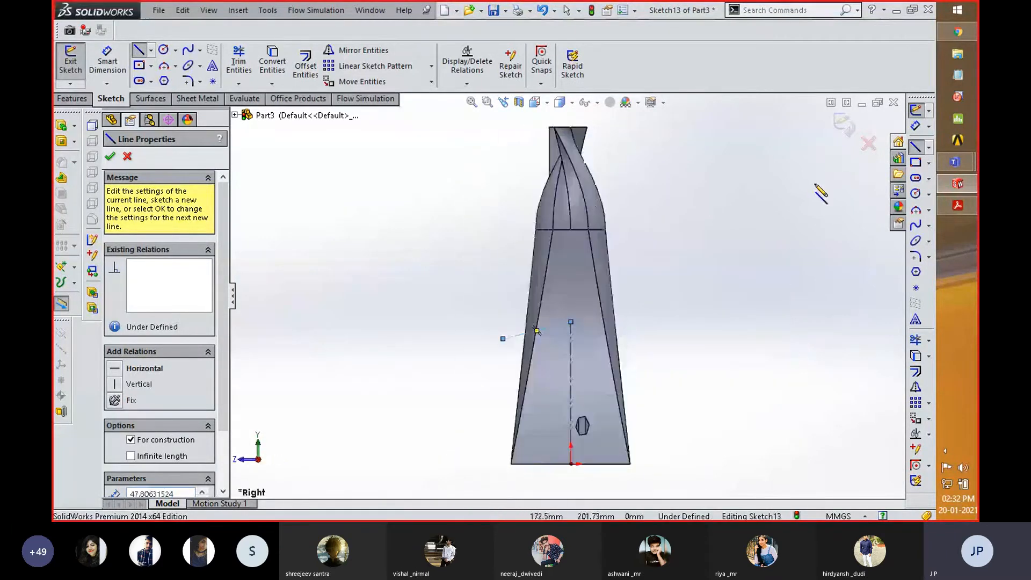
right_click(660, 212)
click(678, 131)
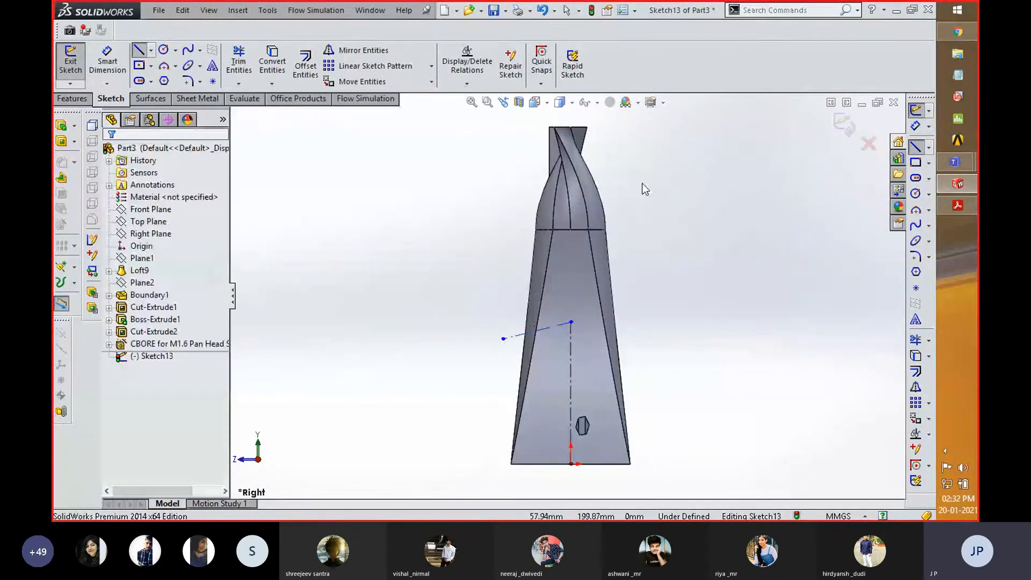
click(515, 337)
key(Delete)
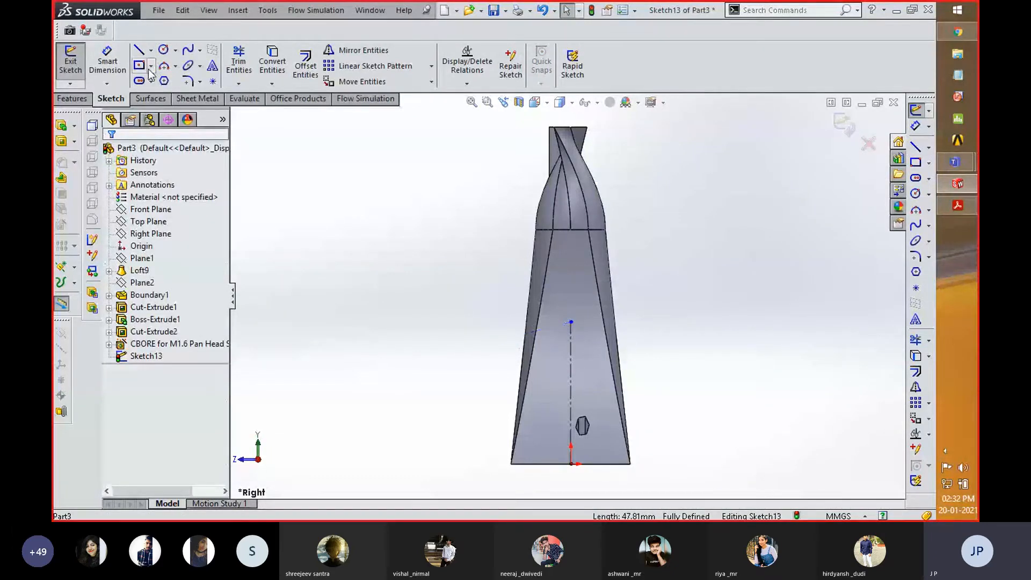
- Sketch a vertical straight slot beside the centerline, about 5.6 mm wide and 19.5 mm between arc centers, and exit the sketch
click(157, 100)
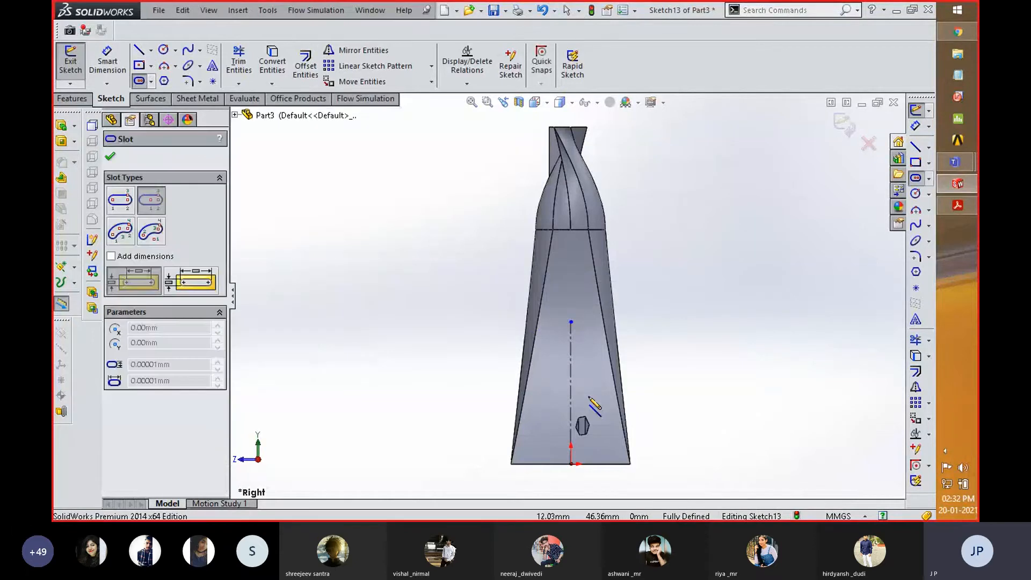
click(580, 368)
click(580, 381)
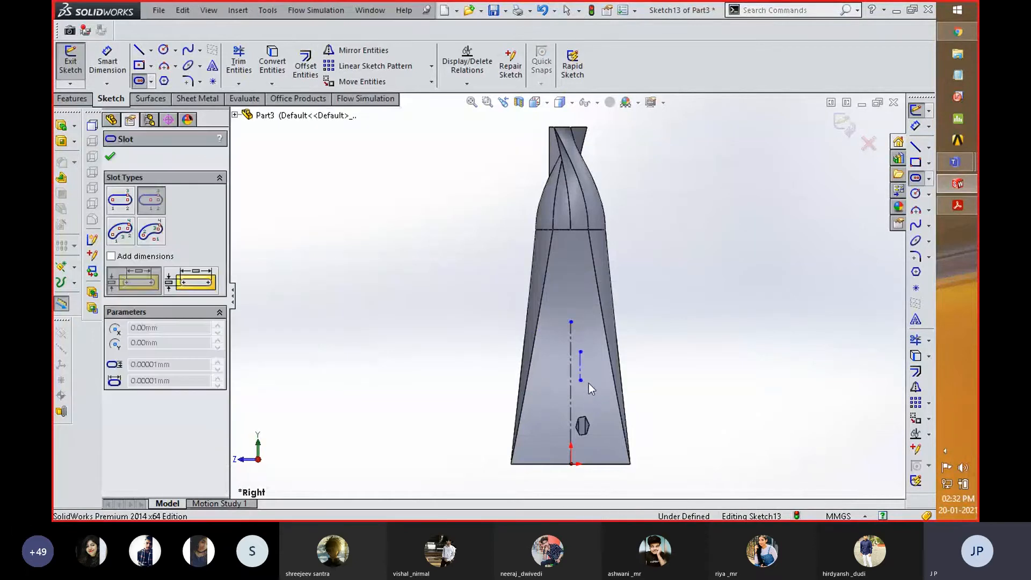
click(584, 382)
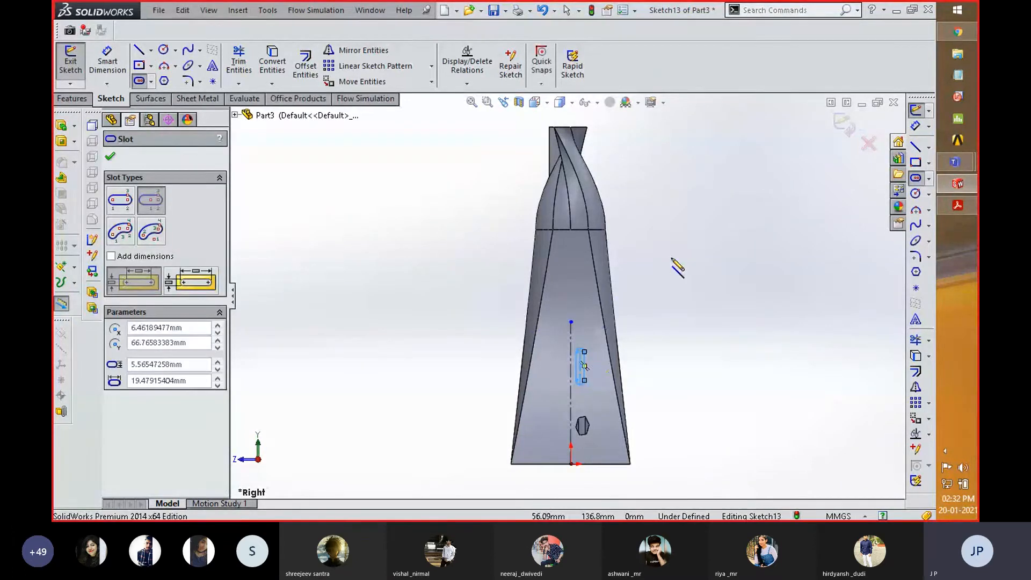
click(844, 127)
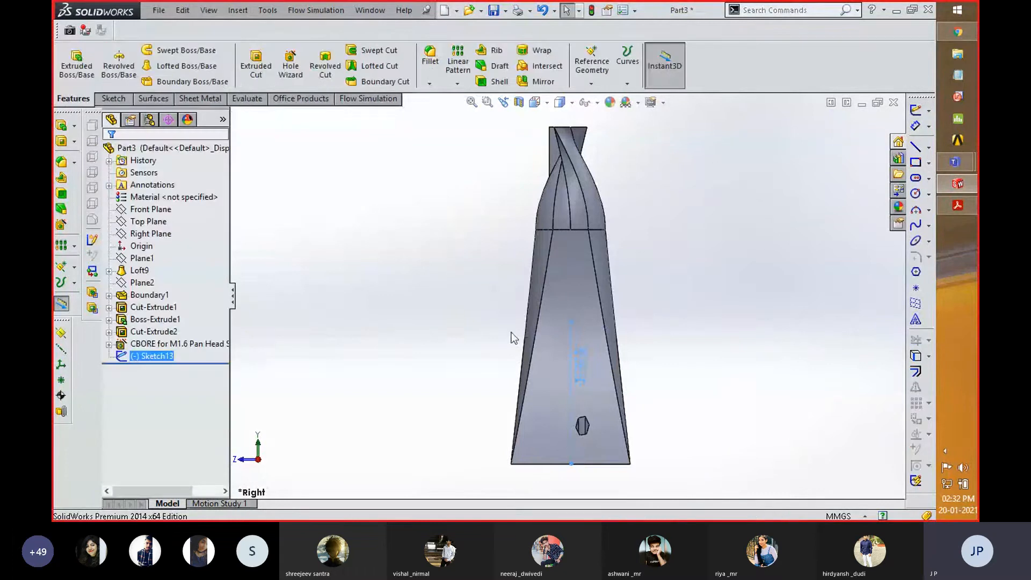
- Revolve the slot sketch 360 degrees about its vertical centerline as a merged boss
scroll(450, 323, down, 1)
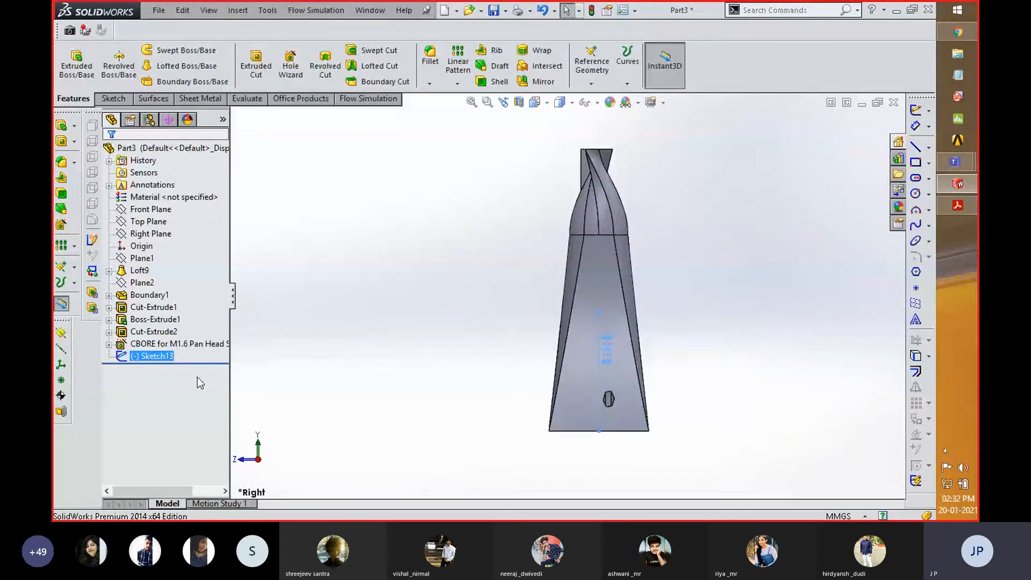
click(118, 65)
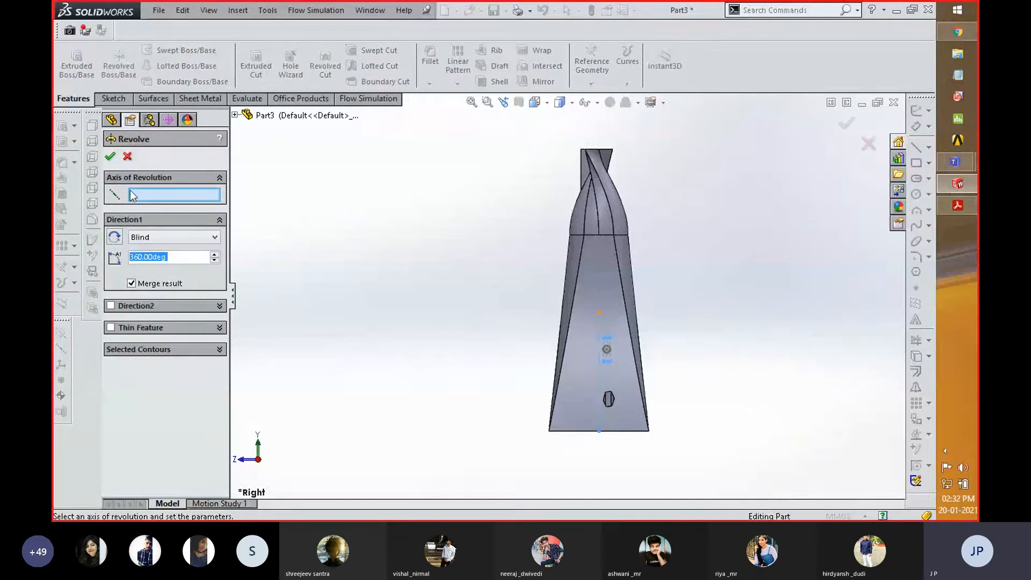
click(599, 367)
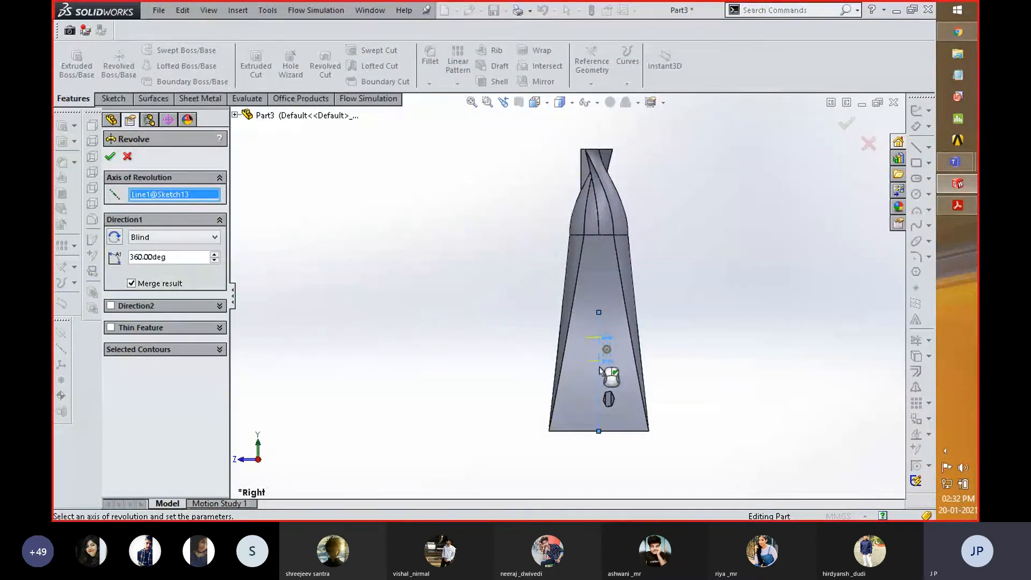
scroll(600, 365, down, 6)
scroll(433, 324, up, 2)
middle_drag(434, 324, 355, 340)
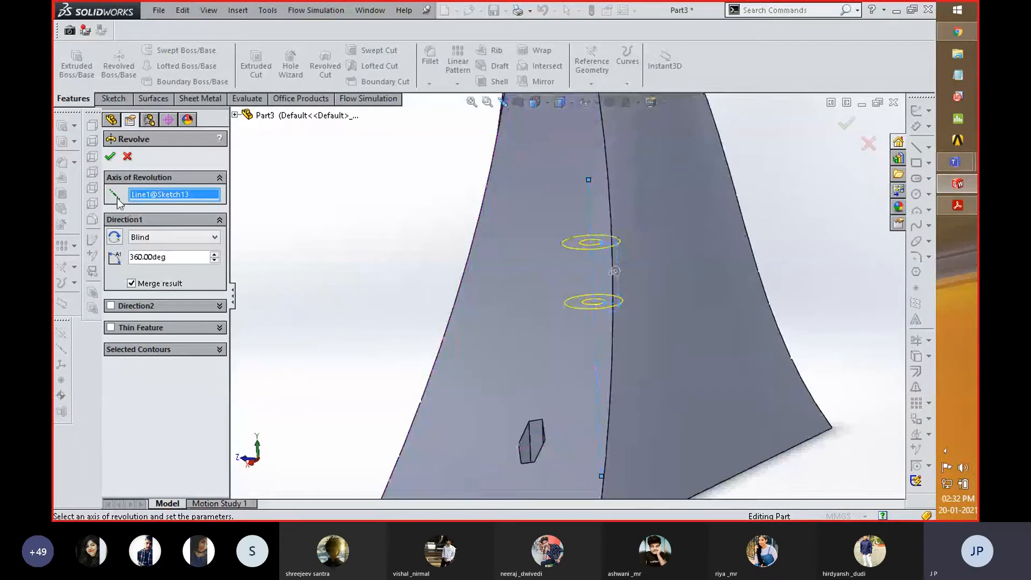
click(109, 159)
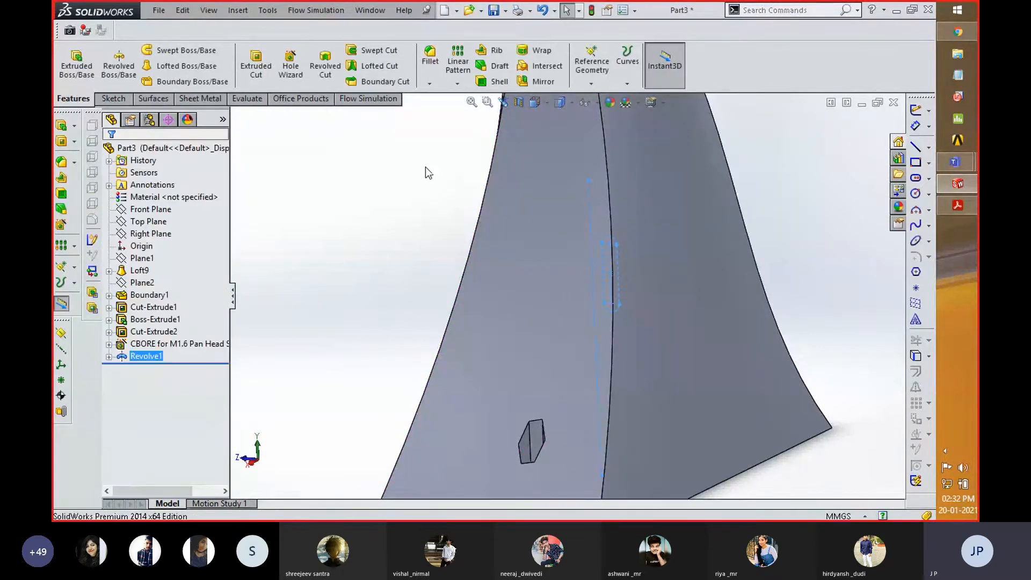
- Preview a section on the Right Plane offset by 10 mm to inspect the revolved boss, and cancel the section
scroll(414, 190, up, 3)
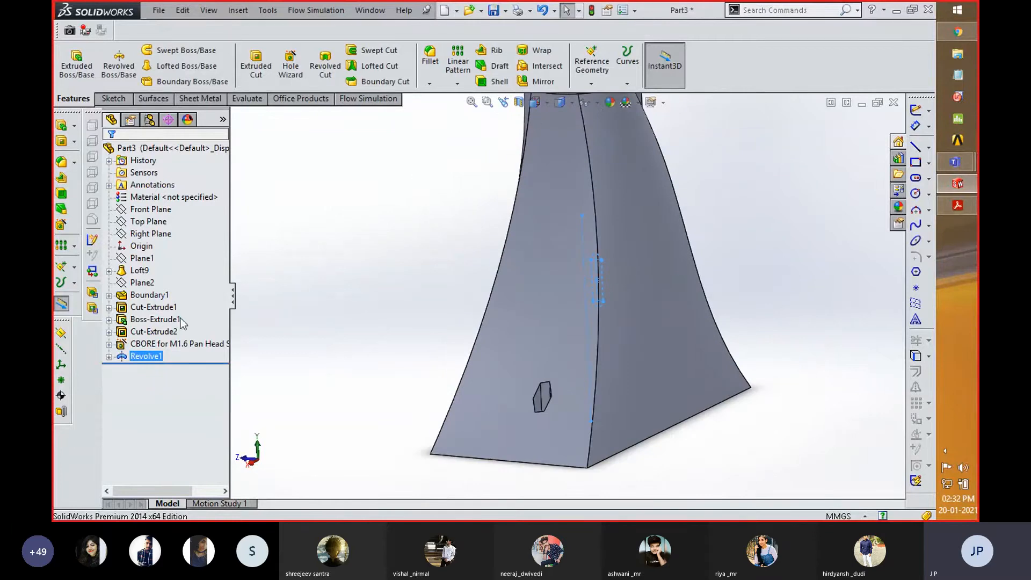
click(154, 236)
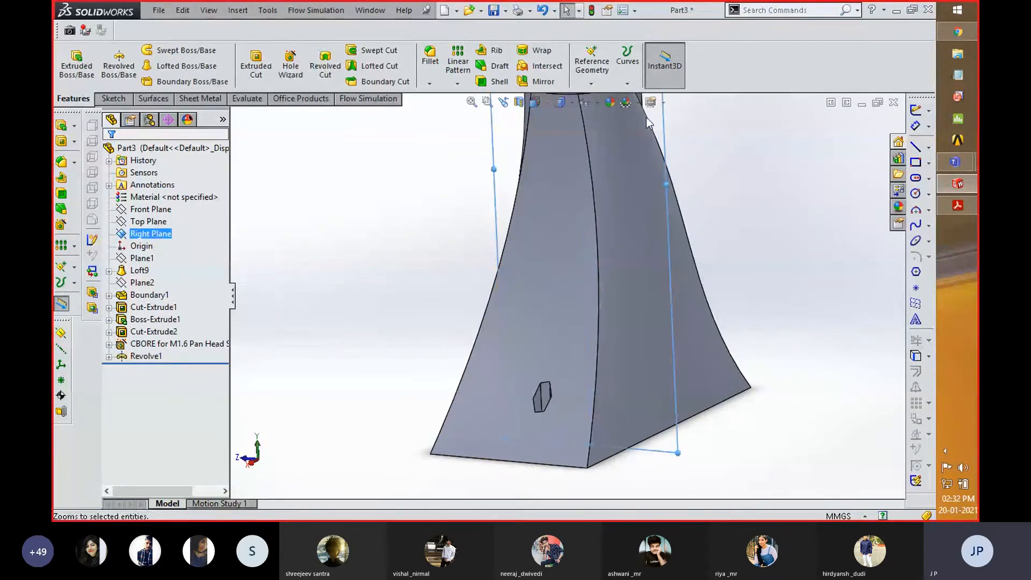
click(585, 103)
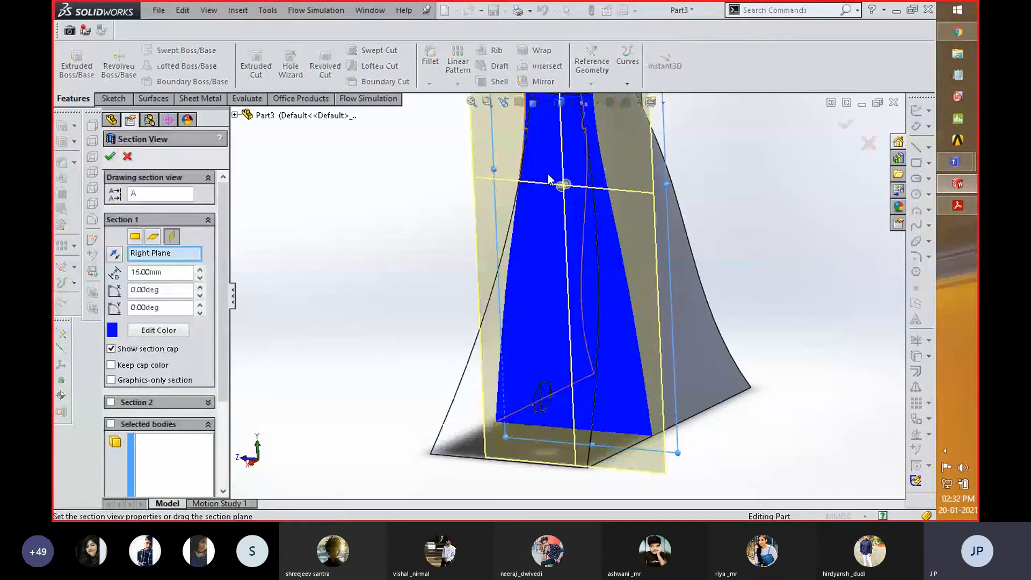
mouse_move(769, 208)
middle_down()
mouse_move(734, 253)
mouse_move(769, 215)
middle_up()
mouse_move(560, 182)
mouse_down()
mouse_move(540, 178)
mouse_move(559, 163)
mouse_up()
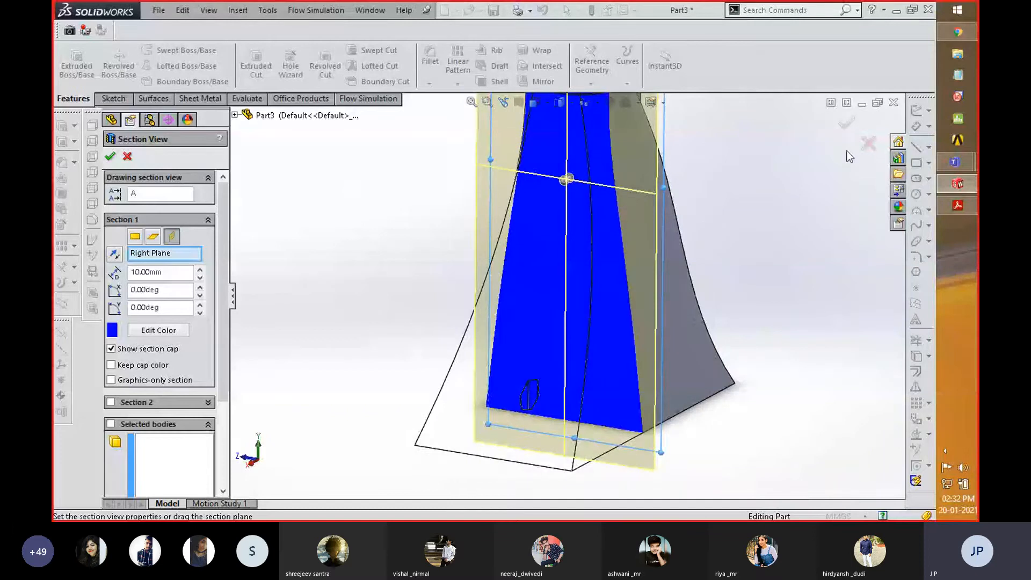
click(869, 143)
- Open the revolve feature for editing to examine its preview against the solid body, and close it with the settings kept
click(109, 357)
click(162, 369)
click(155, 358)
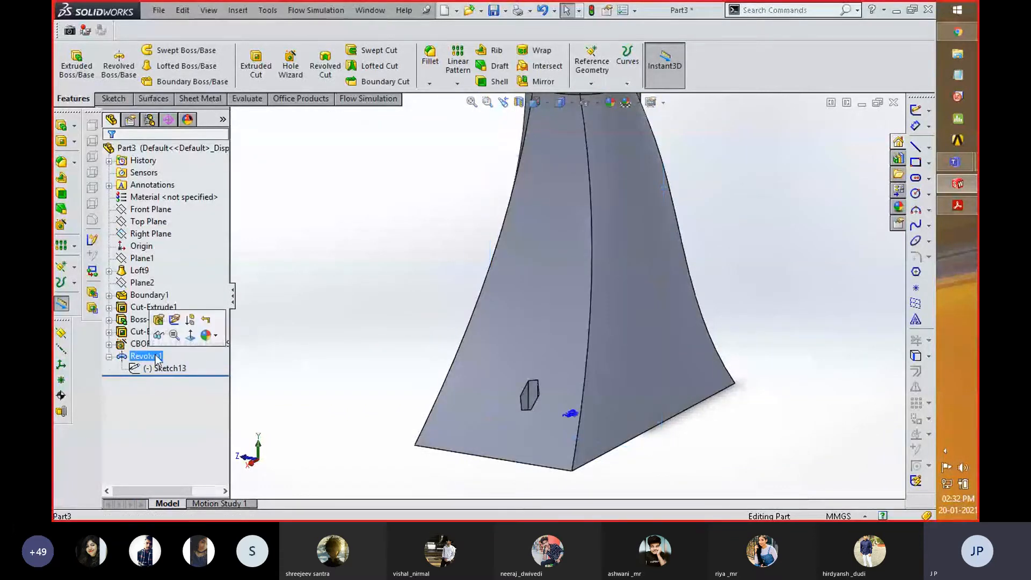
click(161, 370)
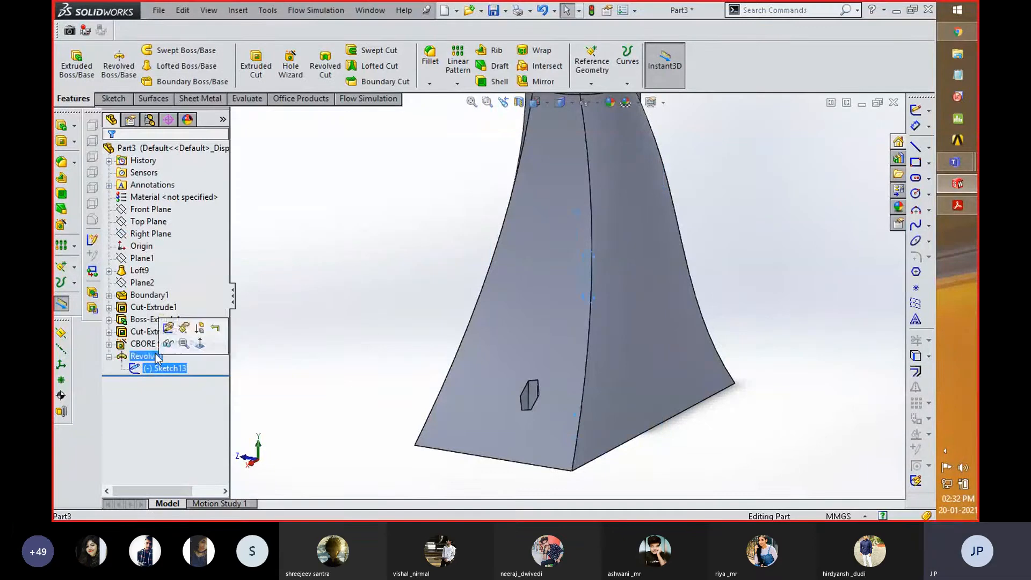
click(171, 326)
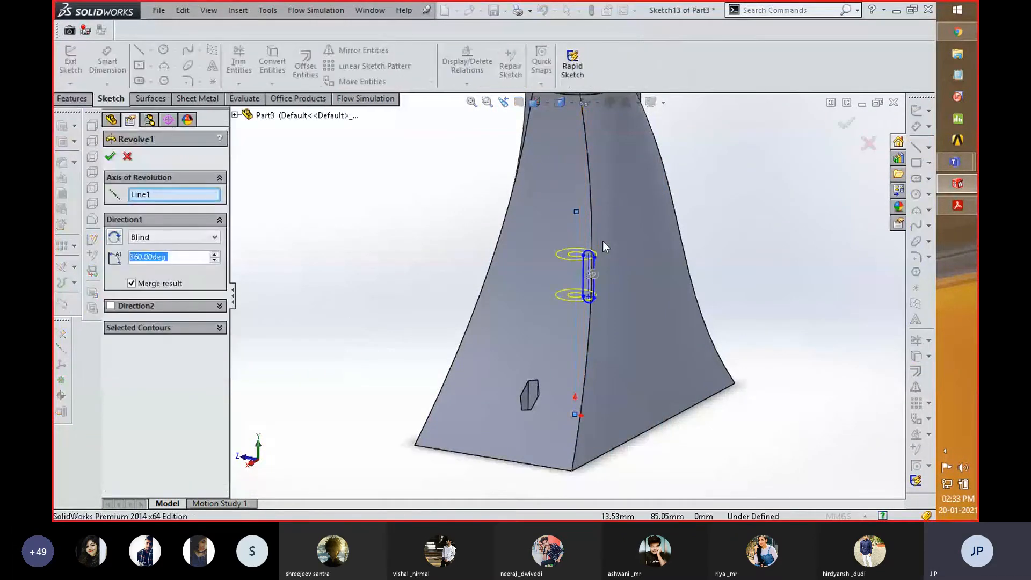
scroll(602, 241, down, 2)
middle_drag(581, 246, 540, 297)
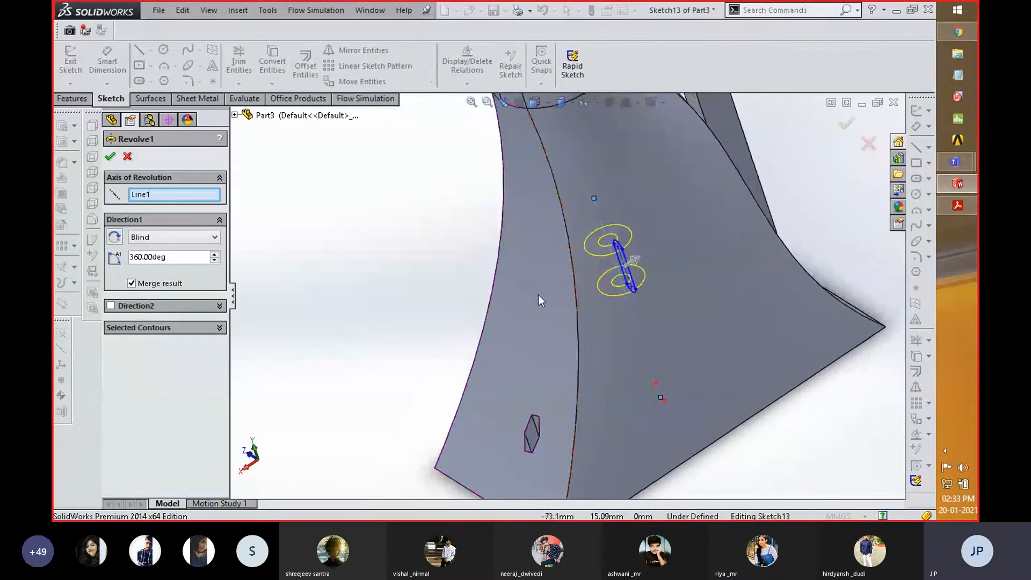
click(110, 157)
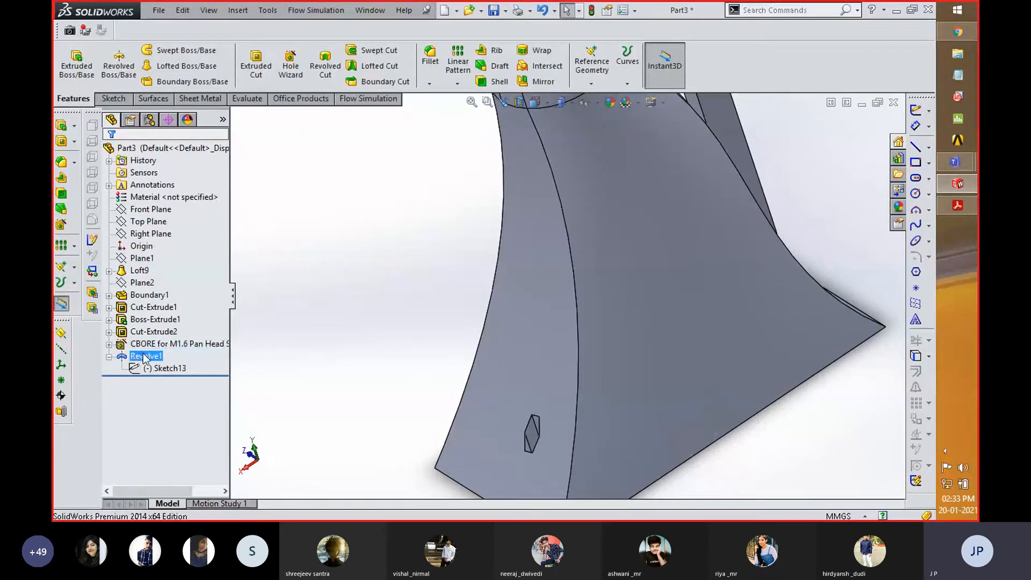
- Delete the revolve feature and reopen its slot sketch for editing in a view normal to the sketch plane
key(Delete)
click(599, 187)
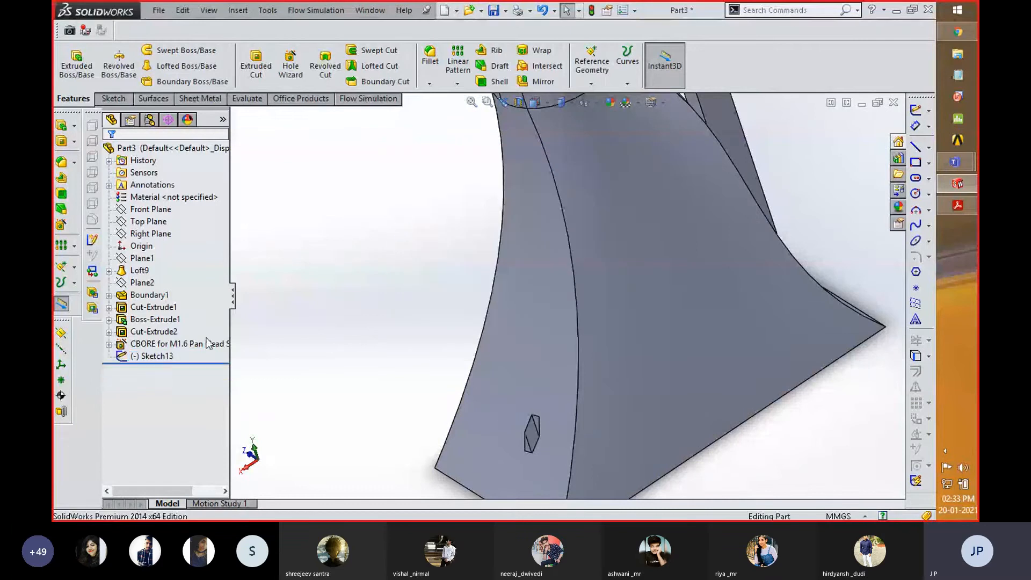
click(161, 356)
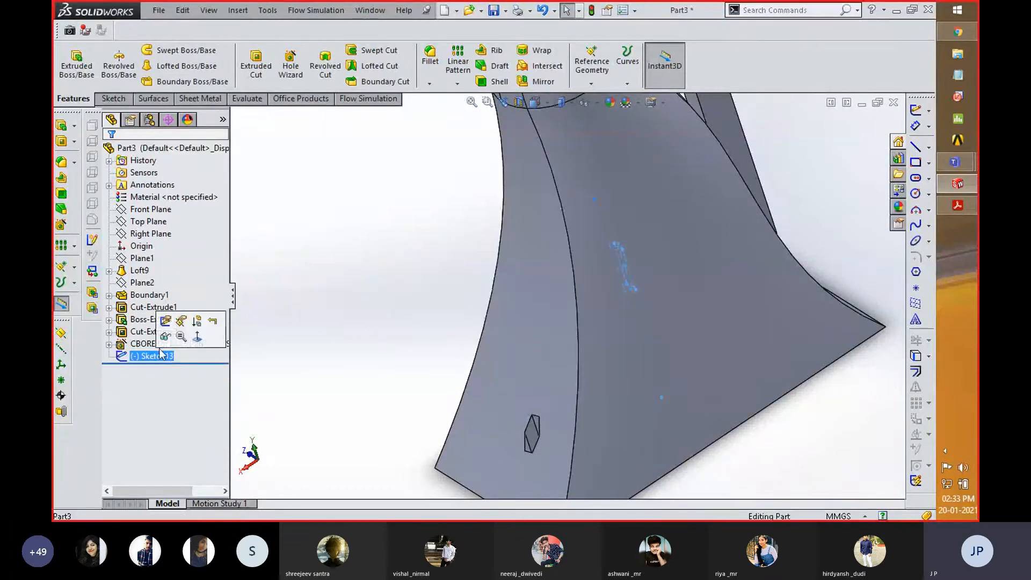
click(173, 328)
key(space)
click(721, 388)
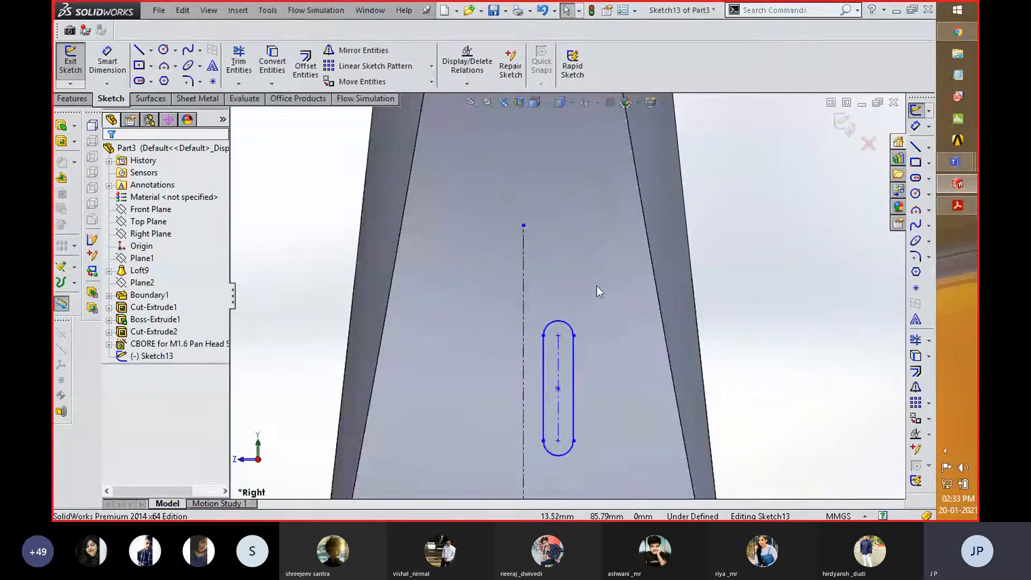
- Delete the long vertical centerline beside the slot from the sketch
click(523, 291)
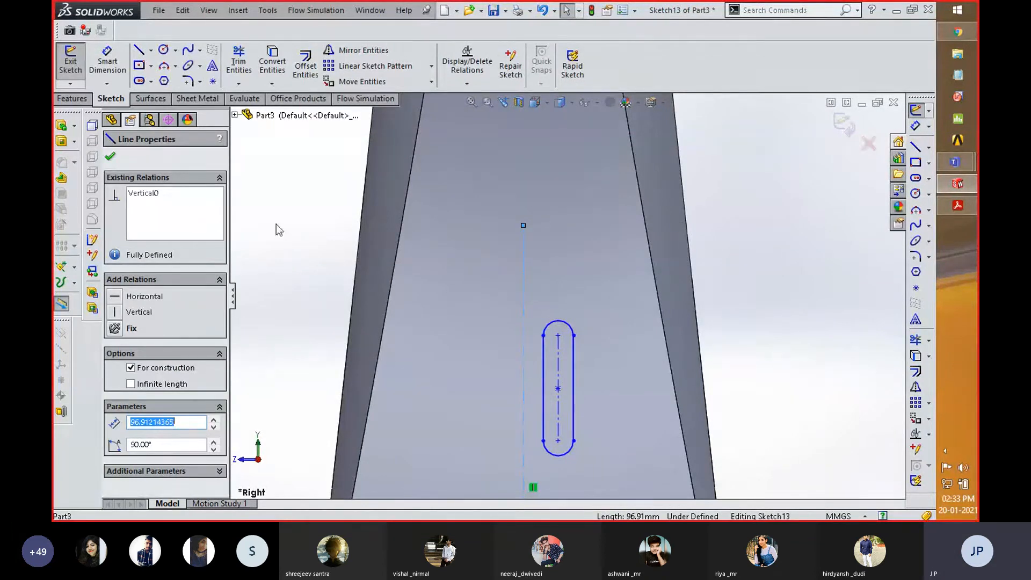
click(833, 226)
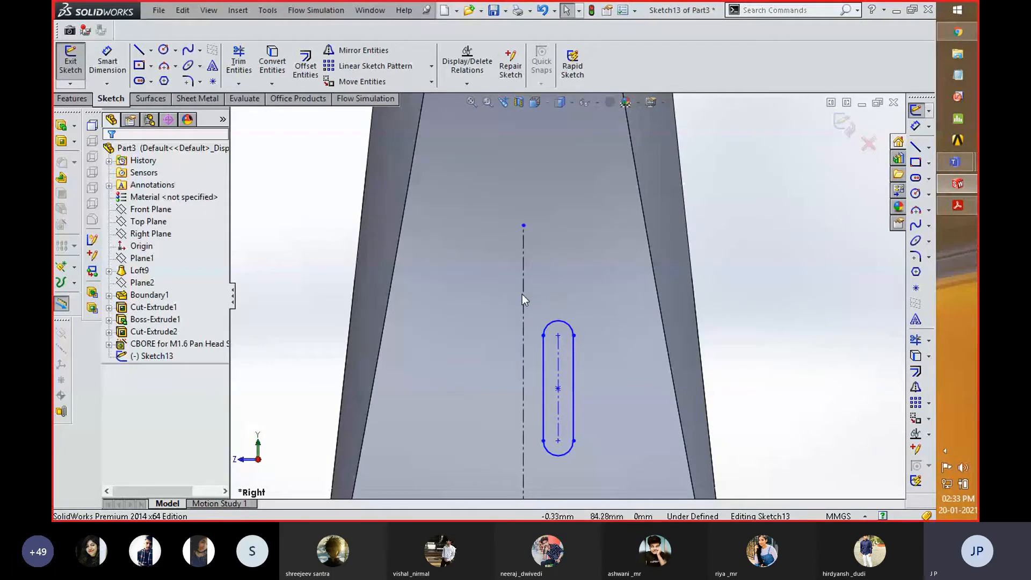
click(522, 294)
key(Delete)
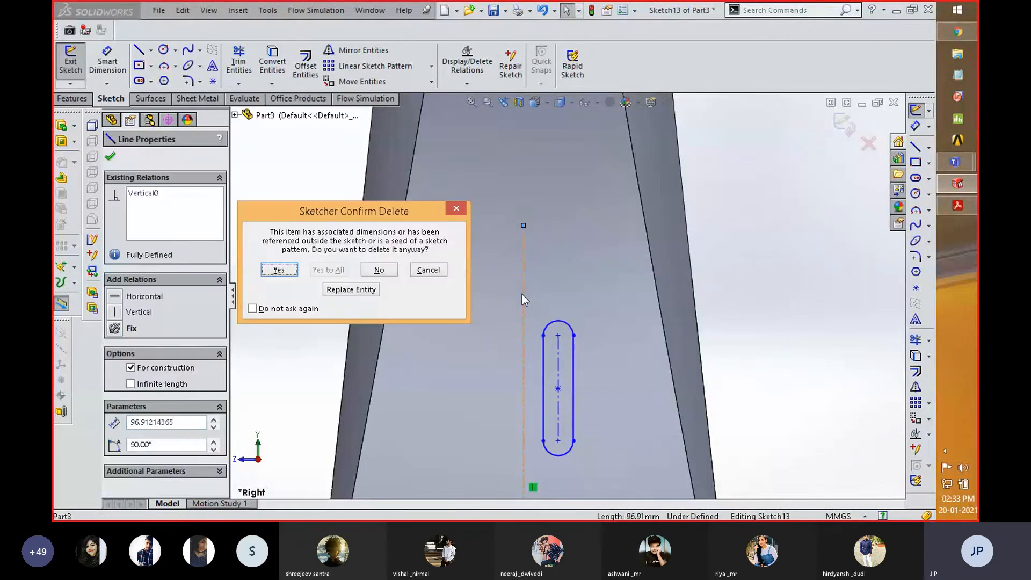
click(285, 270)
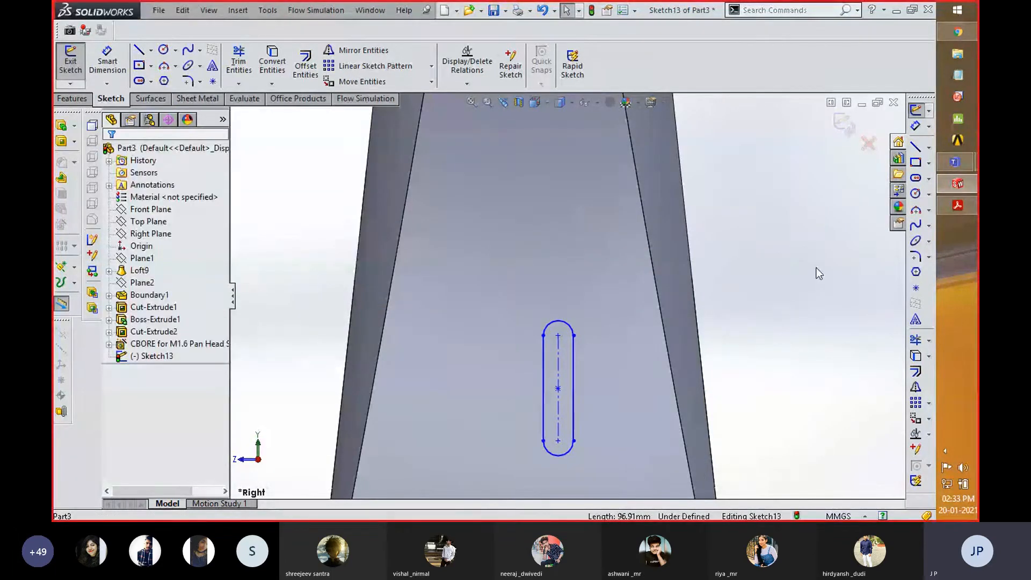
- Sketch a vertical centerline about 124 mm long upward from the origin beside the slot, and exit the sketch
key(f)
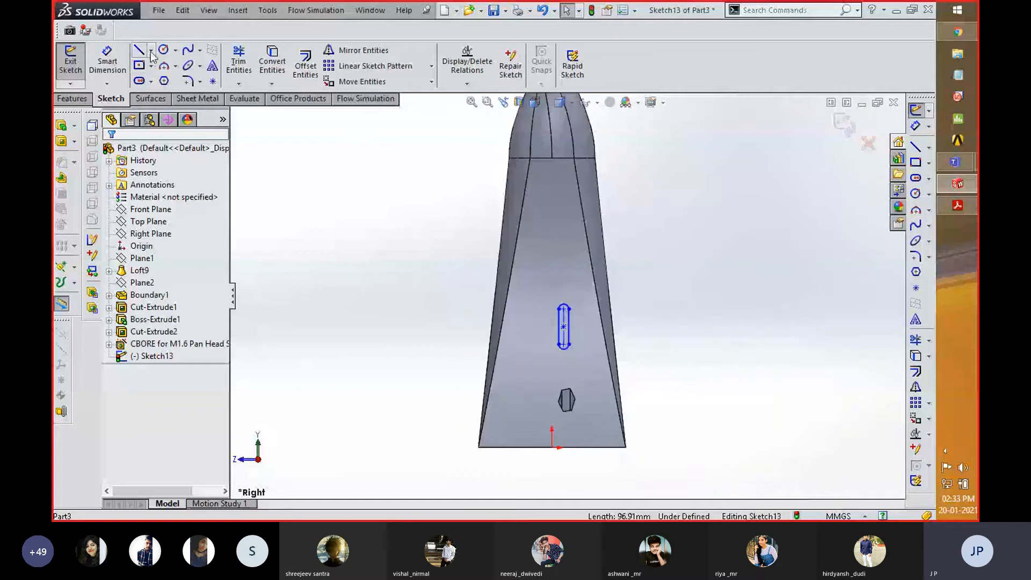
click(151, 50)
click(159, 83)
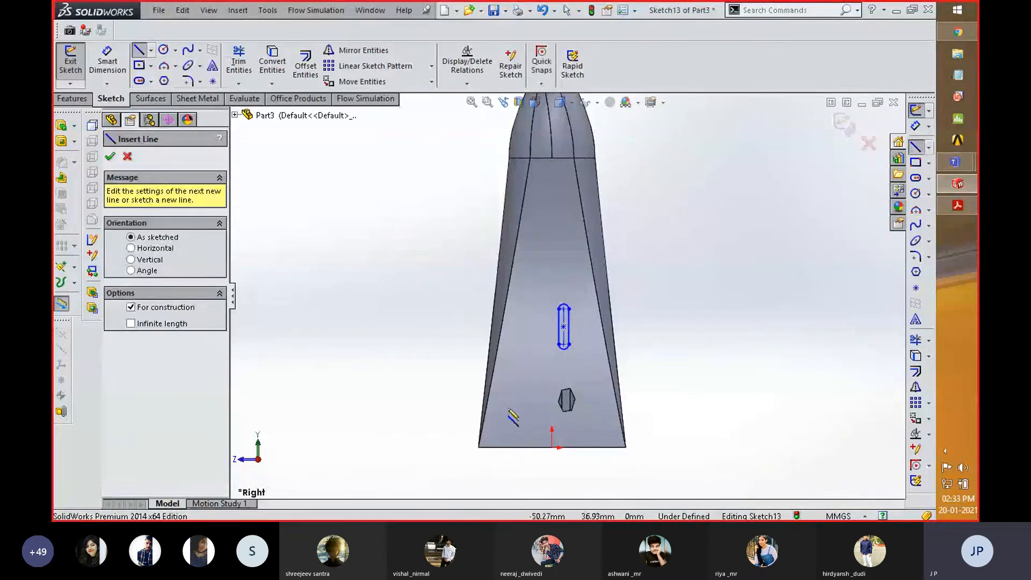
click(553, 447)
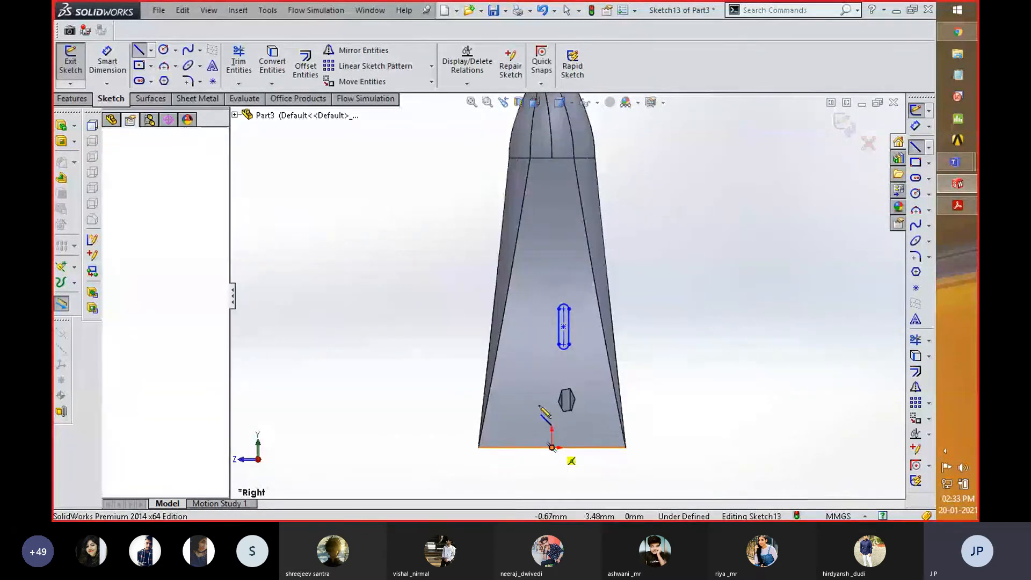
click(551, 223)
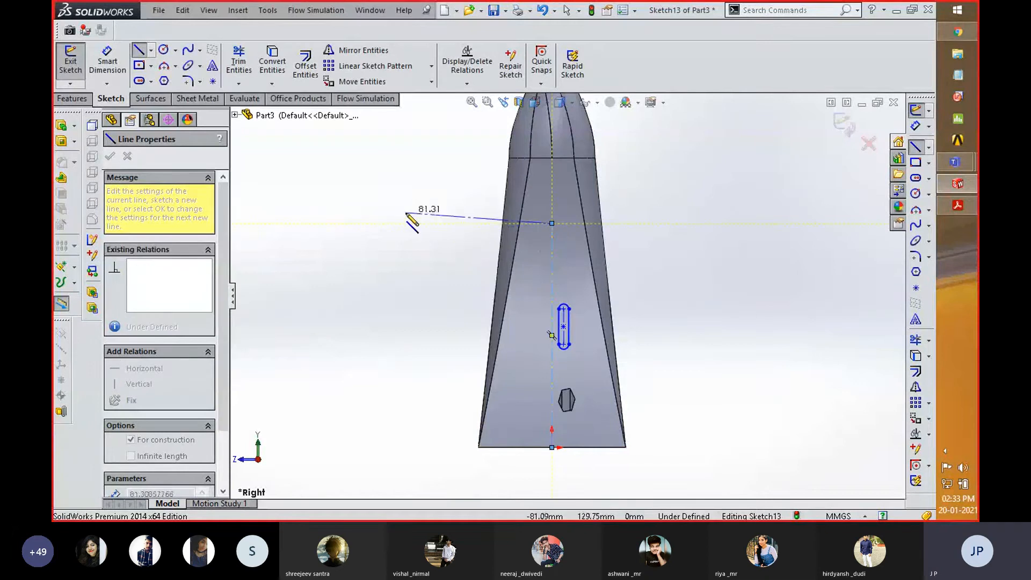
right_click(407, 213)
click(448, 137)
key(Escape)
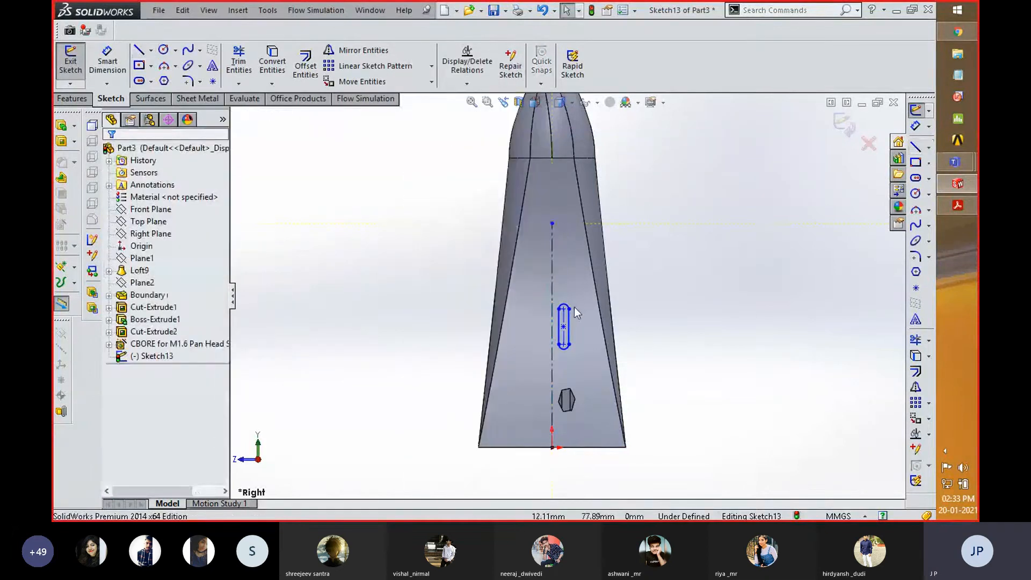
scroll(580, 310, down, 2)
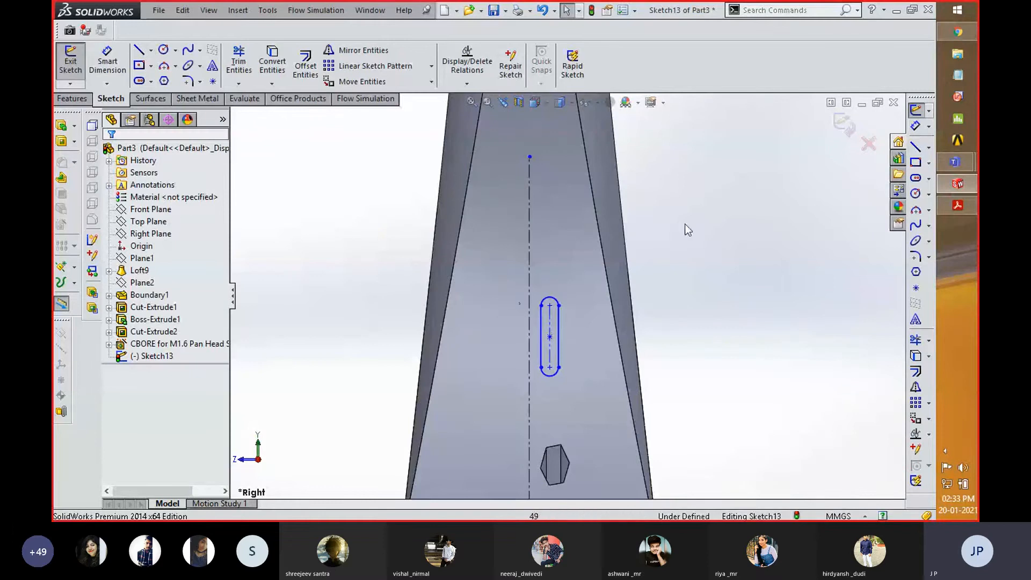
click(843, 126)
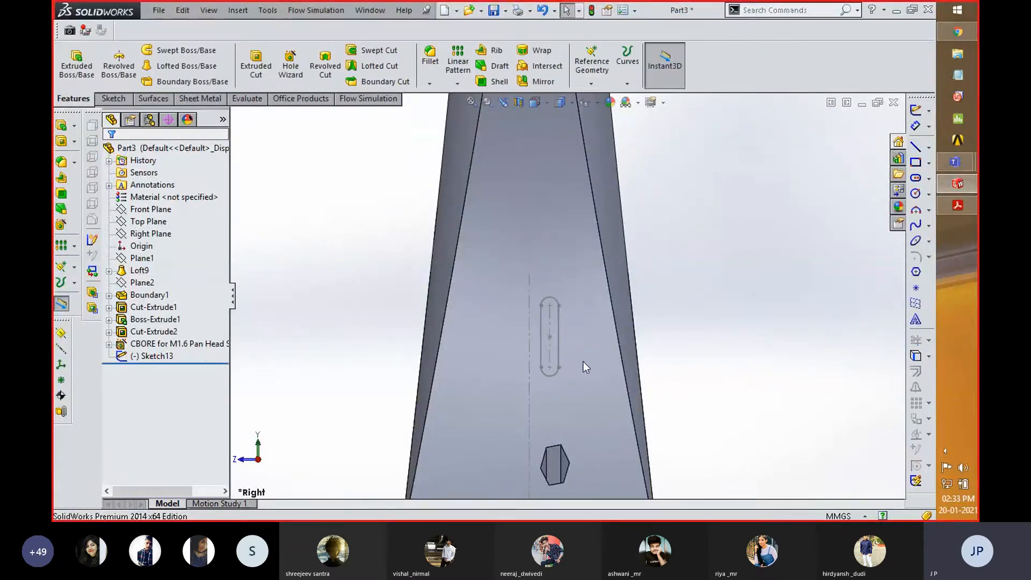
click(171, 359)
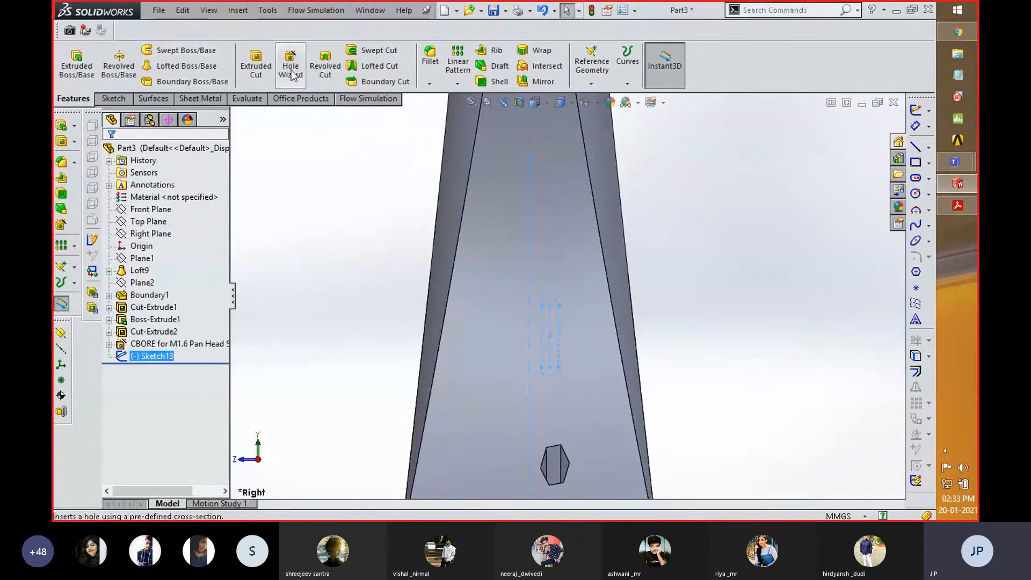
click(326, 68)
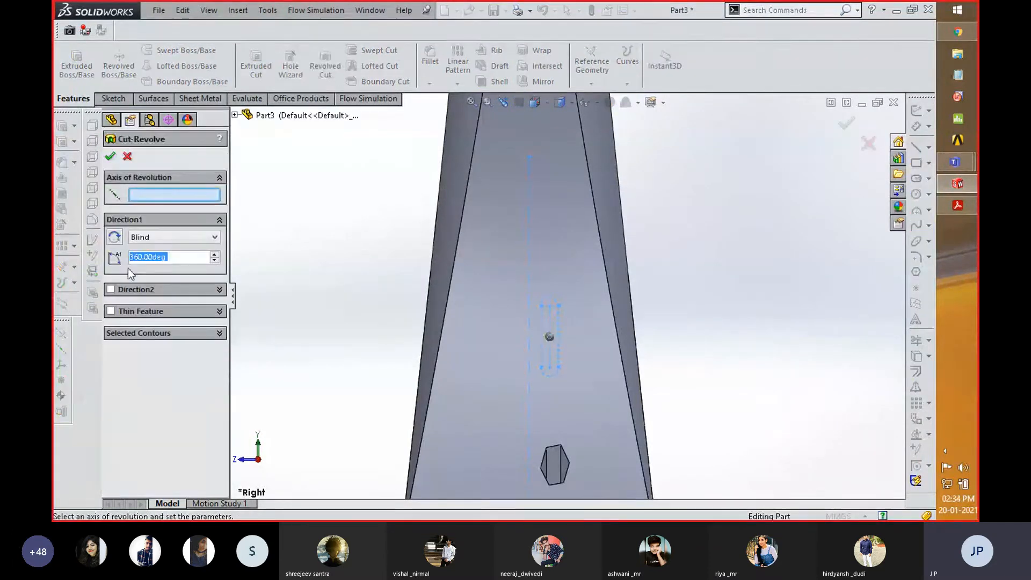
click(145, 197)
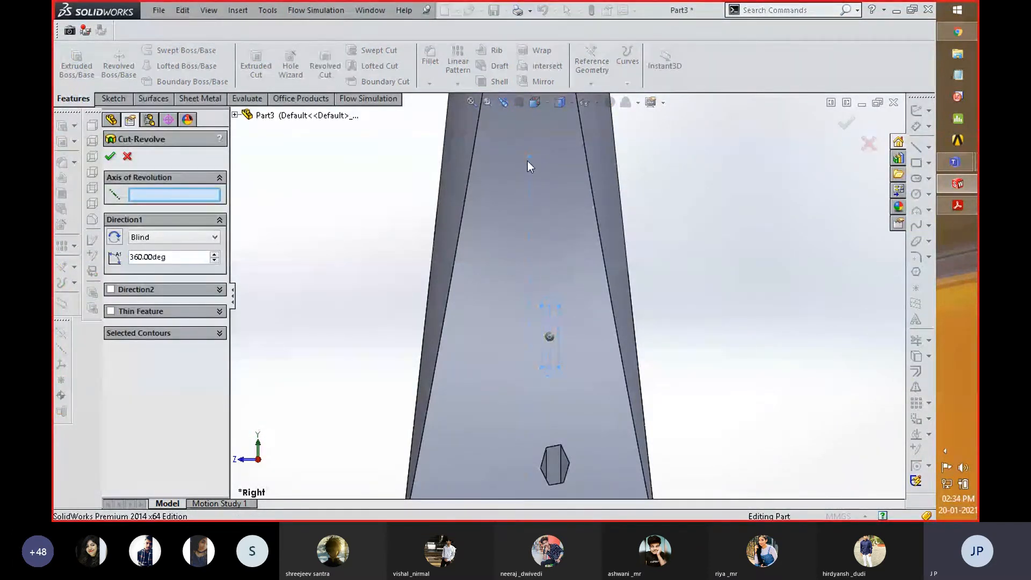
click(869, 144)
- Reopen the slot sketch to examine its slot and centerline, and exit it without edits
click(152, 357)
click(152, 357)
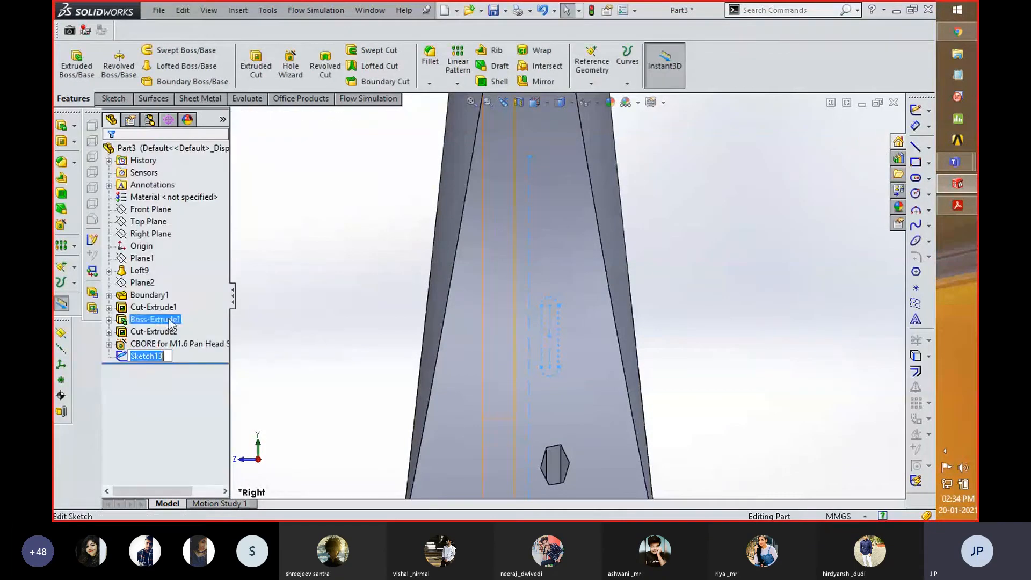
right_click(144, 356)
click(154, 274)
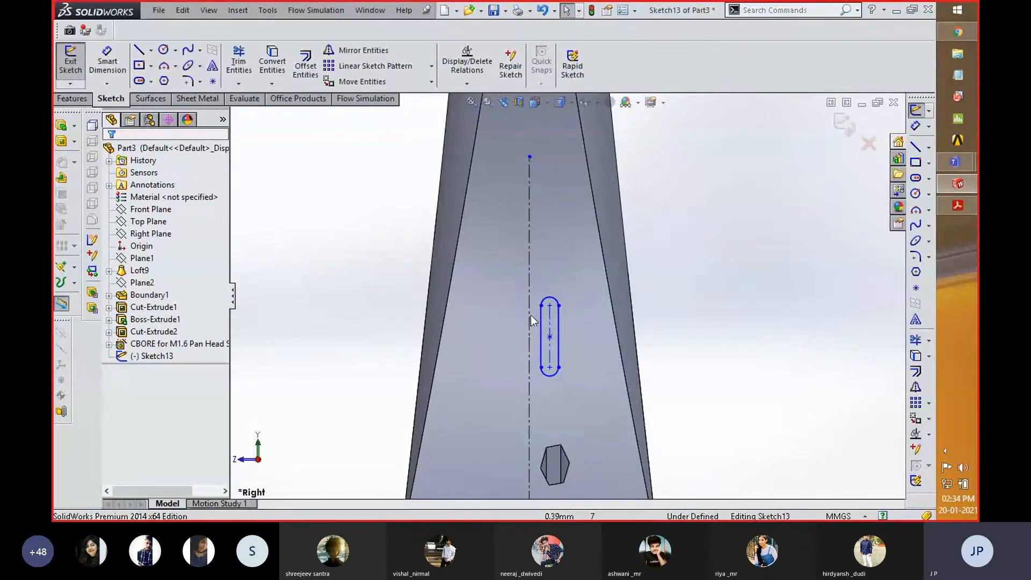
click(842, 122)
- Start a new sketch on the Right Plane
click(155, 356)
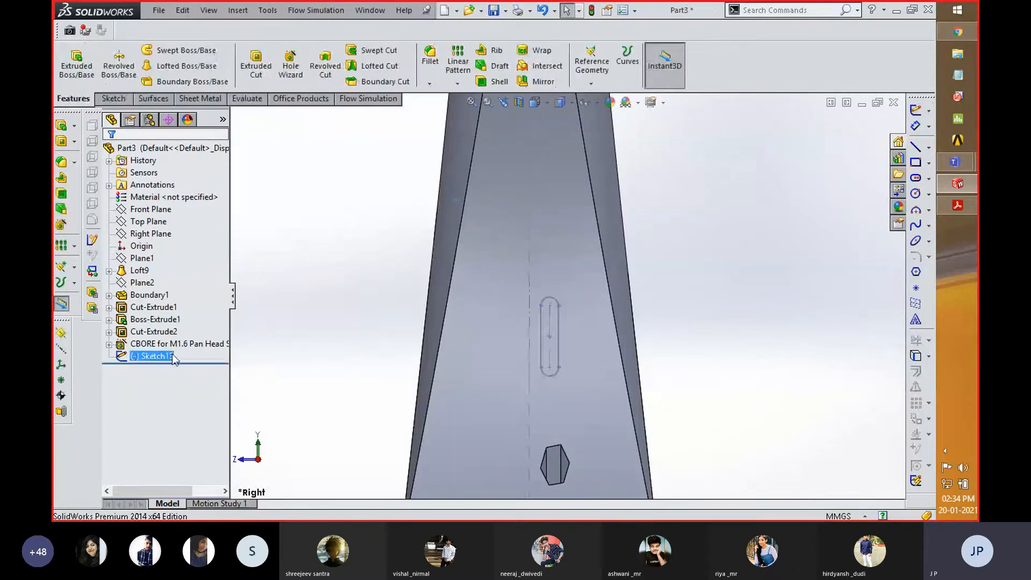
click(149, 234)
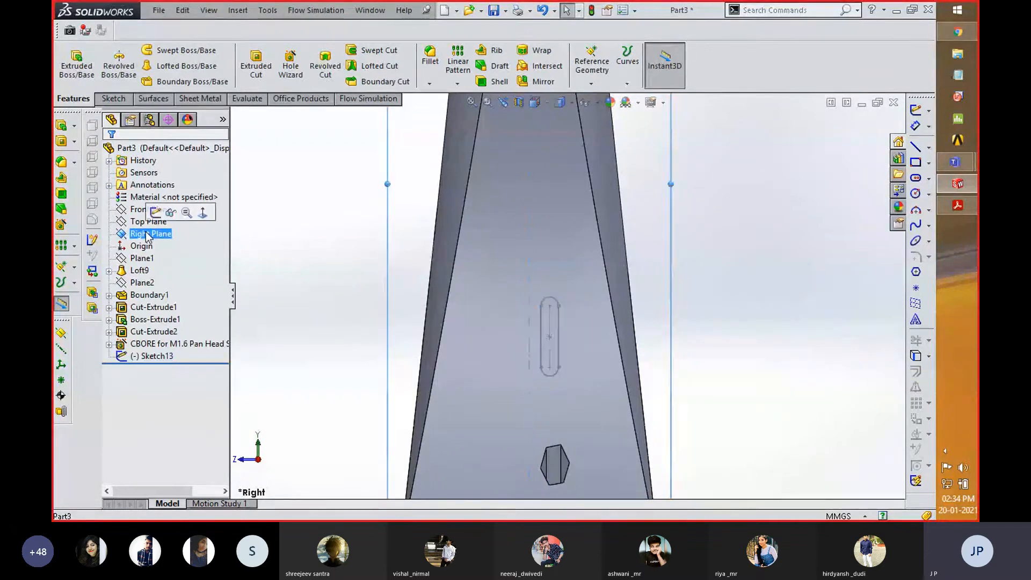
click(155, 214)
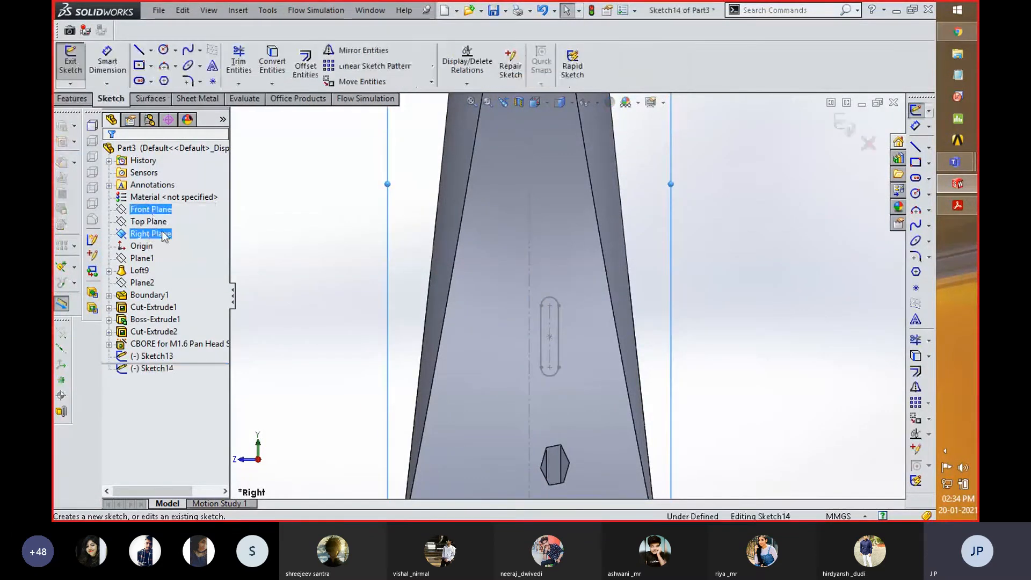
click(151, 50)
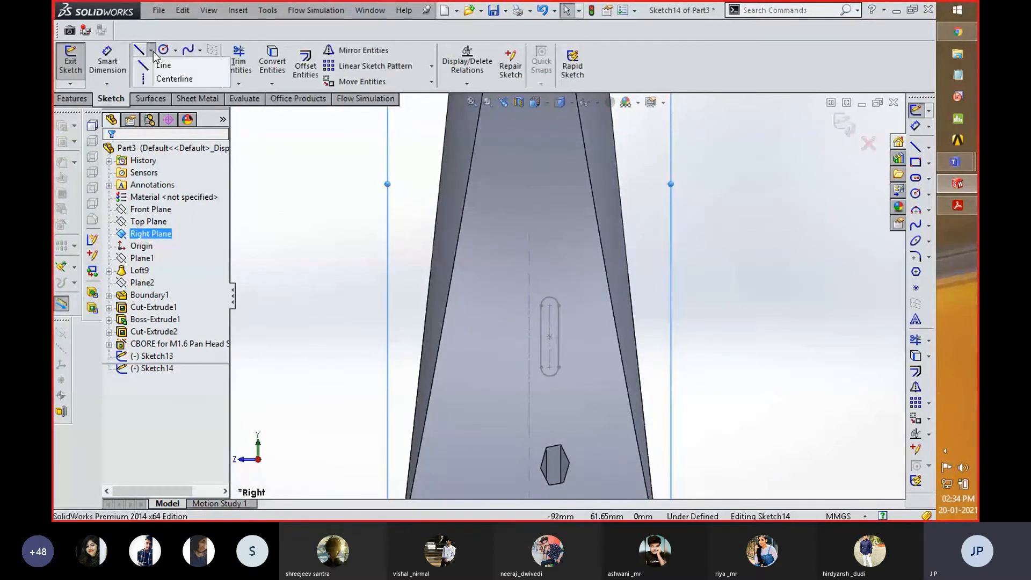
click(166, 80)
scroll(532, 322, up, 3)
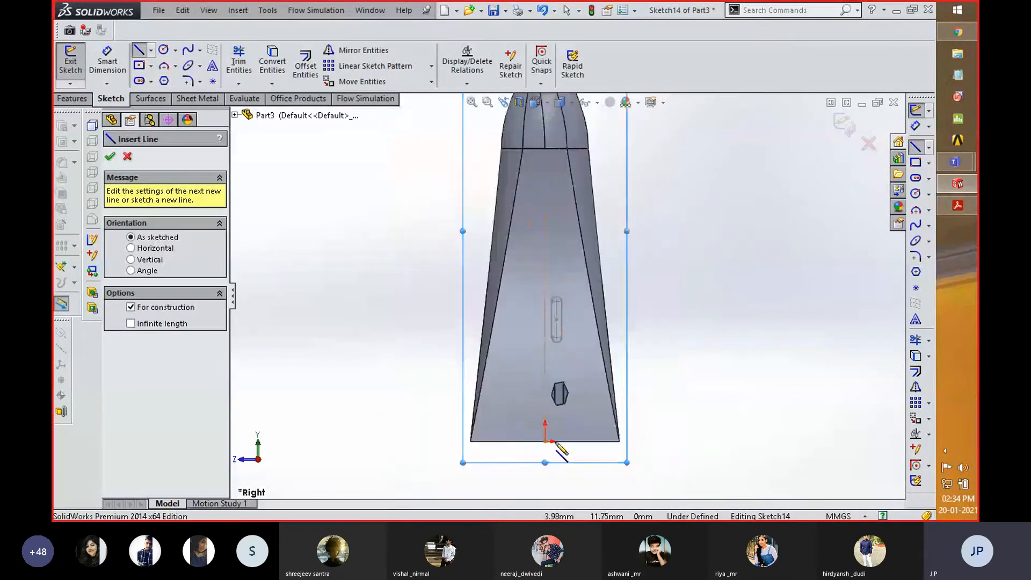
click(545, 442)
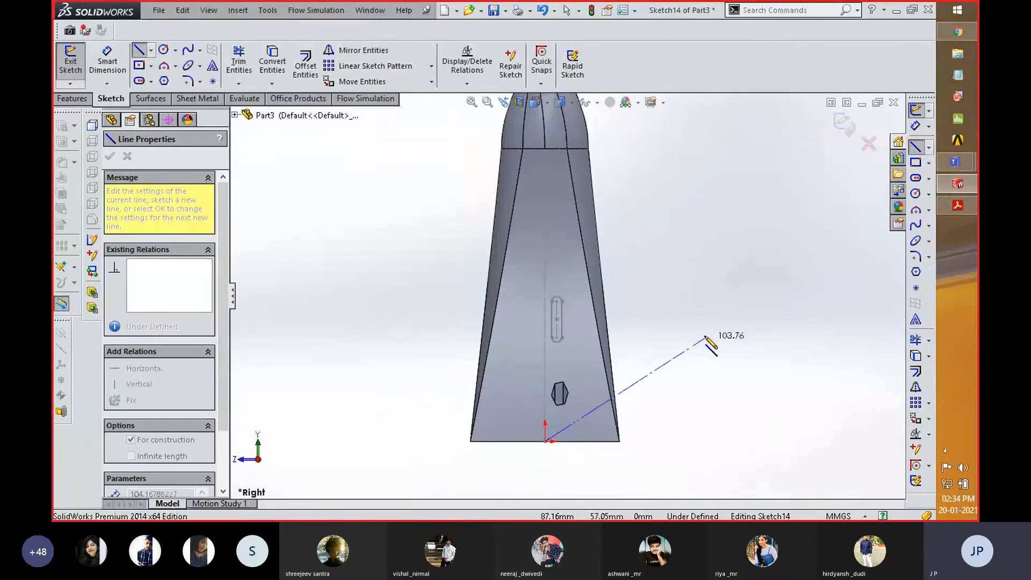
right_click(706, 330)
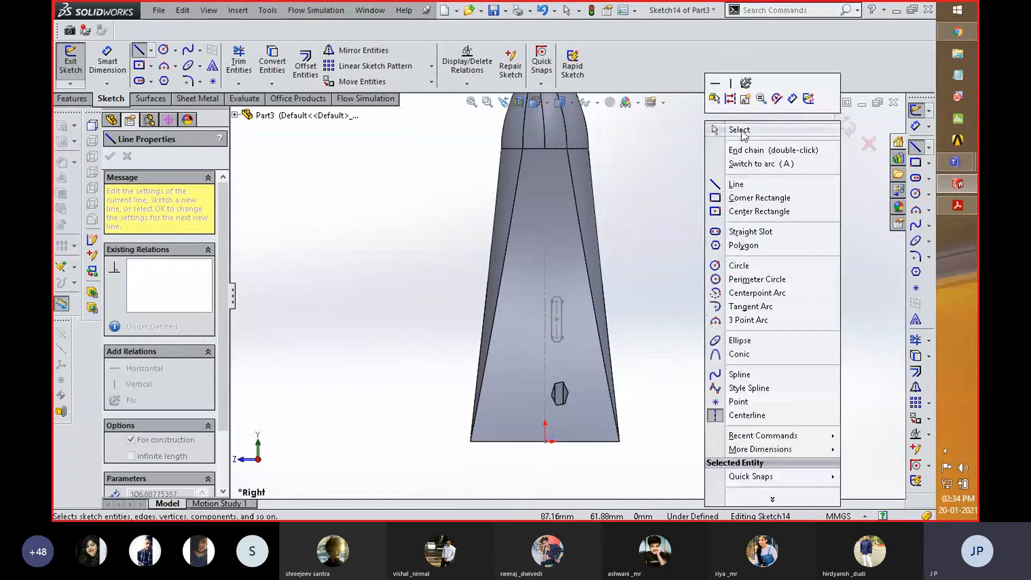
click(725, 138)
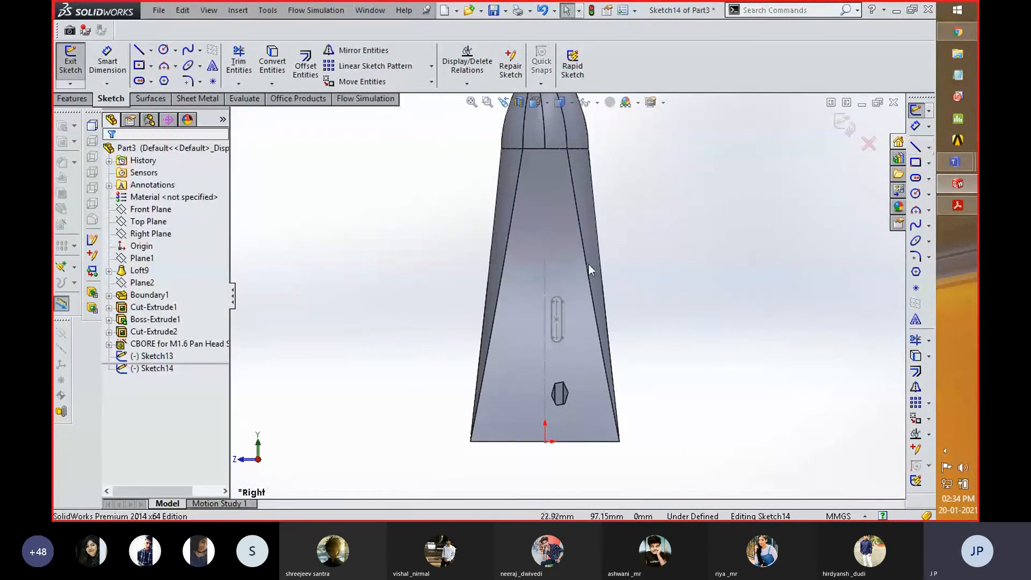
- Convert the slot sketch's vertical centerline into the new sketch as a construction line, and exit the sketch
click(545, 278)
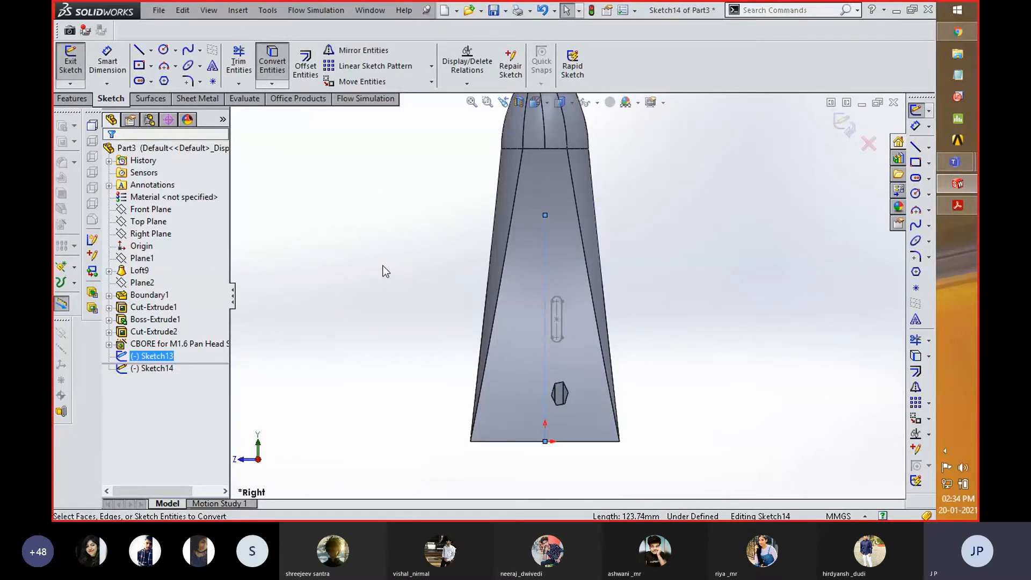
middle_drag(737, 268, 651, 299)
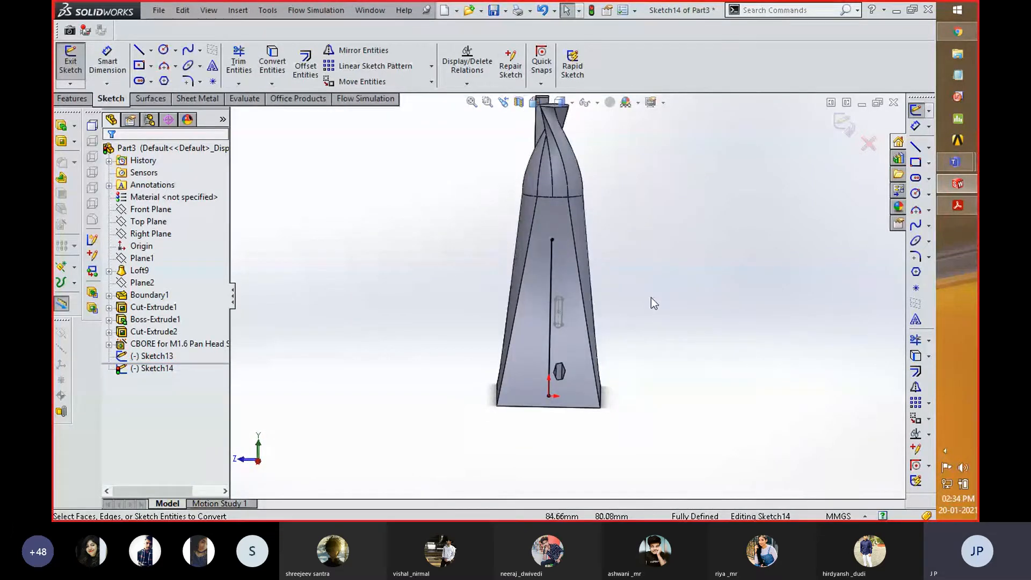
click(550, 282)
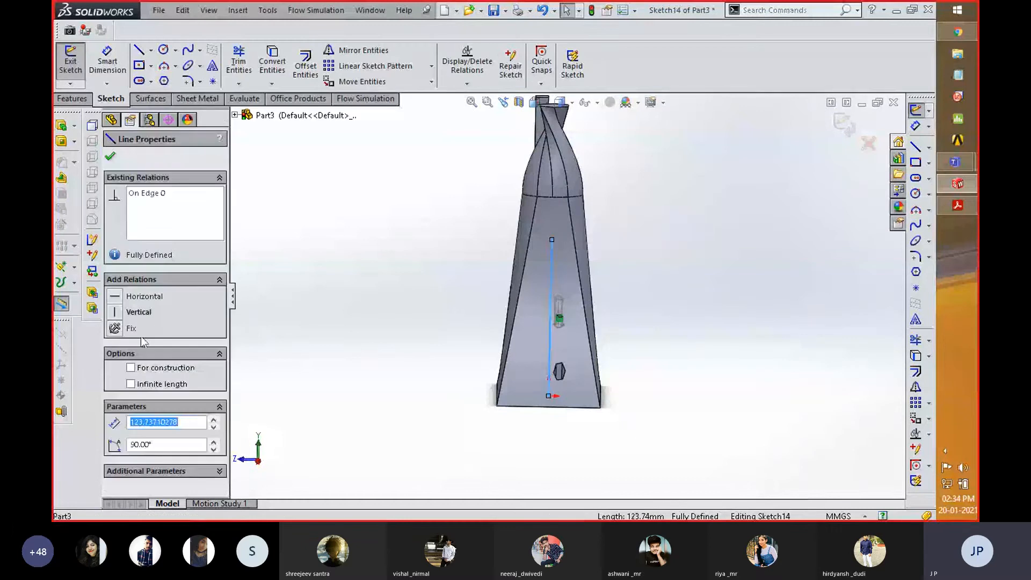
click(130, 368)
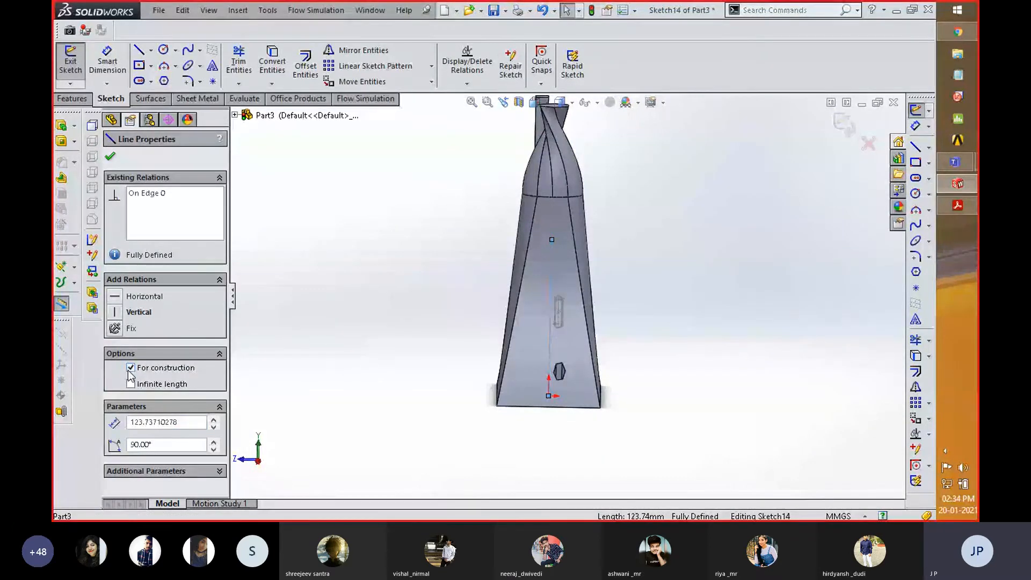
click(110, 157)
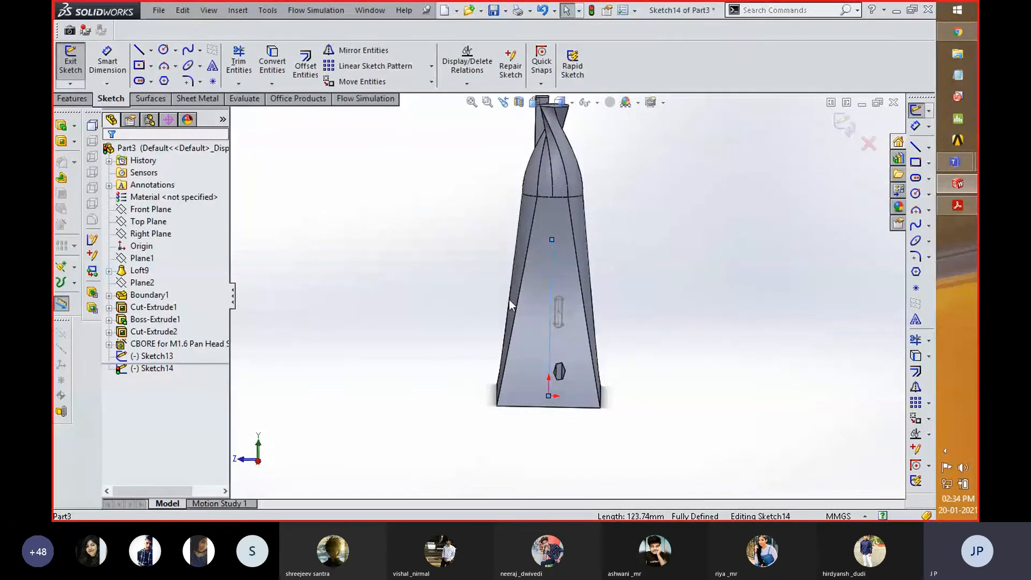
click(845, 125)
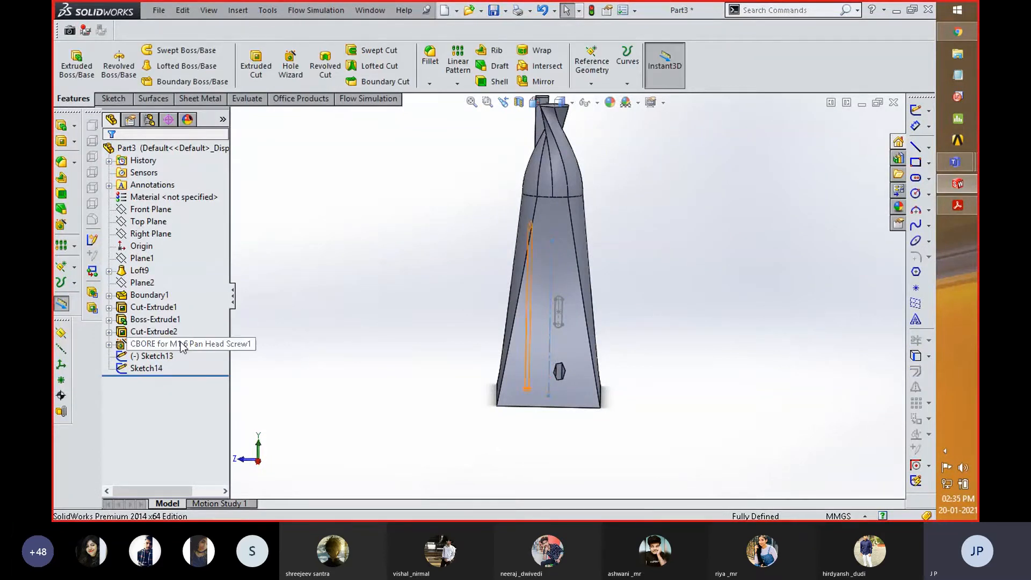
- Make a 360° Blind revolved cut from the slot sketch about its vertical centerline
click(165, 355)
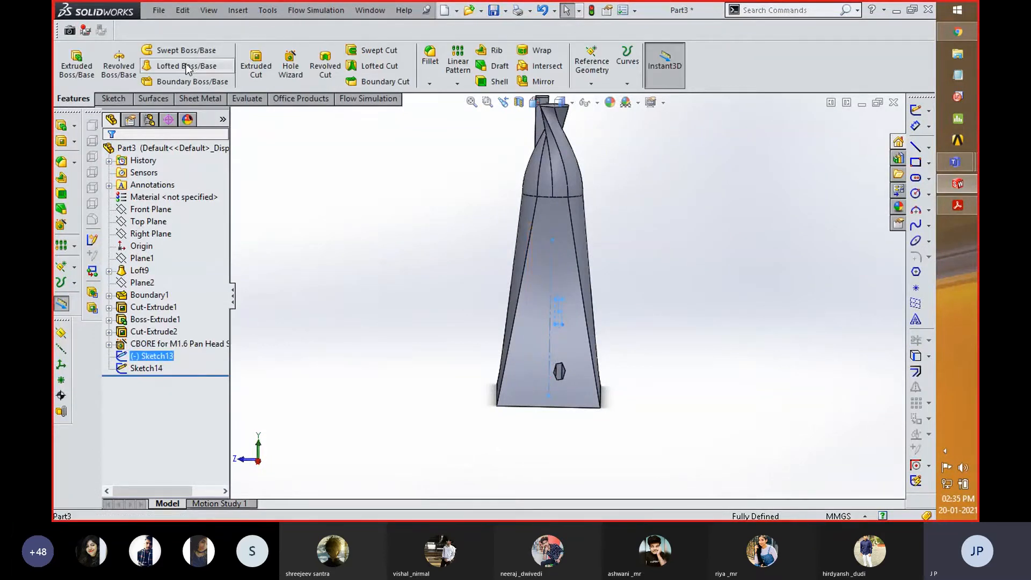
click(325, 66)
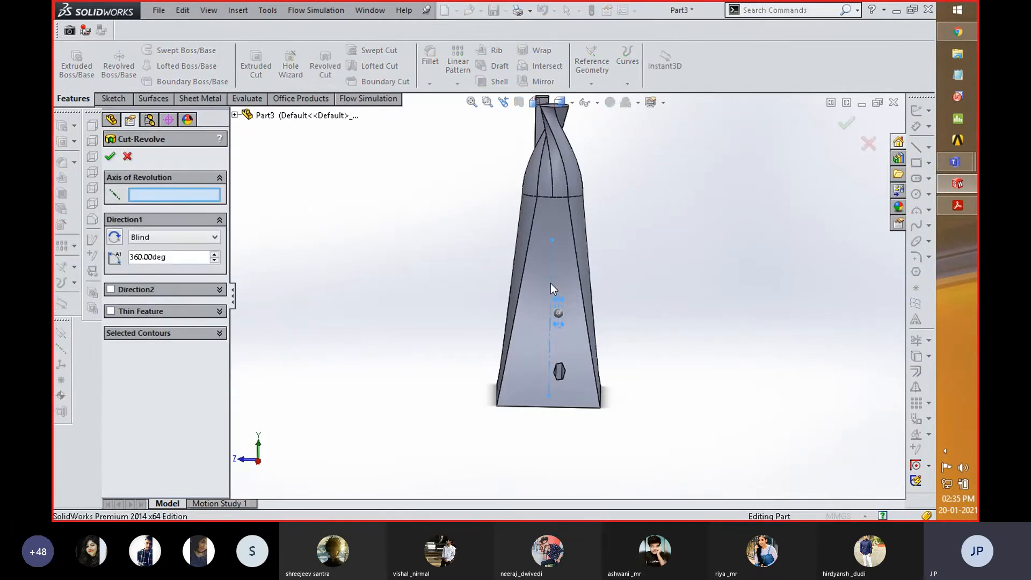
click(235, 116)
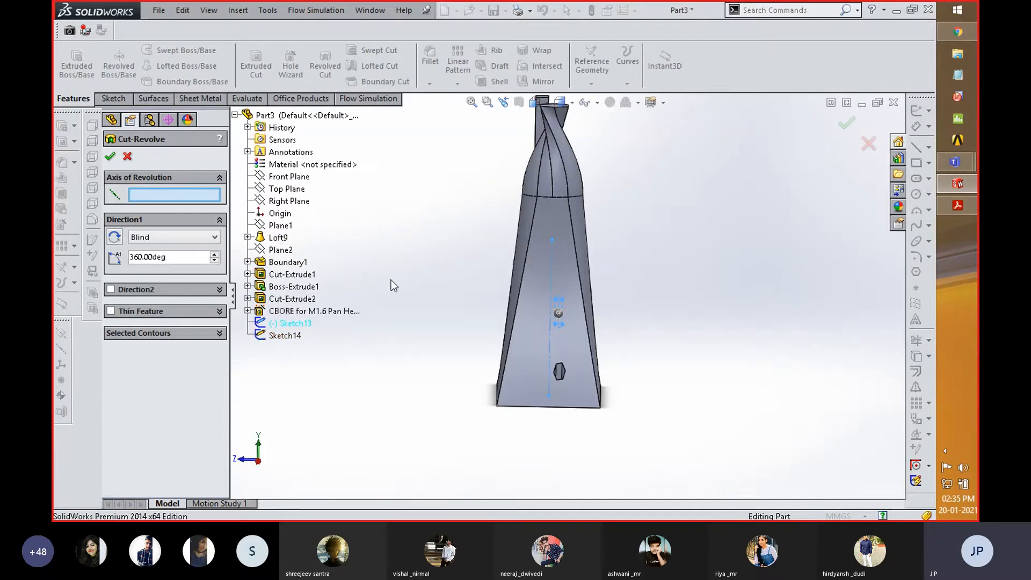
click(552, 270)
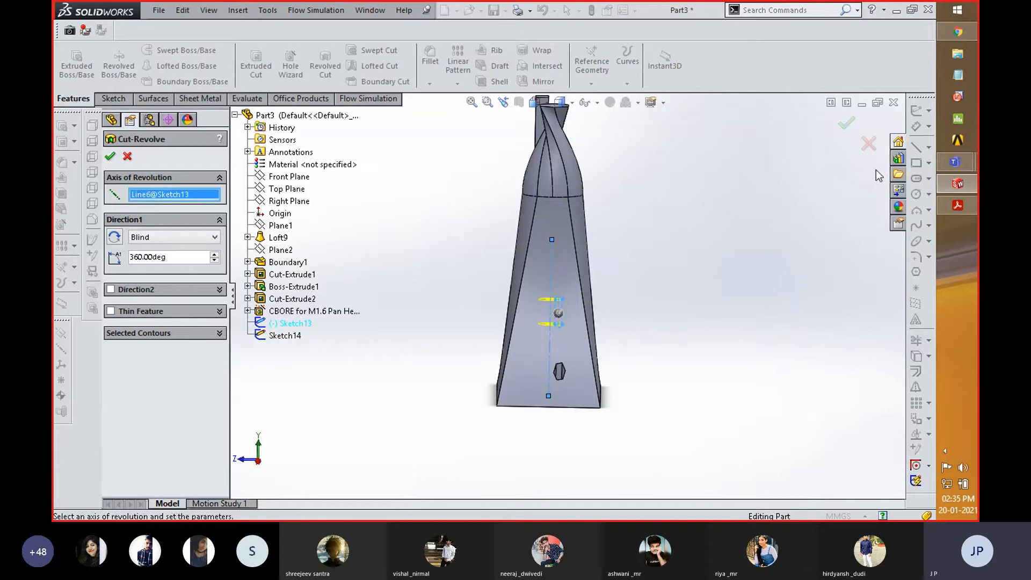
click(847, 123)
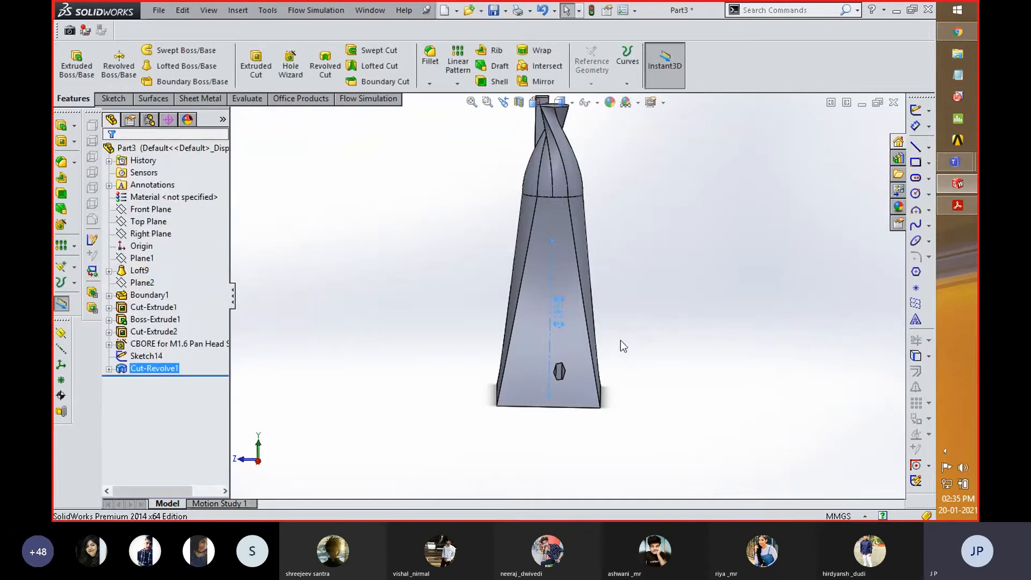
scroll(610, 282, down, 8)
scroll(514, 318, up, 5)
middle_drag(592, 314, 627, 329)
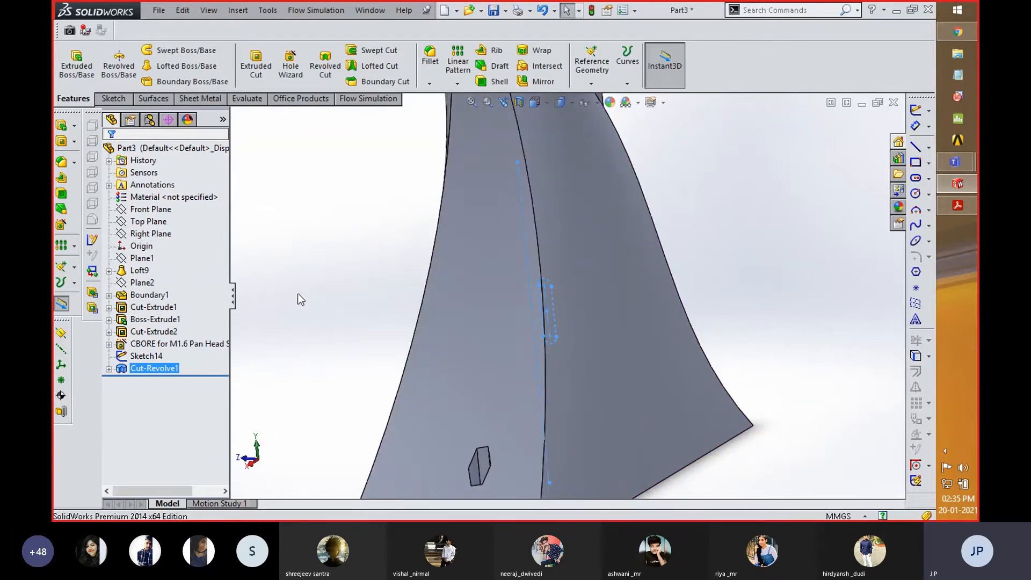
click(109, 370)
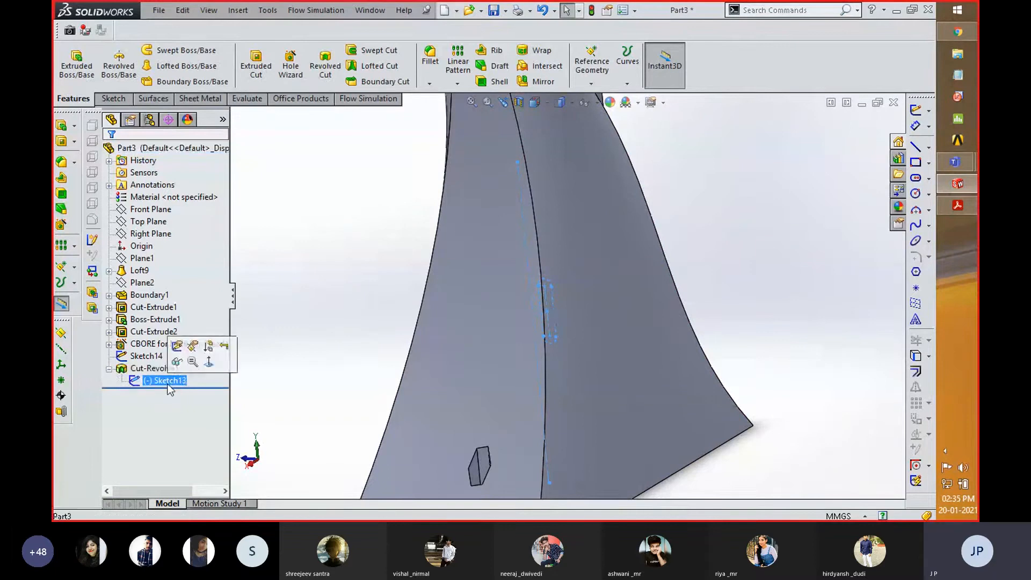
click(378, 220)
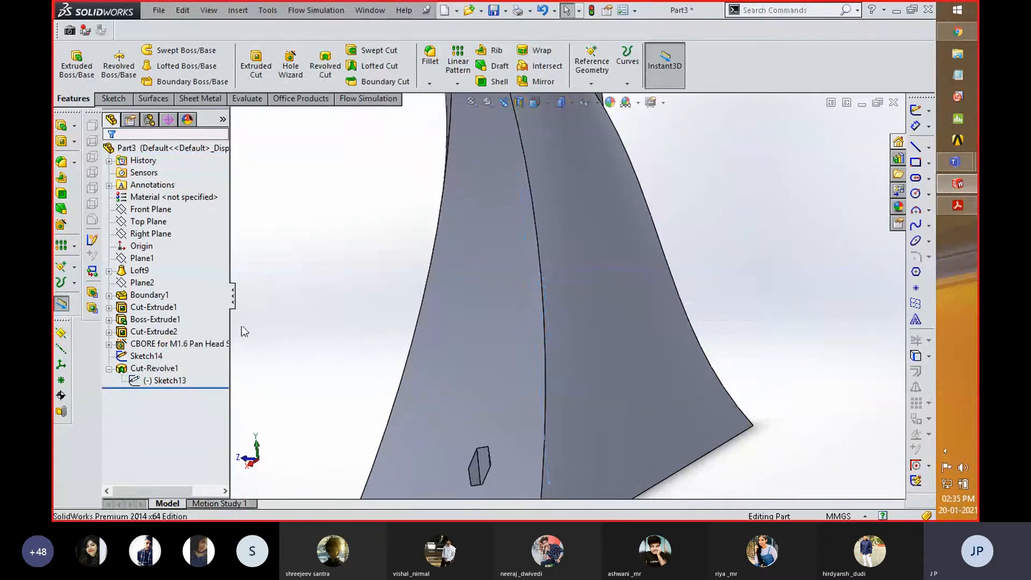
- Delete all features from the loft through the revolved cut, including their child features
click(141, 271)
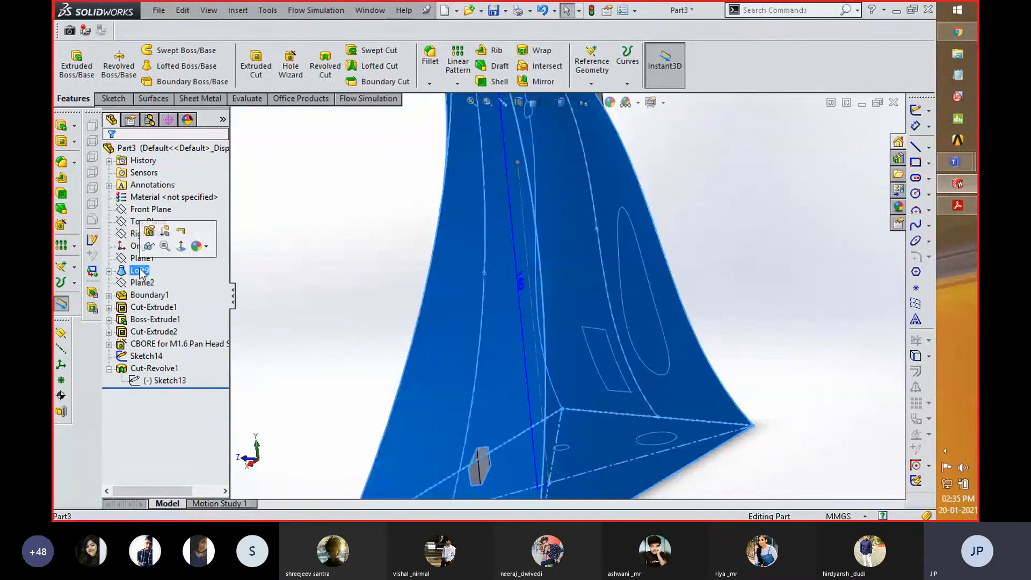
shift+click(146, 331)
shift+click(144, 356)
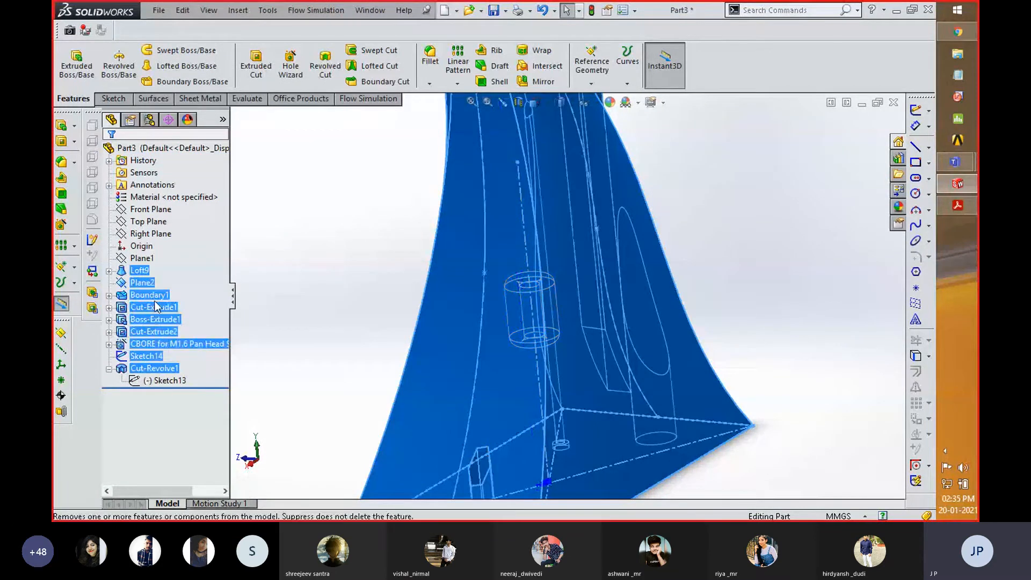
right_click(158, 307)
click(188, 320)
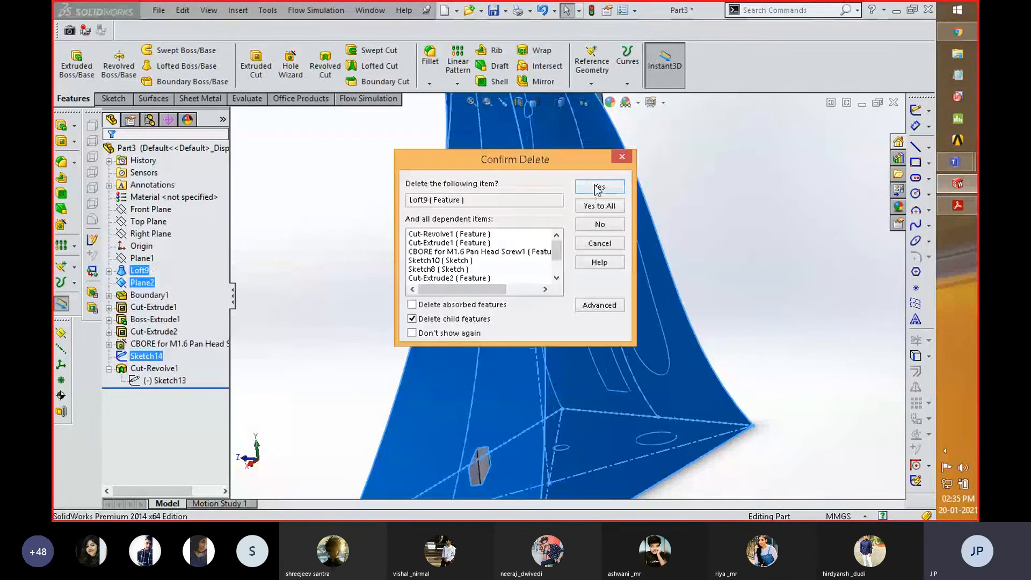
click(598, 207)
- Delete the remaining sketches and Plane1, leaving only the default planes and origin
click(164, 284)
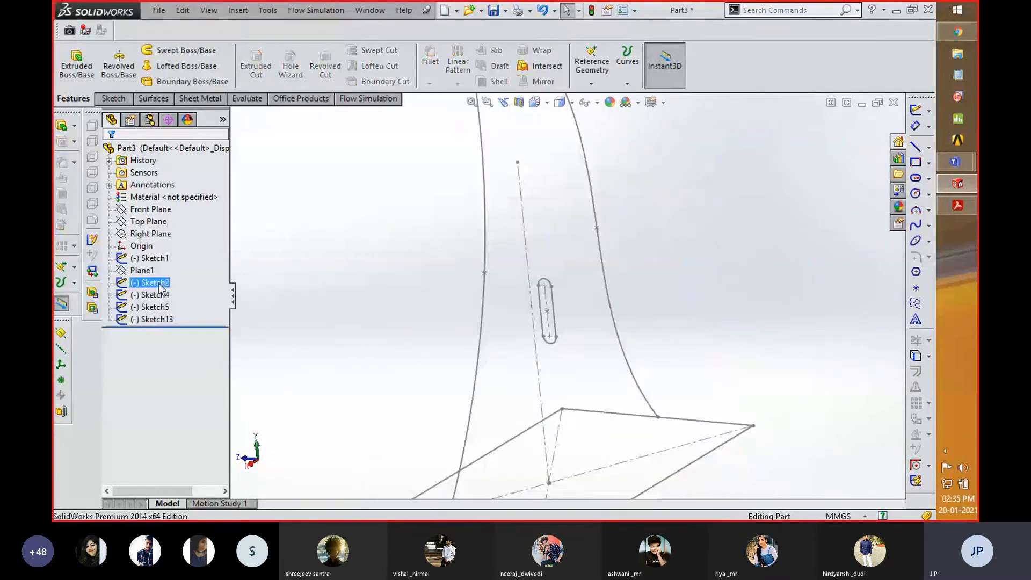
click(157, 261)
shift+click(154, 321)
key(Delete)
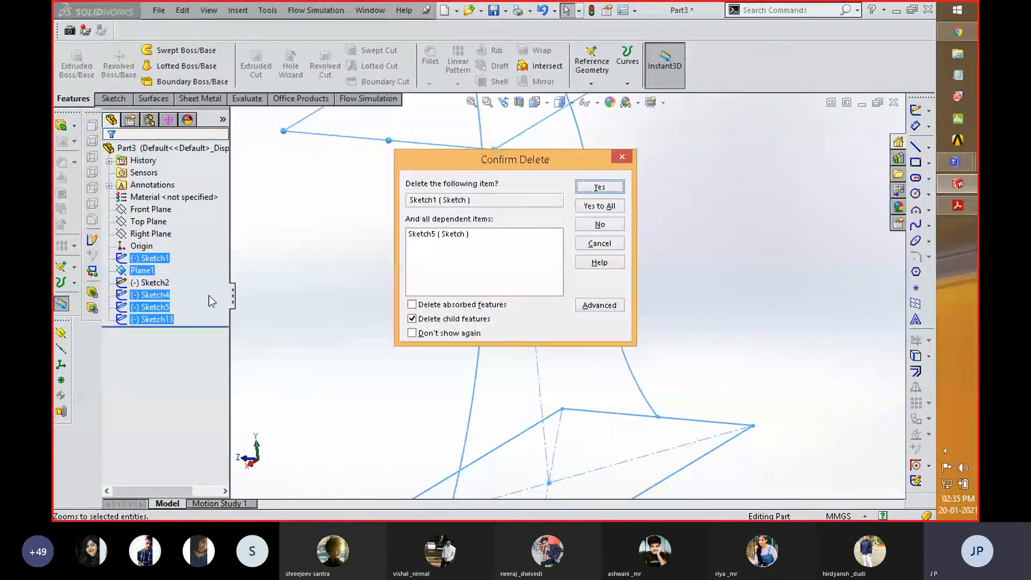
click(603, 207)
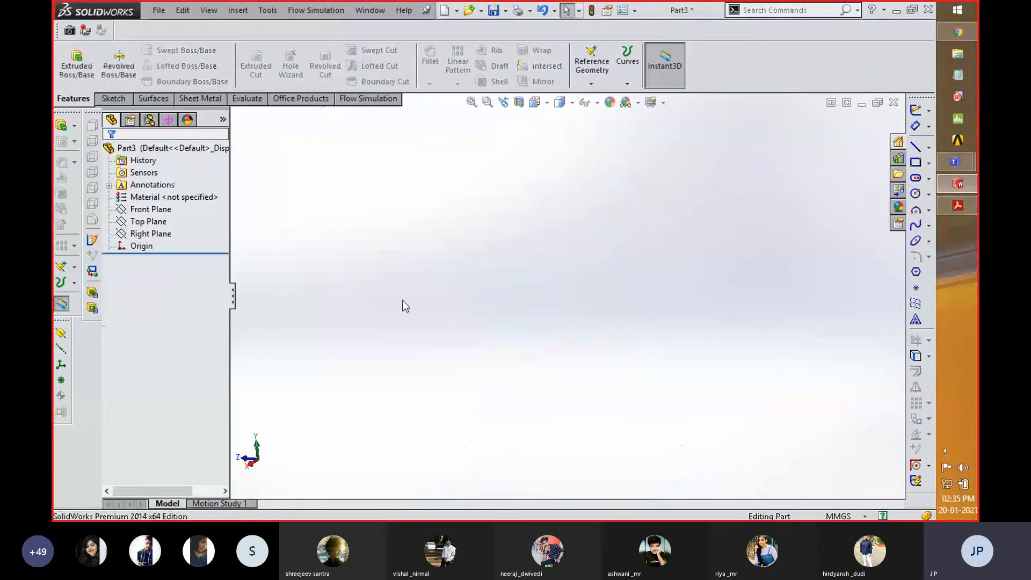
- On the Top Plane, sketch a center rectangle about 92 by 53 mm centered on the origin
click(153, 222)
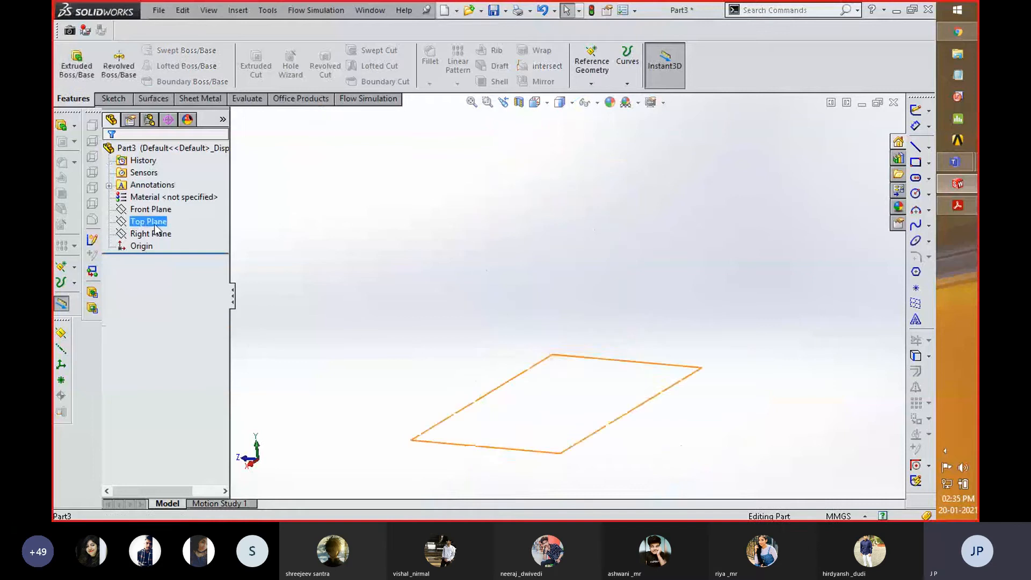
click(167, 207)
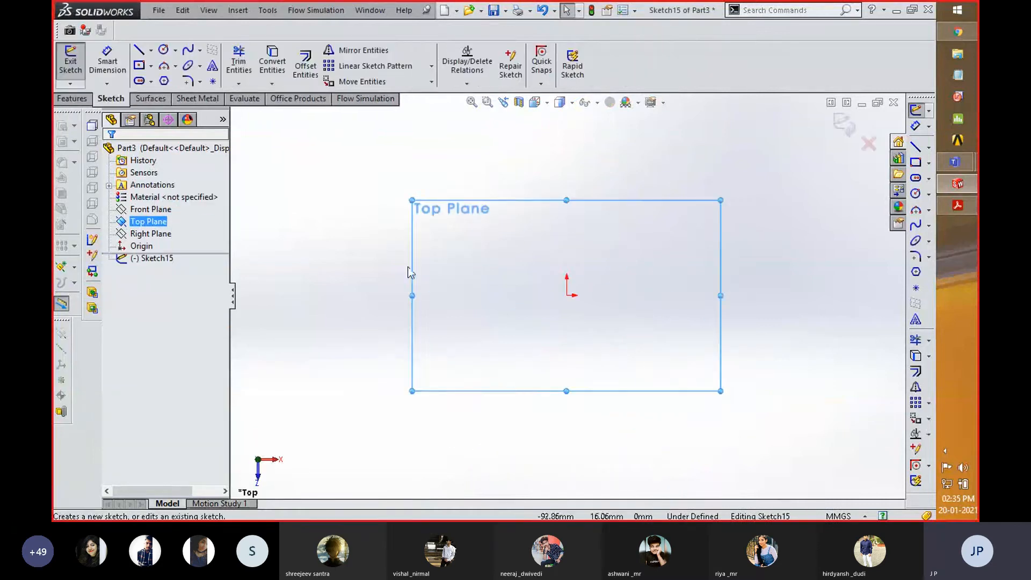
click(138, 66)
click(566, 295)
click(646, 340)
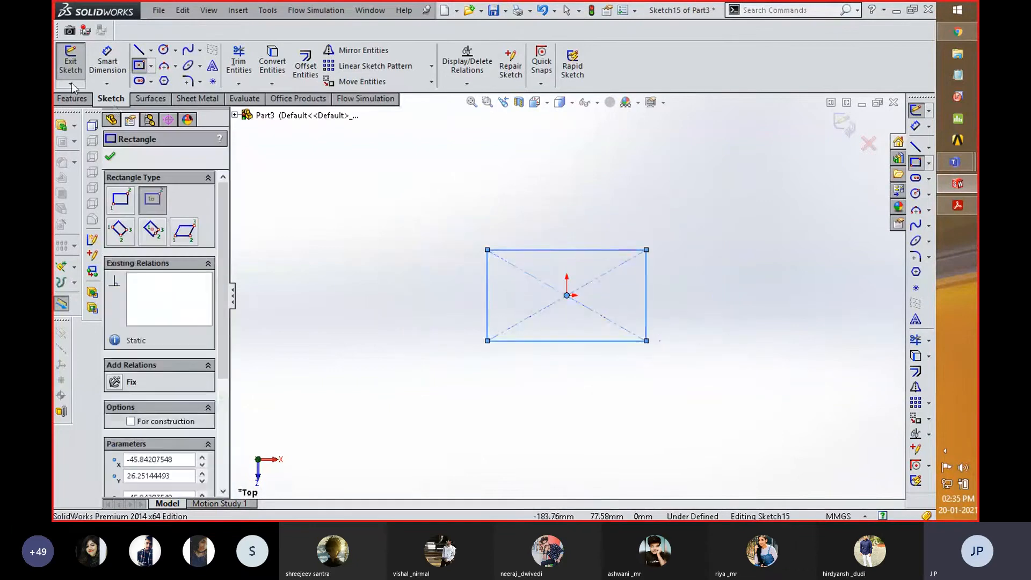
- Extrude the rectangle 40 mm upward as a Blind boss
click(72, 99)
click(76, 64)
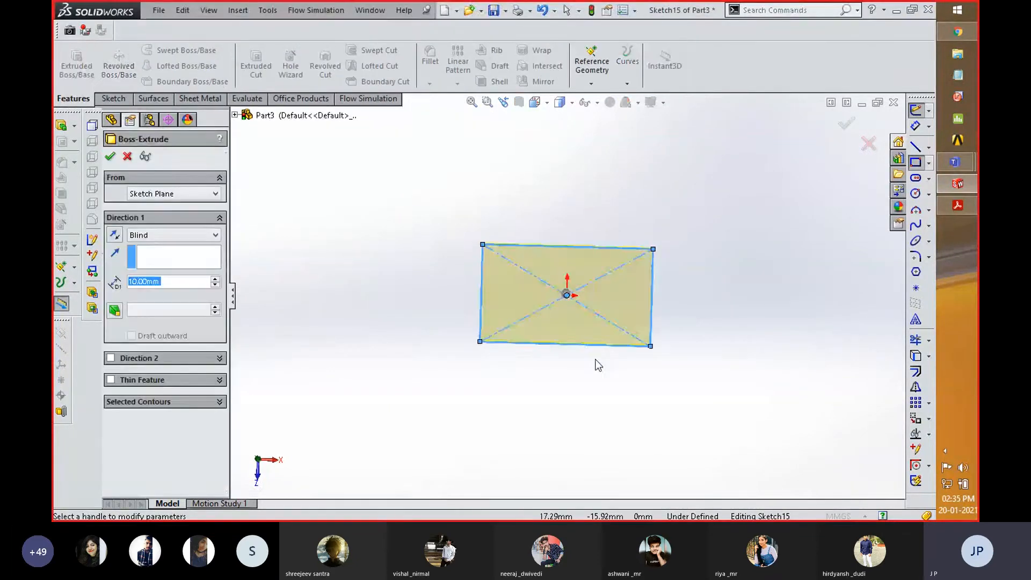
click(215, 279)
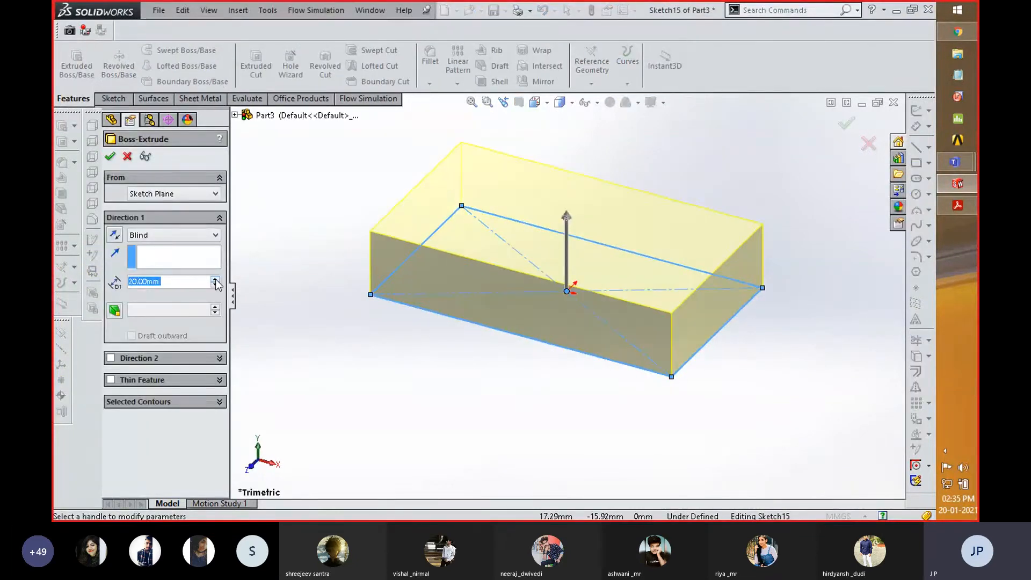
click(215, 279)
click(215, 278)
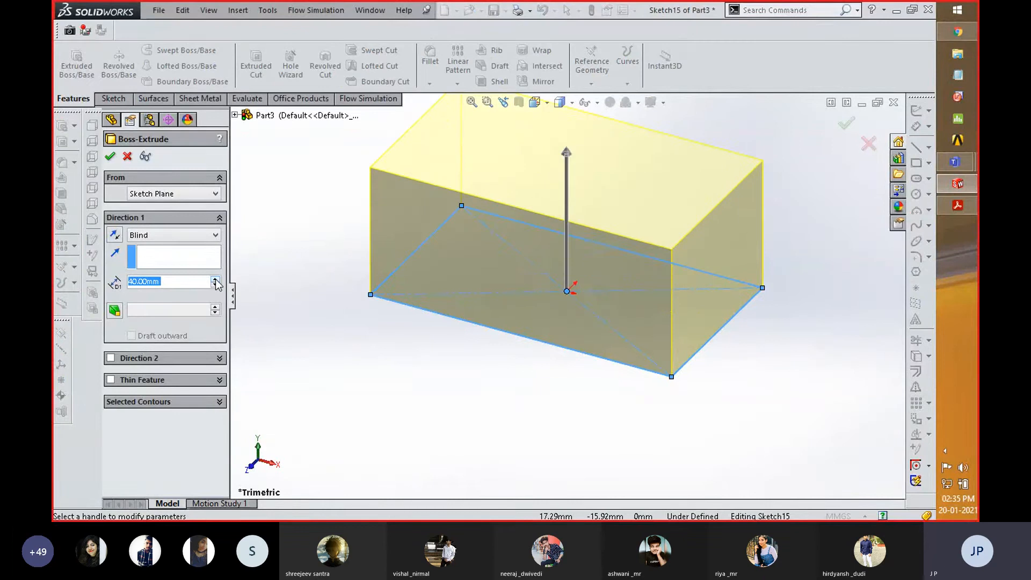
click(113, 157)
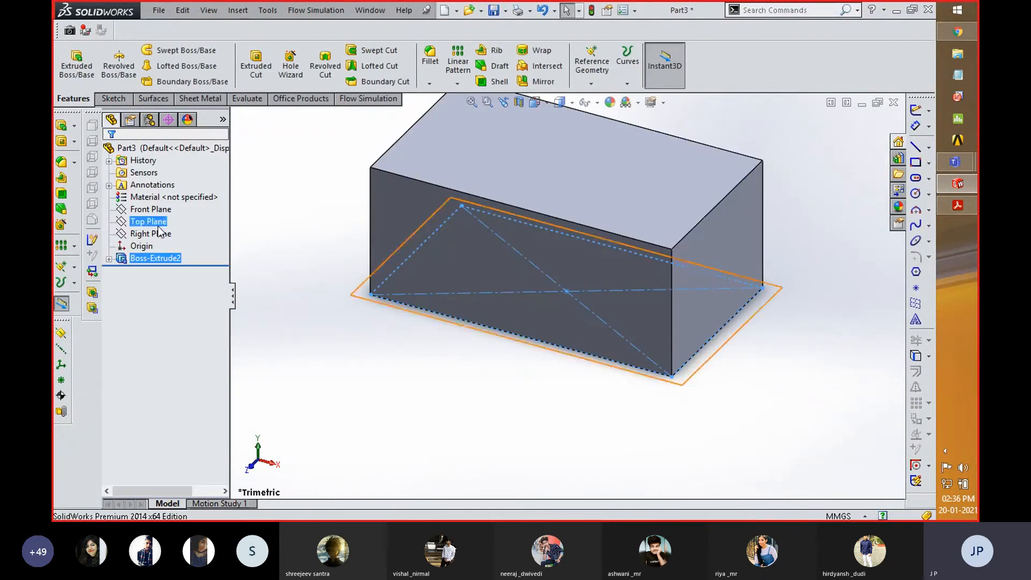
- In a new Front Plane sketch viewed normal to the plane, draw a vertical centerline about 50 mm long upward from the origin
click(150, 209)
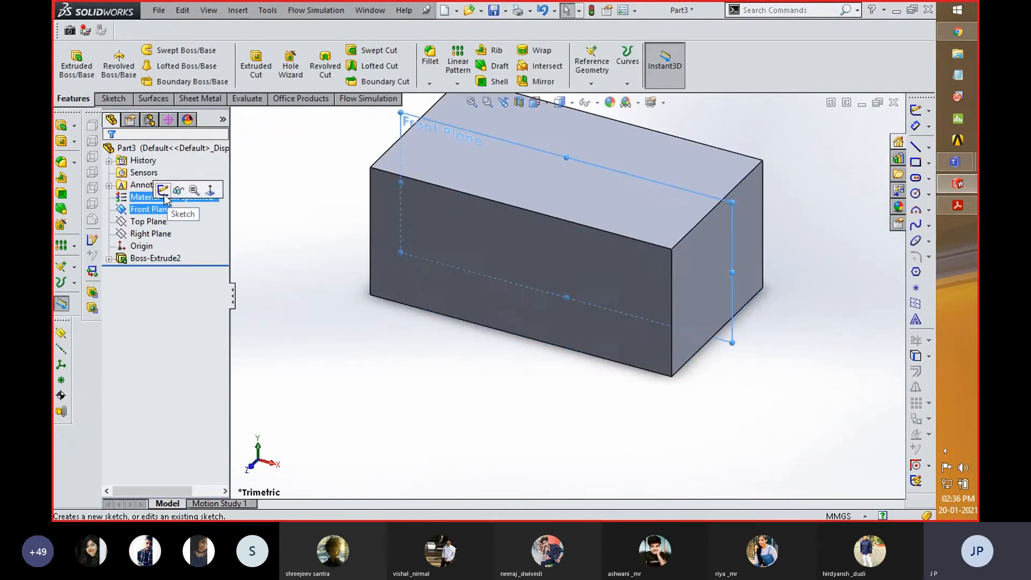
click(166, 192)
key(space)
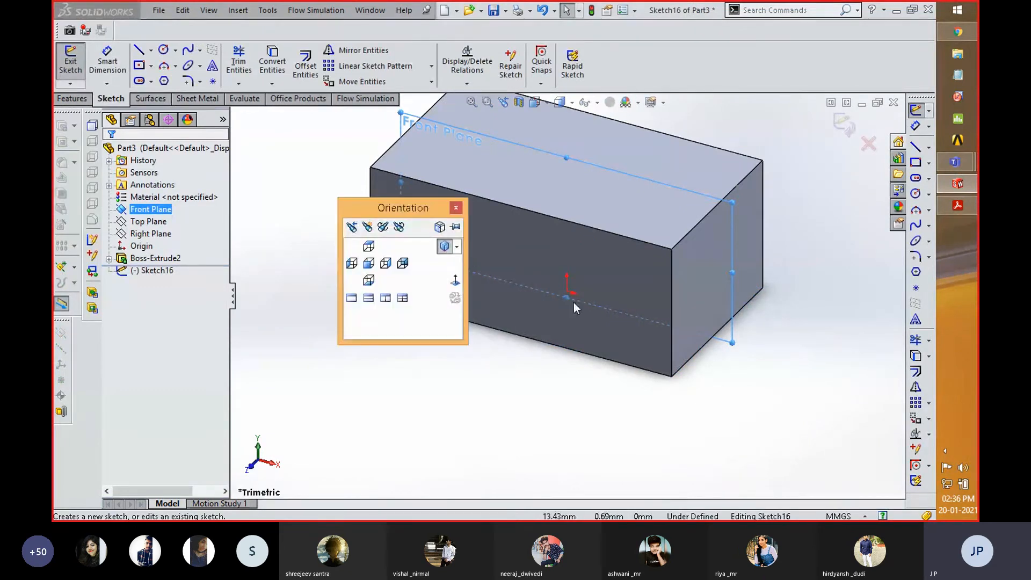
click(455, 282)
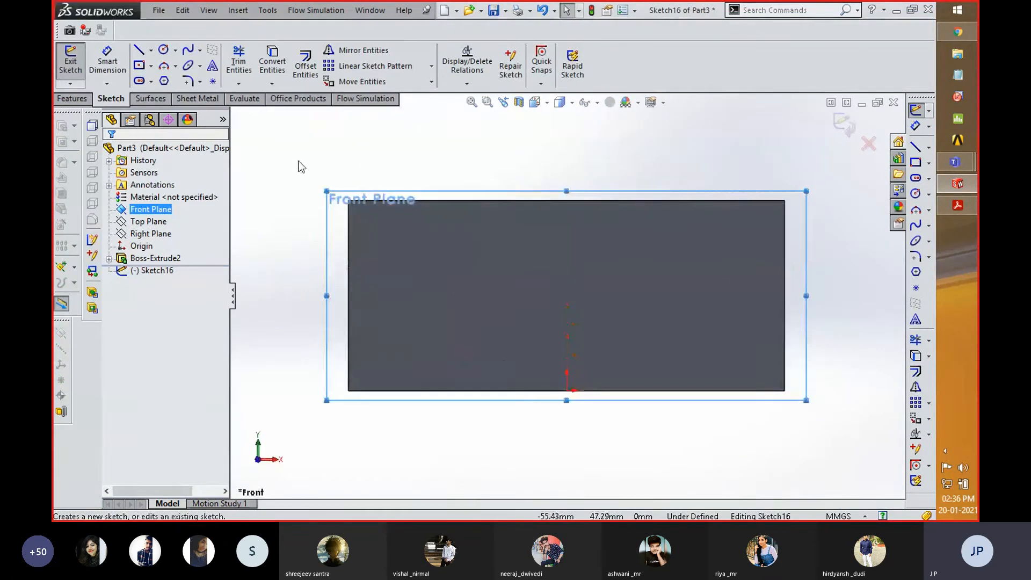
click(151, 49)
click(172, 79)
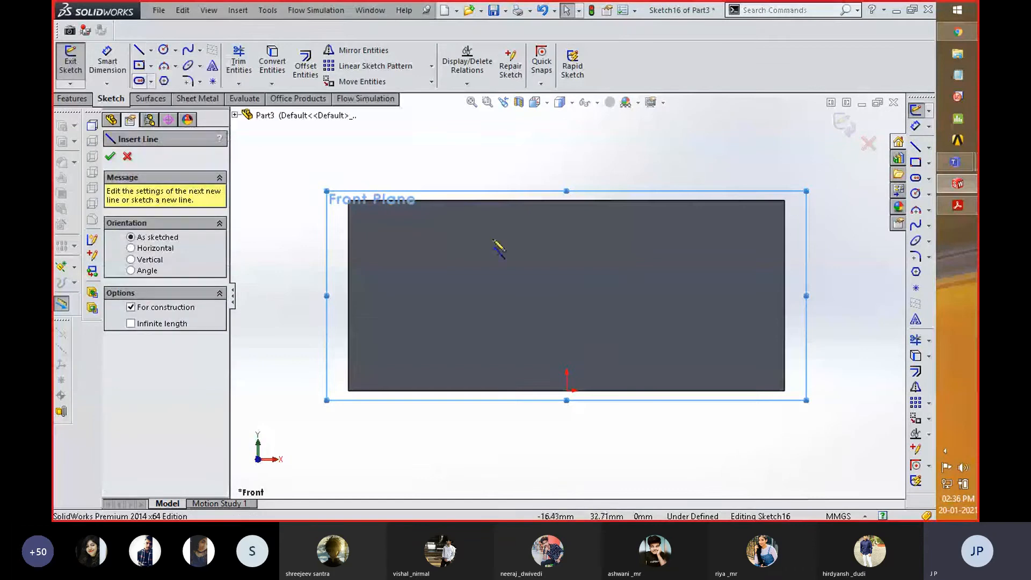
click(567, 391)
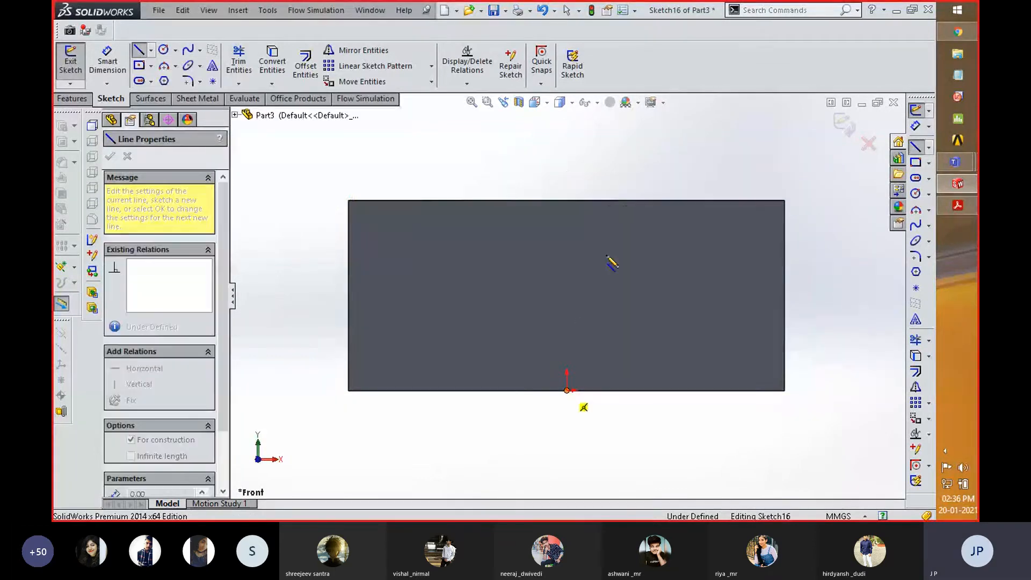
click(567, 151)
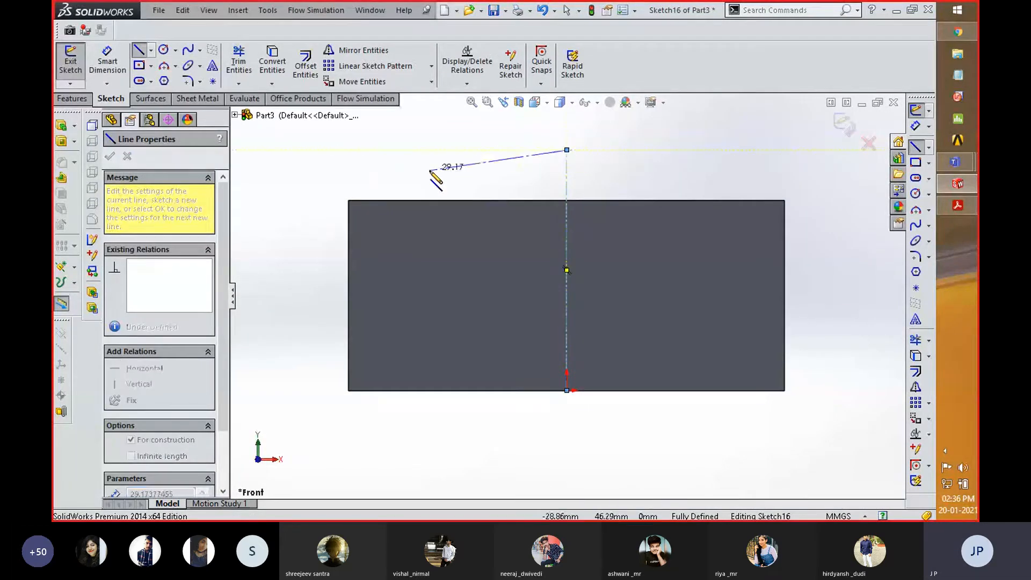
right_click(403, 175)
click(432, 130)
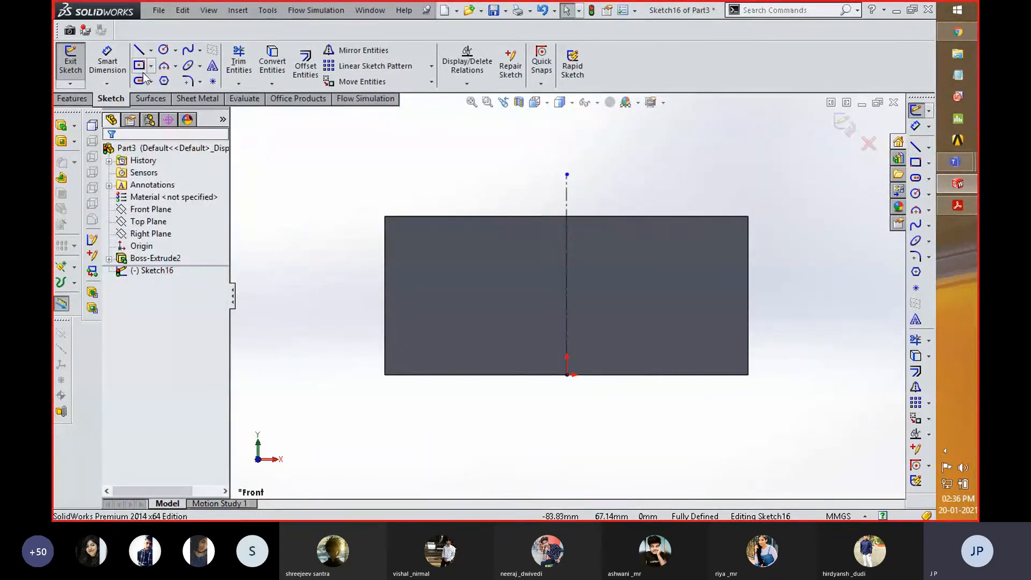
- Sketch a circle of about 4.3 mm radius, centered about 9.6 mm to the right of the centerline and 32.5 mm above the origin, and exit the sketch
click(163, 49)
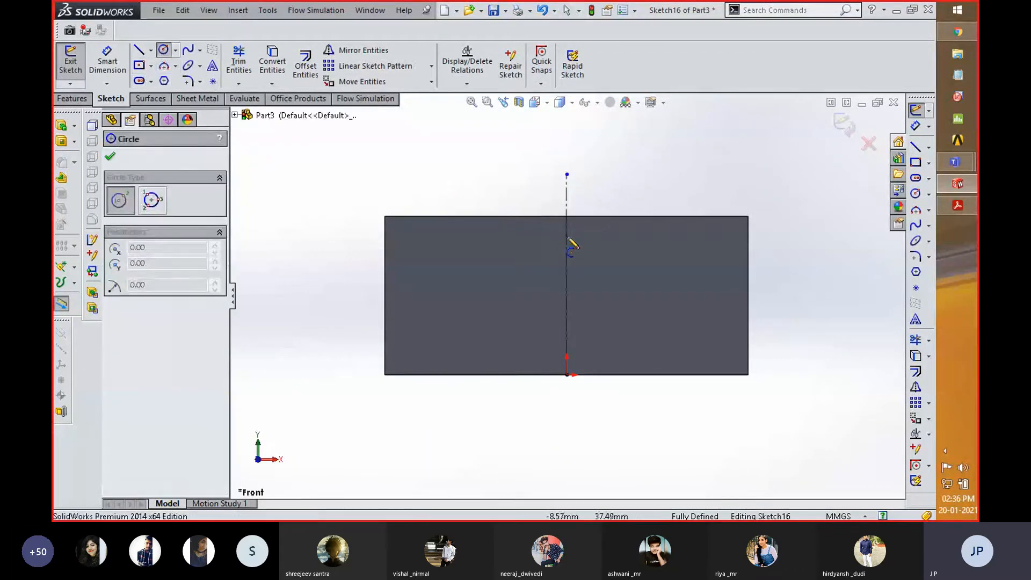
click(605, 246)
click(619, 257)
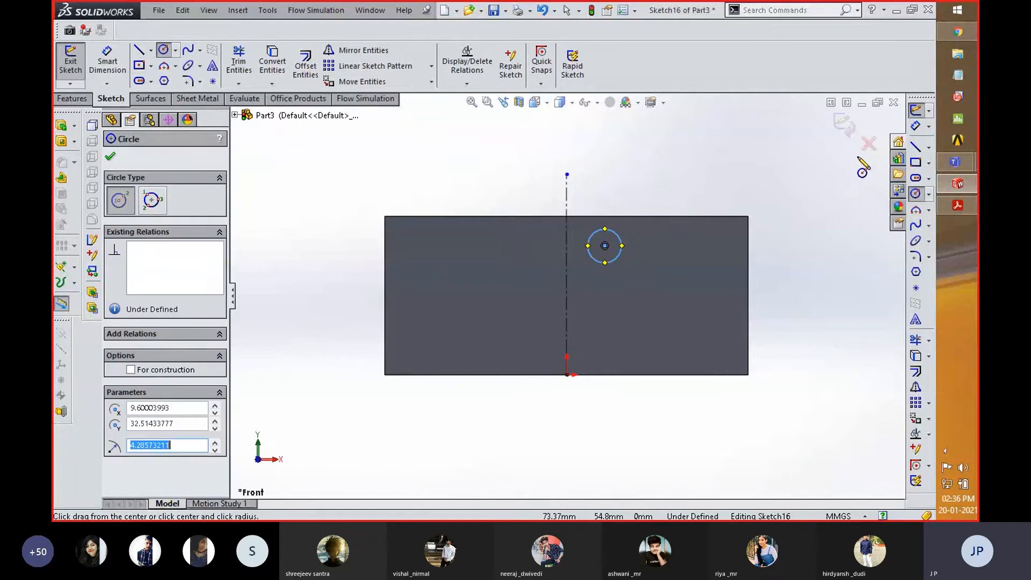
click(845, 125)
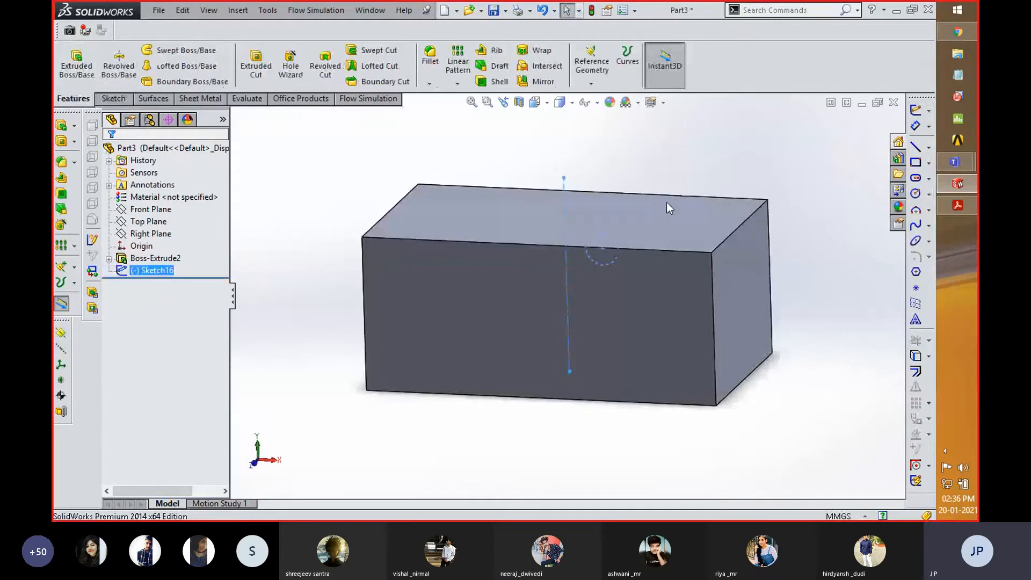
click(326, 69)
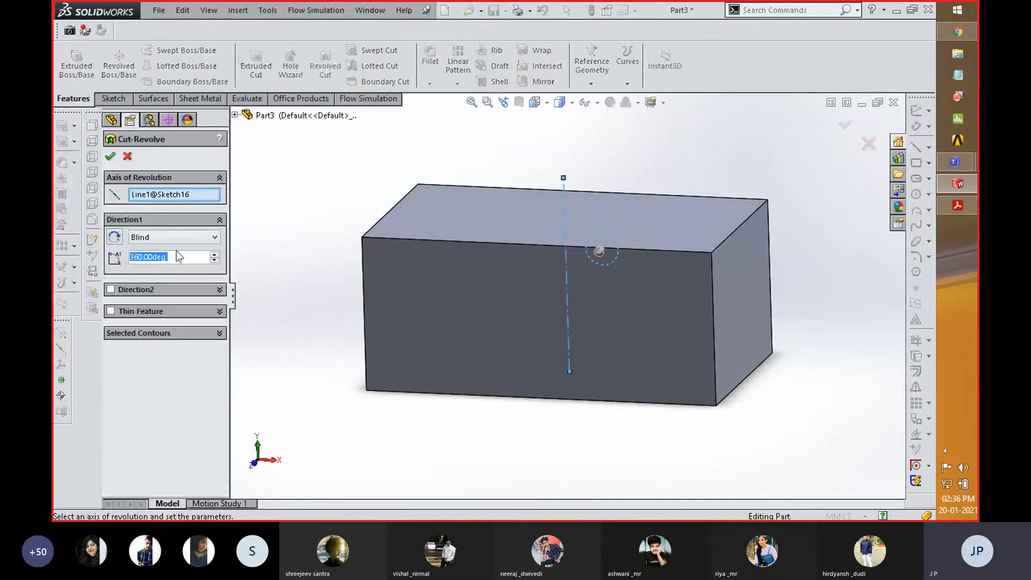
click(565, 189)
click(565, 189)
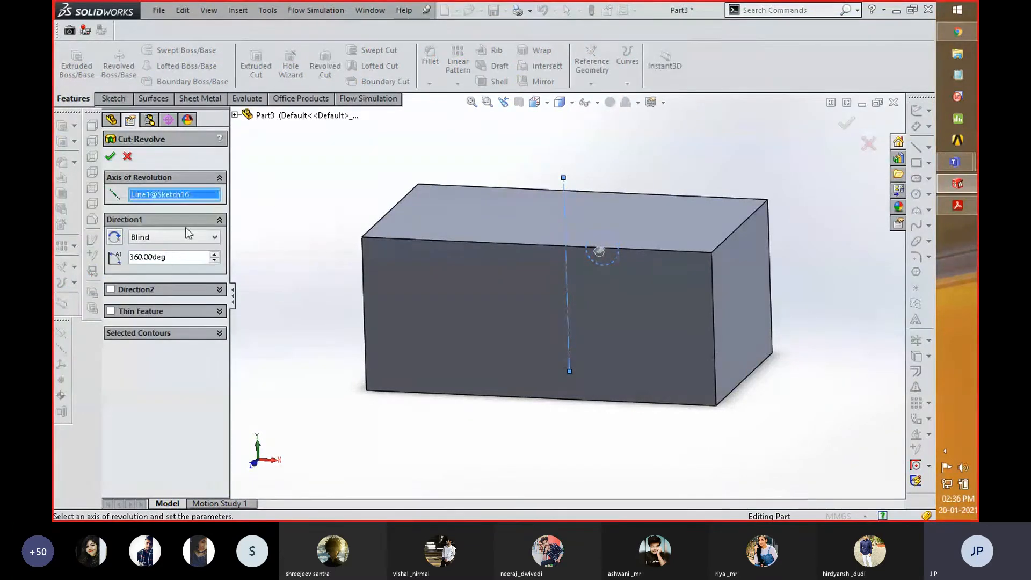
click(179, 240)
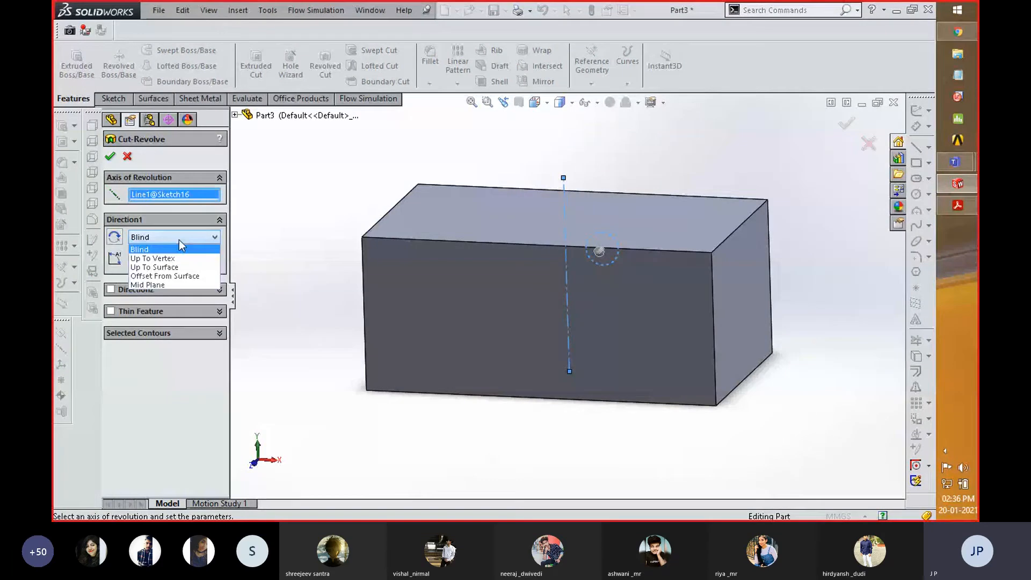
click(314, 224)
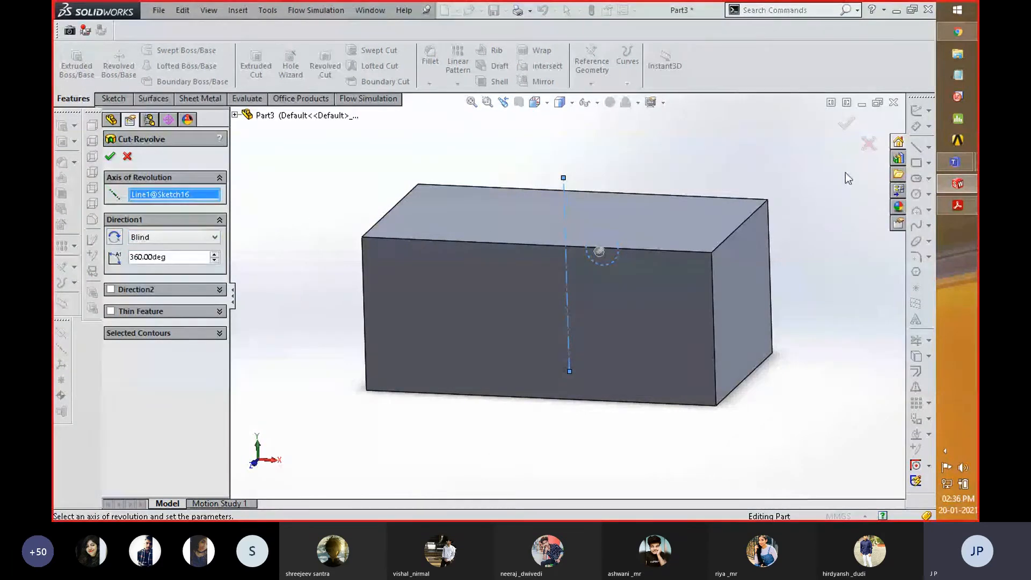
click(128, 157)
- Edit the Front Plane sketch containing the centerline and circle, view it normal to the plane, and delete the circle
mouse_move(424, 345)
middle_down()
mouse_move(451, 276)
mouse_move(426, 295)
middle_up()
right_click(141, 275)
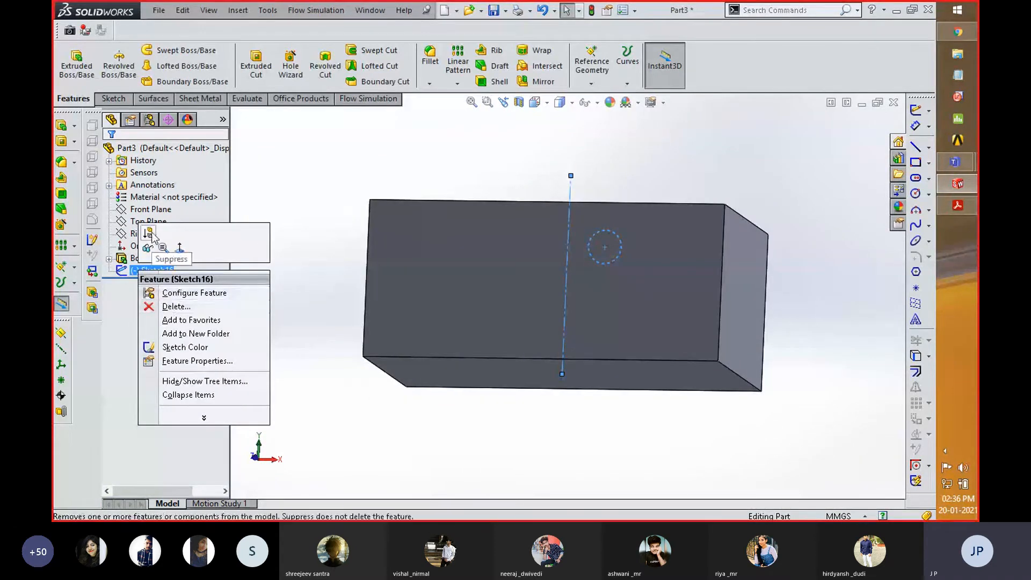
click(319, 200)
right_click(166, 272)
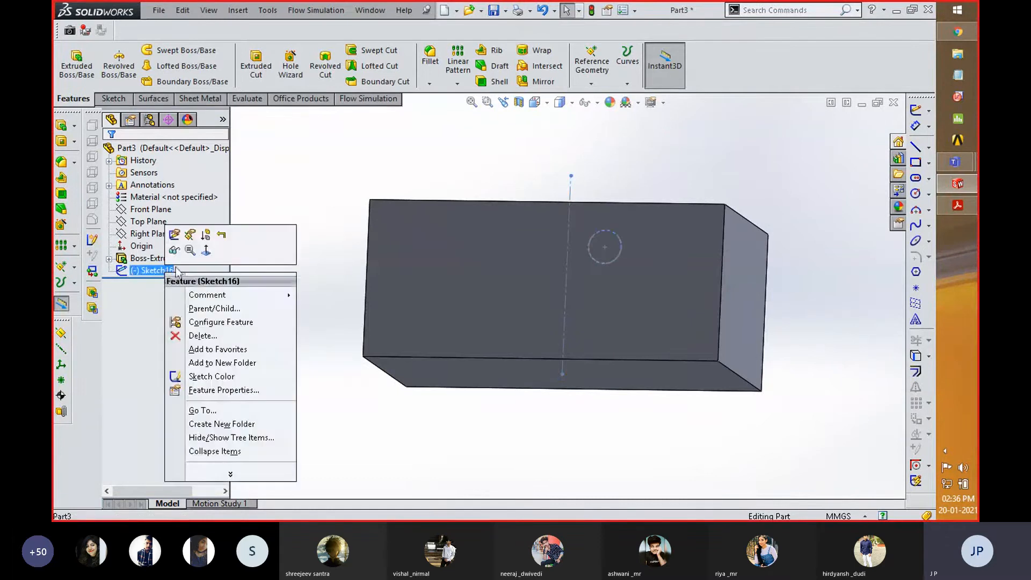
click(178, 238)
key(space)
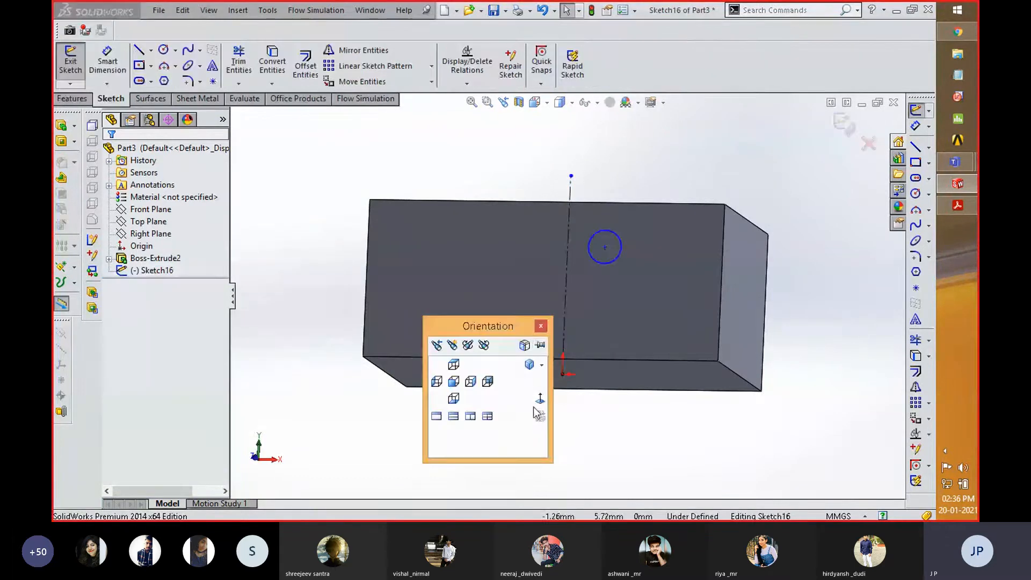
click(540, 401)
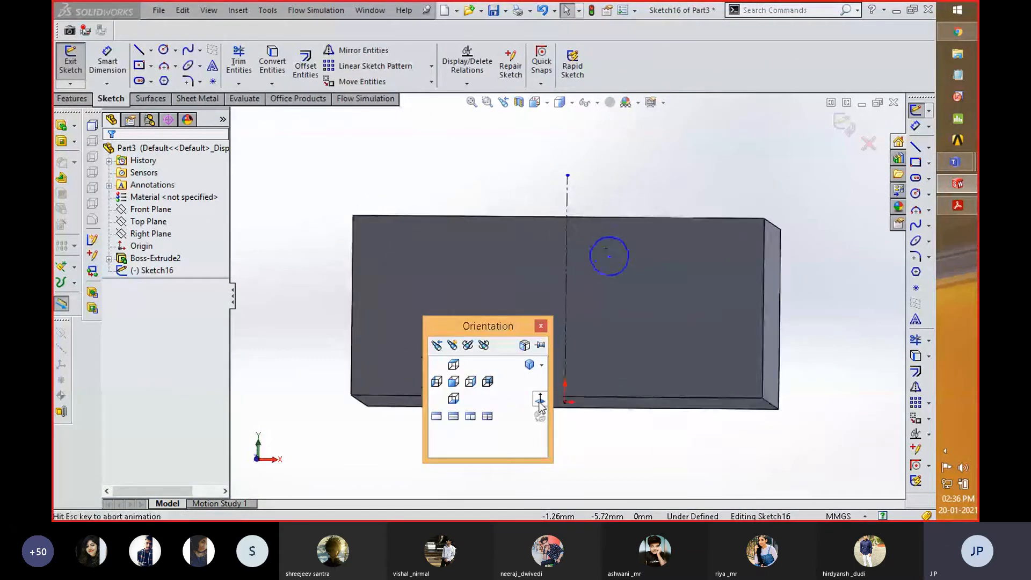
click(626, 247)
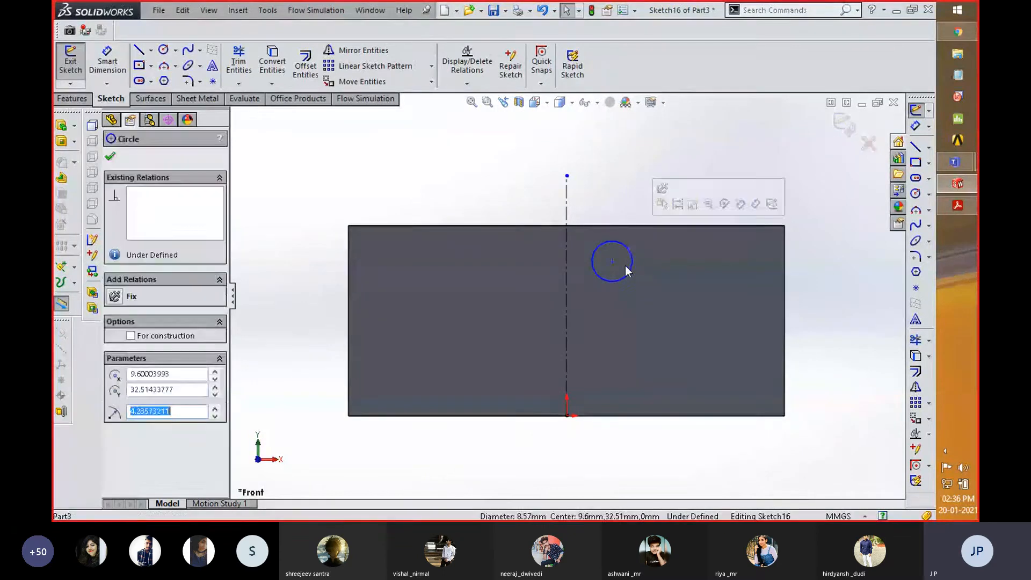
key(Delete)
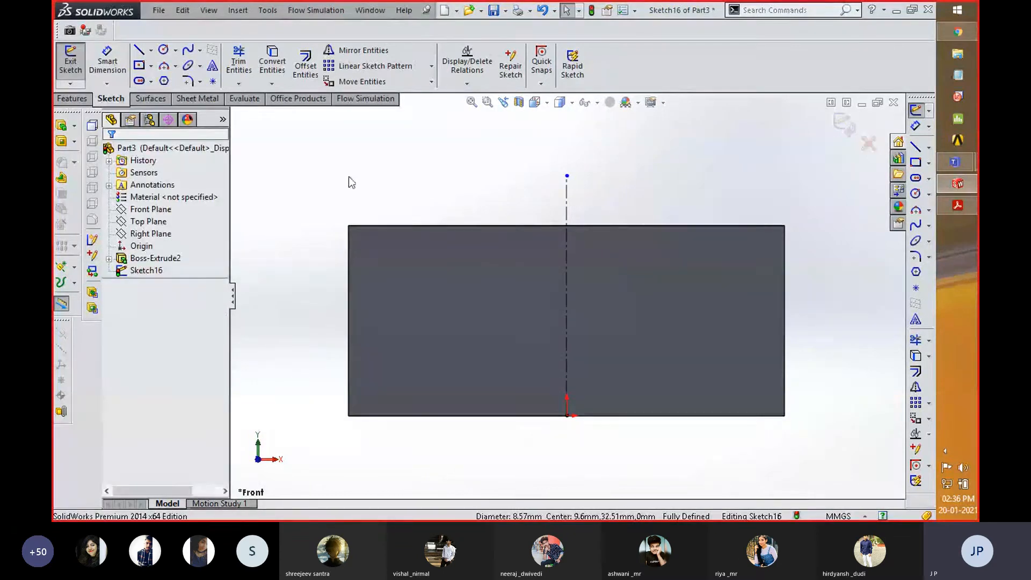
- Draw a closed rectangular profile about 14.7 by 7.4 mm with one side on the centerline, near the block's upper edge, and exit the sketch
click(139, 52)
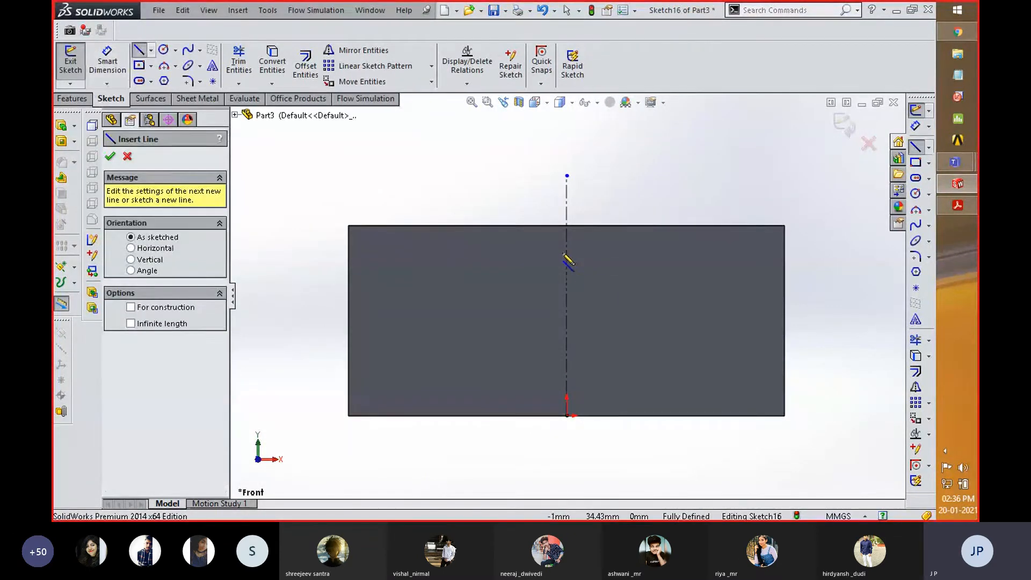
click(567, 252)
click(637, 252)
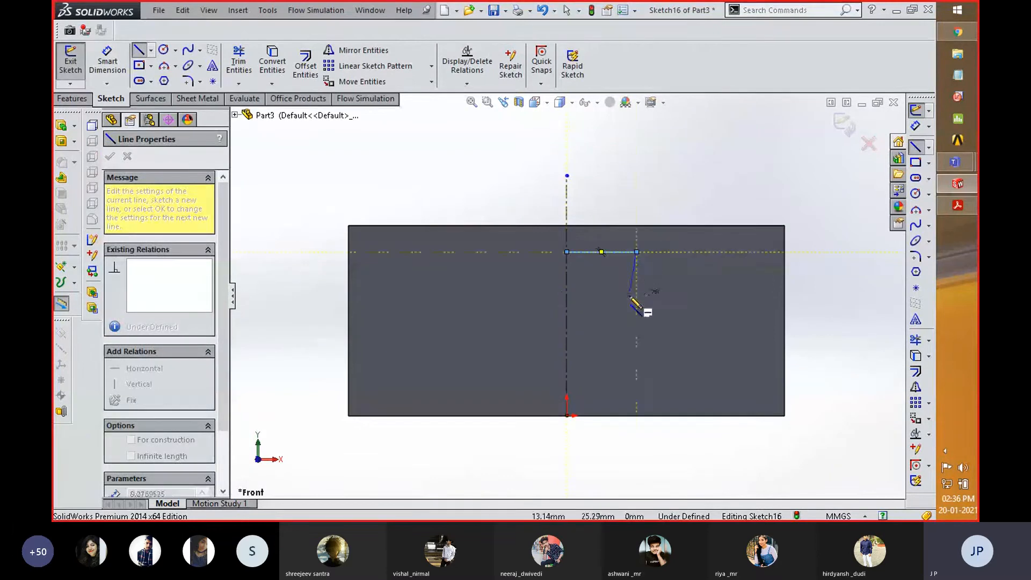
click(636, 287)
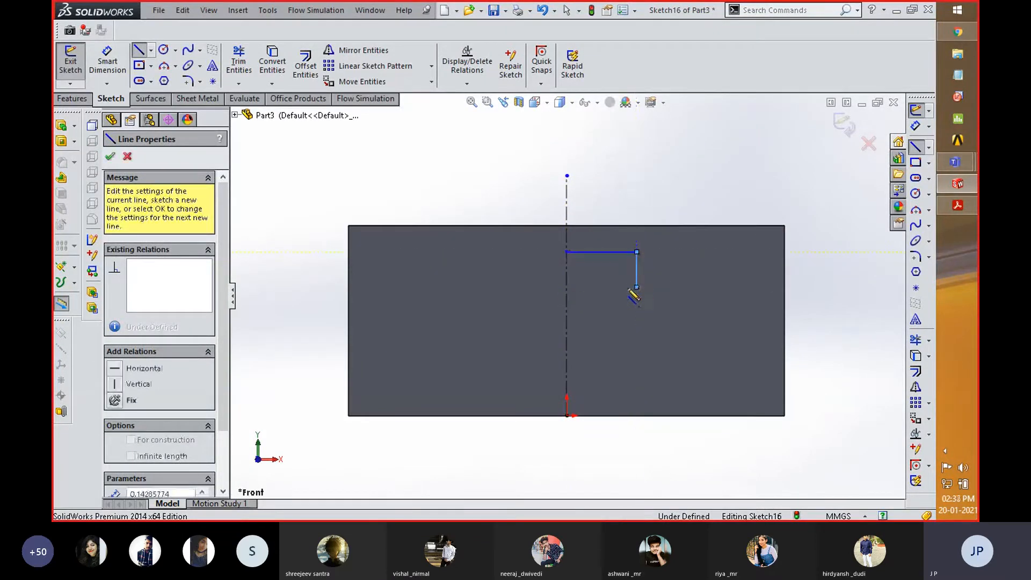
click(567, 287)
click(567, 252)
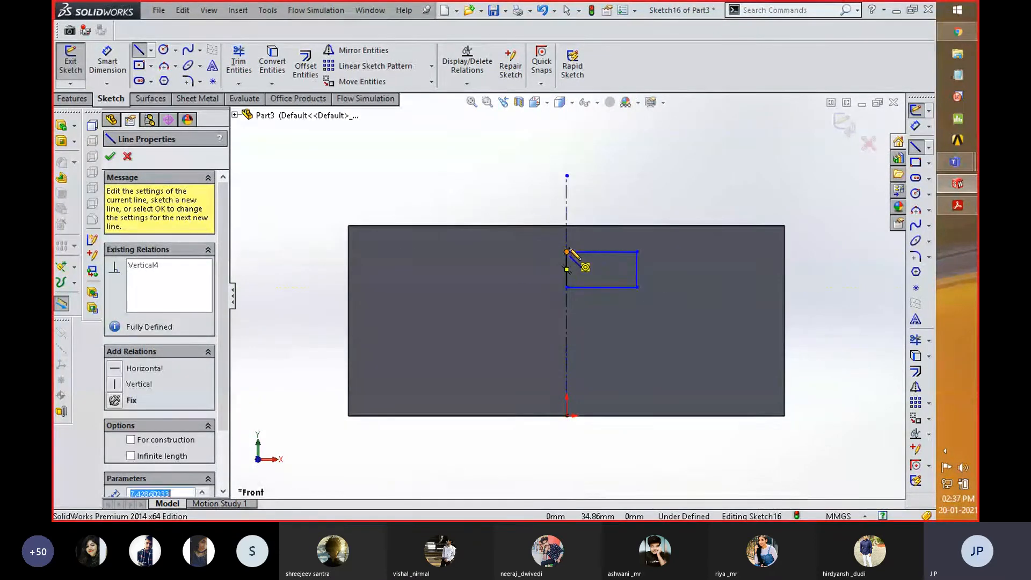
click(844, 124)
- Make a Blind 360-degree revolved cut of the rectangular profile about the vertical centerline
click(152, 270)
click(325, 65)
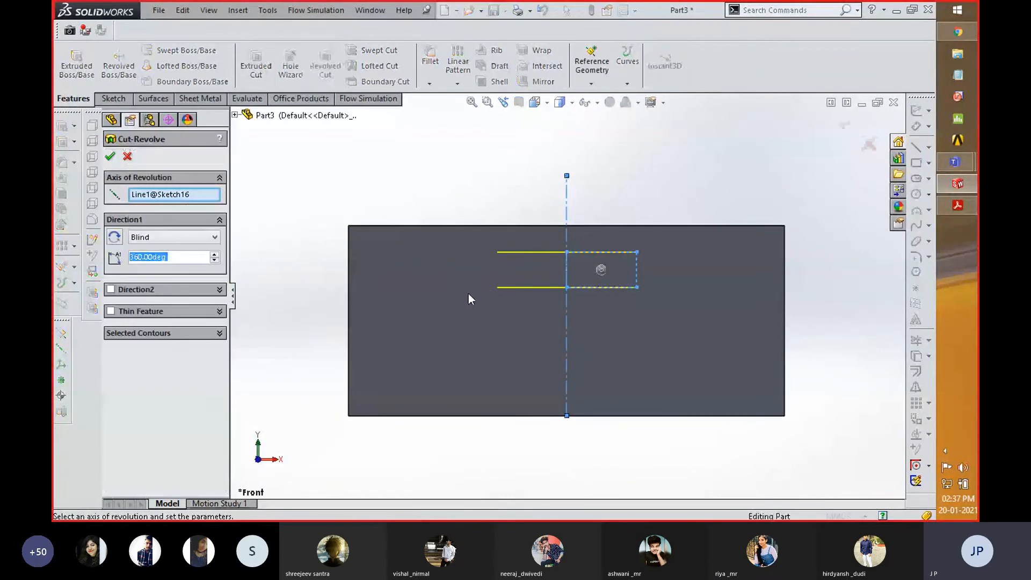
middle_drag(401, 243, 399, 252)
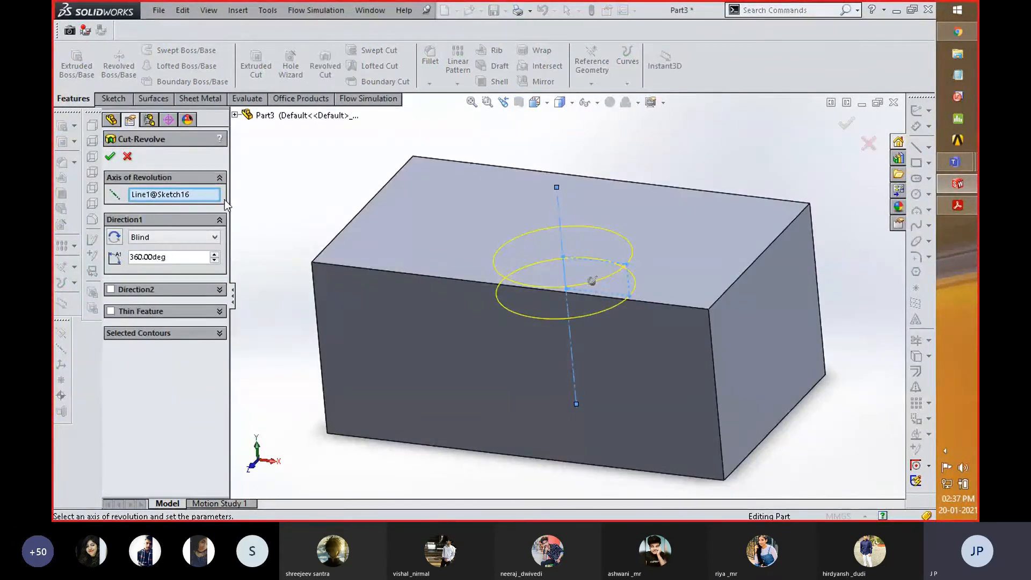
key(Return)
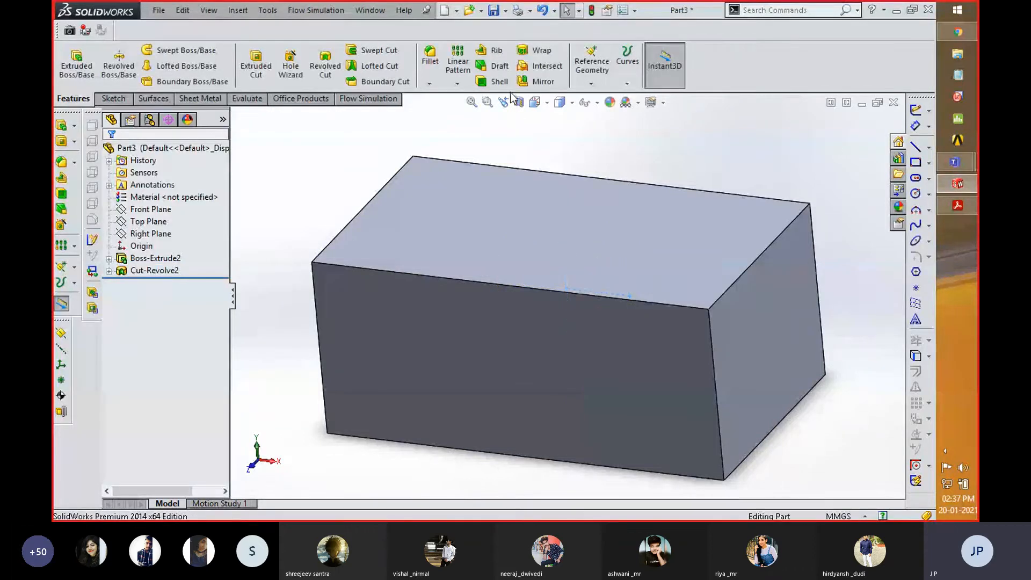
- Examine the block's interior in a section view on the Right Plane, and discard the section
click(145, 222)
click(151, 231)
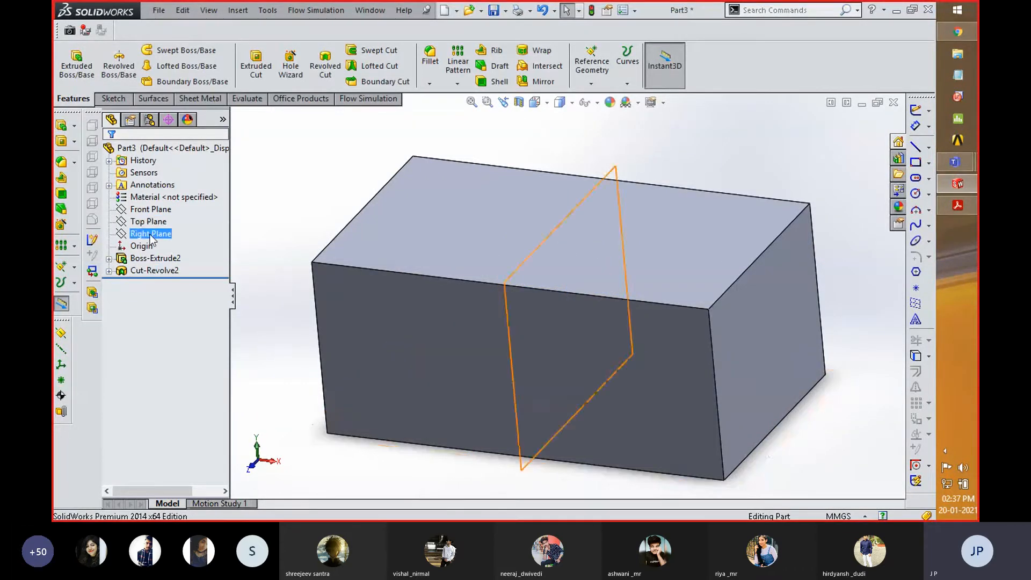
click(521, 106)
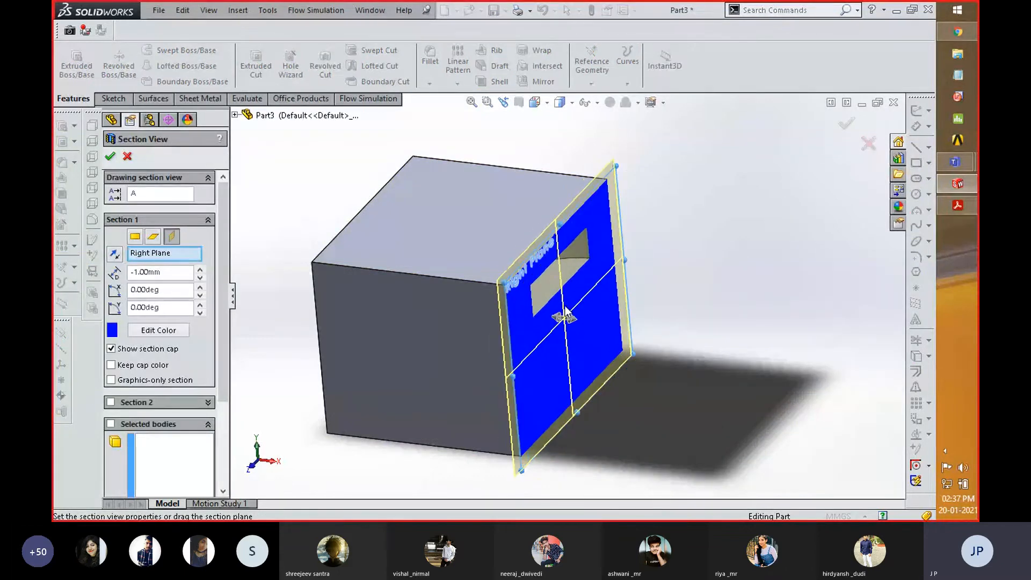
mouse_move(564, 317)
mouse_down()
mouse_move(538, 316)
mouse_move(562, 319)
mouse_up()
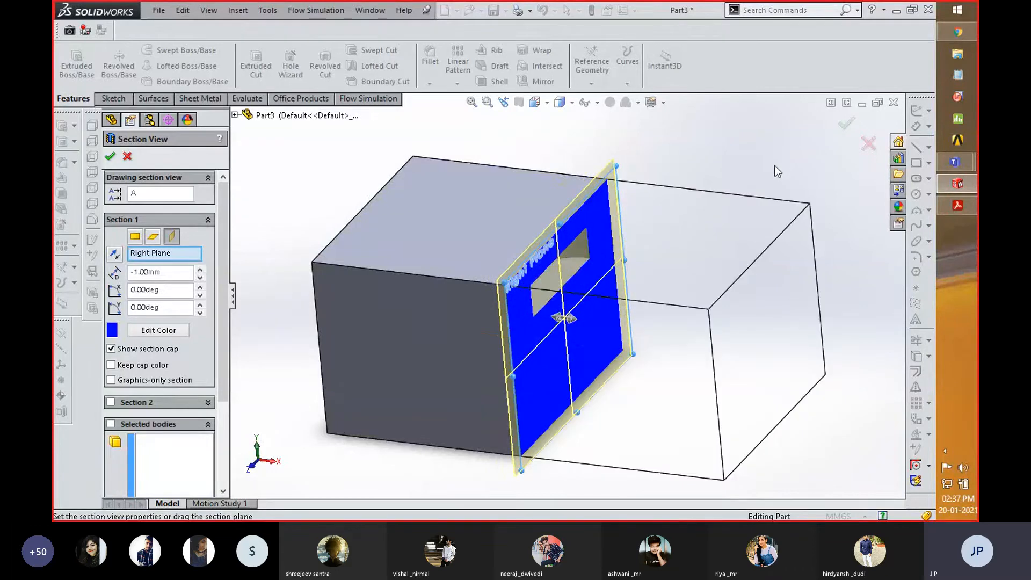
click(869, 144)
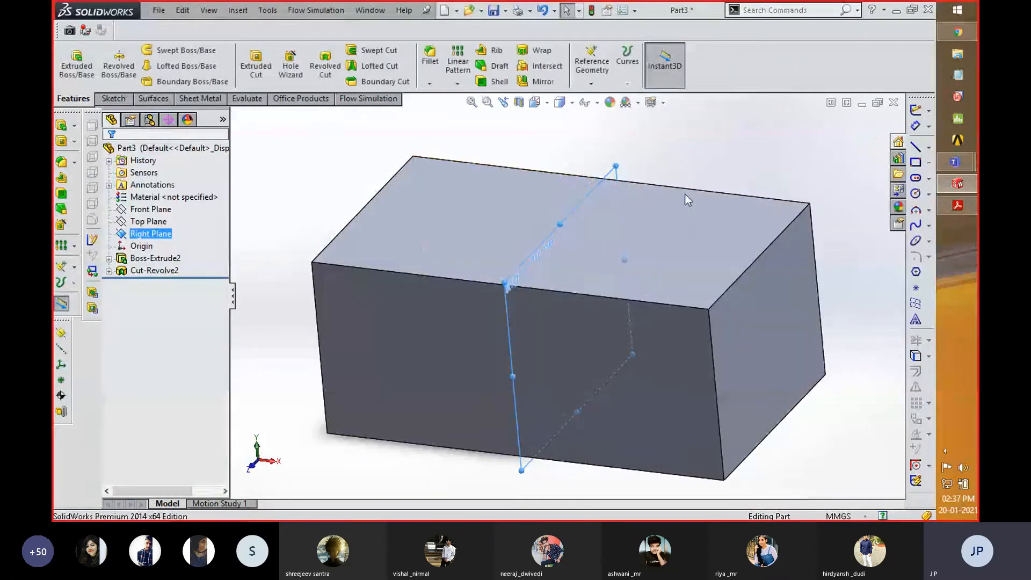
- Inspect the revolved cut with the Hidden Lines Visible display style, and return the model to a shaded display
click(573, 103)
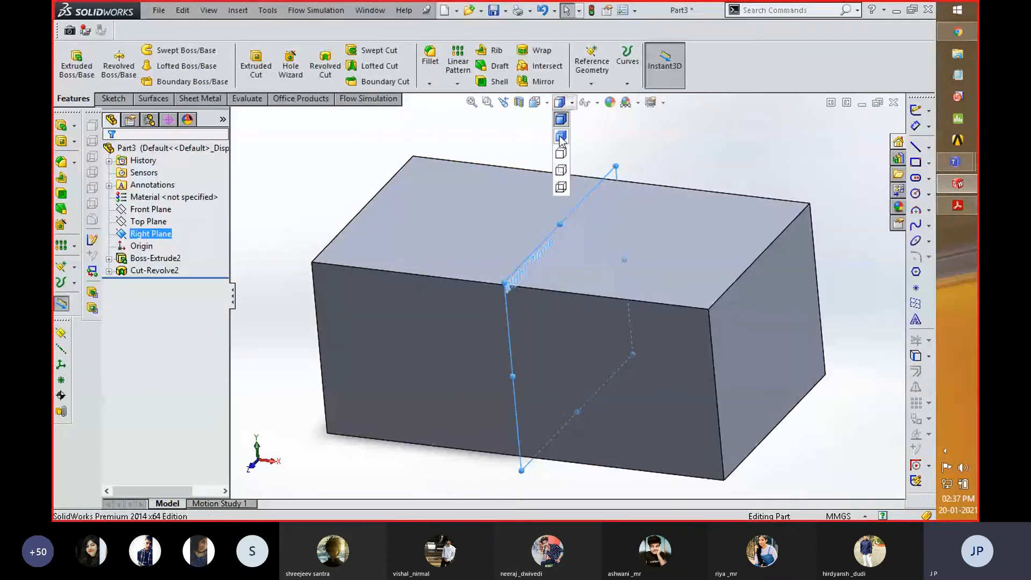
click(558, 178)
click(277, 298)
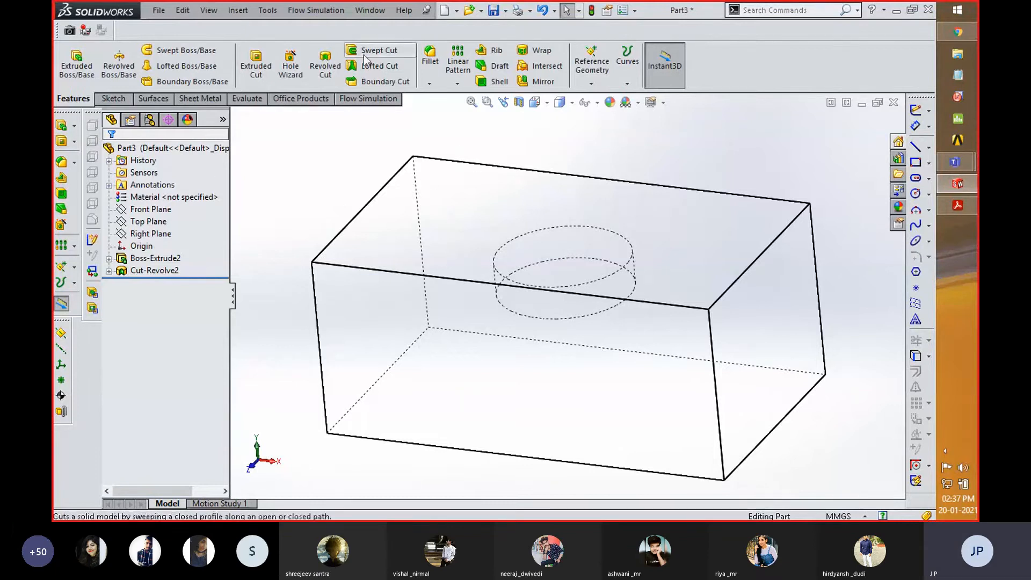
click(146, 272)
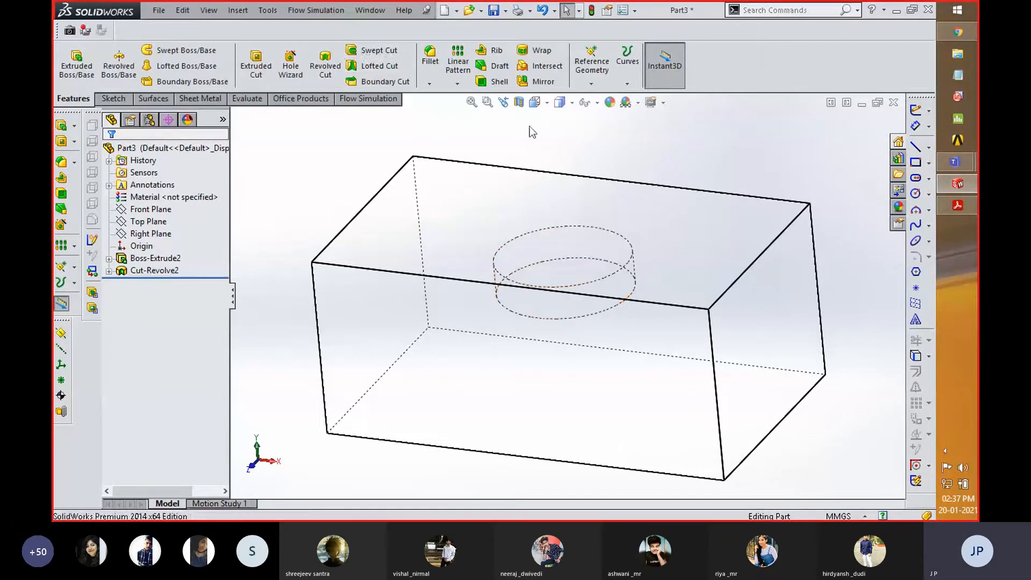
click(562, 102)
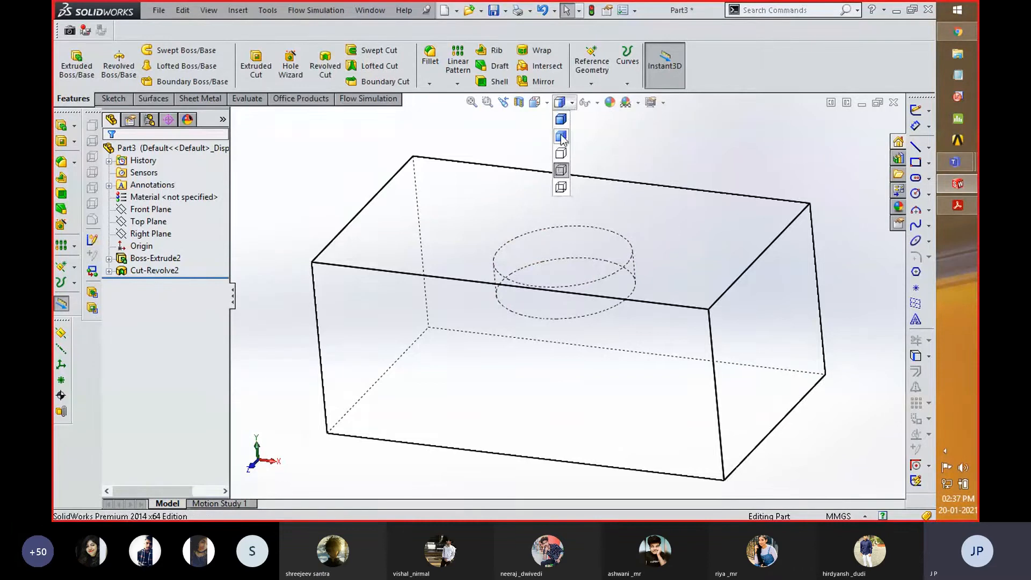
click(561, 137)
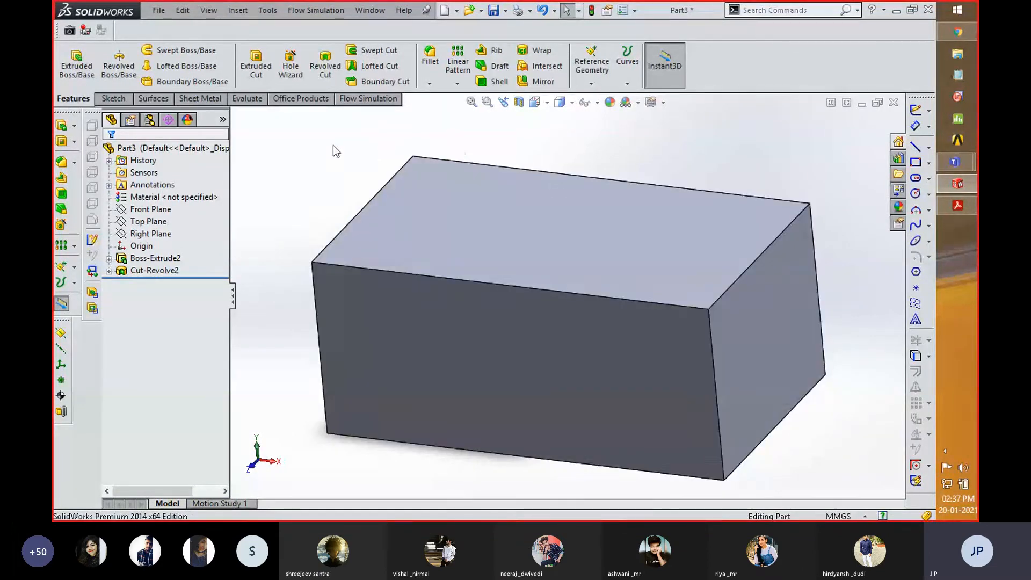
- Start a reference plane offset from the Top Plane with the direction flipped below the block and a distance of 190 mm
click(138, 234)
click(138, 222)
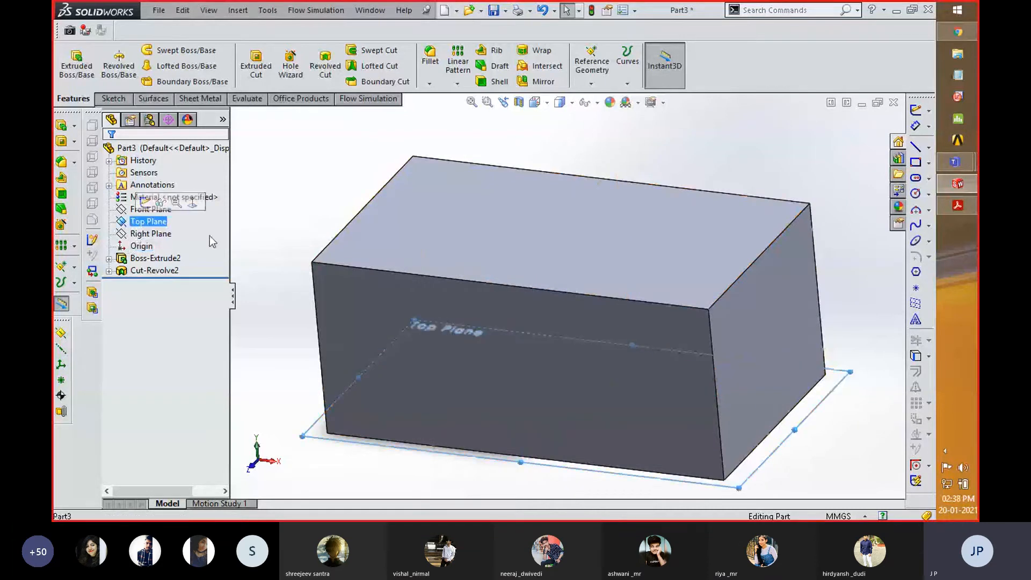
click(591, 83)
click(606, 96)
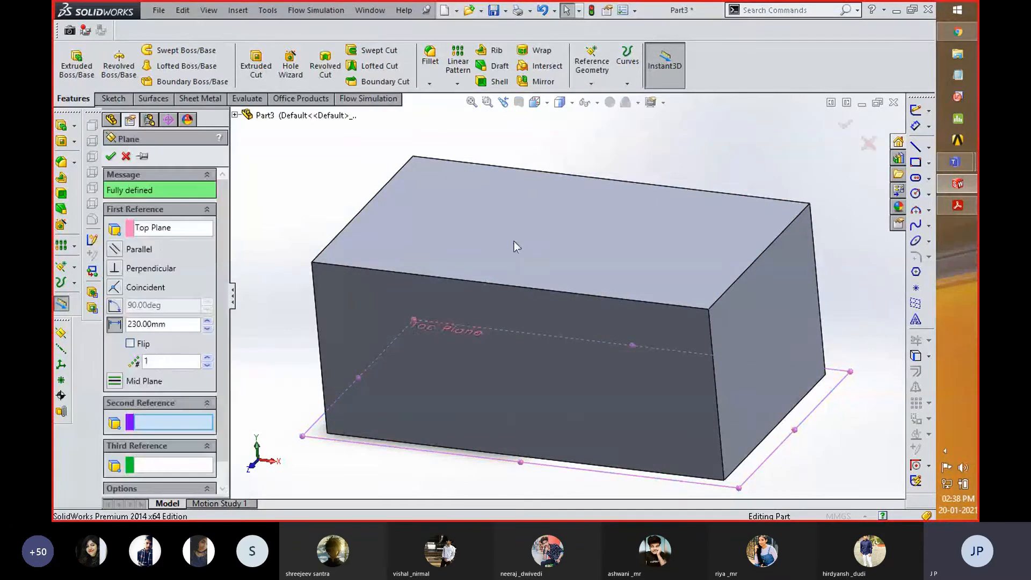
click(208, 322)
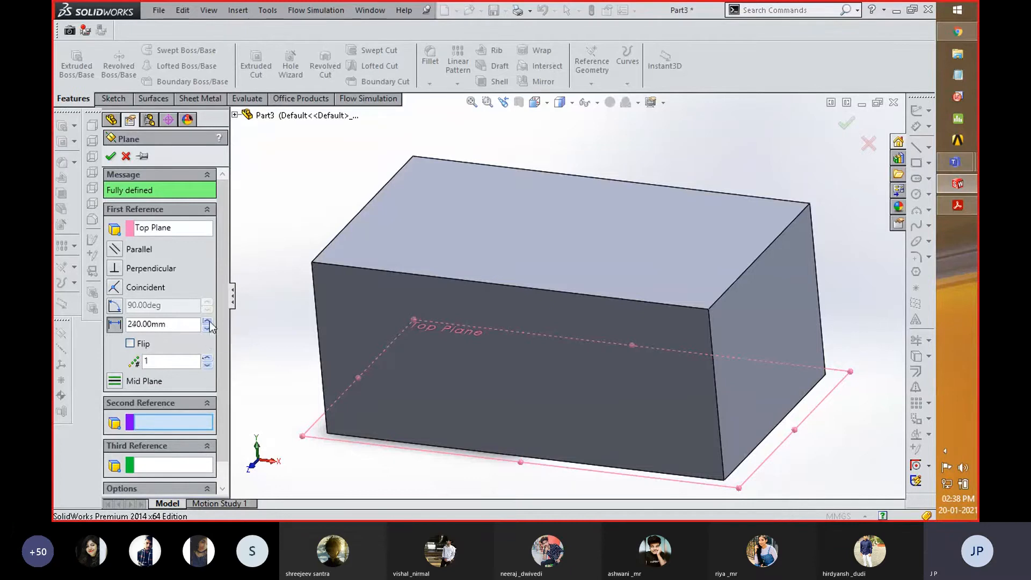
click(159, 342)
click(206, 328)
scroll(441, 239, up, 5)
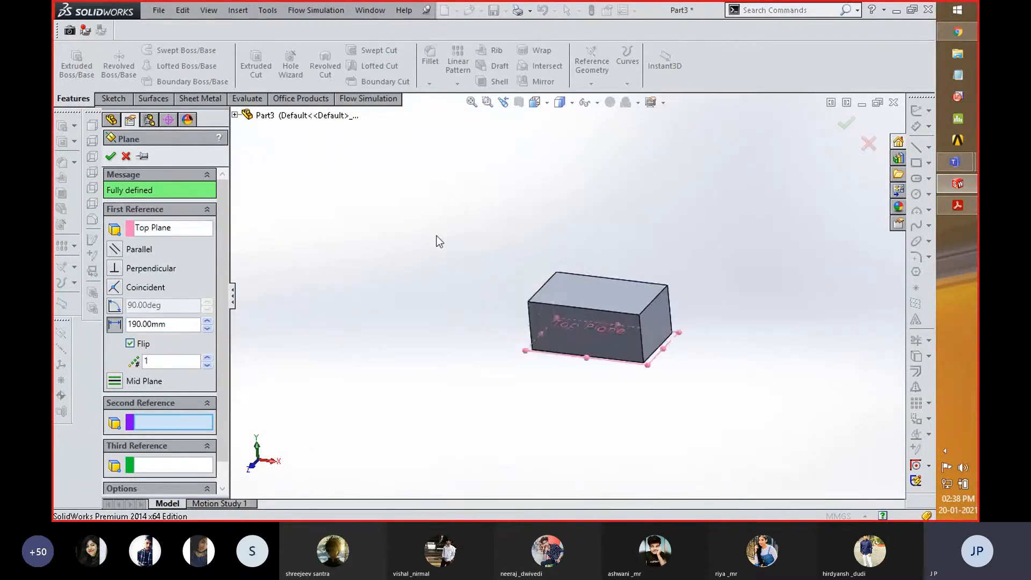
scroll(438, 241, up, 3)
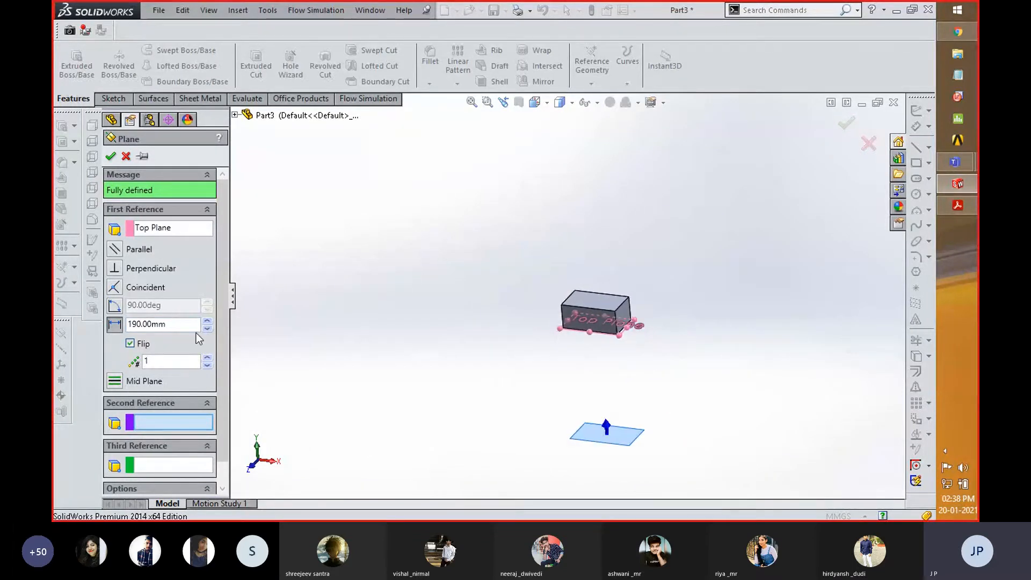
- Turn off the plane's flipped direction, set its offset from the Top Plane to 20 mm, and create it
click(131, 344)
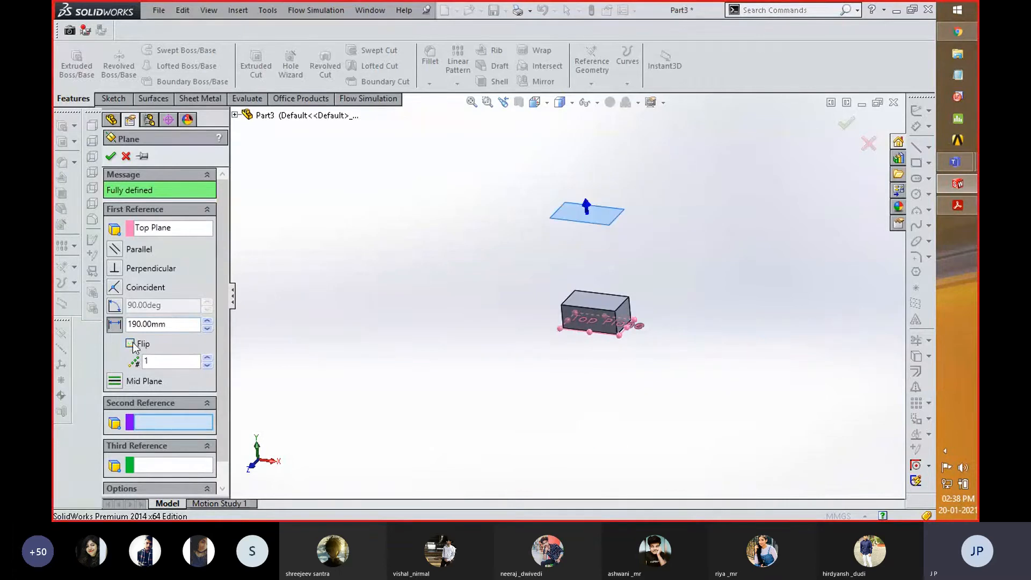
click(207, 329)
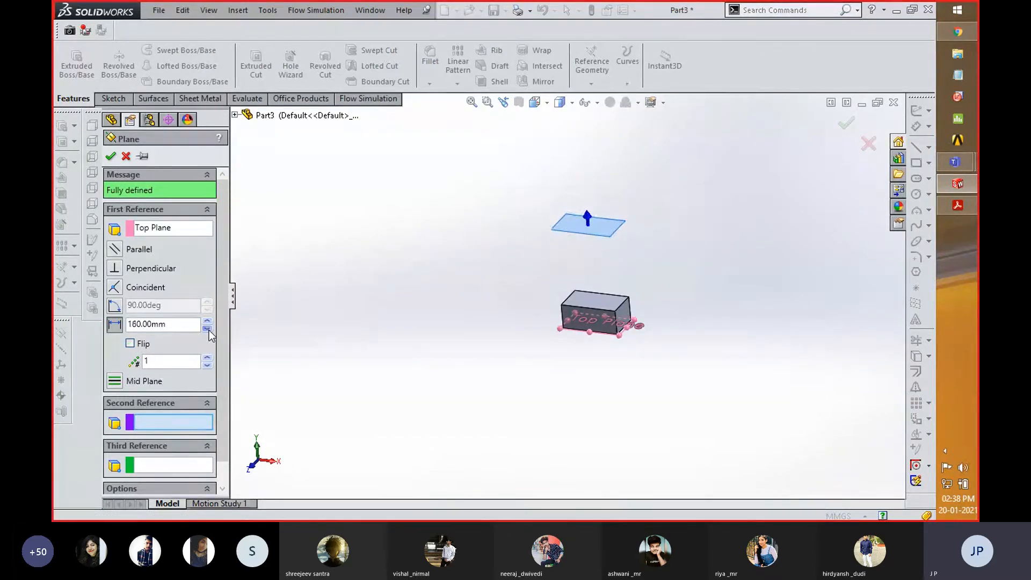
click(207, 329)
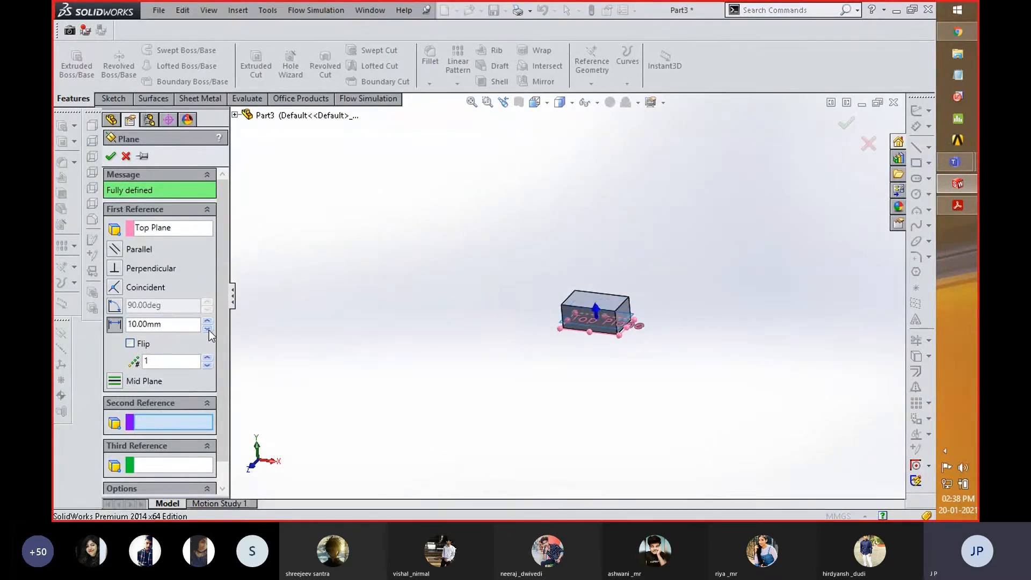
scroll(605, 307, down, 5)
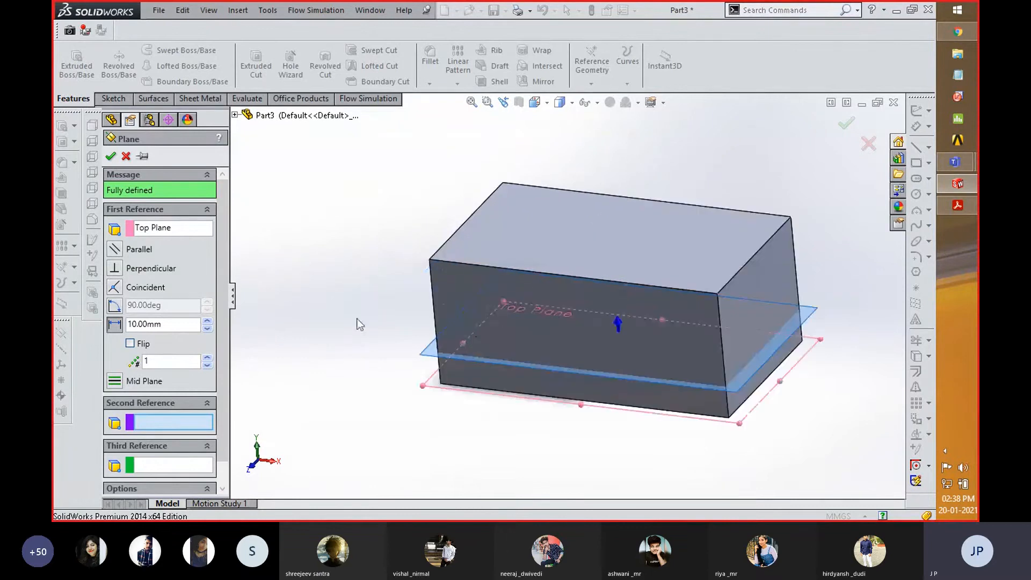
click(207, 322)
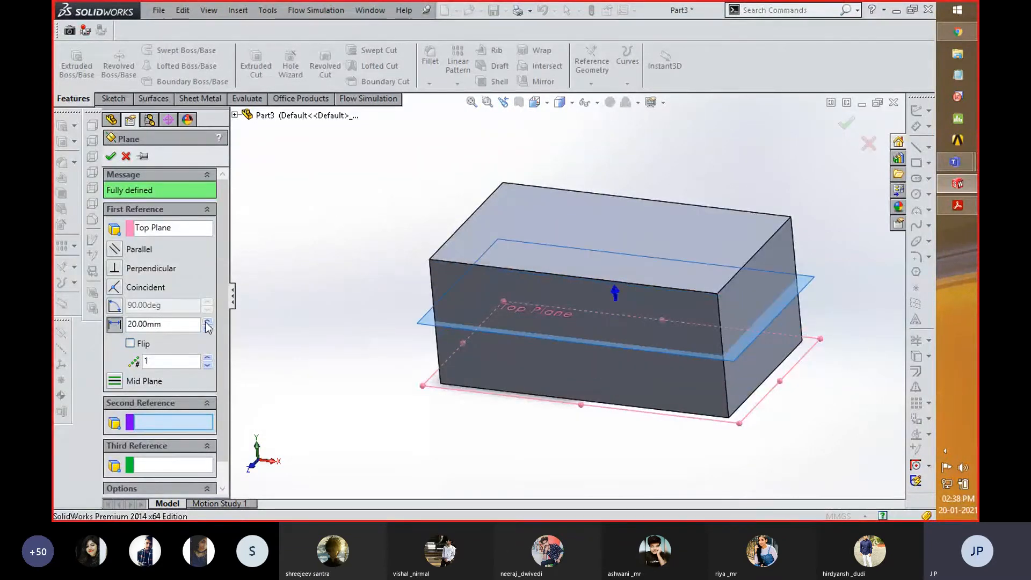
click(111, 156)
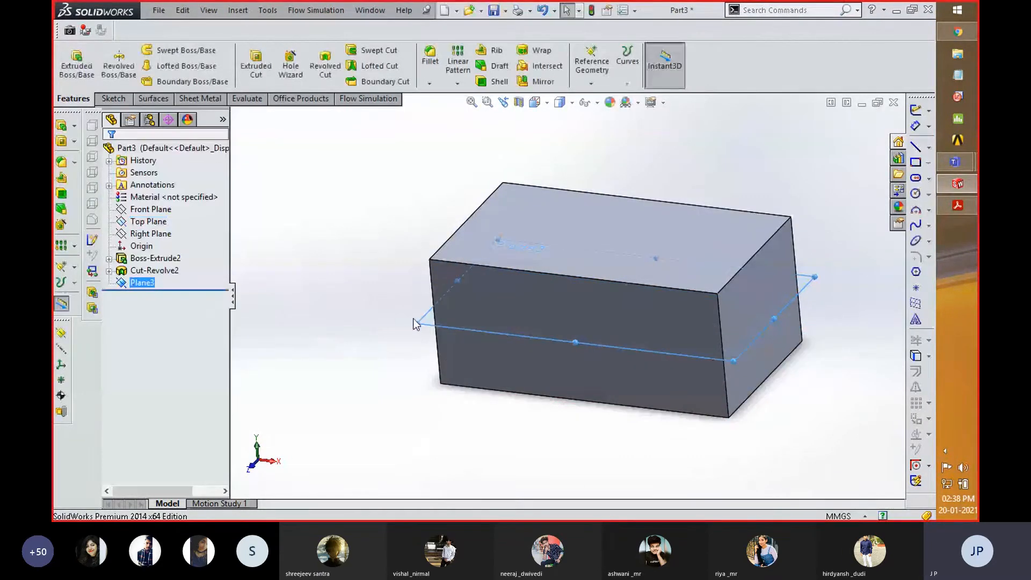
- On the new plane, sketch a horizontal line inward from the block's right edge midpoint and a vertical line about 26 mm long to the adjacent edge
right_click(417, 324)
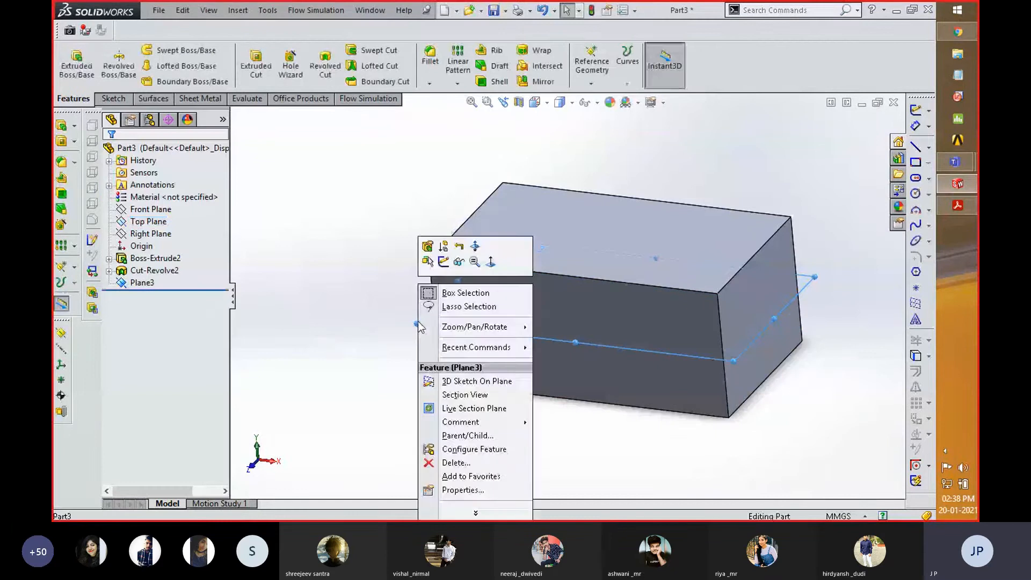
click(443, 262)
key(space)
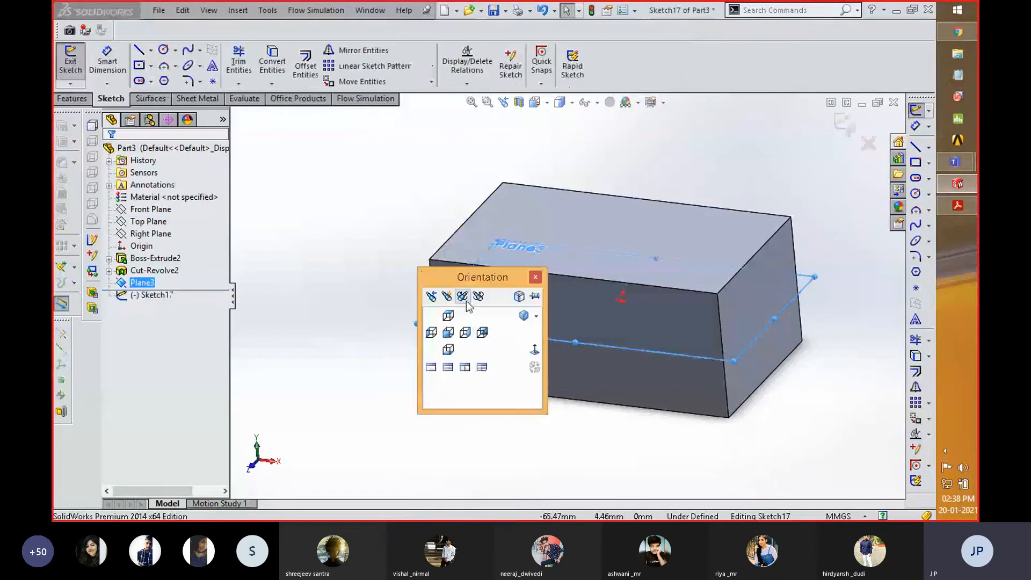
click(534, 350)
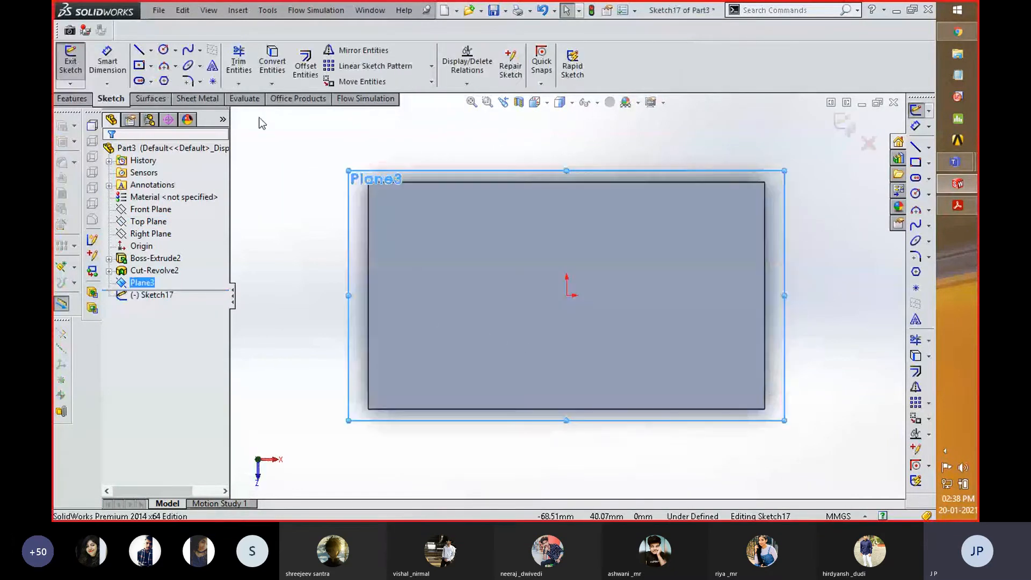
click(139, 49)
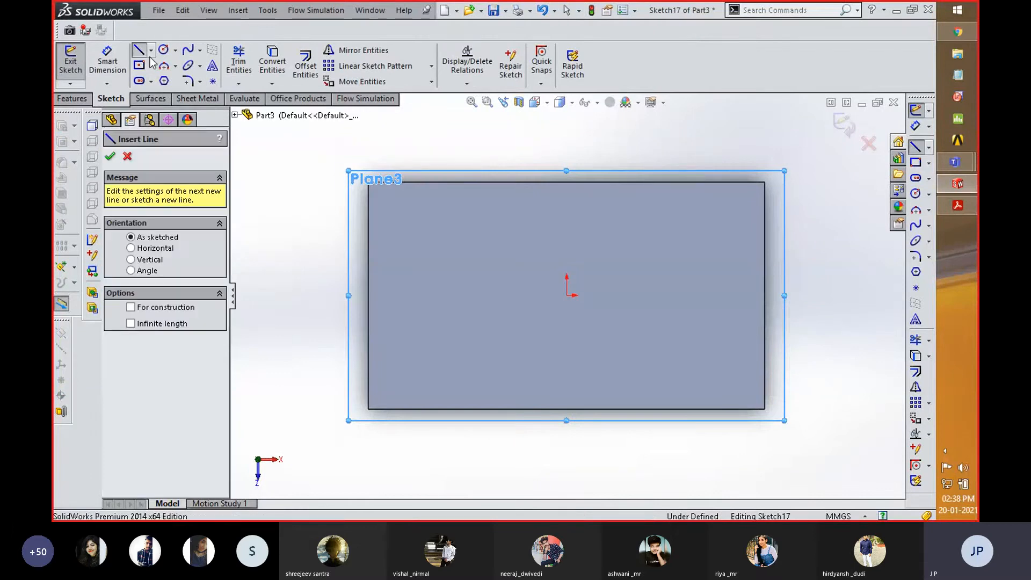
click(764, 295)
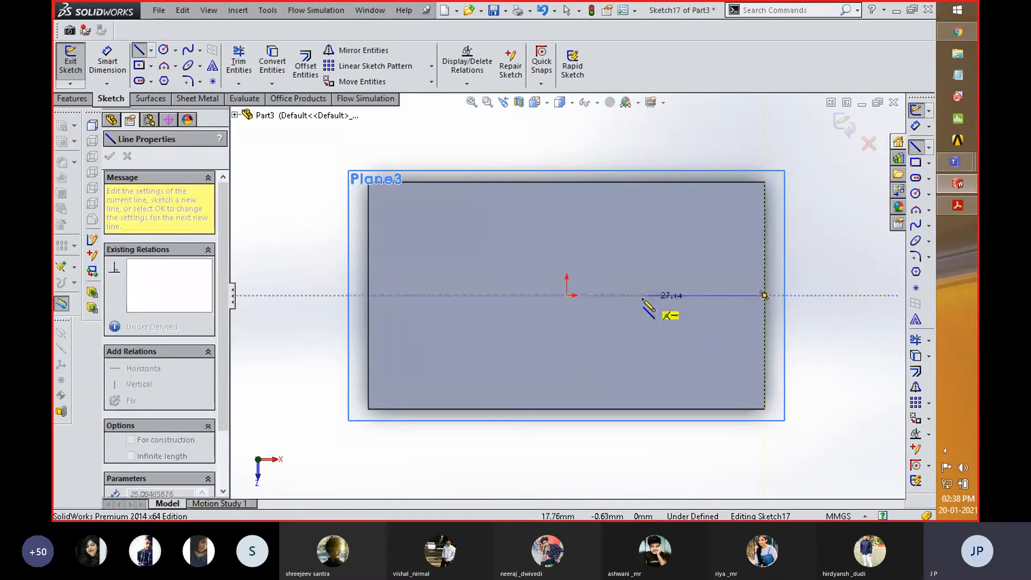
click(641, 295)
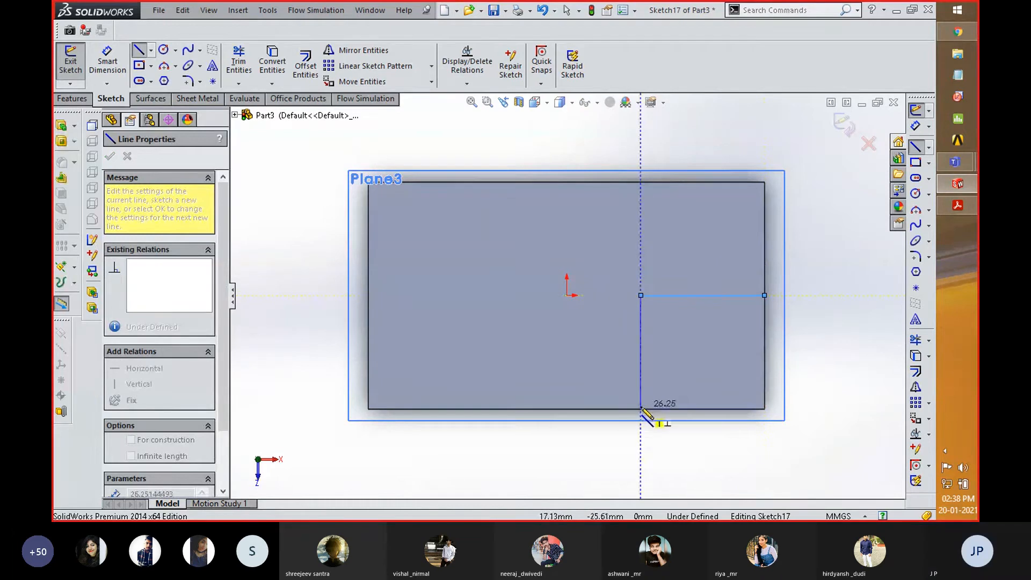
click(640, 409)
right_click(712, 382)
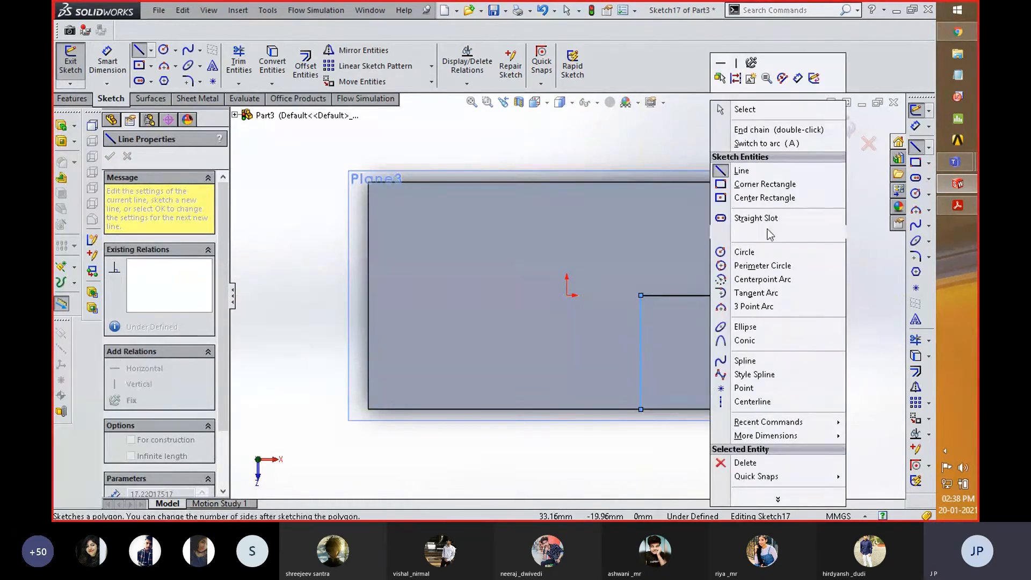
click(744, 110)
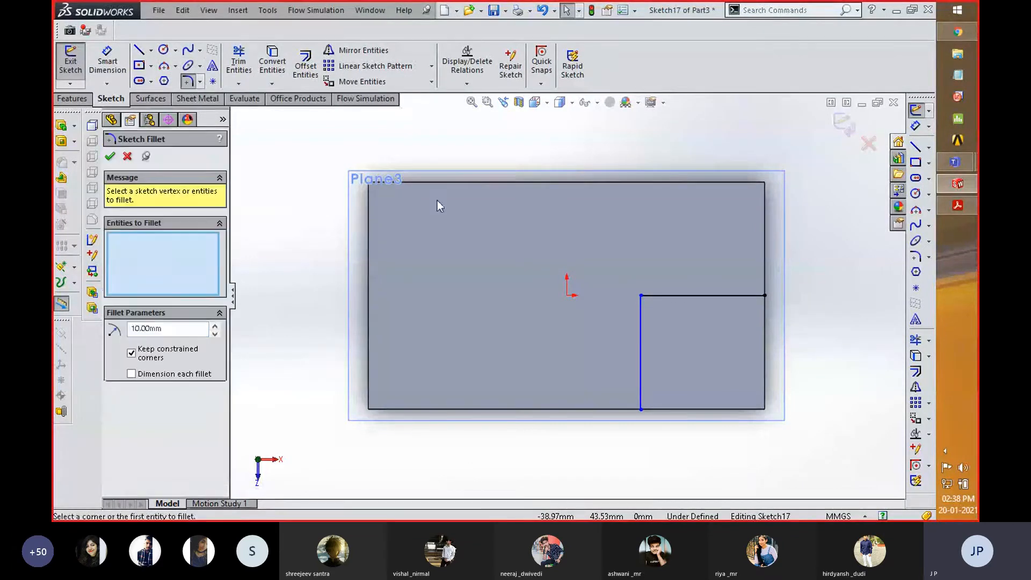
- Round the corner between the two path lines with a 20 mm sketch fillet and exit the sketch, keeping its geometry
click(640, 296)
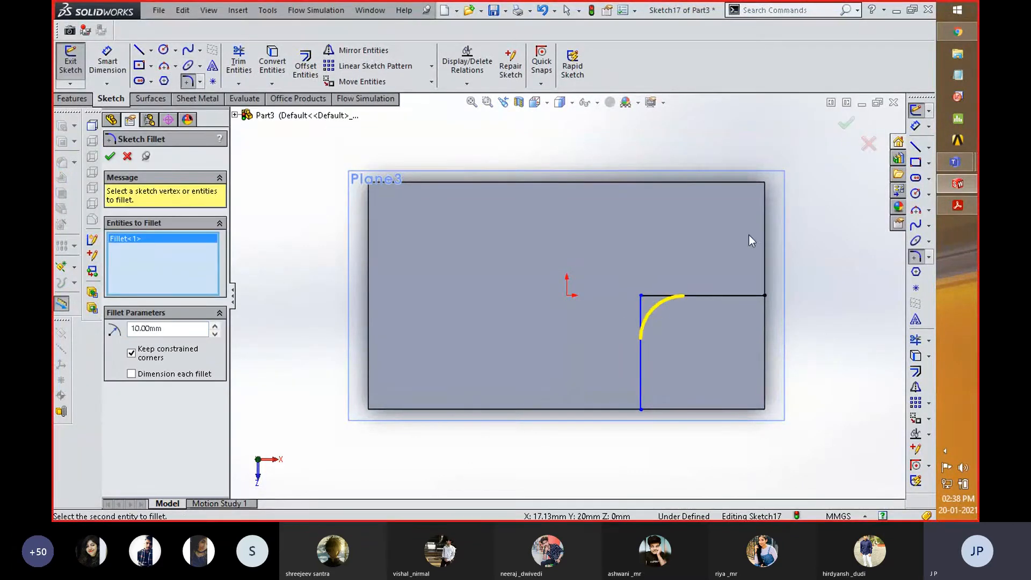
click(215, 324)
click(841, 126)
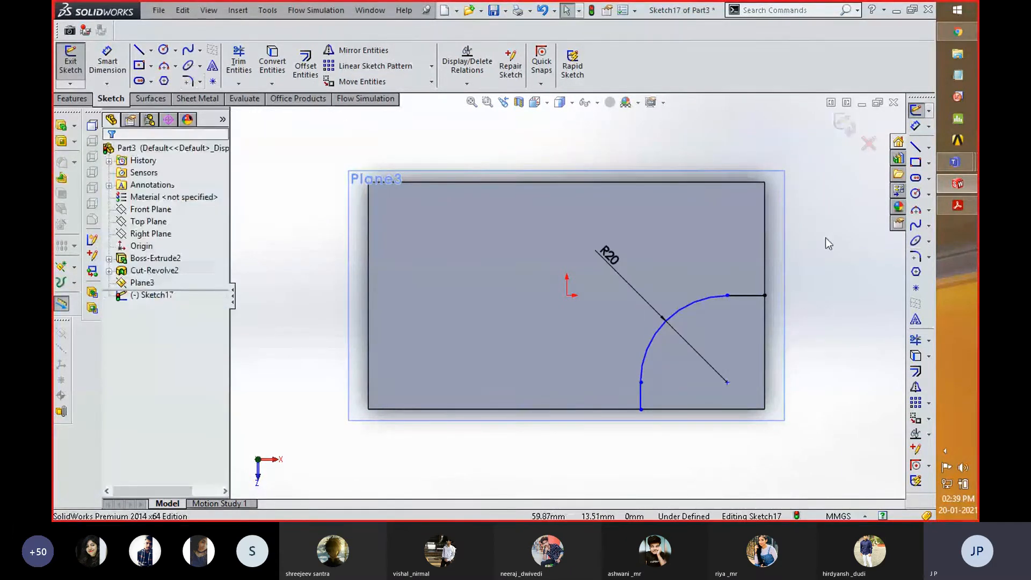
middle_drag(825, 243, 695, 250)
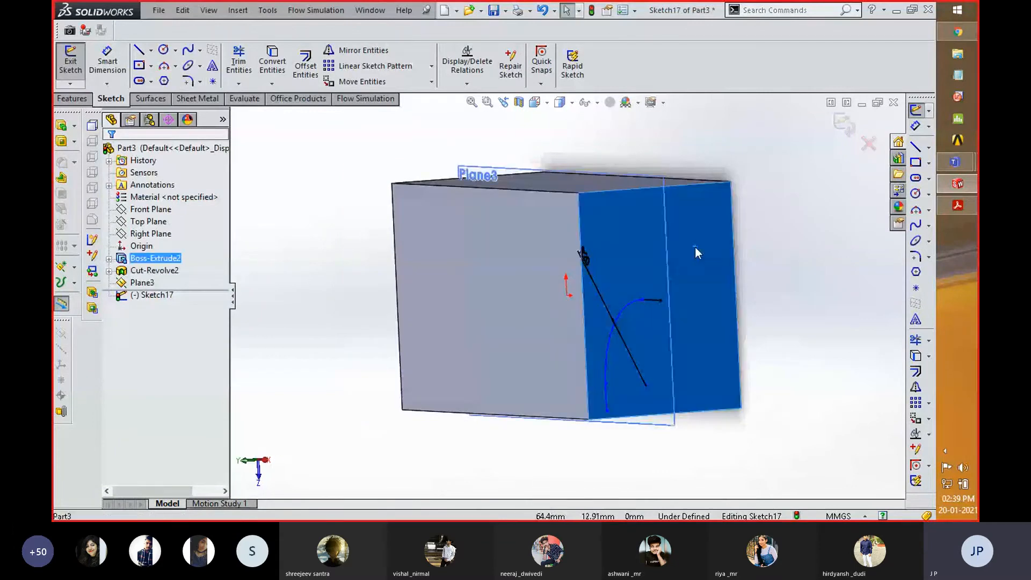
right_click(697, 251)
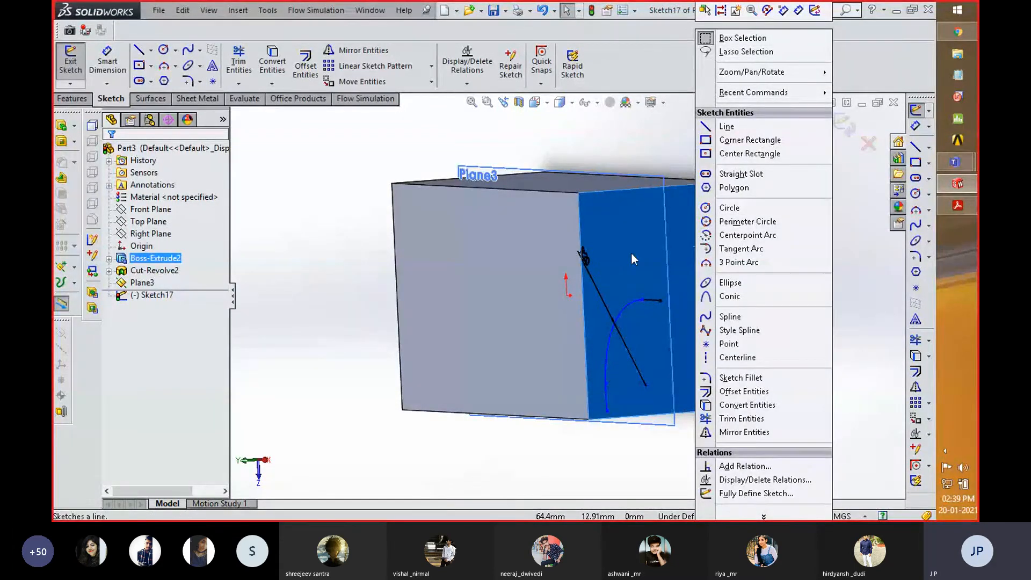
click(862, 238)
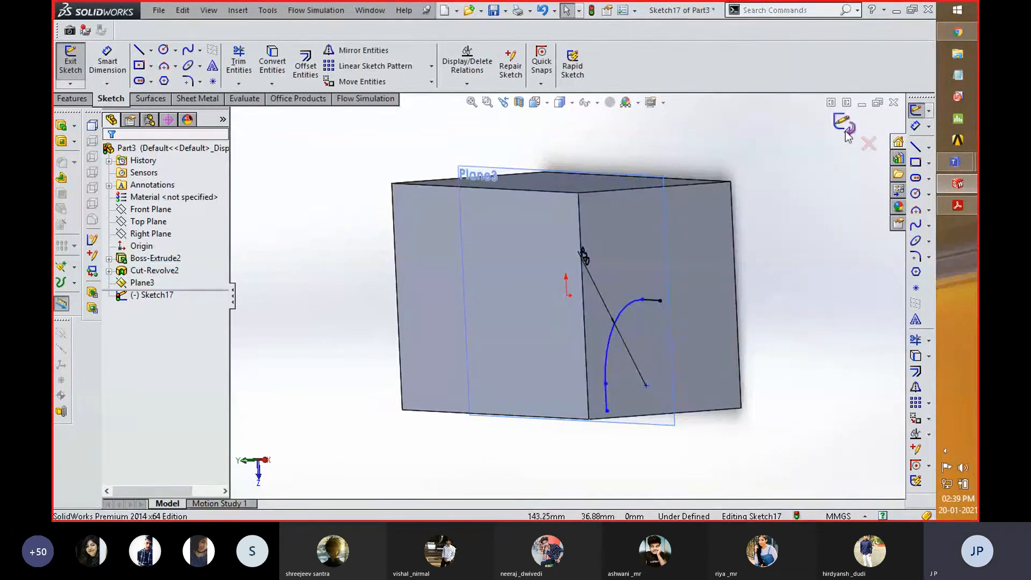
click(869, 144)
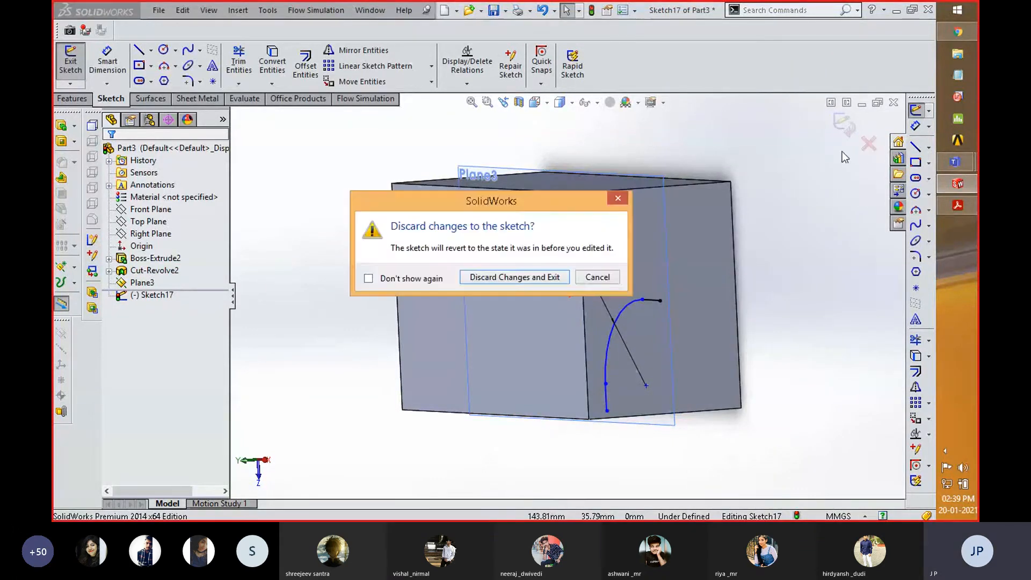
key(Return)
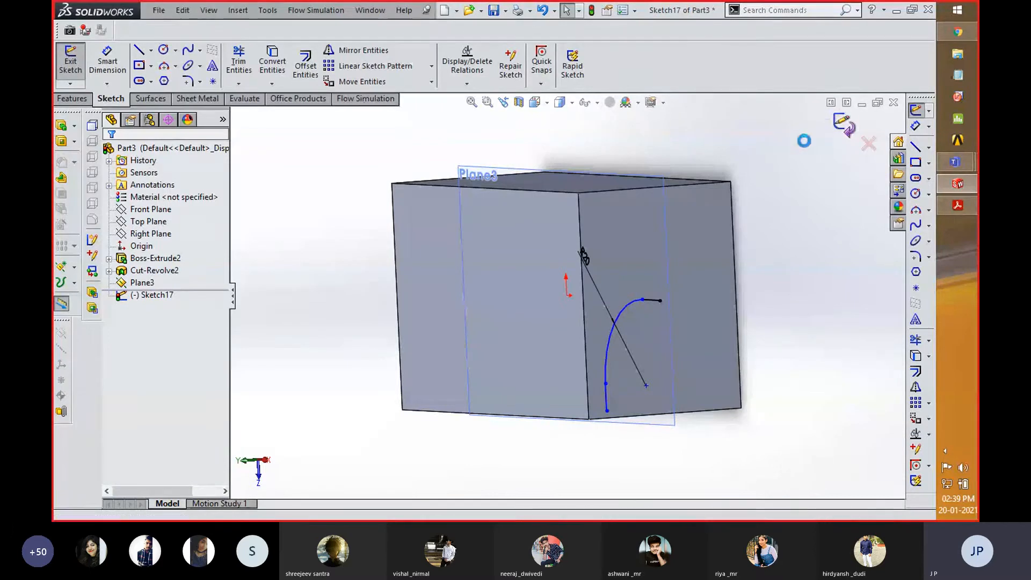
- On the block's side face, sketch a six-sided polygon with an inscribed circle about 4 mm in diameter, centered on the path's endpoint
right_click(697, 269)
click(715, 146)
key(space)
click(826, 348)
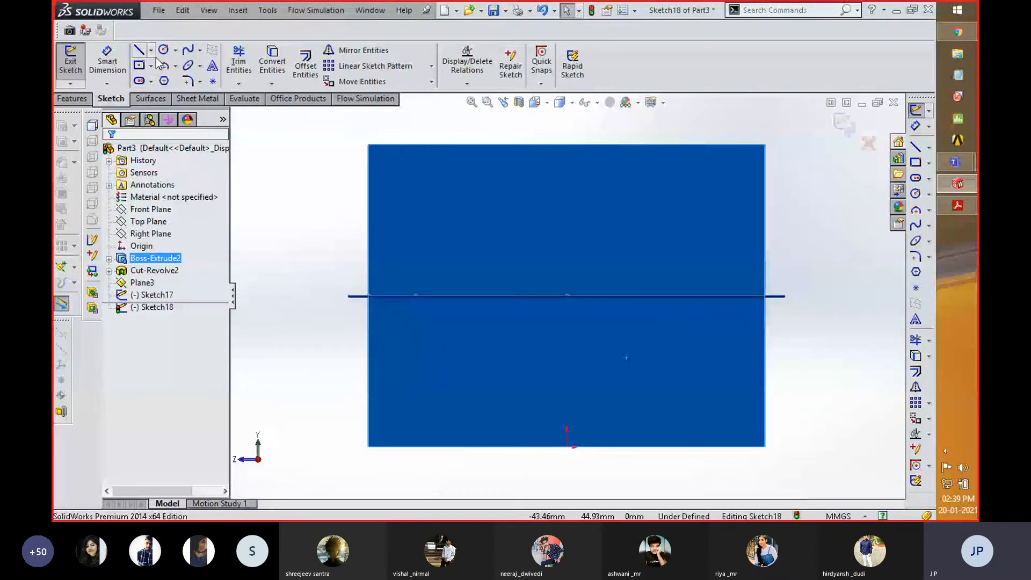
click(164, 81)
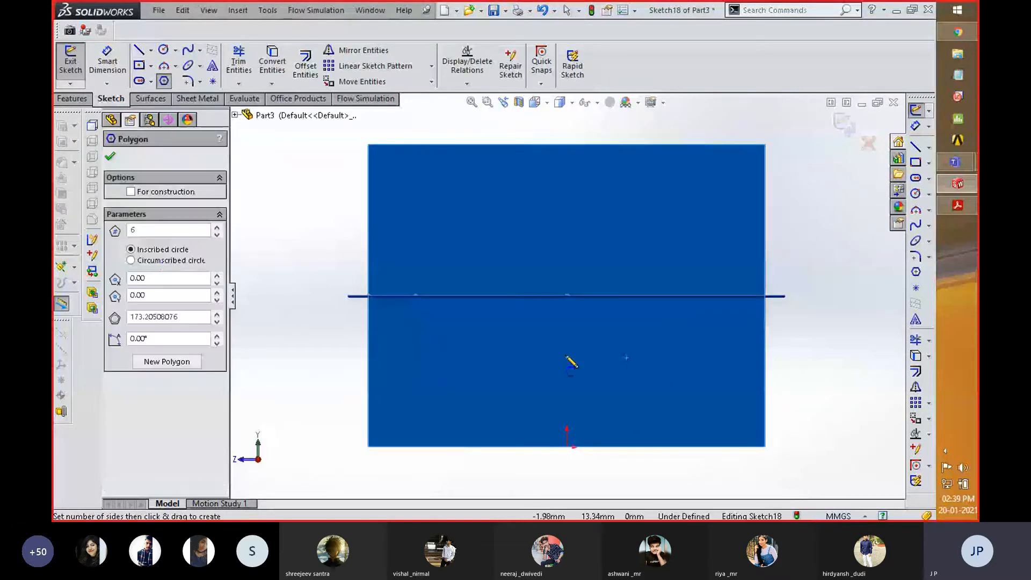
click(567, 295)
click(579, 308)
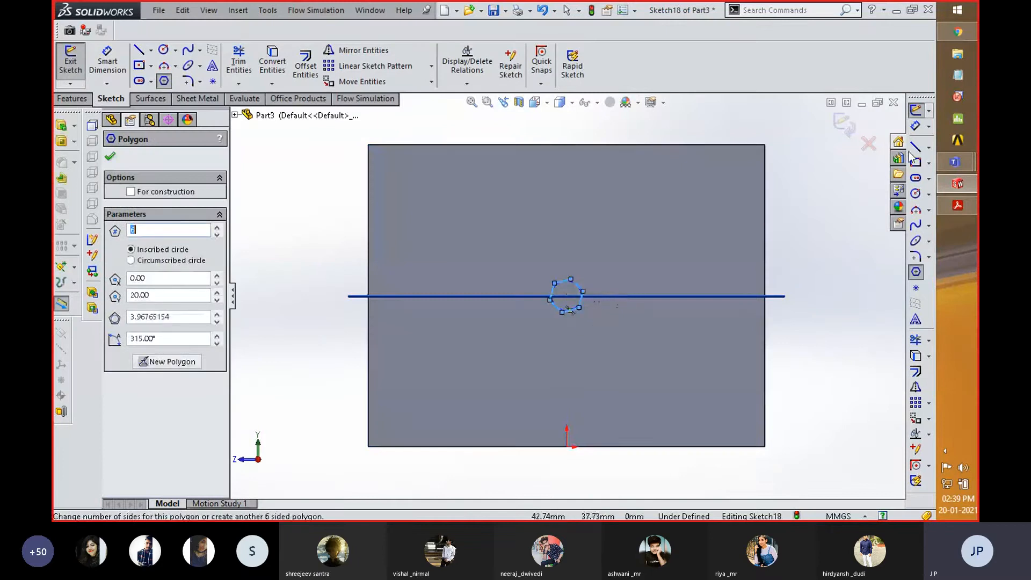
click(847, 128)
- Create a swept cut using the hexagon sketch as the profile and the filleted line sketch as the path
middle_drag(789, 236, 816, 276)
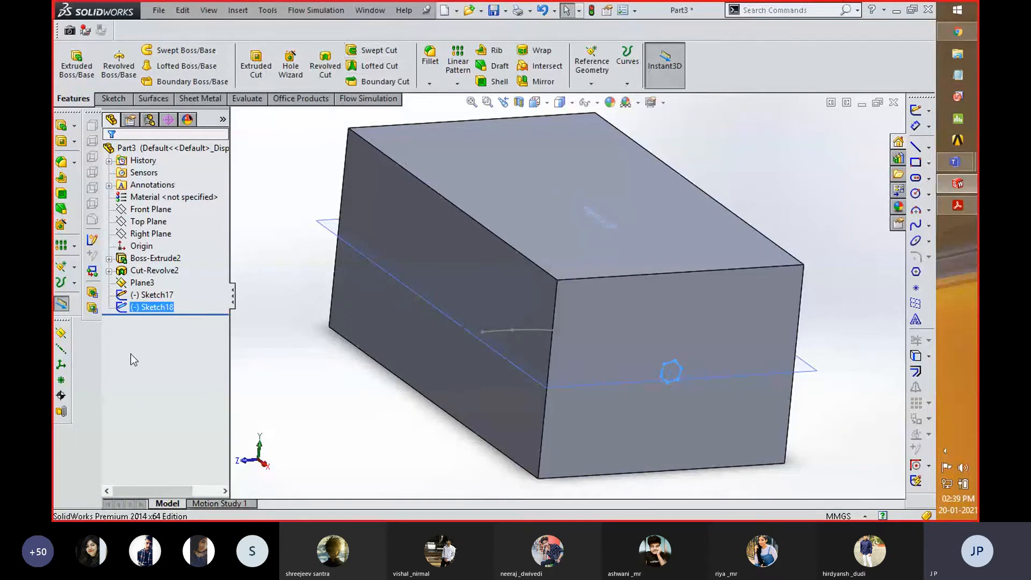
click(374, 51)
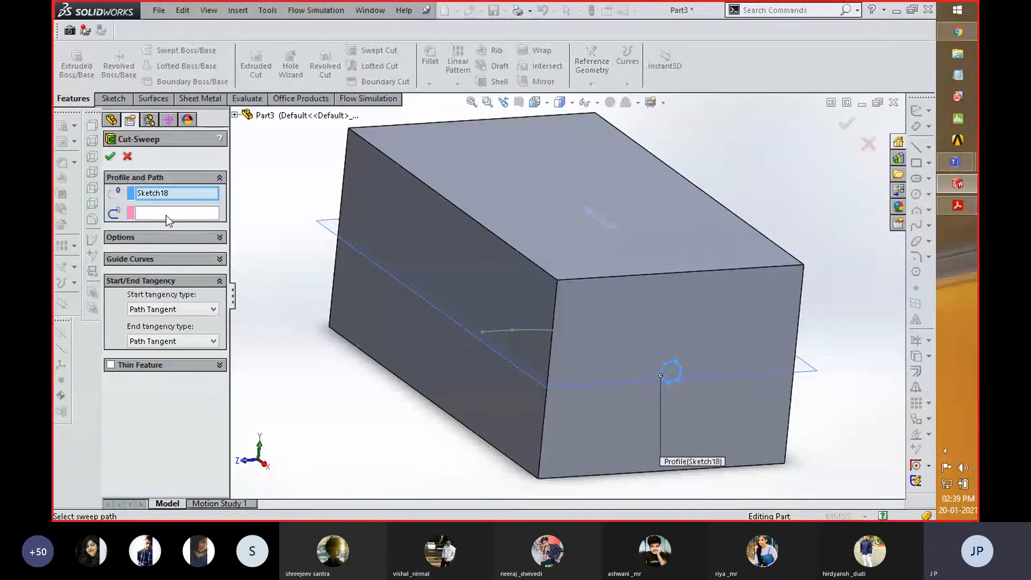
click(166, 214)
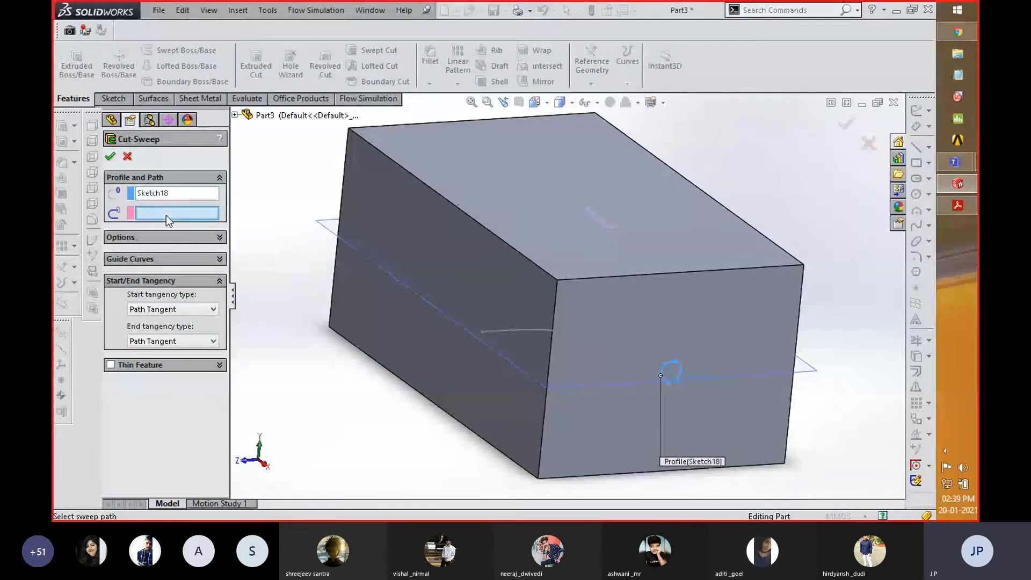
click(540, 330)
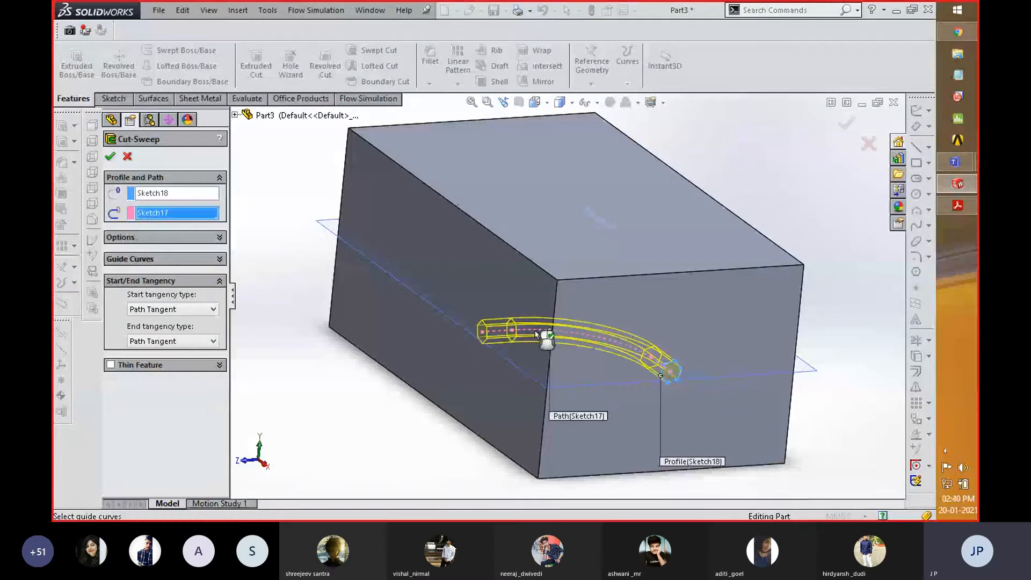
click(110, 156)
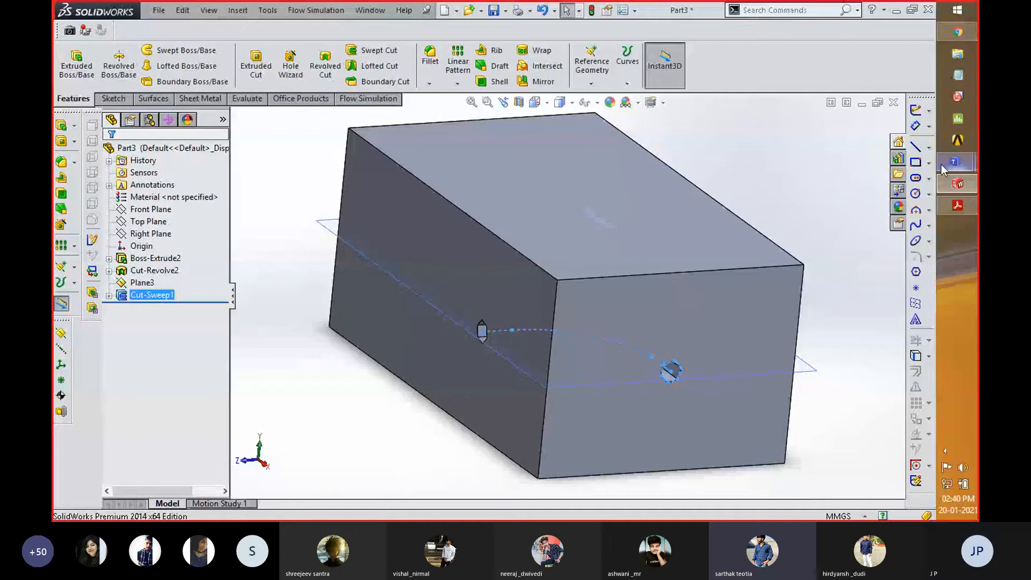
- Switch to the Microsoft Teams meeting, mute all participants, and minimize the meeting window
mouse_move(950, 168)
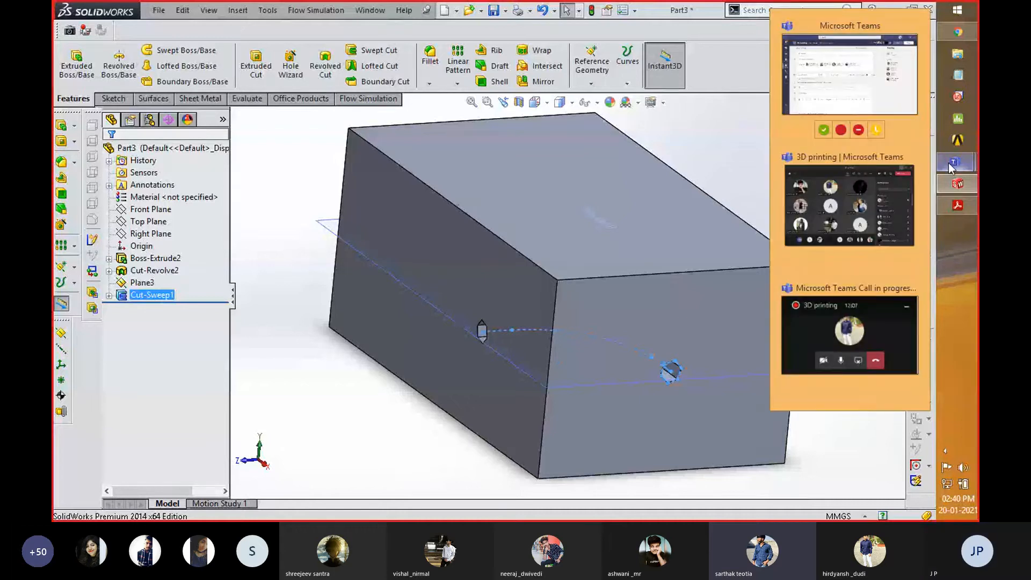
click(866, 194)
click(811, 115)
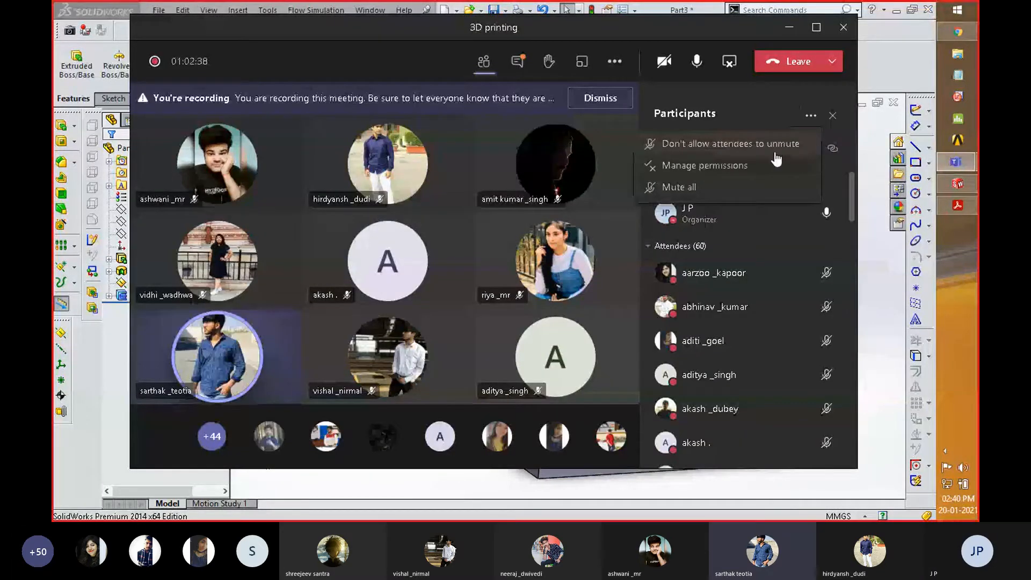
click(699, 187)
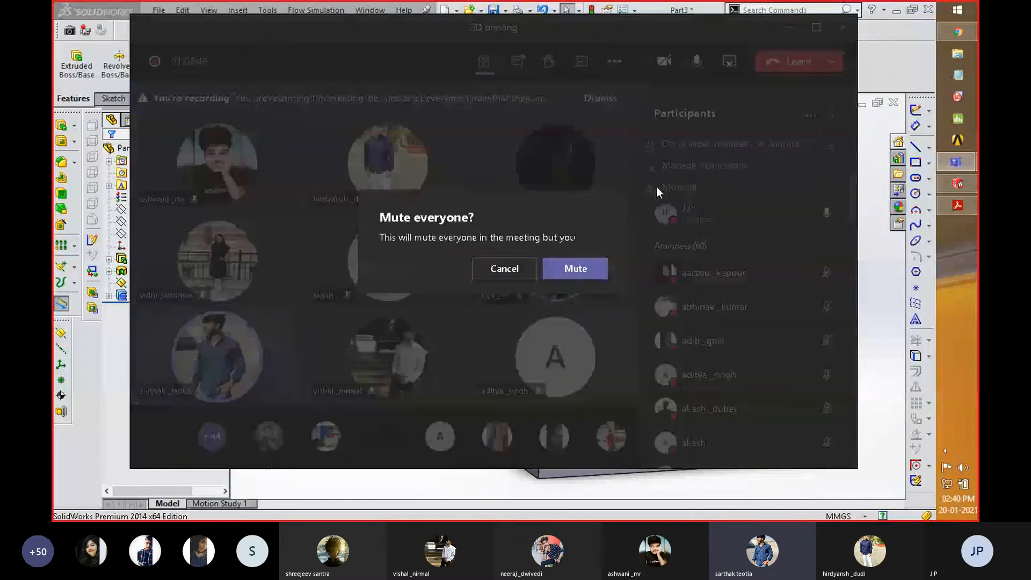
click(588, 267)
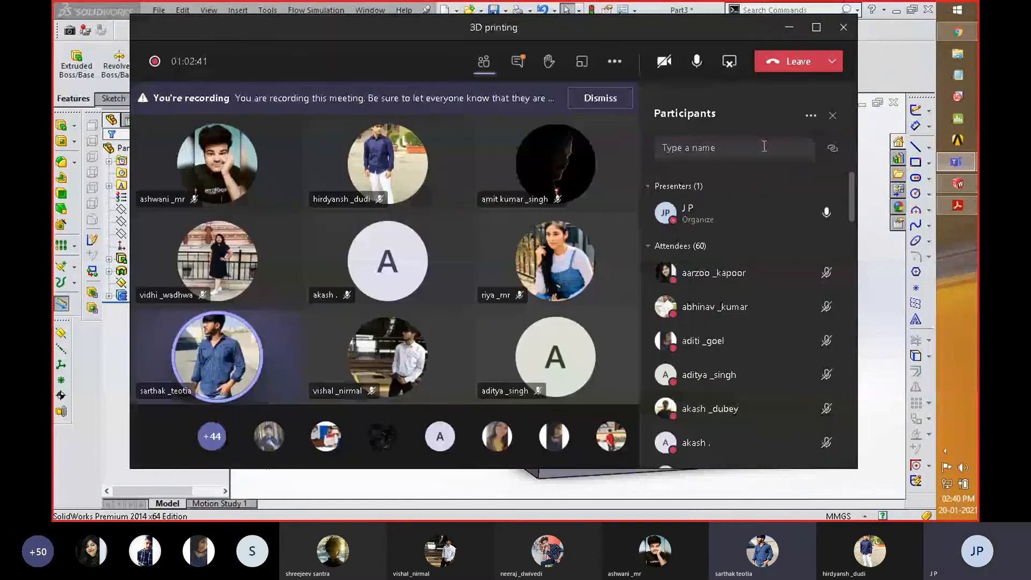
click(789, 27)
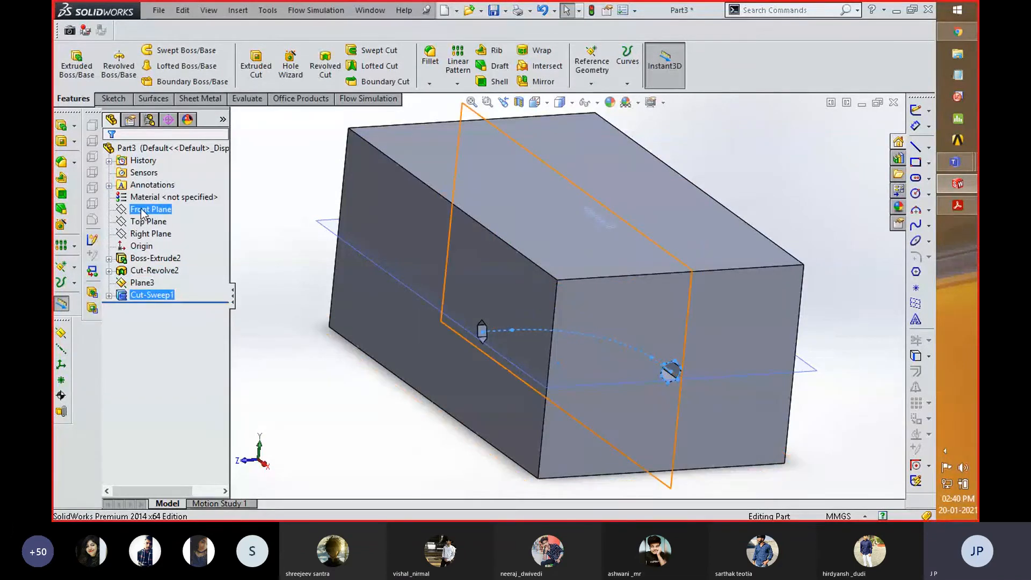
- Section the block along Plane3 to expose the swept cut and inspect the curved channel
click(143, 283)
click(519, 102)
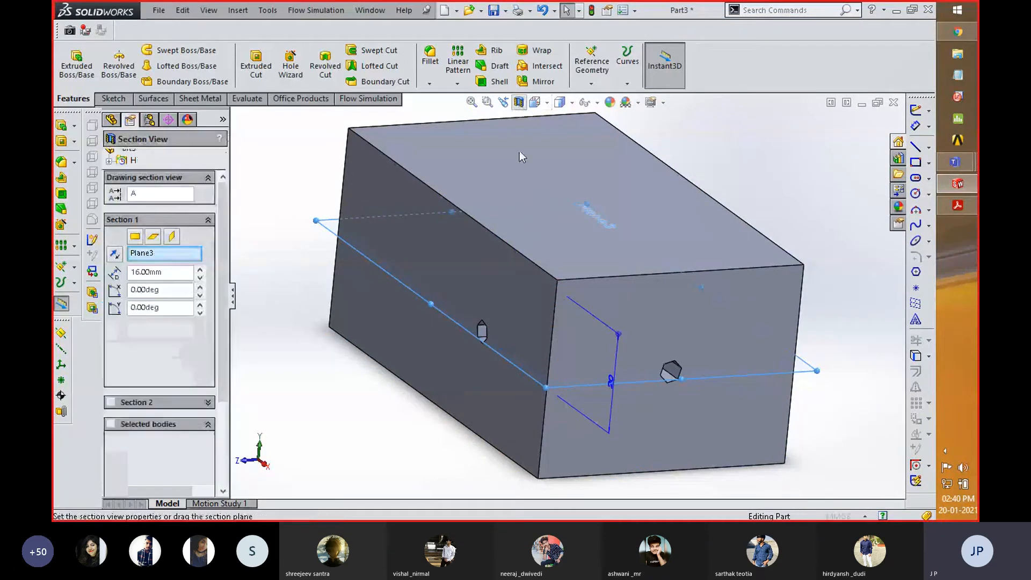
drag(575, 219, 581, 304)
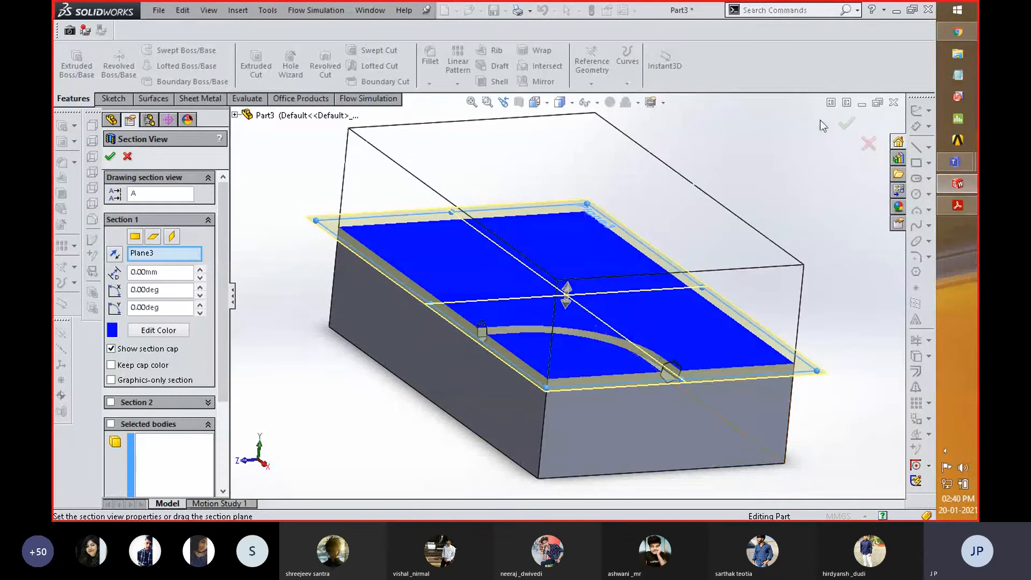
click(839, 127)
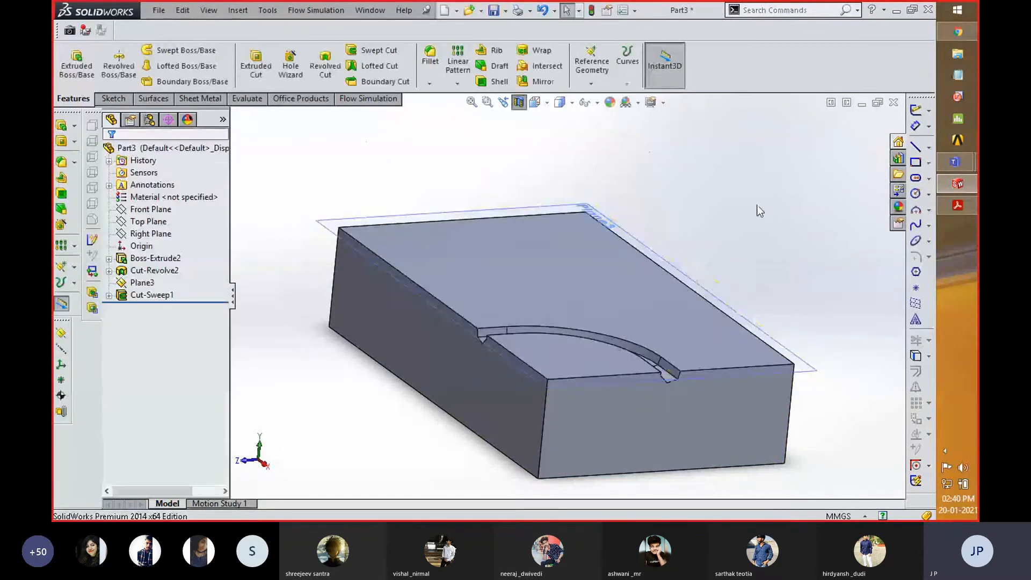
middle_drag(736, 267, 665, 328)
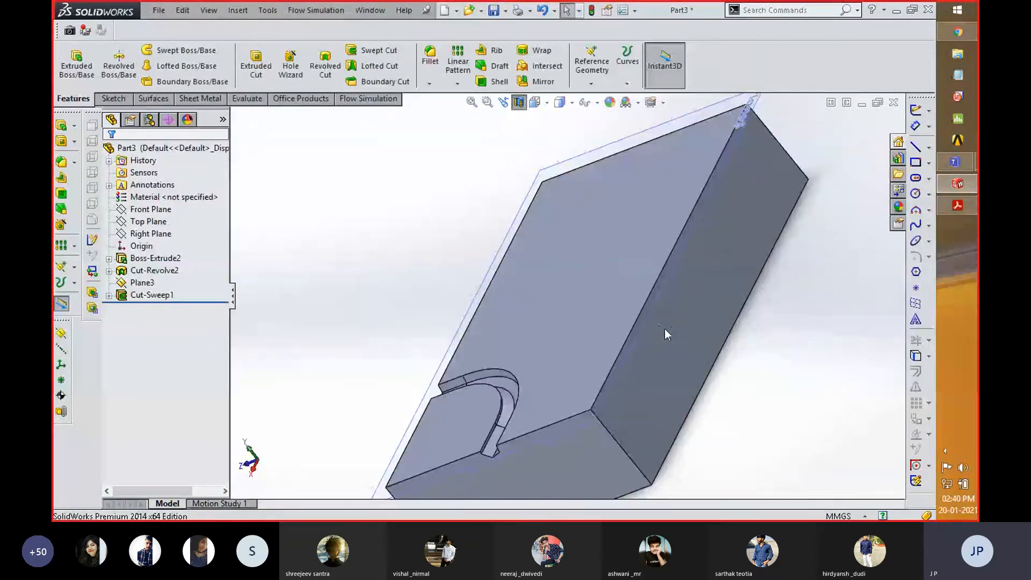
scroll(483, 463, down, 3)
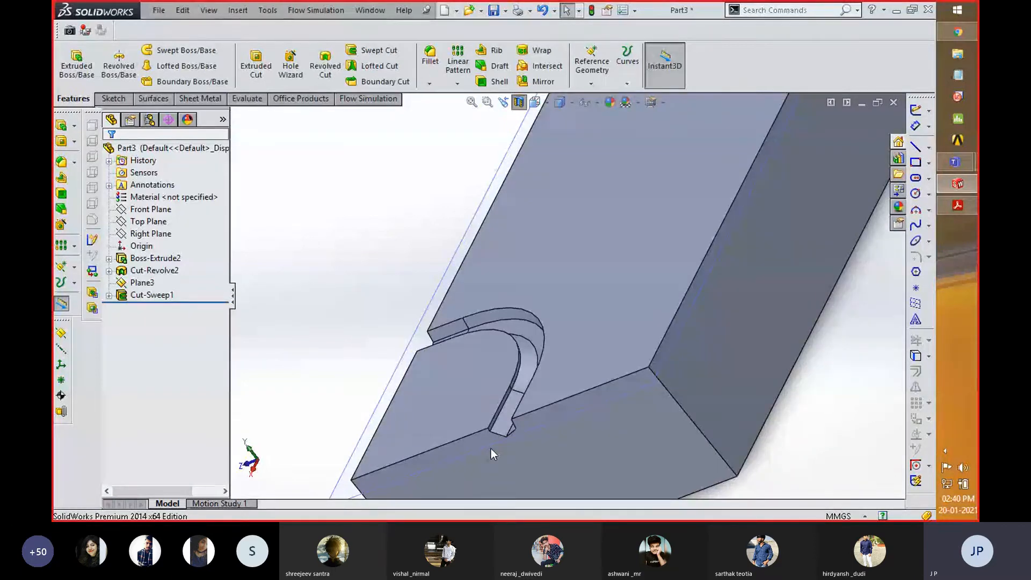
- Examine the hexagon profile sketch and the filleted path sketch used by the swept cut
click(491, 449)
click(109, 295)
click(165, 319)
click(161, 306)
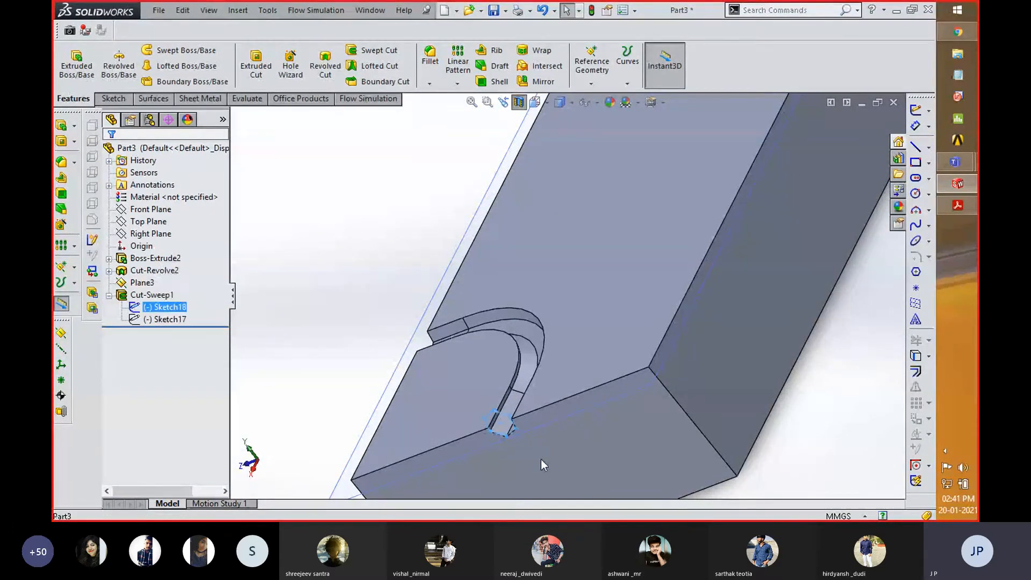
scroll(516, 449, down, 2)
scroll(533, 451, down, 1)
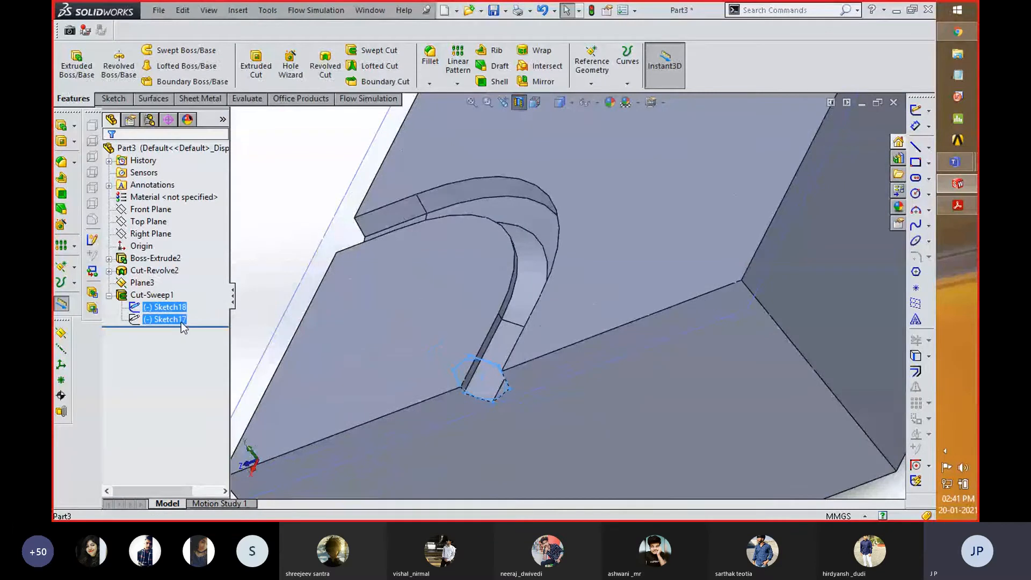
click(181, 321)
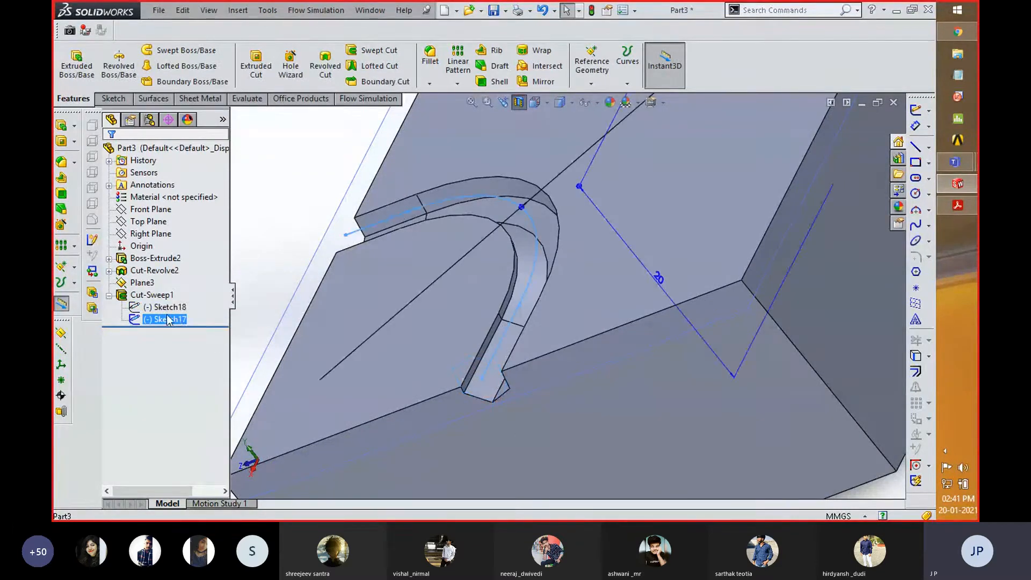
click(166, 307)
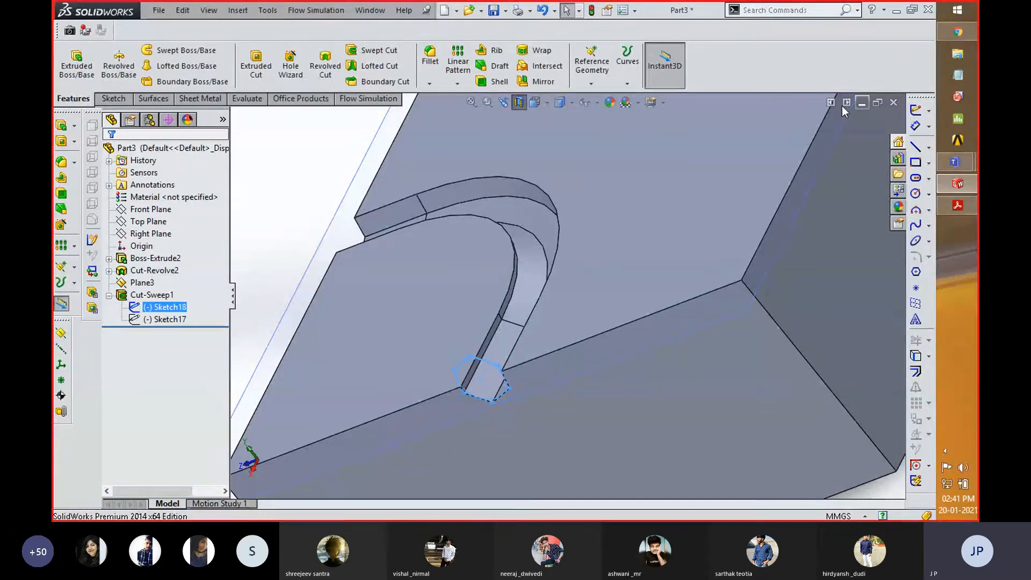
click(249, 195)
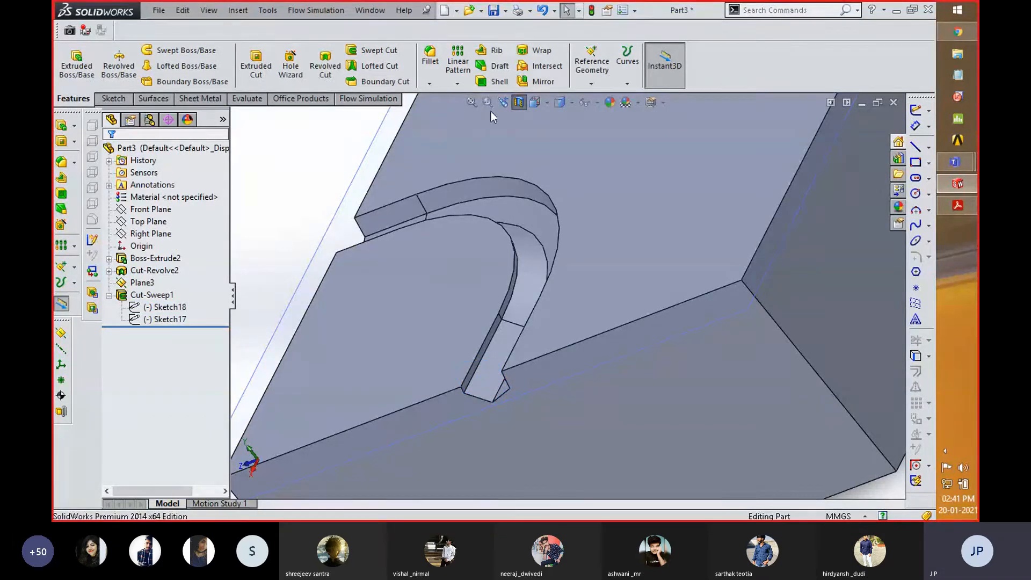
- Turn off the section view and delete the swept cut feature, keeping its profile and path sketches
click(518, 102)
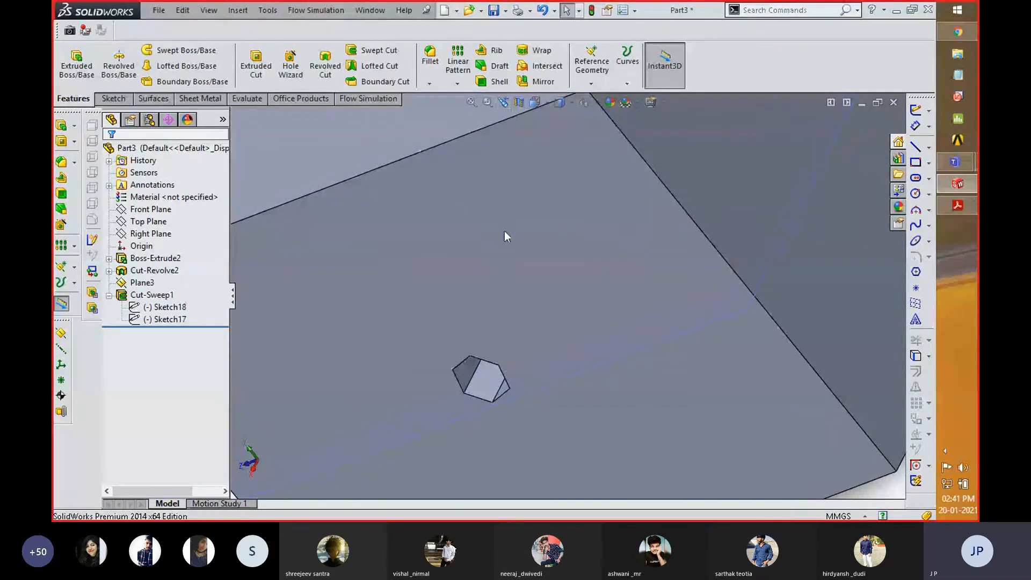
scroll(507, 241, up, 8)
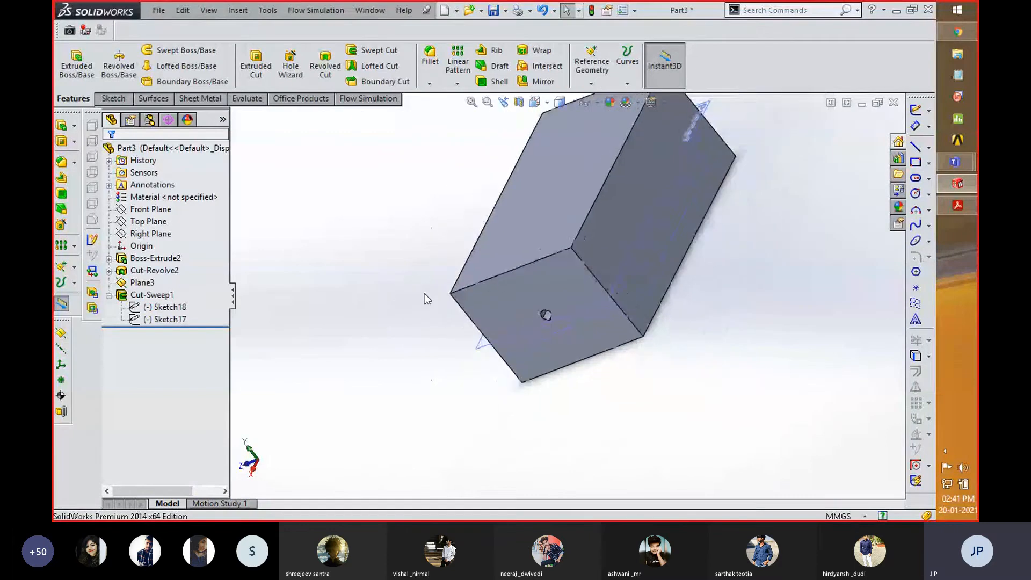
click(170, 296)
right_click(169, 296)
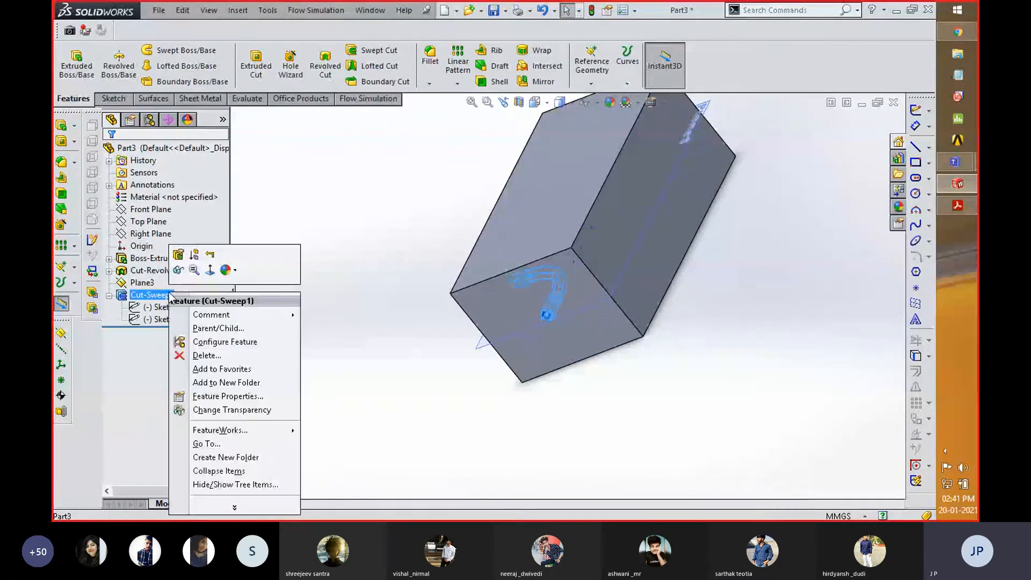
click(221, 357)
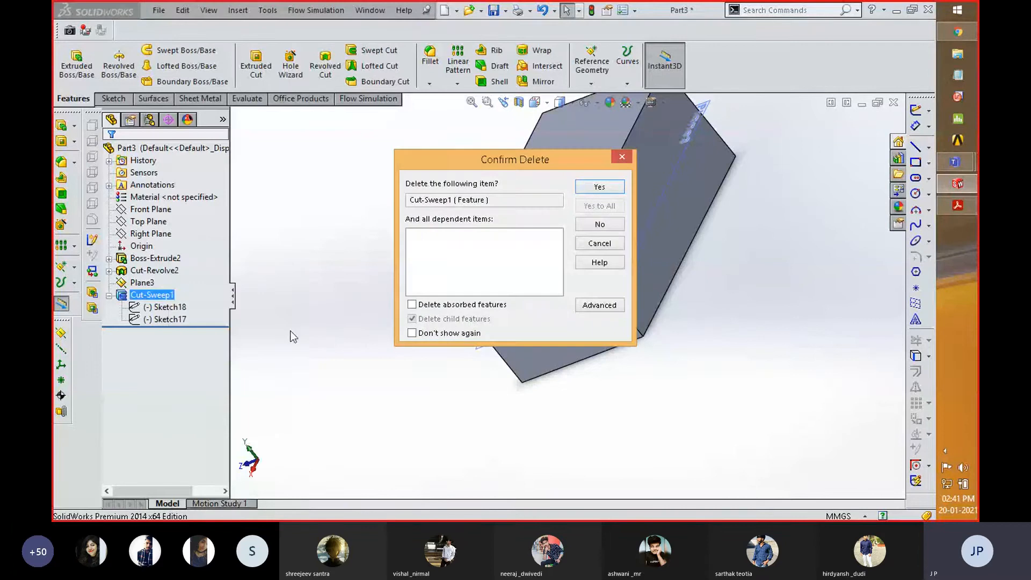
click(608, 189)
click(149, 310)
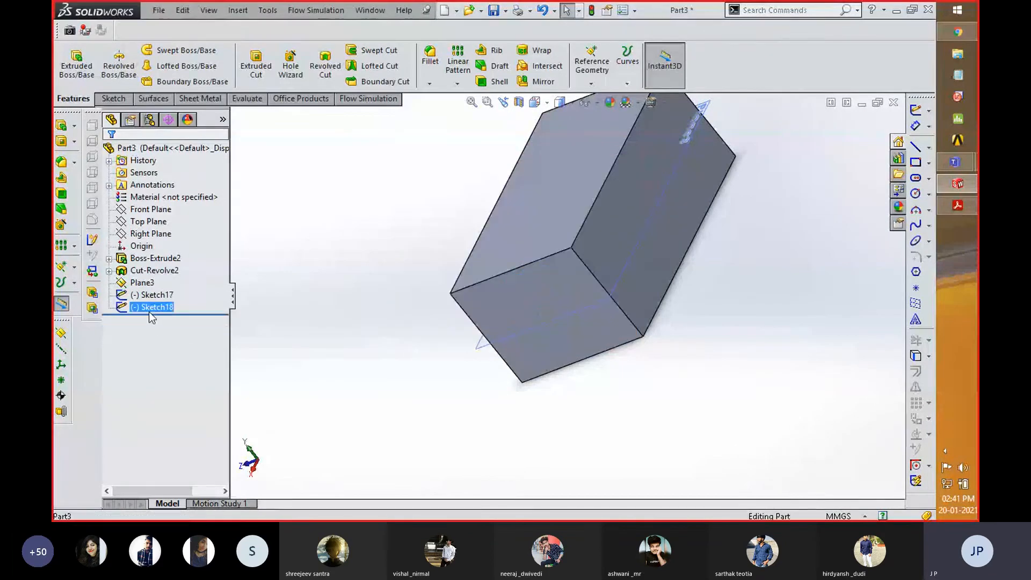
click(177, 309)
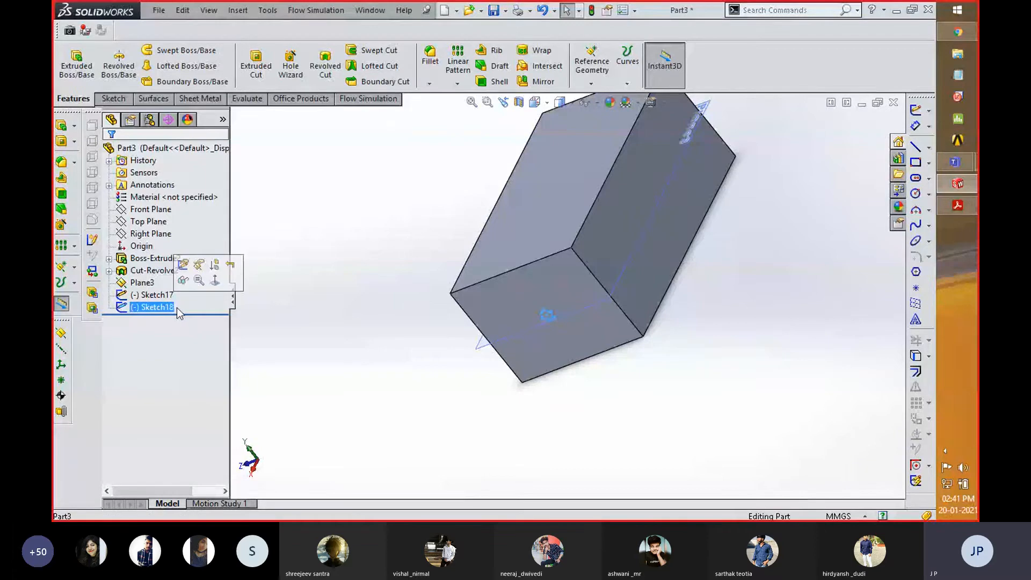
- On the block face at the path's other end, sketch a center rectangle about 5.8 by 4.3 mm centered on the path's endpoint
click(273, 275)
middle_drag(284, 275, 384, 278)
right_click(568, 252)
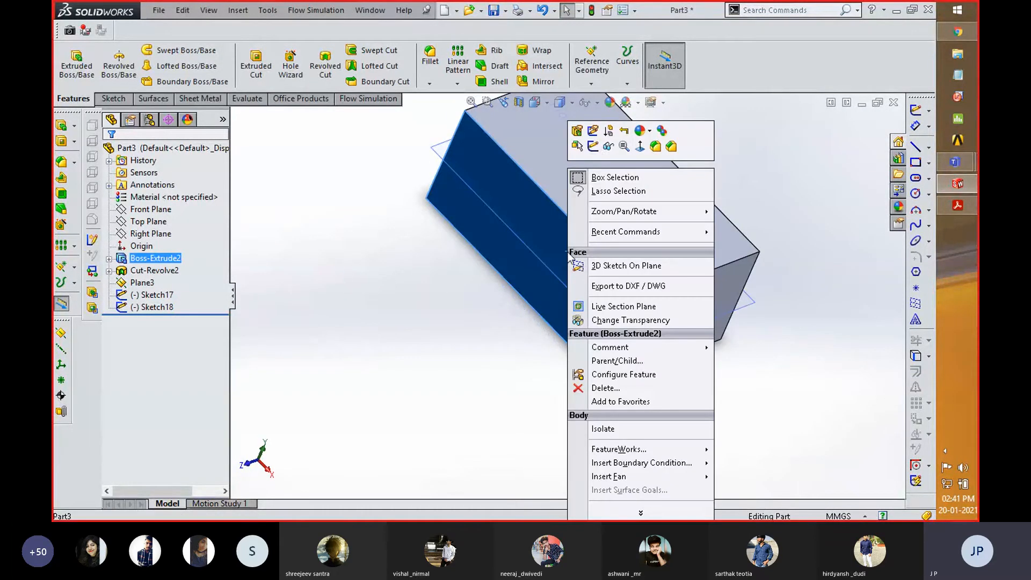
click(593, 147)
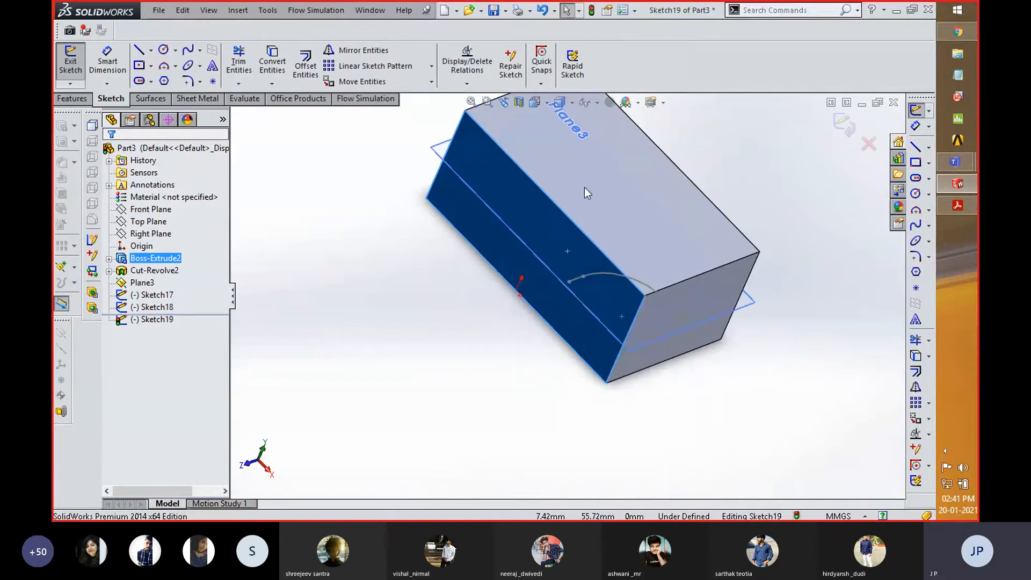
key(space)
click(693, 325)
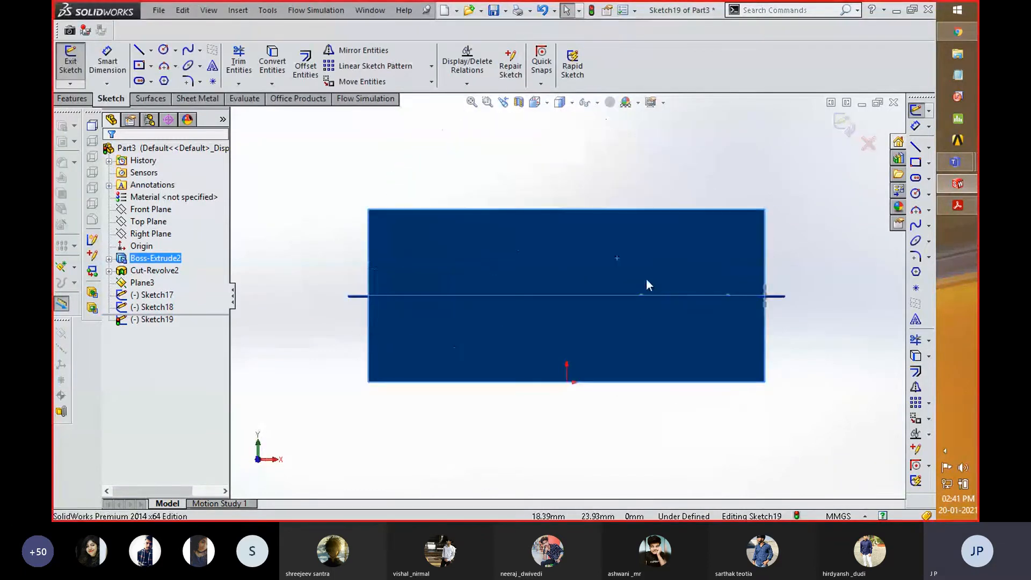
click(139, 65)
click(620, 311)
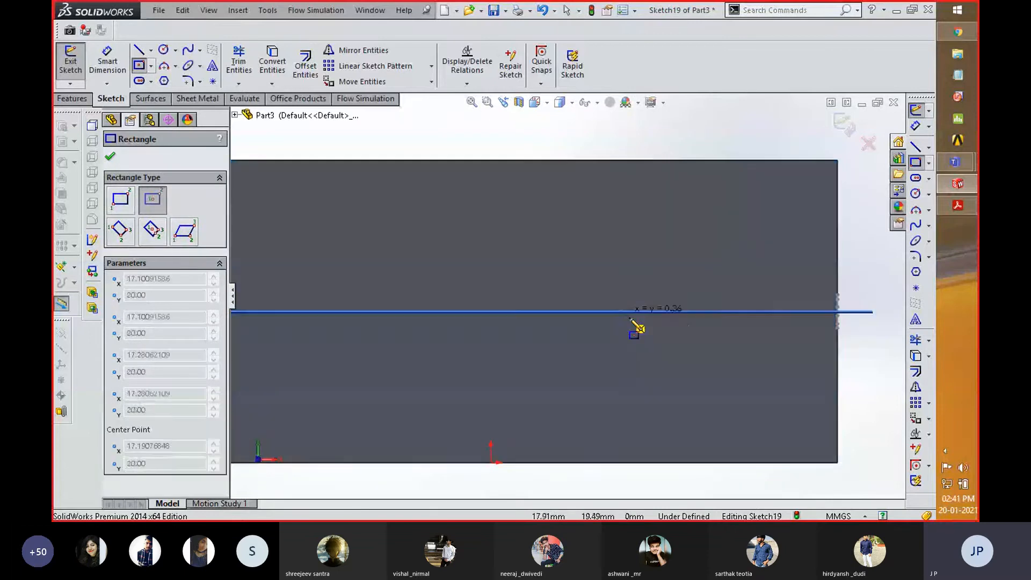
click(642, 327)
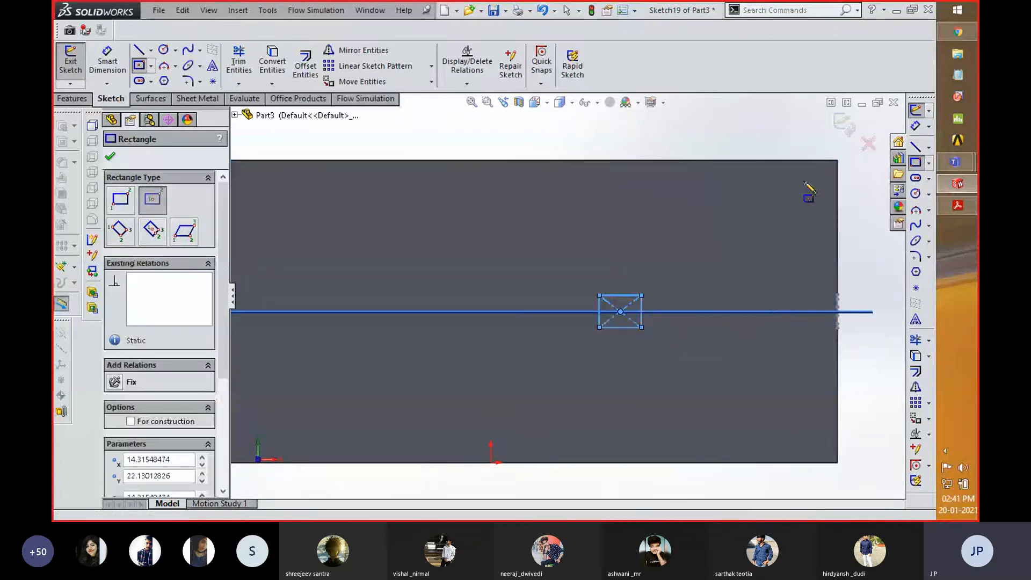
click(844, 124)
- Change the display style to Hidden Lines Visible to show the path and both profile sketches through the block
middle_drag(729, 143, 704, 190)
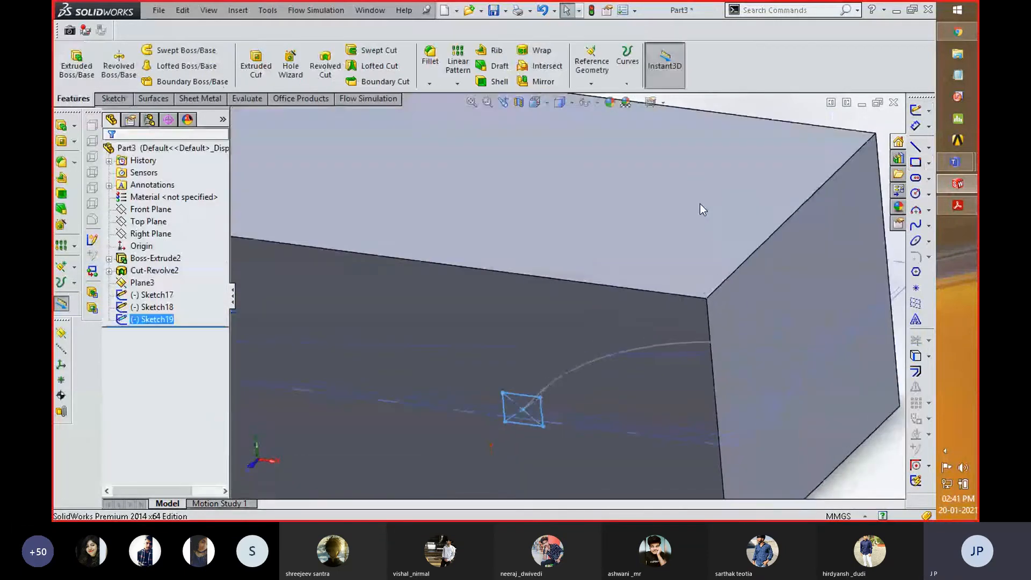
key(f)
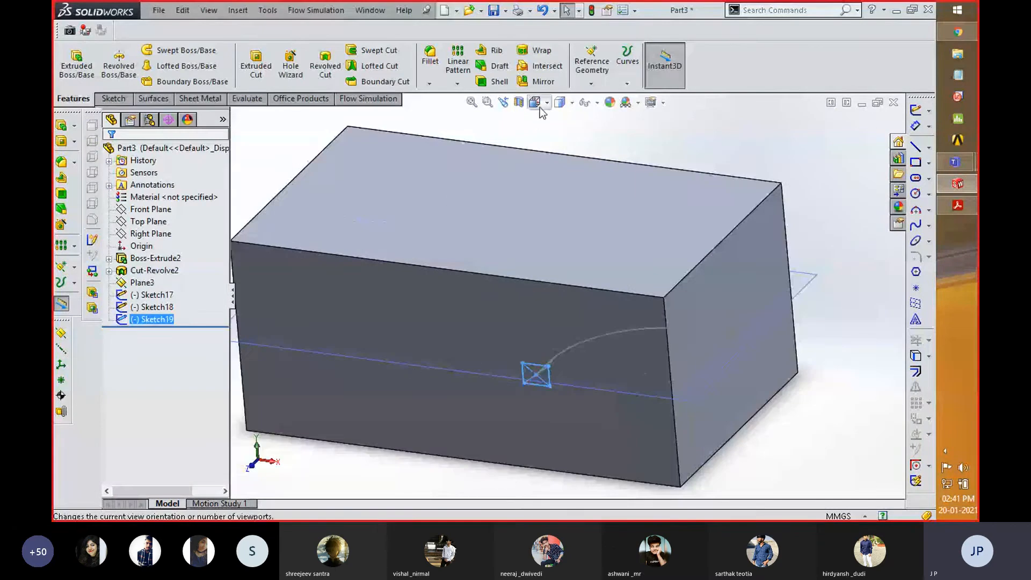
click(572, 103)
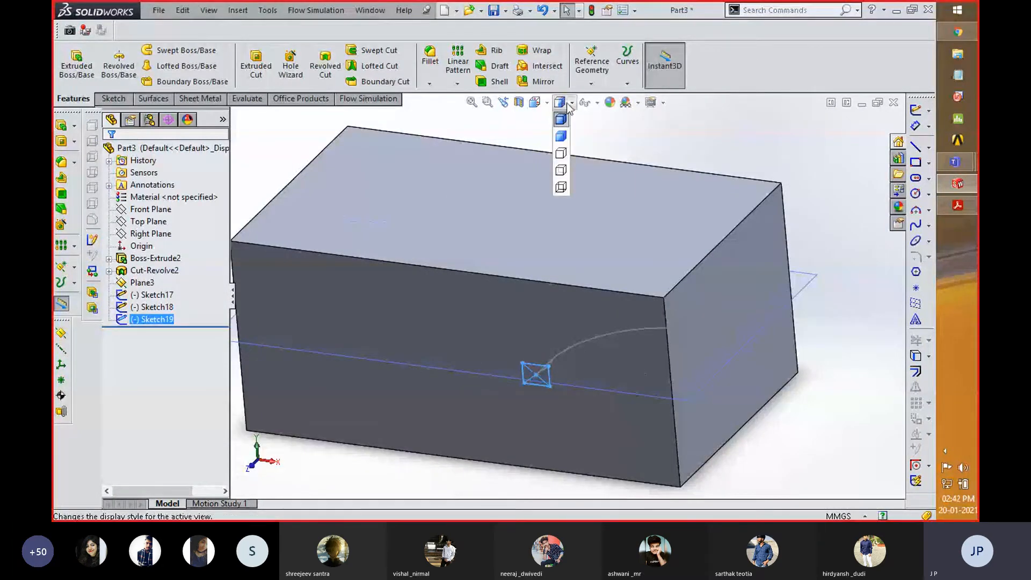
click(561, 170)
click(647, 378)
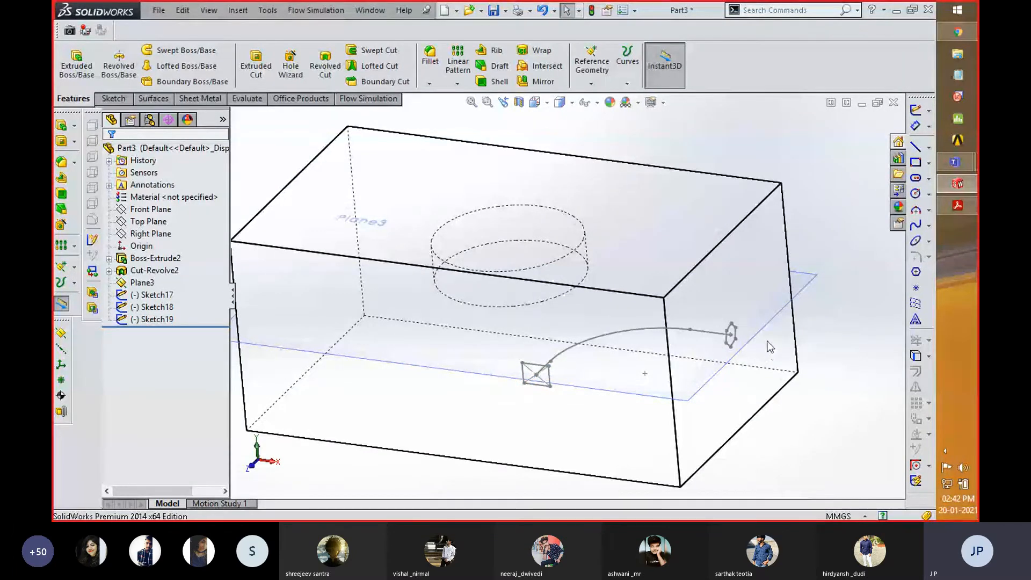
middle_drag(768, 346, 843, 314)
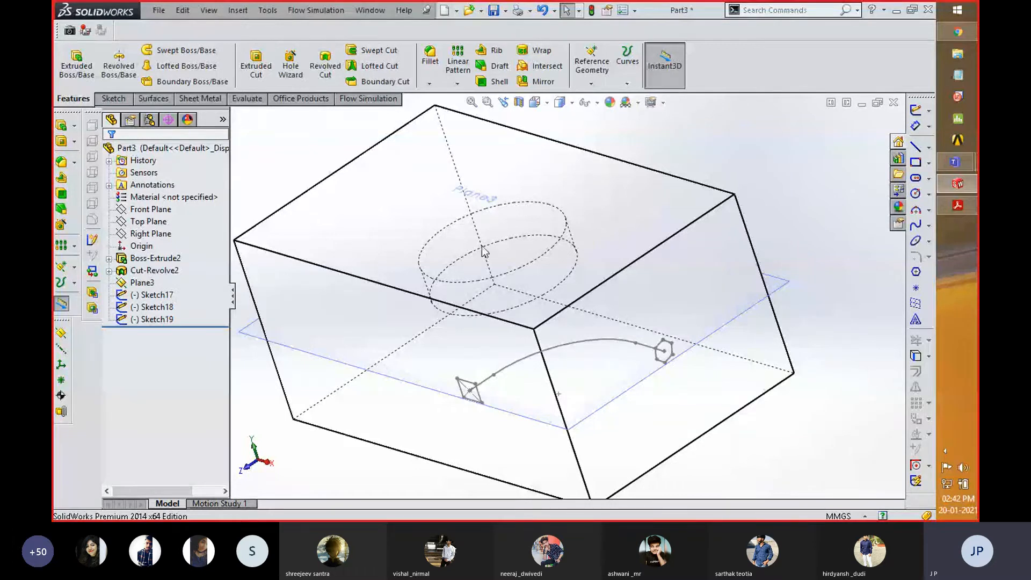
- Start a lofted cut with the hexagon and rectangle sketches as its profiles
click(173, 321)
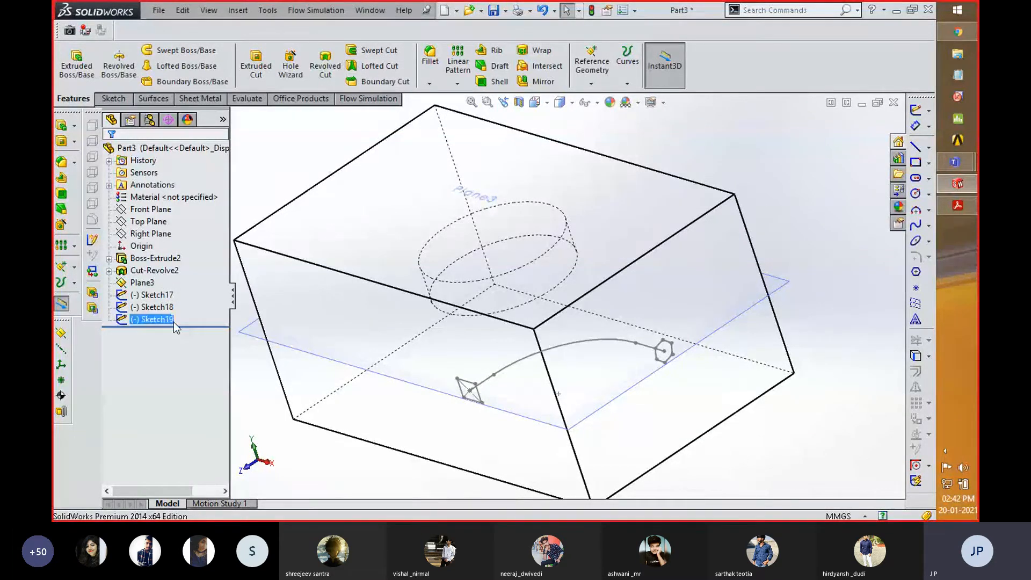
ctrl+click(156, 296)
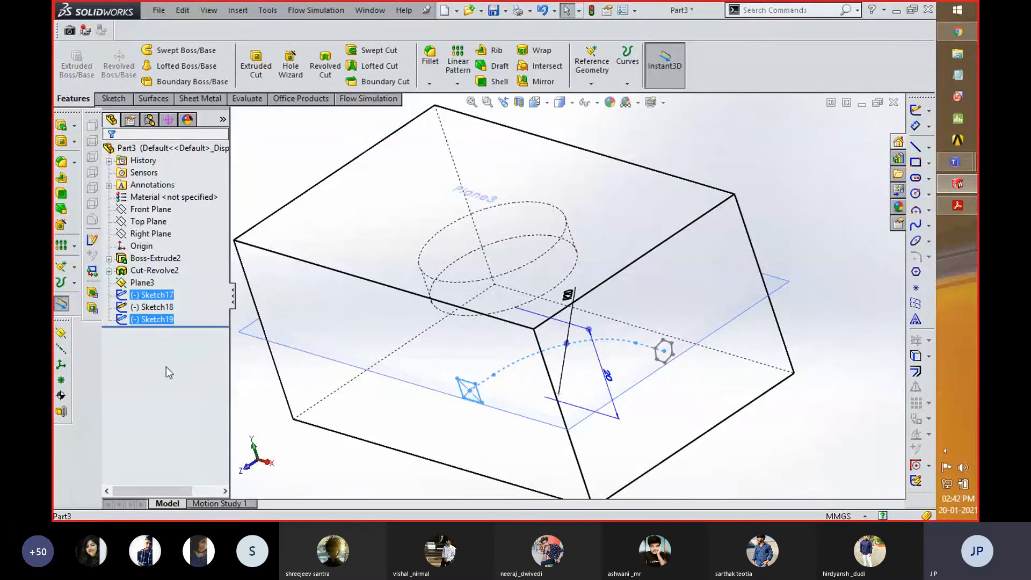
click(156, 310)
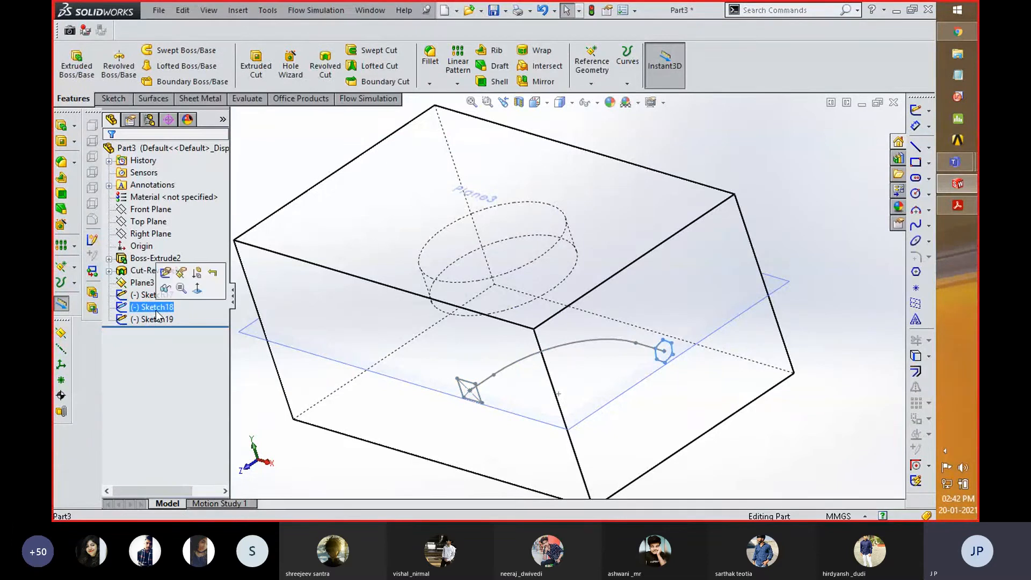
ctrl+click(156, 318)
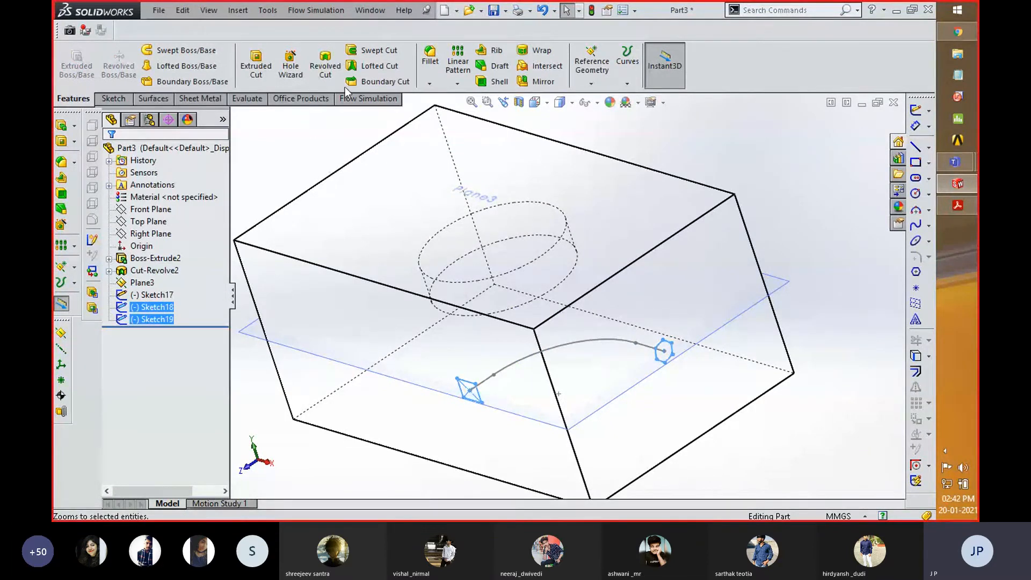
click(367, 59)
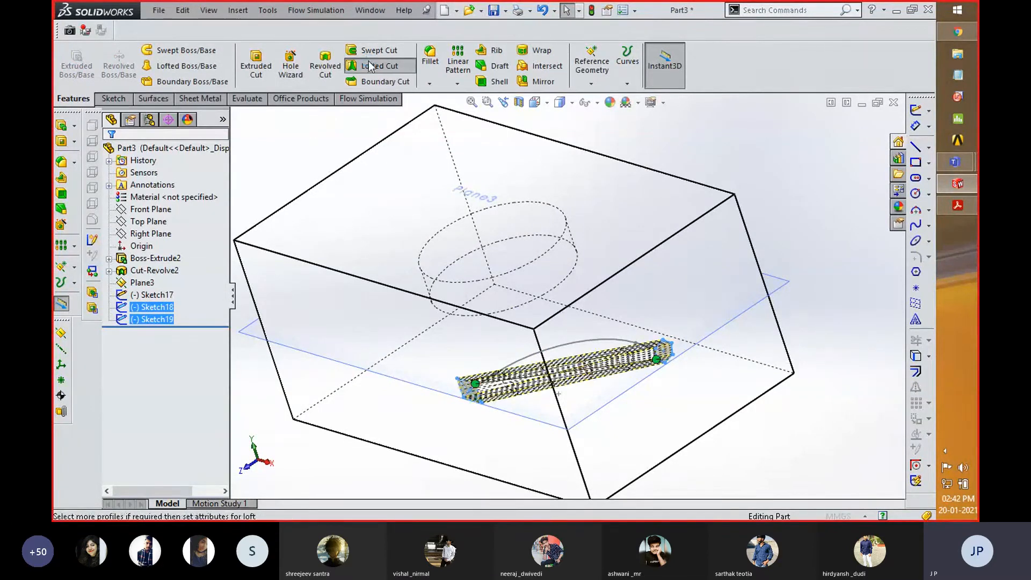
- Align the loft connector with the rectangle's lower corner, set the curved path sketch as the centerline, and complete the lofted cut
scroll(521, 383, down, 3)
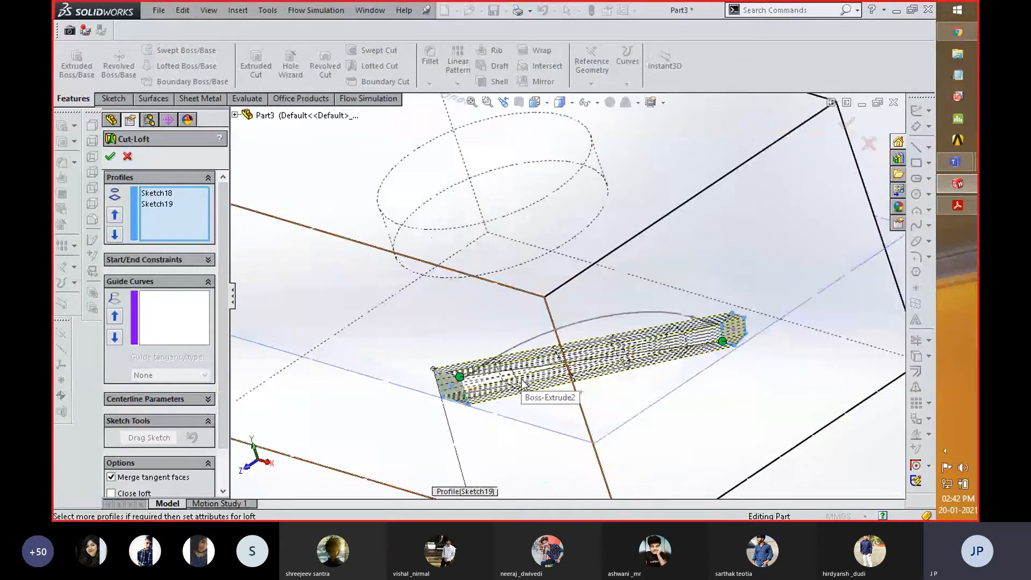
scroll(521, 382, down, 3)
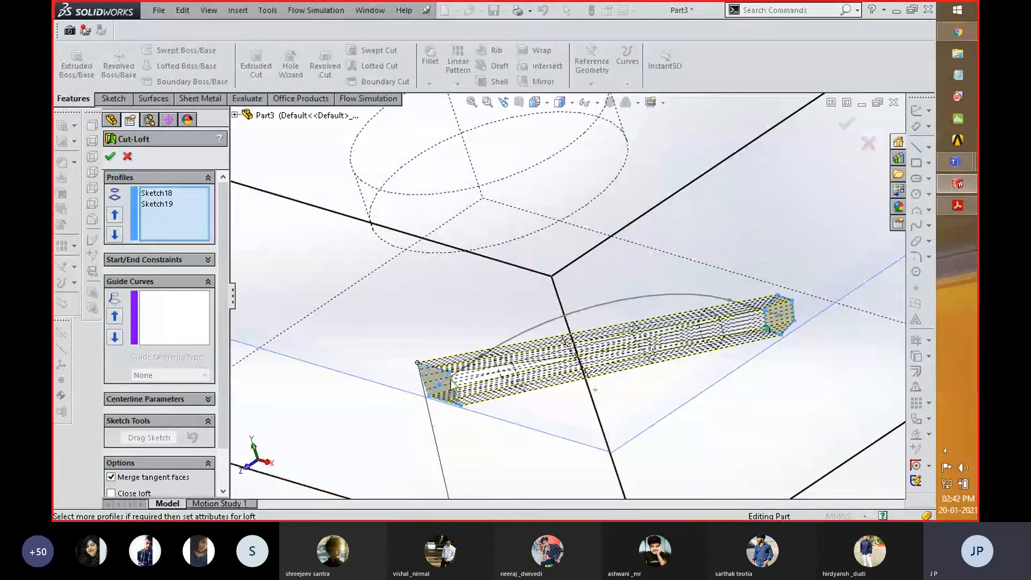
drag(459, 403, 461, 404)
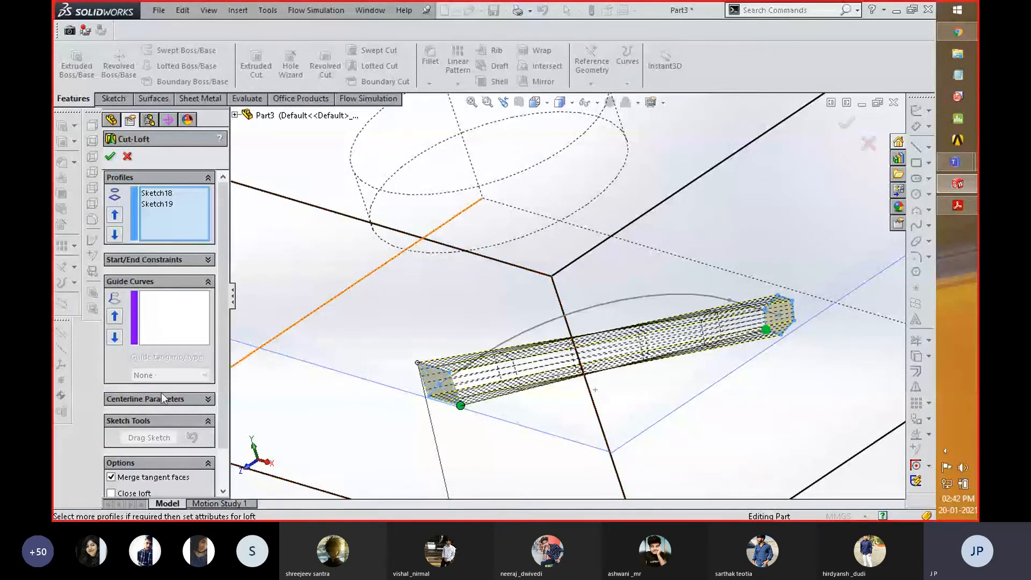
click(180, 400)
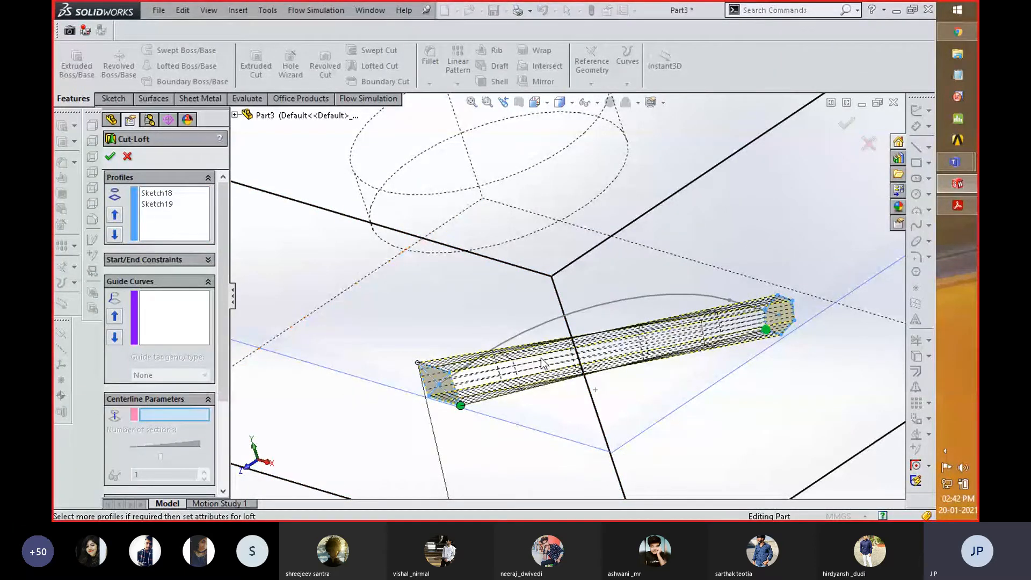
click(621, 307)
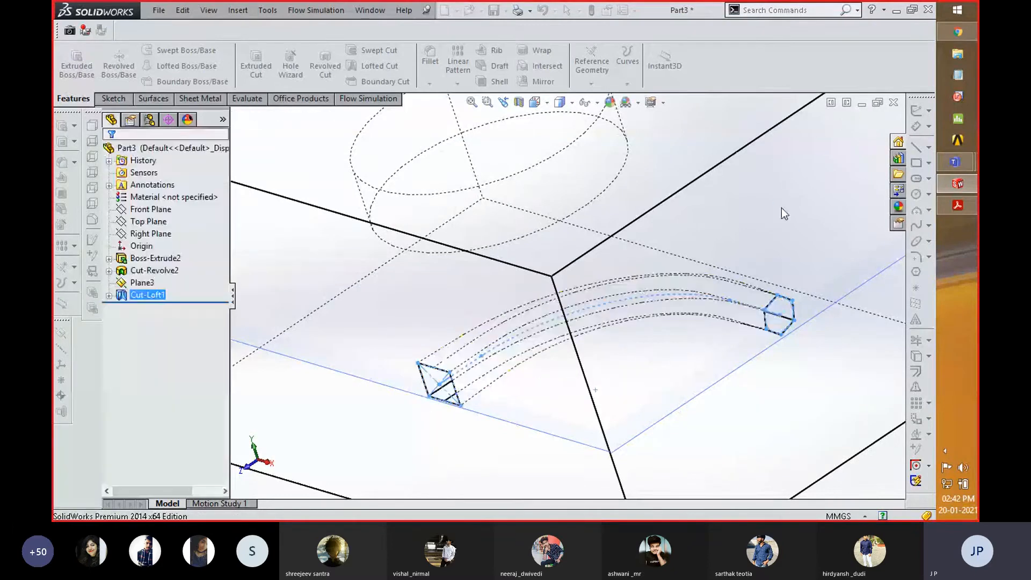
- Apply a section view through Plane3 with a 0.00 mm offset to expose the lofted cut inside the block
scroll(429, 249, up, 2)
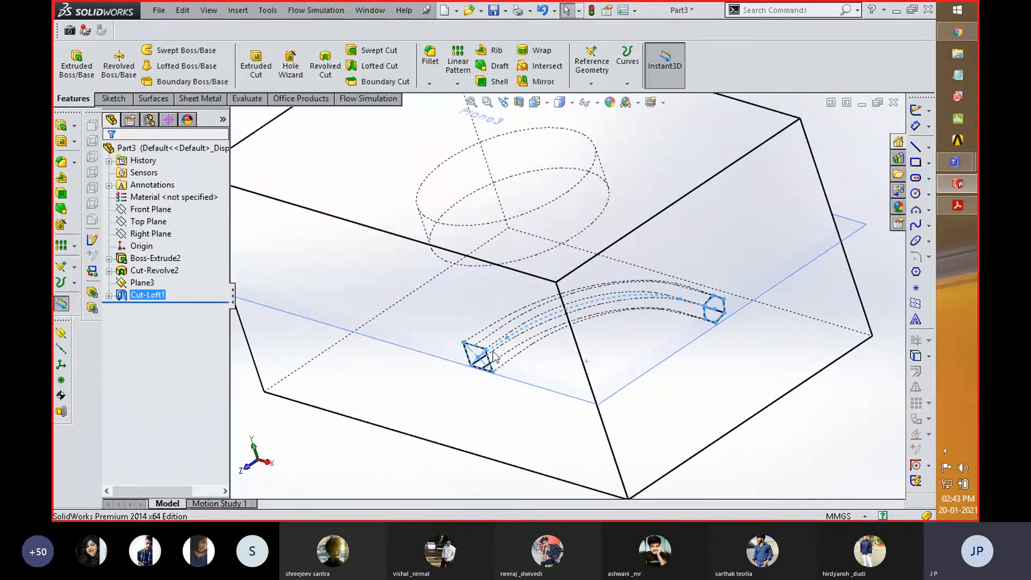
click(847, 224)
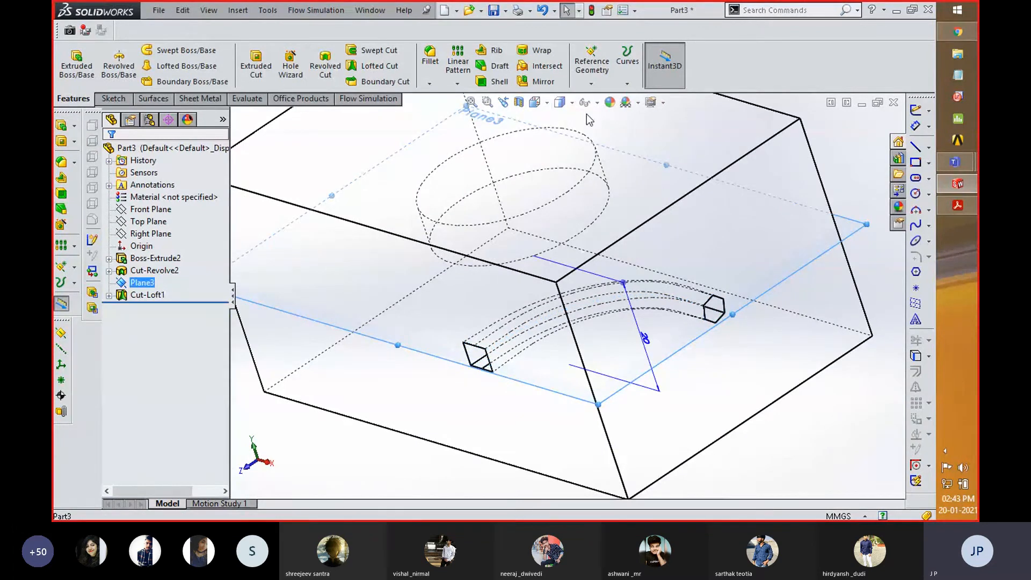
click(519, 102)
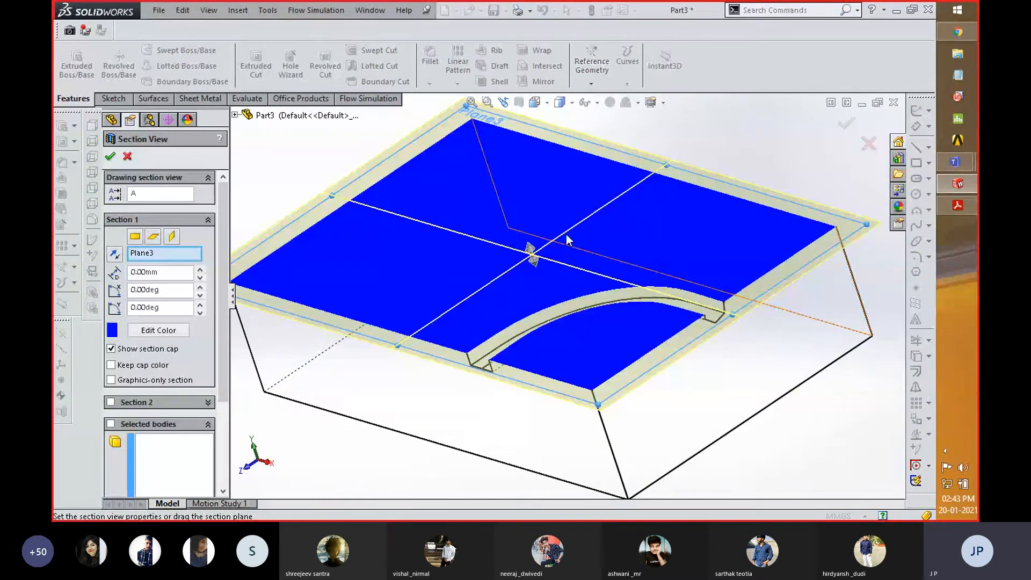
click(847, 125)
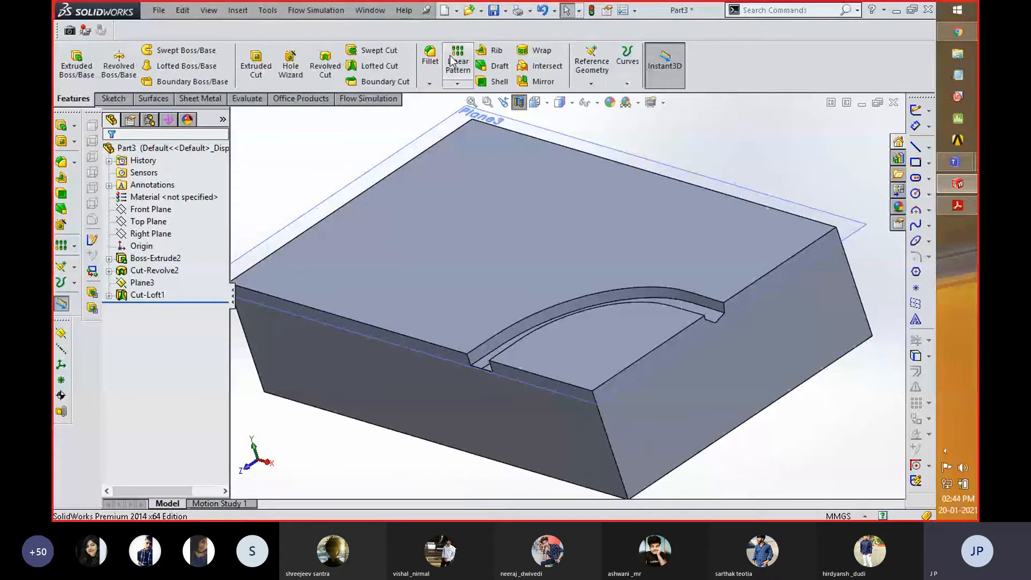
- Switch to Acrobat Reader to view the transition pipe drawing in SWG.pdf, and return to SolidWorks
click(957, 208)
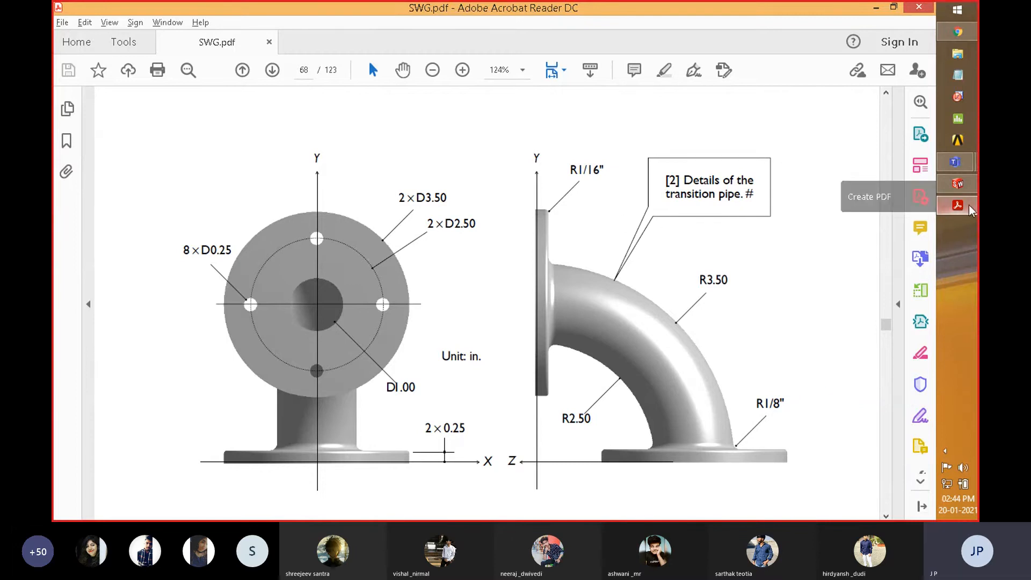
click(966, 189)
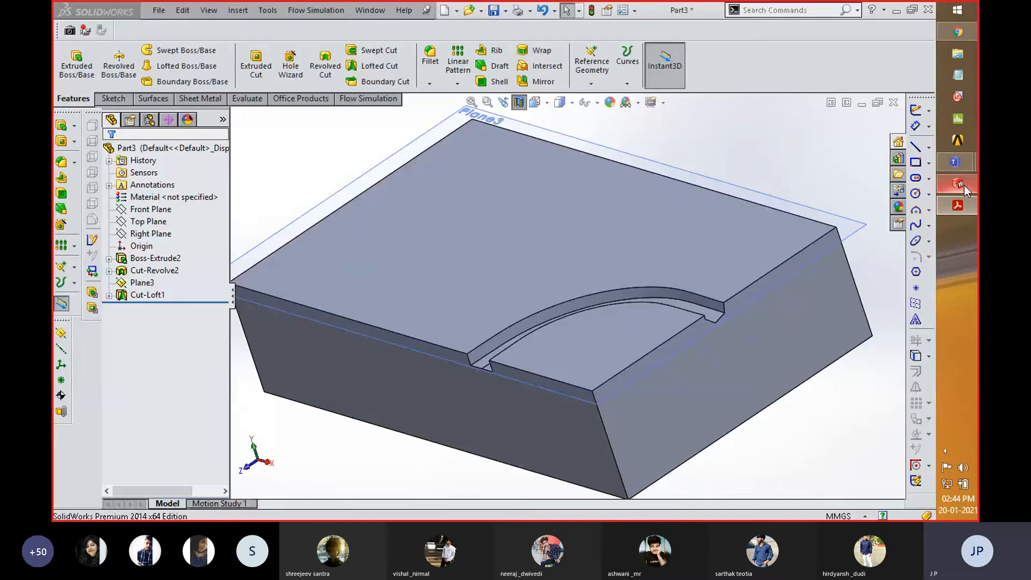
- Close the block part without saving its changes and create a new part document
click(895, 103)
click(486, 279)
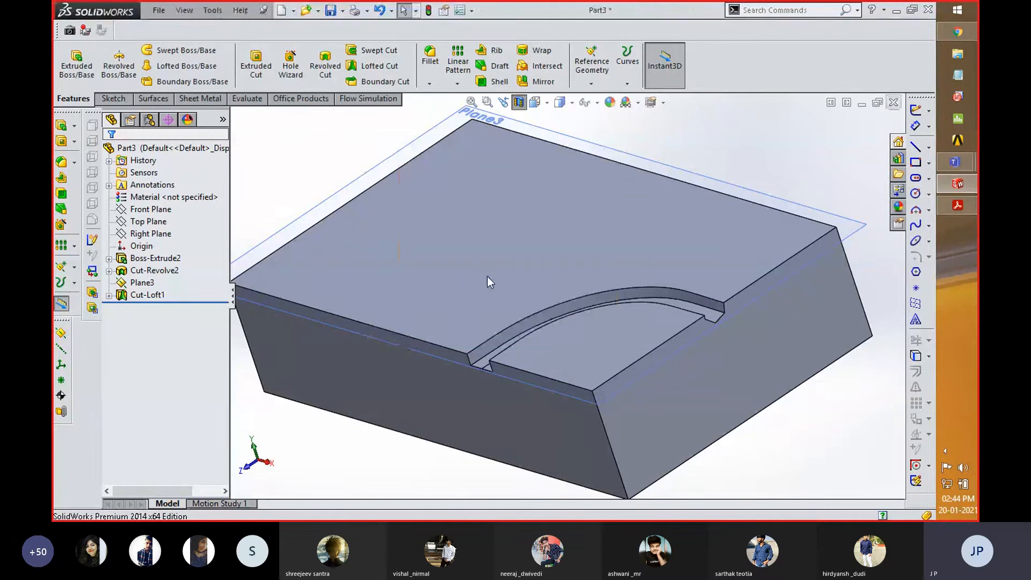
click(281, 11)
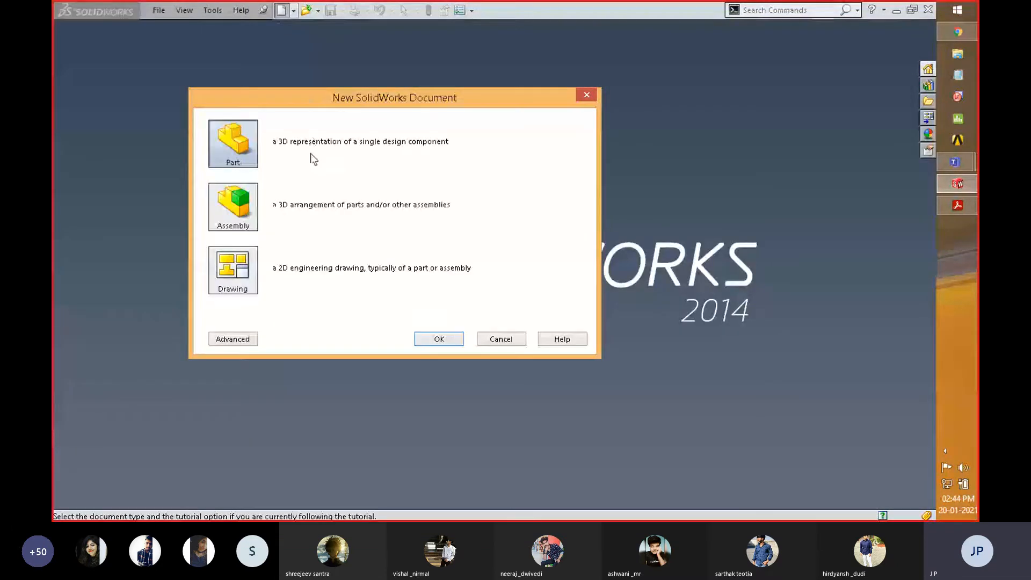
double_click(233, 144)
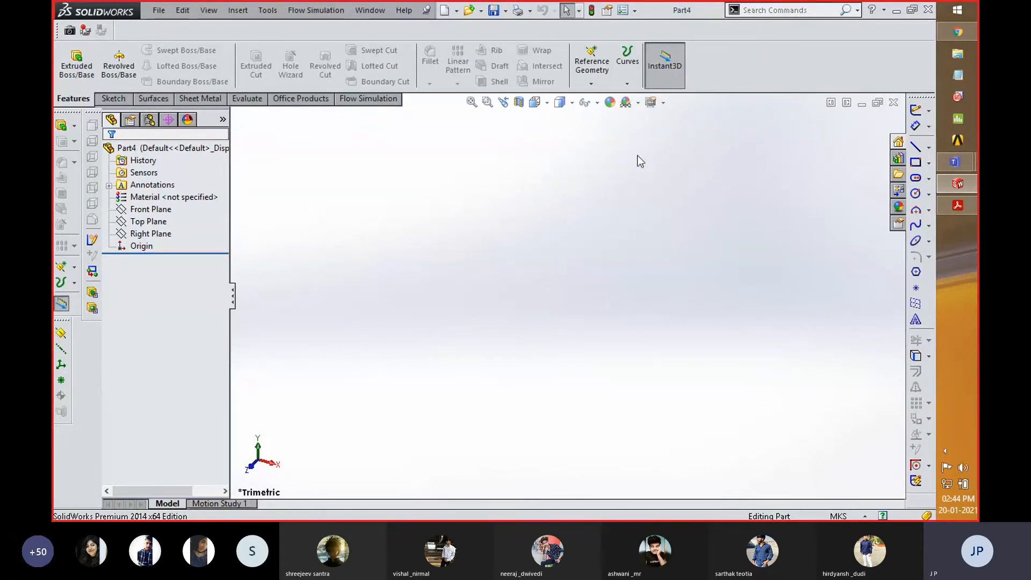
- Start a sketch on the Front Plane of the new part and switch to Acrobat Reader to consult the transition pipe drawing
click(148, 222)
ctrl+click(151, 209)
click(162, 199)
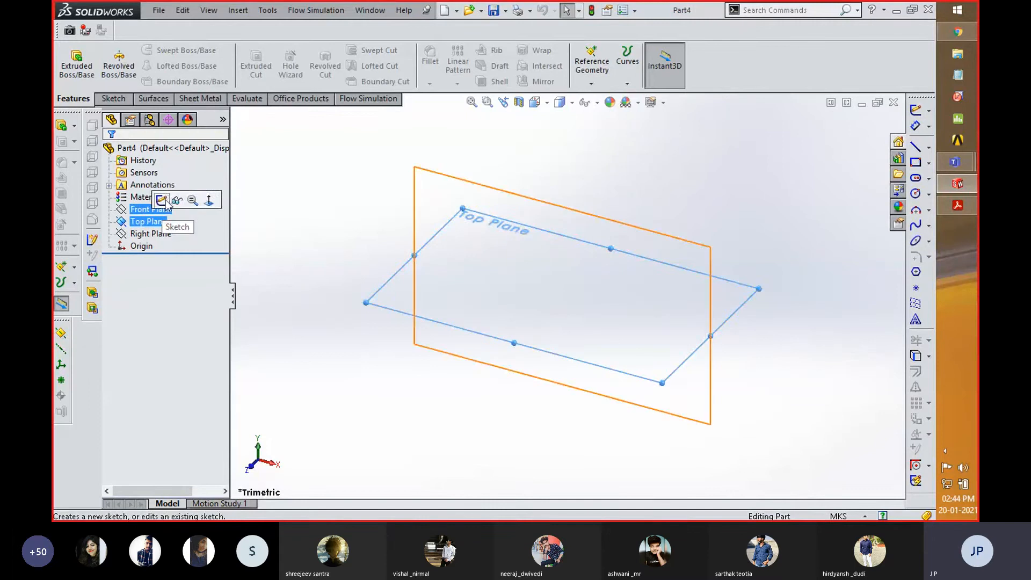
key(alt+Tab)
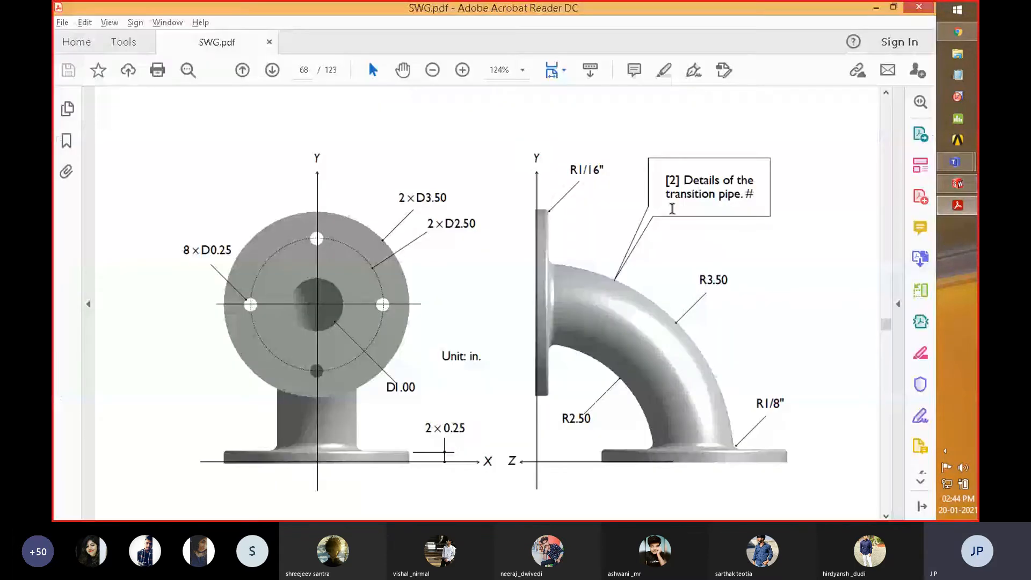
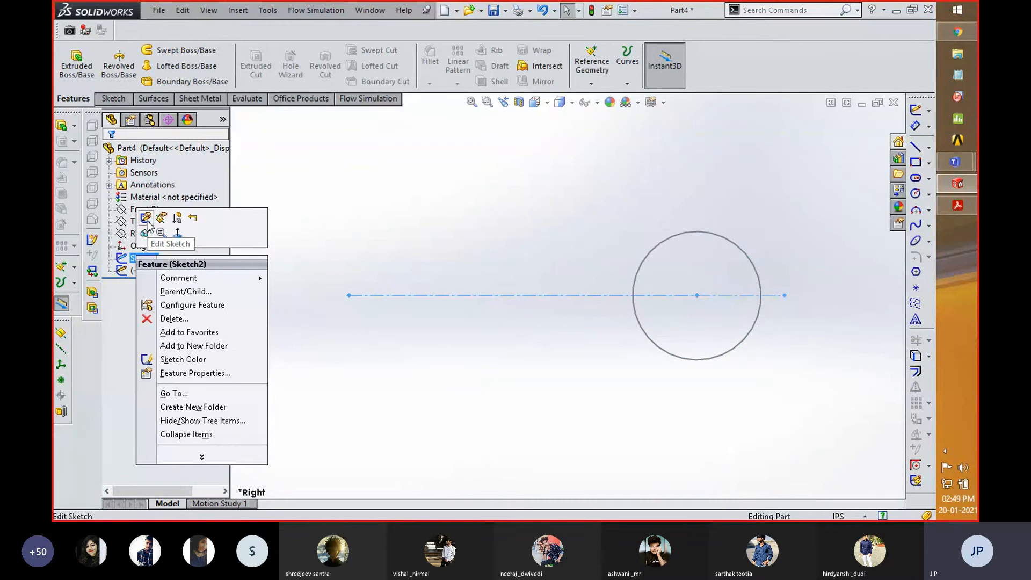
- Reopen Sketch2 for editing and set the construction arc's diameter to 6 in
key(space)
click(611, 374)
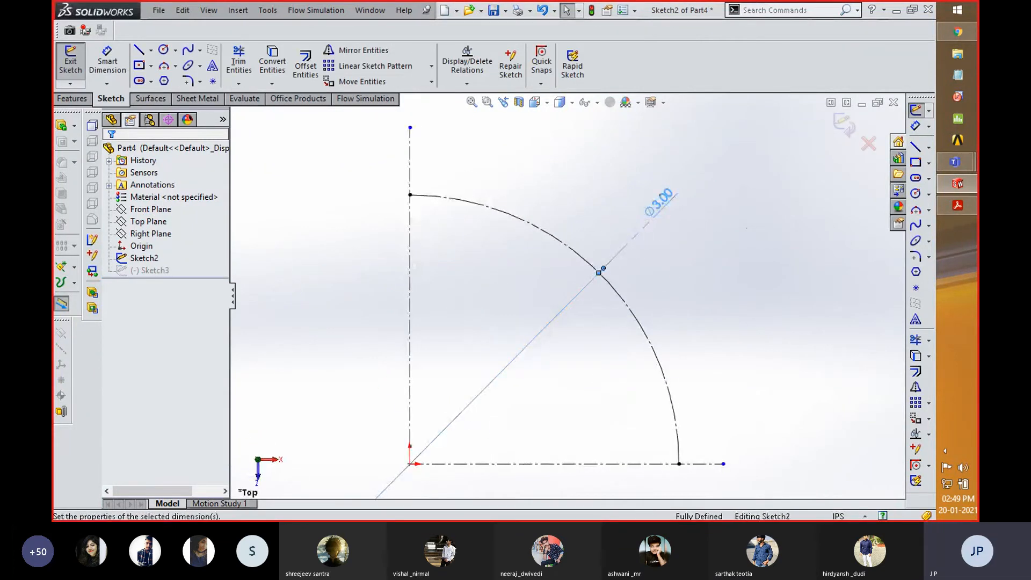
double_click(659, 203)
key(Return)
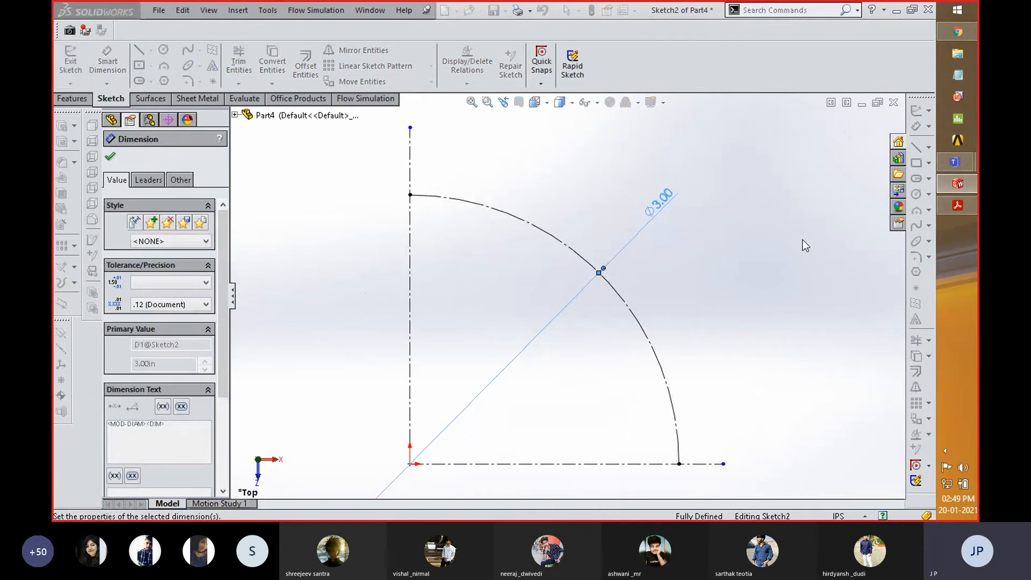
scroll(528, 370, up, 6)
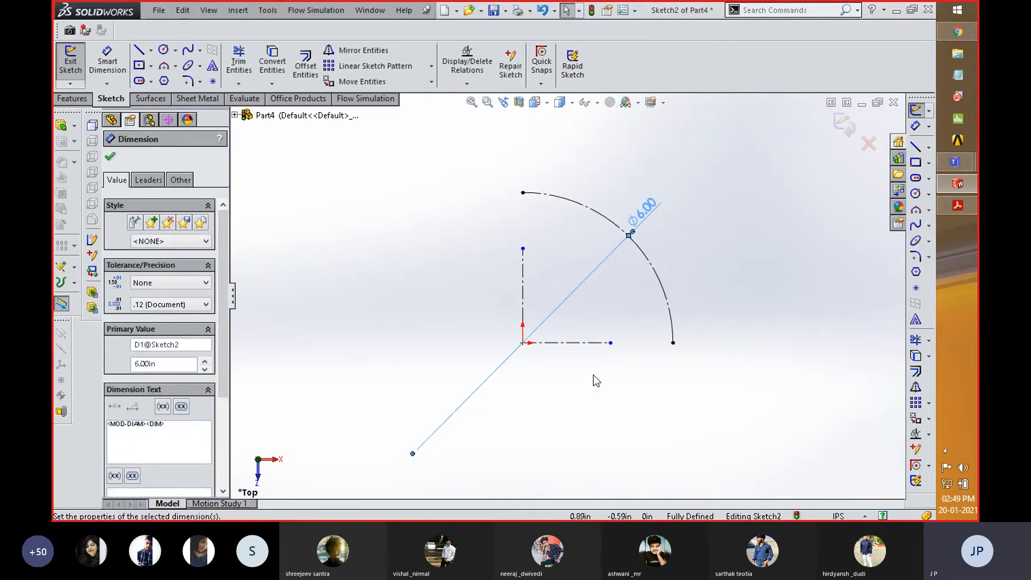
- Extend the horizontal and vertical centerlines past the arc's endpoints and finish editing Sketch2
click(611, 343)
drag(611, 343, 722, 341)
drag(523, 247, 523, 153)
click(843, 130)
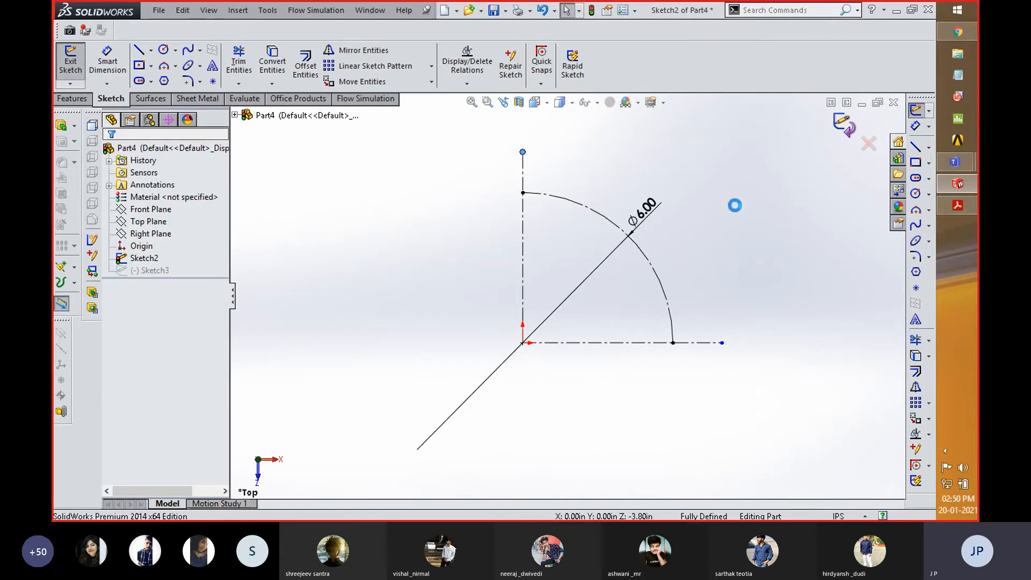
- Edit Sketch3 and make the circle's center coincident with the arc's endpoint on the centerline
click(163, 274)
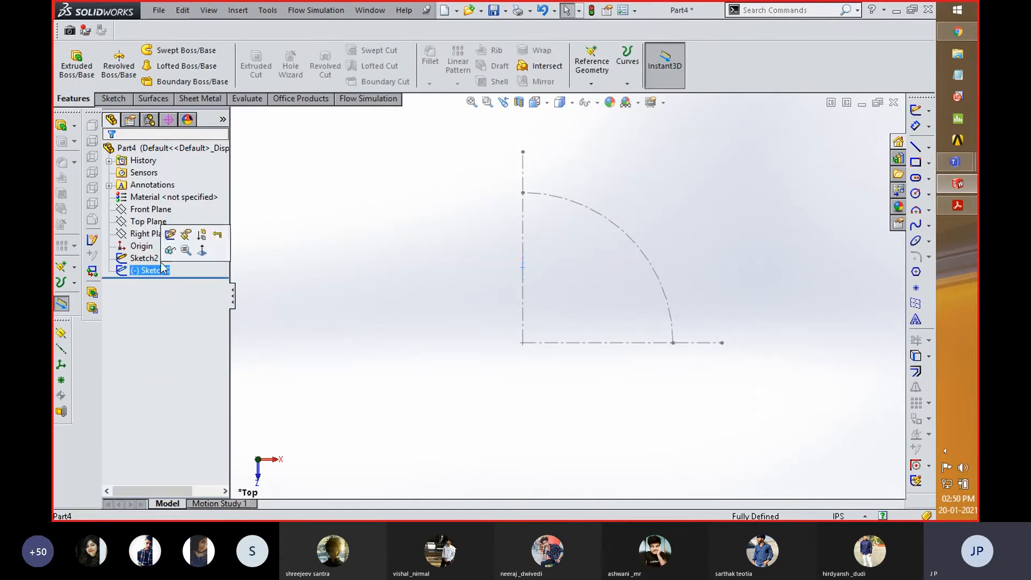
click(199, 245)
key(space)
click(620, 360)
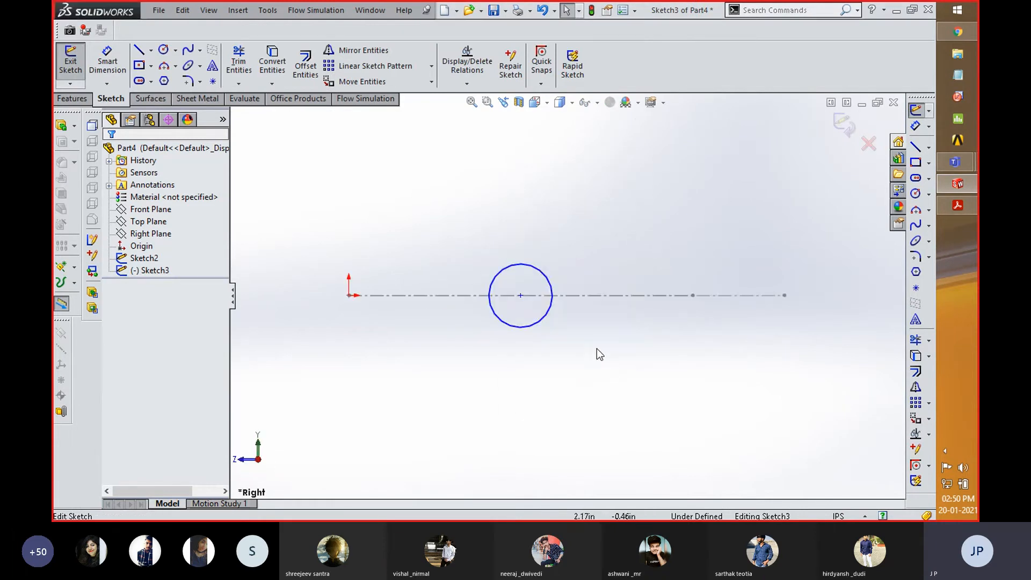
middle_drag(527, 384, 517, 418)
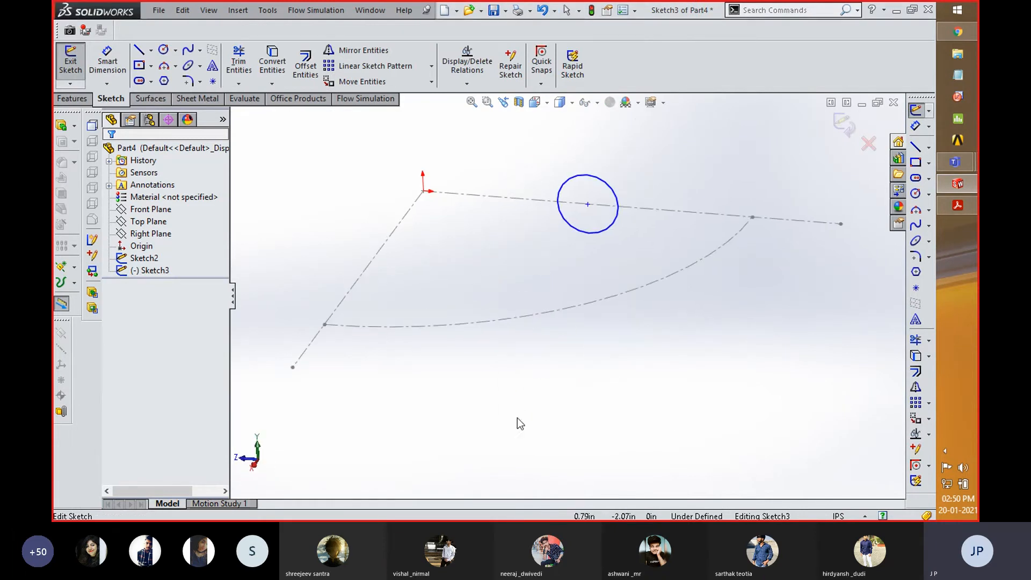
click(589, 205)
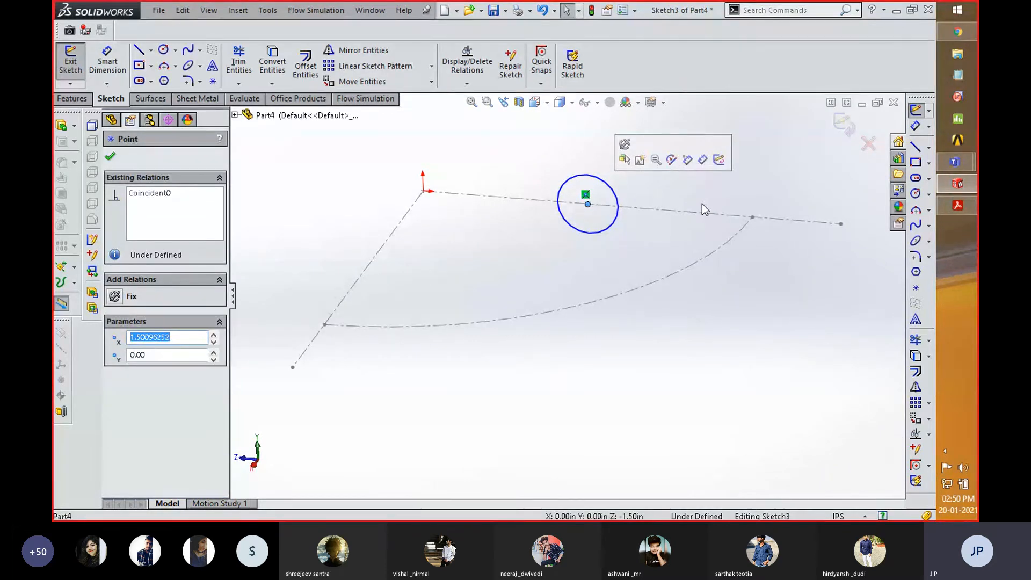
ctrl+click(752, 217)
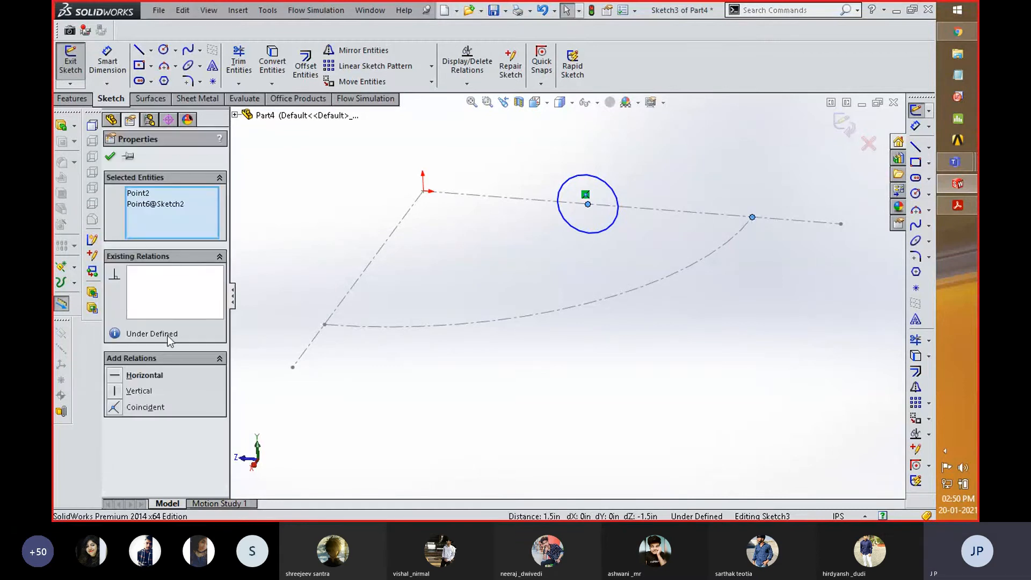
click(115, 409)
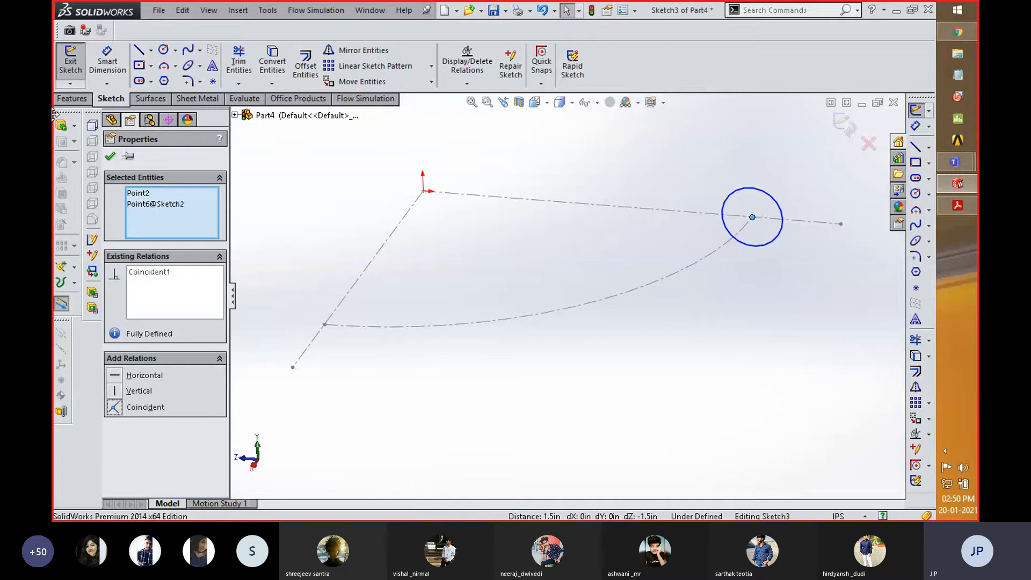
- Dimension the circle's diameter as 2.5 in, checking the value against the pipe drawing in Acrobat Reader
click(613, 333)
mouse_move(669, 311)
middle_down()
mouse_move(644, 387)
mouse_move(369, 322)
middle_up()
key(space)
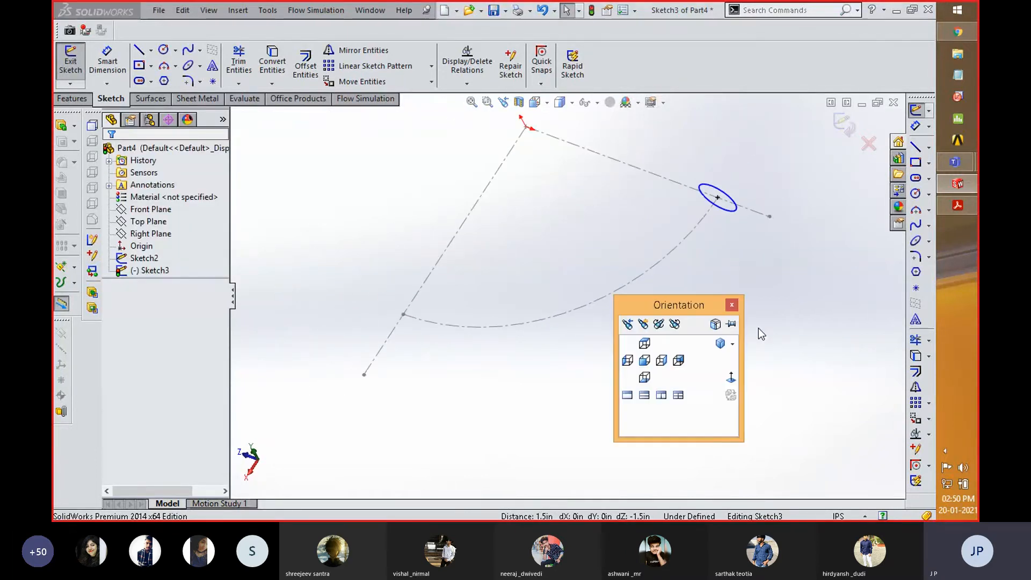
click(733, 378)
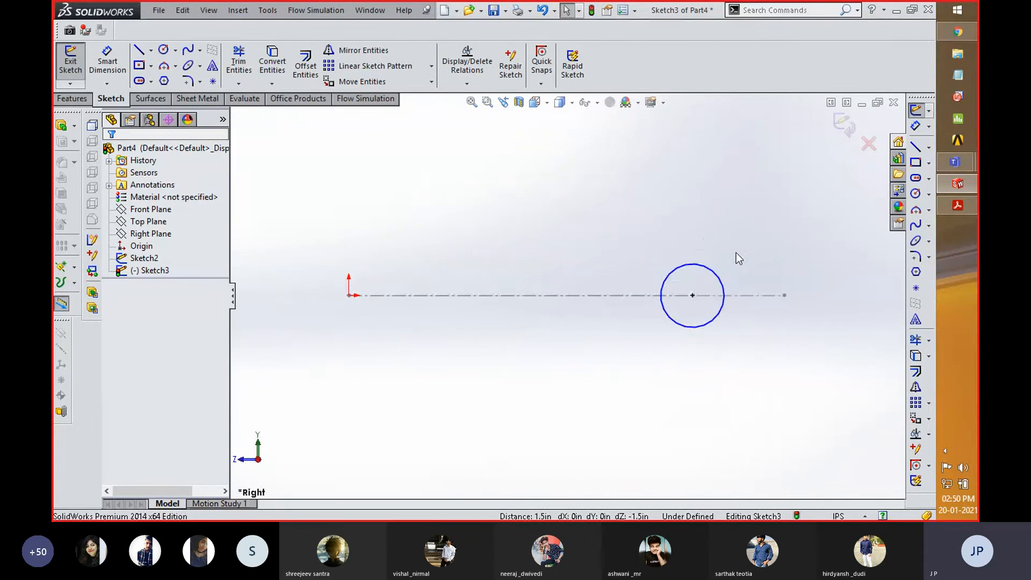
right_drag(749, 249, 752, 227)
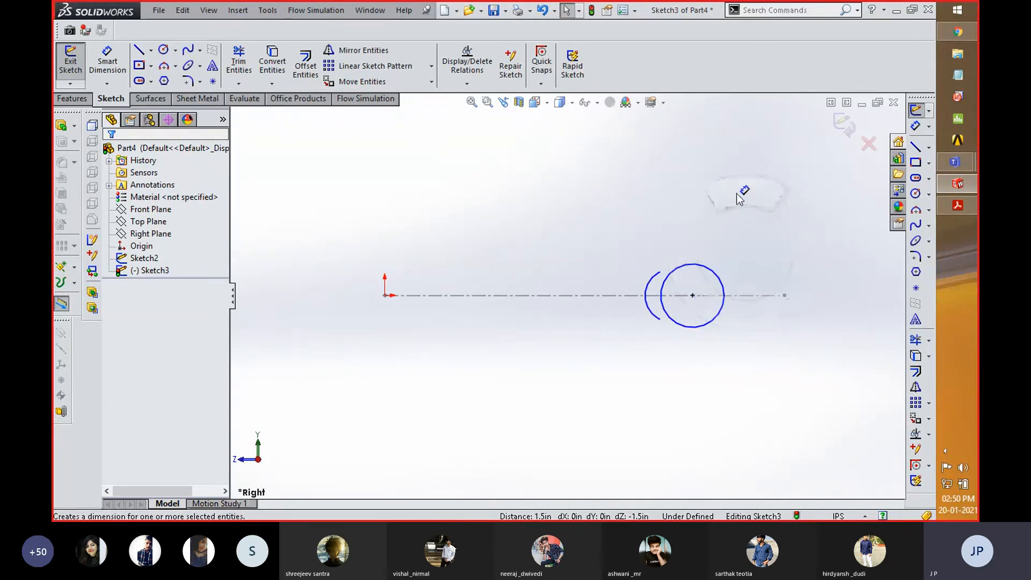
click(697, 289)
click(760, 253)
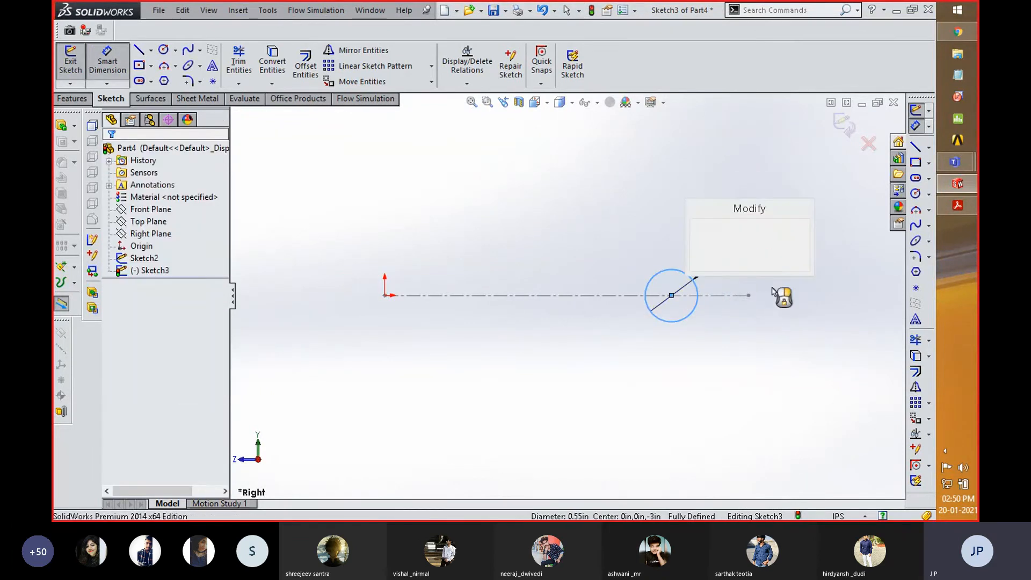
key(alt+Tab)
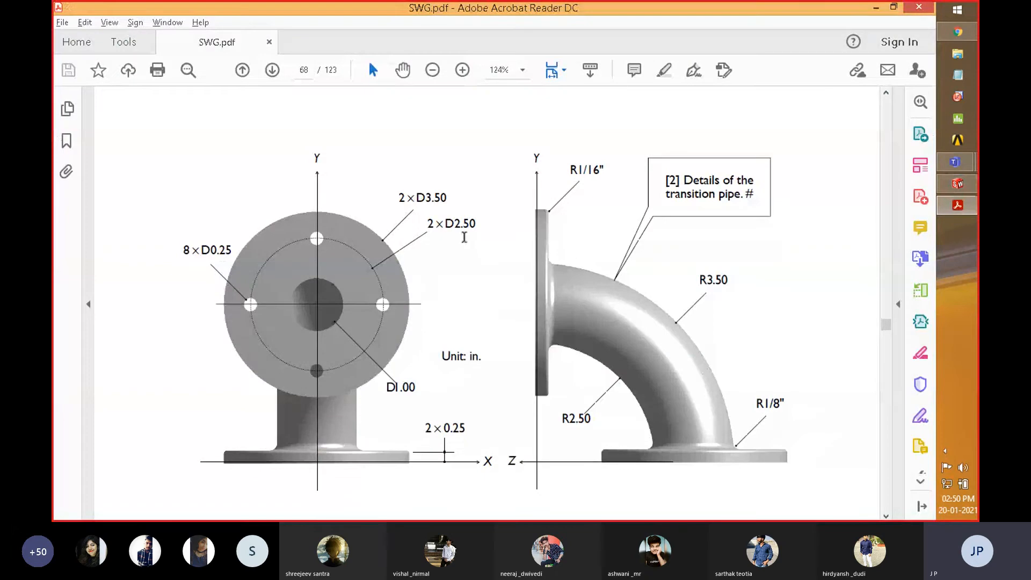
key(alt+Tab)
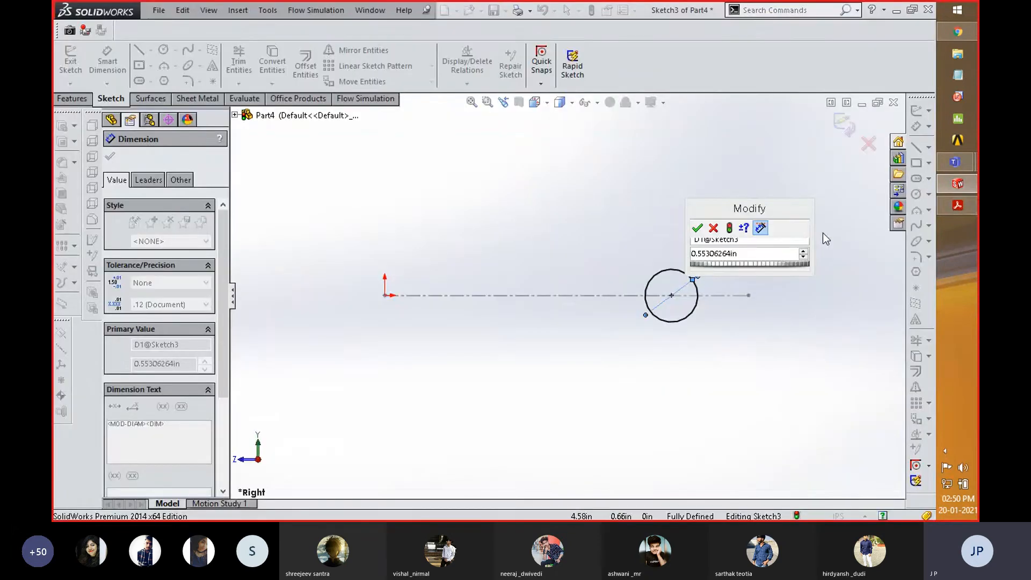
click(744, 252)
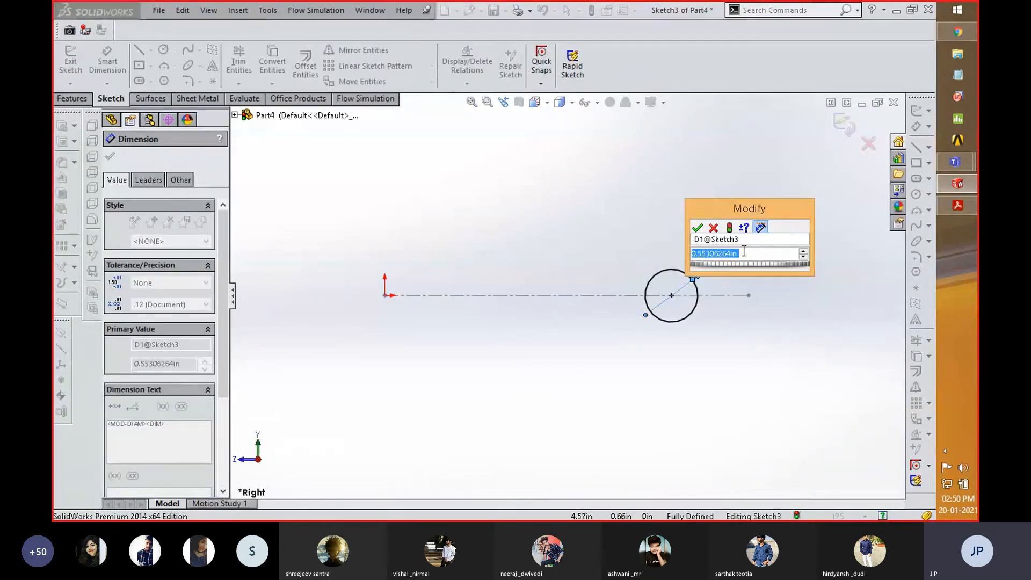
text(2.5)
key(Return)
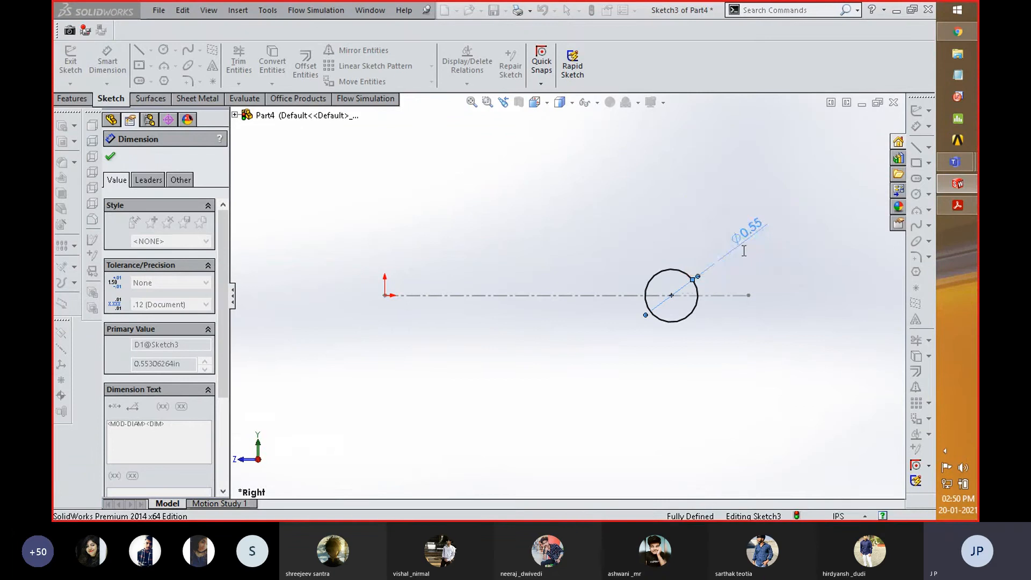
- Recheck the pipe drawing in Acrobat Reader and sketch an inner circle of about 1.22 in diameter concentric with the 2.50 in circle
key(alt+Tab)
key(alt+Tab)
middle_drag(494, 308, 484, 389)
scroll(481, 390, up, 2)
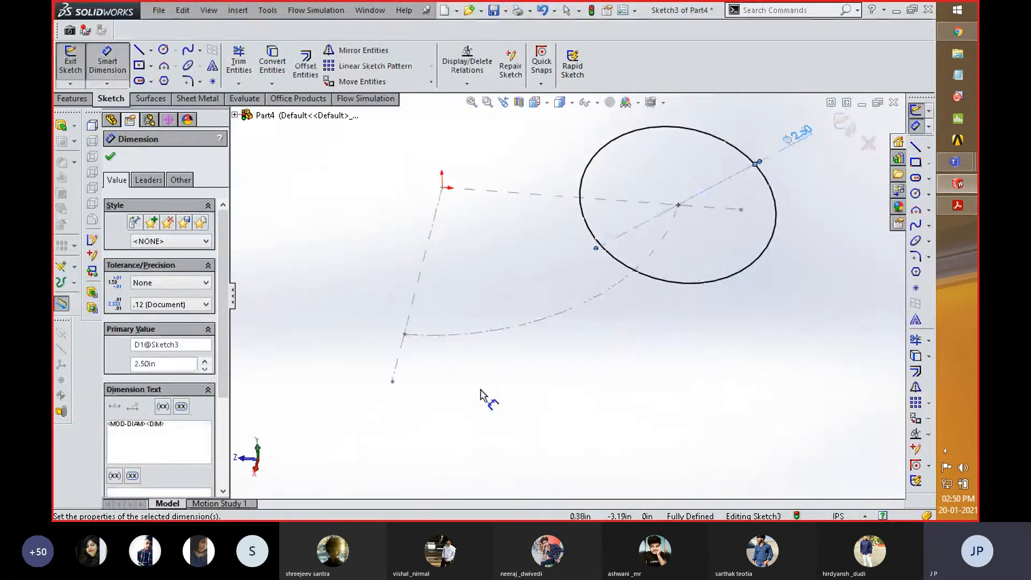
key(alt+Tab)
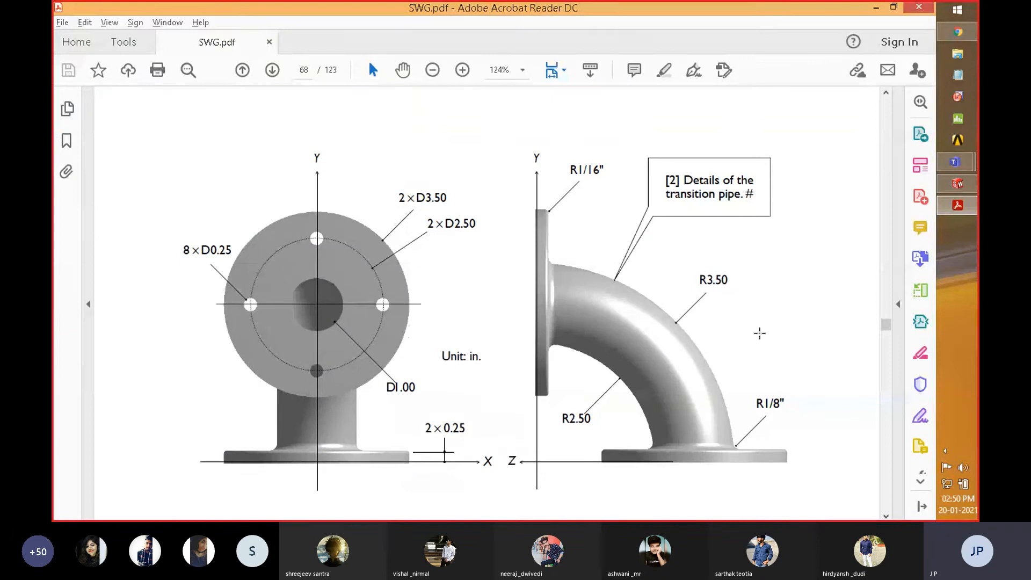
key(alt+Tab)
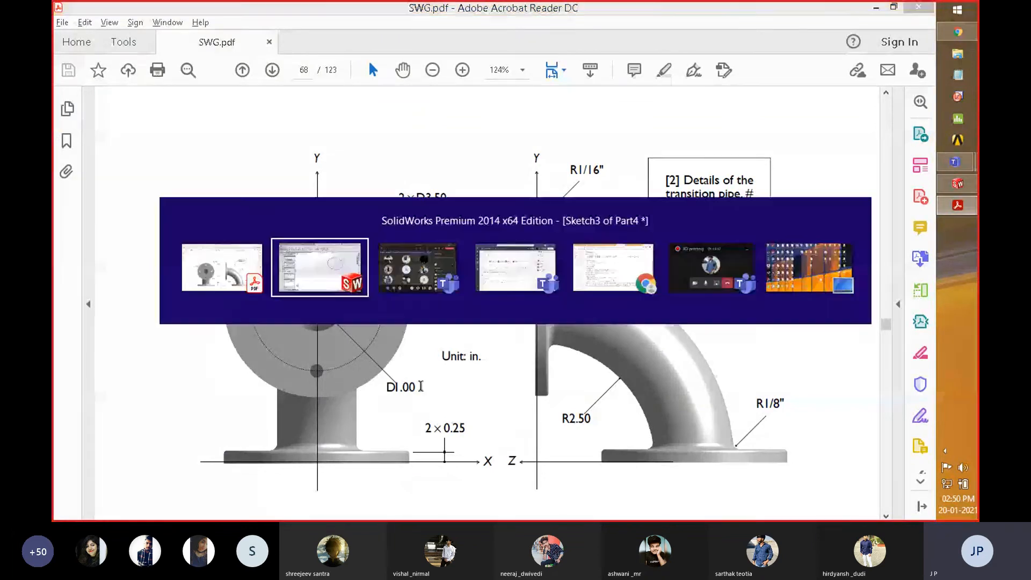
key(space)
click(760, 388)
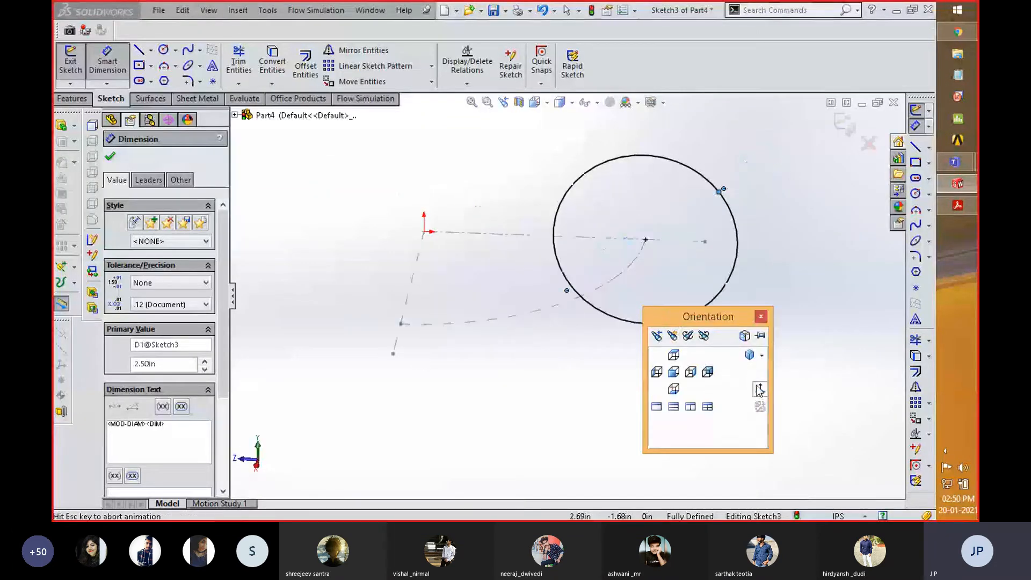
right_drag(778, 308, 835, 302)
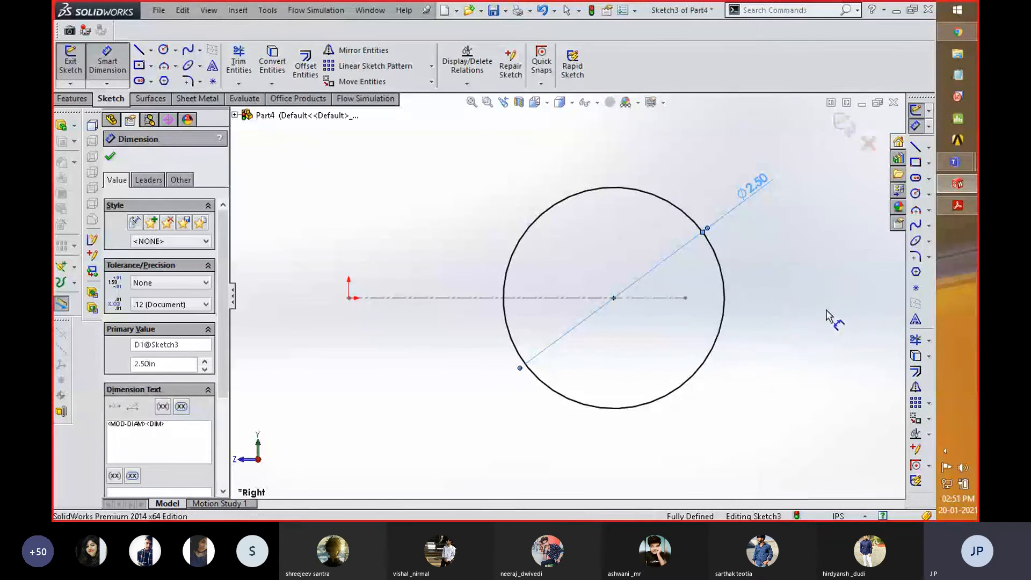
click(614, 298)
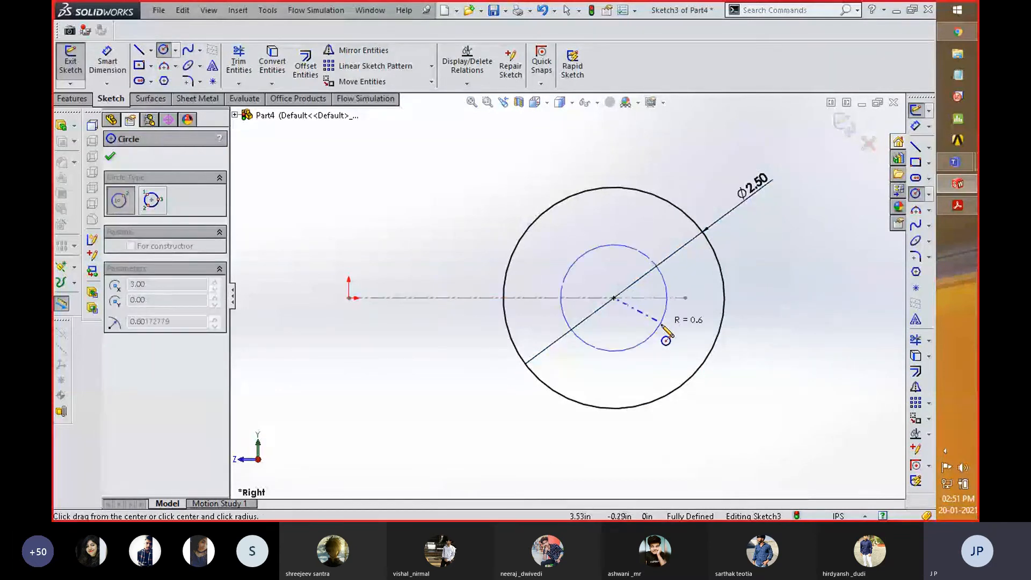
click(661, 322)
- Dimension the inner circle's diameter as 1 in and exit Sketch3
right_drag(826, 338, 827, 309)
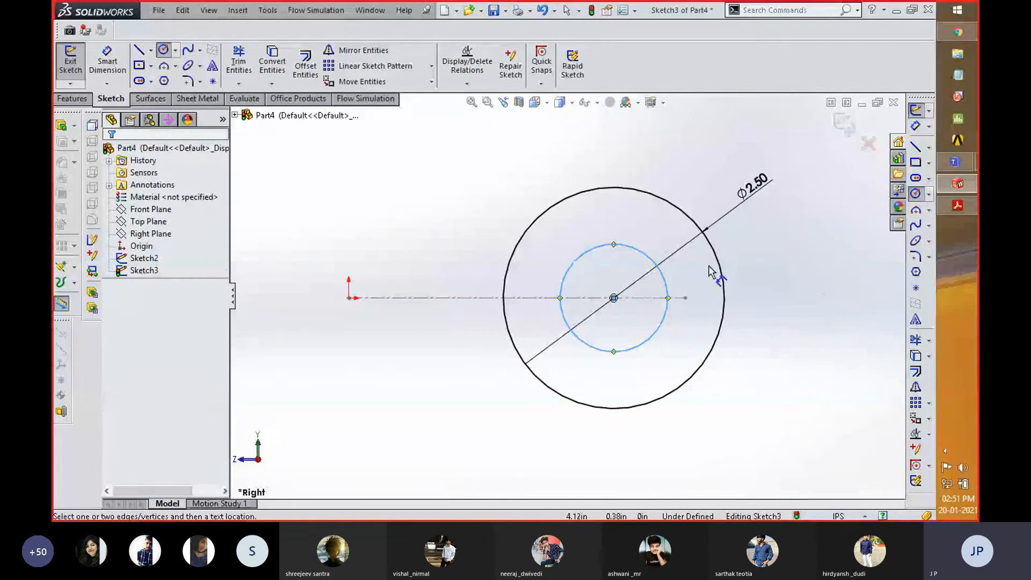
click(650, 252)
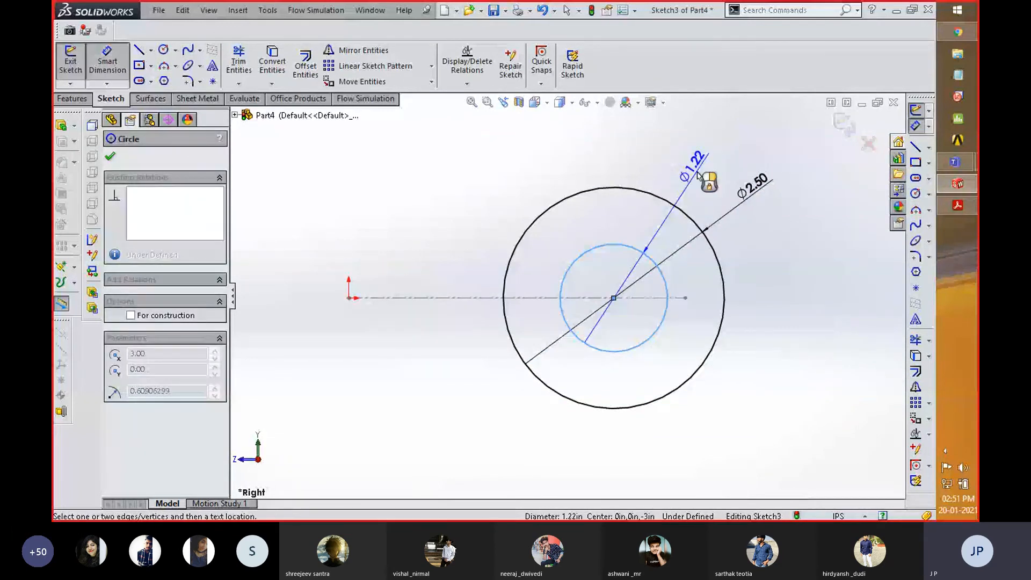
click(699, 172)
text(1)
key(Return)
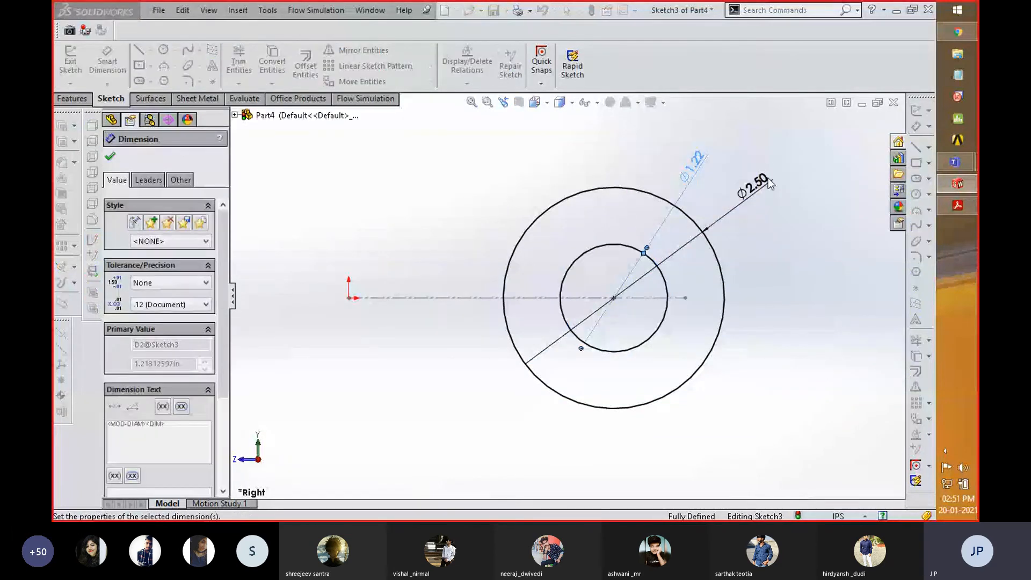
click(843, 121)
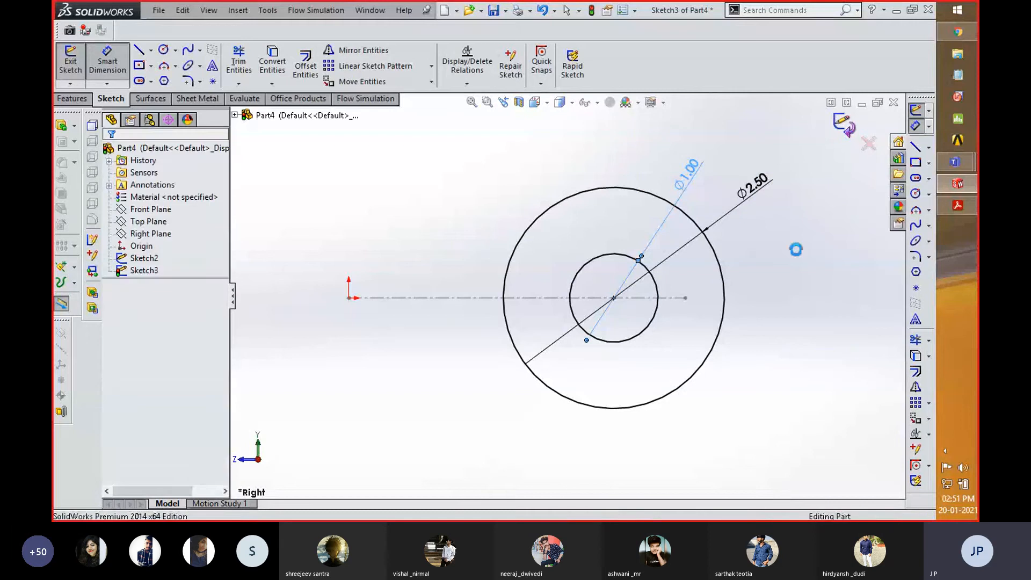
- Switch to Acrobat Reader to review the flange and bend dimensions in SWG.pdf, and return to SolidWorks
key(alt+Tab)
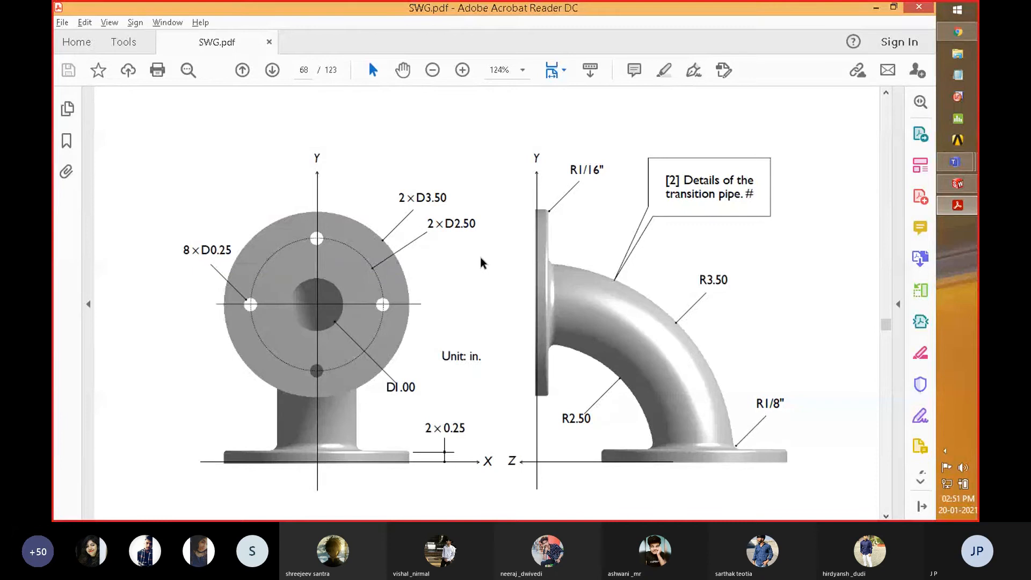
key(alt+Tab)
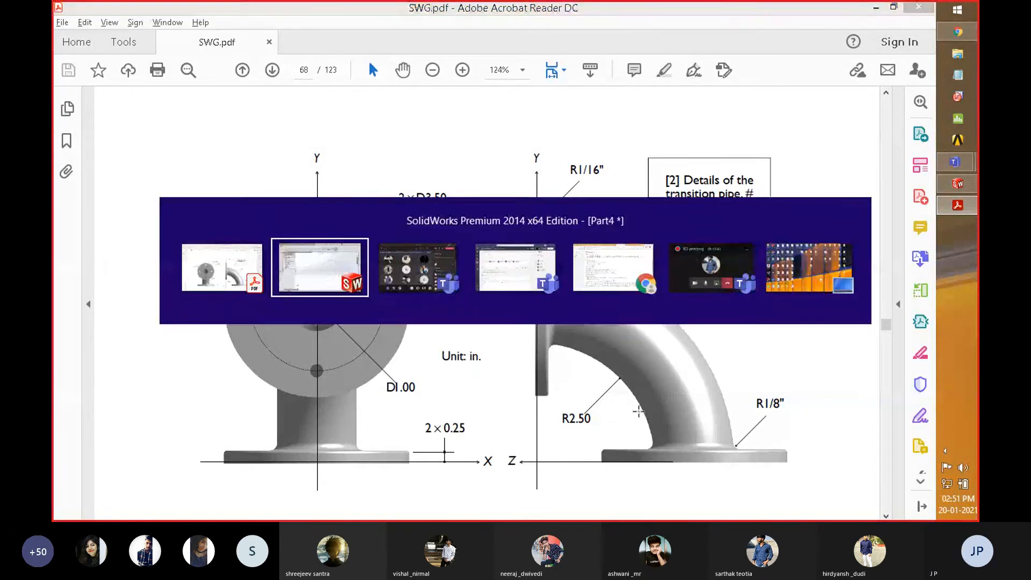
key(alt+Tab)
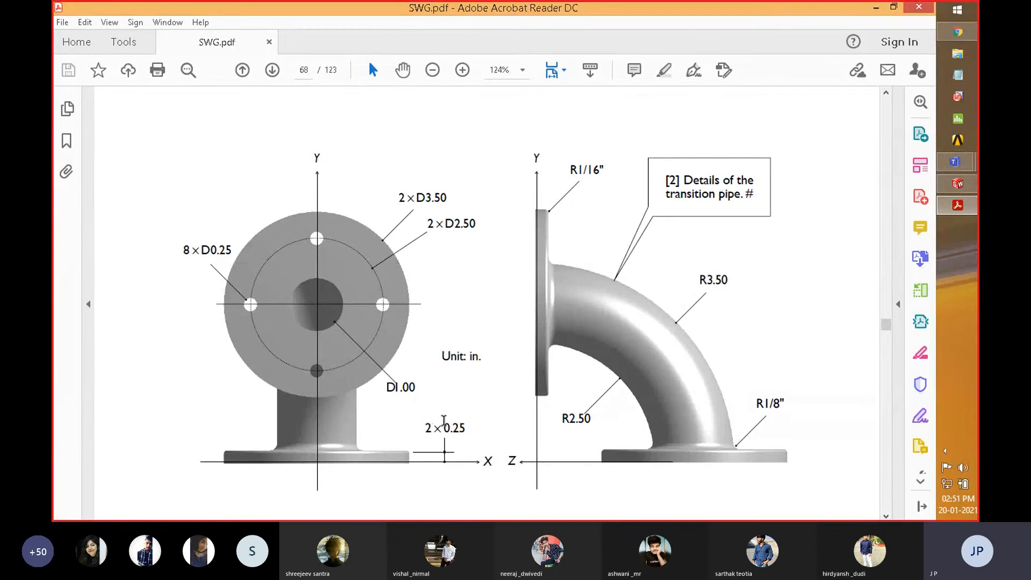
key(alt+Tab)
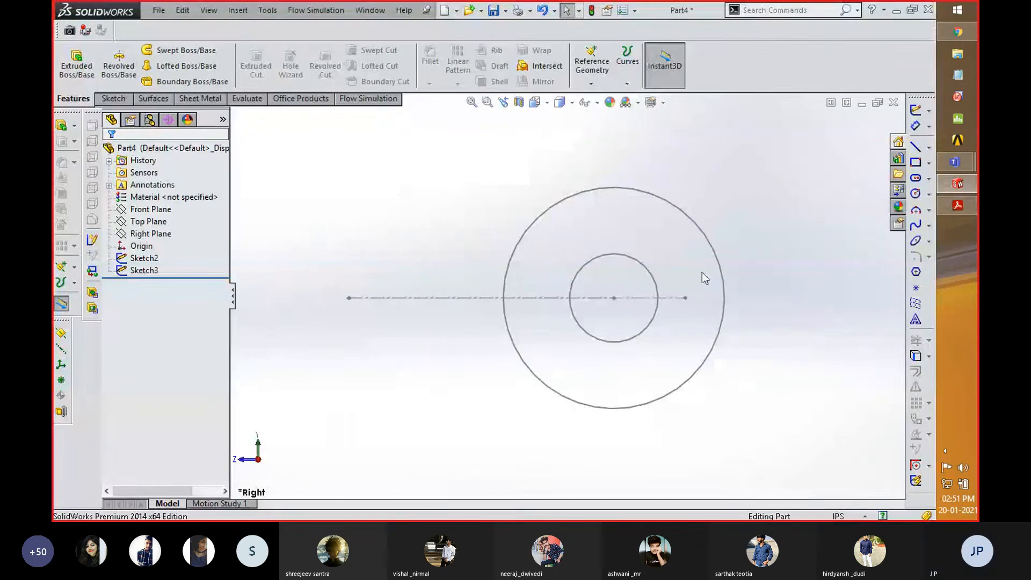
- Try to sweep the concentric-circle profile Sketch3 along the construction quarter-circle arc
scroll(482, 328, up, 2)
mouse_move(482, 329)
middle_down()
mouse_move(422, 373)
mouse_move(397, 366)
middle_up()
click(146, 270)
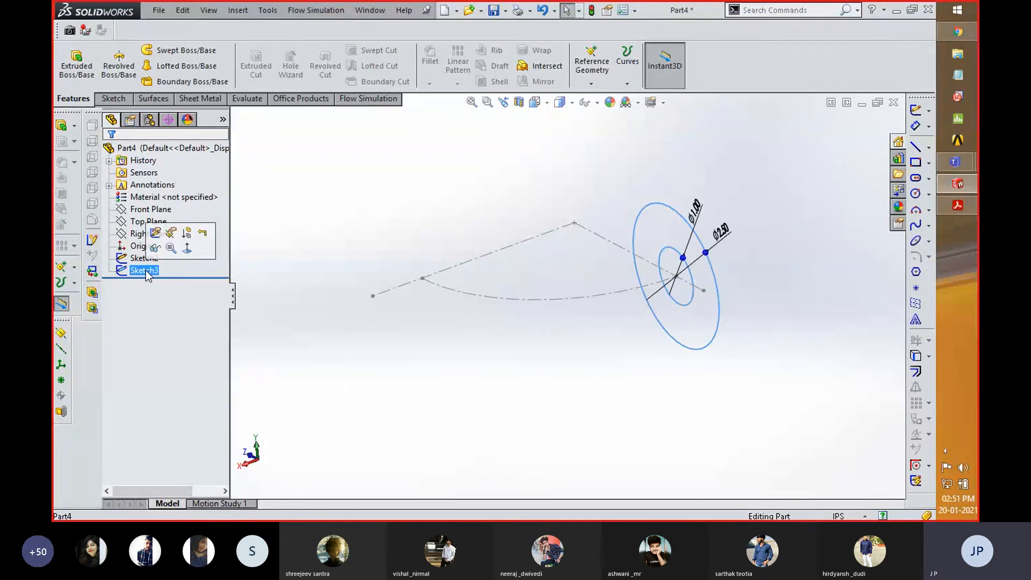
click(185, 54)
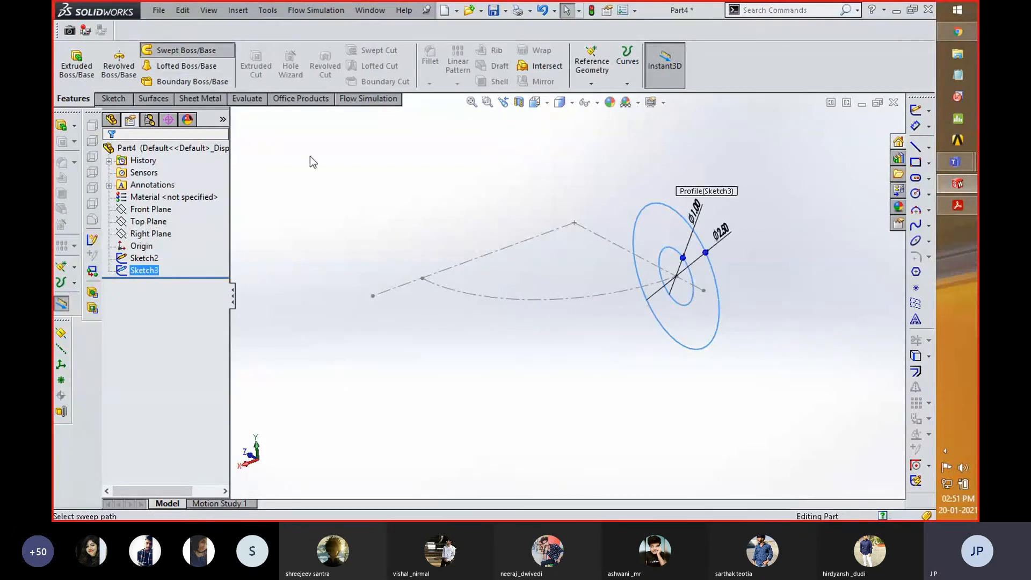
click(176, 212)
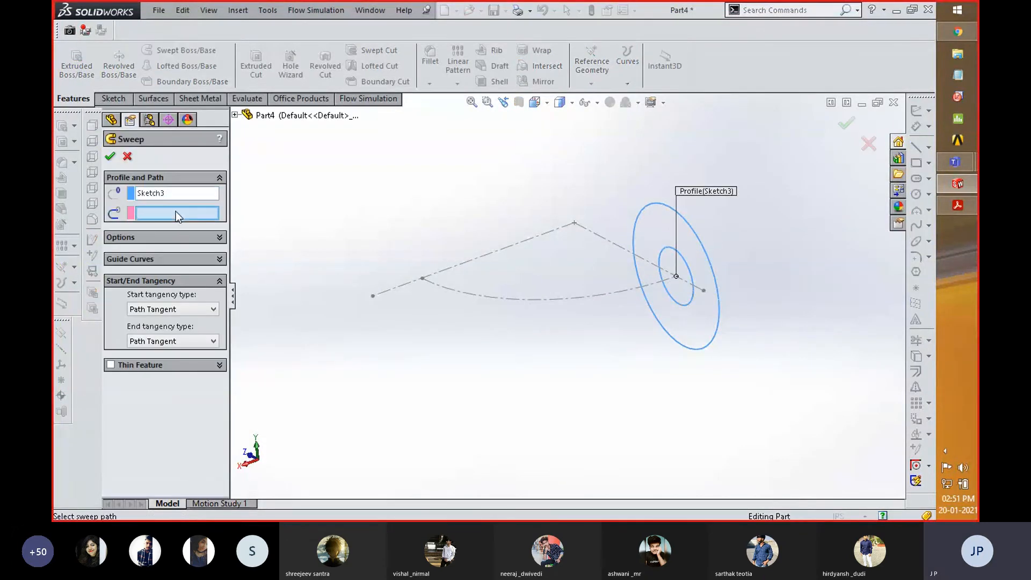
click(518, 299)
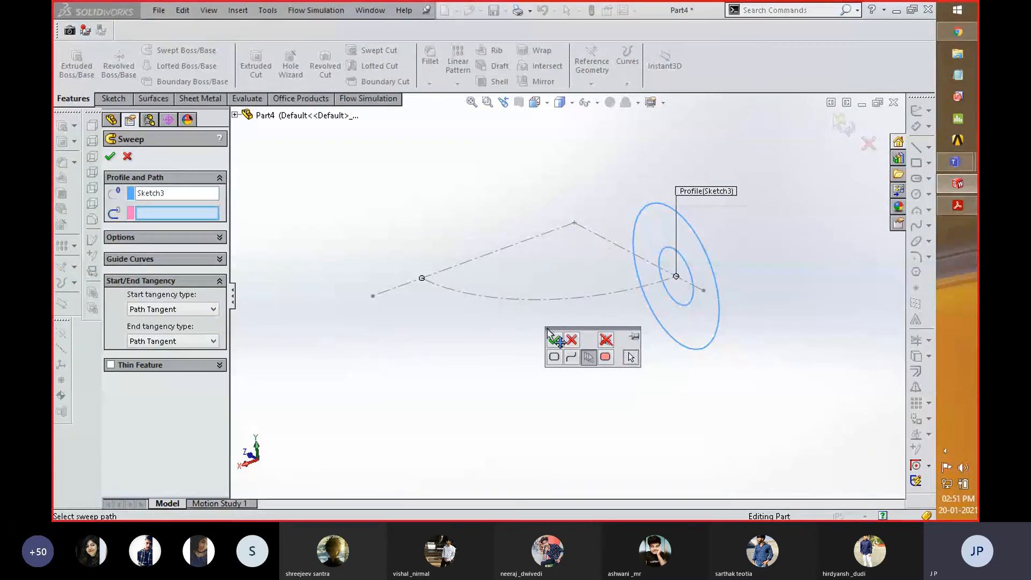
click(555, 340)
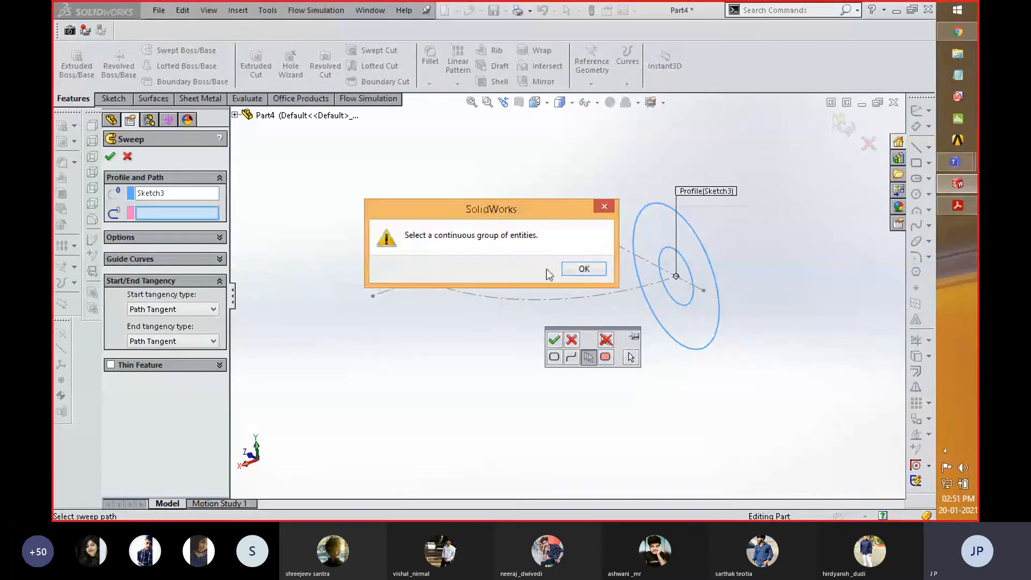
click(580, 269)
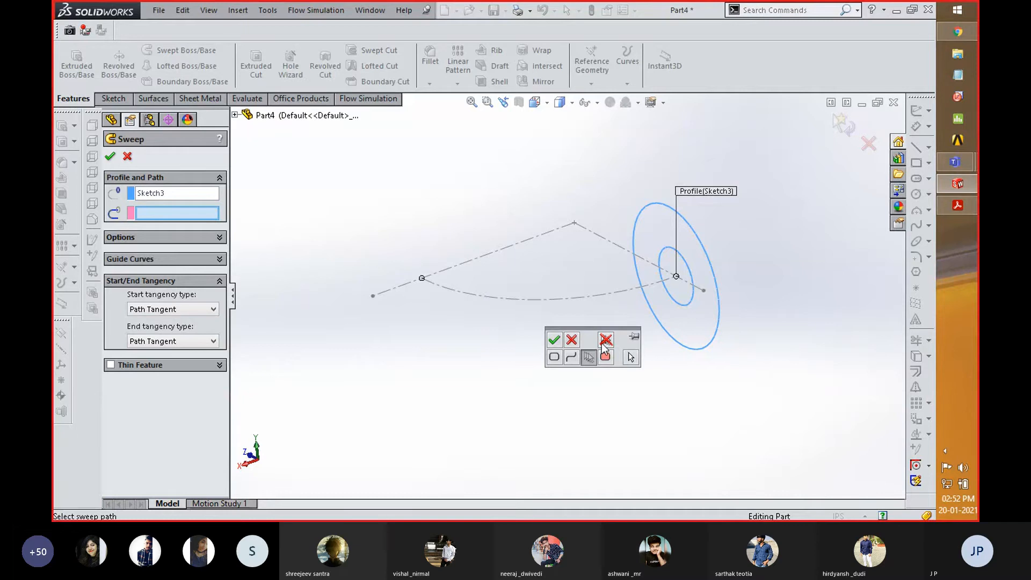
click(570, 340)
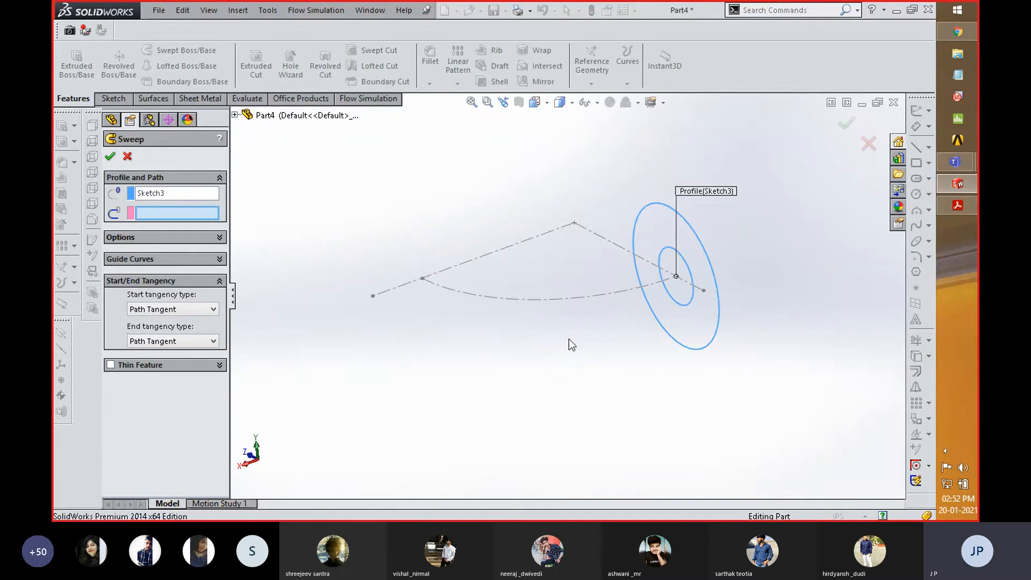
click(868, 144)
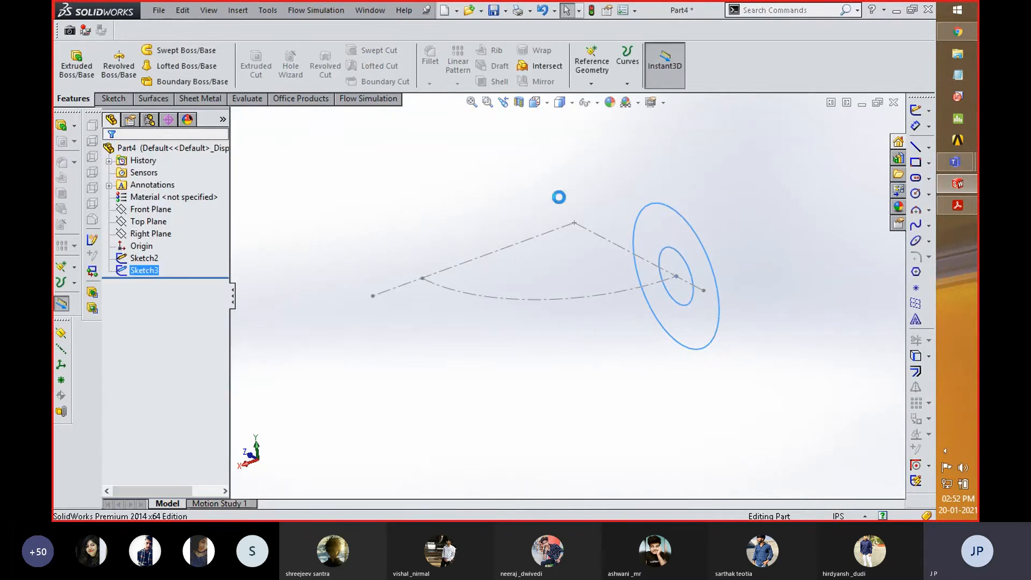
- Recheck the pipe drawing in Acrobat Reader, and edit Sketch2 in SolidWorks to turn the construction arc into regular geometry
key(alt+Tab)
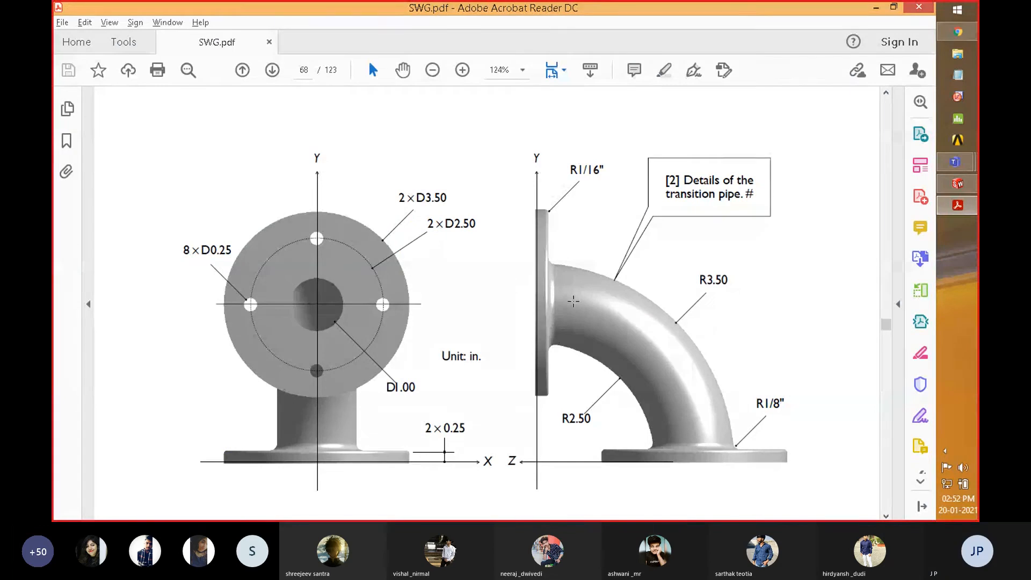
key(alt+Tab)
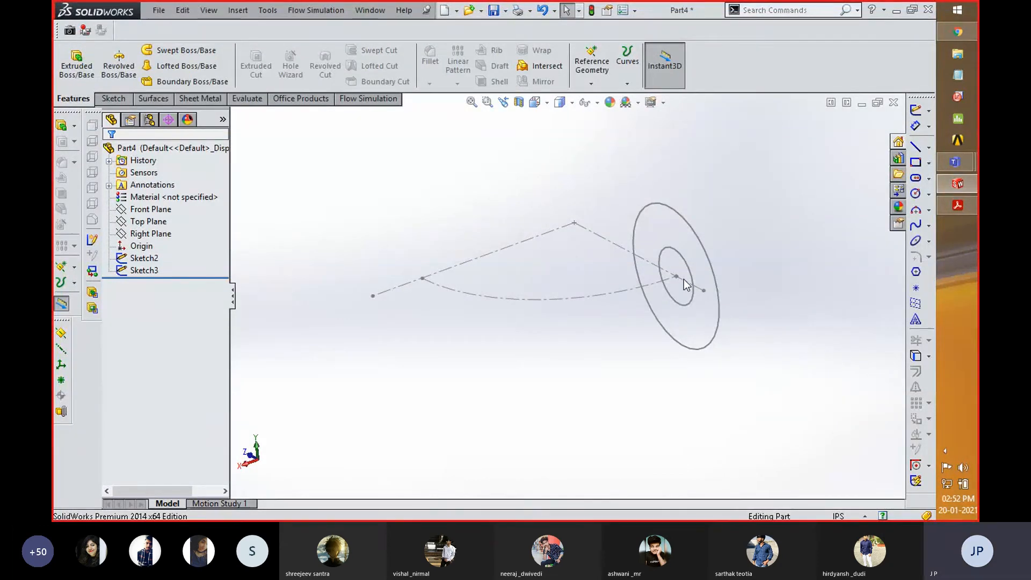
click(144, 258)
click(151, 226)
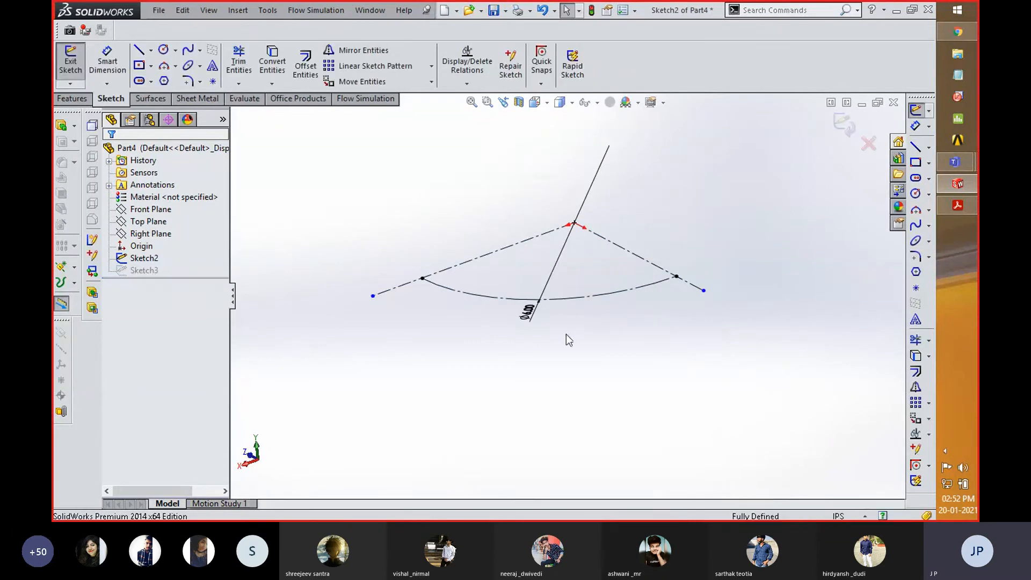
key(space)
click(698, 412)
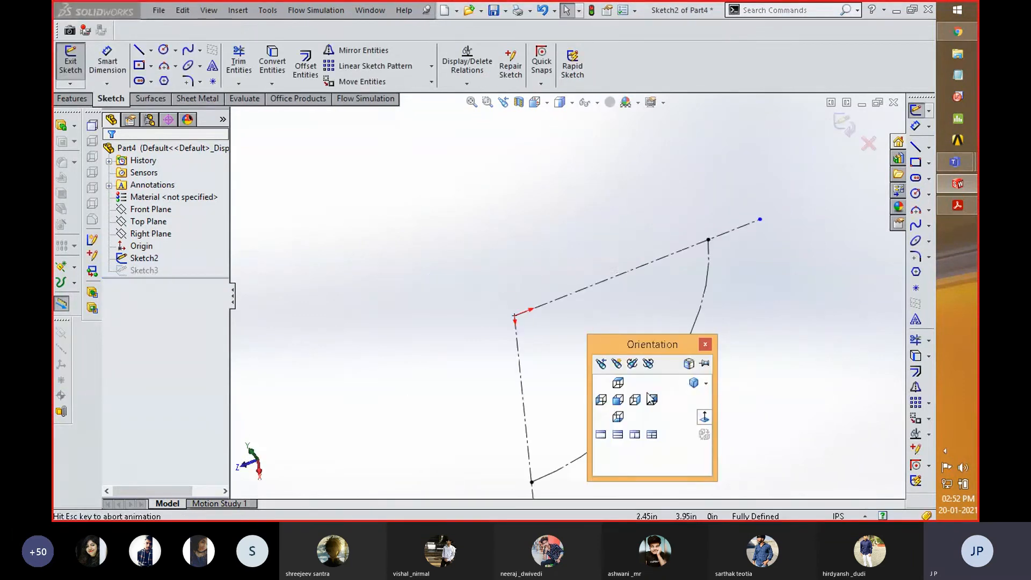
click(594, 293)
click(130, 336)
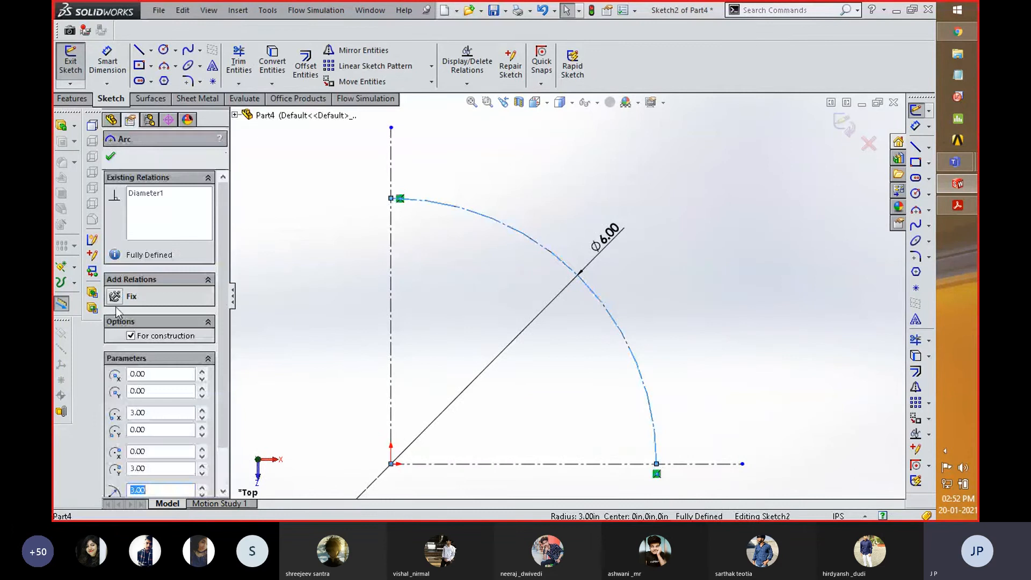
click(110, 157)
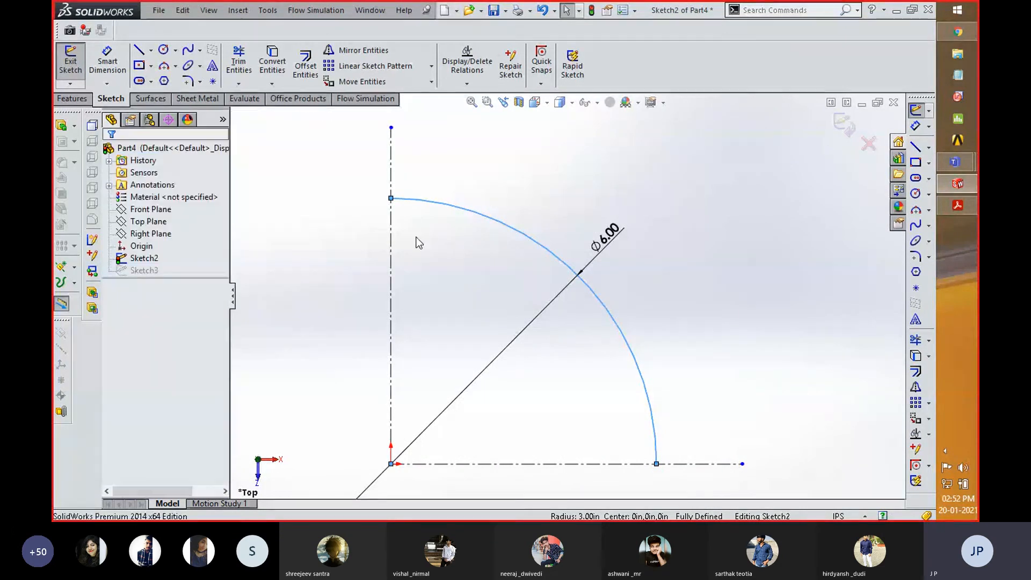
click(762, 190)
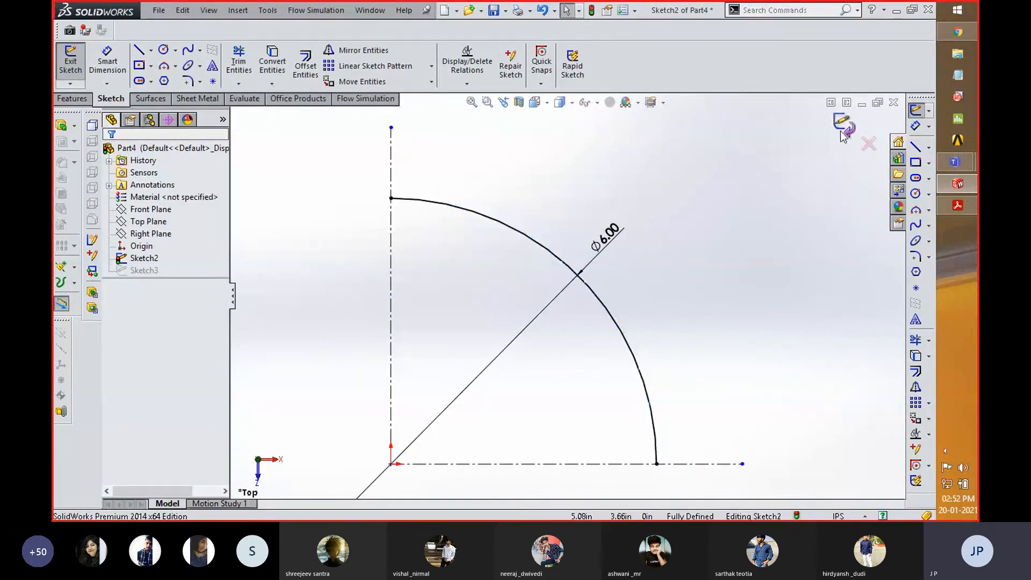
click(842, 129)
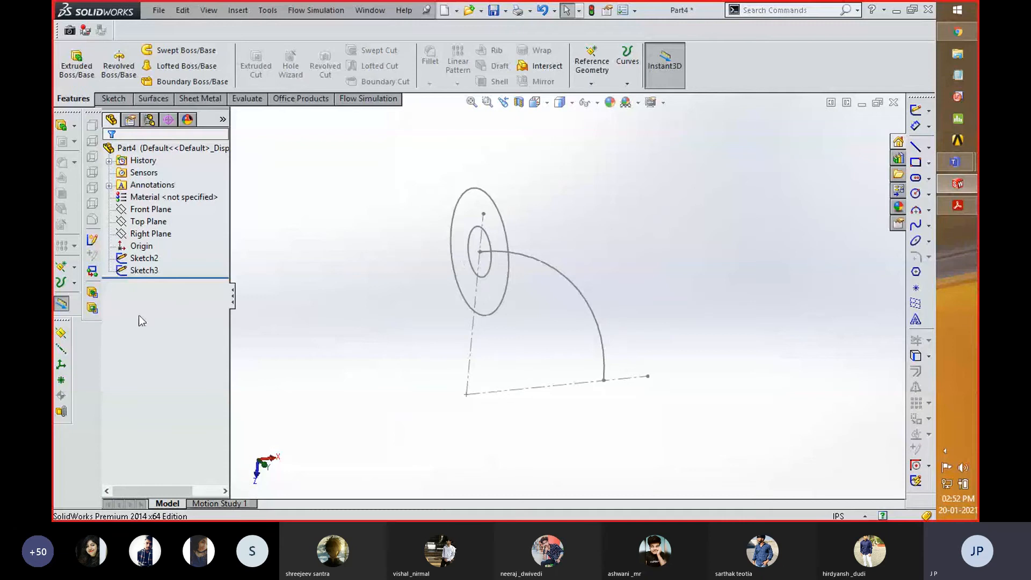
- Sweep the concentric-circle profile Sketch3 along the quarter-circle arc of Sketch2 to form the hollow pipe bend
click(144, 258)
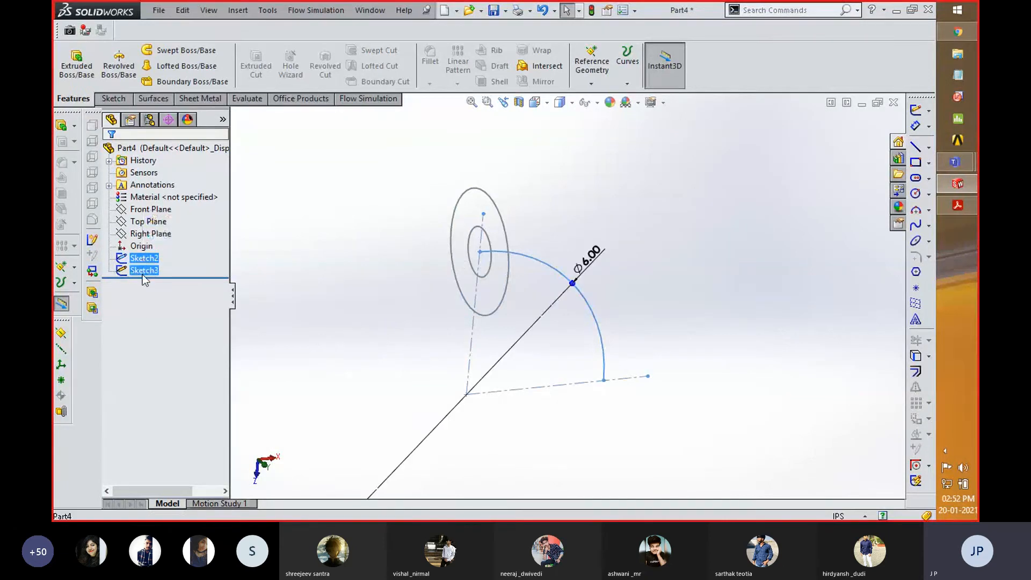
click(144, 270)
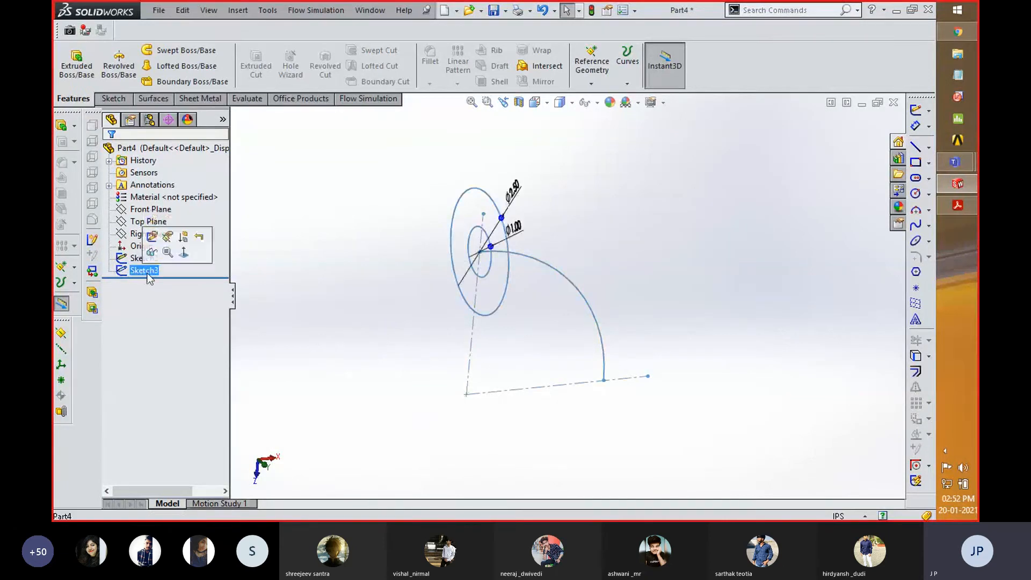
click(175, 53)
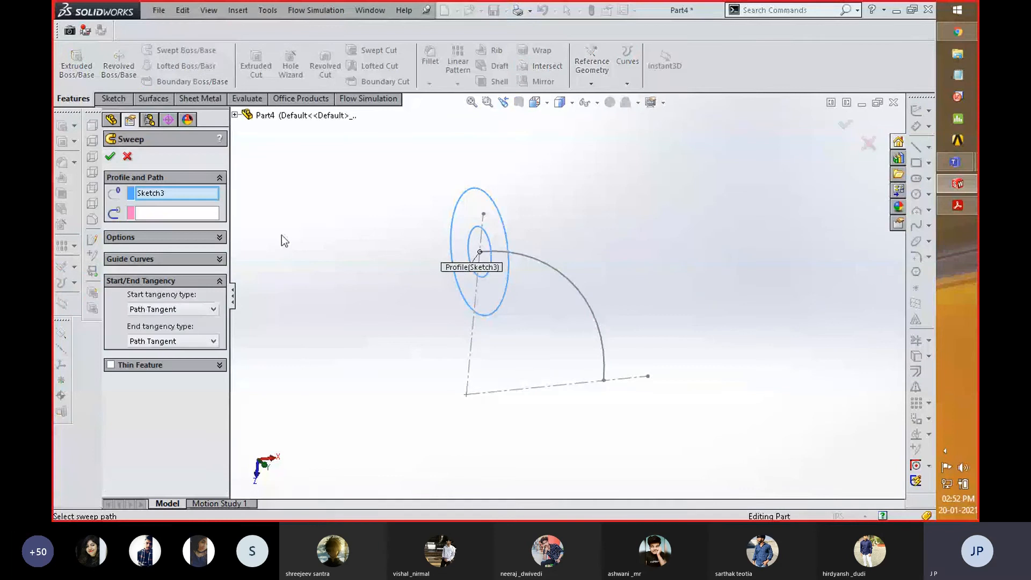
click(550, 263)
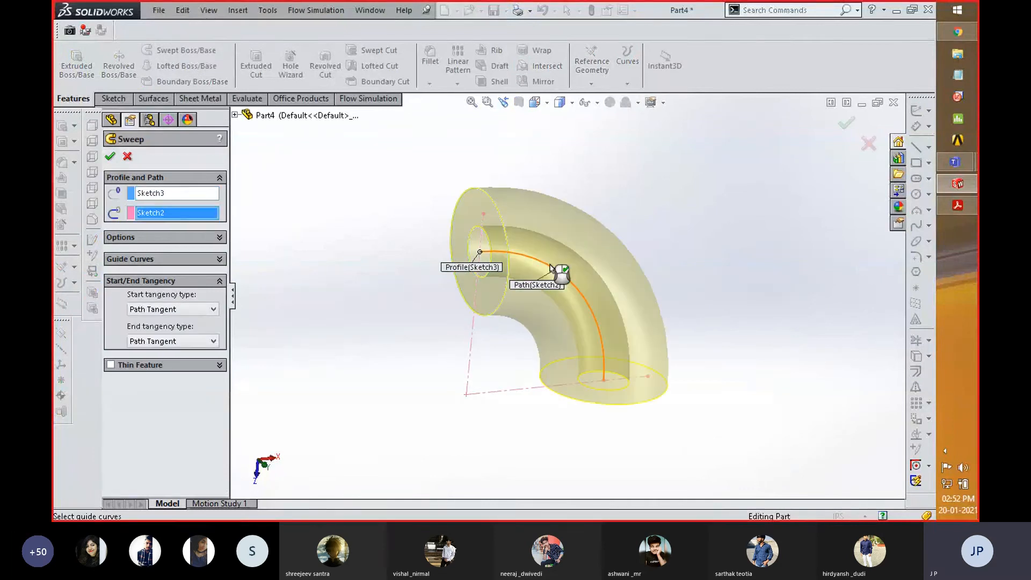
click(847, 126)
middle_drag(675, 223, 656, 198)
click(656, 199)
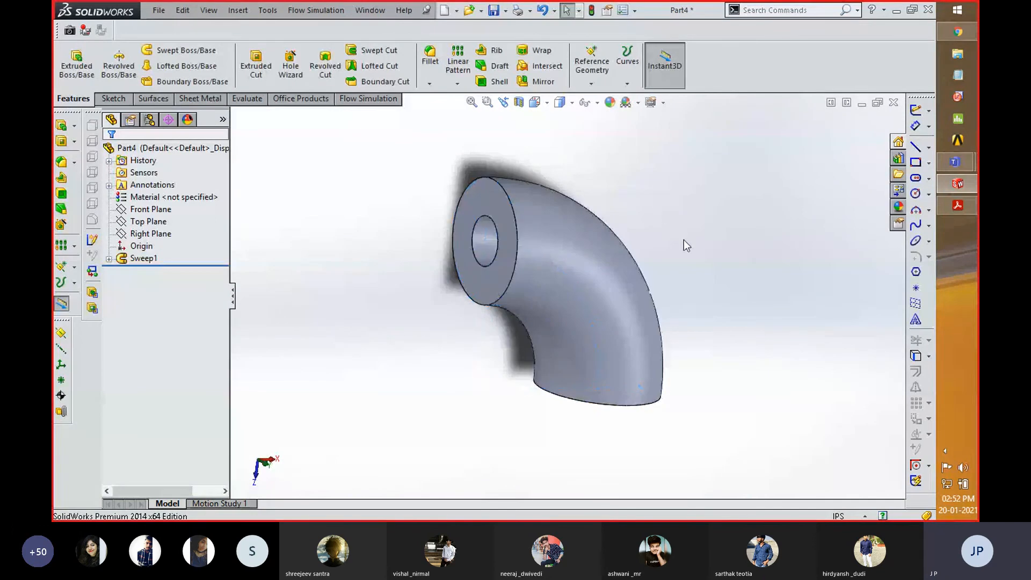
- Check the flange in Acrobat Reader, and sketch a circle of about 1.98 in radius centred on the pipe's annular end face in SolidWorks
key(alt+Tab)
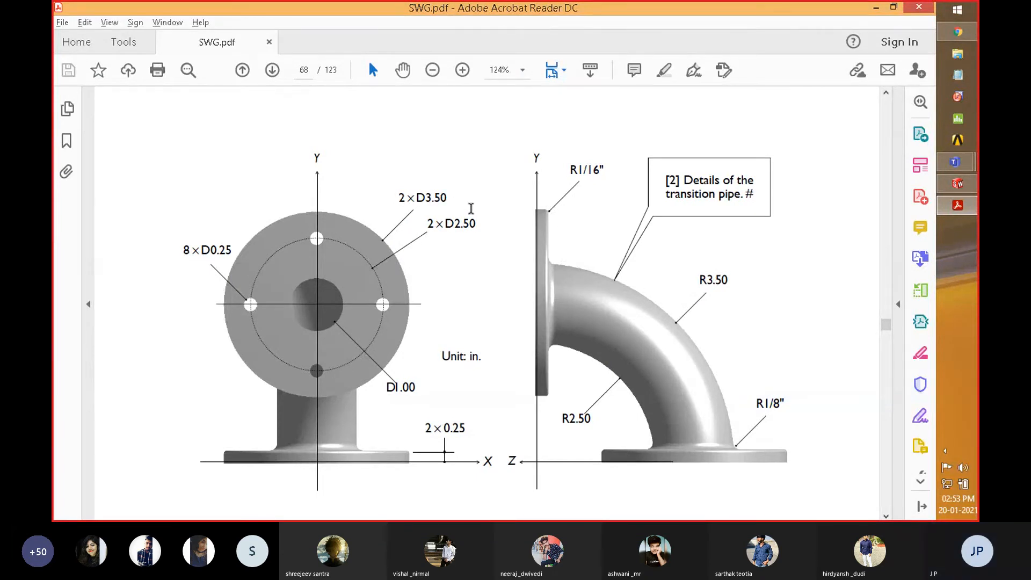
key(alt)
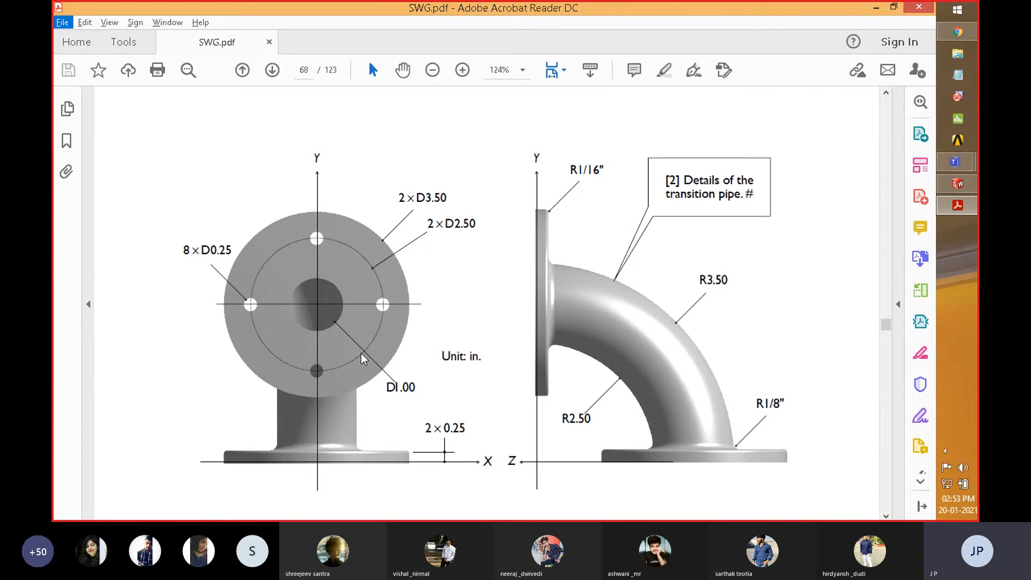
key(alt+Tab)
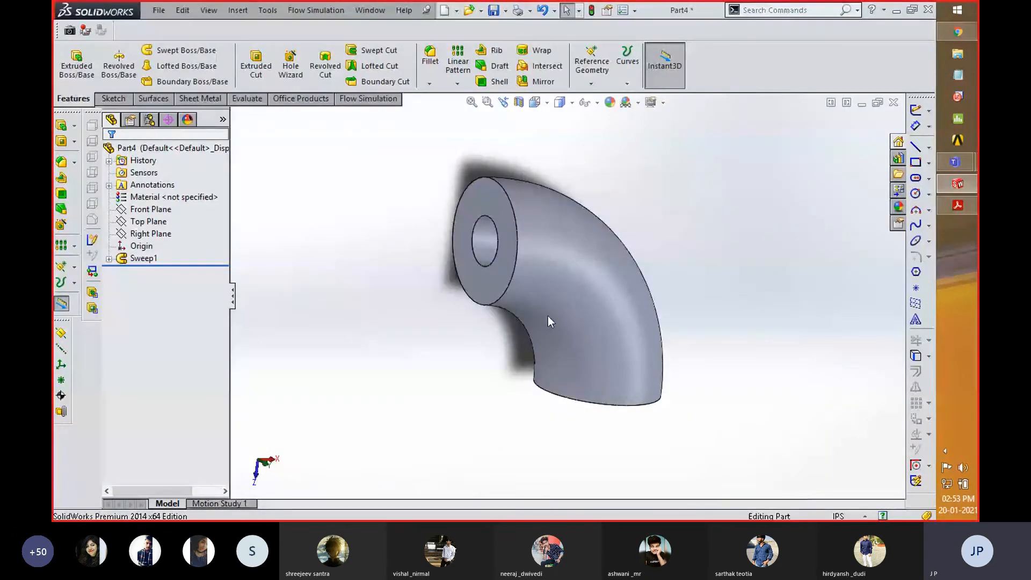
click(502, 203)
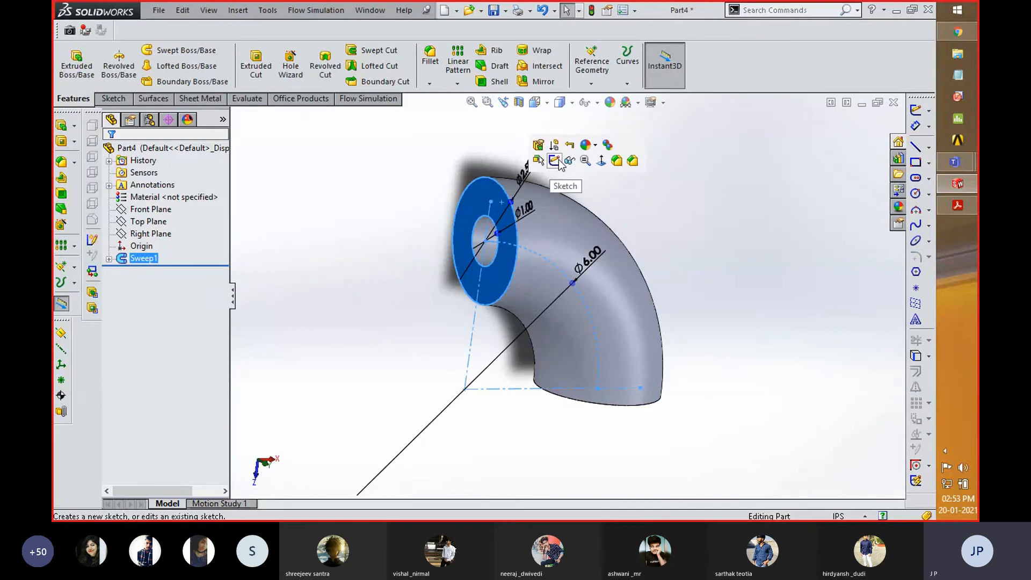
click(539, 146)
key(space)
click(691, 323)
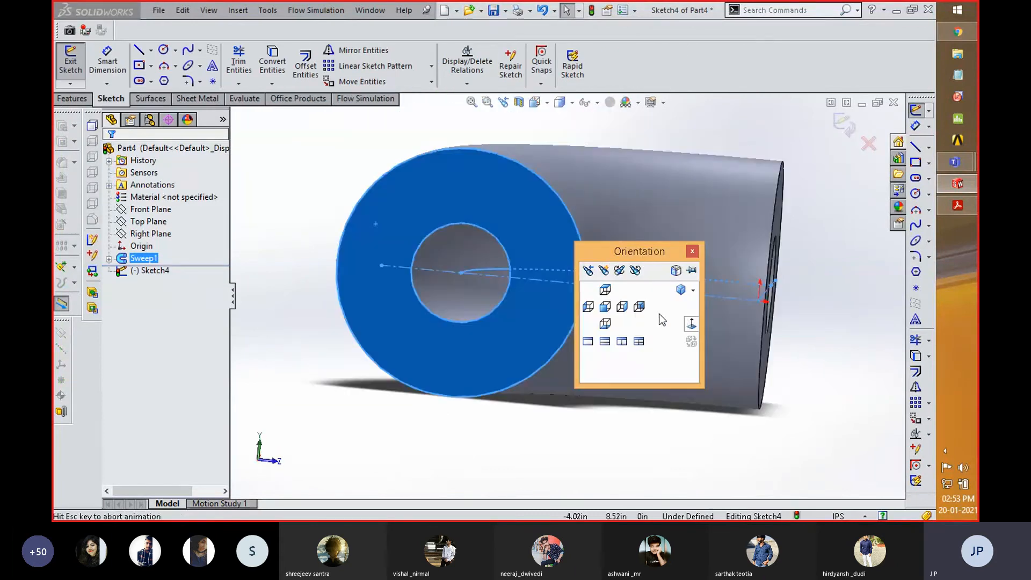
scroll(296, 236, up, 1)
right_drag(295, 249, 324, 251)
click(492, 296)
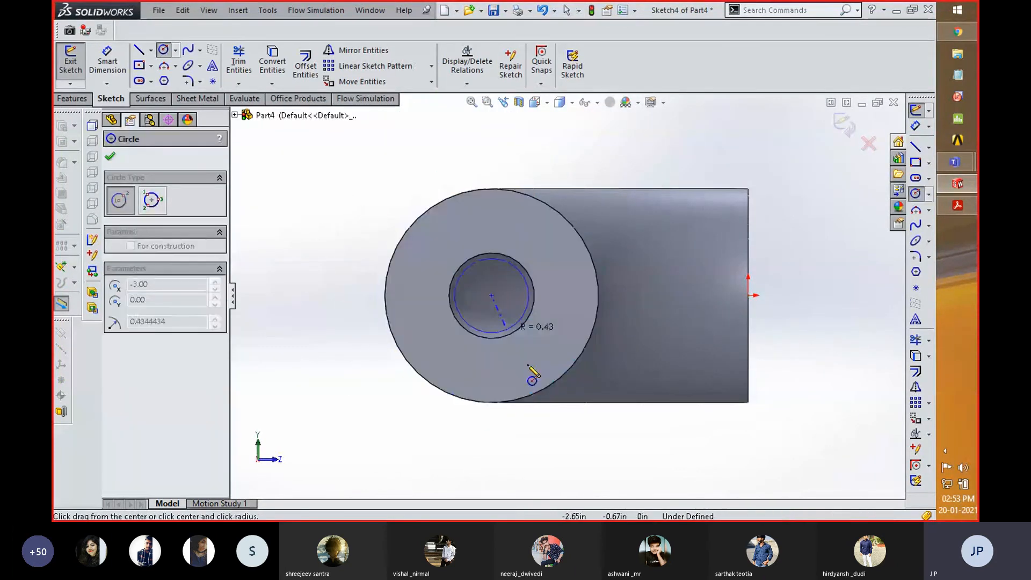
click(574, 443)
- Dimension the flange circle's diameter as 3.5 in, checking the value against the pipe drawing in Acrobat Reader
right_drag(835, 403, 833, 359)
key(alt+Tab)
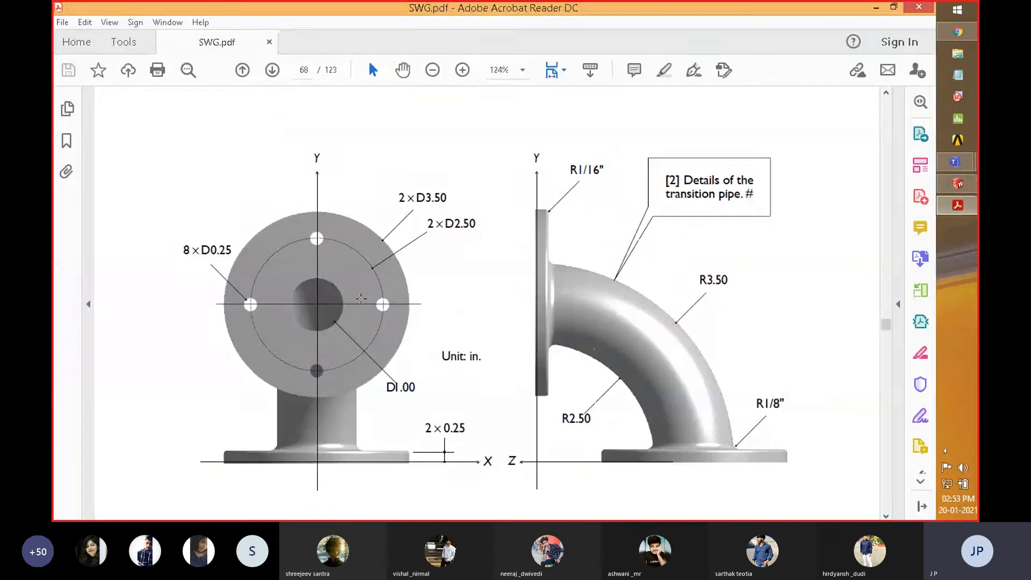
key(alt+Tab)
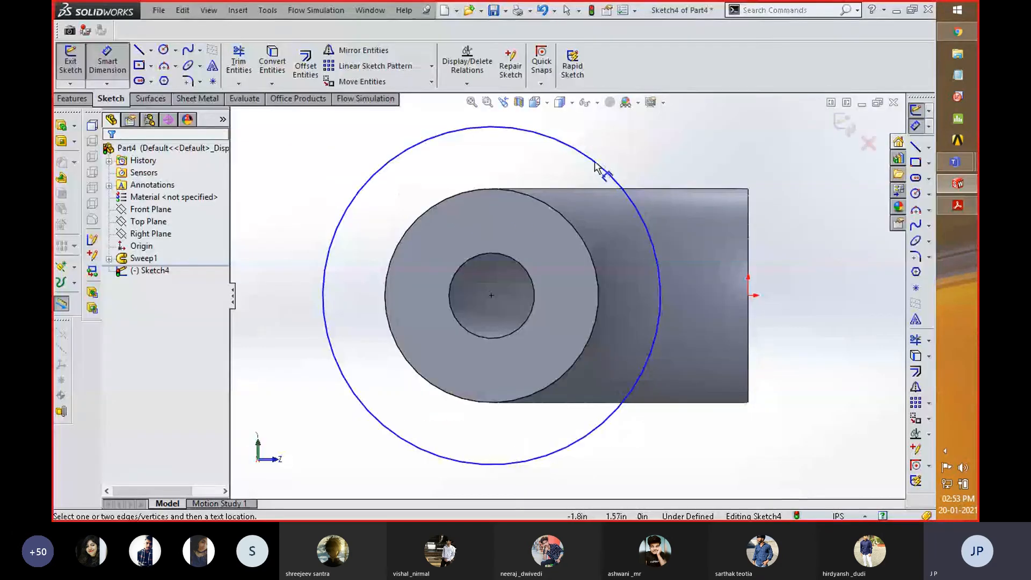
click(602, 168)
click(608, 143)
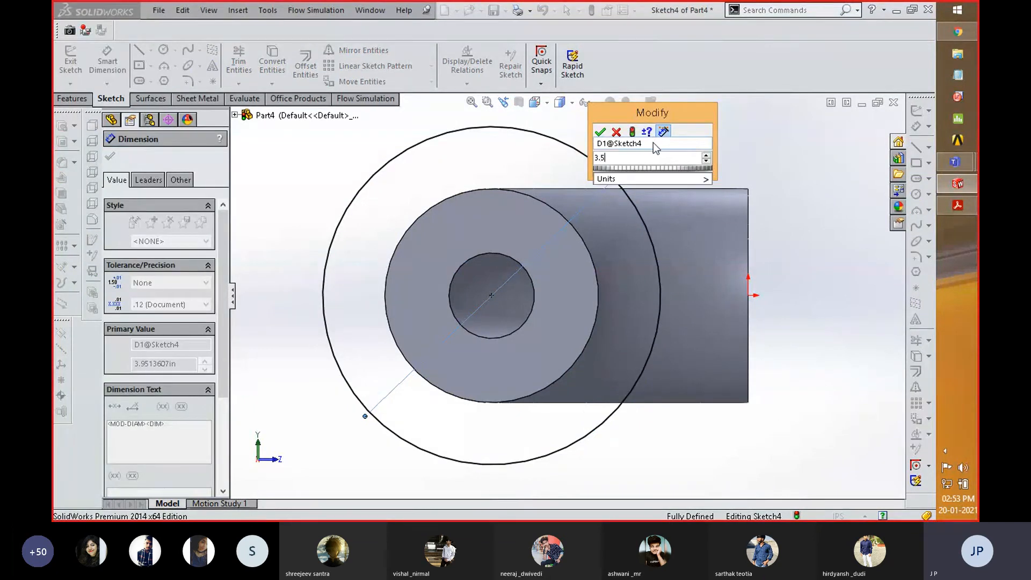
key(Return)
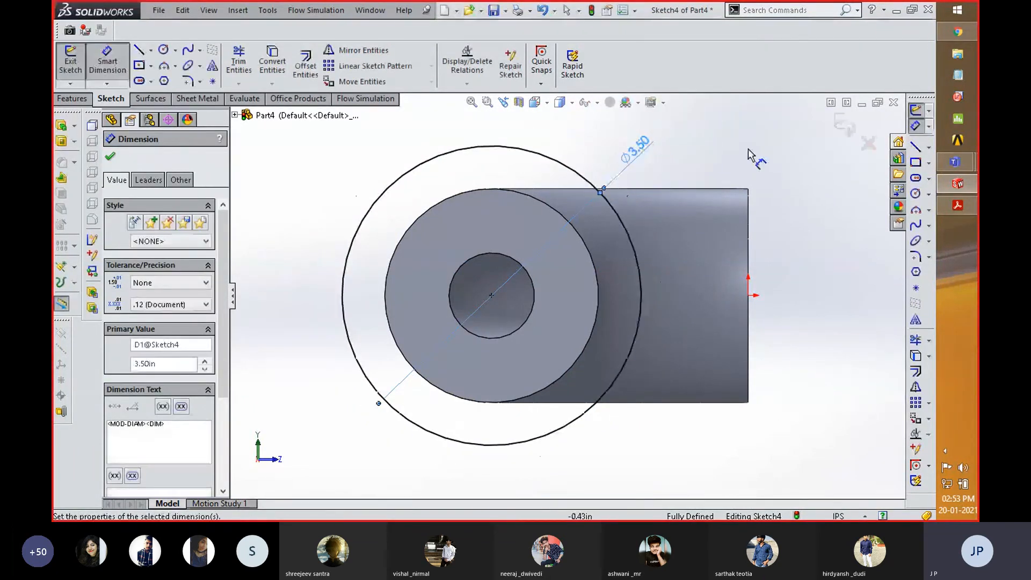
- Recheck the flange in Acrobat Reader, convert the pipe's inner bore edge into the flange sketch in SolidWorks, and exit the sketch
key(alt+Tab)
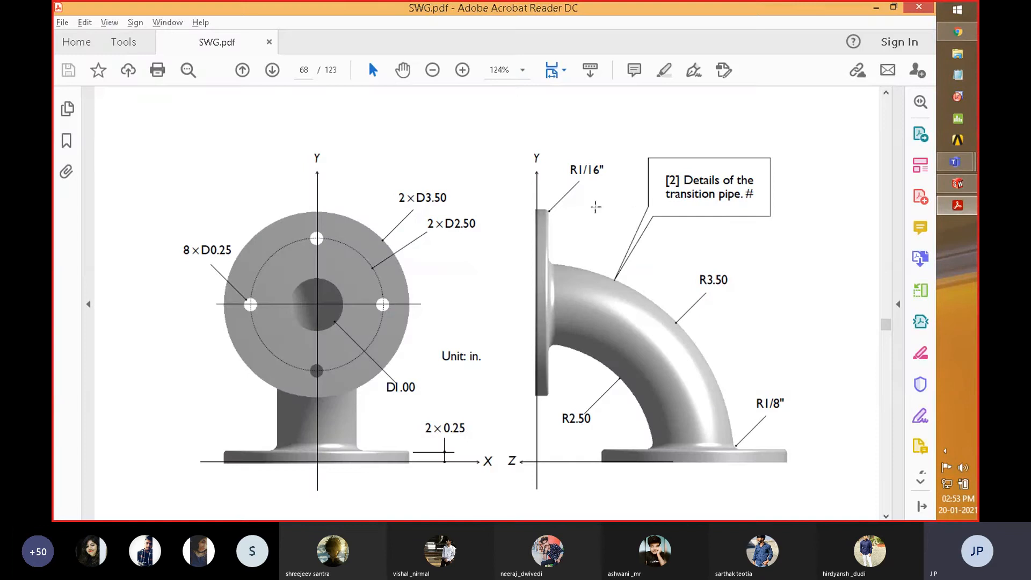
key(alt+Tab)
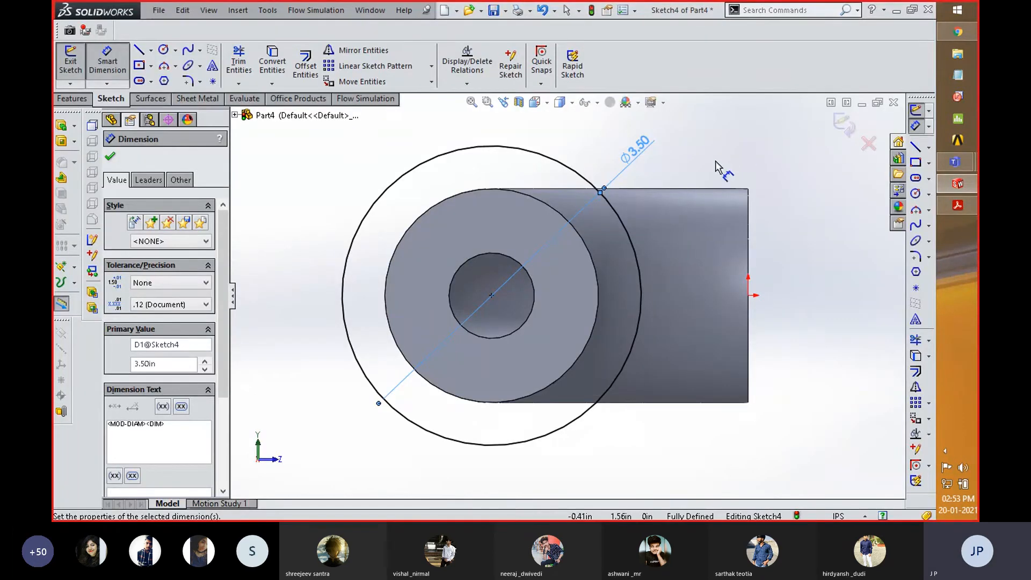
right_click(732, 141)
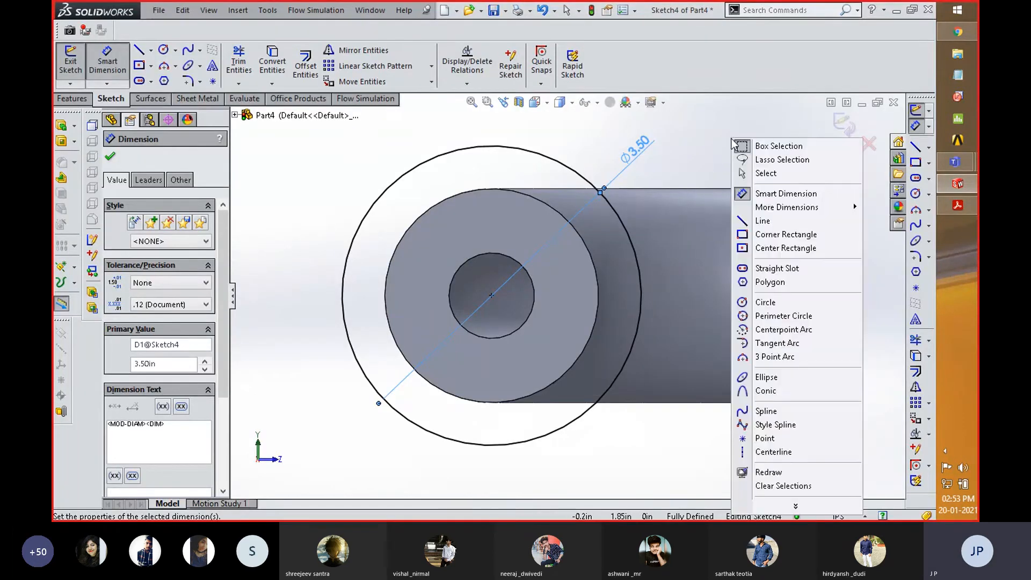
click(769, 173)
click(528, 275)
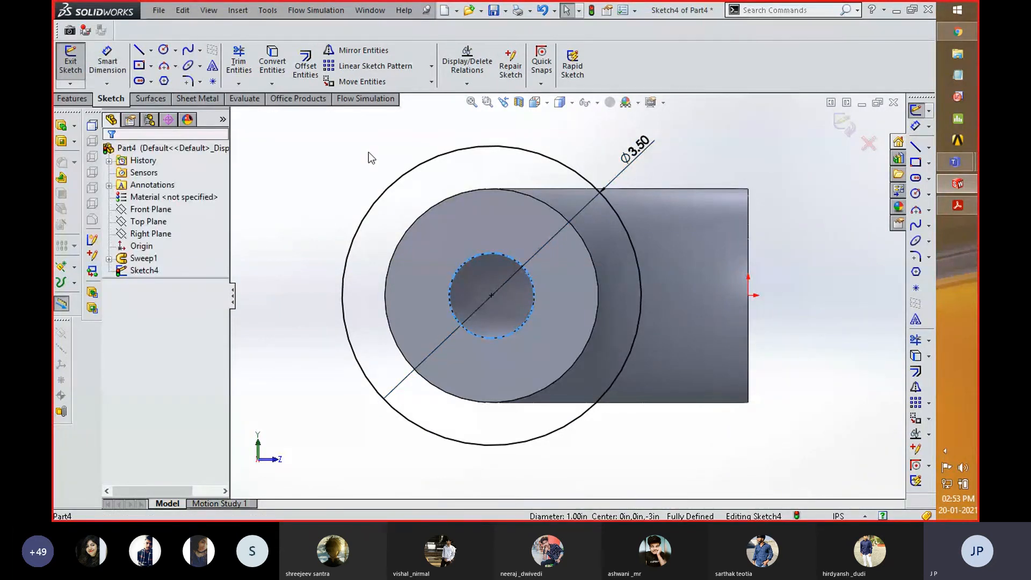
click(275, 65)
click(845, 128)
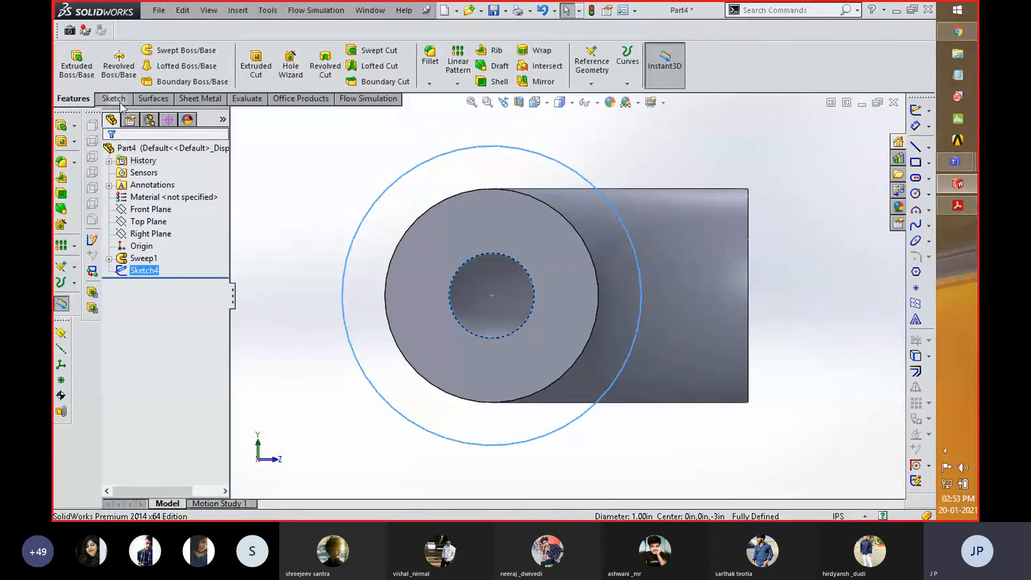
- Set up a blind boss extrusion of the flange sketch with a depth of 0.25 in, checking the thickness in Acrobat Reader
click(76, 65)
middle_drag(771, 165, 716, 191)
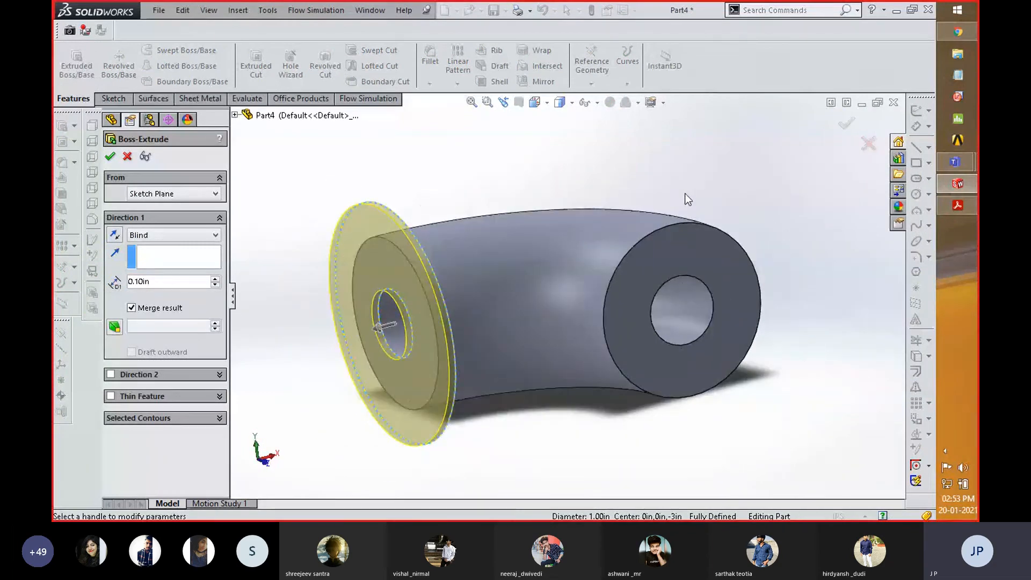
key(alt+Tab)
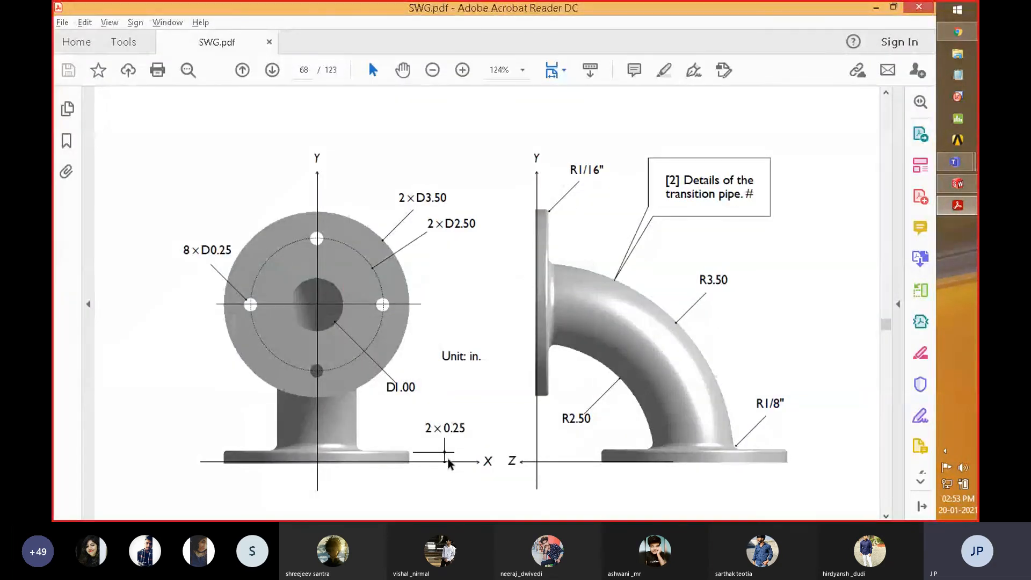
key(alt+Tab)
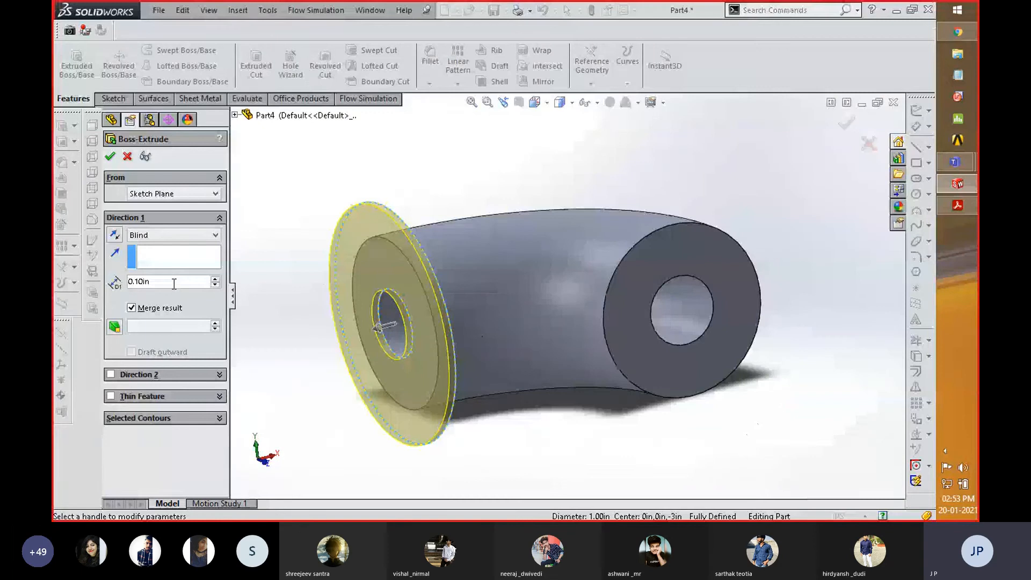
drag(174, 285, 95, 289)
text(0.25)
key(Return)
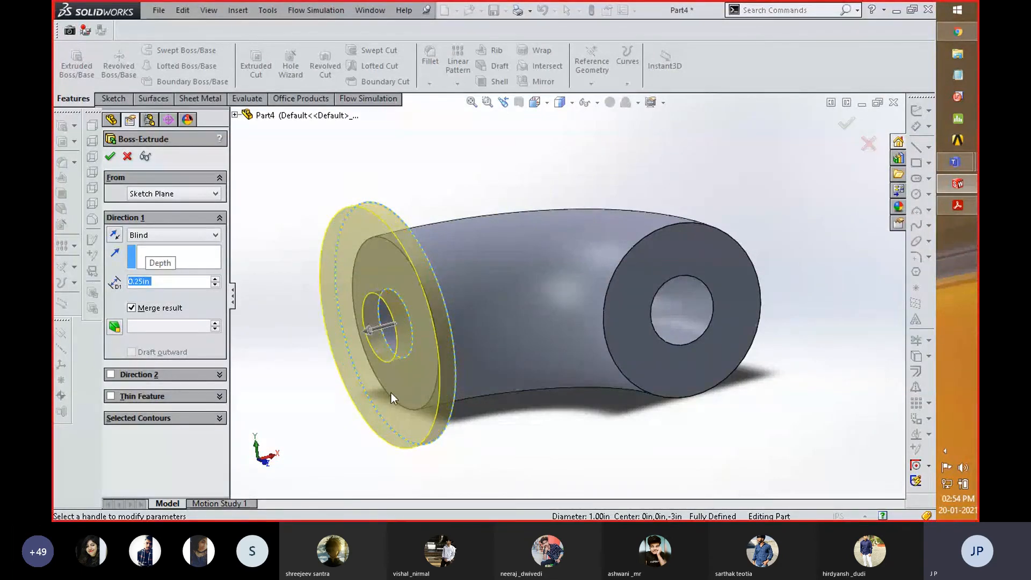
- Check the flange position in Acrobat Reader, reverse the extrusion towards the pipe in SolidWorks, and complete the flange
middle_drag(495, 414, 470, 462)
scroll(450, 267, down, 4)
key(alt+Tab)
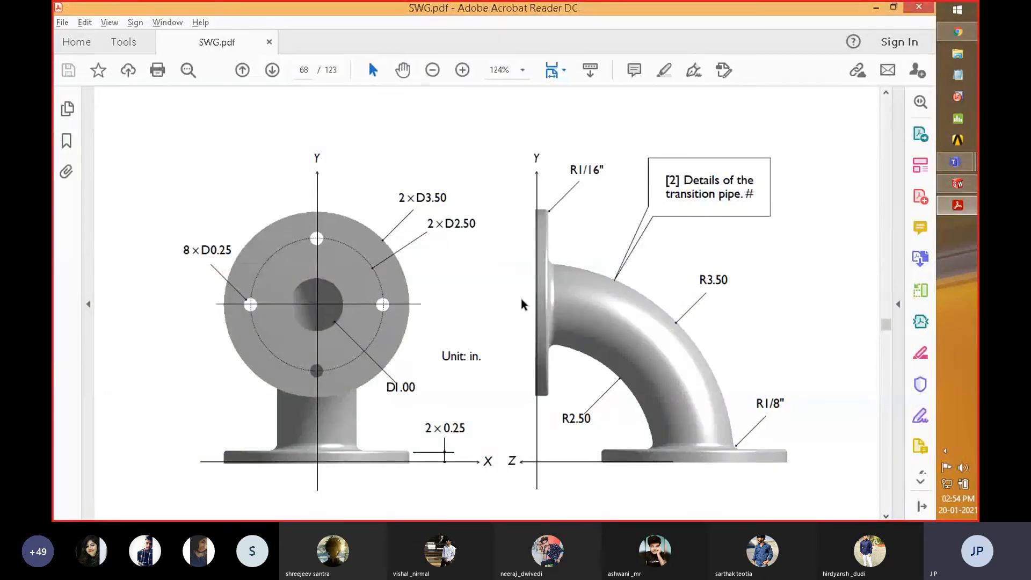
key(alt+Tab)
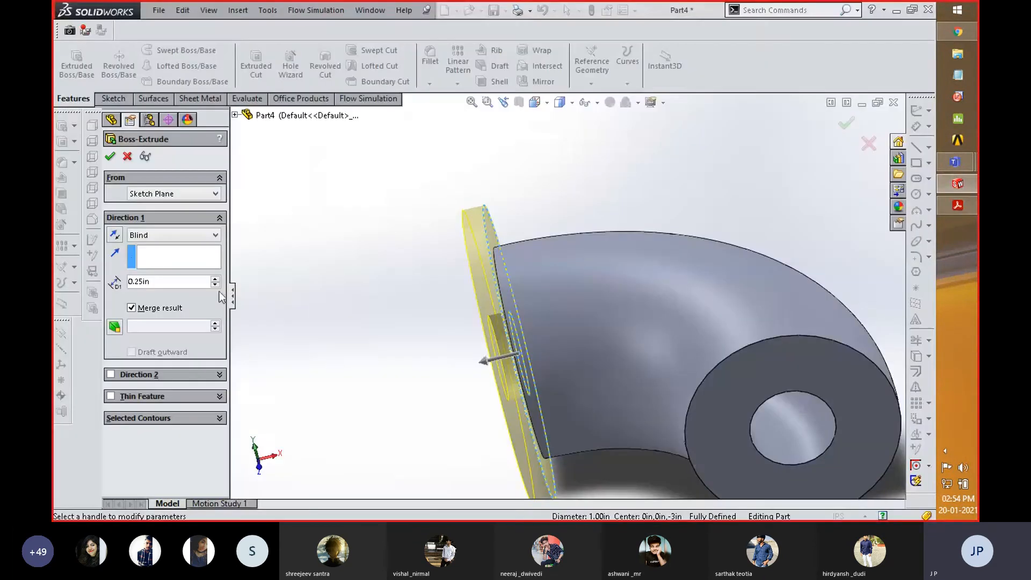
click(115, 235)
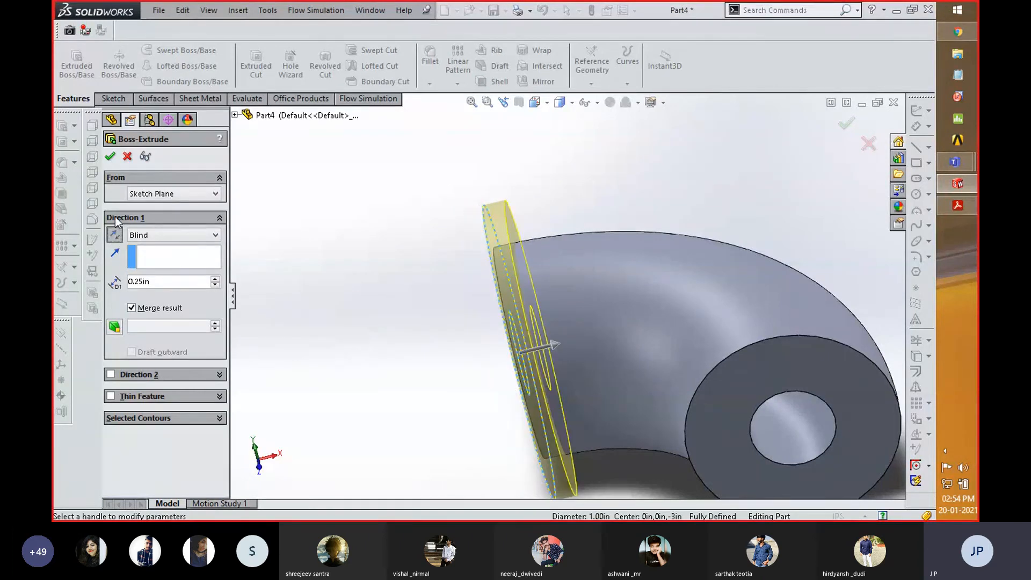
click(110, 157)
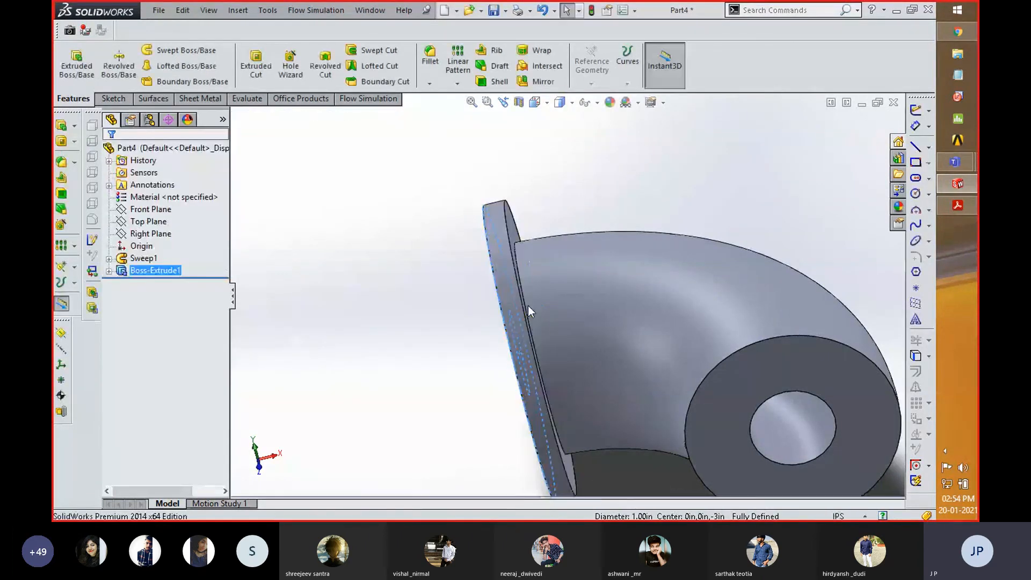
middle_drag(443, 301, 520, 272)
scroll(547, 262, down, 2)
scroll(552, 261, up, 6)
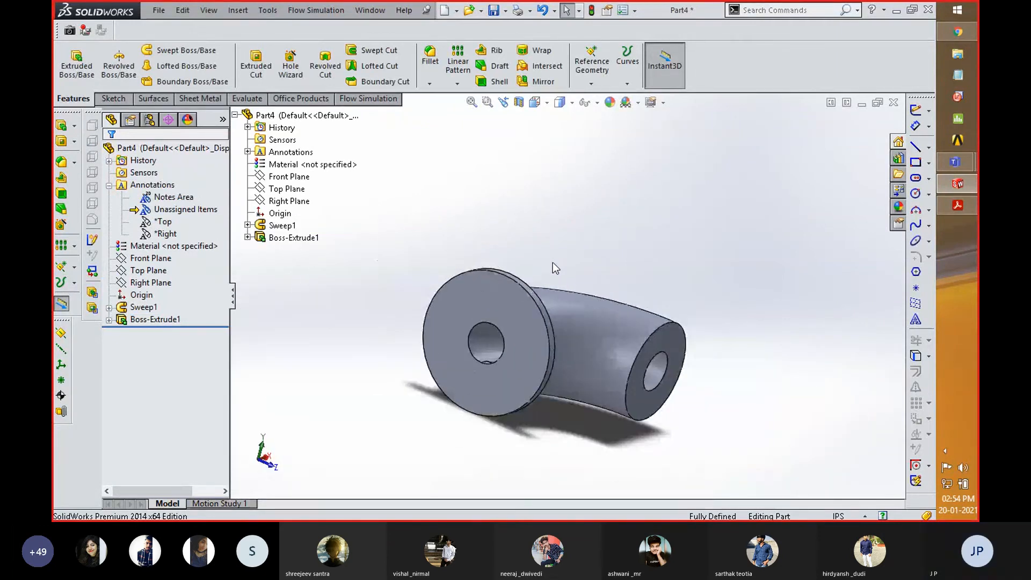
- Review the bolt holes in Acrobat Reader, and start a sketch on the flange's outer face in SolidWorks, viewed face-on
key(alt+Tab)
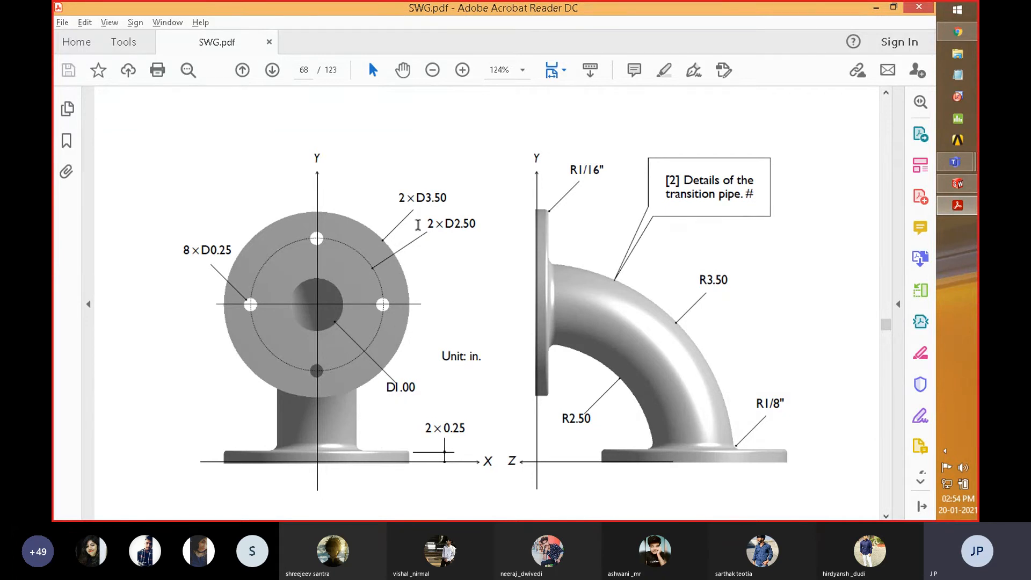
key(alt+Tab)
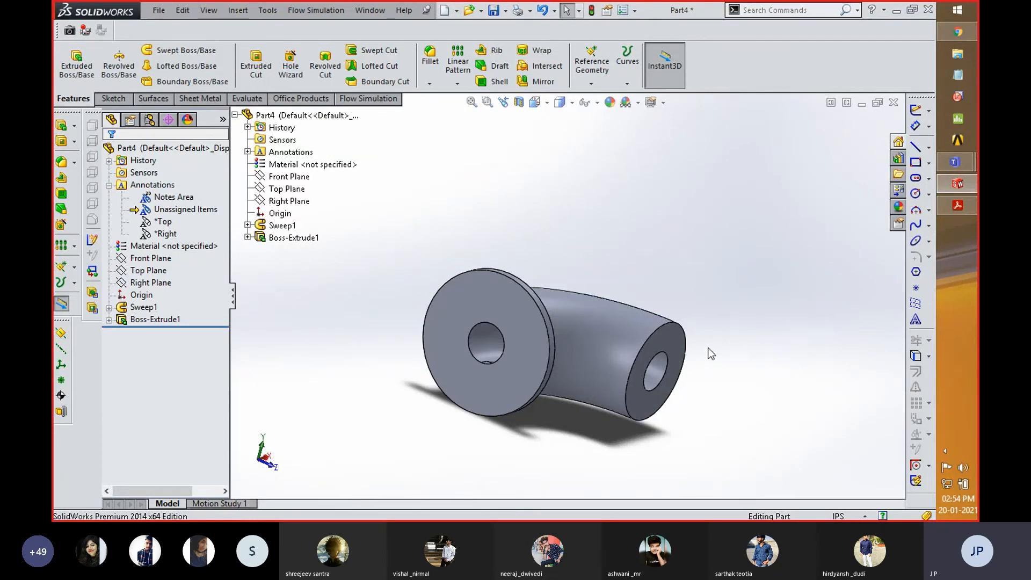
right_click(513, 322)
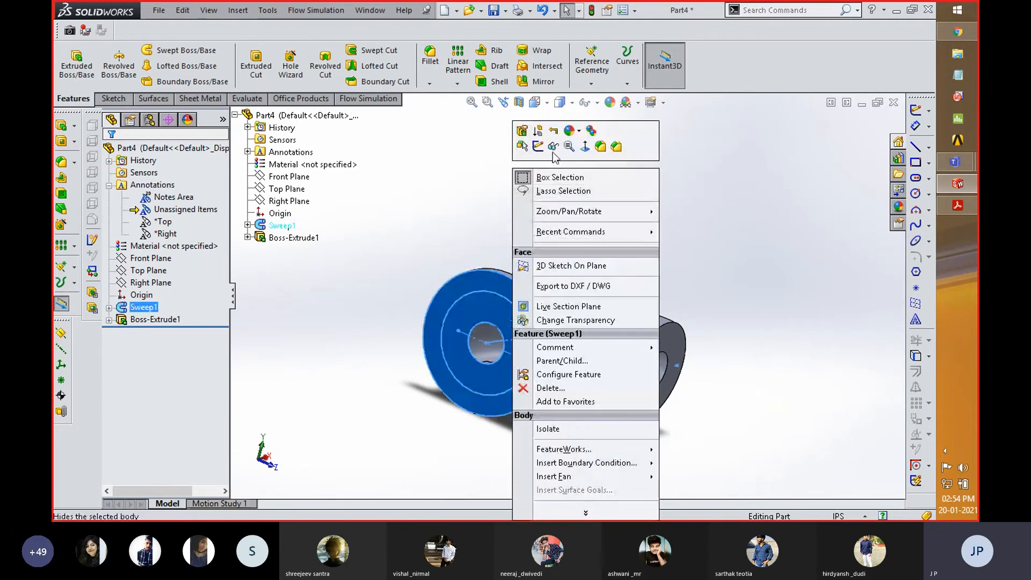
click(538, 146)
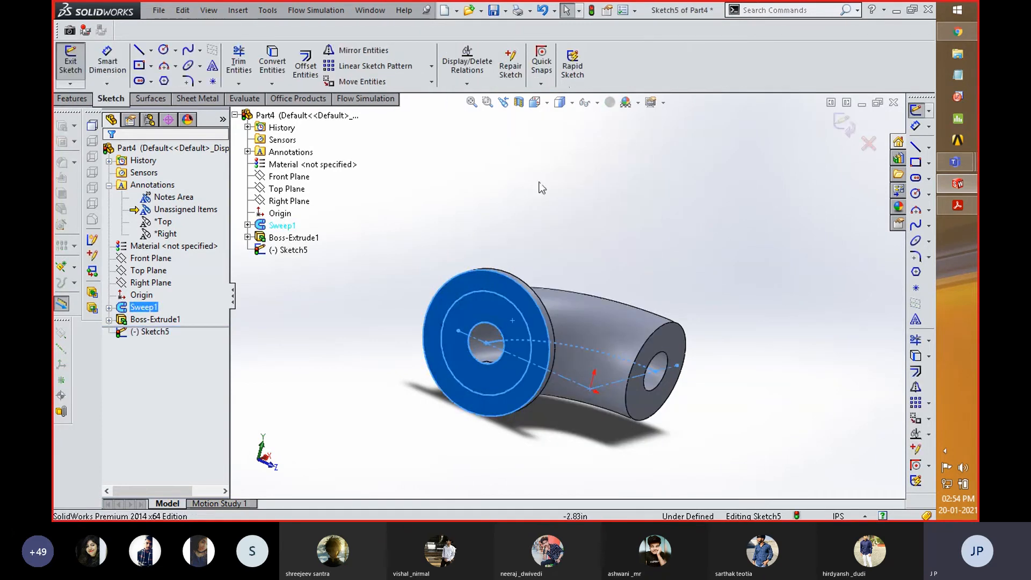
key(space)
click(755, 357)
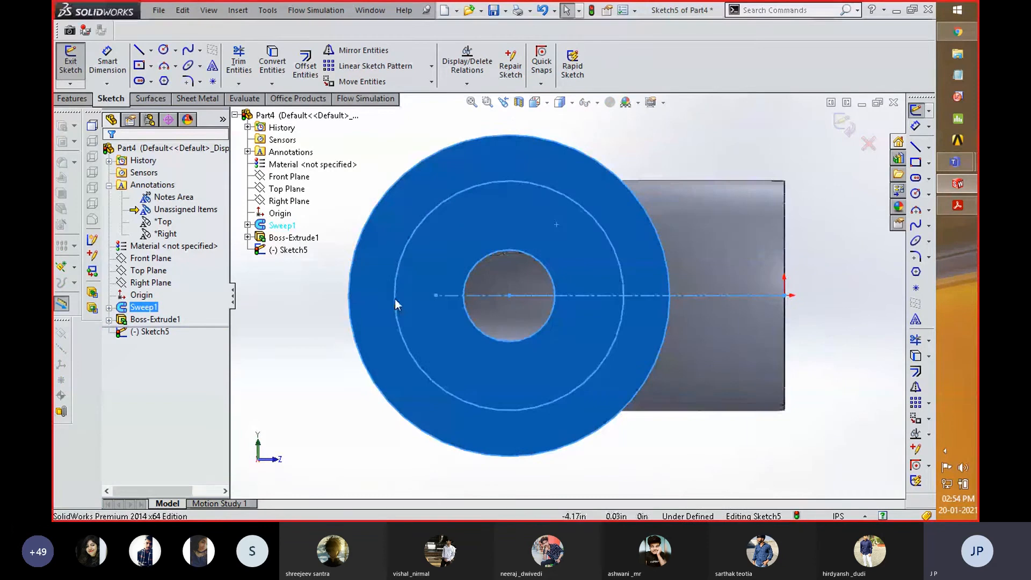
- Check the hole details in Acrobat Reader, and sketch a circle of about 0.16 in radius on the 2.5 in pitch circle's horizontal centreline in SolidWorks
key(alt+Tab)
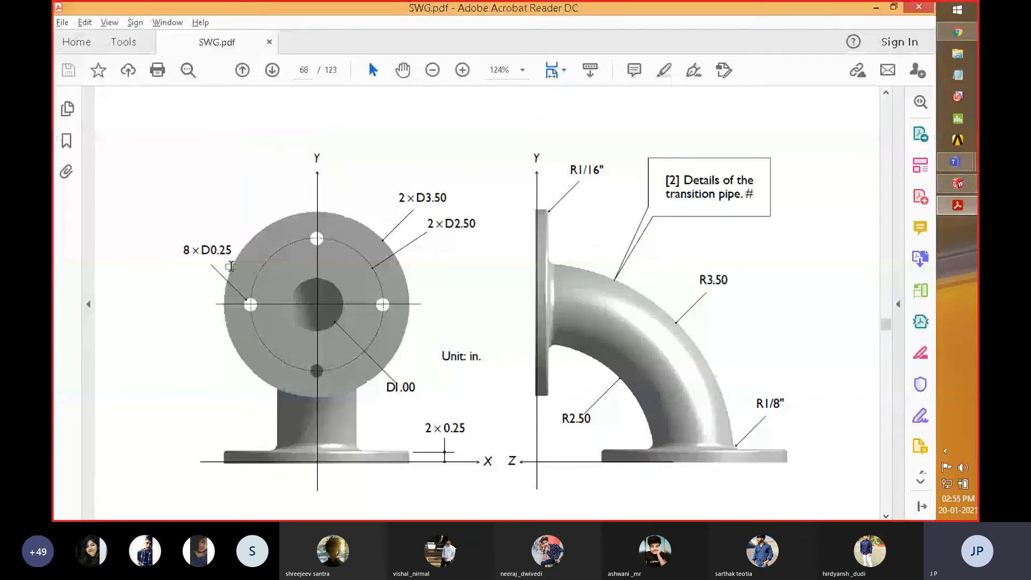
key(alt+Tab)
mouse_move(852, 437)
right_down()
mouse_move(856, 407)
mouse_move(903, 440)
right_up()
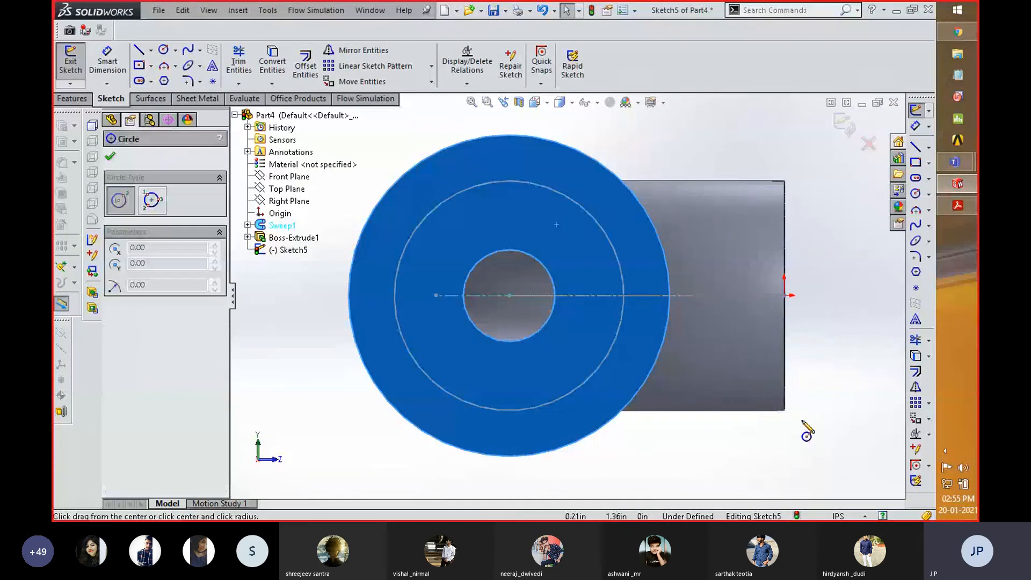
click(624, 296)
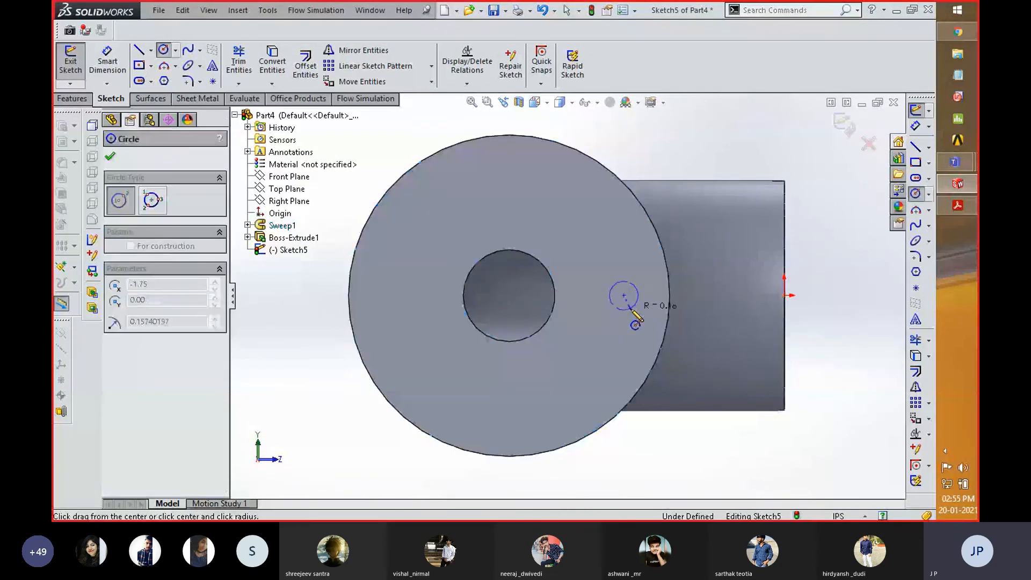
click(631, 309)
- Dimension the bolt-hole circle's diameter as 0.25 in and leave the dimension tool
right_drag(807, 295, 808, 231)
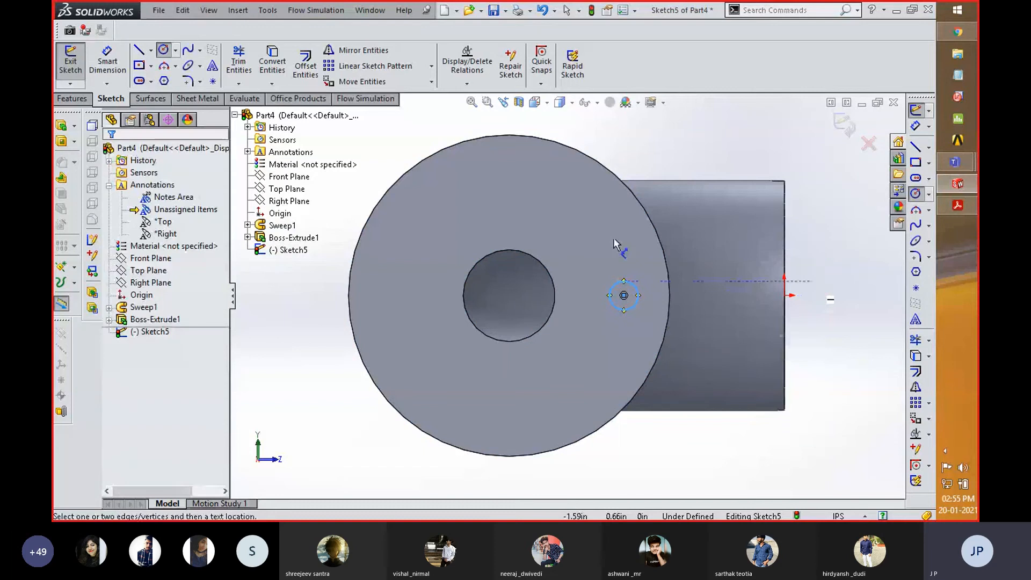
click(638, 297)
click(666, 264)
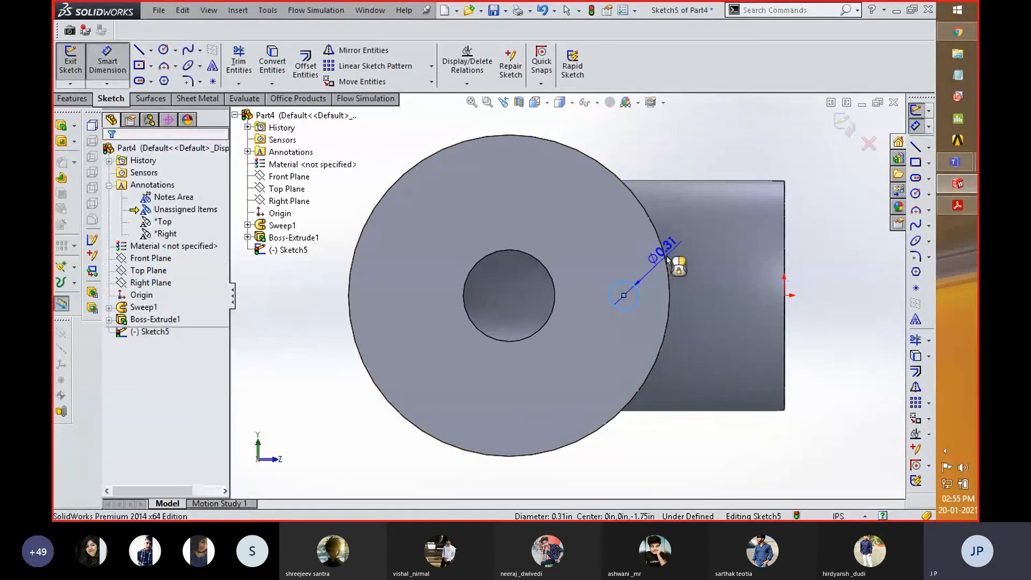
text(.25)
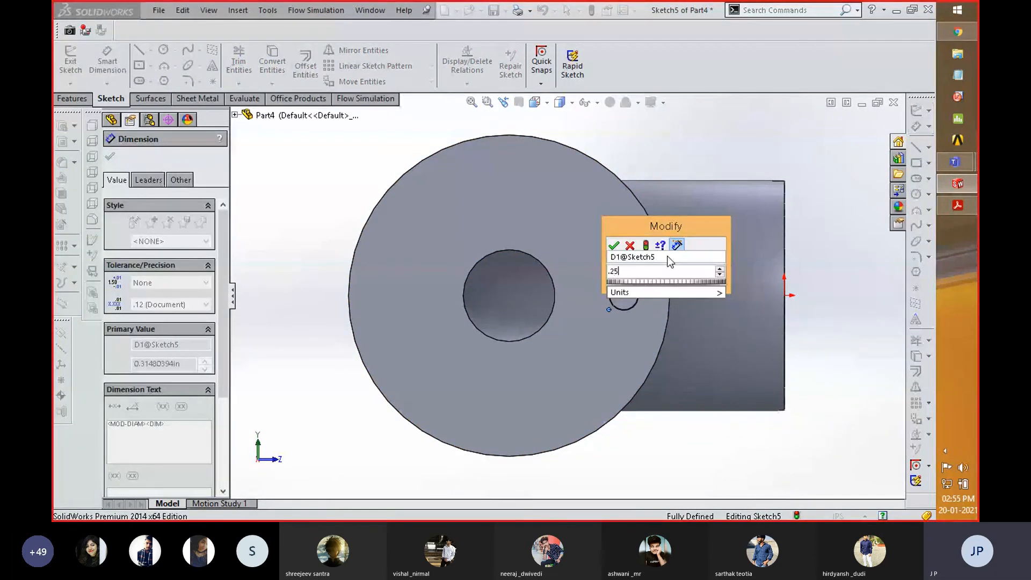
key(Return)
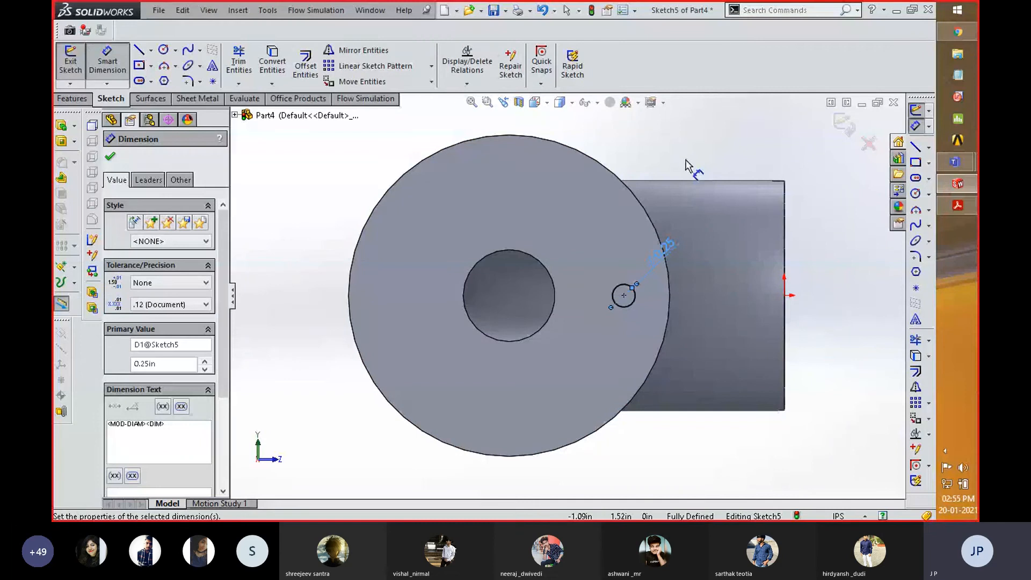
right_click(317, 180)
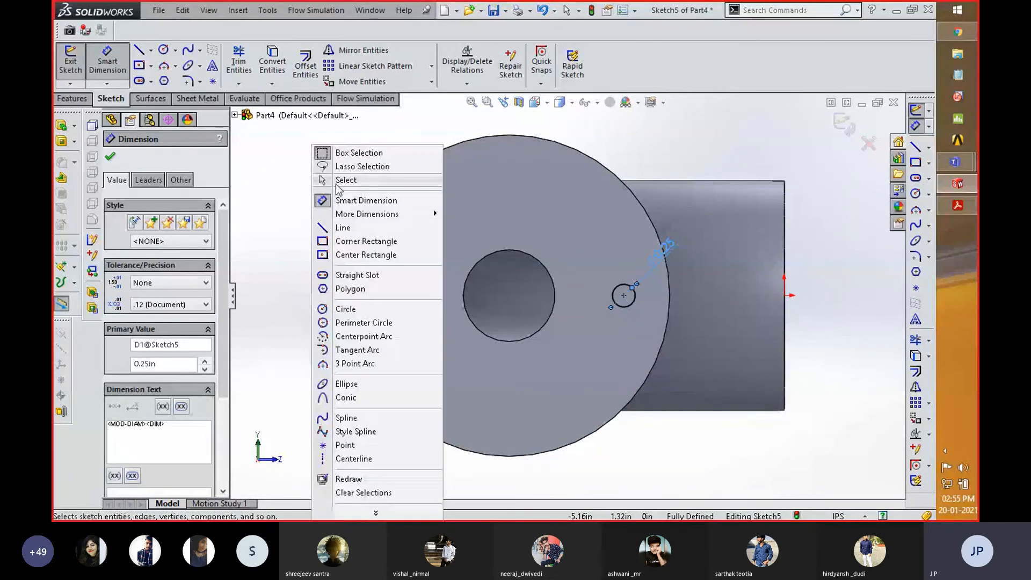
click(339, 180)
click(628, 287)
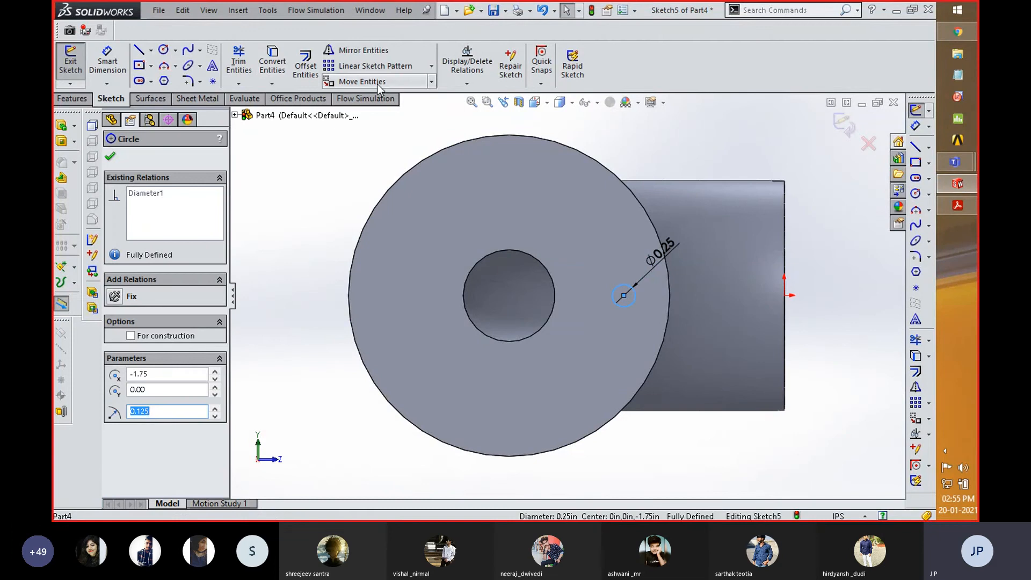
click(432, 66)
click(420, 93)
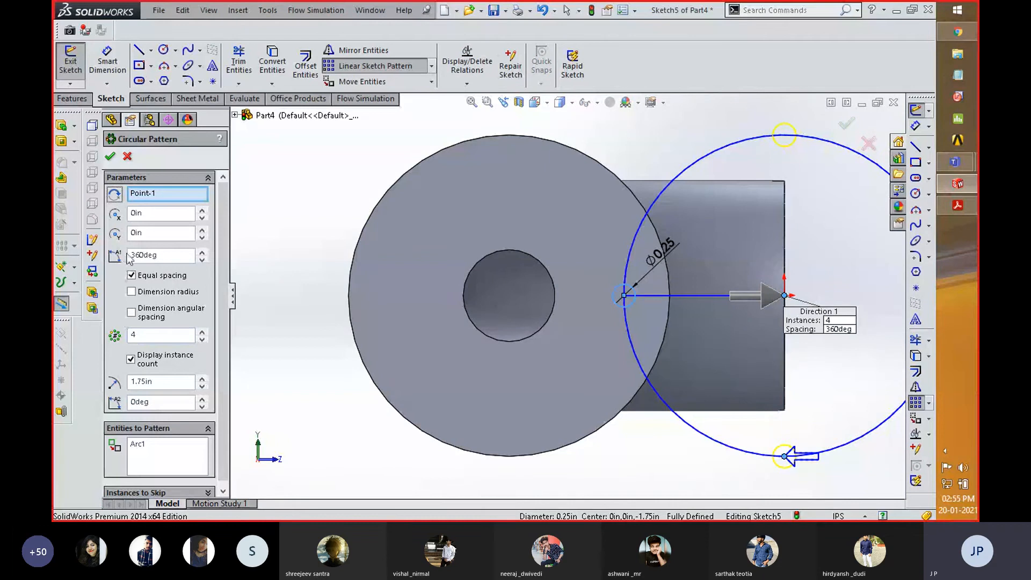
click(178, 198)
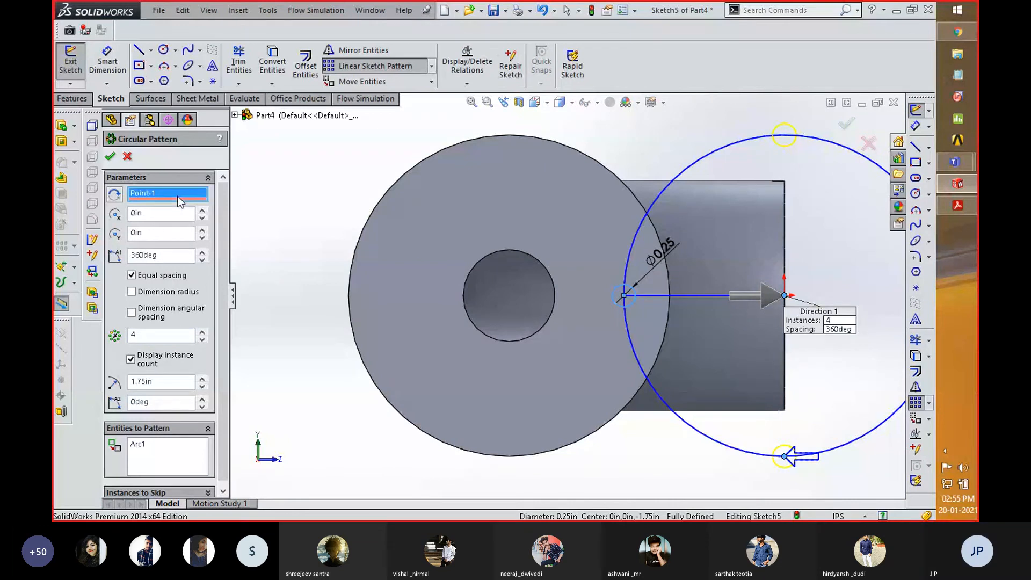
key(Delete)
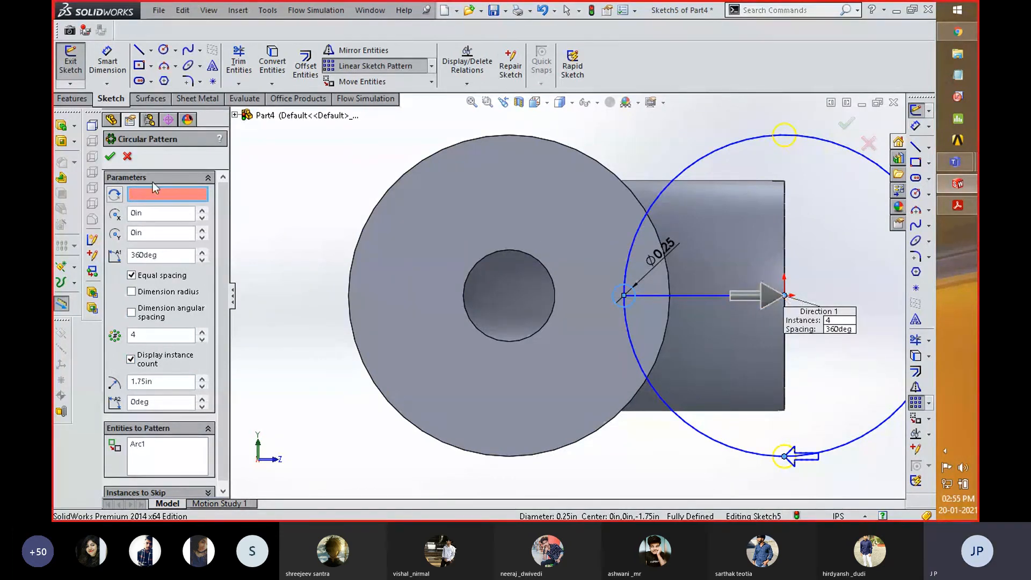
click(128, 157)
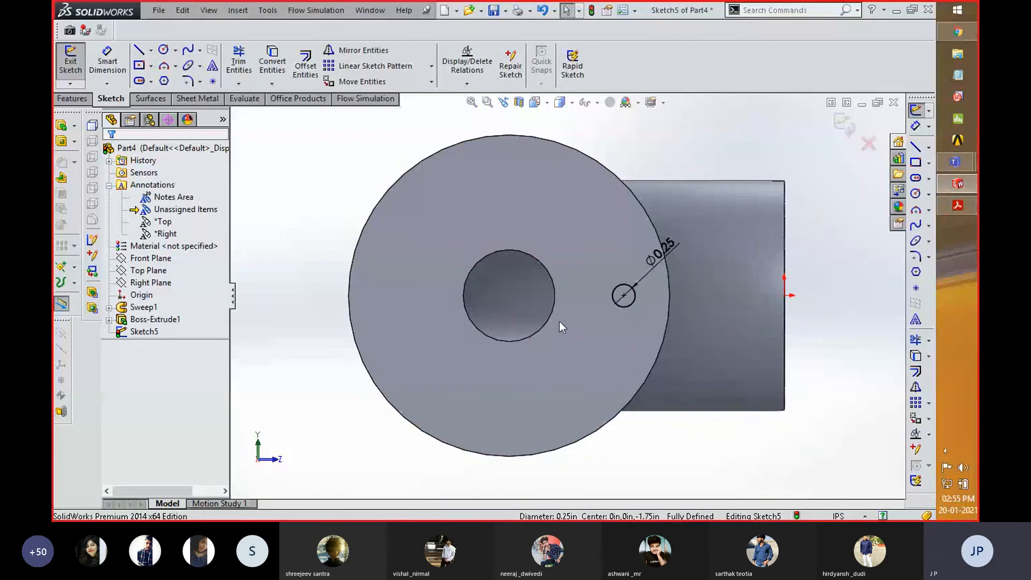
- Display the temporary axes, and try a circular sketch pattern centred on the flange's bore axis
scroll(560, 325, up, 2)
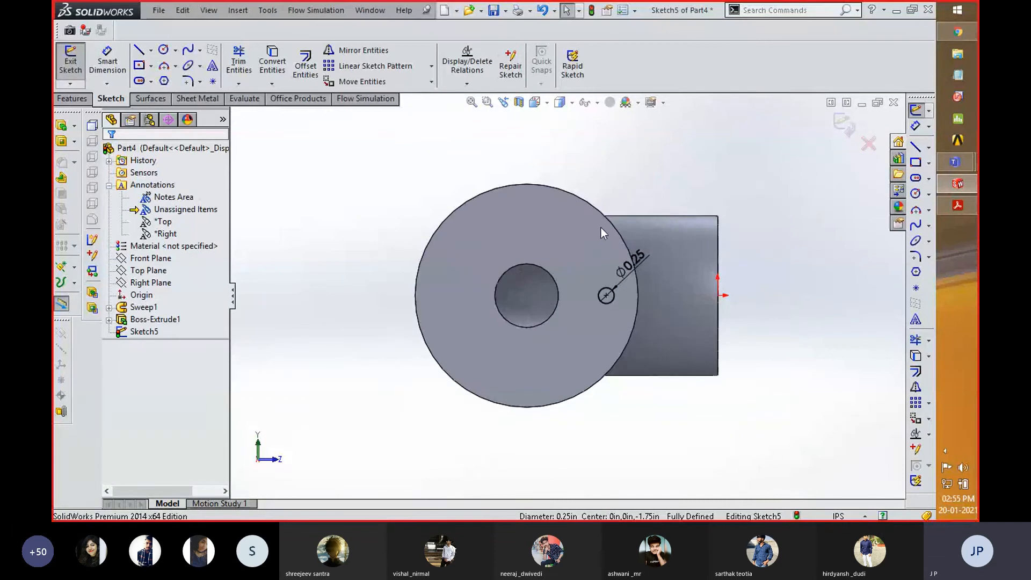
scroll(601, 228, down, 2)
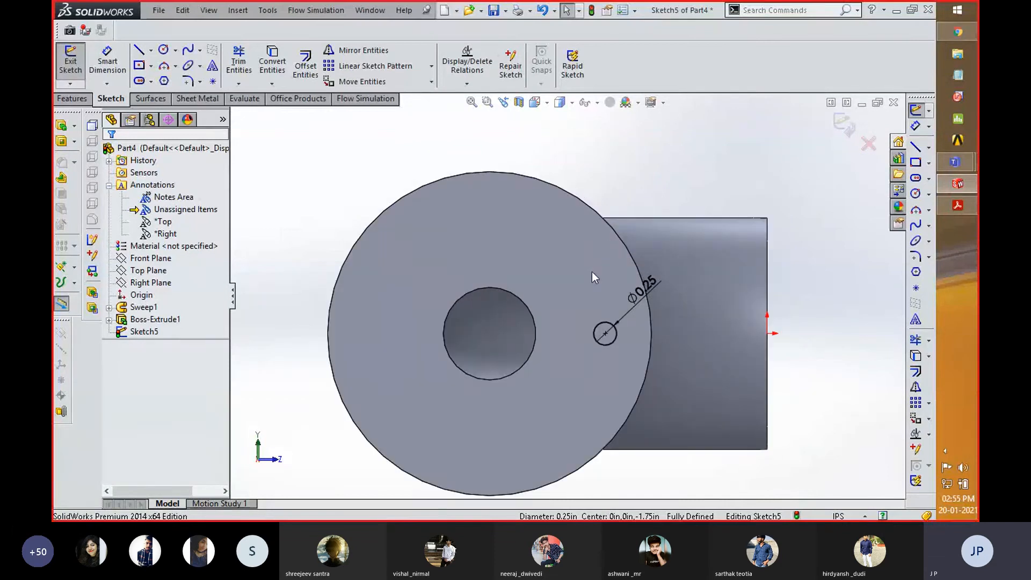
click(432, 65)
click(409, 95)
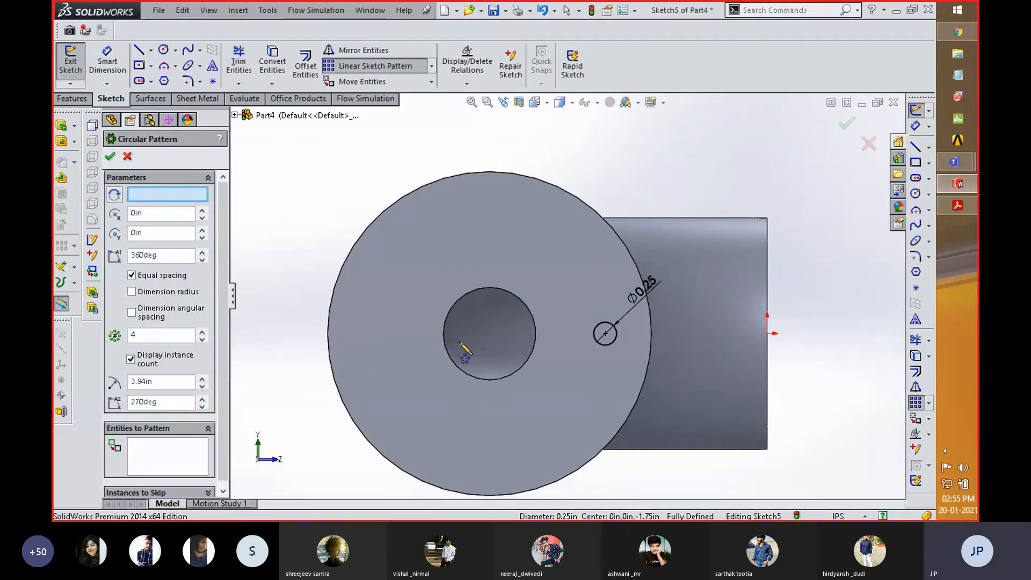
click(597, 103)
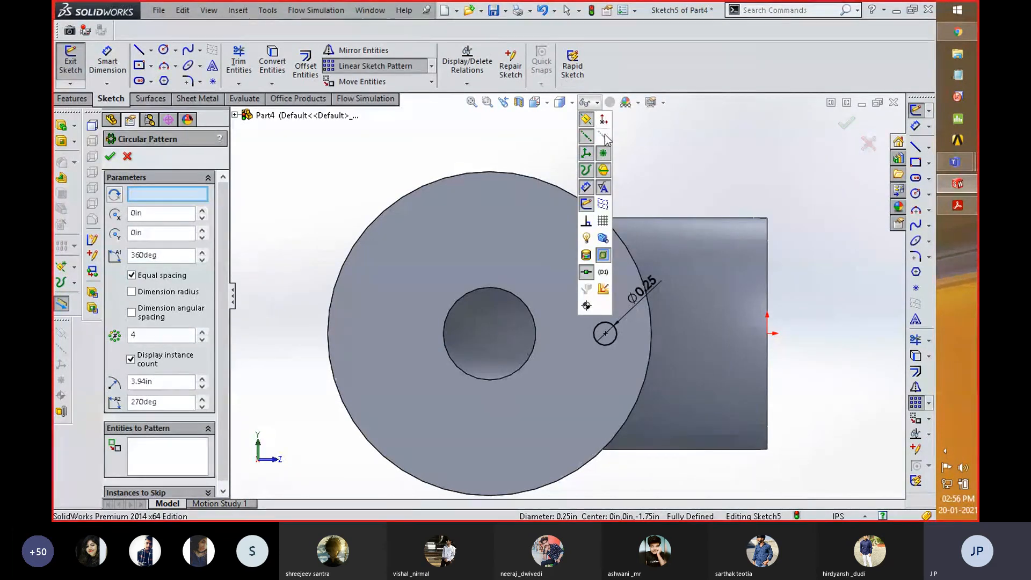
click(489, 337)
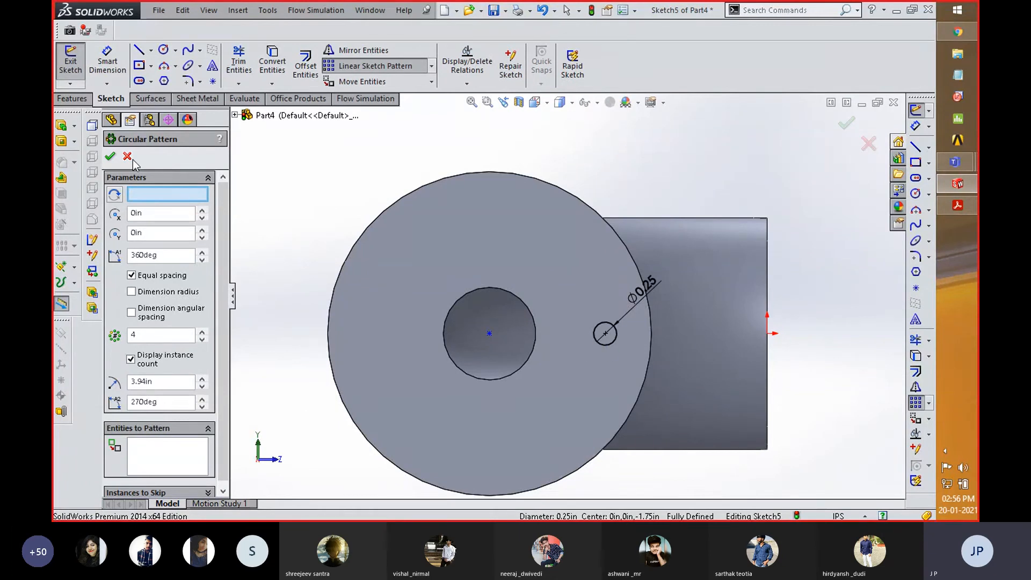
key(Escape)
- Try a circular sketch pattern of the bolt-hole circle with 4 equally spaced instances over 360 degrees
click(144, 331)
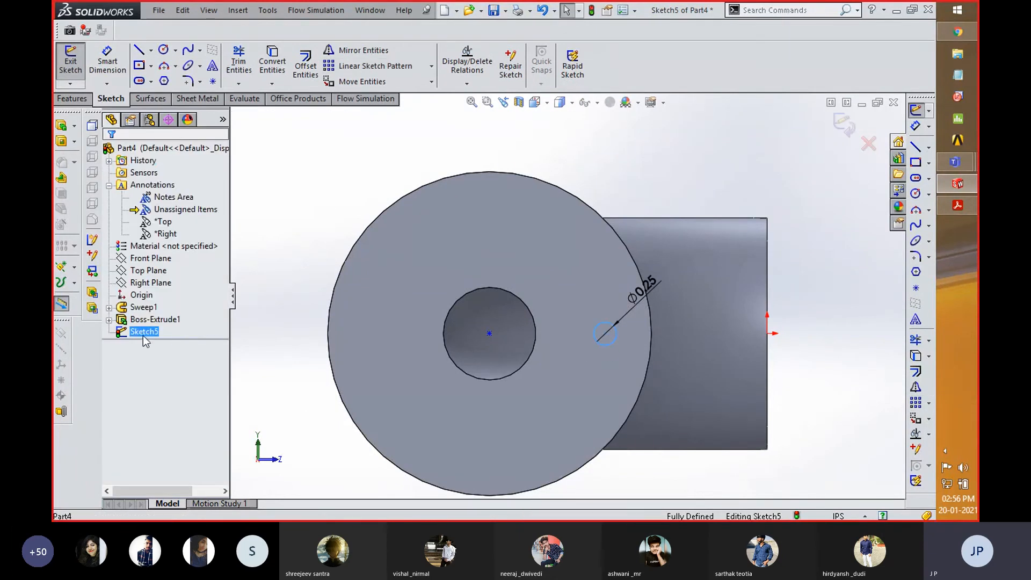
click(431, 66)
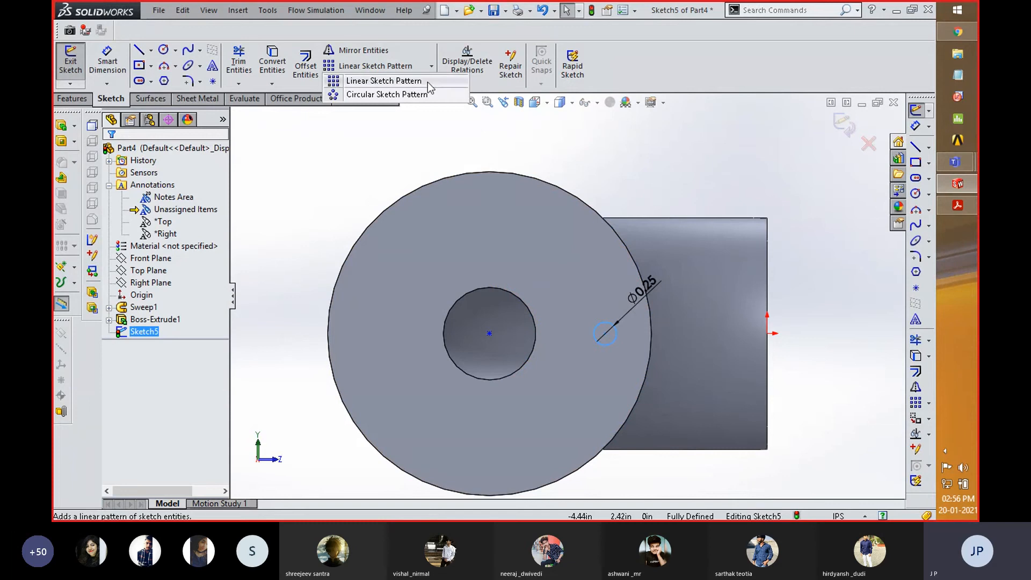
click(423, 93)
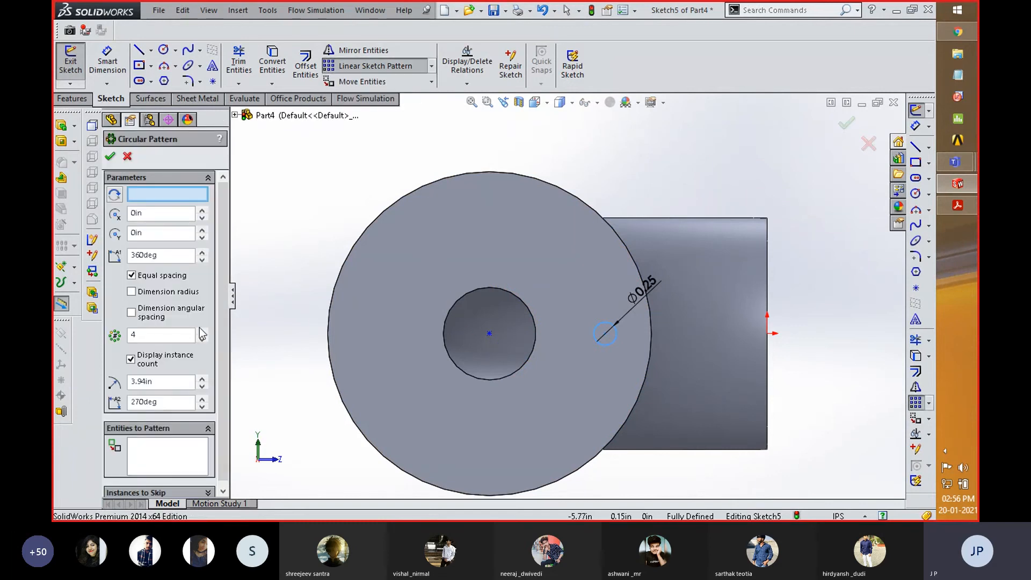
click(155, 448)
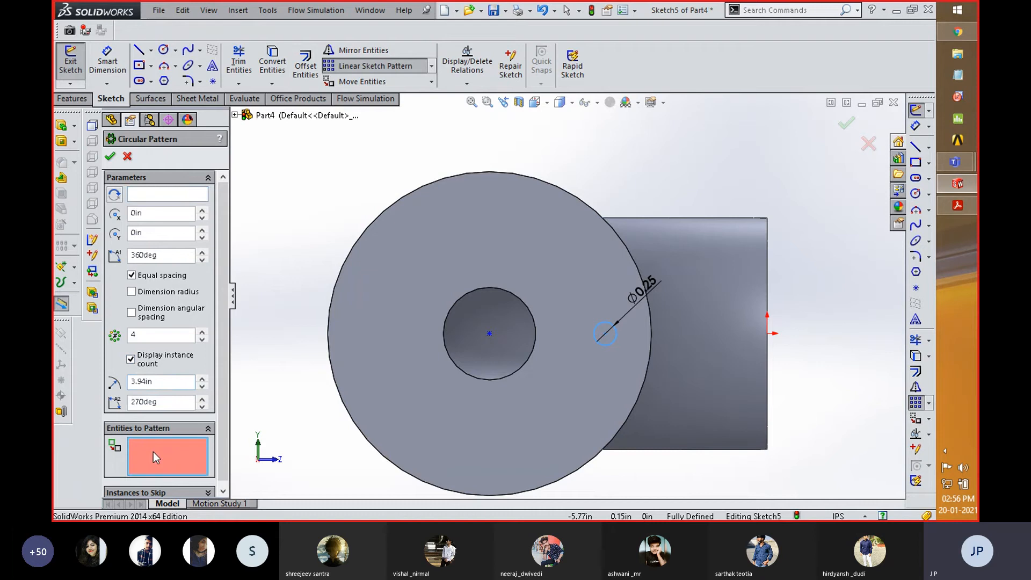
click(610, 345)
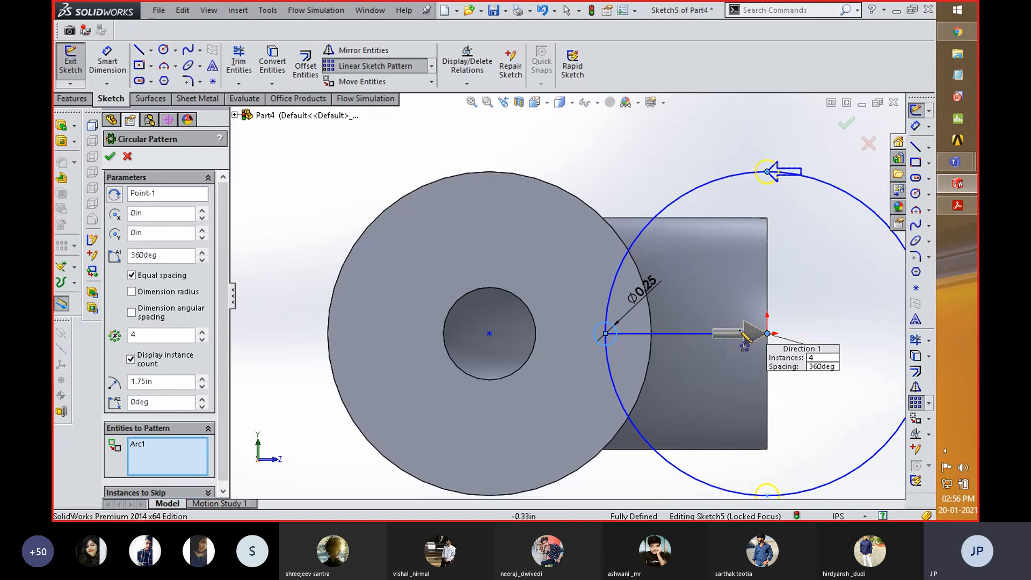
- Clear the patterned circle, try the flange's outer edge as the pattern centre, and cancel the circular sketch pattern
scroll(224, 260, down, 1)
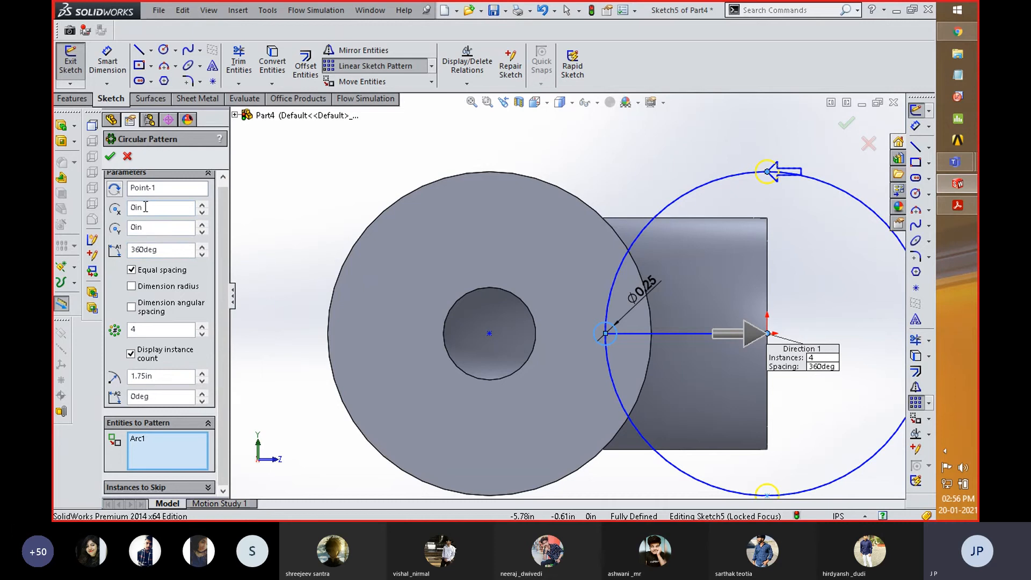
click(171, 188)
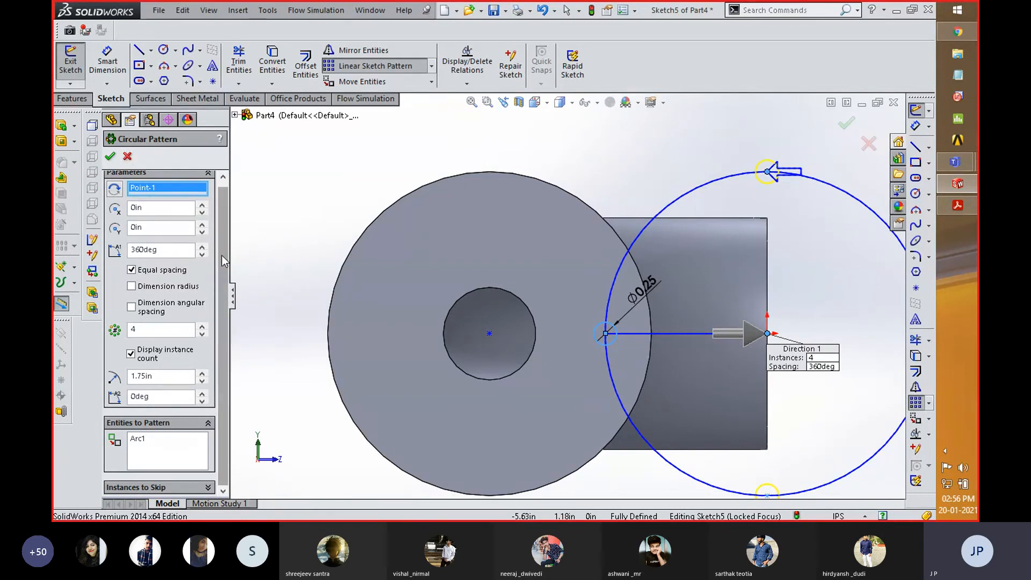
click(207, 487)
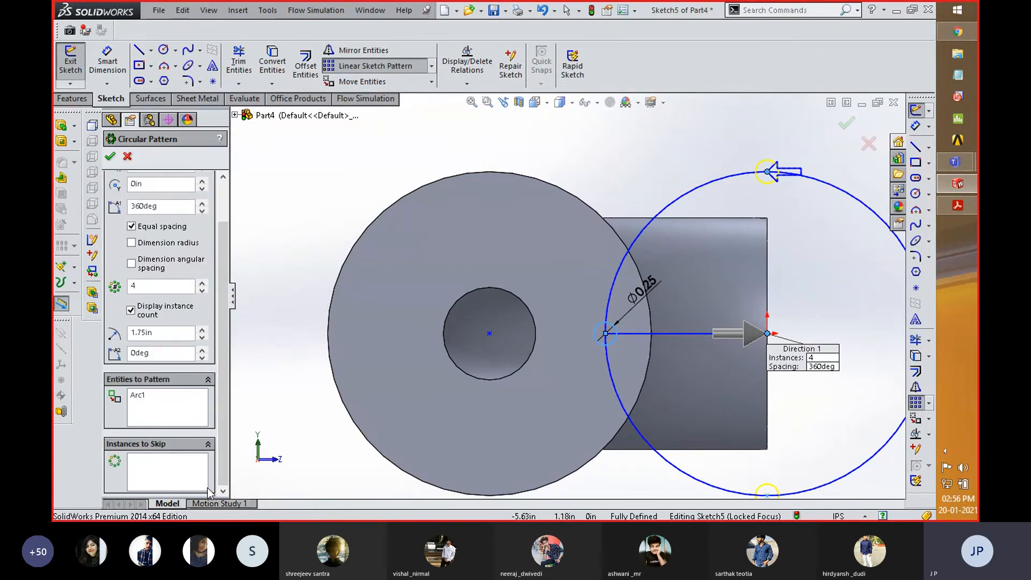
click(134, 397)
right_click(177, 418)
click(237, 421)
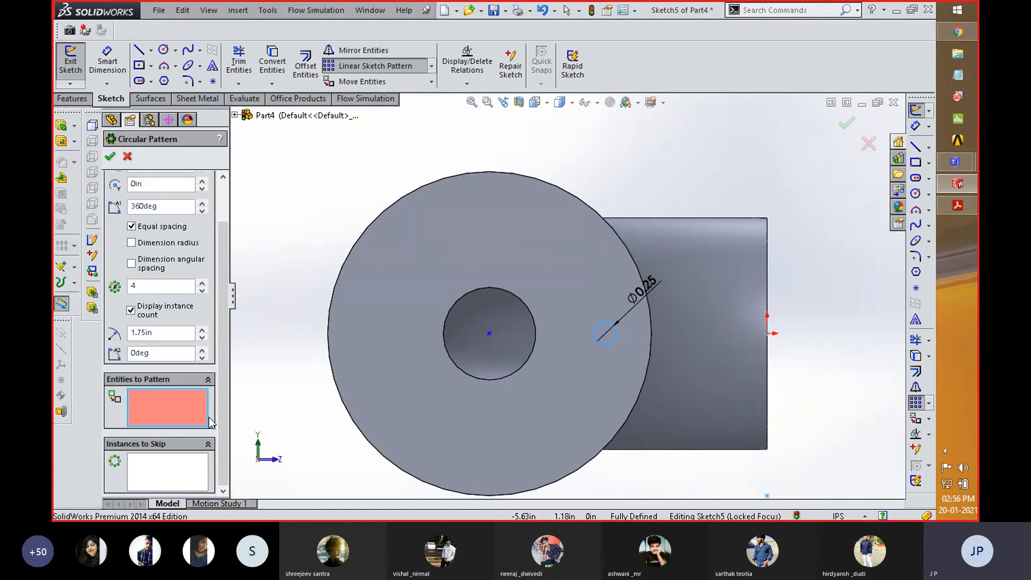
click(342, 413)
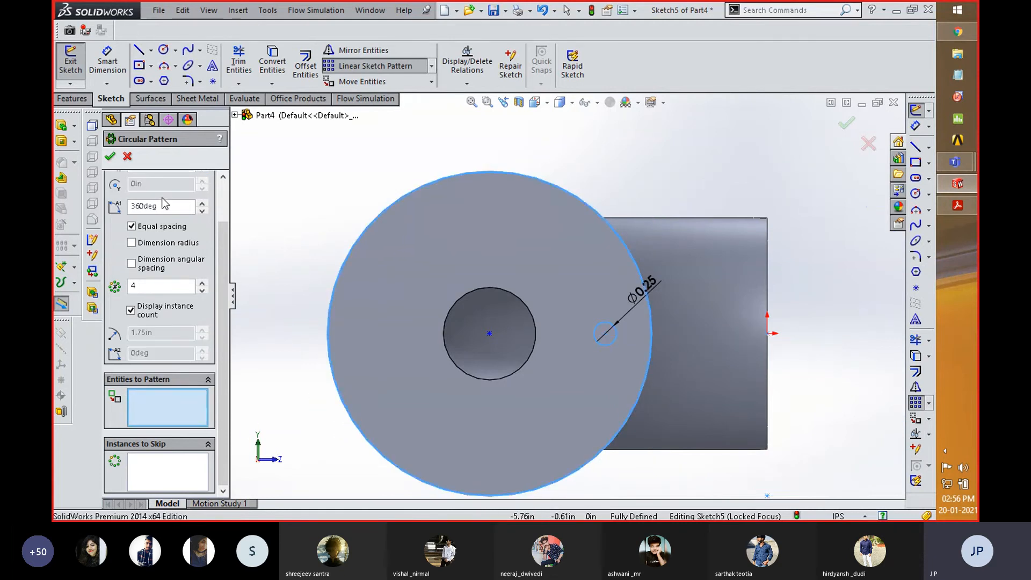
scroll(220, 255, up, 2)
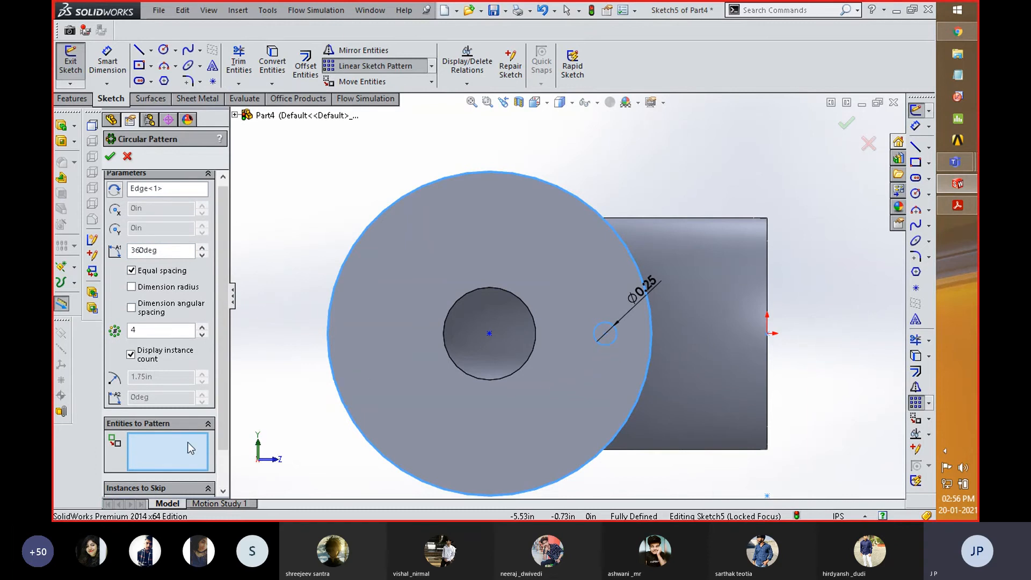
scroll(177, 408, down, 2)
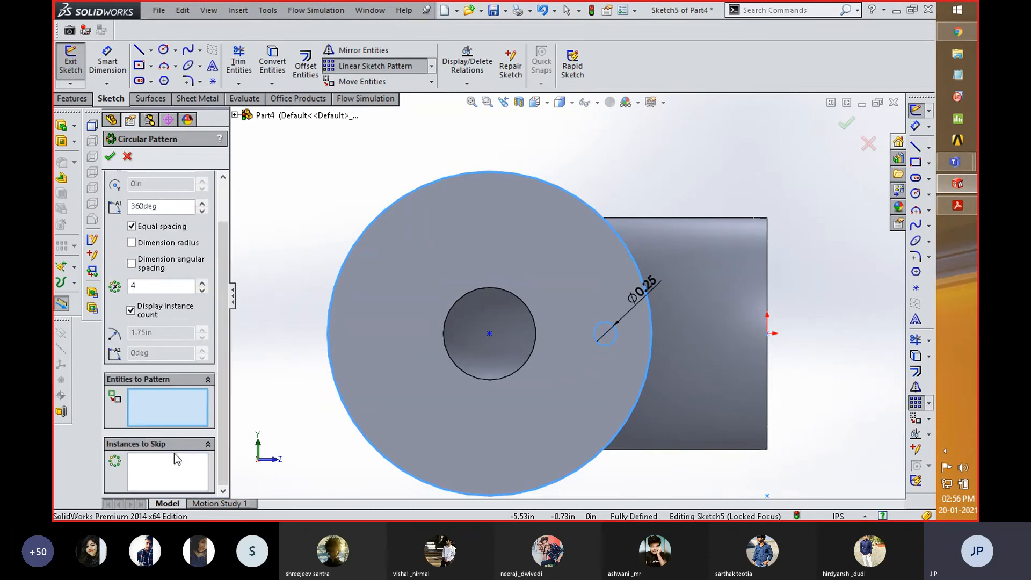
click(171, 406)
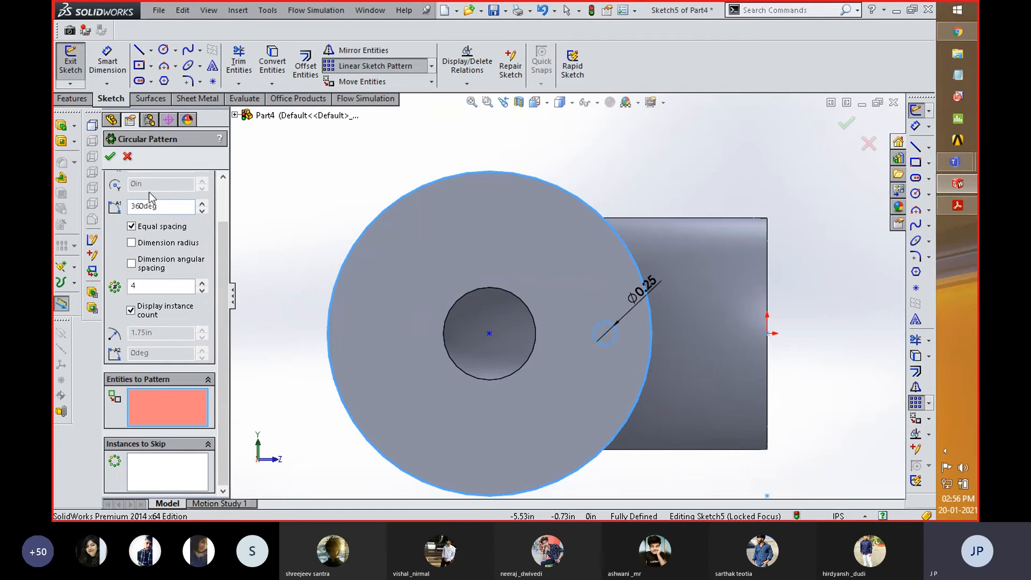
click(127, 155)
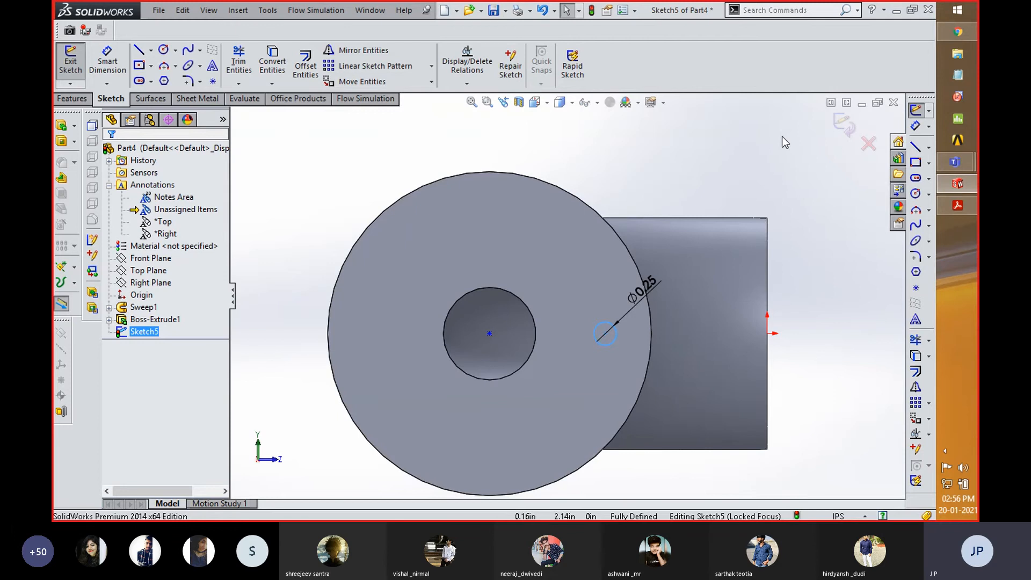
- Exit the sketch and cut the bolt-hole circle into the flange as a Blind extruded cut 0.25 in deep
click(846, 132)
mouse_move(682, 215)
middle_down()
mouse_move(659, 267)
mouse_move(653, 259)
middle_up()
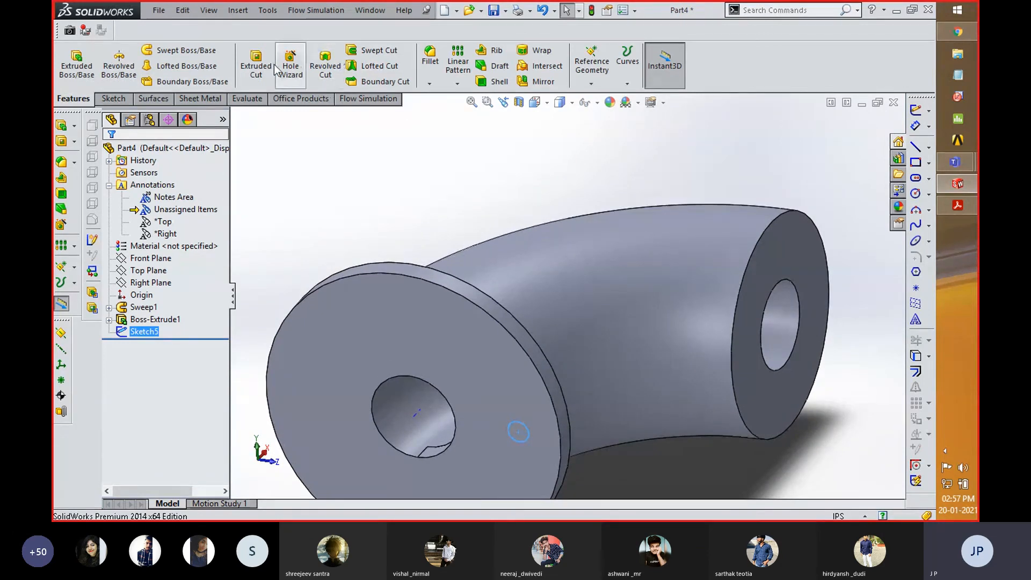
click(249, 64)
scroll(523, 200, up, 2)
middle_drag(495, 220, 466, 291)
click(110, 156)
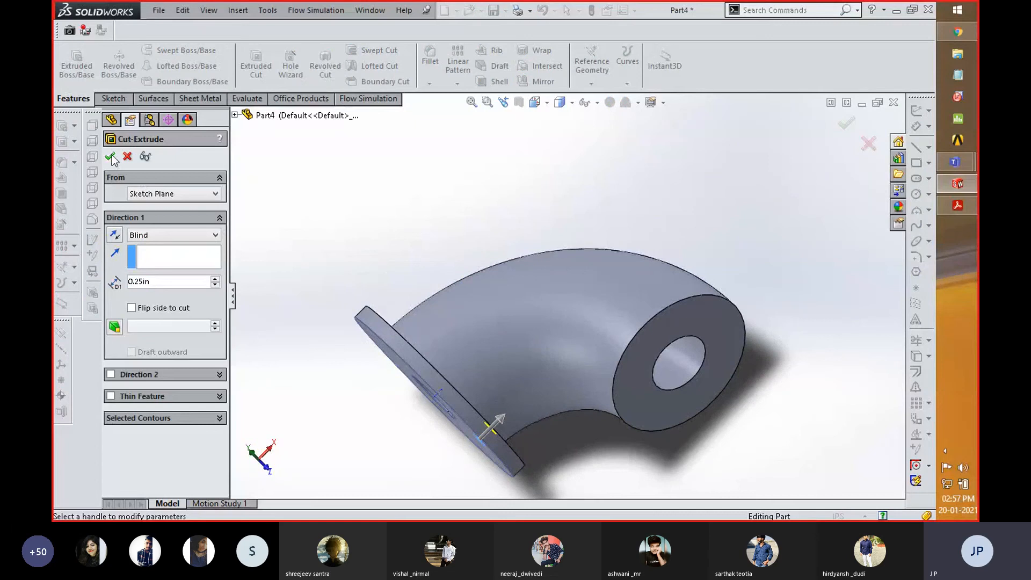
- Change the end condition of the bolt-hole cut to Up To Next
middle_drag(389, 361, 436, 308)
scroll(615, 439, down, 3)
middle_drag(573, 343, 513, 375)
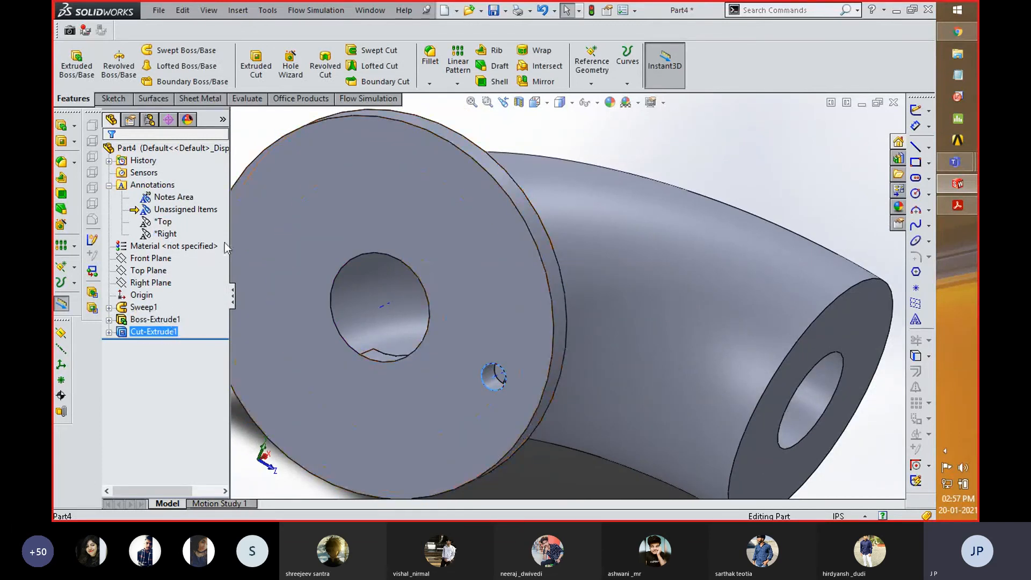
right_click(163, 337)
click(177, 260)
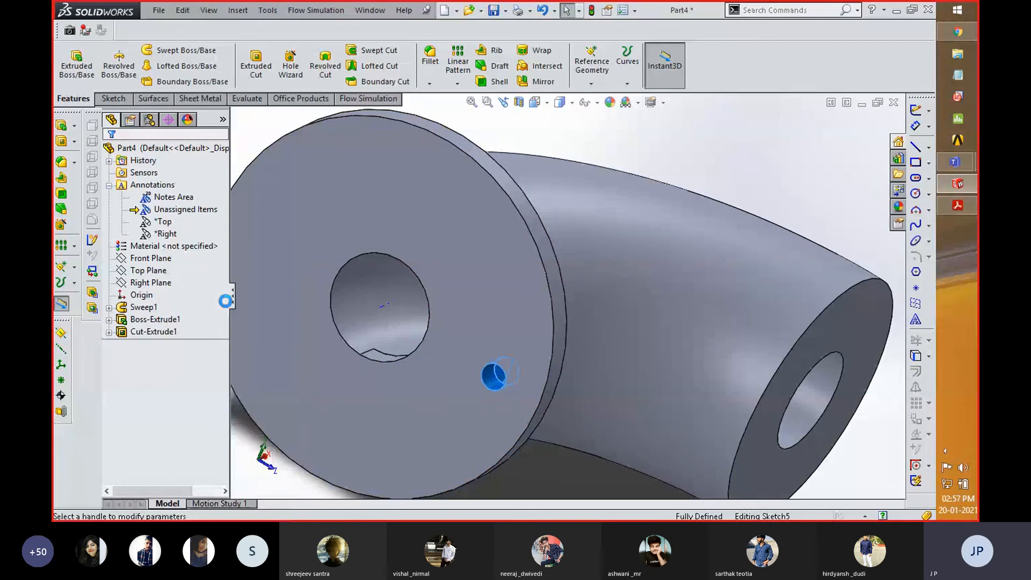
click(164, 236)
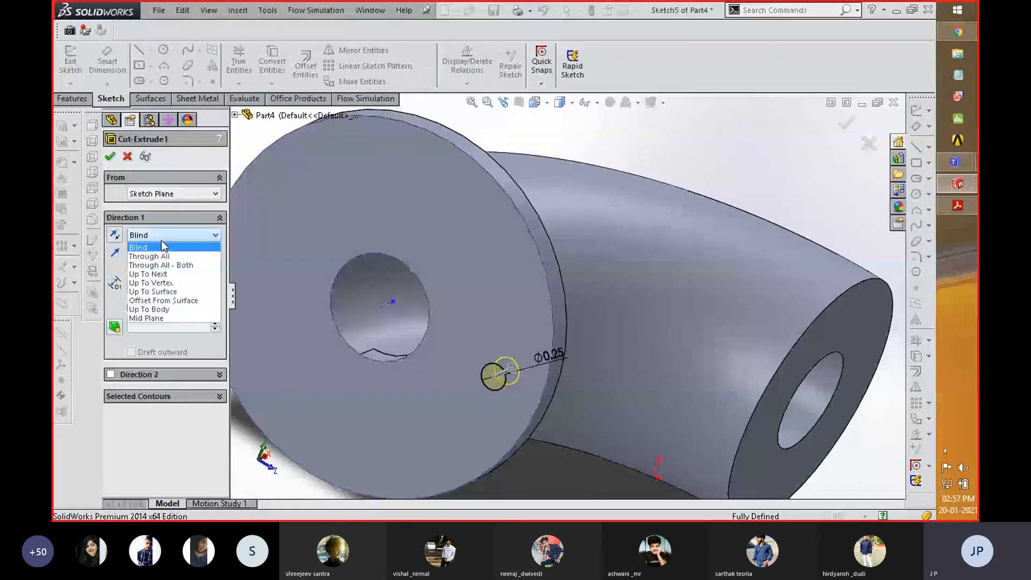
click(161, 274)
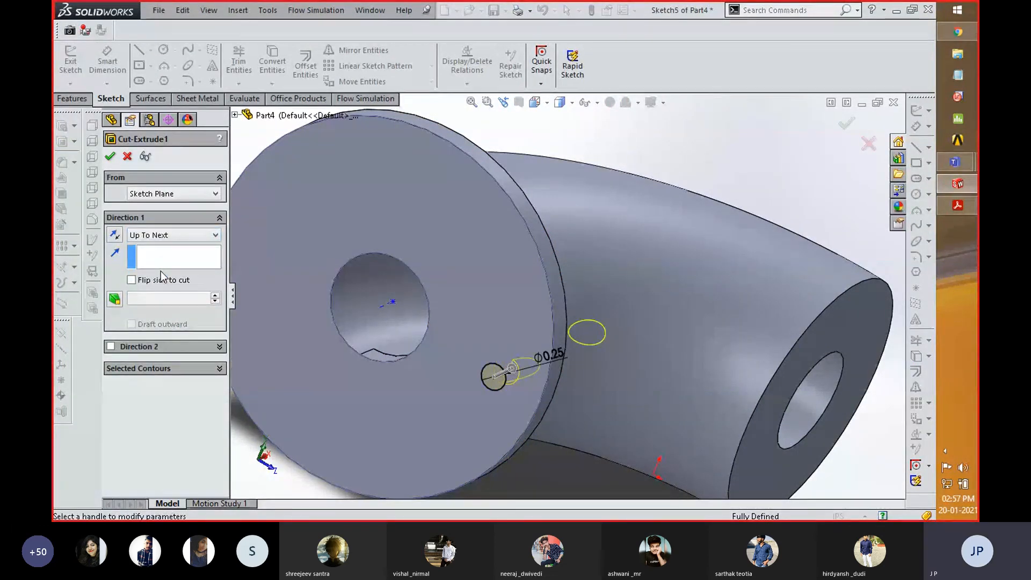
click(110, 156)
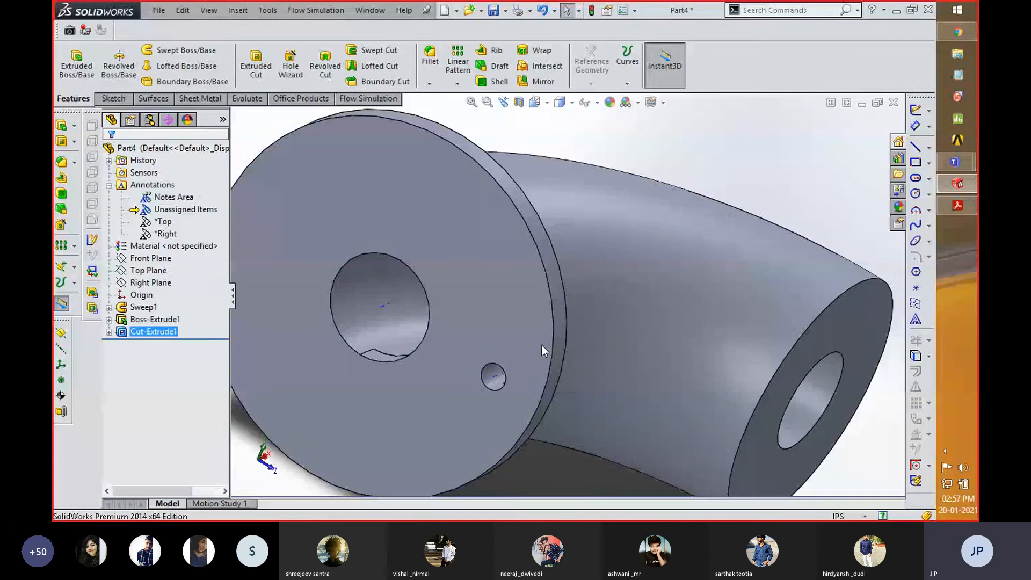
- Create a circular pattern of the bolt-hole cut about the bore axis with 4 equally spaced instances over 360 degrees
middle_drag(747, 215, 711, 249)
scroll(712, 250, up, 2)
scroll(434, 340, up, 1)
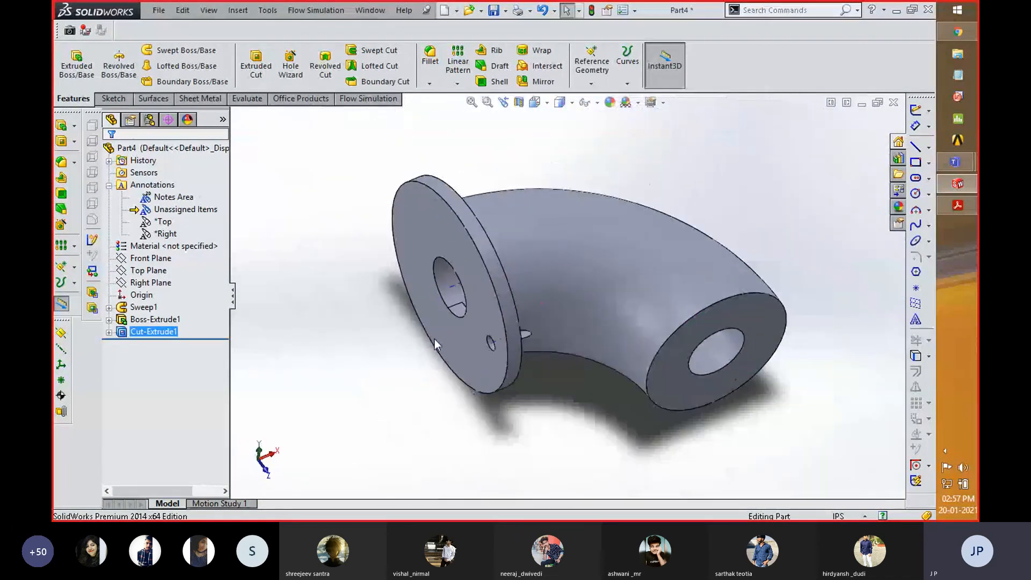
click(457, 83)
click(476, 110)
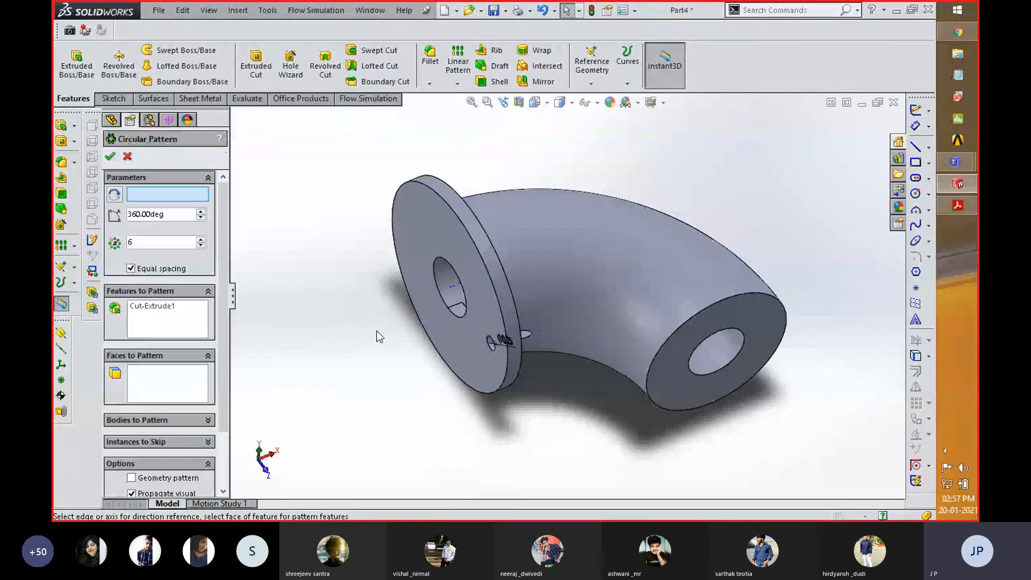
click(453, 286)
middle_drag(324, 296, 371, 265)
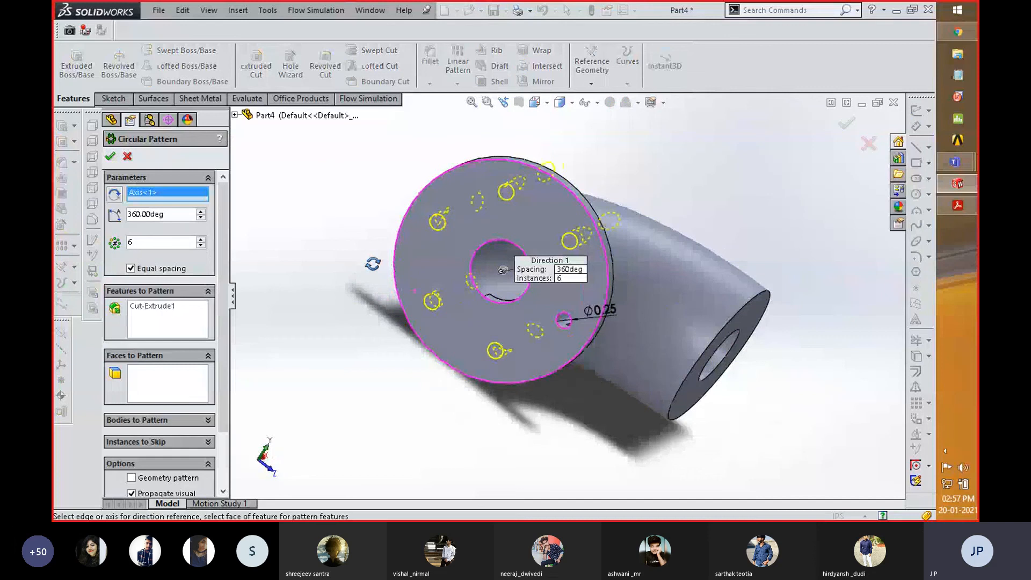
text(4)
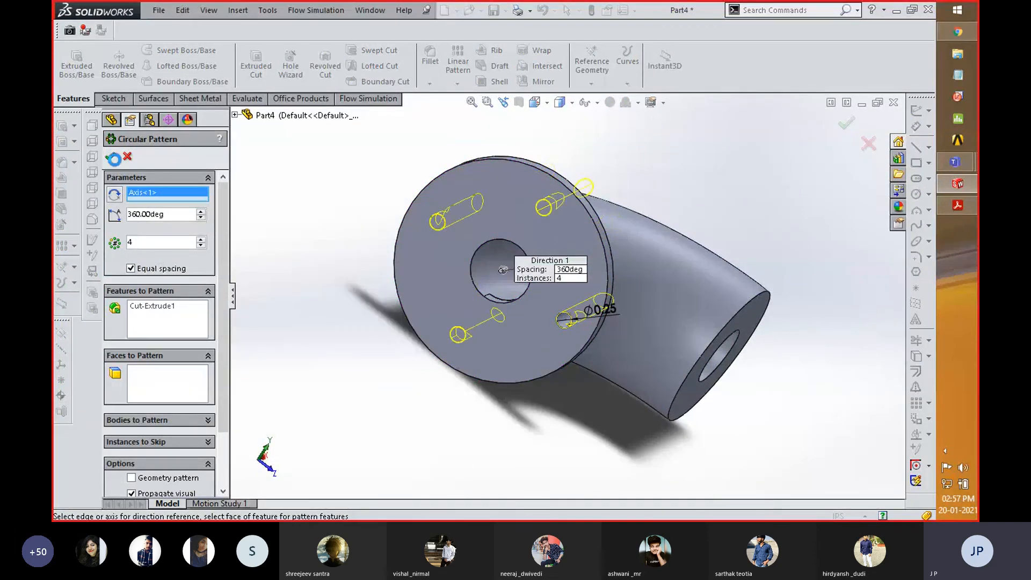
click(113, 158)
- Edit the bolt-hole cut so its end condition is Blind with a depth of 0.25 in
middle_drag(374, 312, 348, 382)
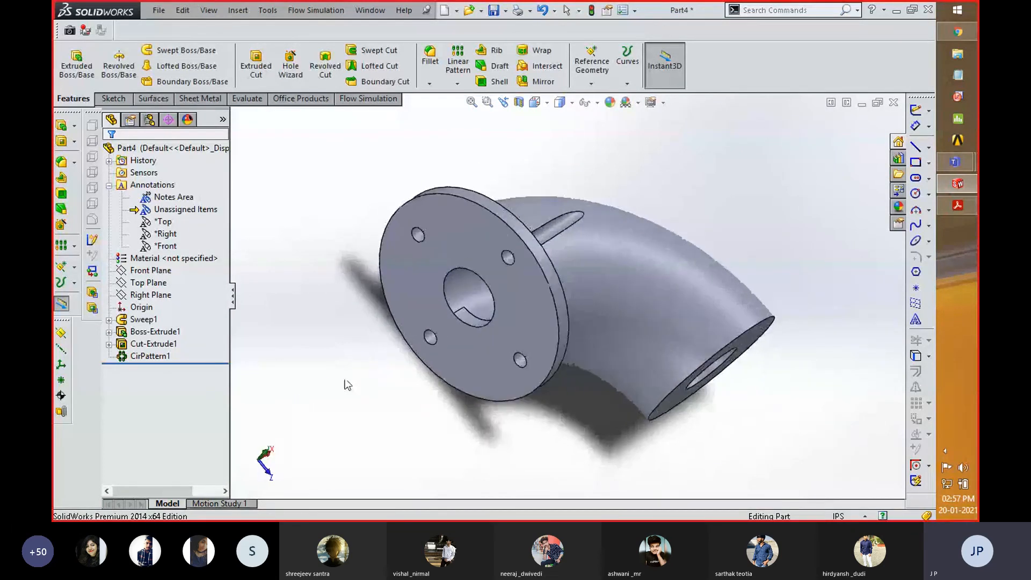
click(109, 345)
click(156, 347)
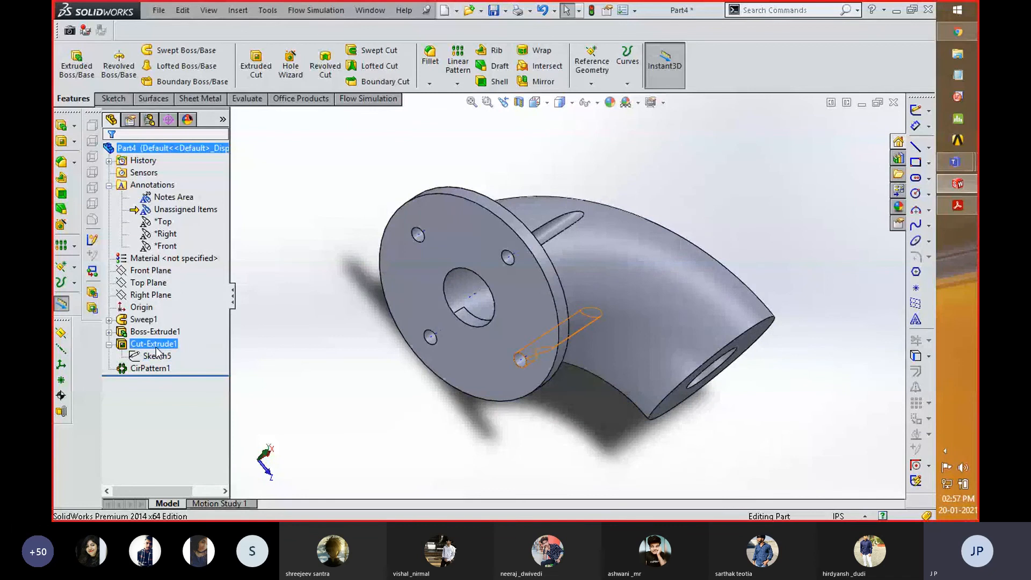
click(170, 313)
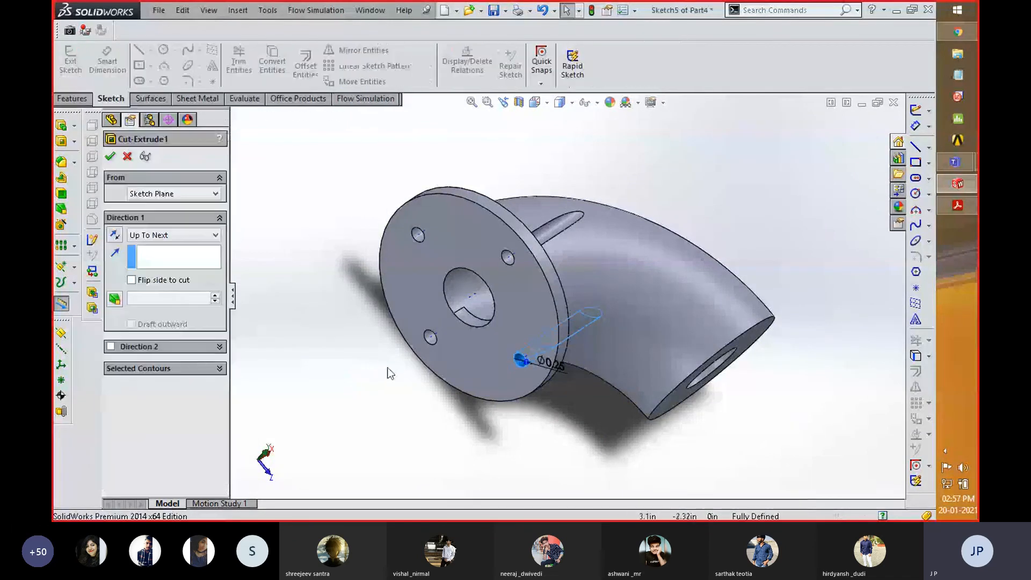
click(173, 236)
click(173, 247)
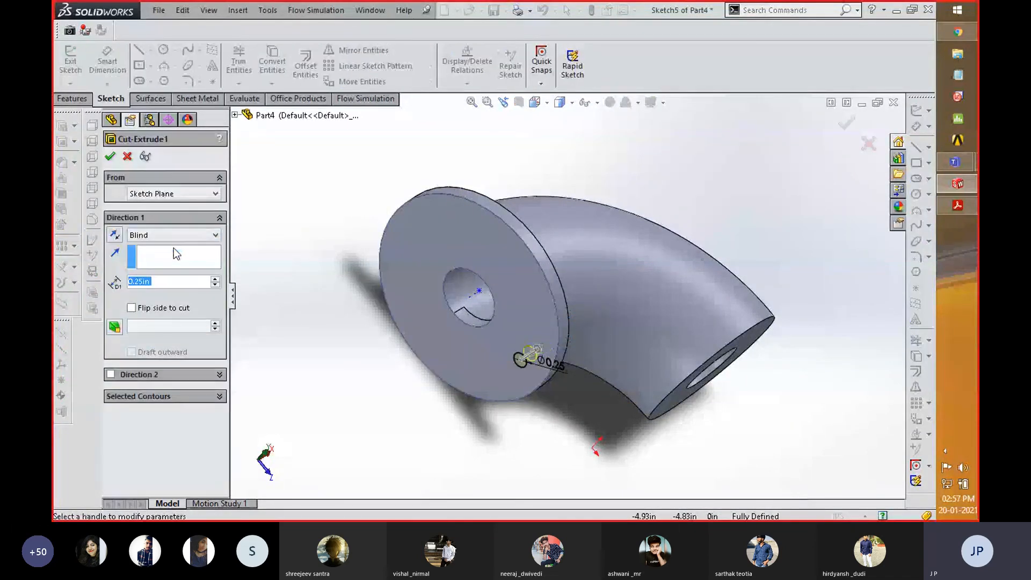
click(110, 158)
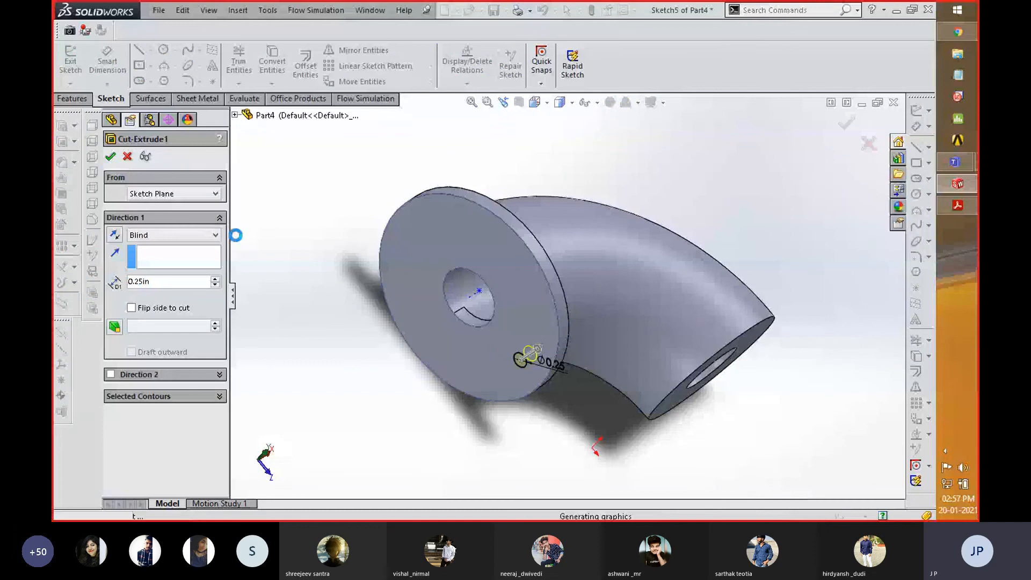
- Set up a circular pattern containing the flange extrusion and its single bolt-hole cut
middle_drag(367, 265, 371, 289)
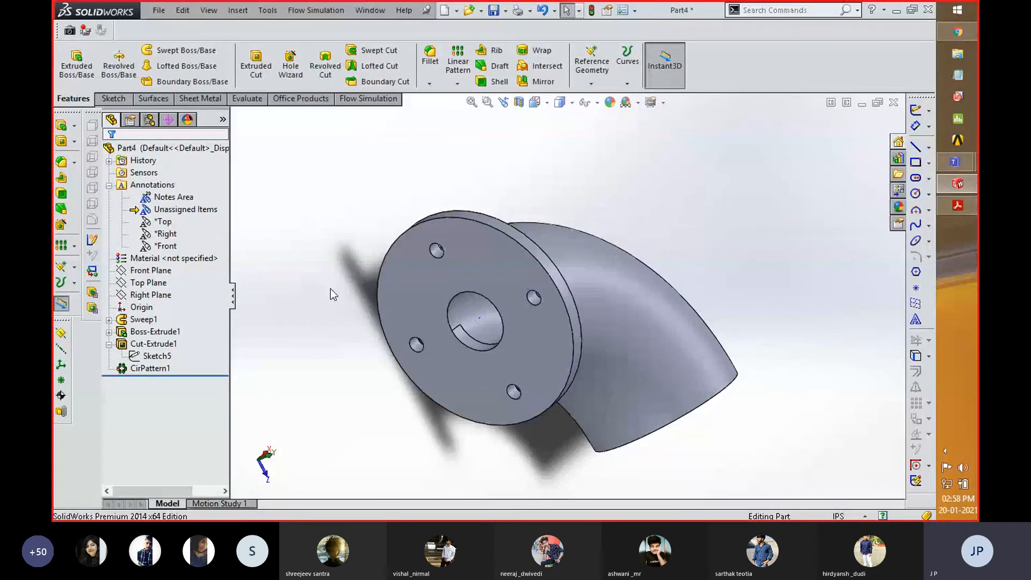
click(151, 368)
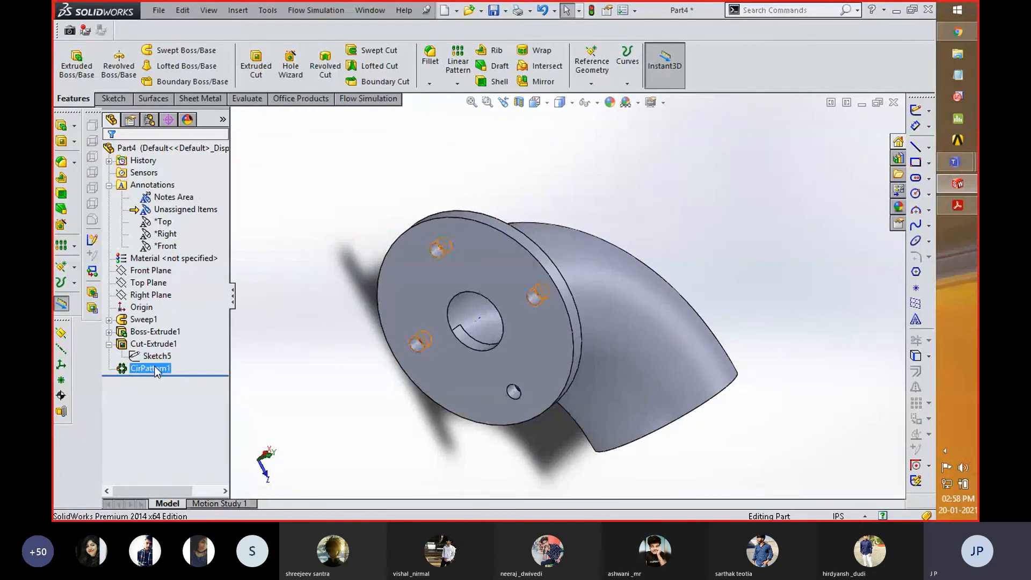
ctrl+click(155, 346)
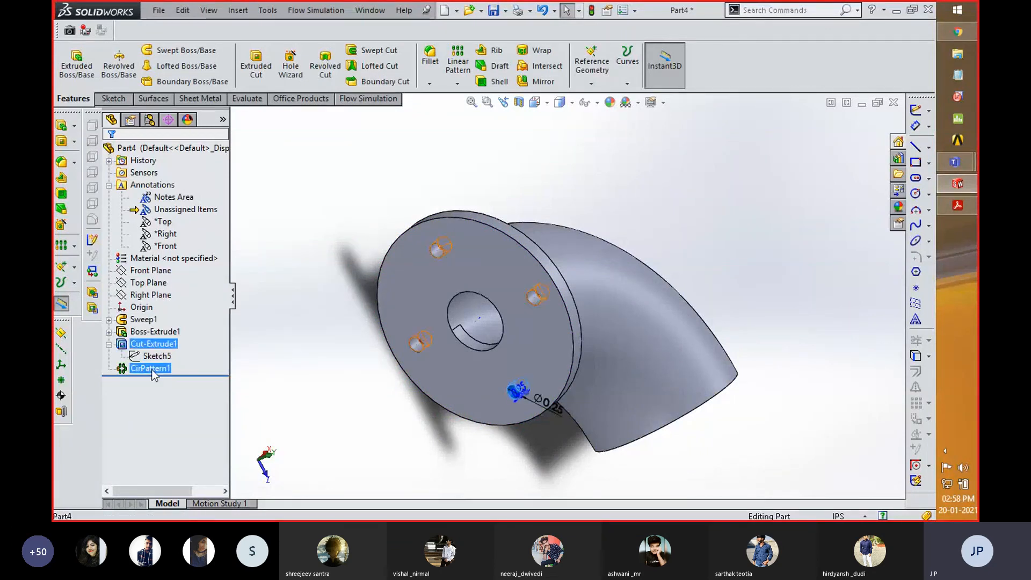
ctrl+click(151, 368)
ctrl+click(138, 332)
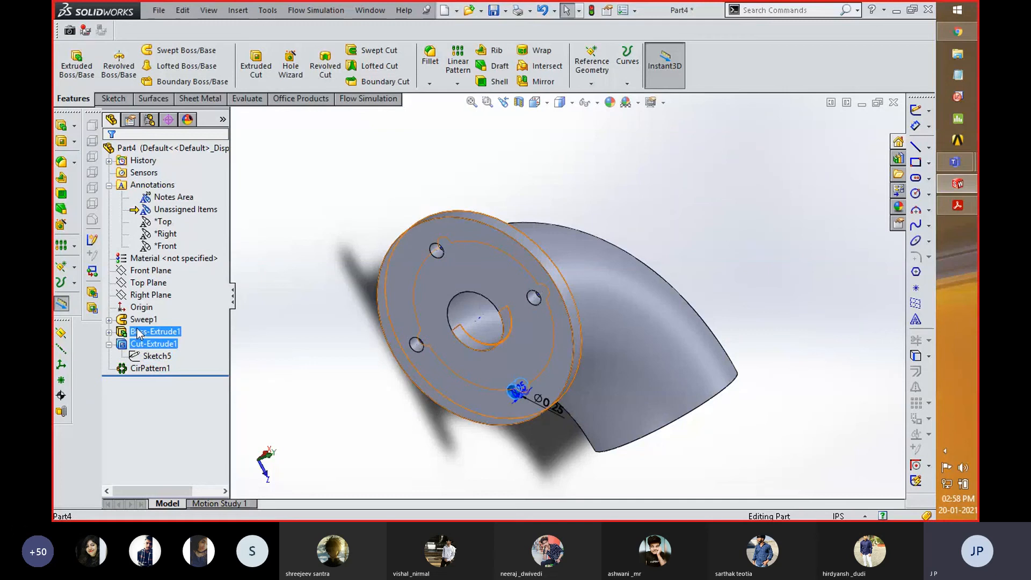
click(458, 83)
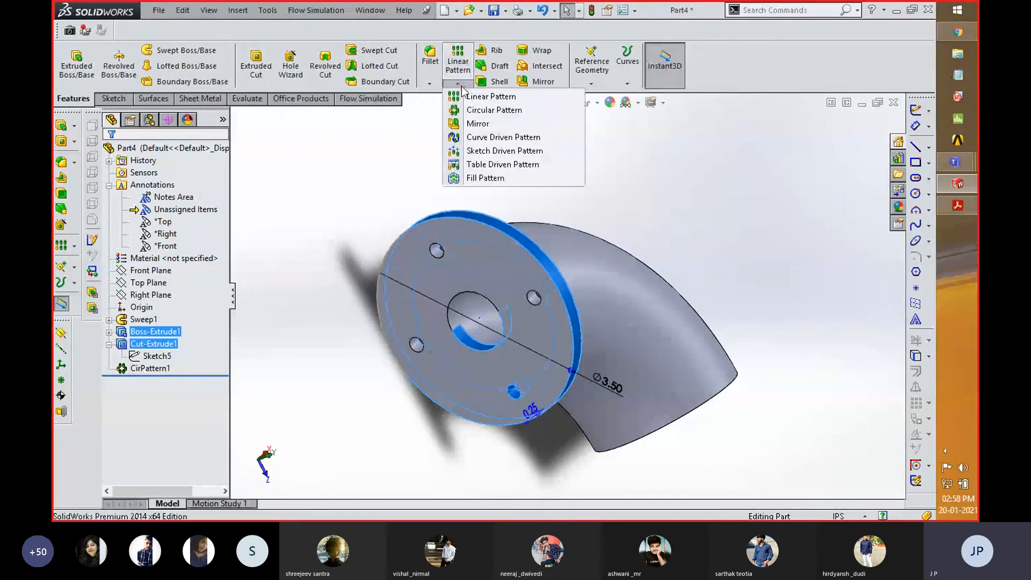
click(475, 111)
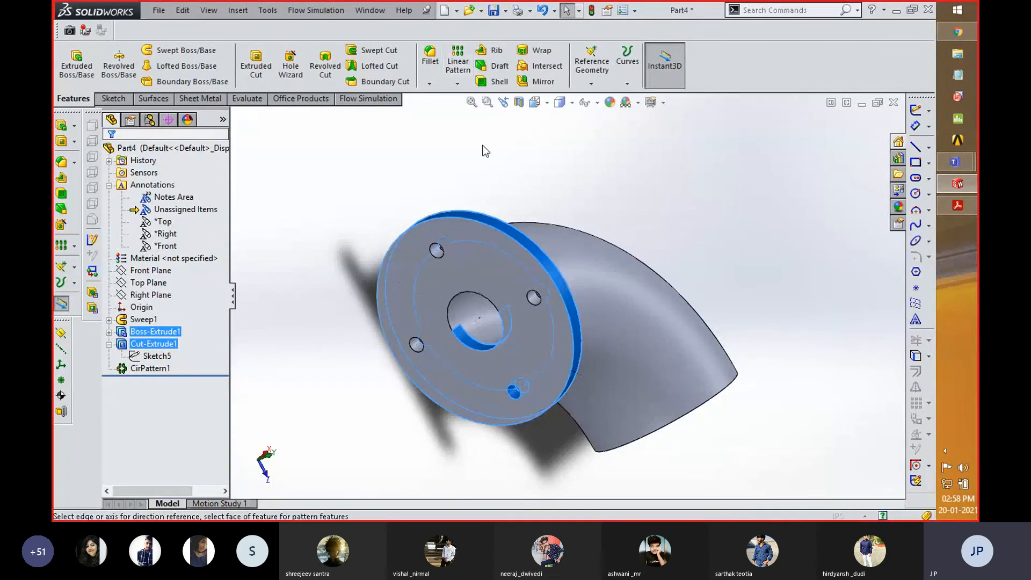
- Change the model's display style so that hidden edges show as dashed lines
middle_drag(563, 215, 660, 344)
click(559, 102)
click(561, 169)
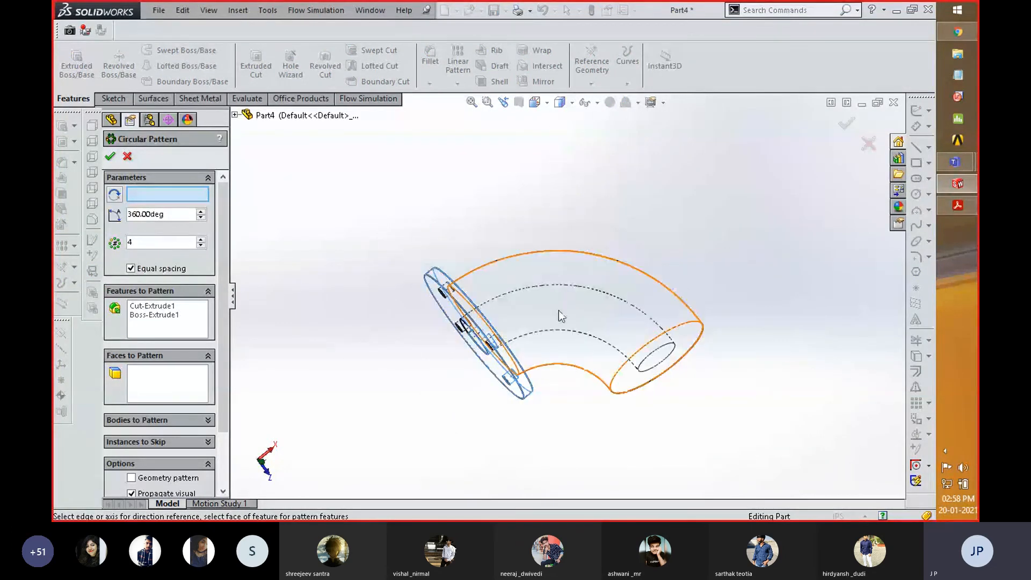
- Try Sketch2 of the sweep as the rotation axis for the flange's circular pattern
click(235, 115)
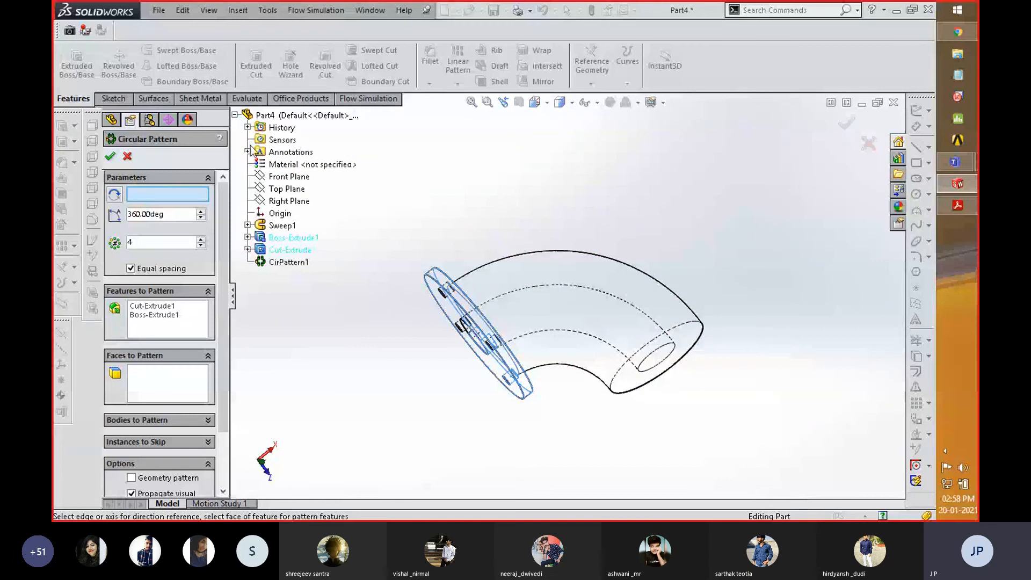
click(248, 225)
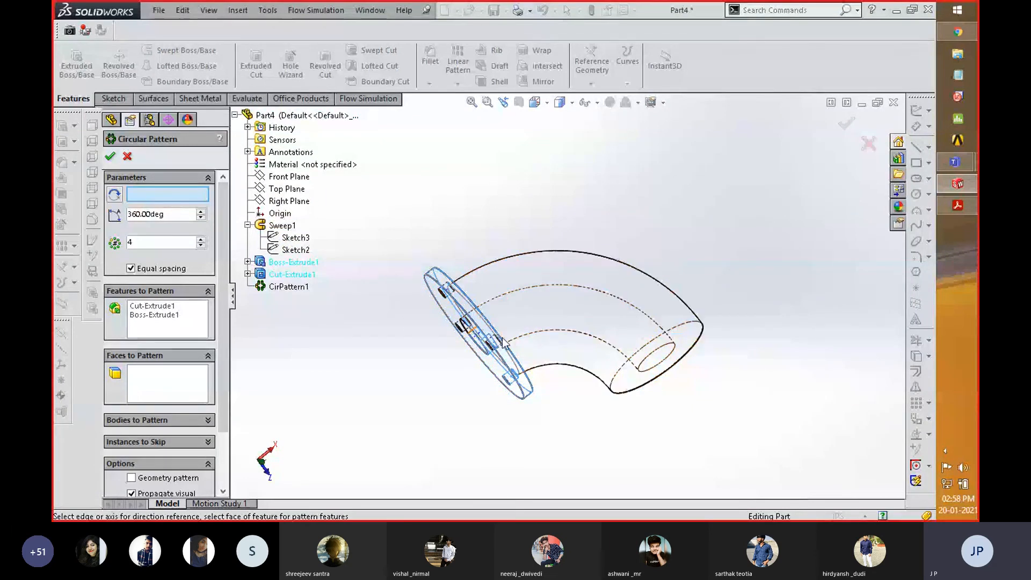
scroll(536, 298, up, 3)
scroll(570, 302, down, 10)
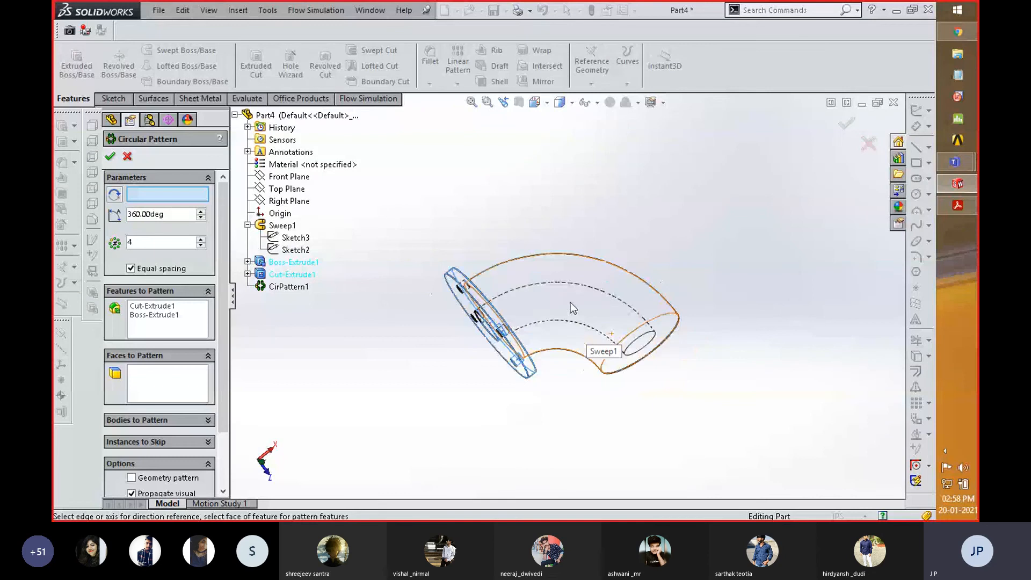
click(295, 251)
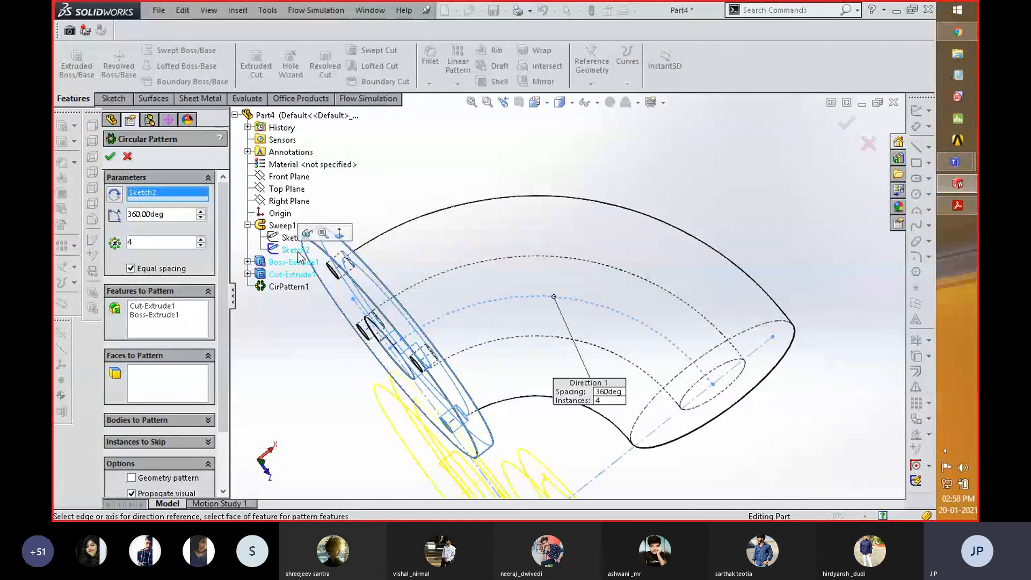
scroll(540, 237, up, 5)
mouse_move(550, 228)
middle_down()
mouse_move(590, 256)
mouse_move(603, 241)
mouse_move(584, 244)
middle_up()
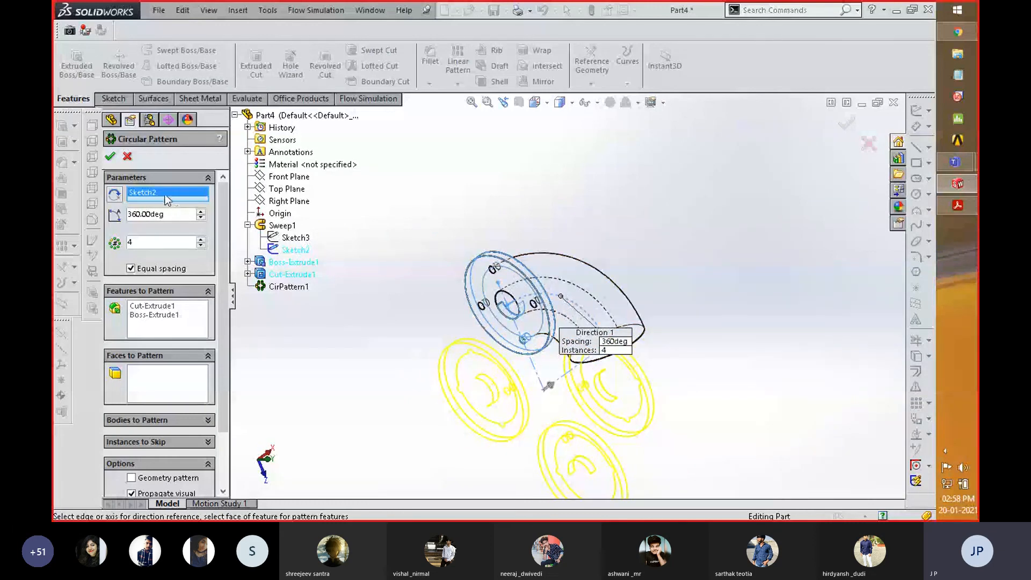
- Try the sweep's Sketch3 as the pattern axis instead, then remove it and cancel the circular pattern
right_click(167, 200)
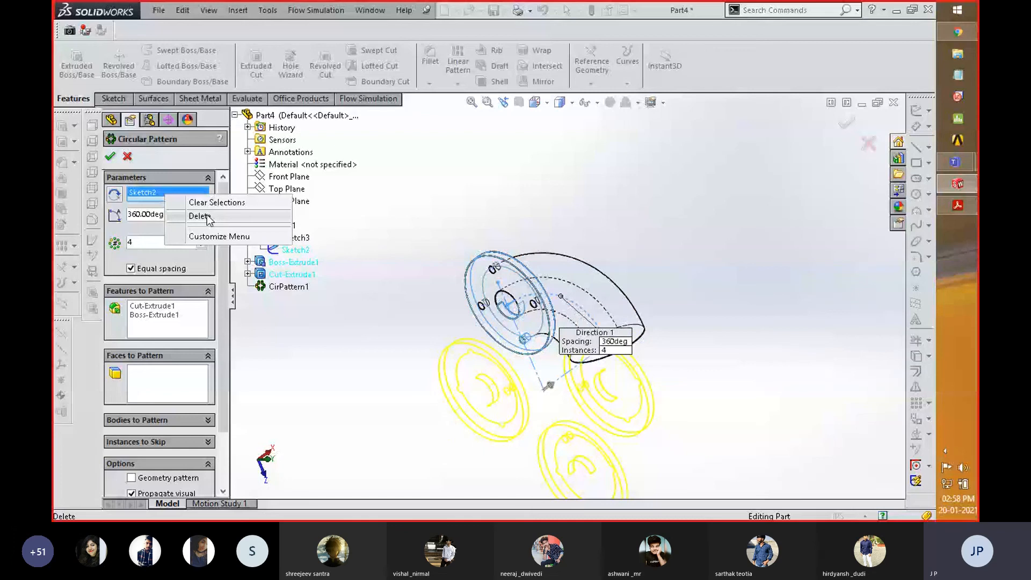
click(200, 216)
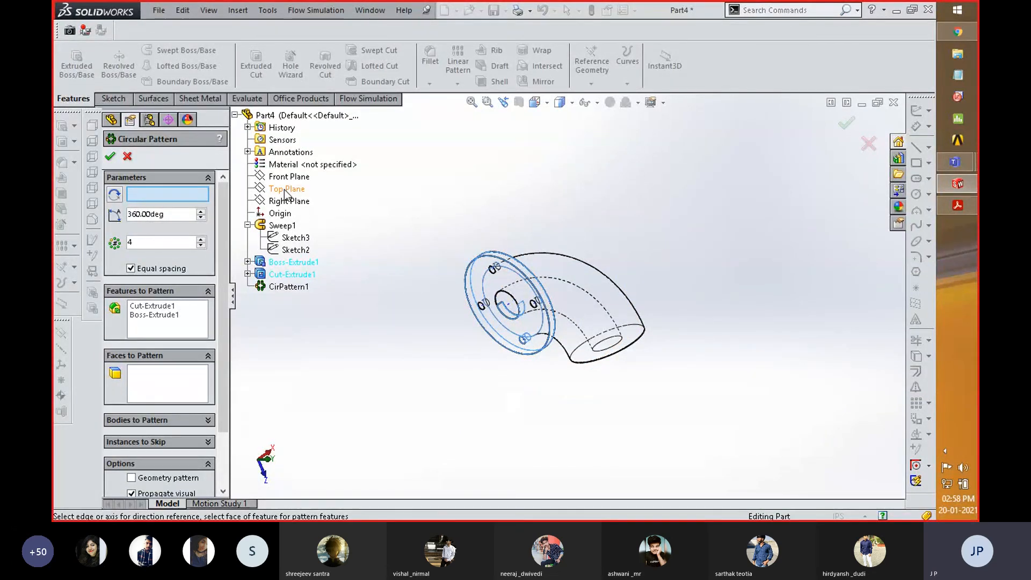
click(294, 239)
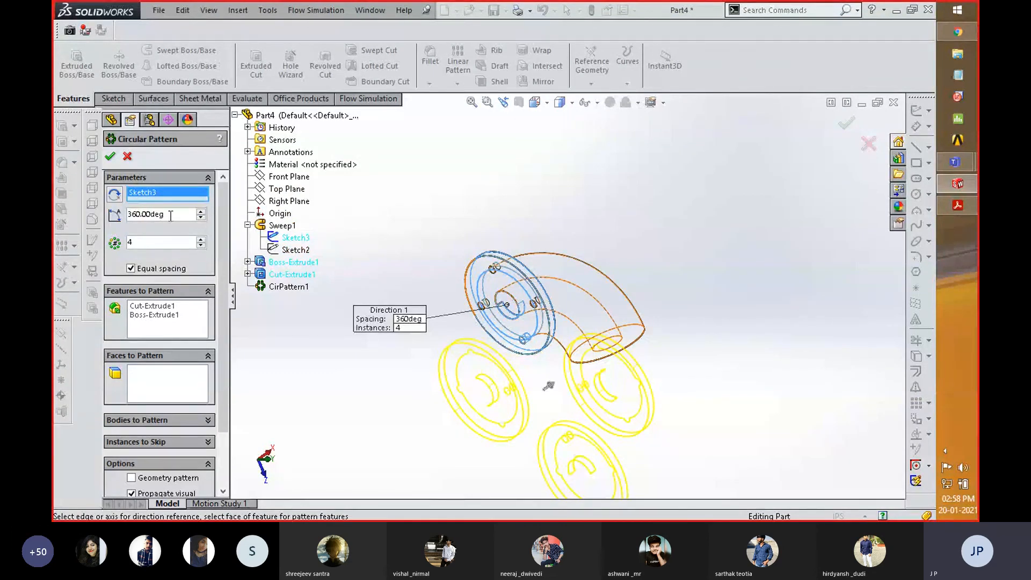
key(Delete)
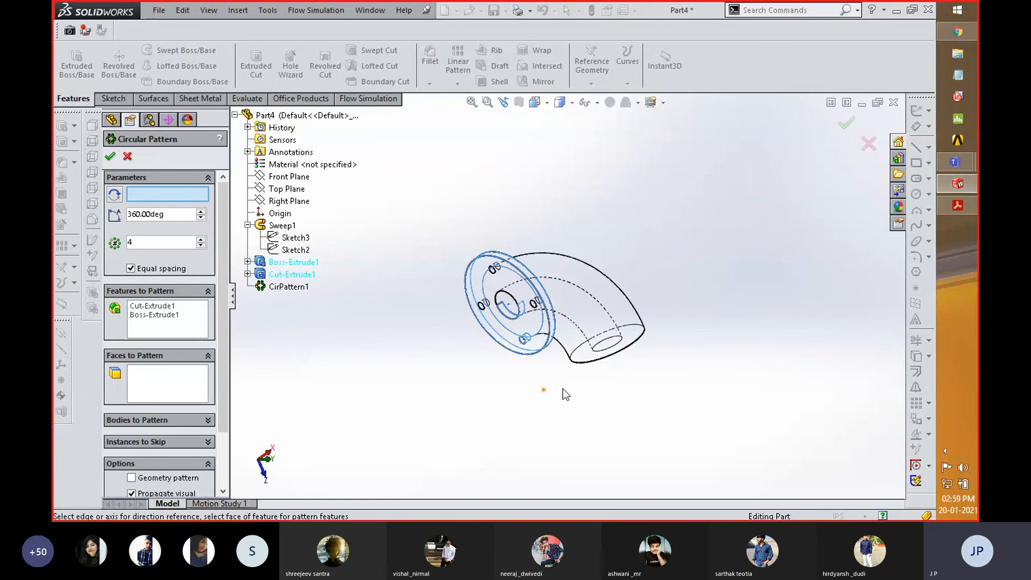
click(127, 157)
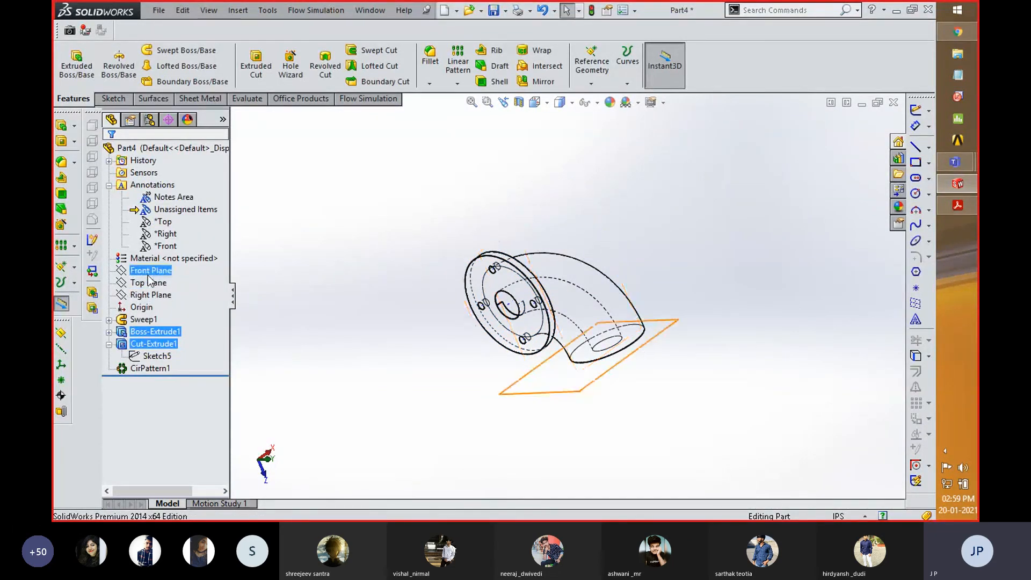
- On the Right Plane, sketch a vertical centerline about 2.53 in long up from the origin and exit the sketch
click(153, 298)
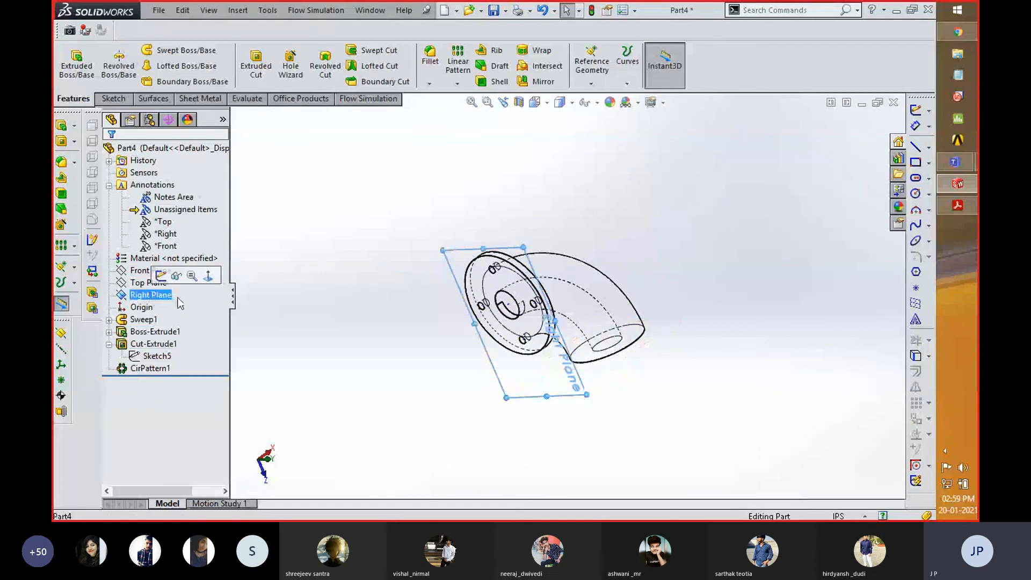
key(space)
click(294, 393)
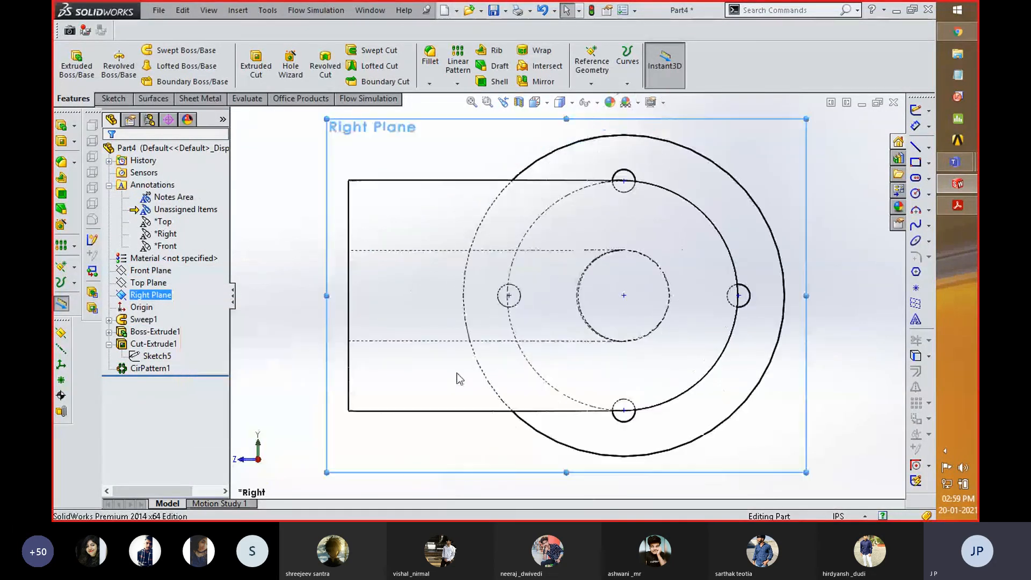
scroll(425, 334, up, 2)
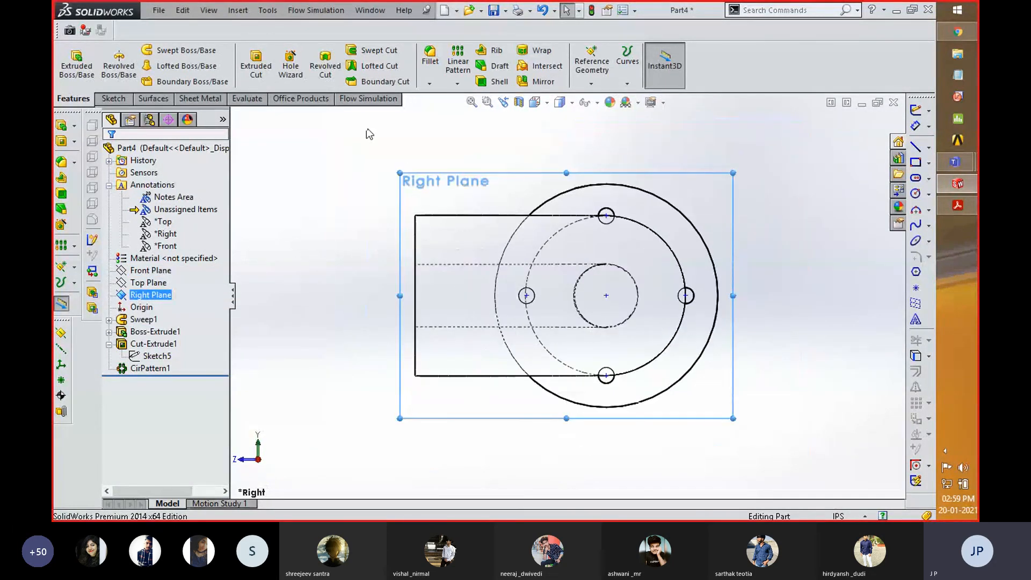
click(111, 98)
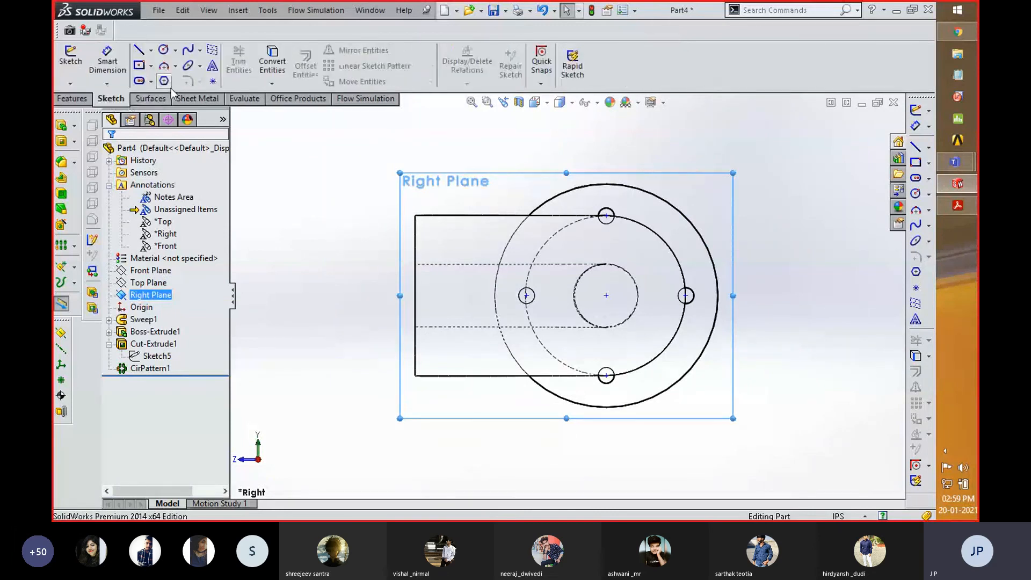
click(138, 50)
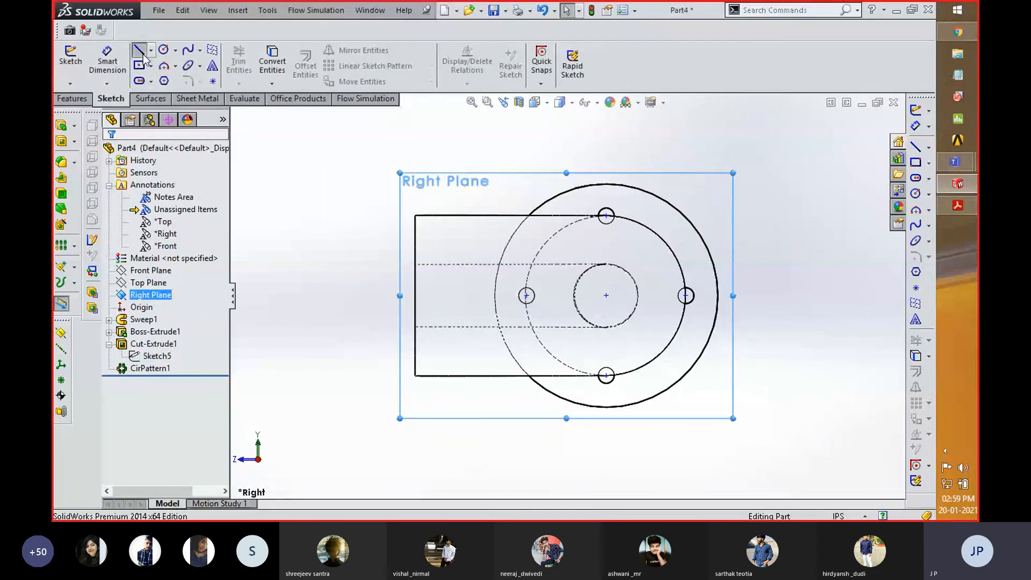
click(151, 50)
click(161, 73)
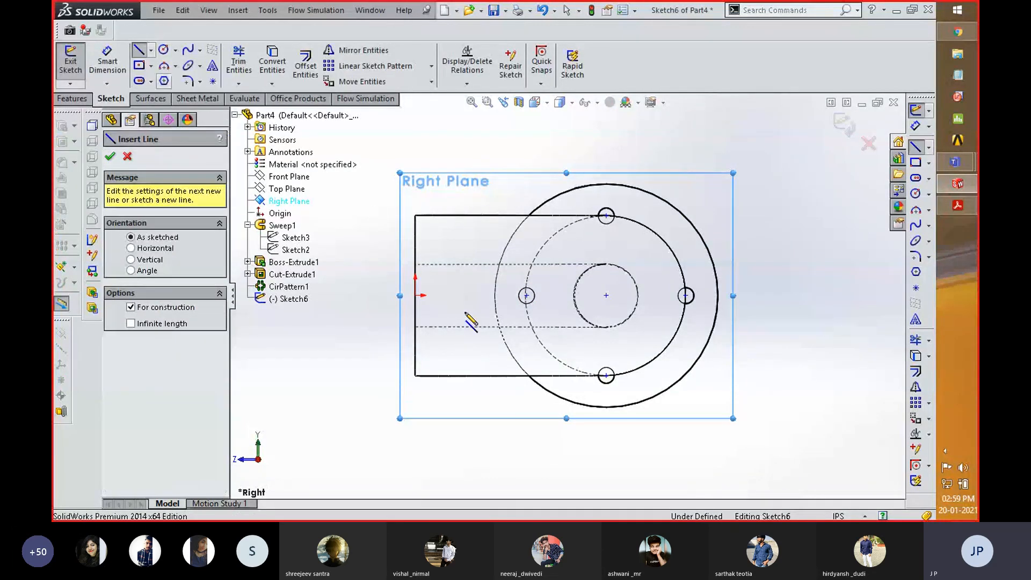
mouse_move(416, 295)
mouse_down()
mouse_move(434, 162)
mouse_move(416, 134)
mouse_up()
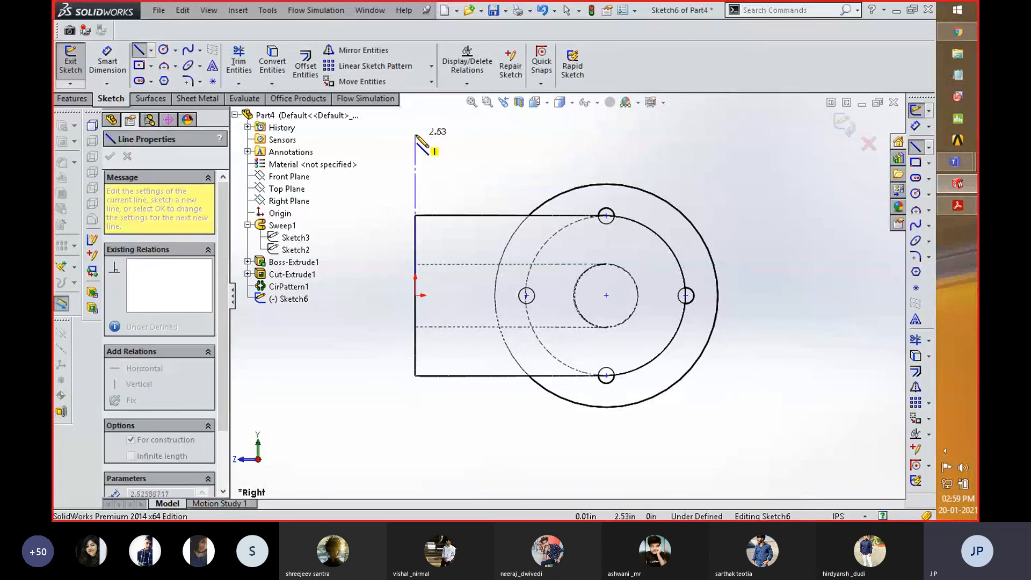
right_click(486, 150)
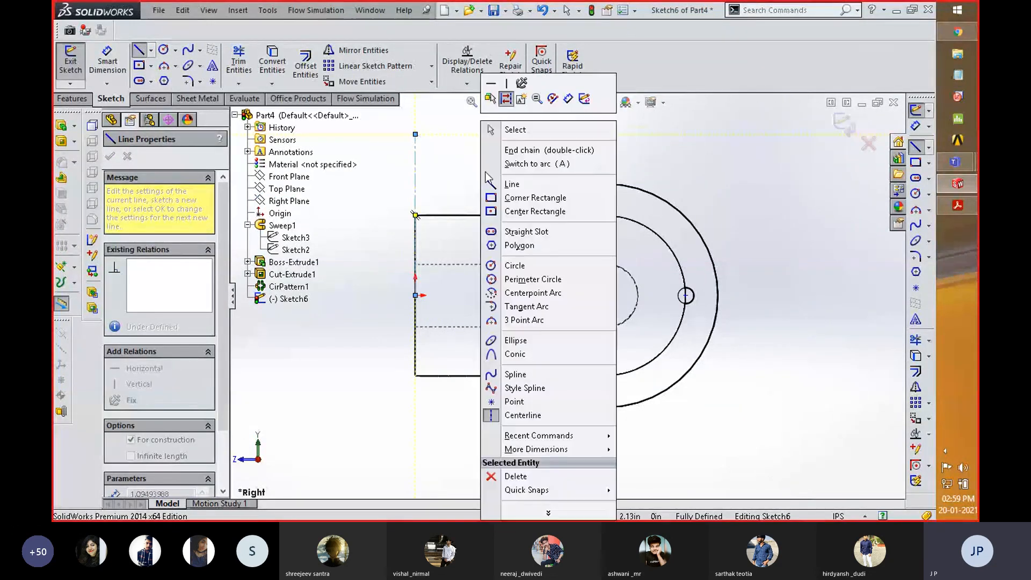
click(514, 130)
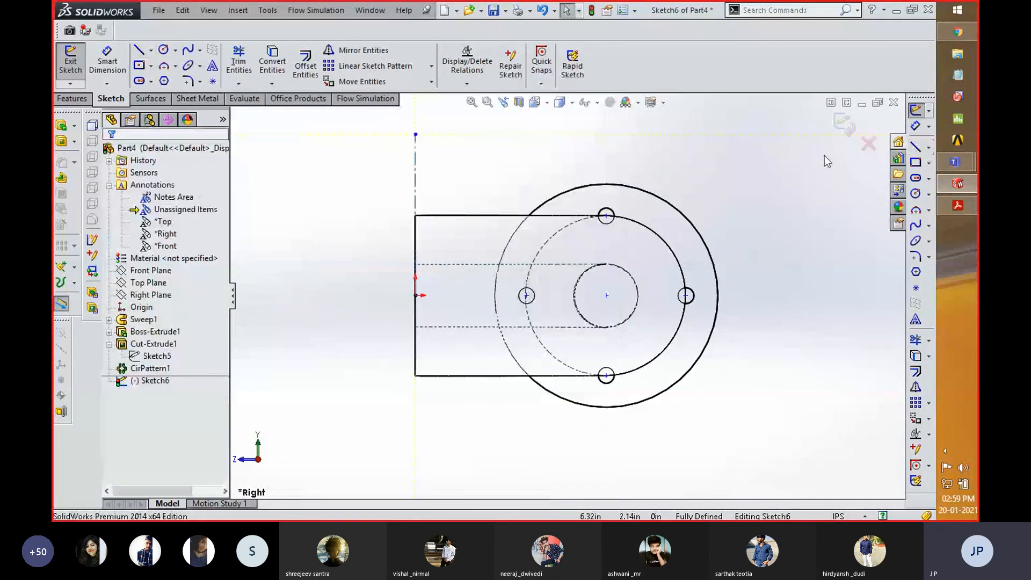
click(842, 122)
- Set up a circular pattern of the flange extrusion, its bolt-hole cut and the existing bolt-hole pattern
mouse_move(699, 208)
middle_down()
mouse_move(725, 302)
mouse_move(712, 315)
middle_up()
scroll(712, 315, up, 3)
middle_drag(375, 221, 325, 246)
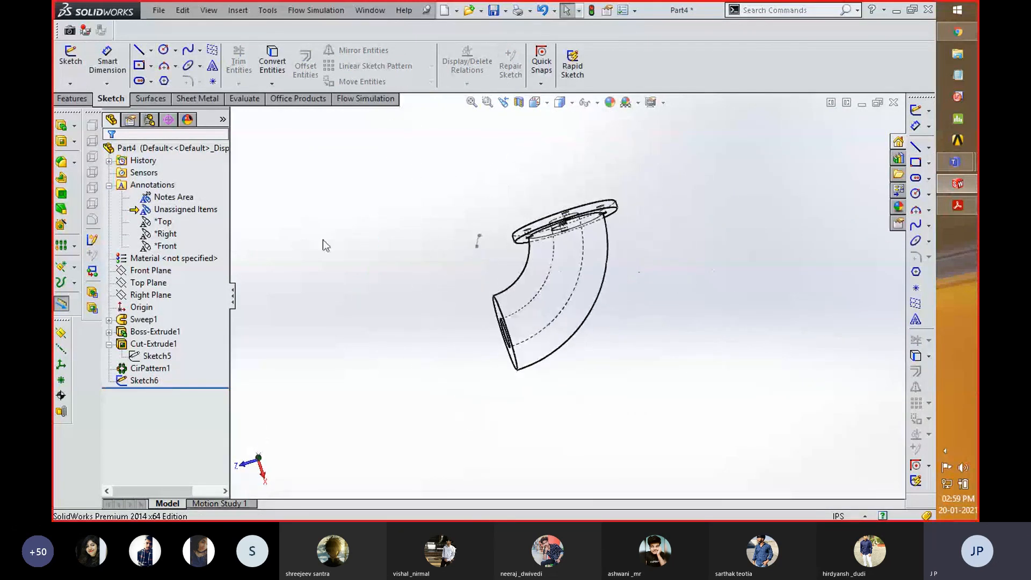
click(148, 369)
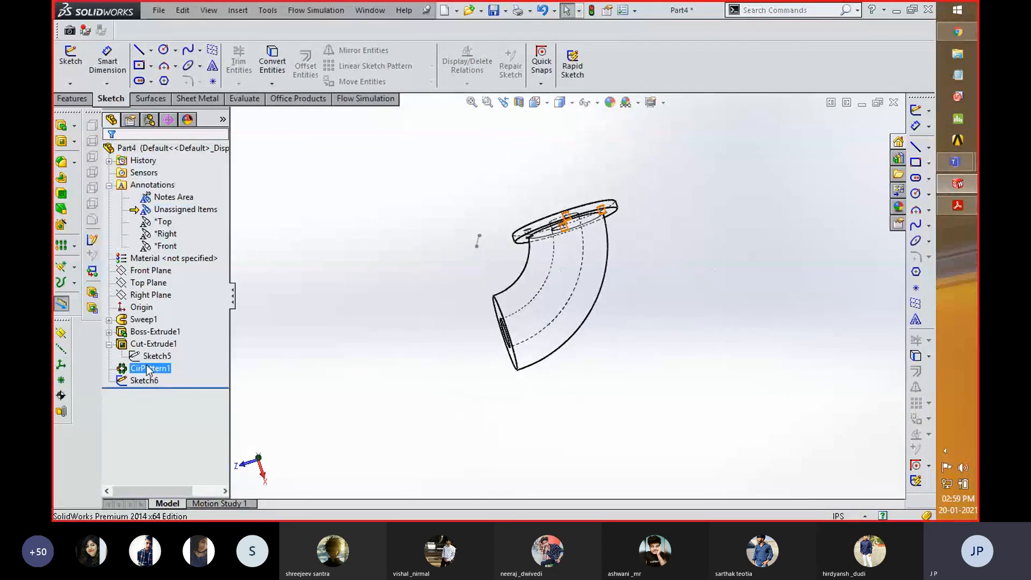
ctrl+click(154, 344)
ctrl+click(148, 334)
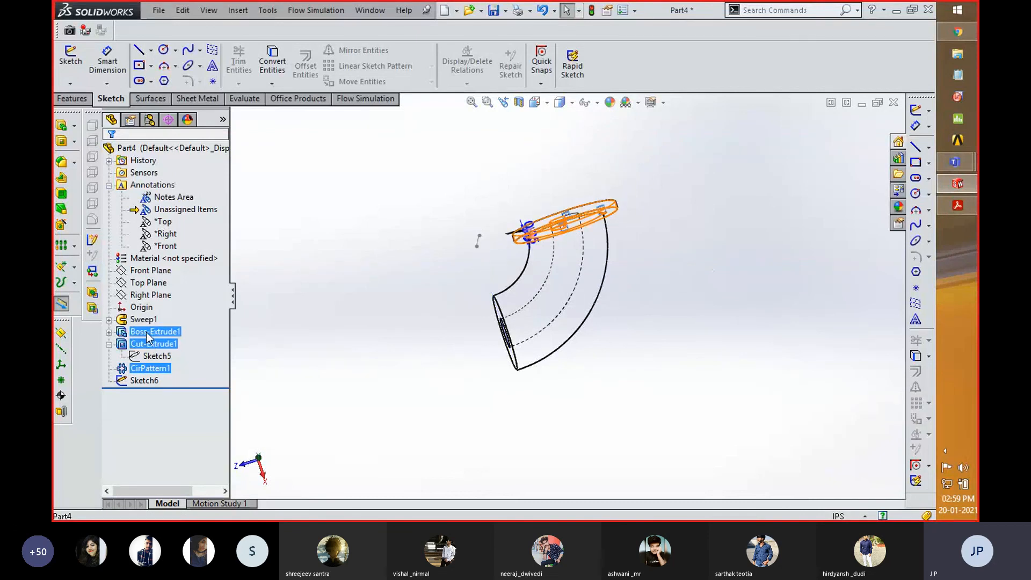
click(73, 99)
click(458, 84)
click(471, 123)
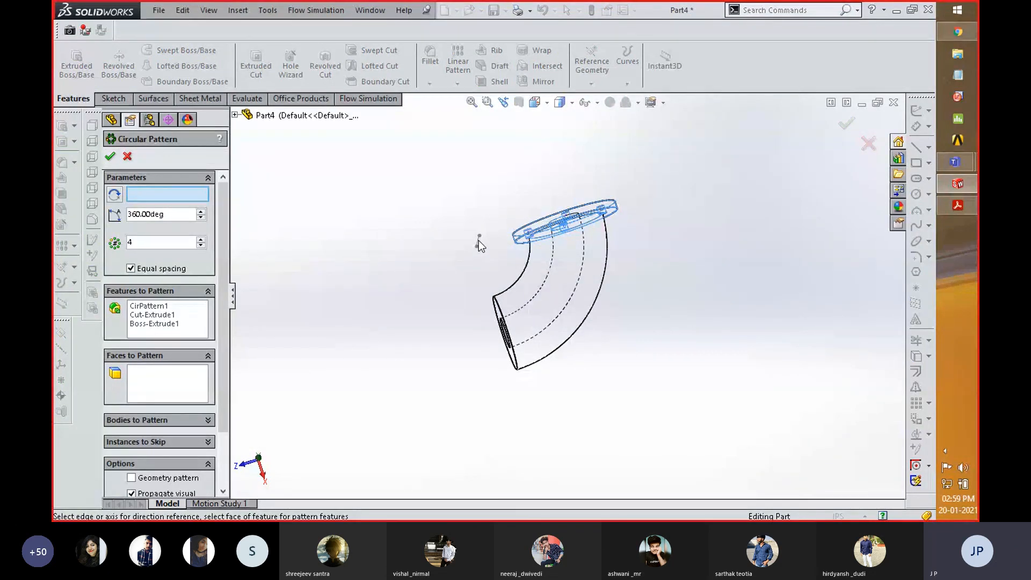
- Use the sketched centerline beside the bend as the circular pattern's axis and set the number of instances to 2
middle_drag(467, 263, 491, 293)
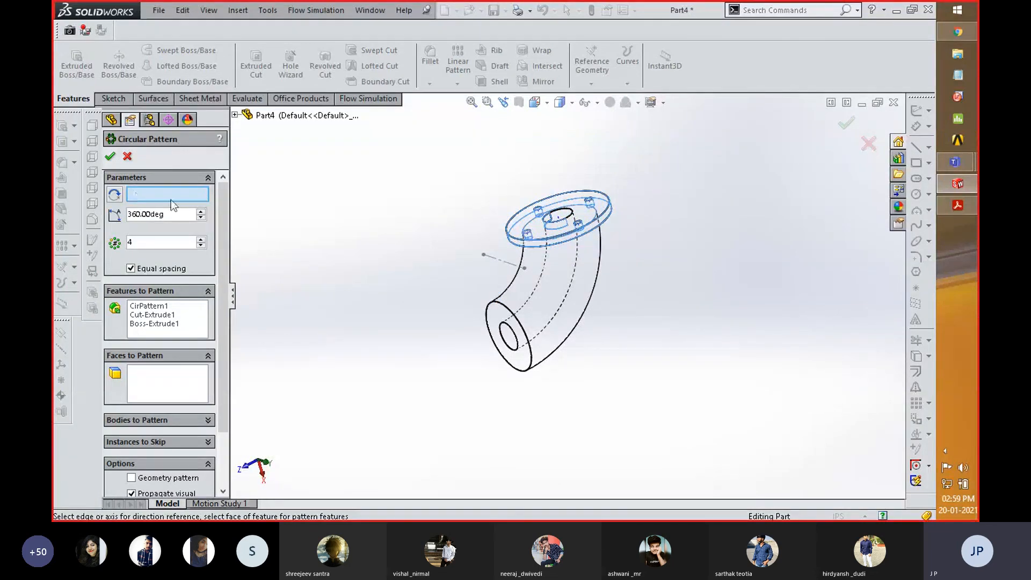
click(502, 265)
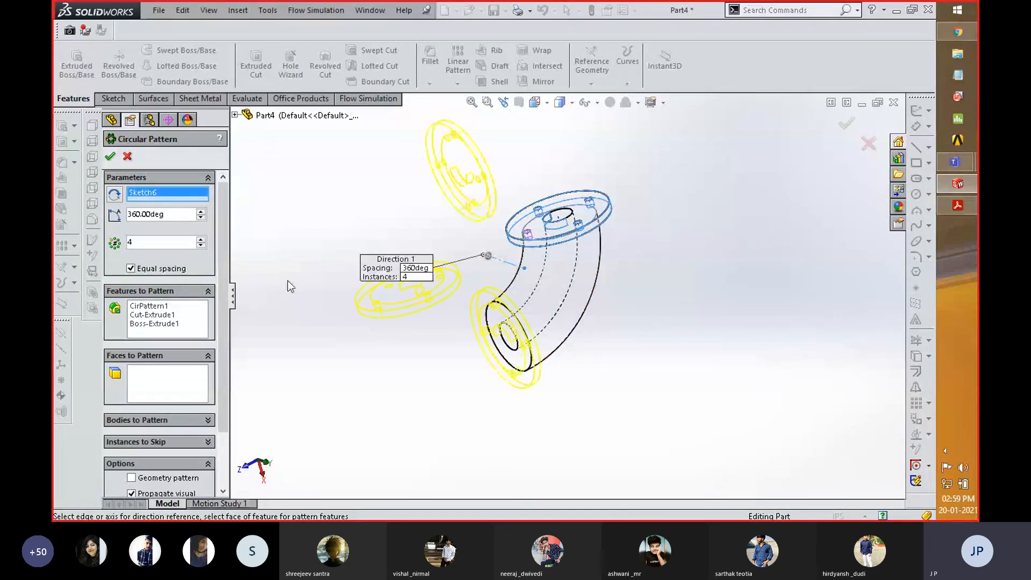
drag(134, 240, 123, 241)
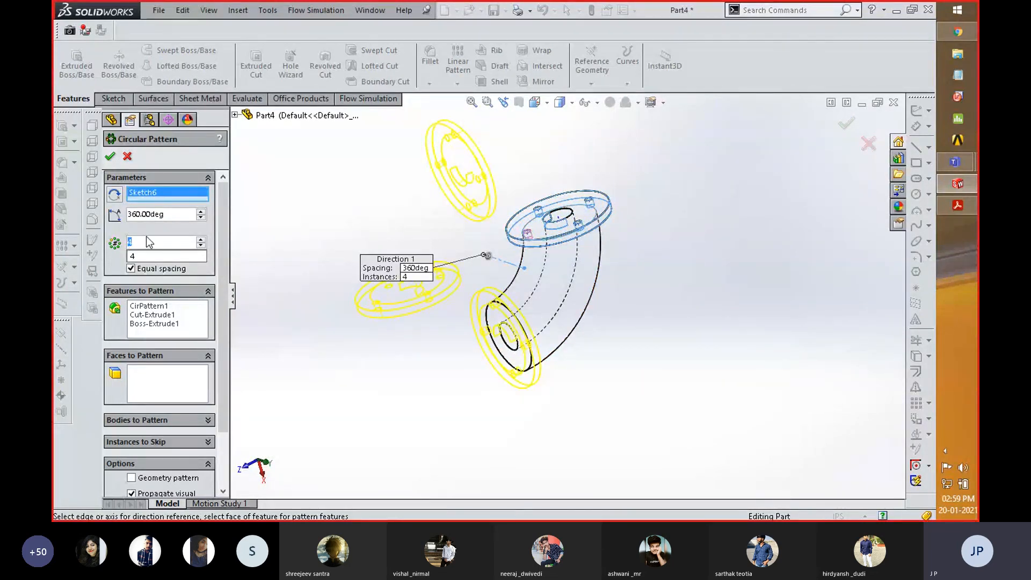
text(2)
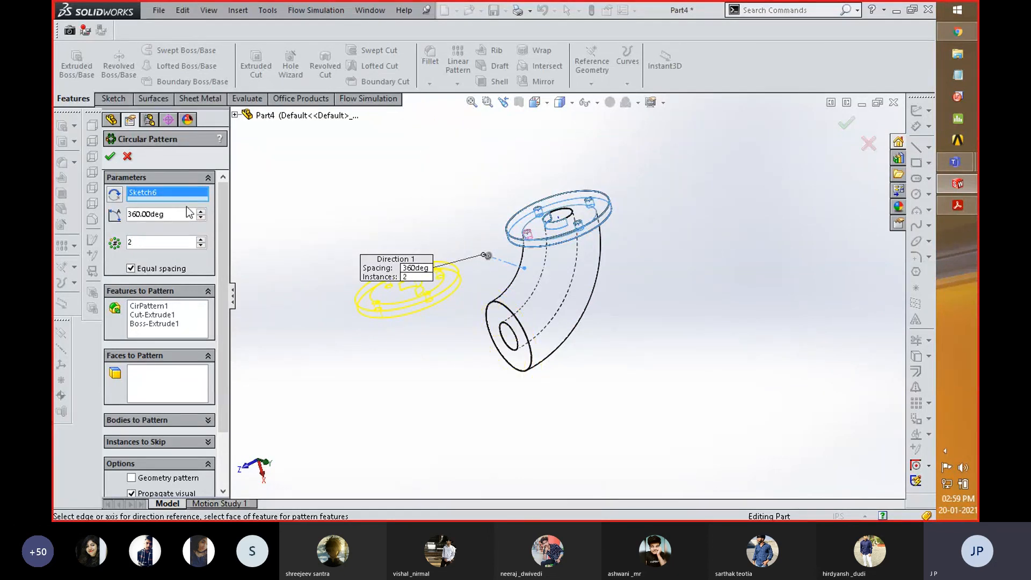
- Try an angle of 90 degrees for the flange's circular pattern
drag(173, 214, 126, 213)
text(90)
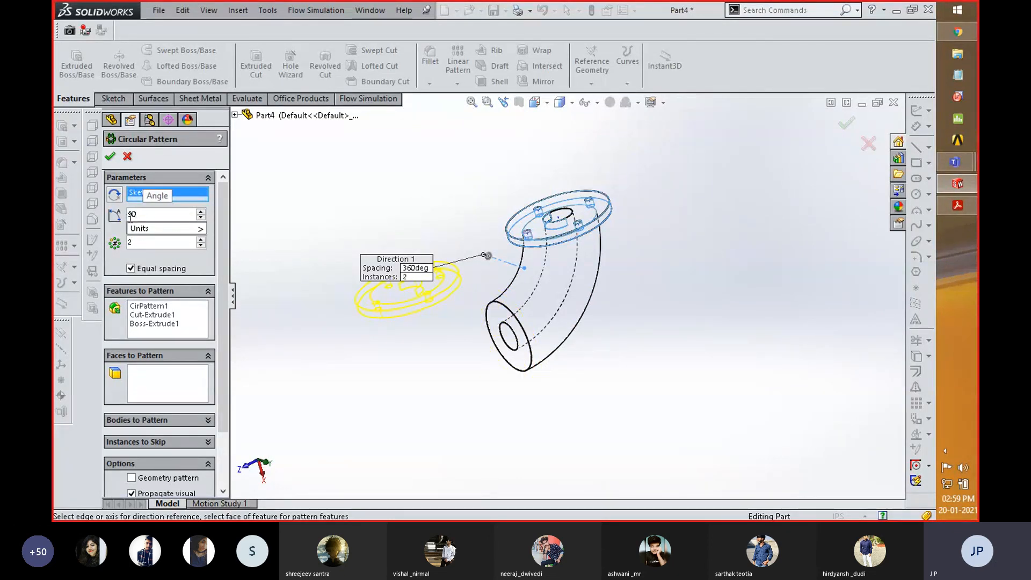
key(Tab)
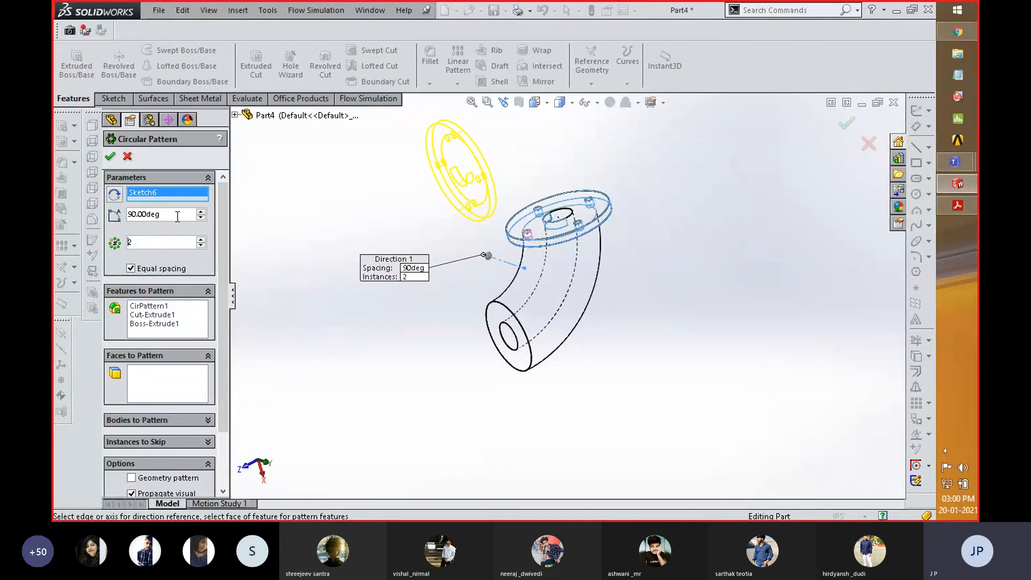
- Set the circular pattern angle to 270 degrees and create the drilled flange on the bend's other end
mouse_move(152, 216)
mouse_down()
mouse_move(129, 216)
mouse_move(172, 215)
mouse_up()
text(270)
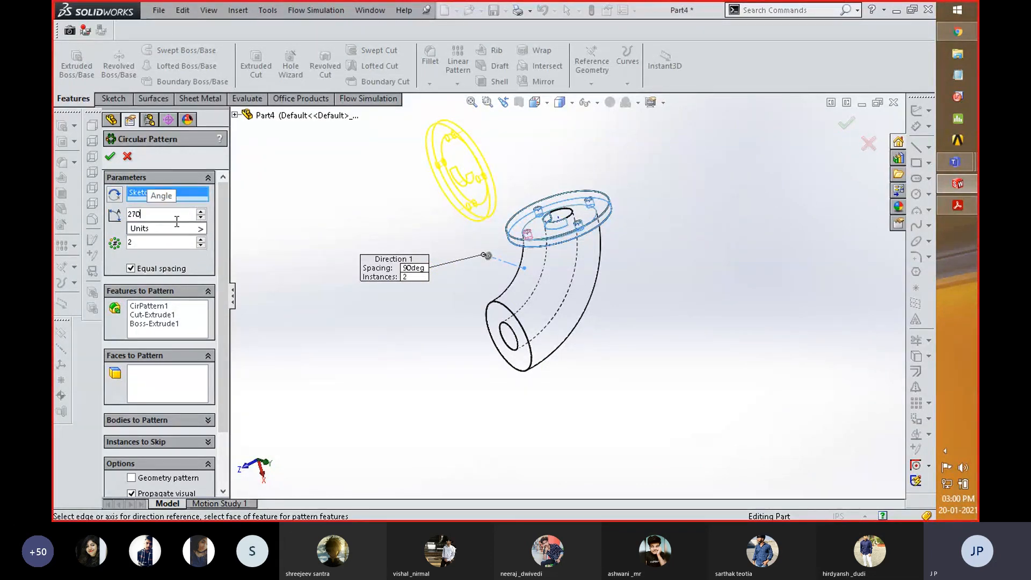
key(Tab)
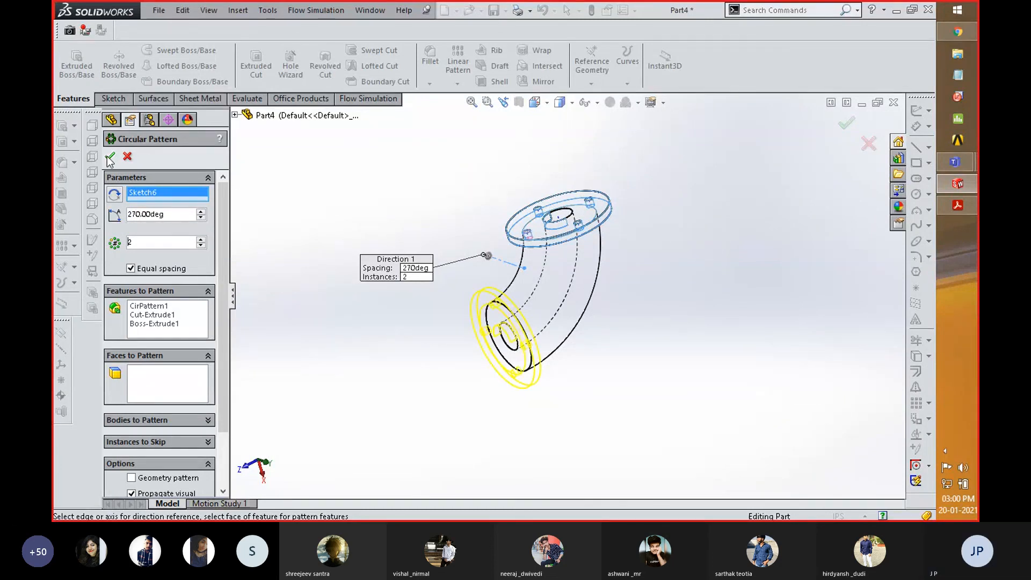
key(Return)
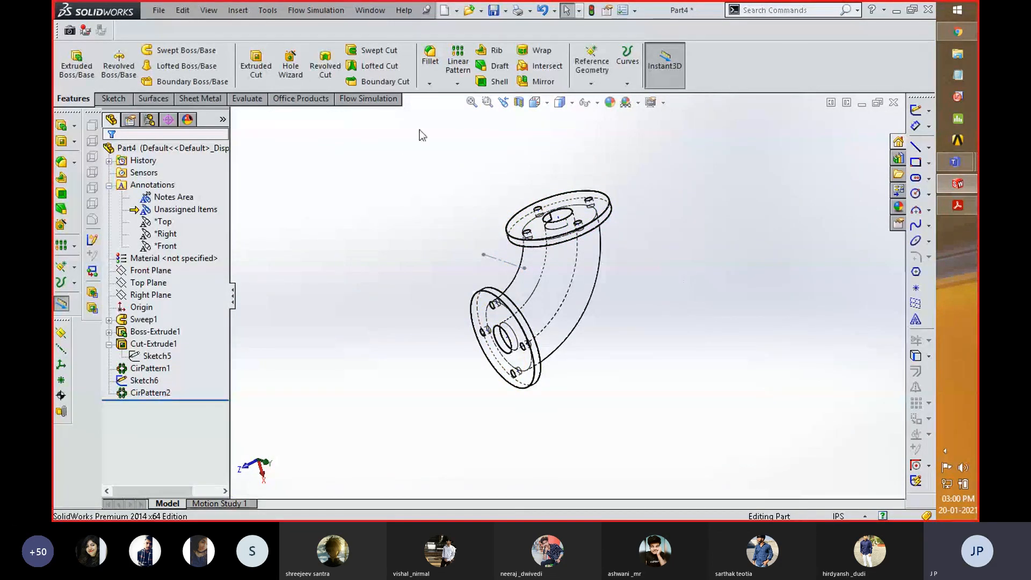
- Display the pipe model shaded with edges and view both flanges from another angle
click(571, 104)
click(562, 123)
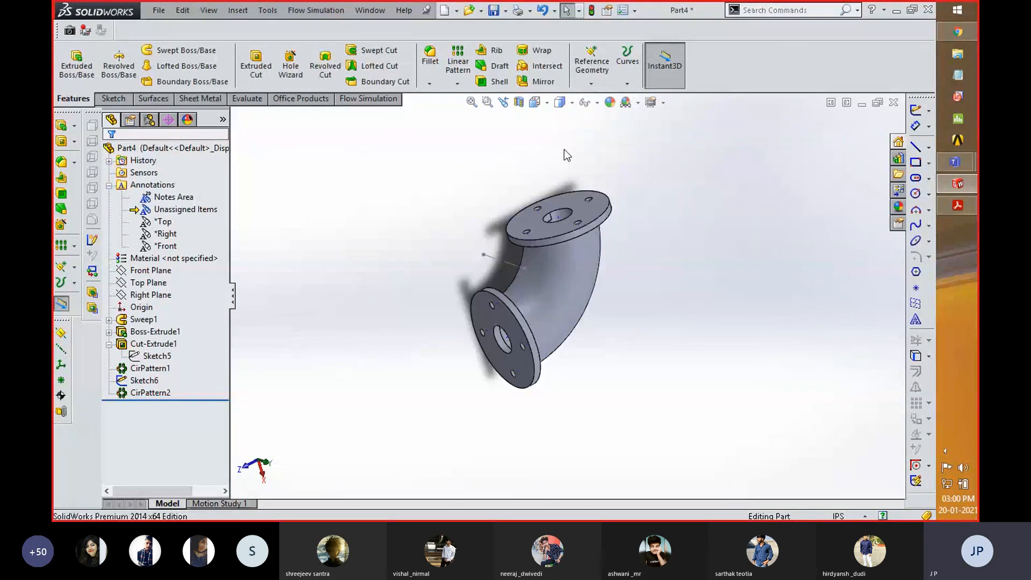
middle_drag(650, 365, 609, 282)
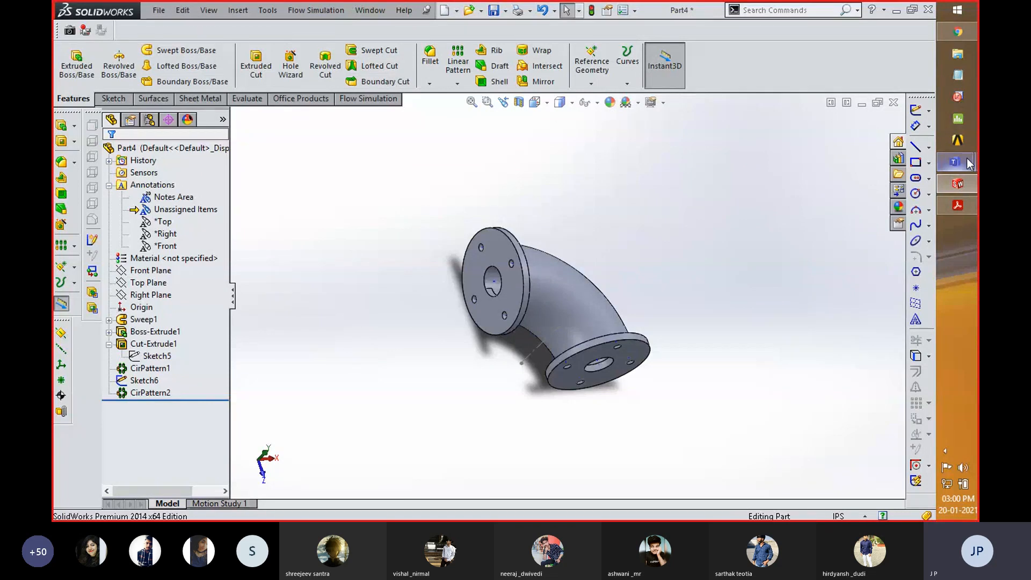
- Switch to the Microsoft Teams meeting window and stop sharing the screen
mouse_move(958, 162)
click(846, 202)
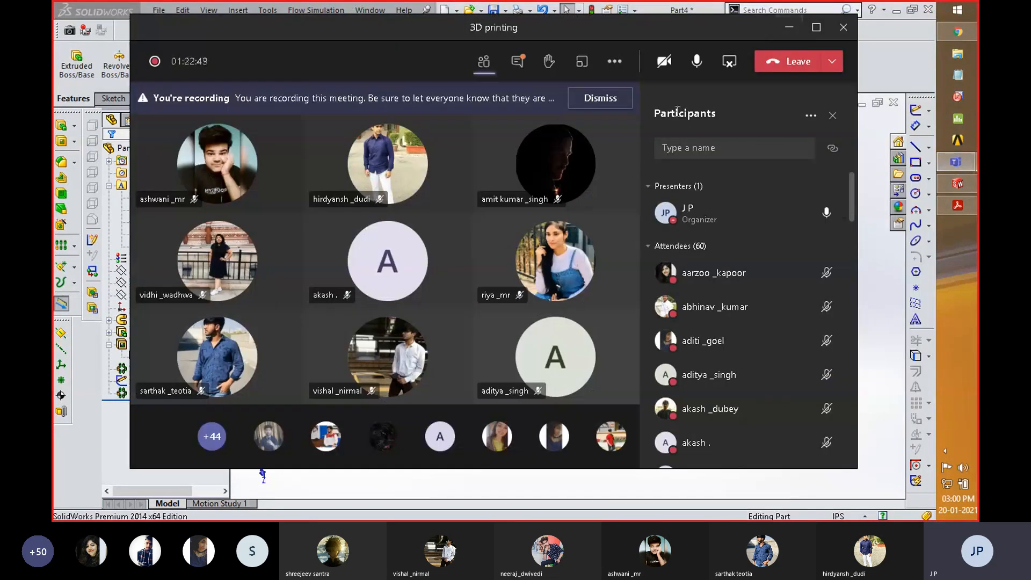
click(729, 64)
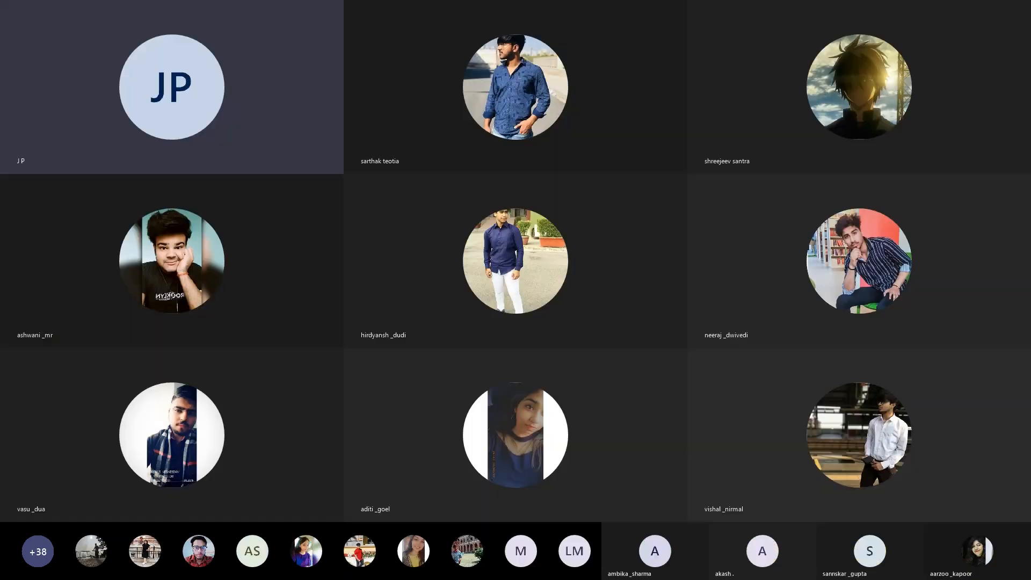